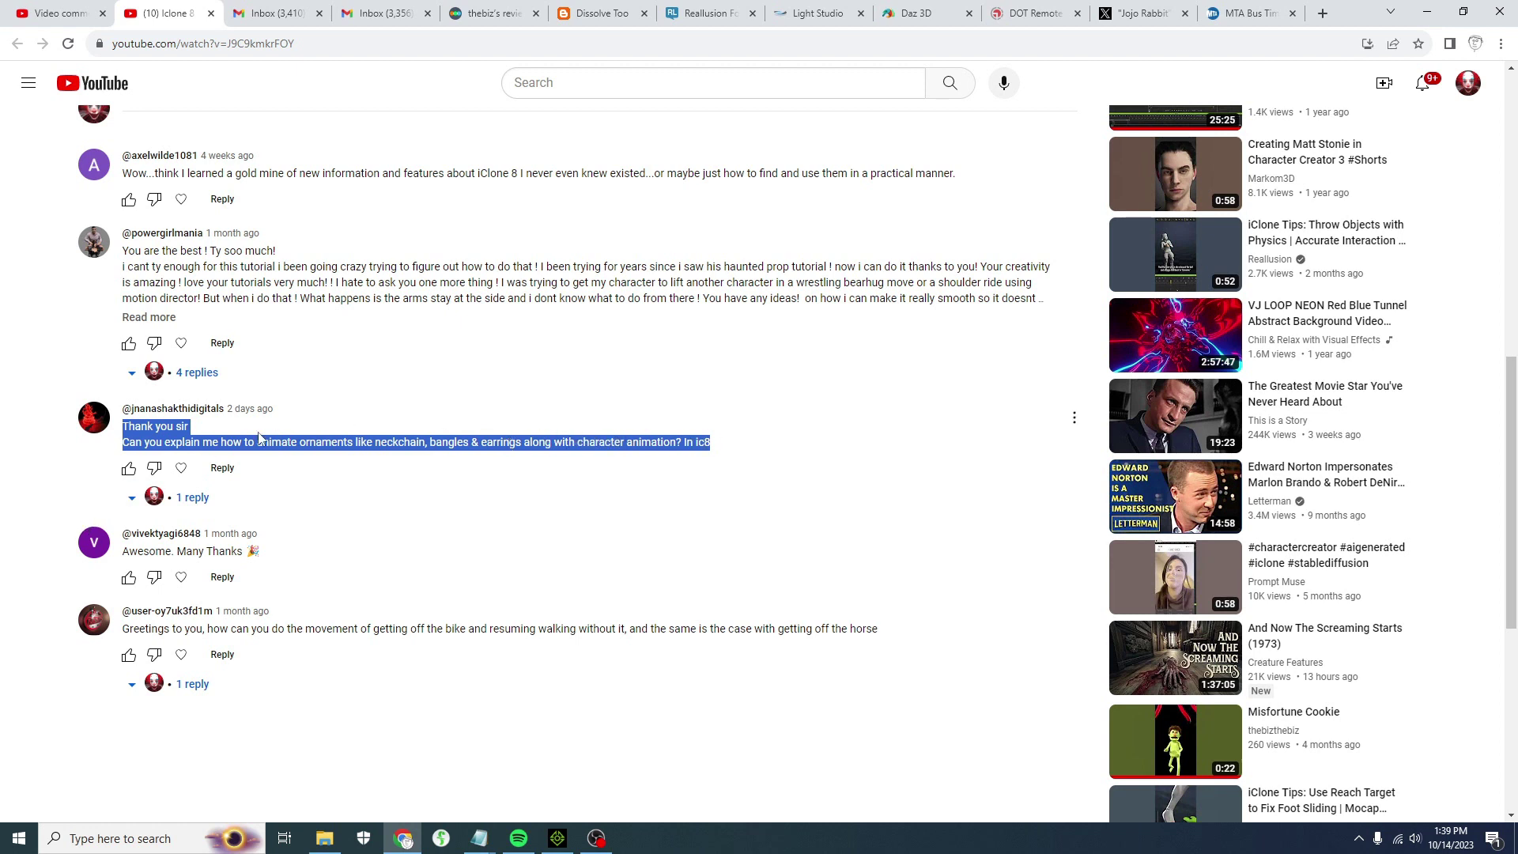
Expand the reply about point-to-point constraints for dangling earrings, then switch to iClone 8.
left_click(132, 498)
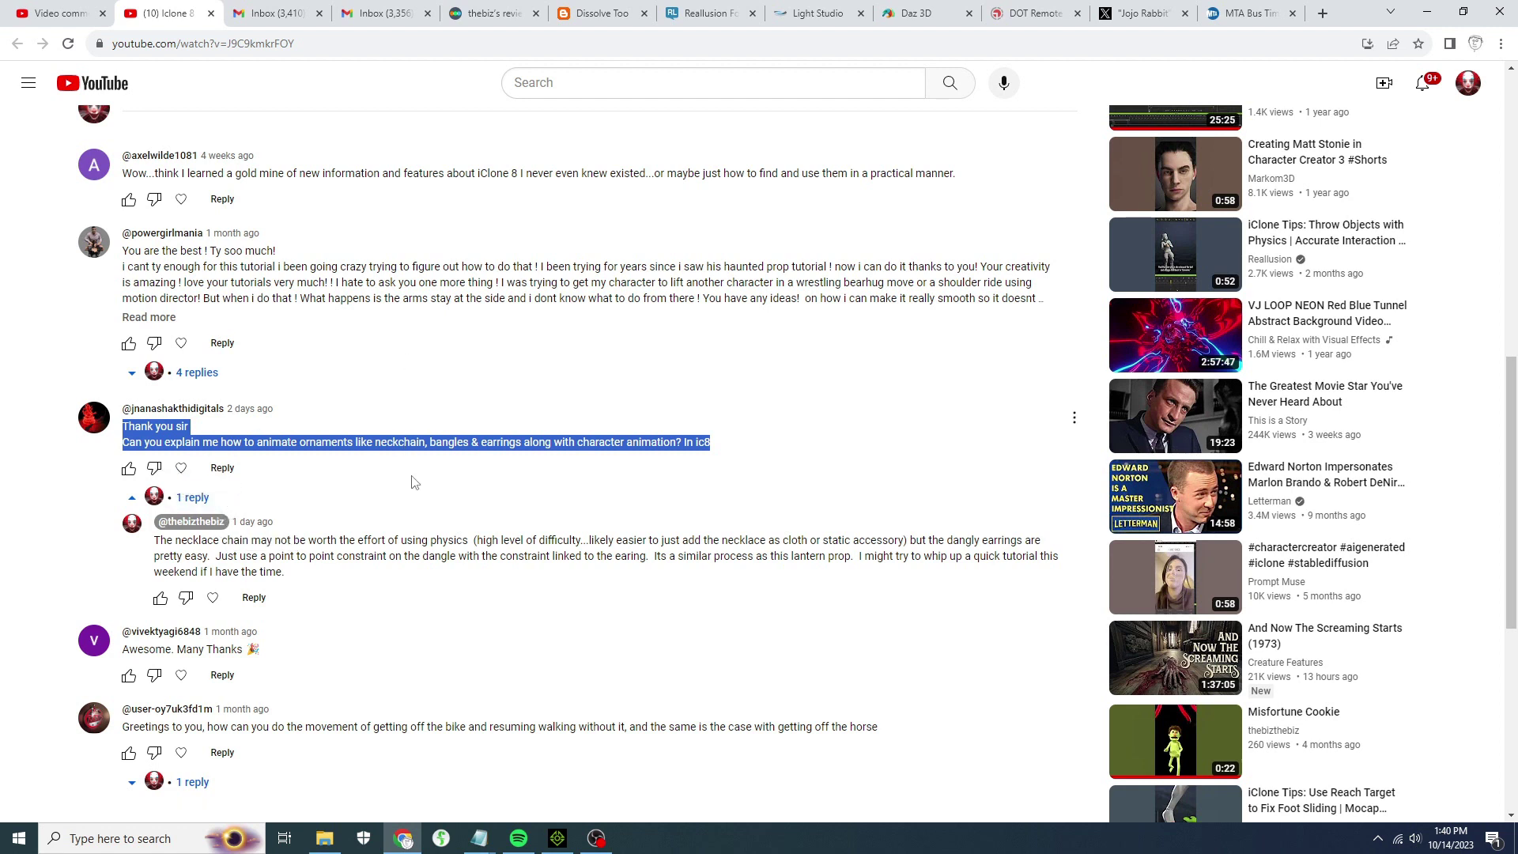
left_click(557, 838)
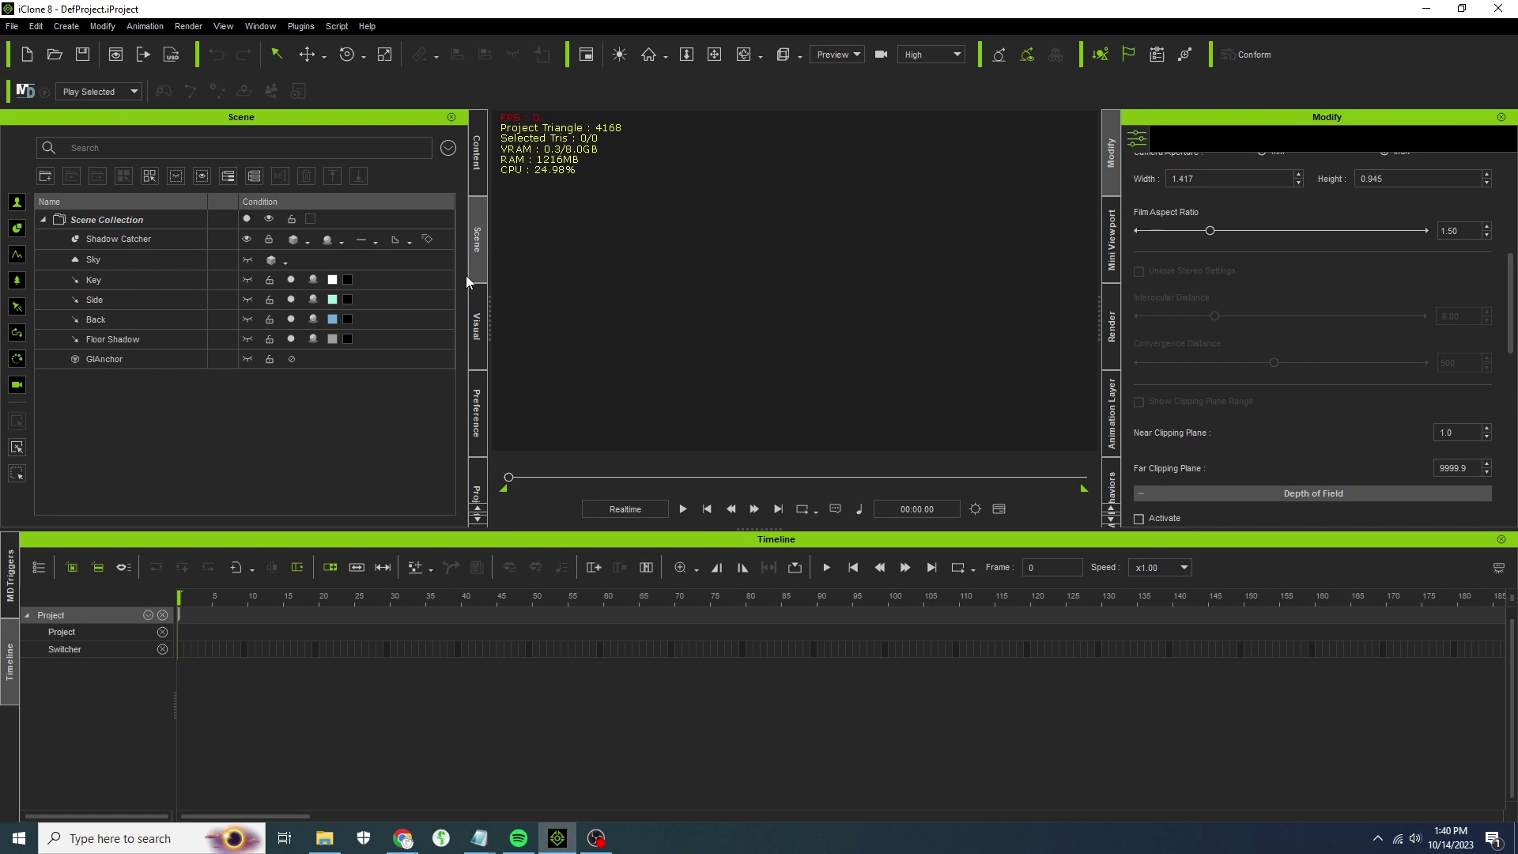
Add Cross_001 from the Props > 3D Blocks library to the scene.
left_click(479, 152)
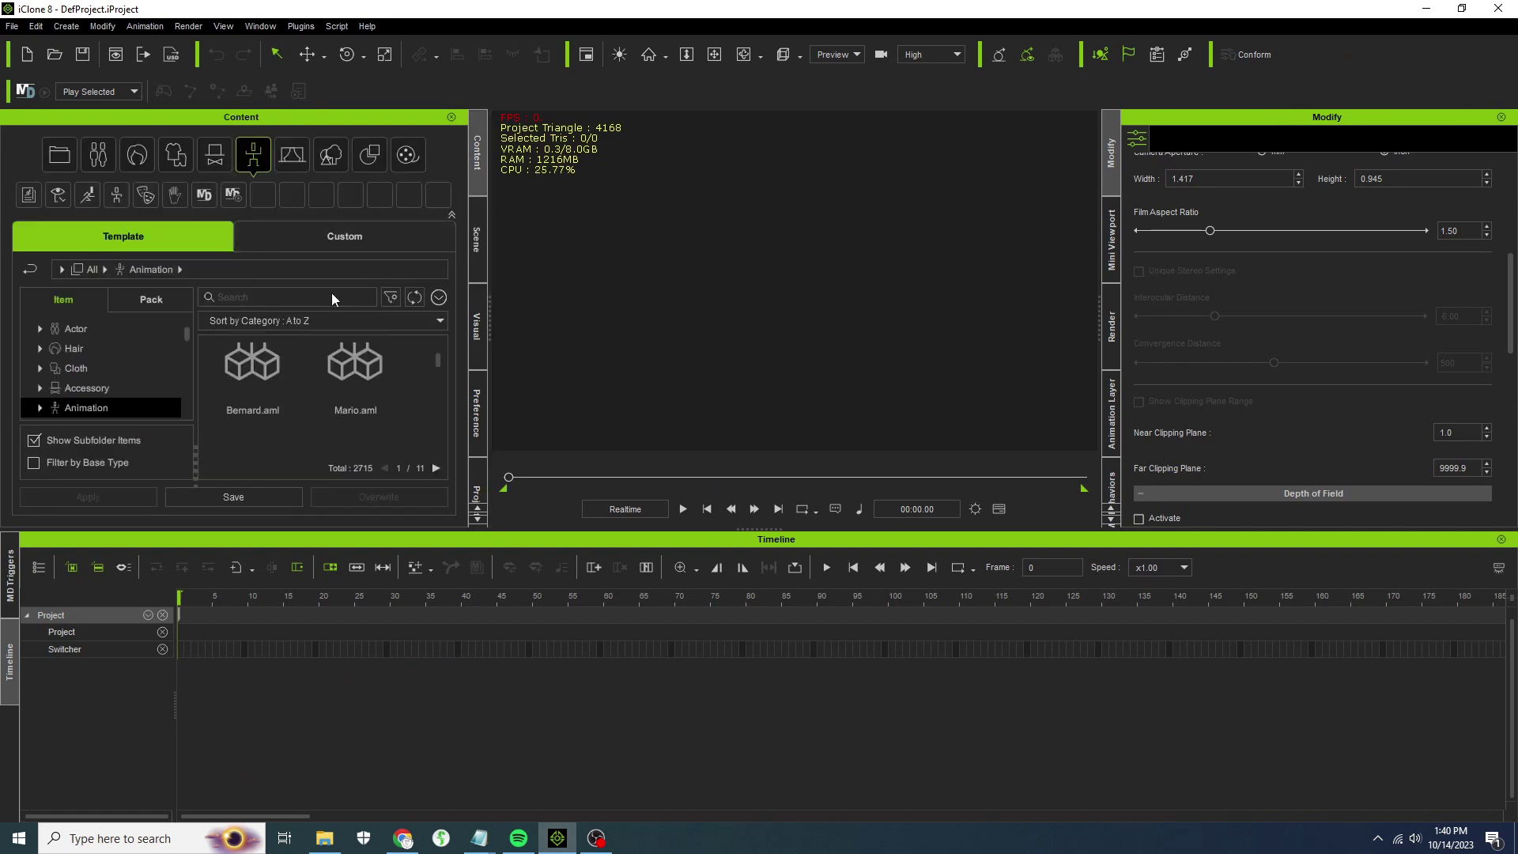
left_click(375, 155)
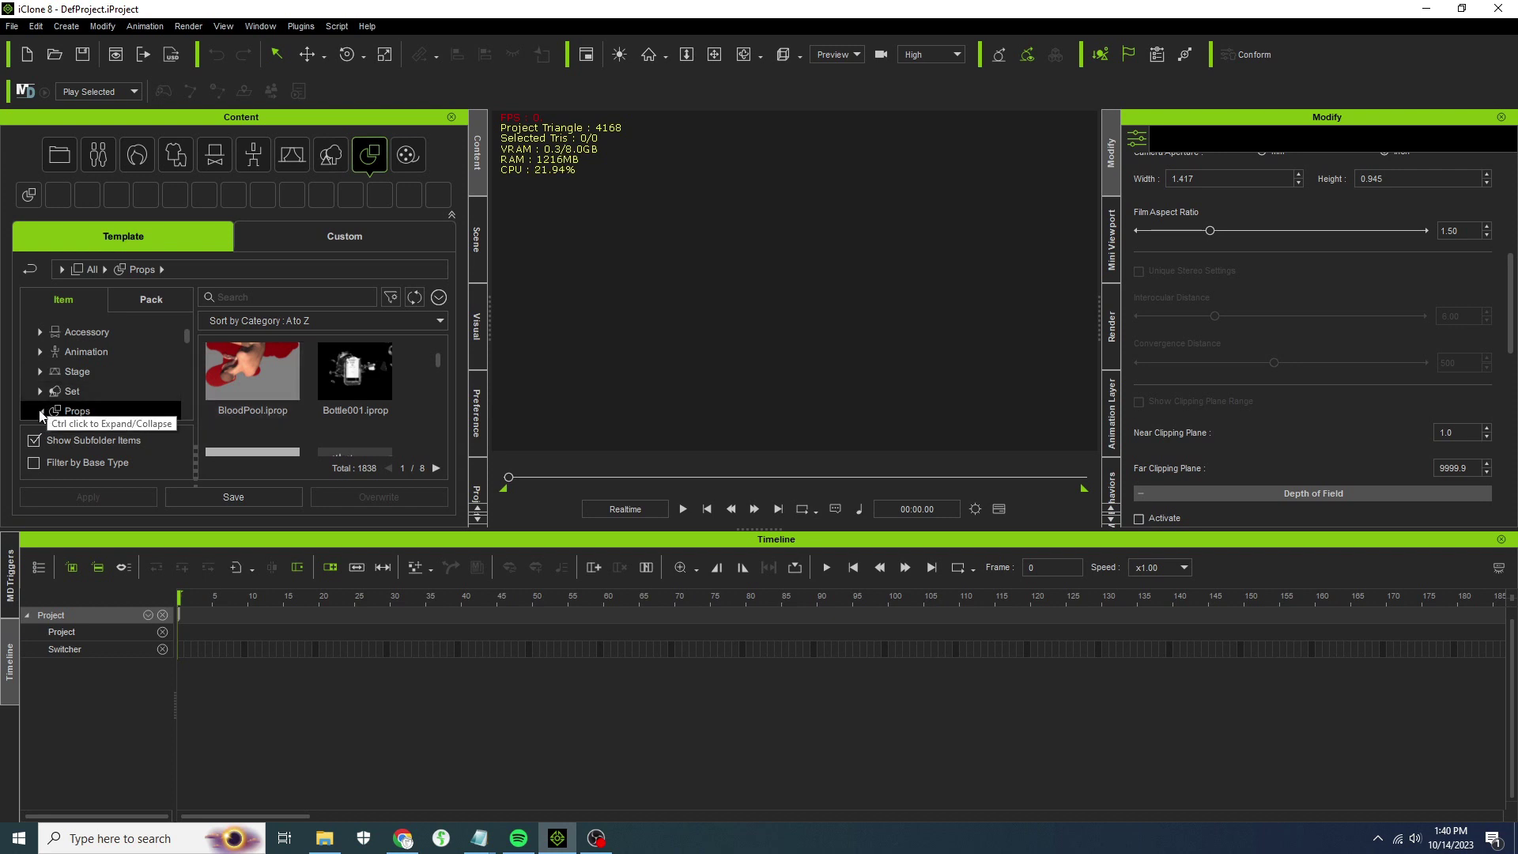
scroll(88, 378, "down", 3)
scroll(134, 375, "down", 1)
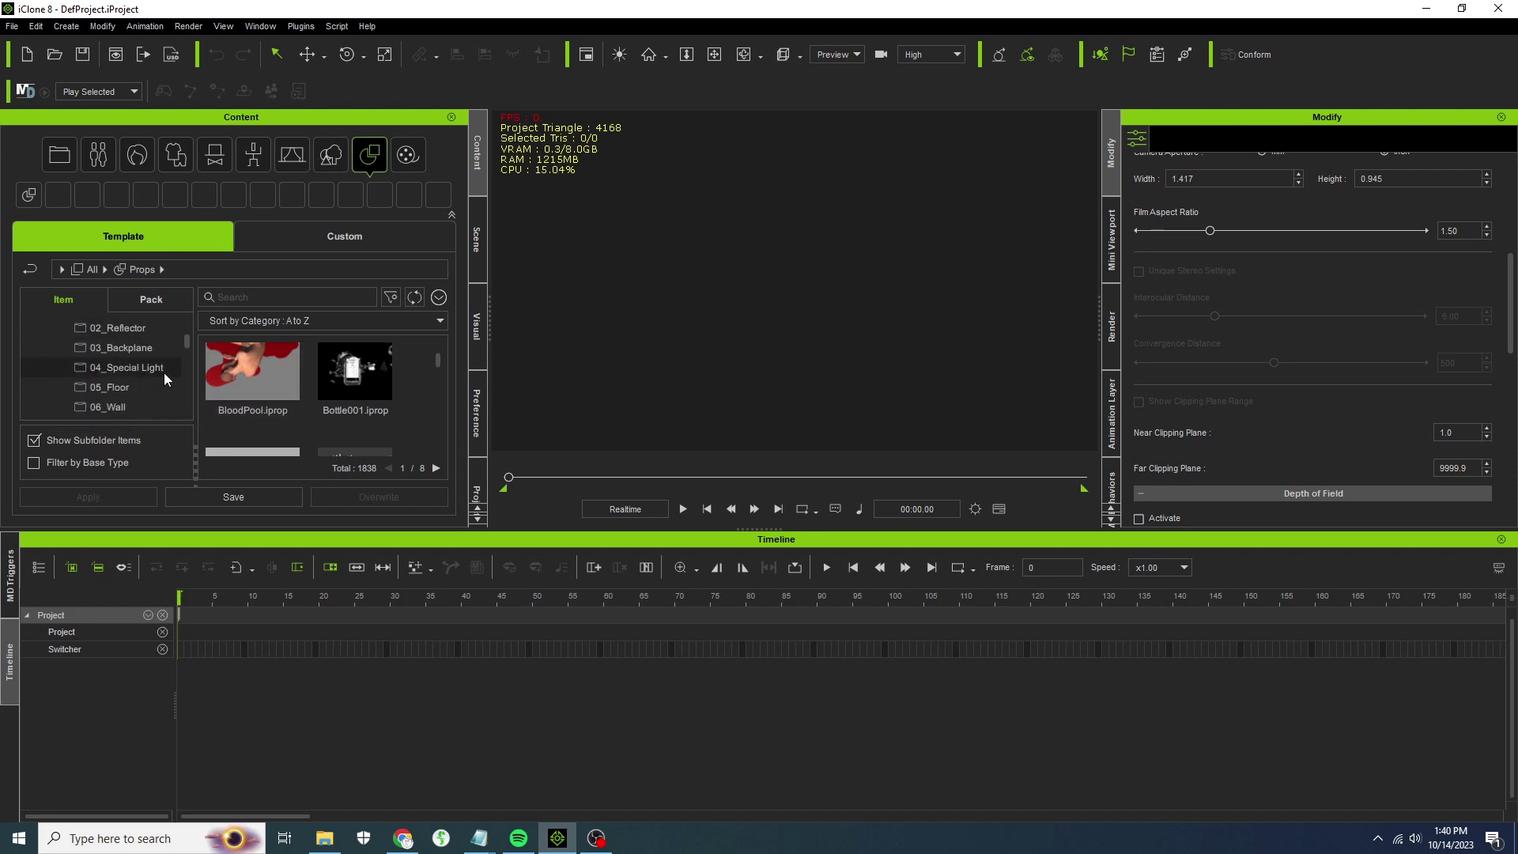
scroll(131, 375, "down", 4)
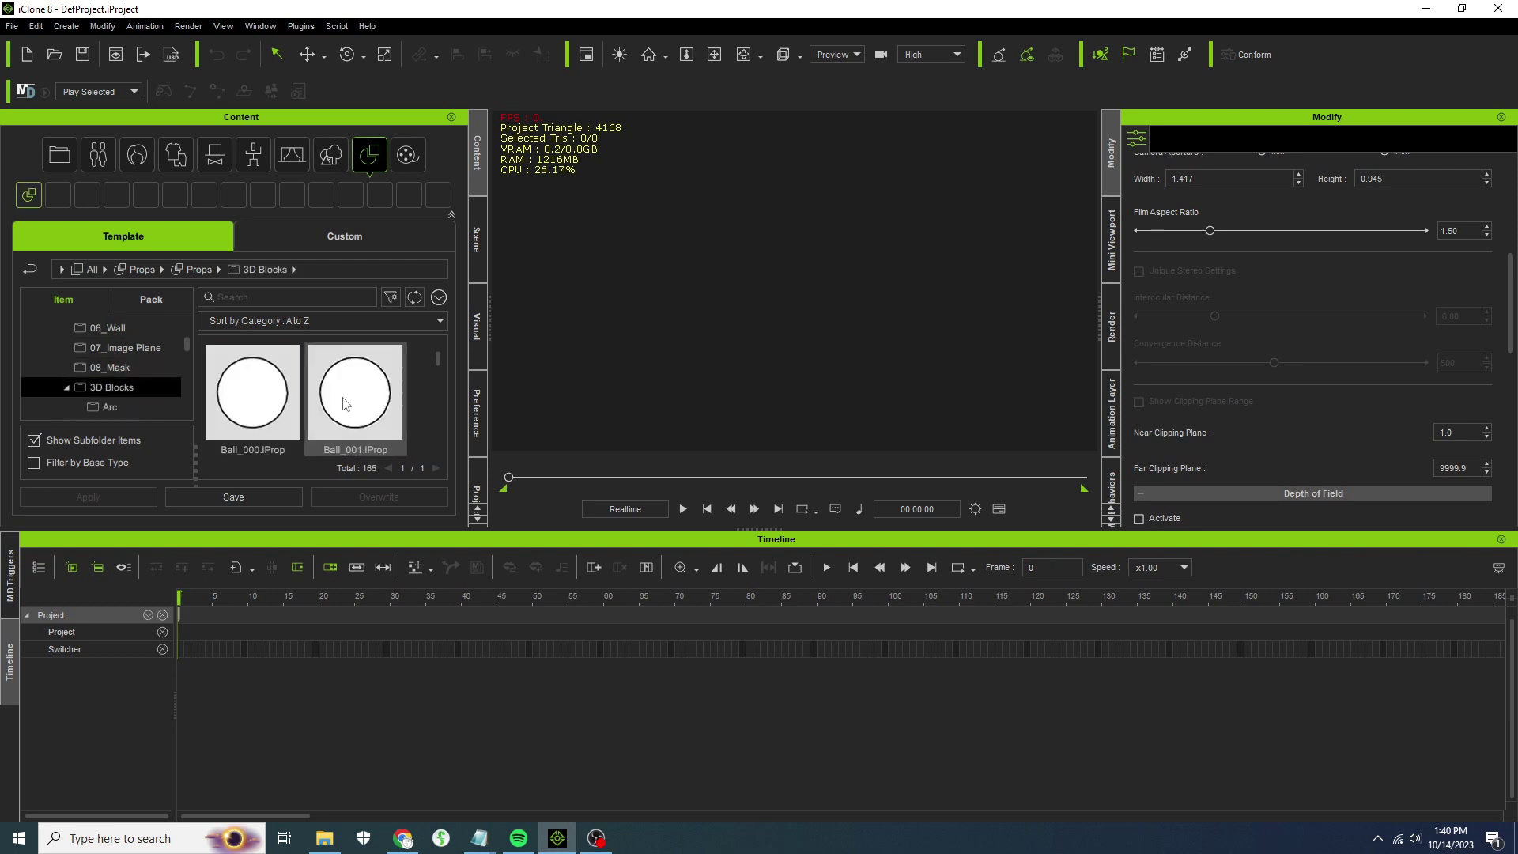
scroll(339, 396, "down", 5)
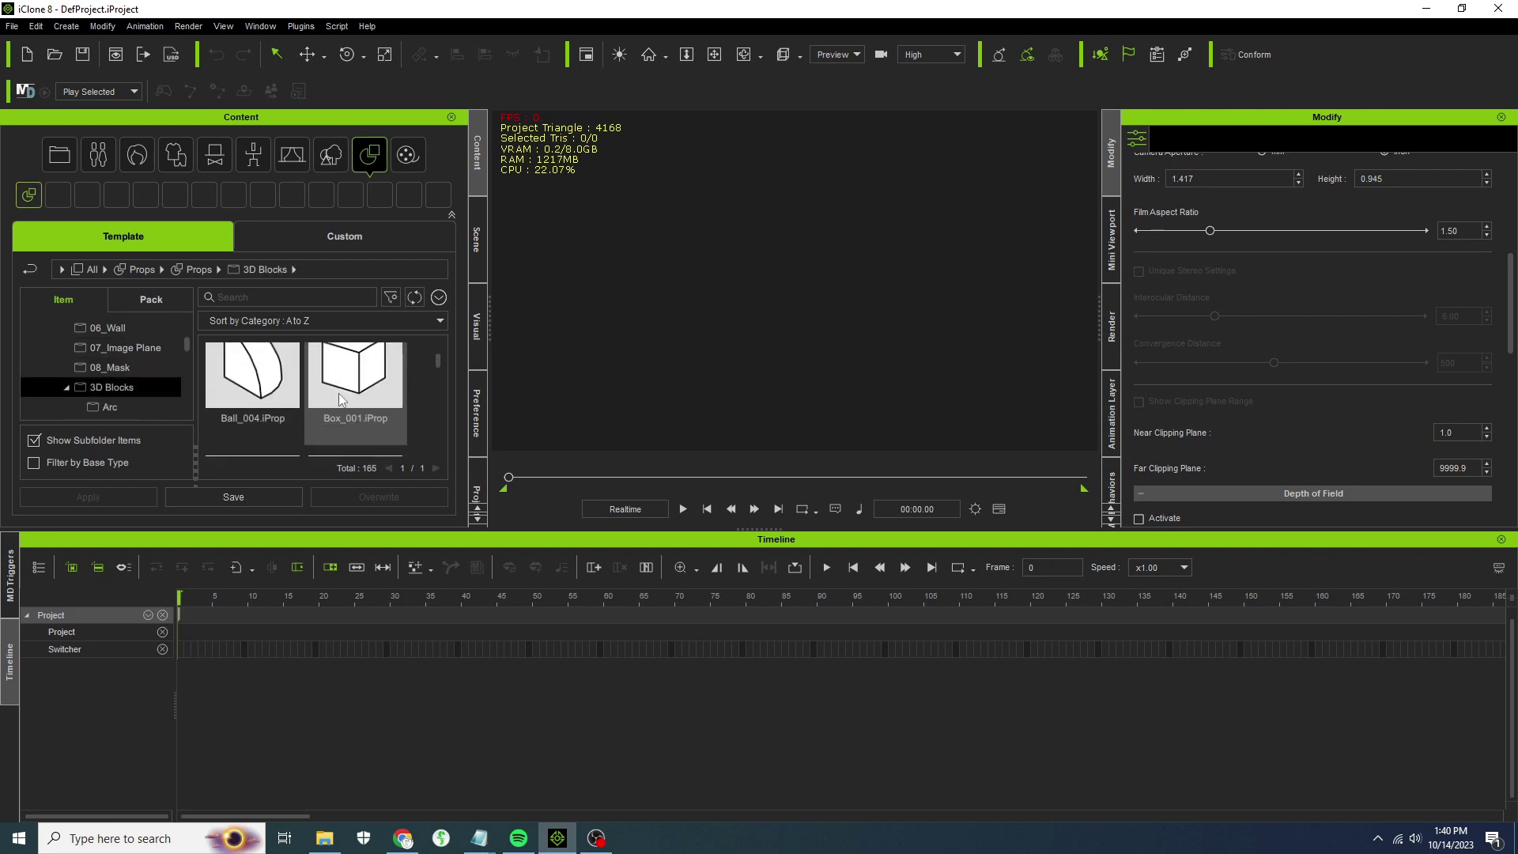
scroll(332, 403, "down", 4)
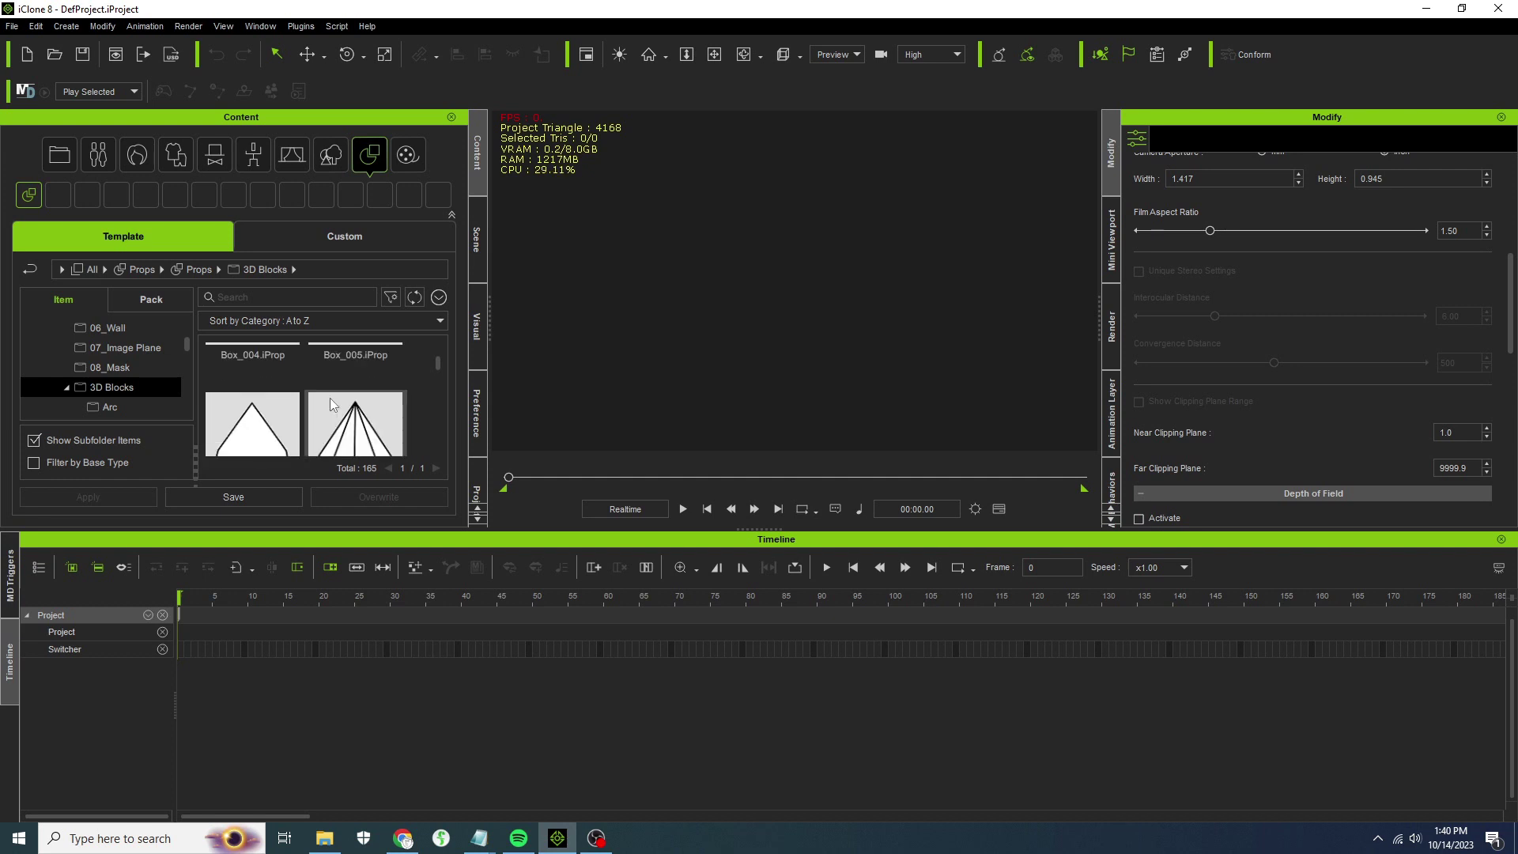
scroll(331, 403, "down", 4)
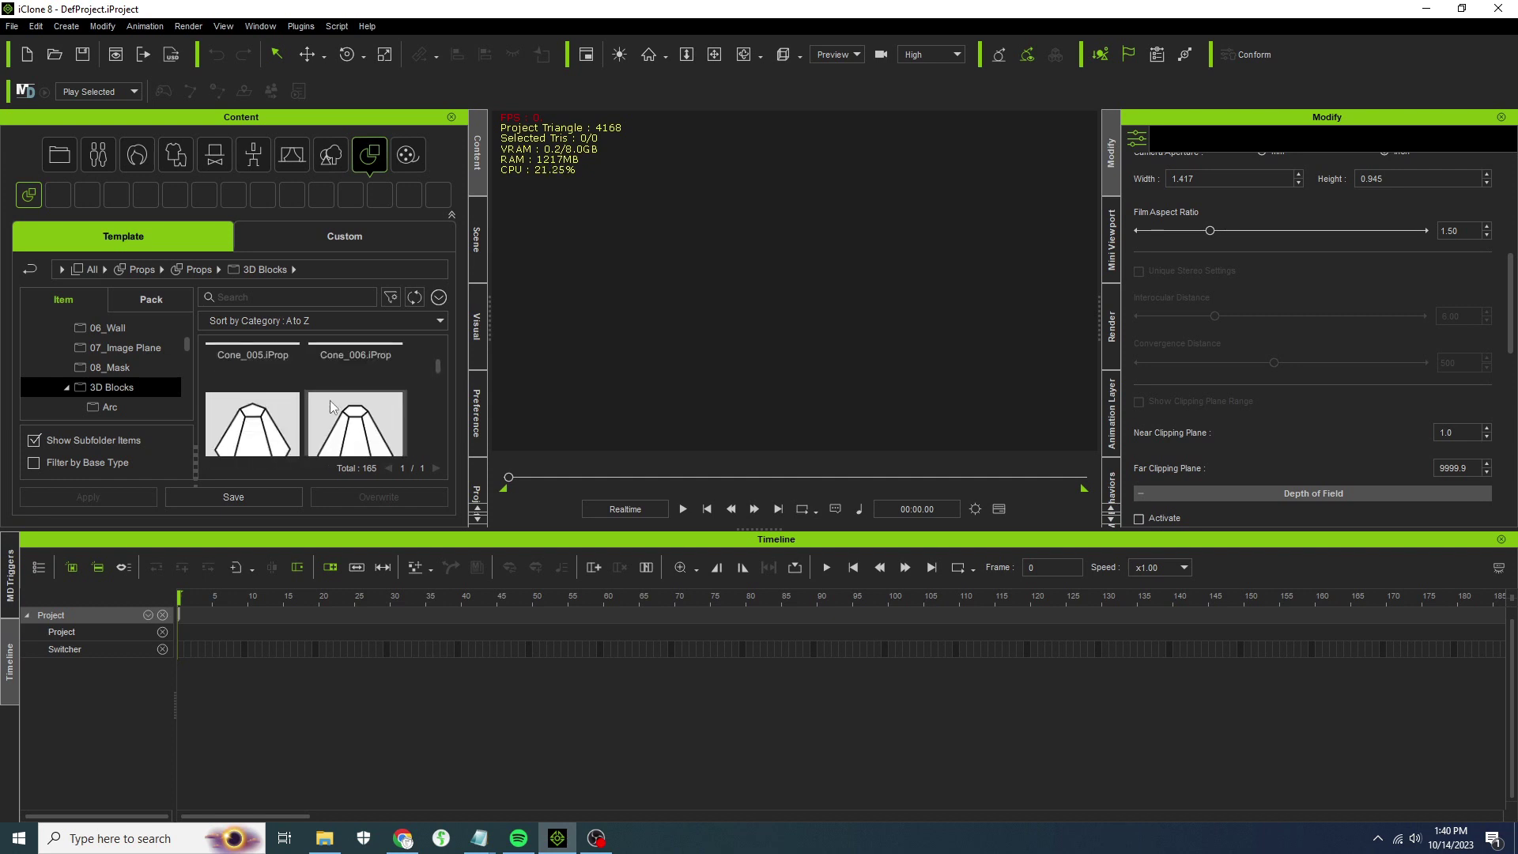
double_click(261, 388)
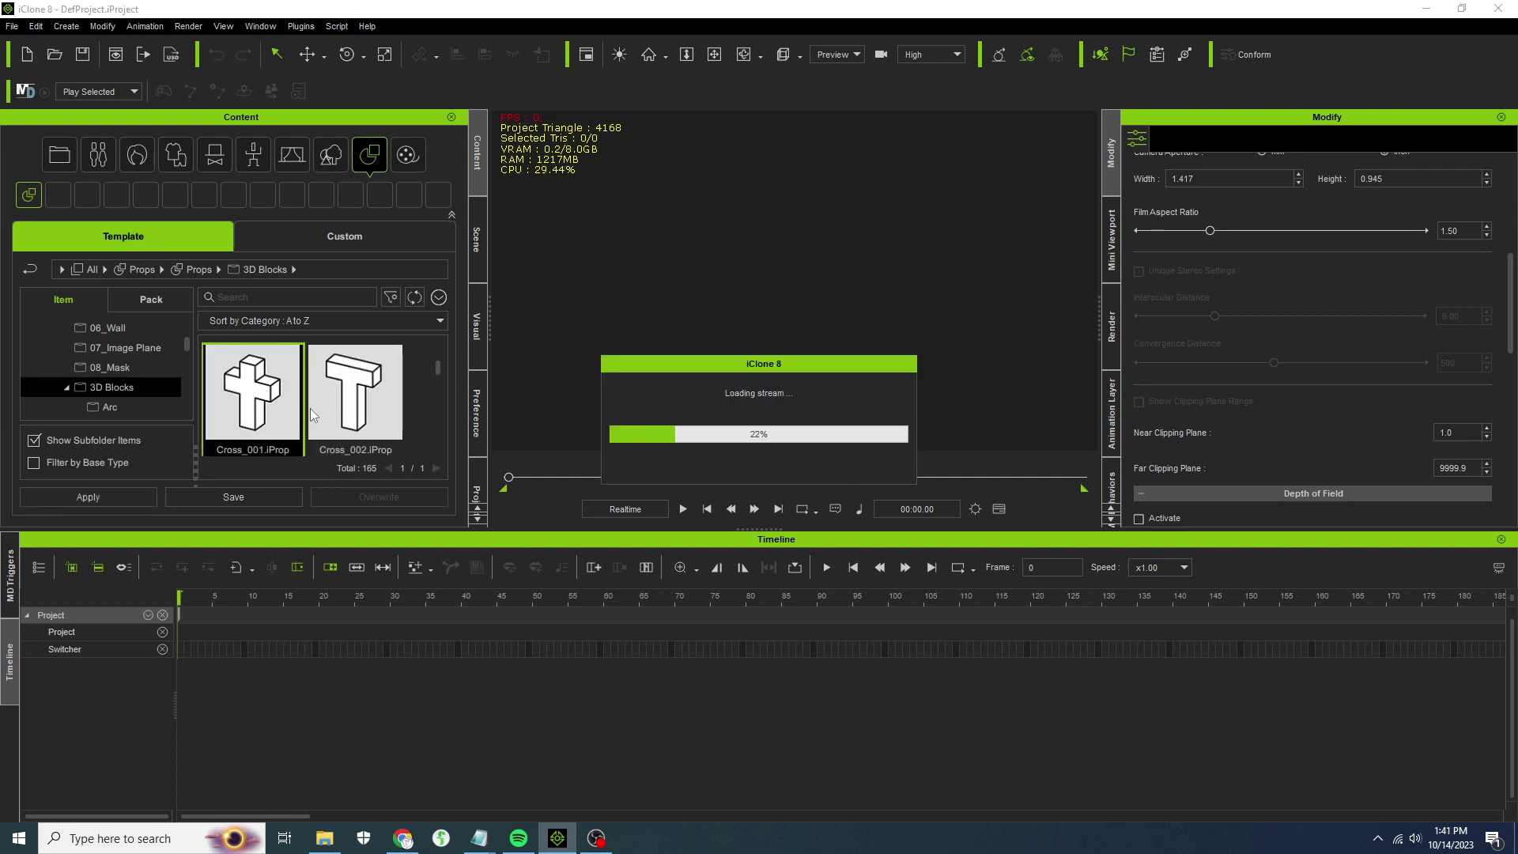
Add the Torus_001 ring and the Ball_002 half-ball dome to the scene.
scroll(314, 401, "up", 4)
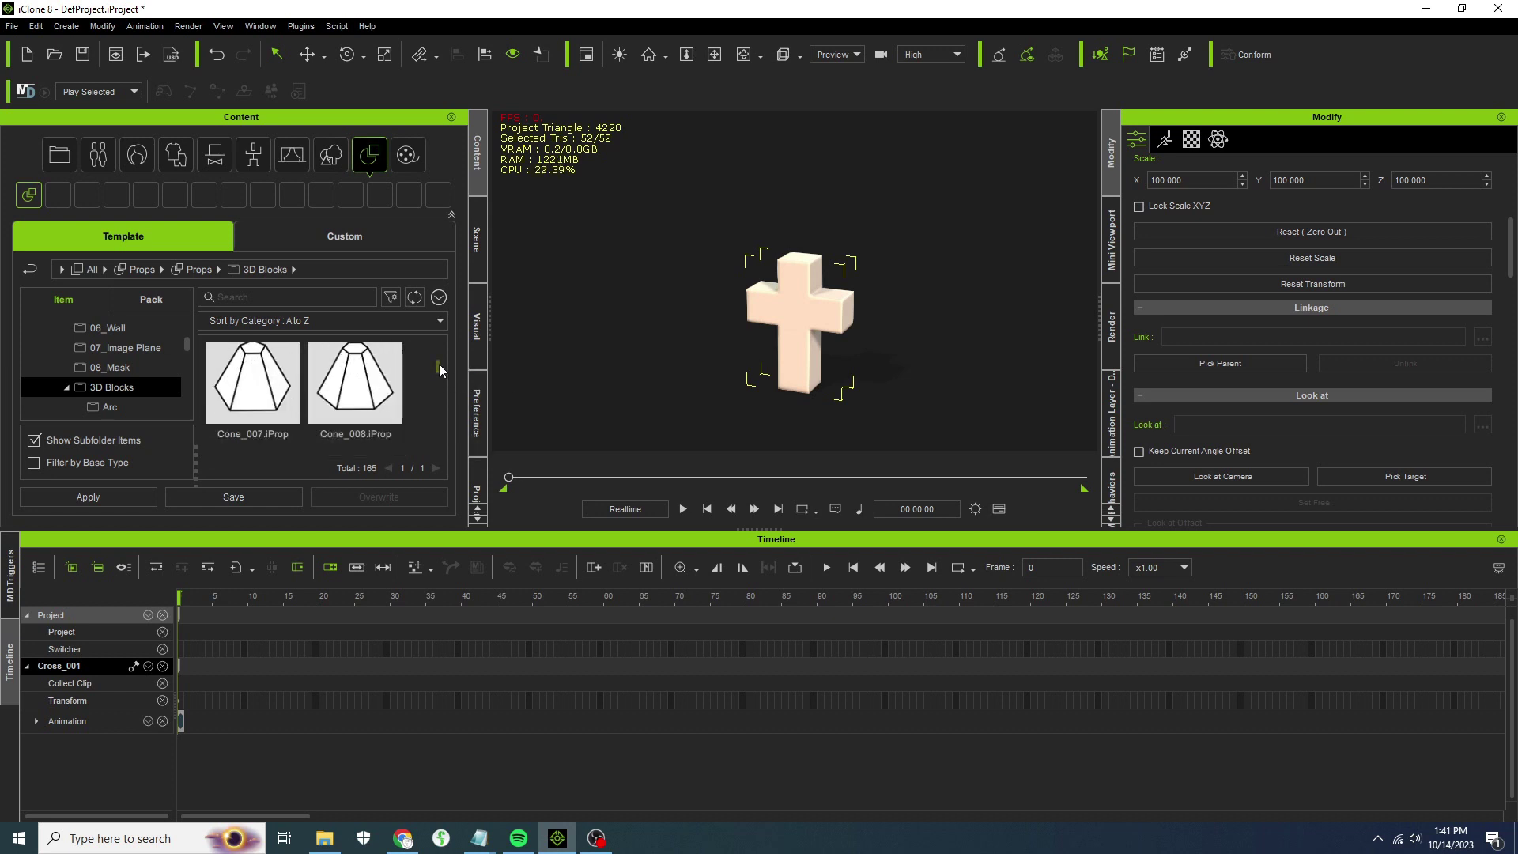
left_click_drag(441, 371, 441, 383)
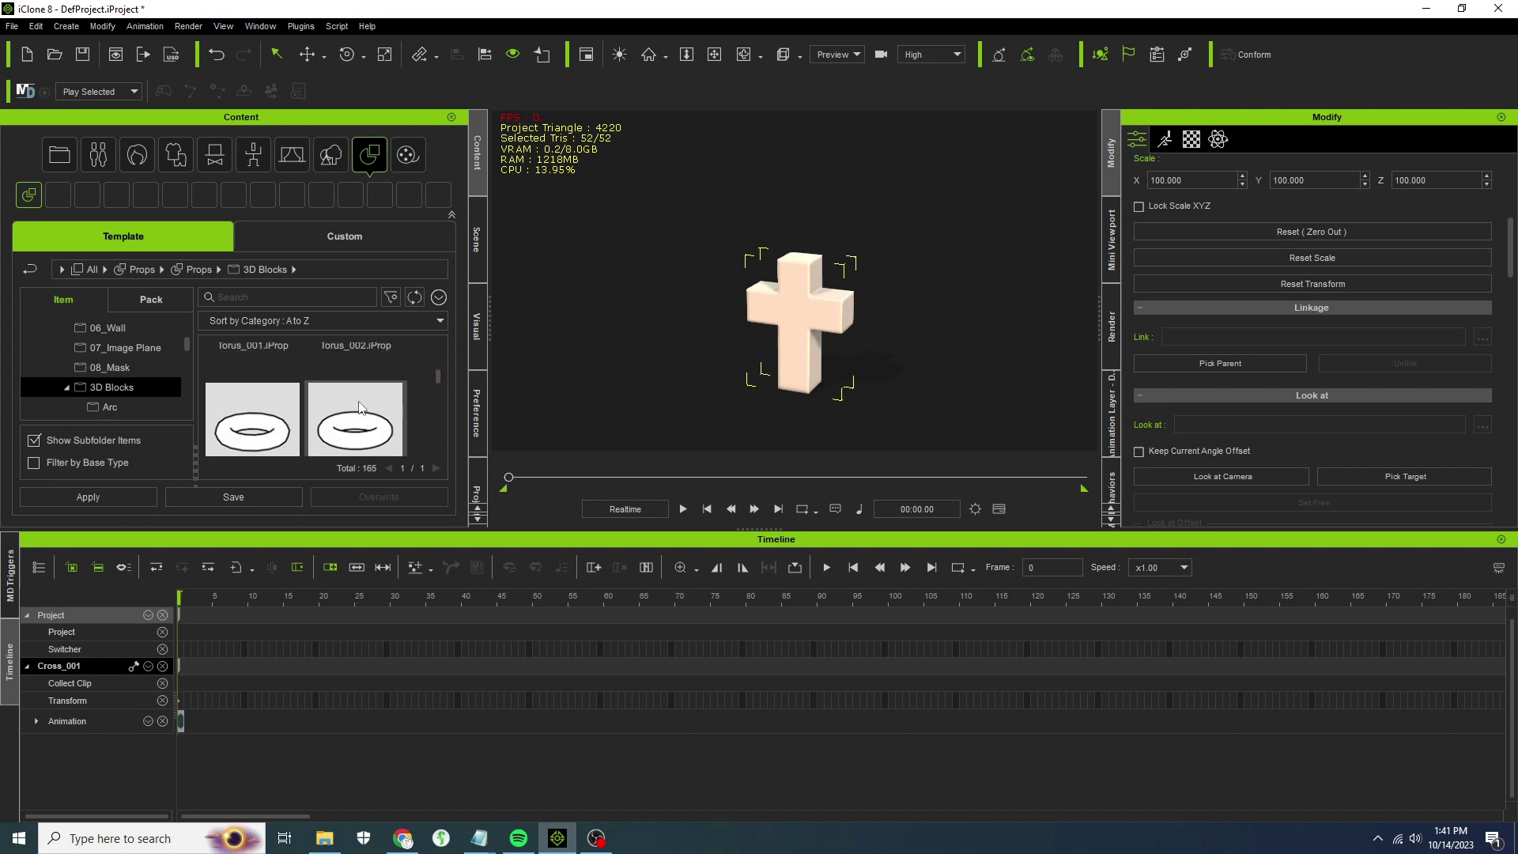
double_click(257, 397)
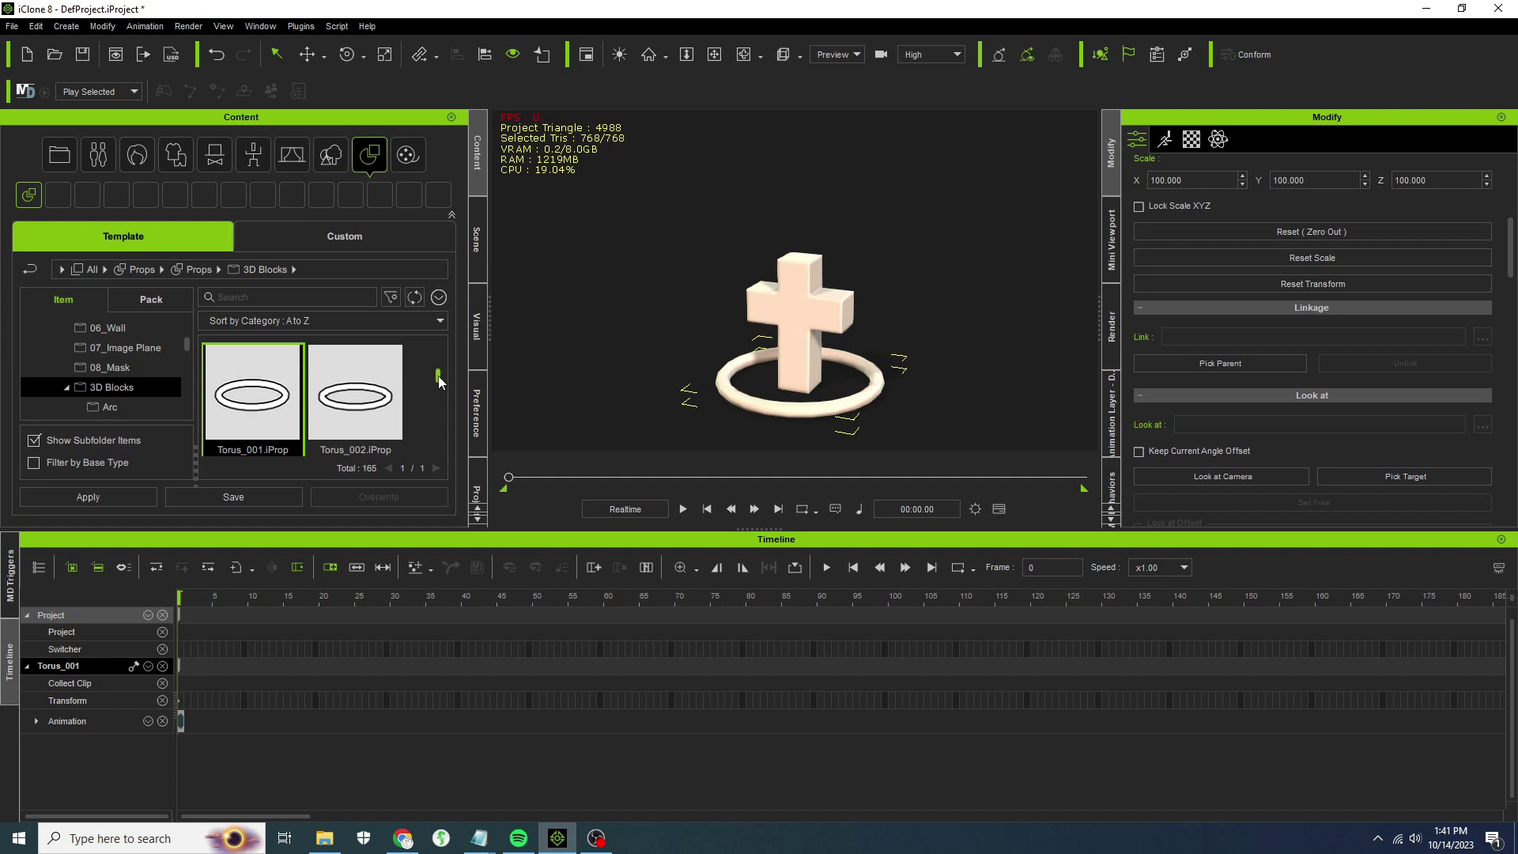
scroll(388, 382, "up", 5)
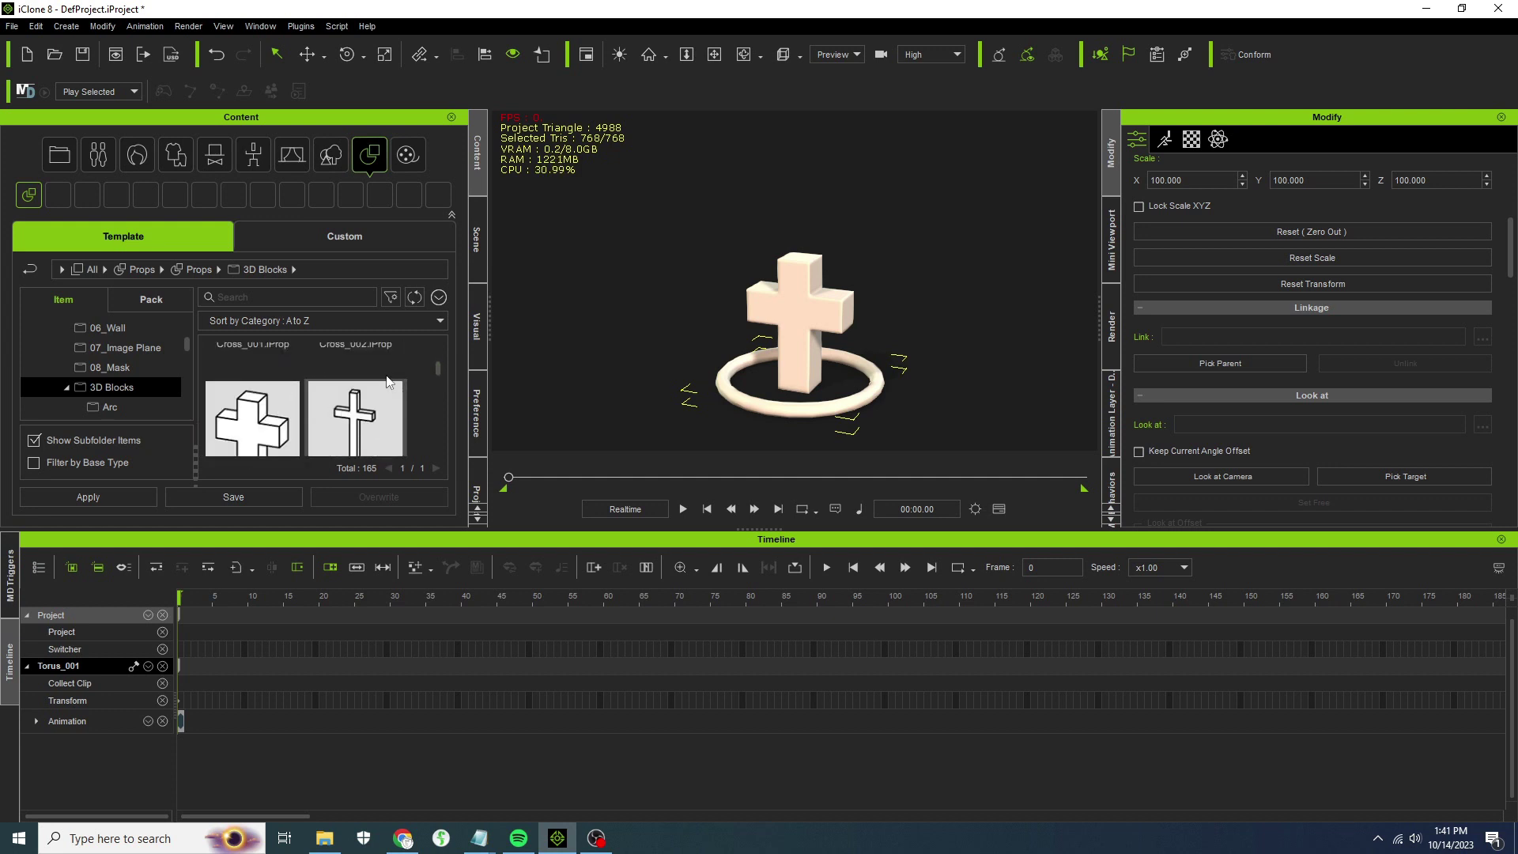
scroll(432, 367, "down", 1)
left_click_drag(440, 369, 440, 363)
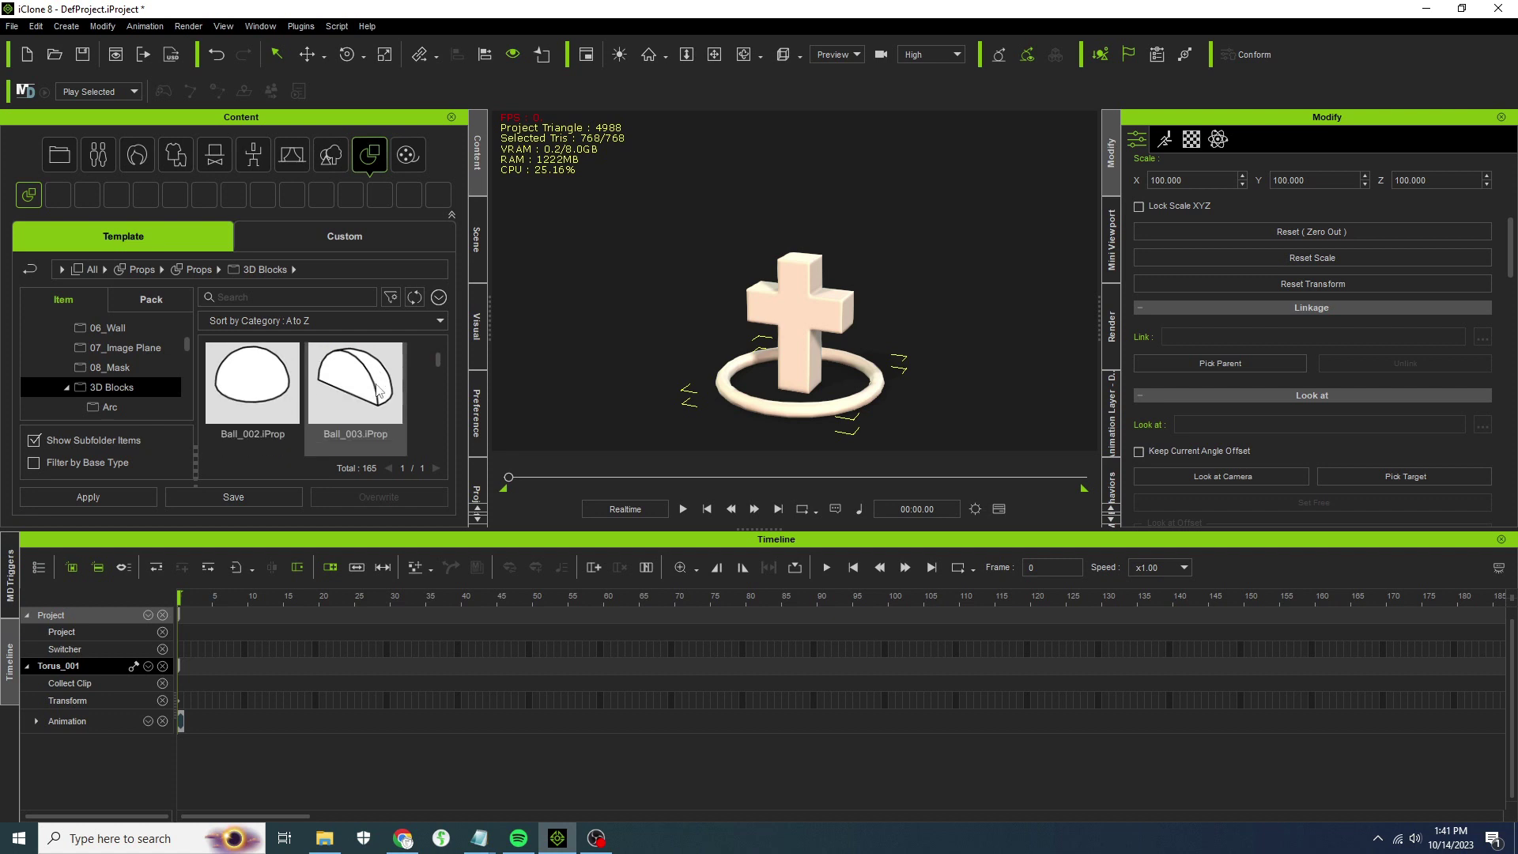
double_click(265, 403)
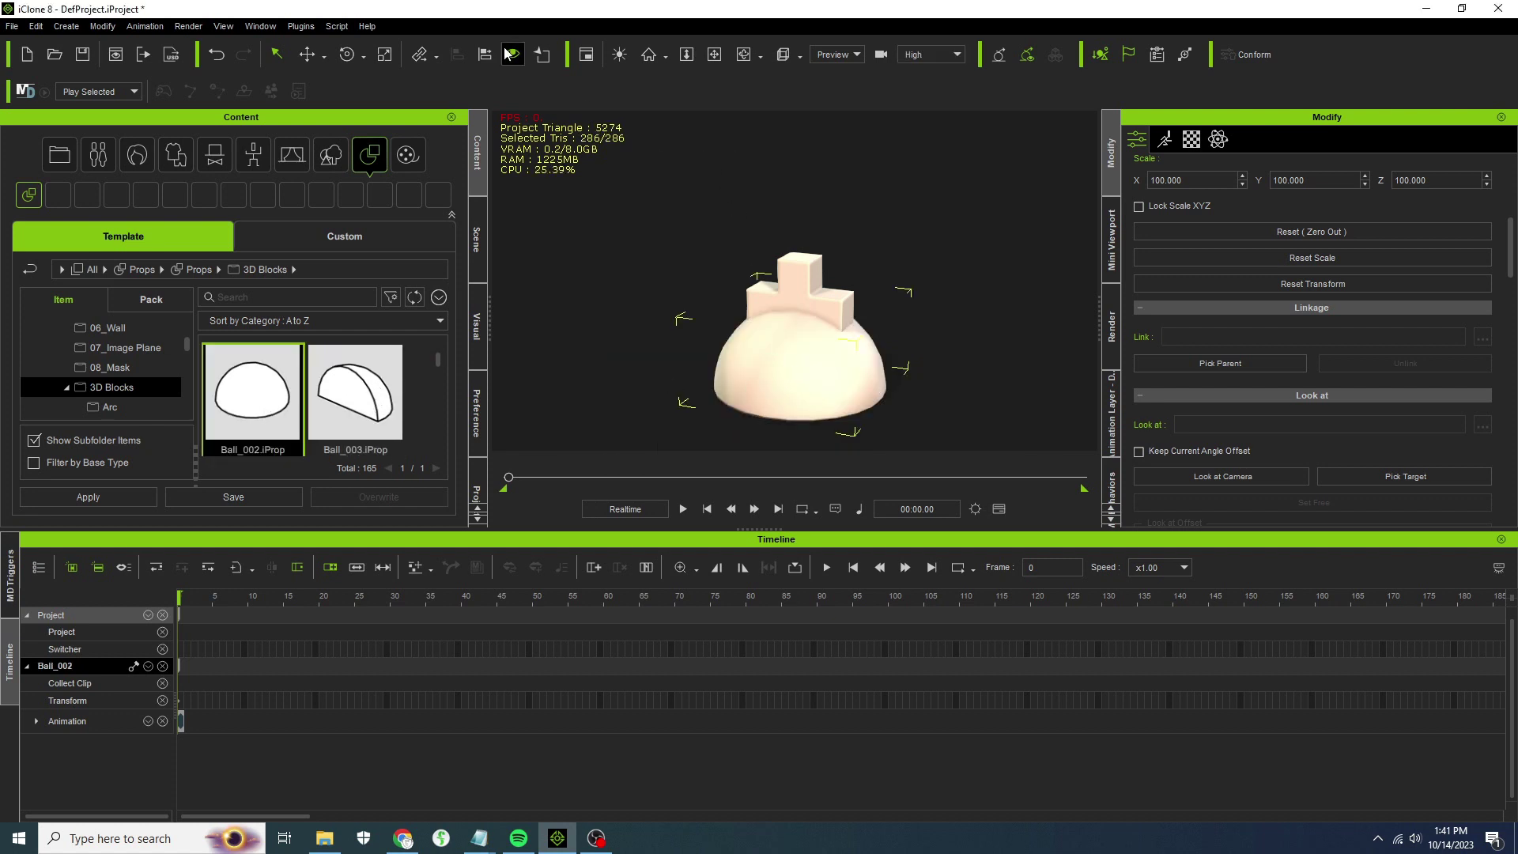
Rotate the Ball_002 dome to 90° on X.
left_click(346, 54)
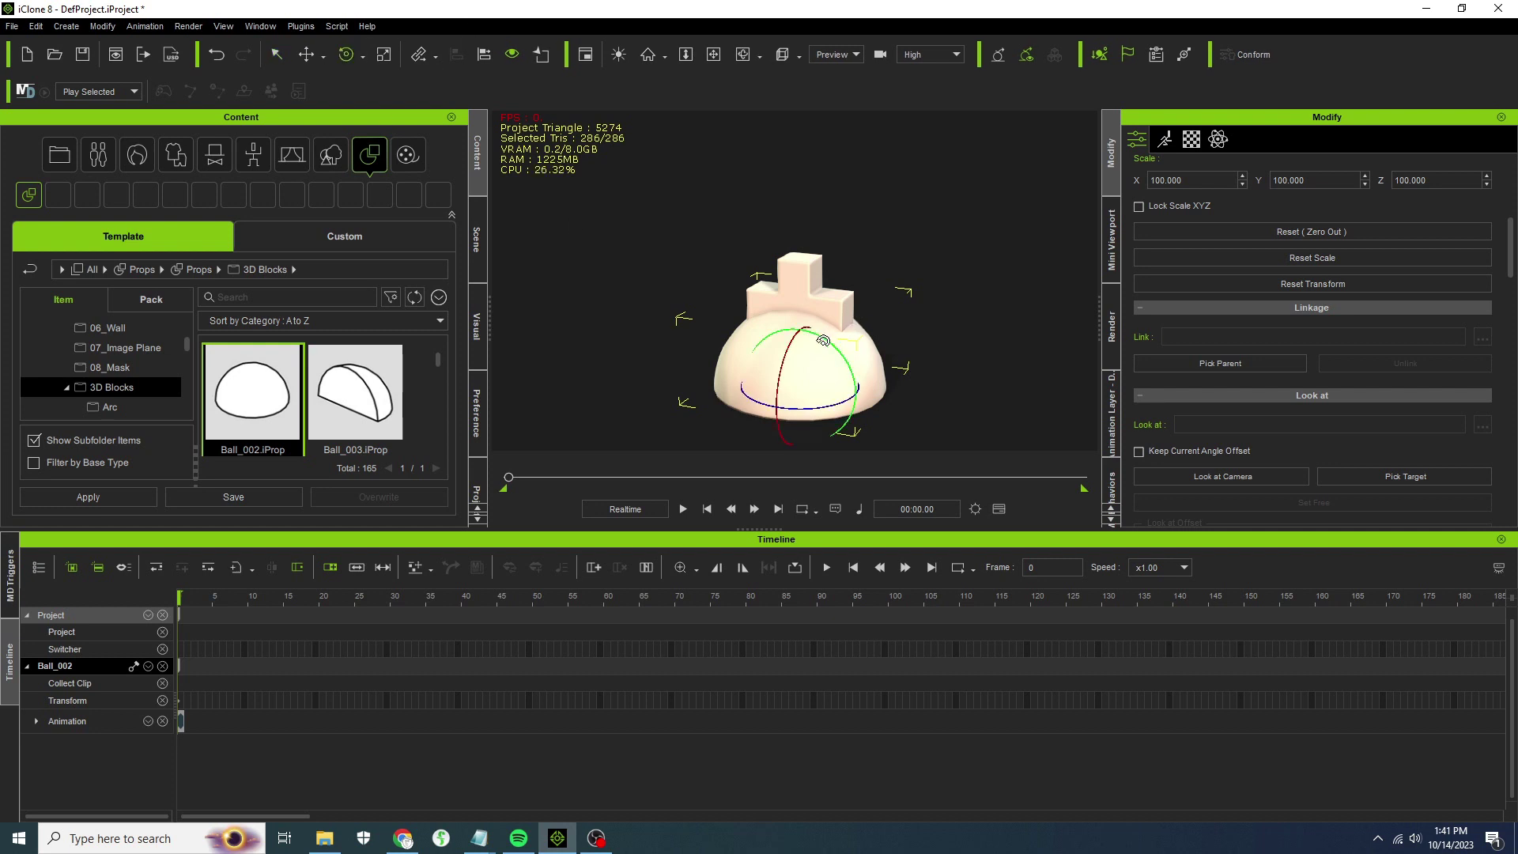
left_click_drag(789, 364, 795, 443)
scroll(1299, 258, "up", 5)
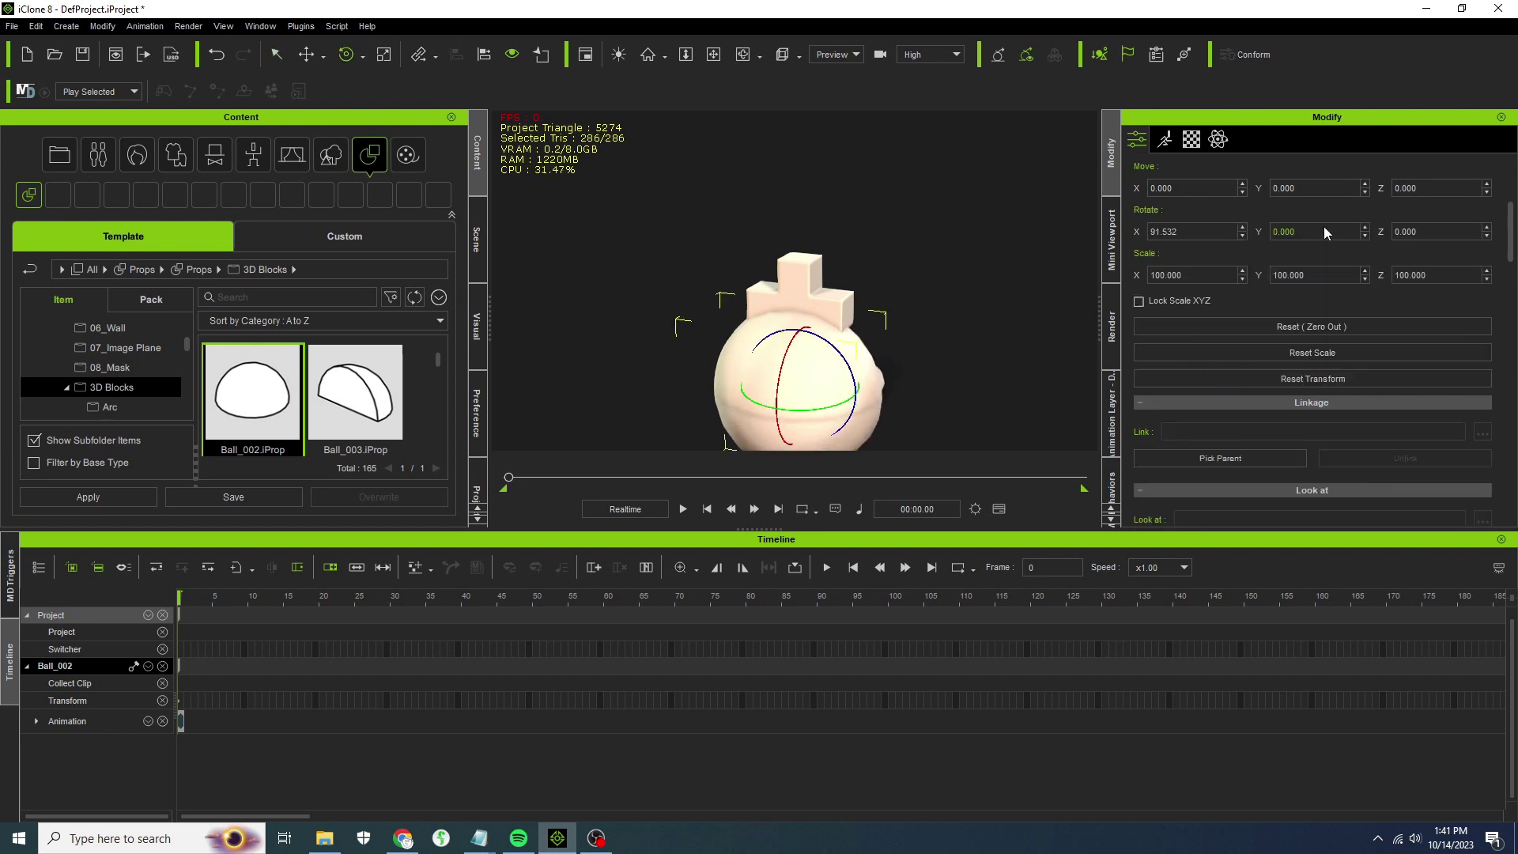
scroll(1200, 448, "down", 3)
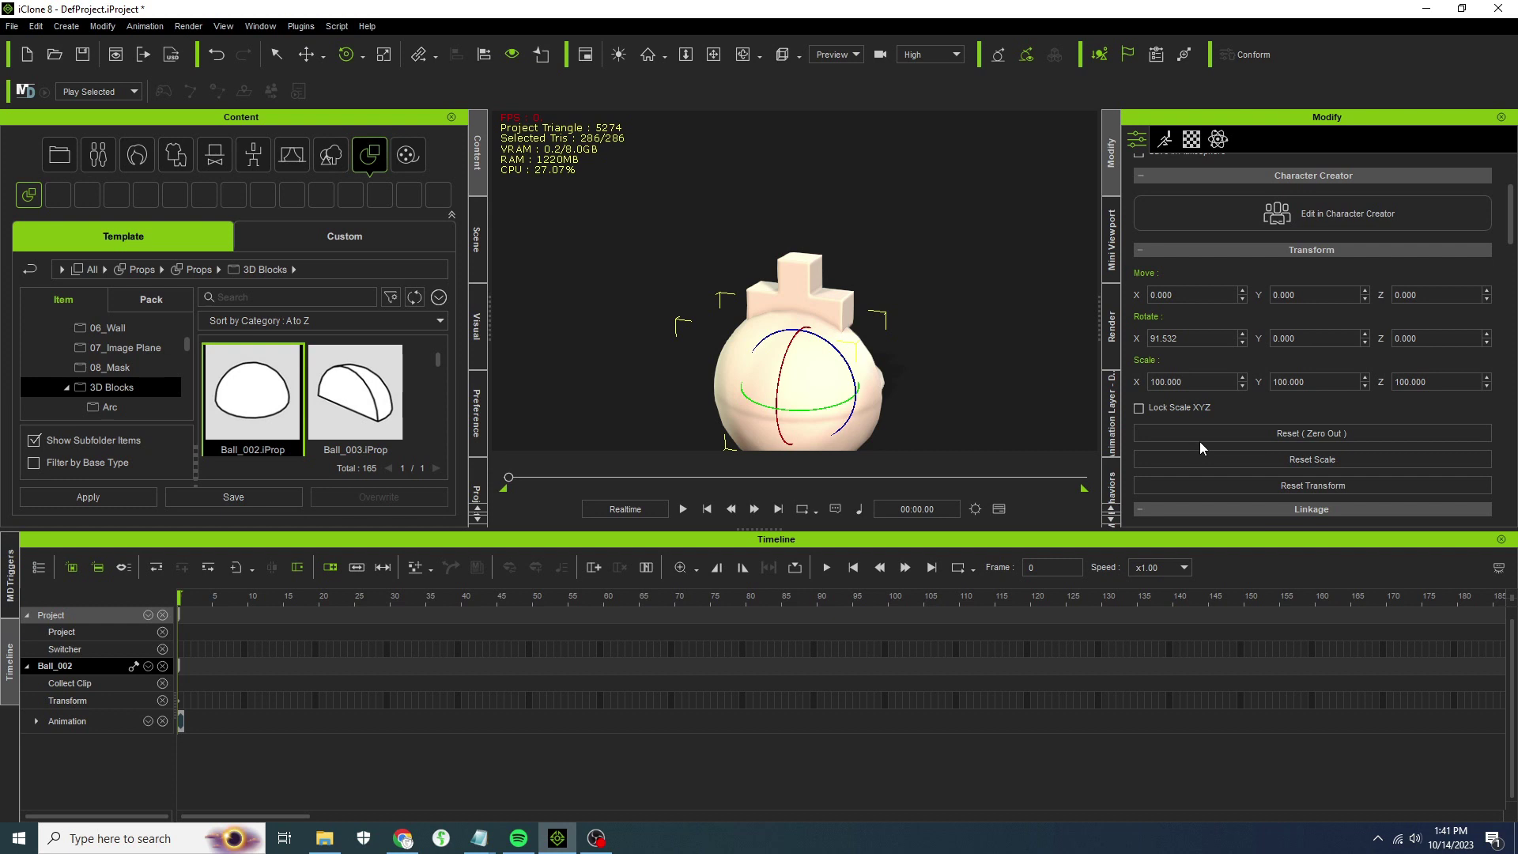
left_click(1209, 334)
type("90")
key("Return")
Raise Ball_002 to about Z 194 and shrink it to about 22% scale.
left_click(306, 54)
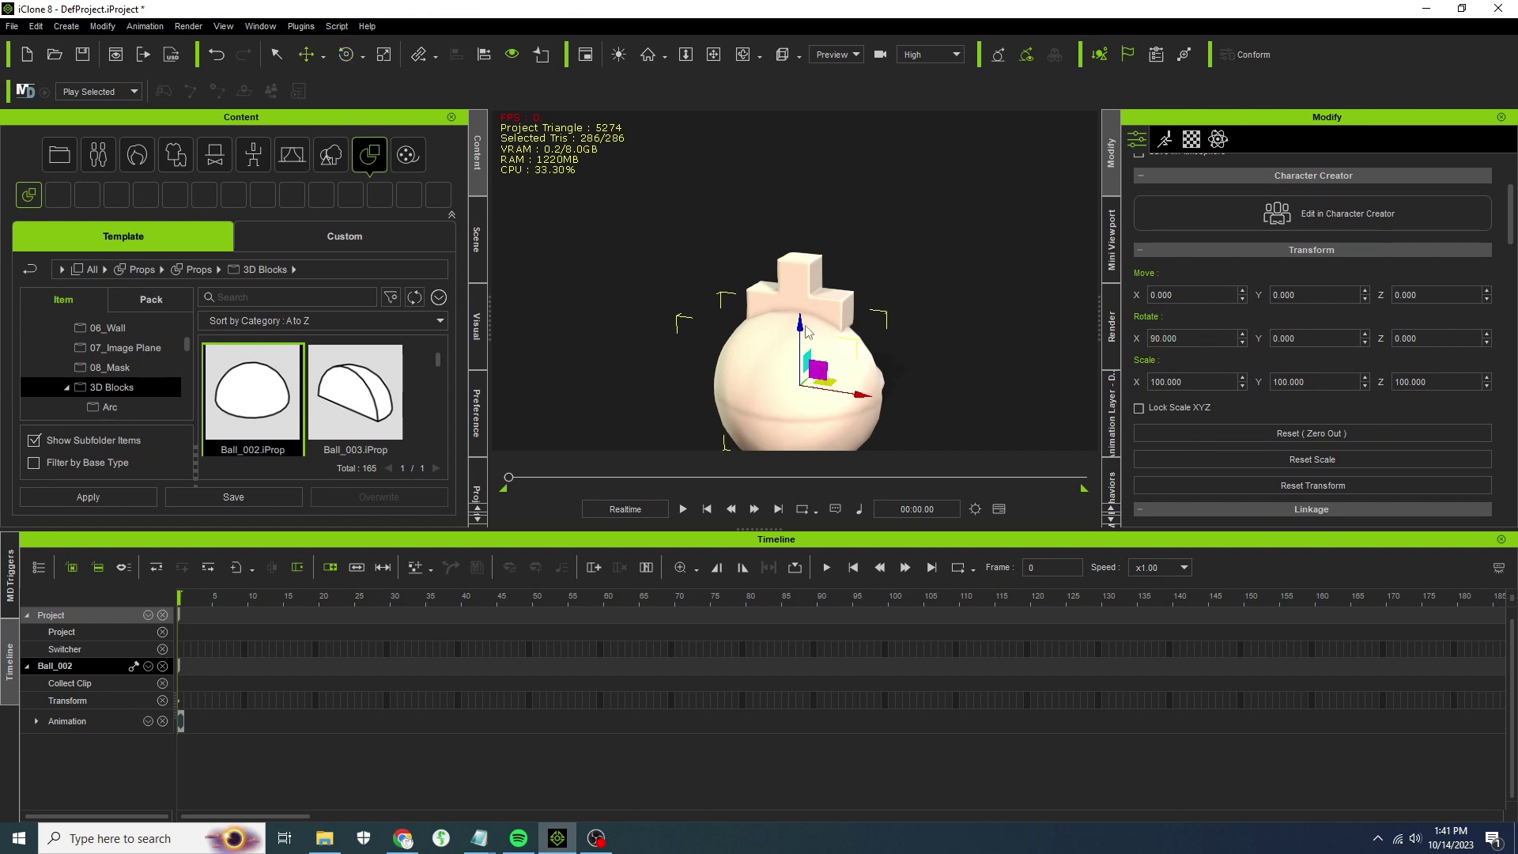
left_click_drag(800, 326, 810, 63)
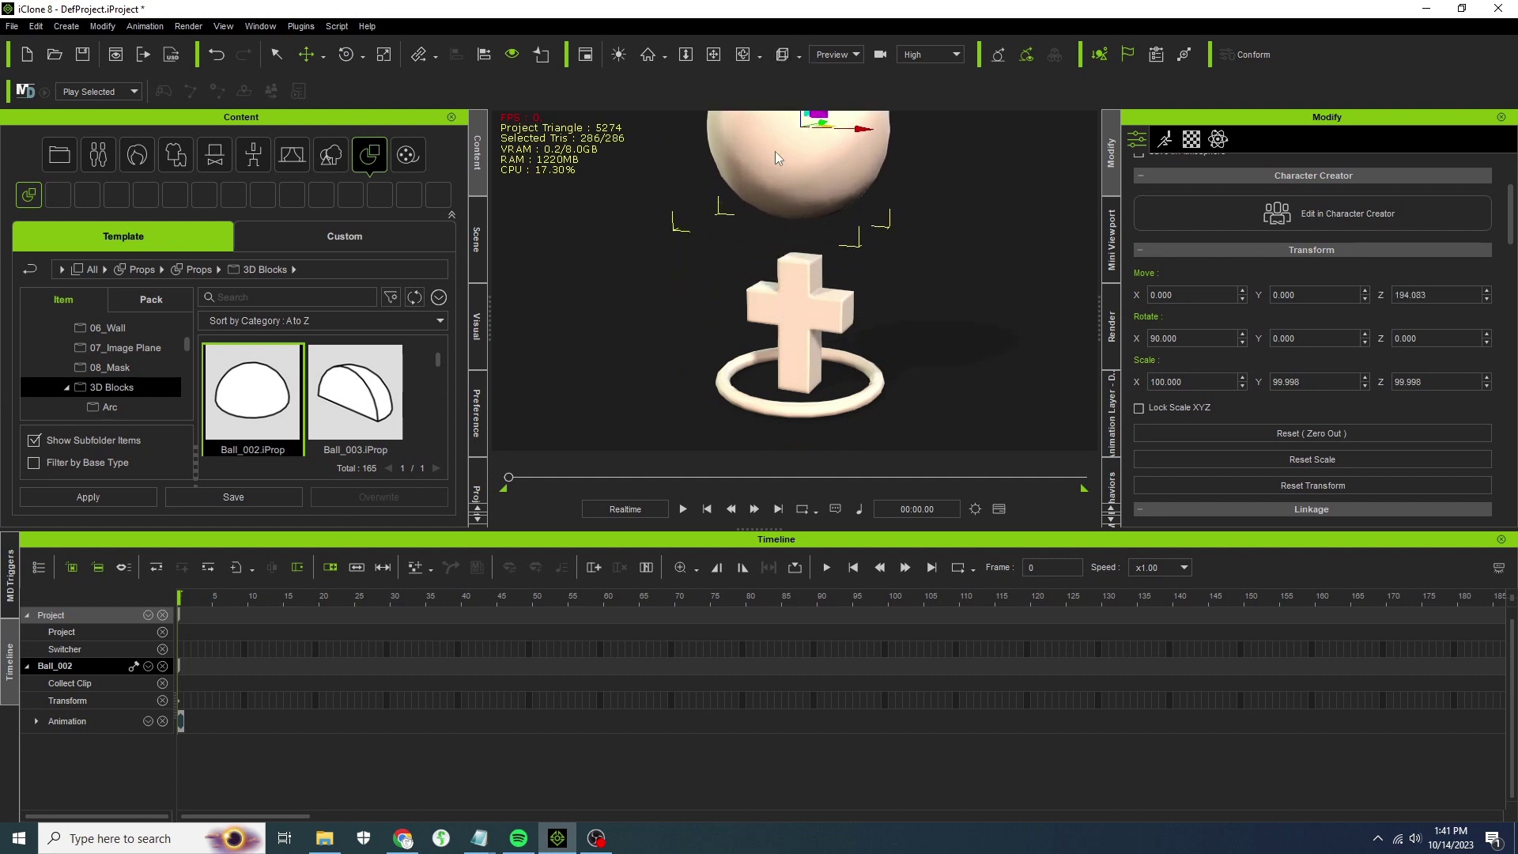
scroll(850, 353, "down", 2)
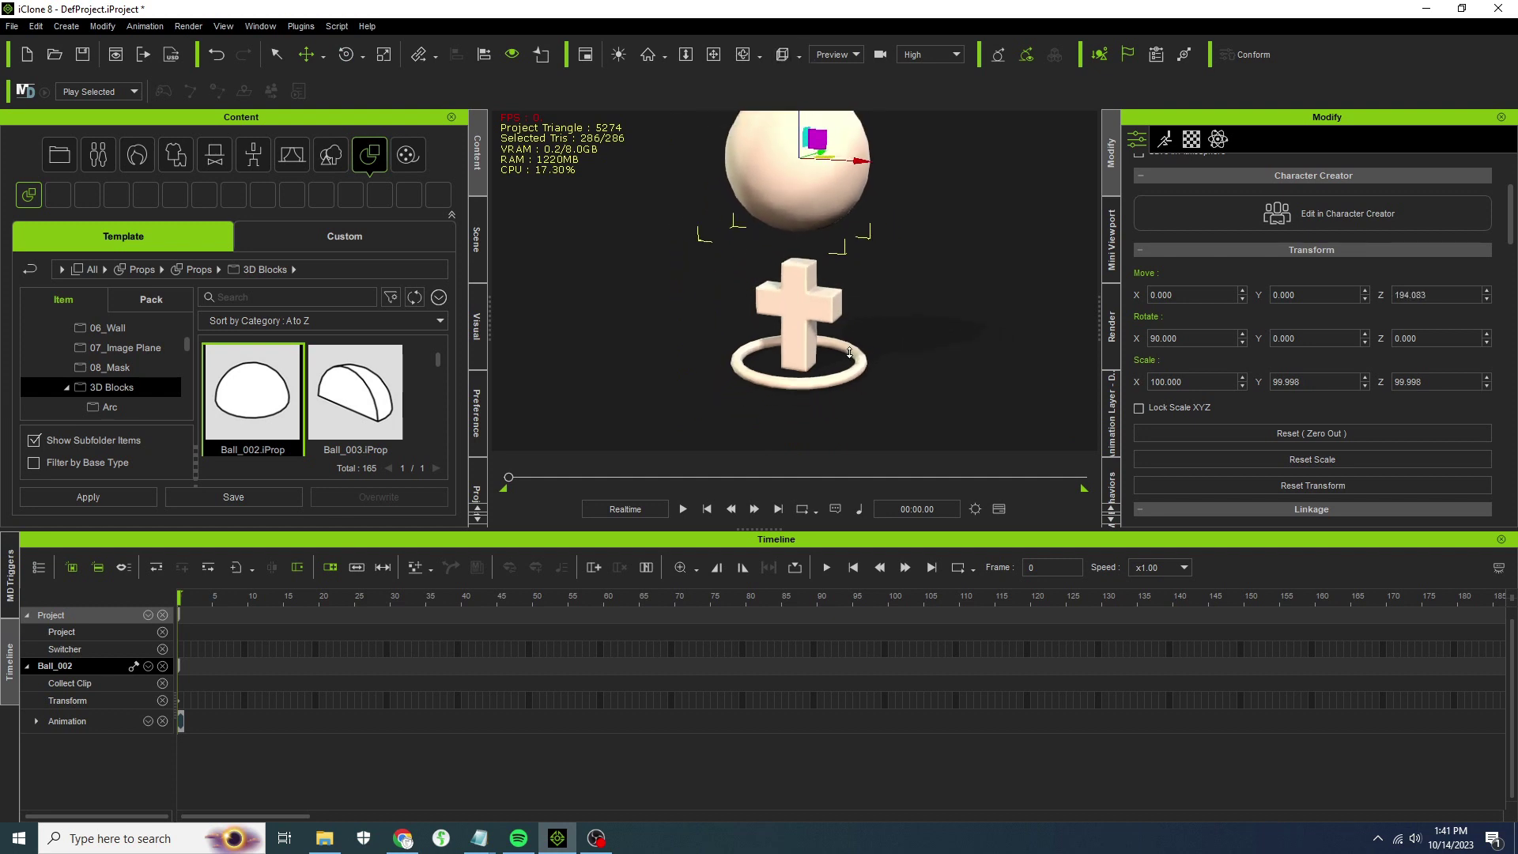
left_click(384, 54)
left_click_drag(803, 161, 574, 399)
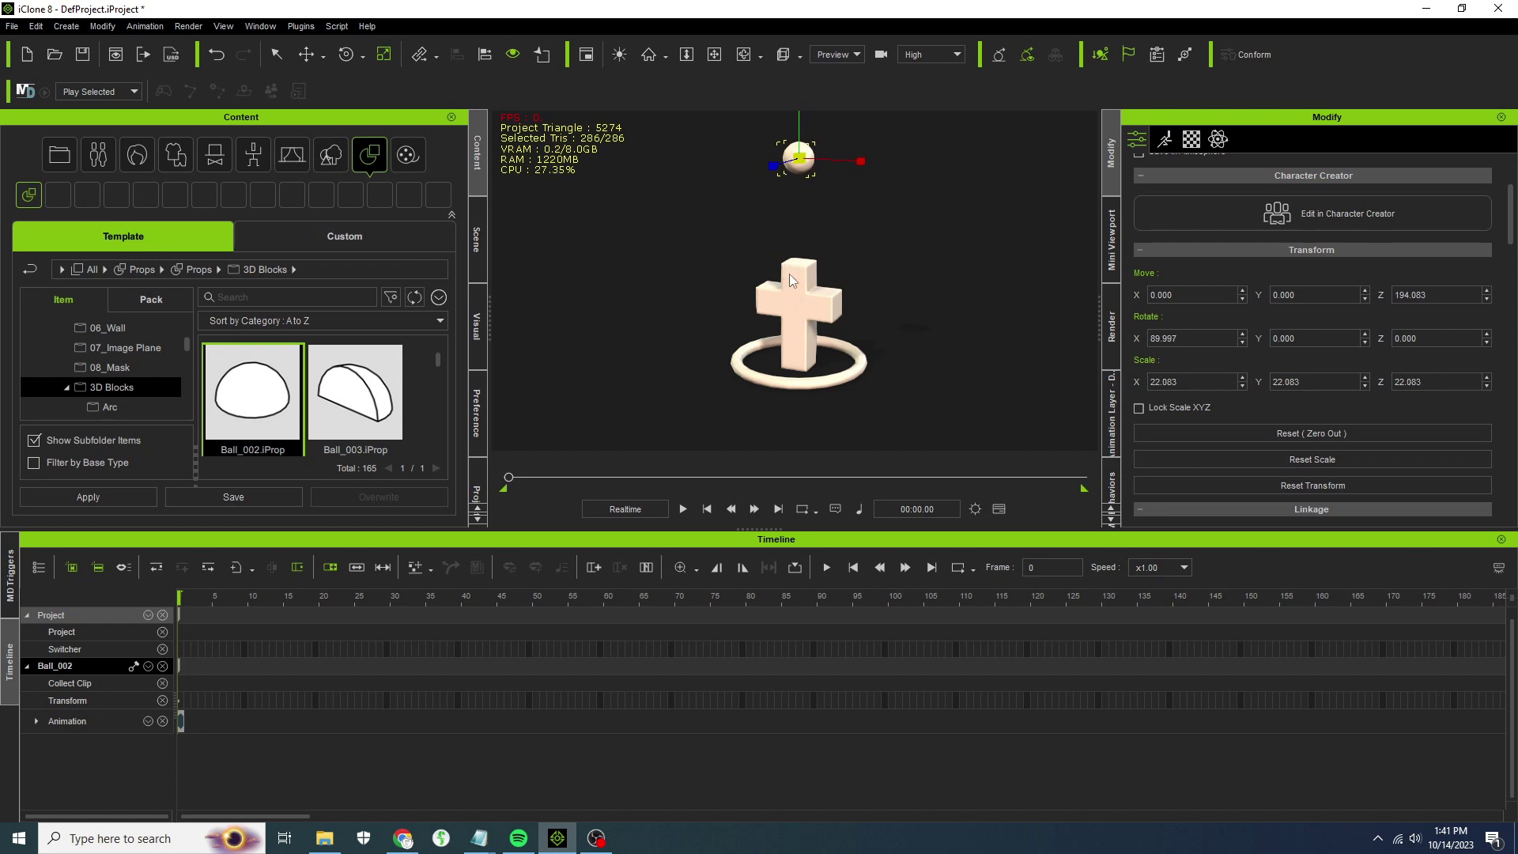
left_click(795, 328)
left_click(778, 385)
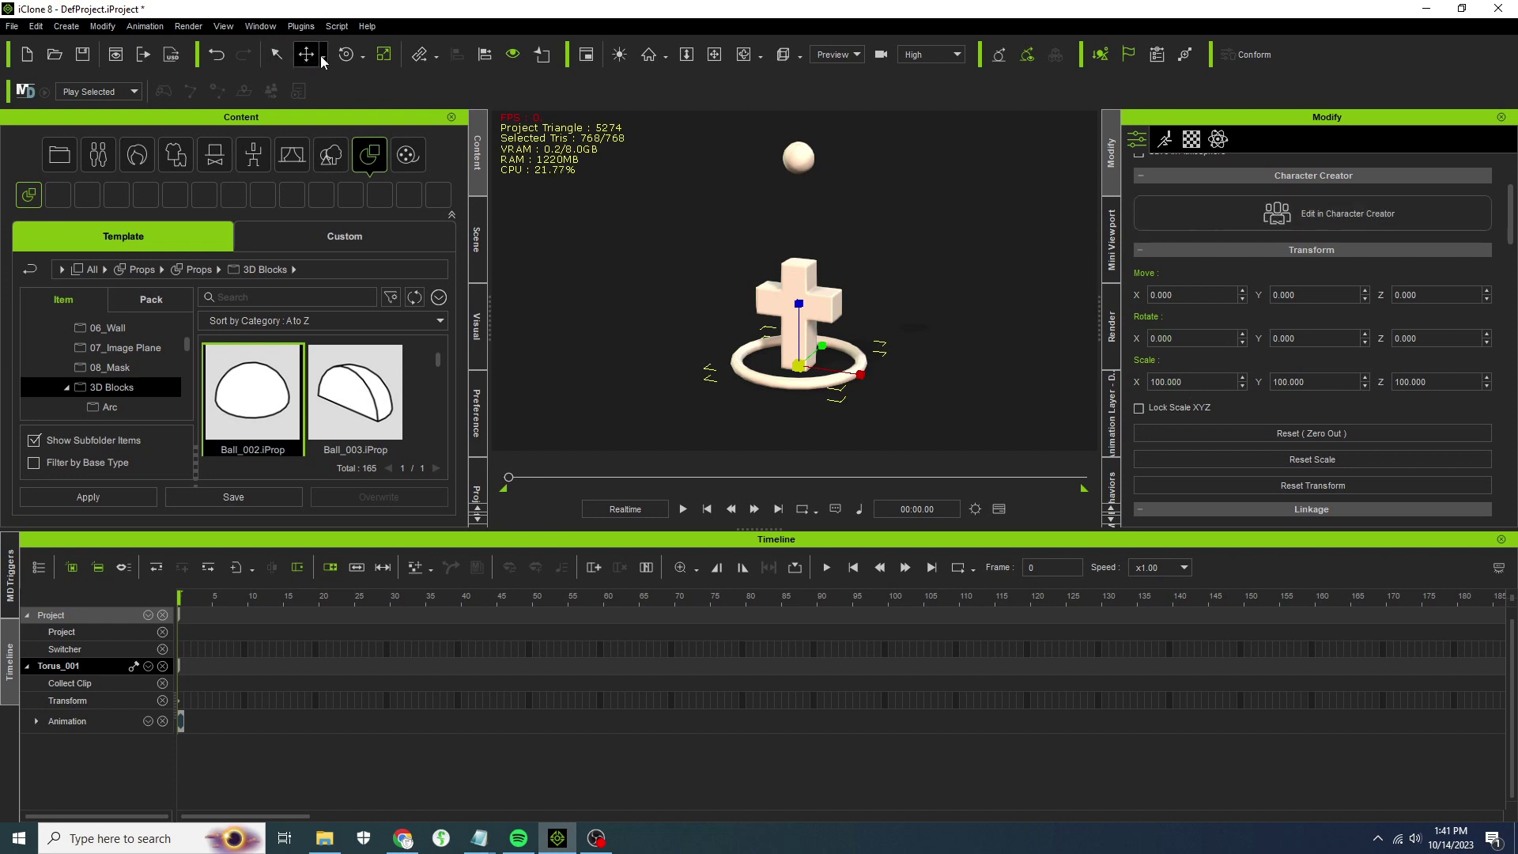
Stand the Torus_001 ring upright with a 90° X rotation.
left_click(346, 54)
left_click_drag(822, 372, 753, 401)
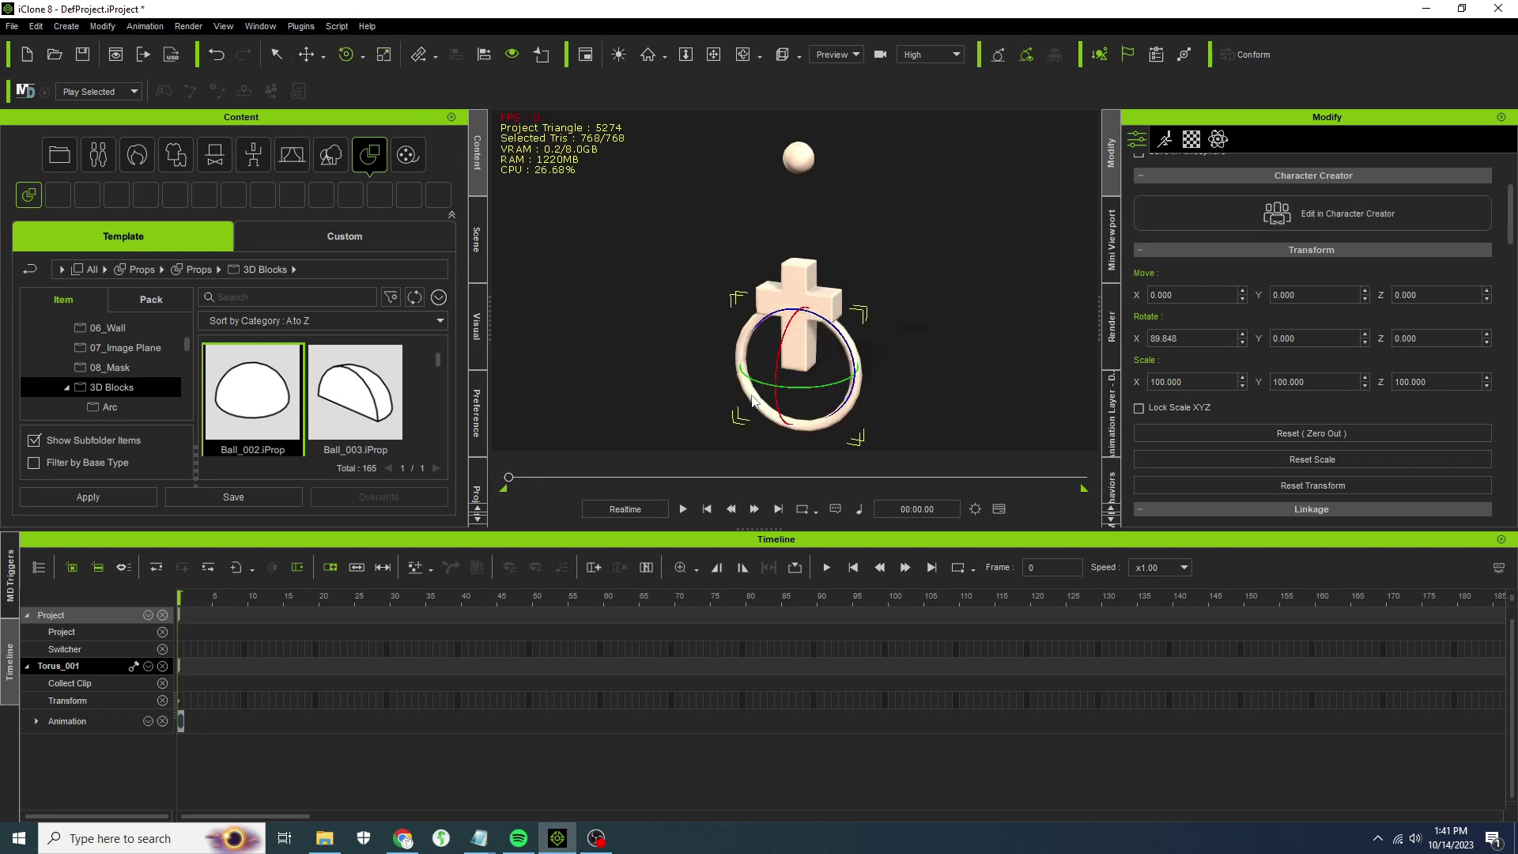
double_click(1193, 340)
type("90")
key("Return")
Shrink the torus to a small loop and raise it to the top of the cross, around Z 112.7.
left_click(383, 54)
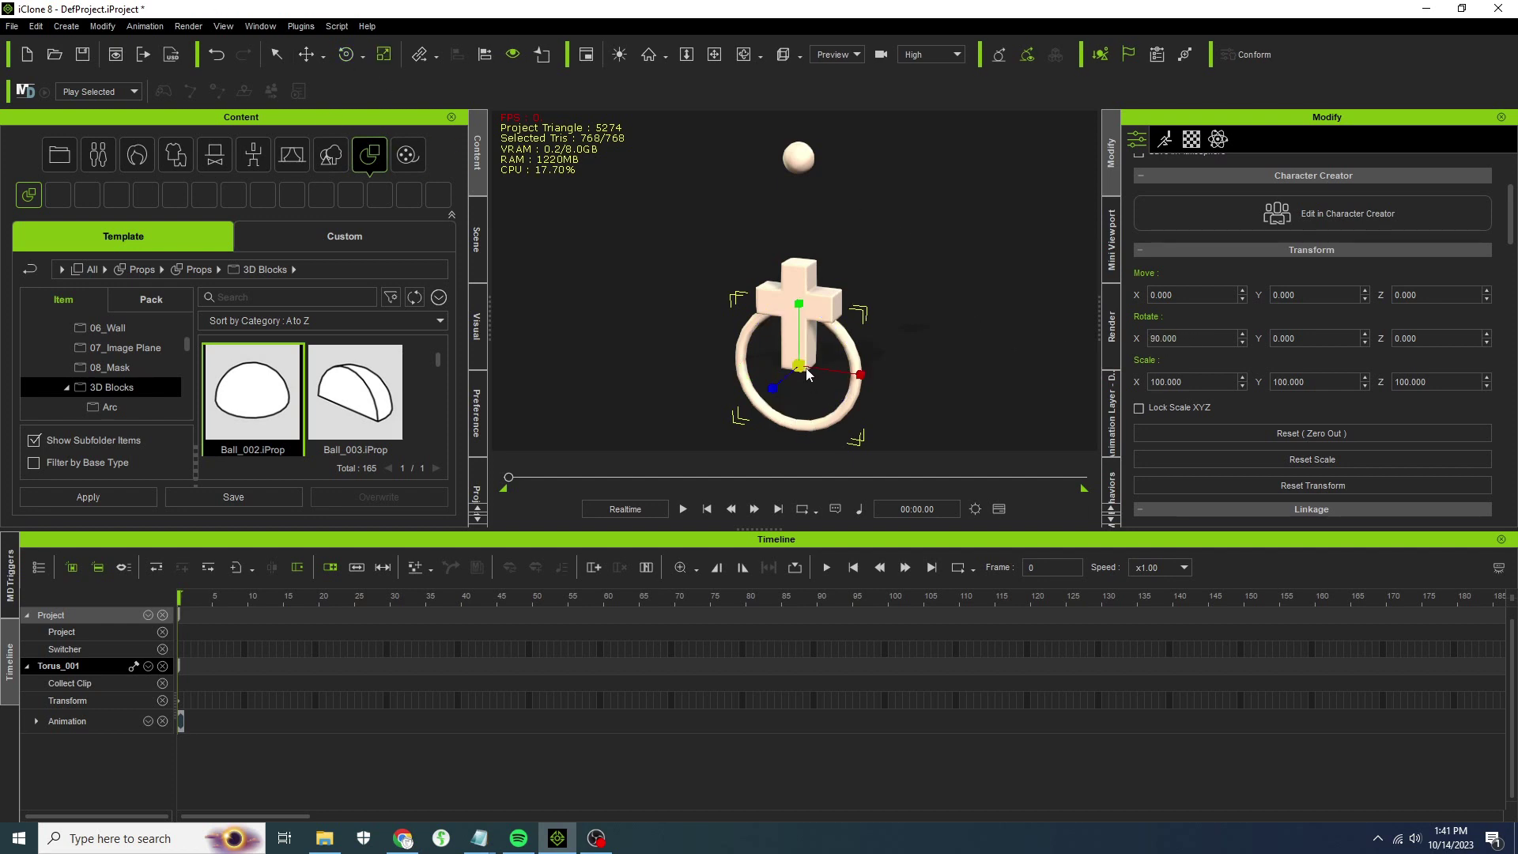
left_click_drag(799, 365, 625, 506)
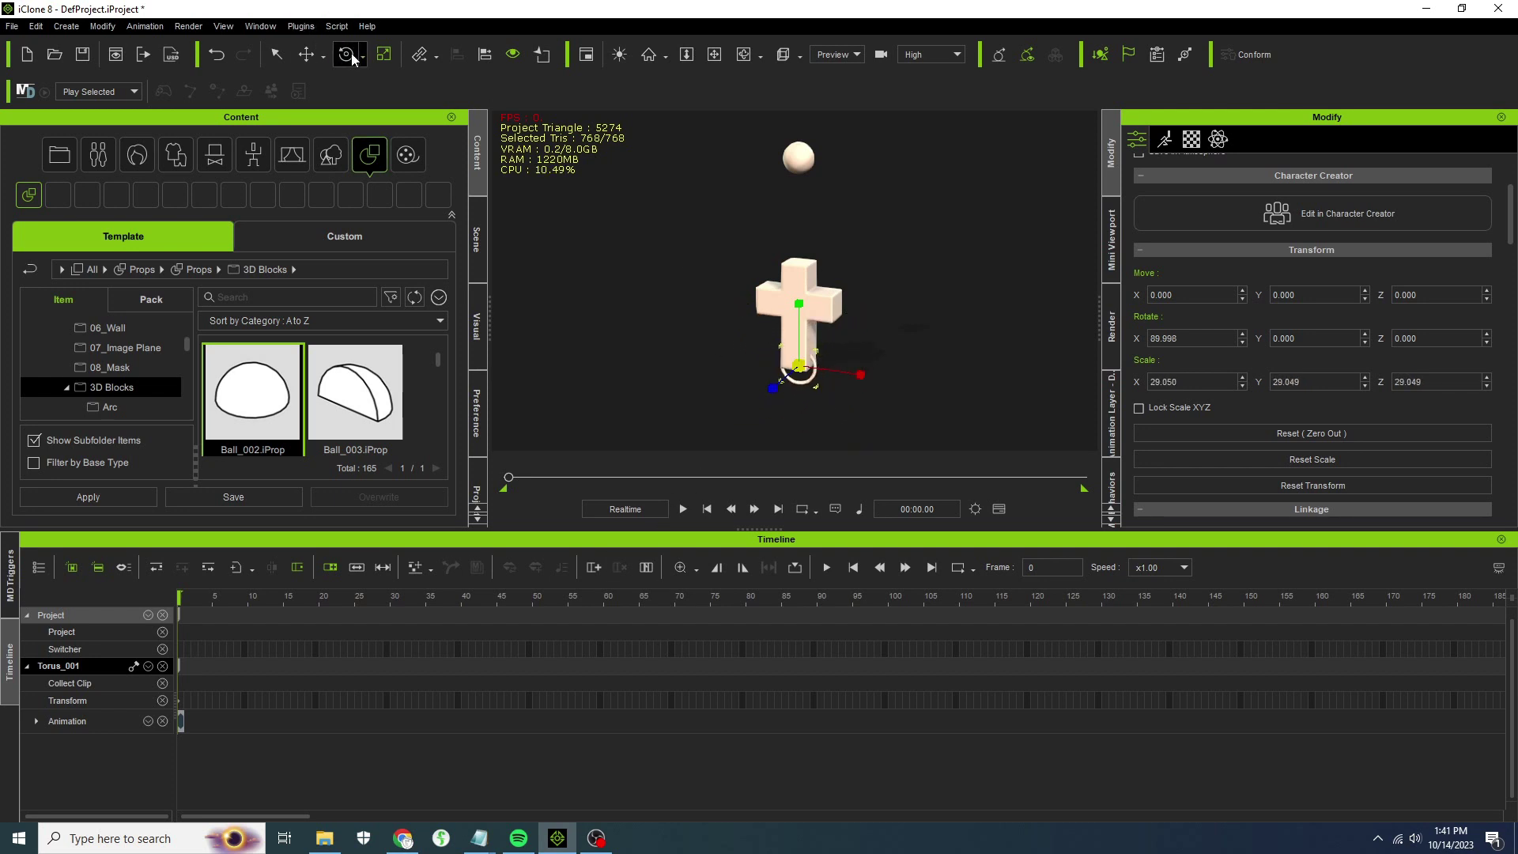
left_click(307, 55)
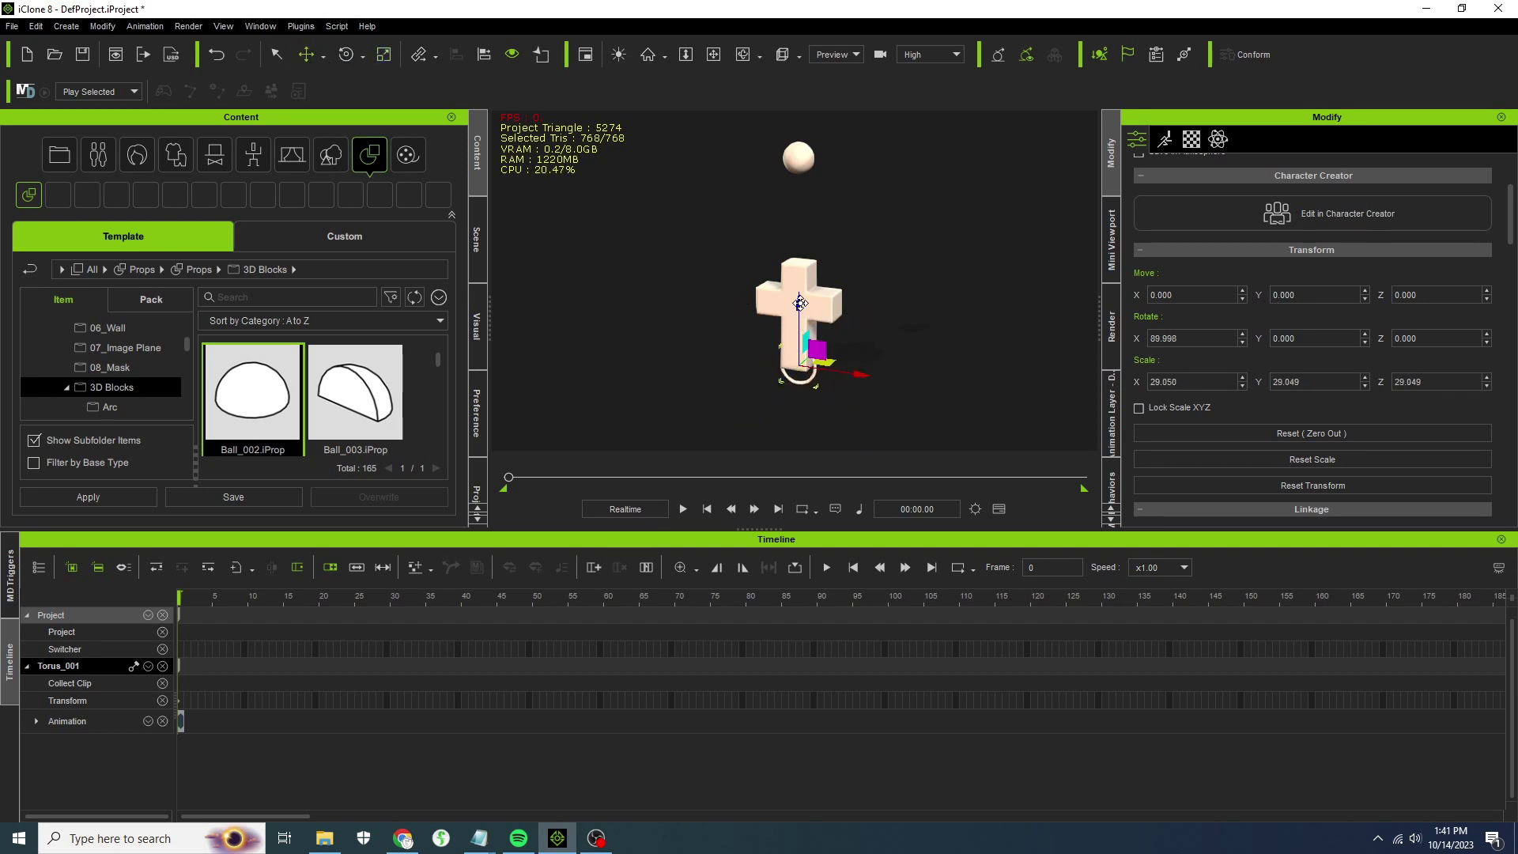
left_click_drag(804, 326, 816, 183)
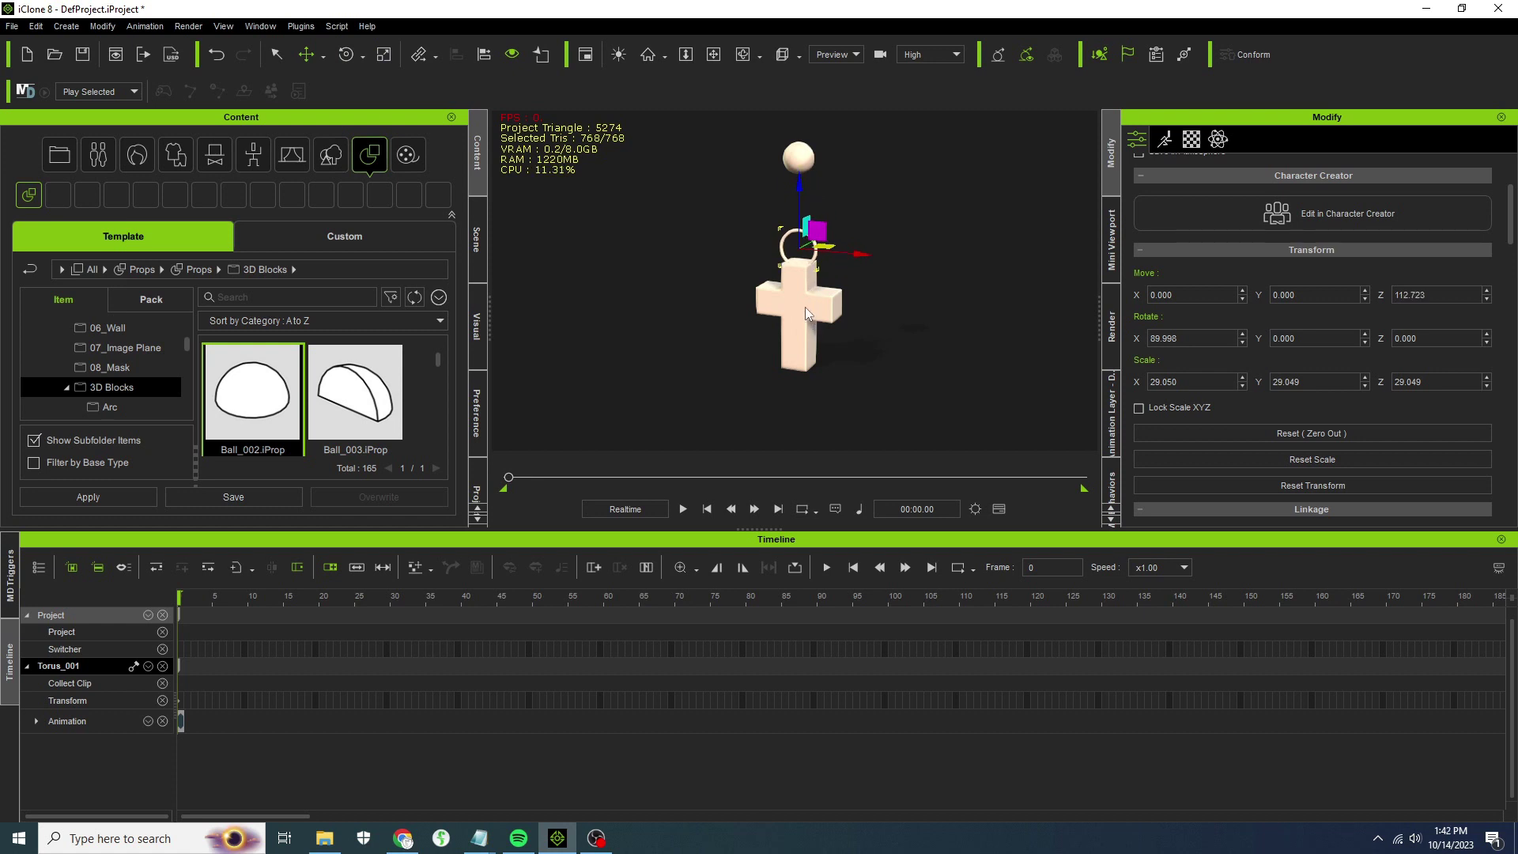
scroll(803, 311, "up", 5)
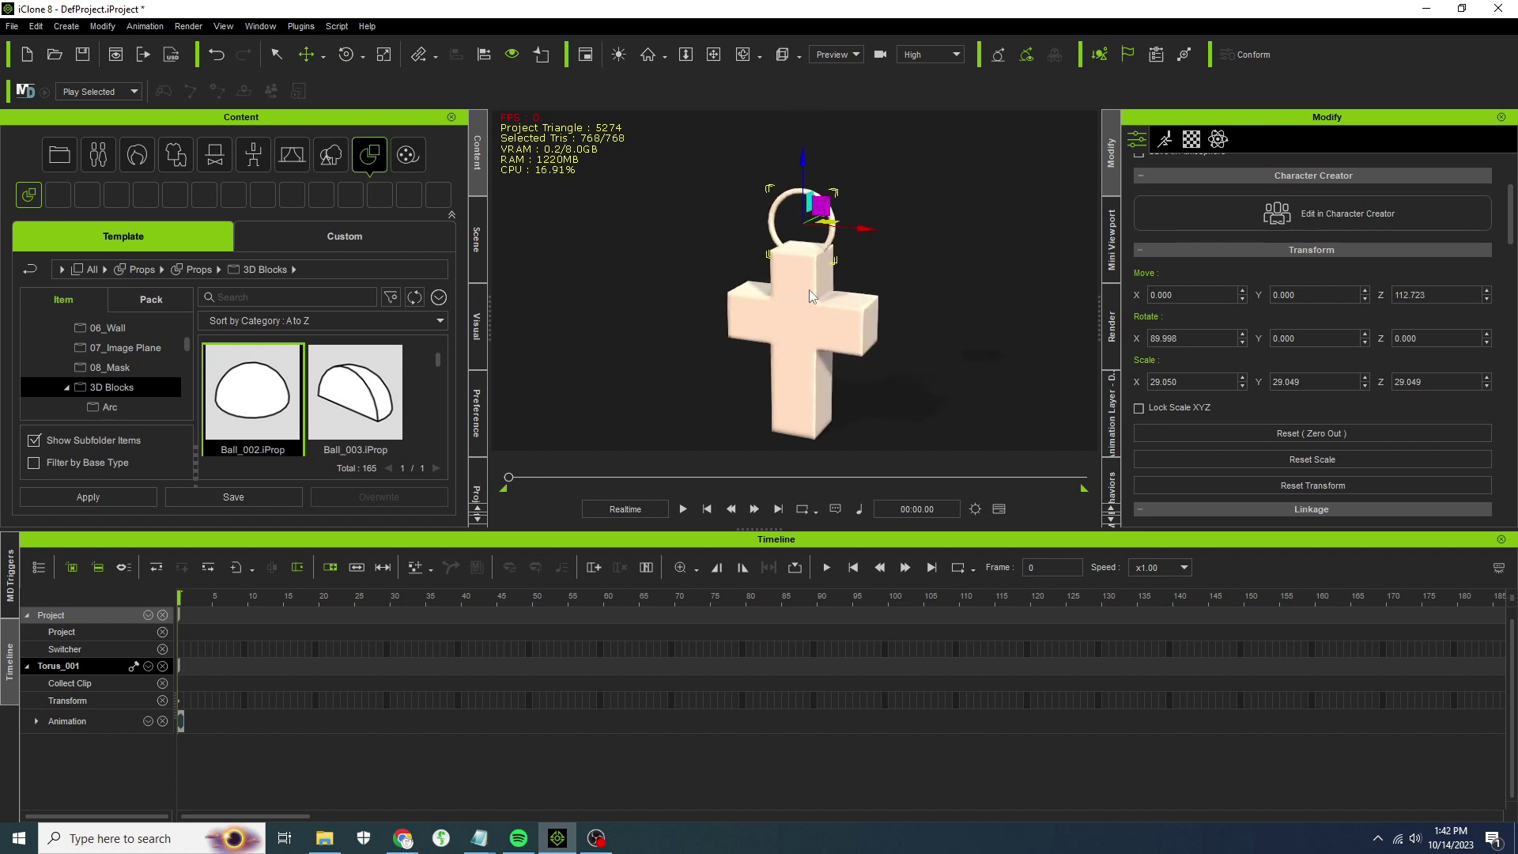
Stretch the ring taller into an oval, then scale it down evenly to about 23%.
left_click(384, 54)
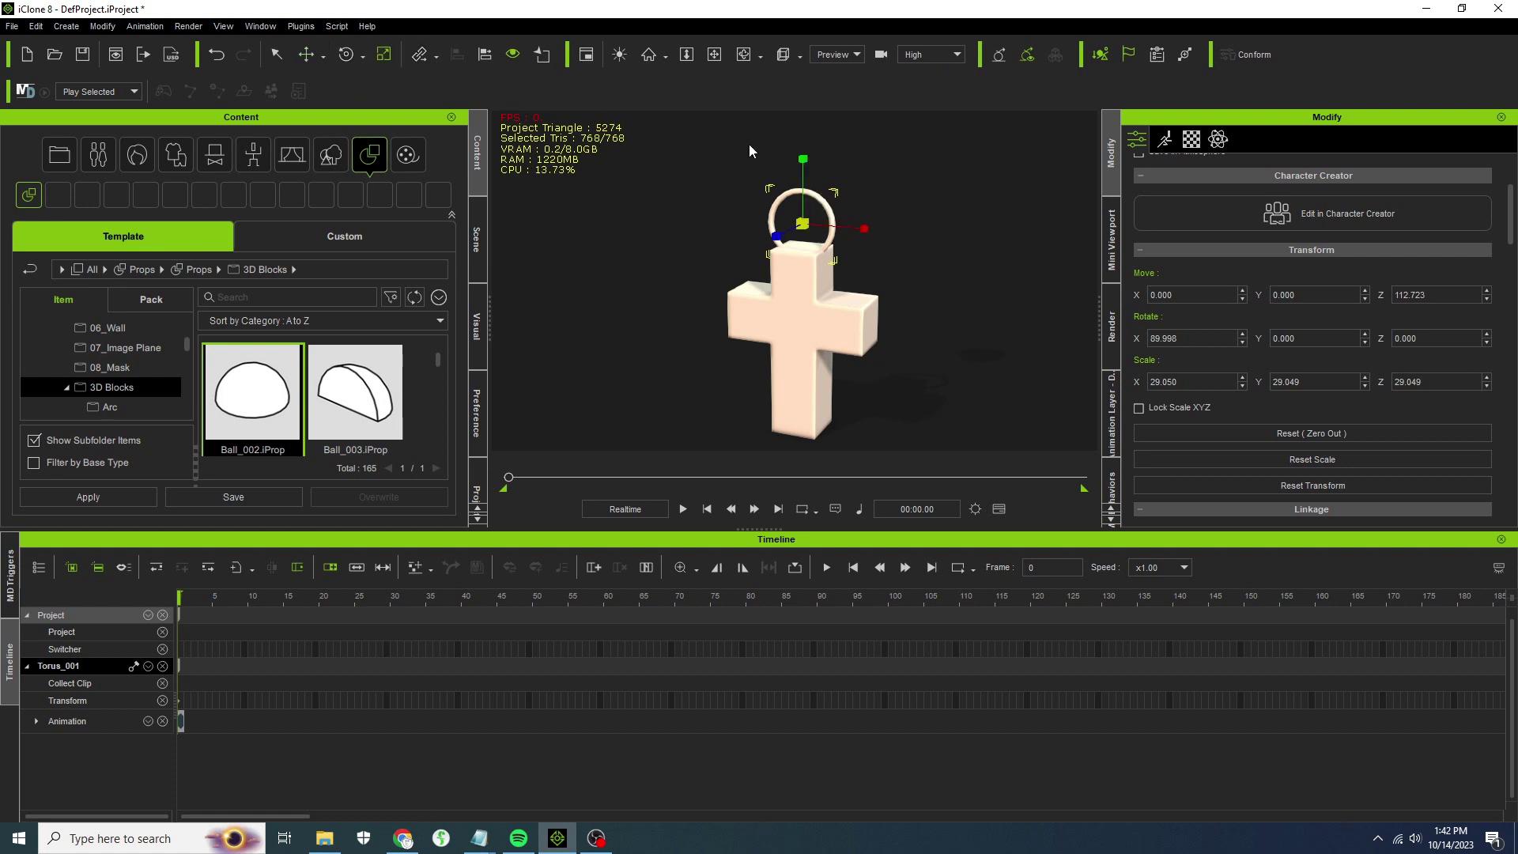
left_click_drag(800, 159, 804, 117)
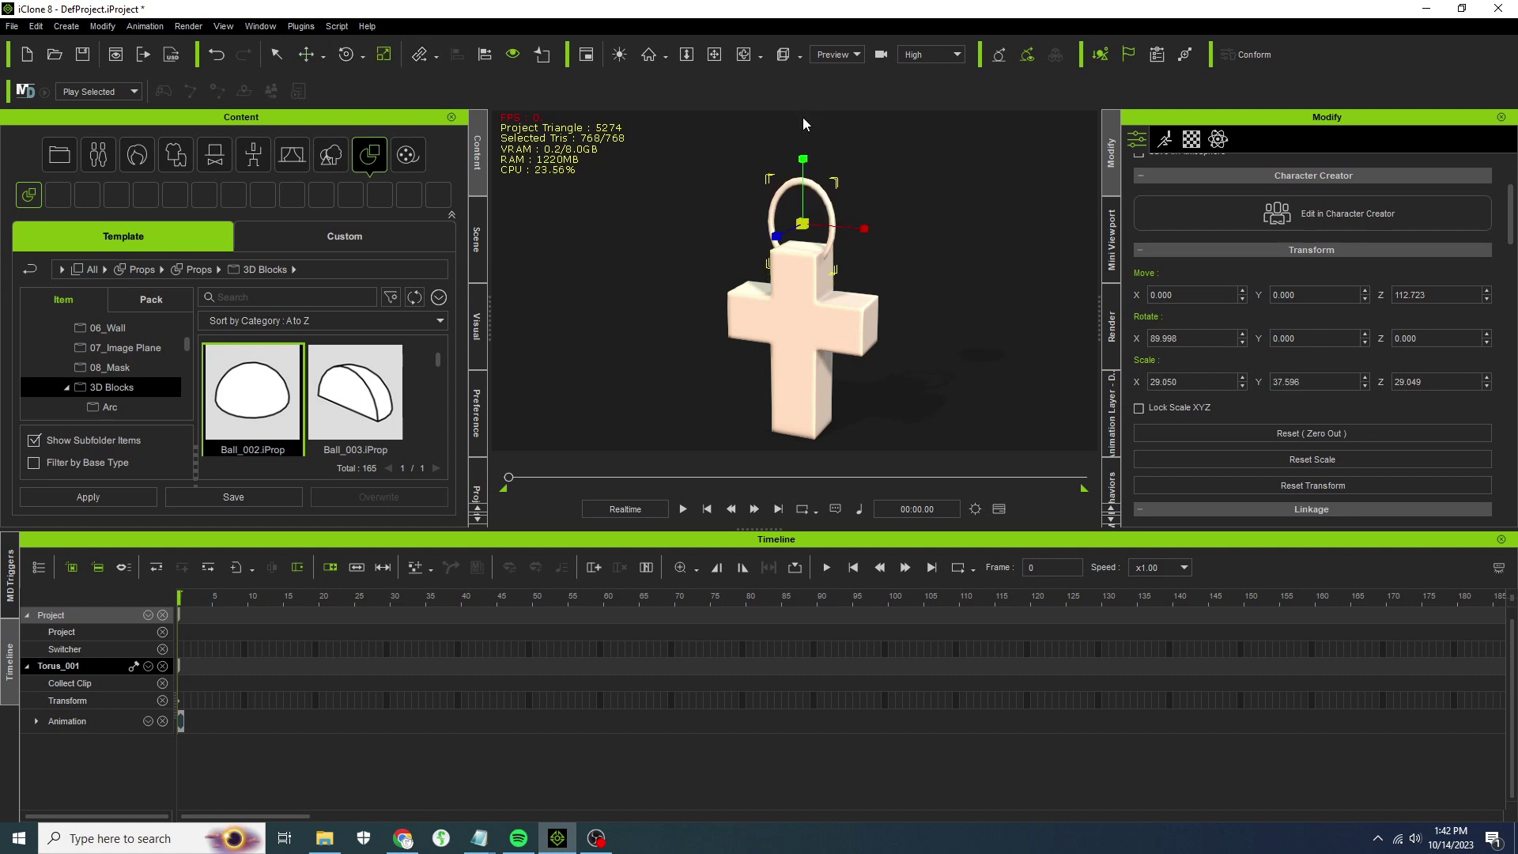
left_click_drag(812, 227, 774, 267)
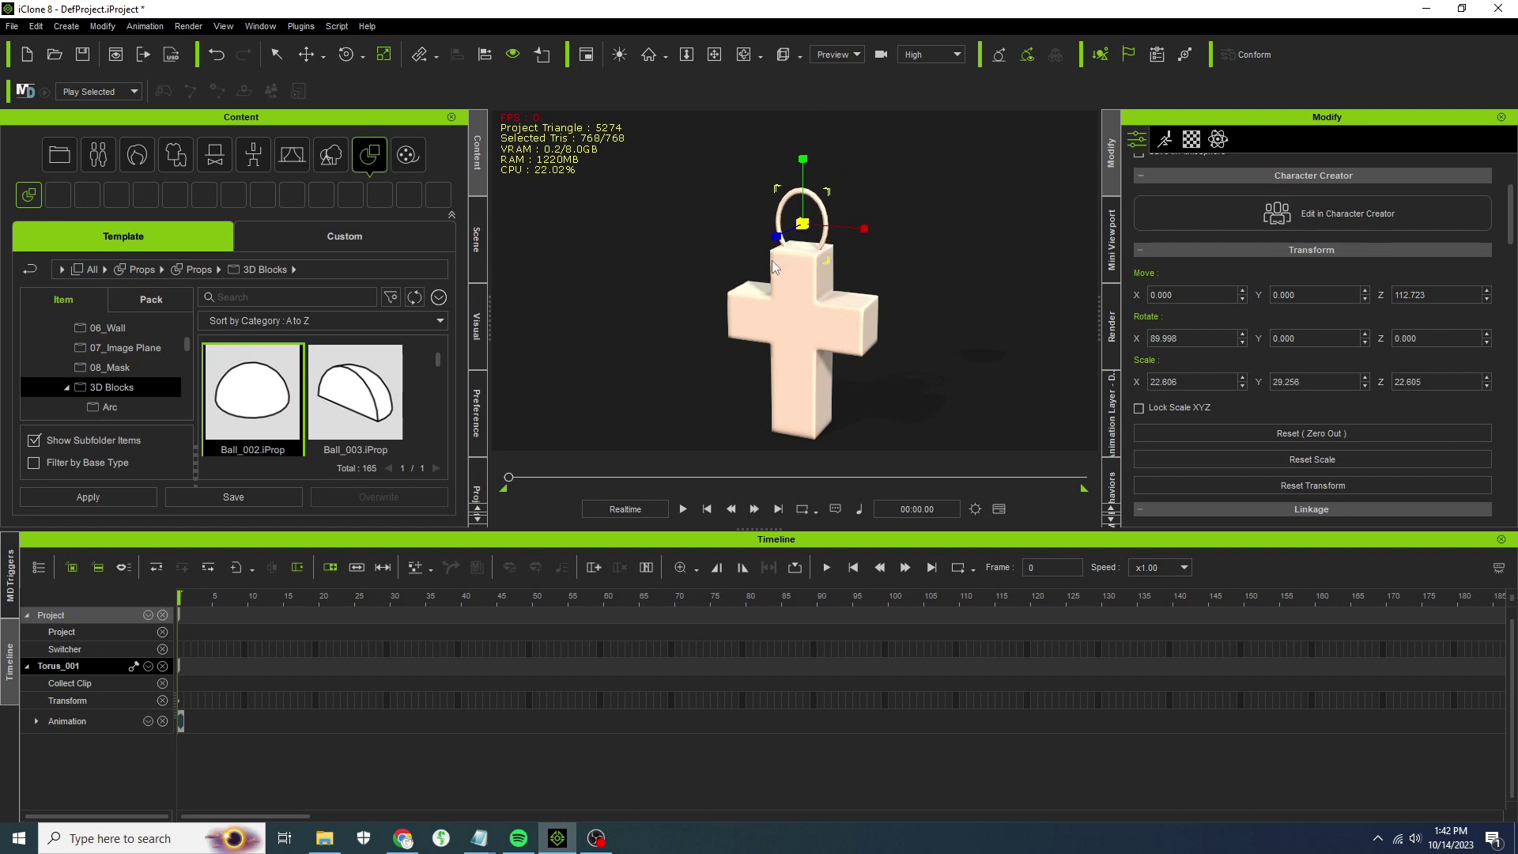
left_click(786, 349)
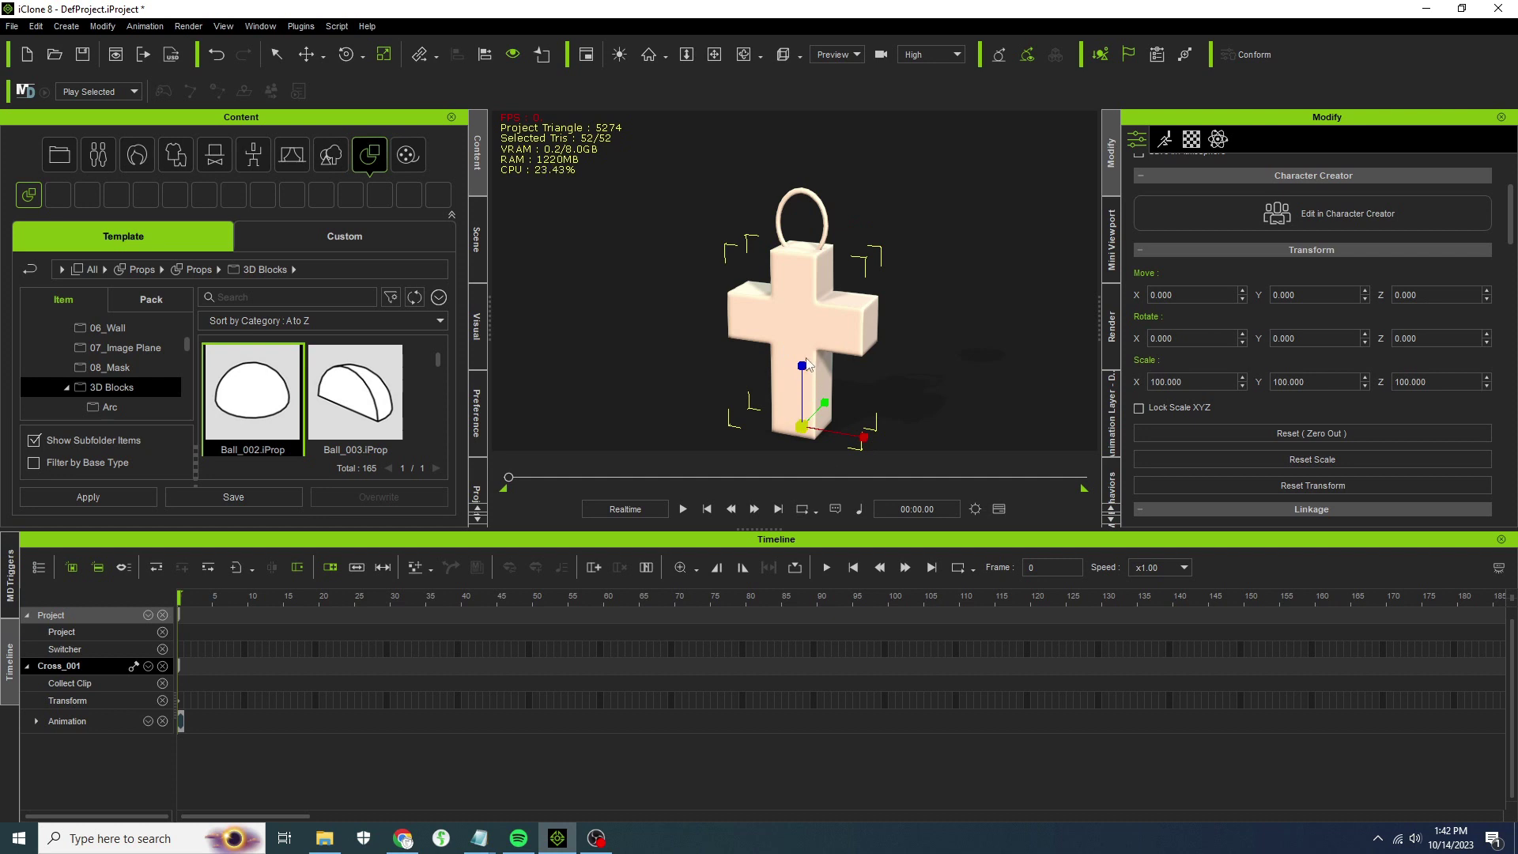
Lengthen Cross_001 on Z, then shrink it to about 52.8% on X/Y and 98.2% on Z.
left_click_drag(802, 365, 833, 271)
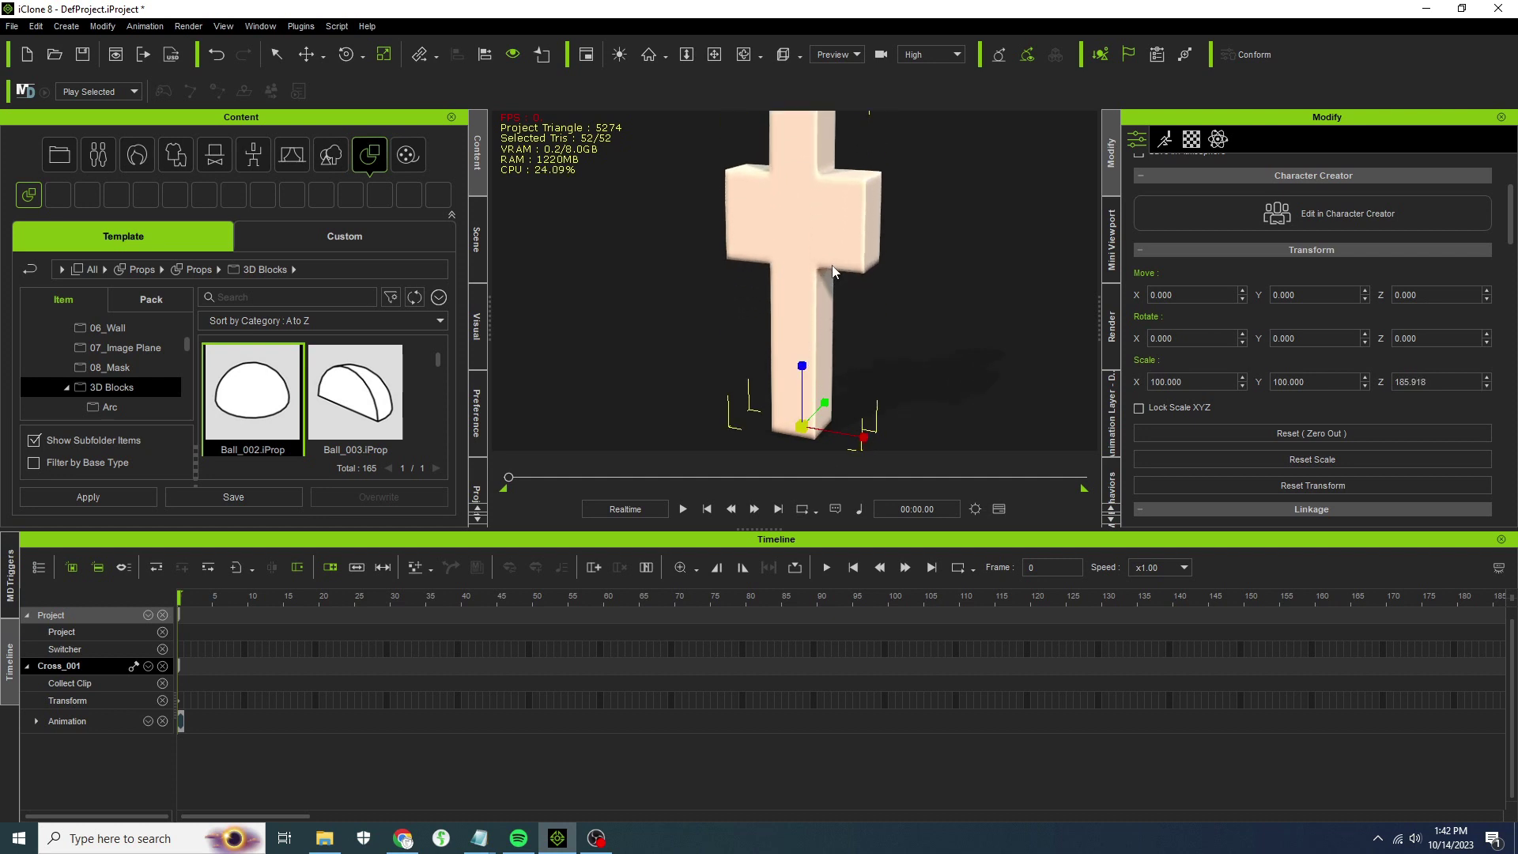
left_click_drag(804, 433, 743, 514)
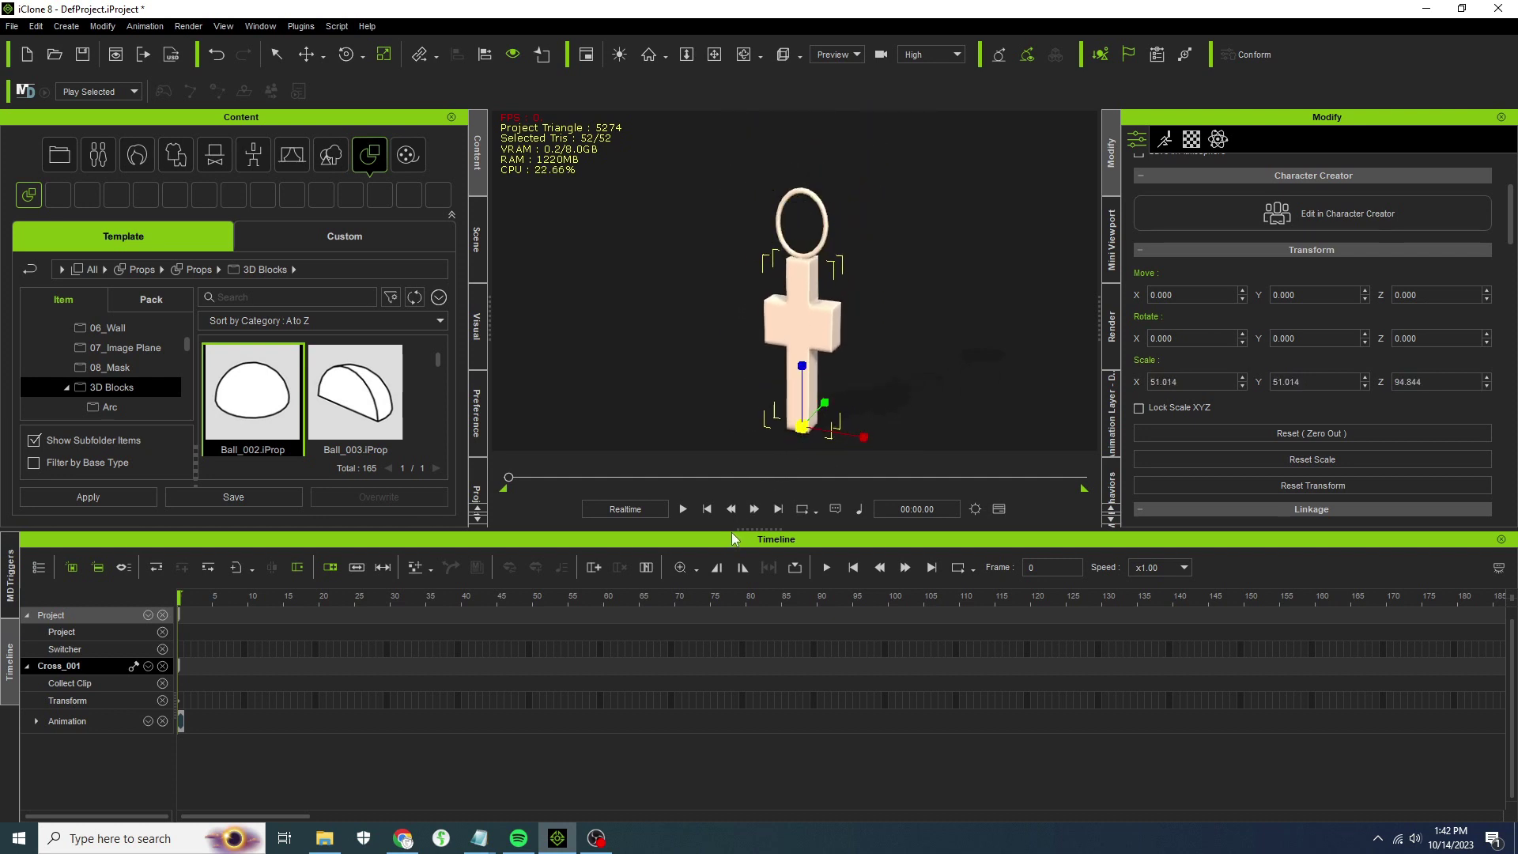
left_click(714, 54)
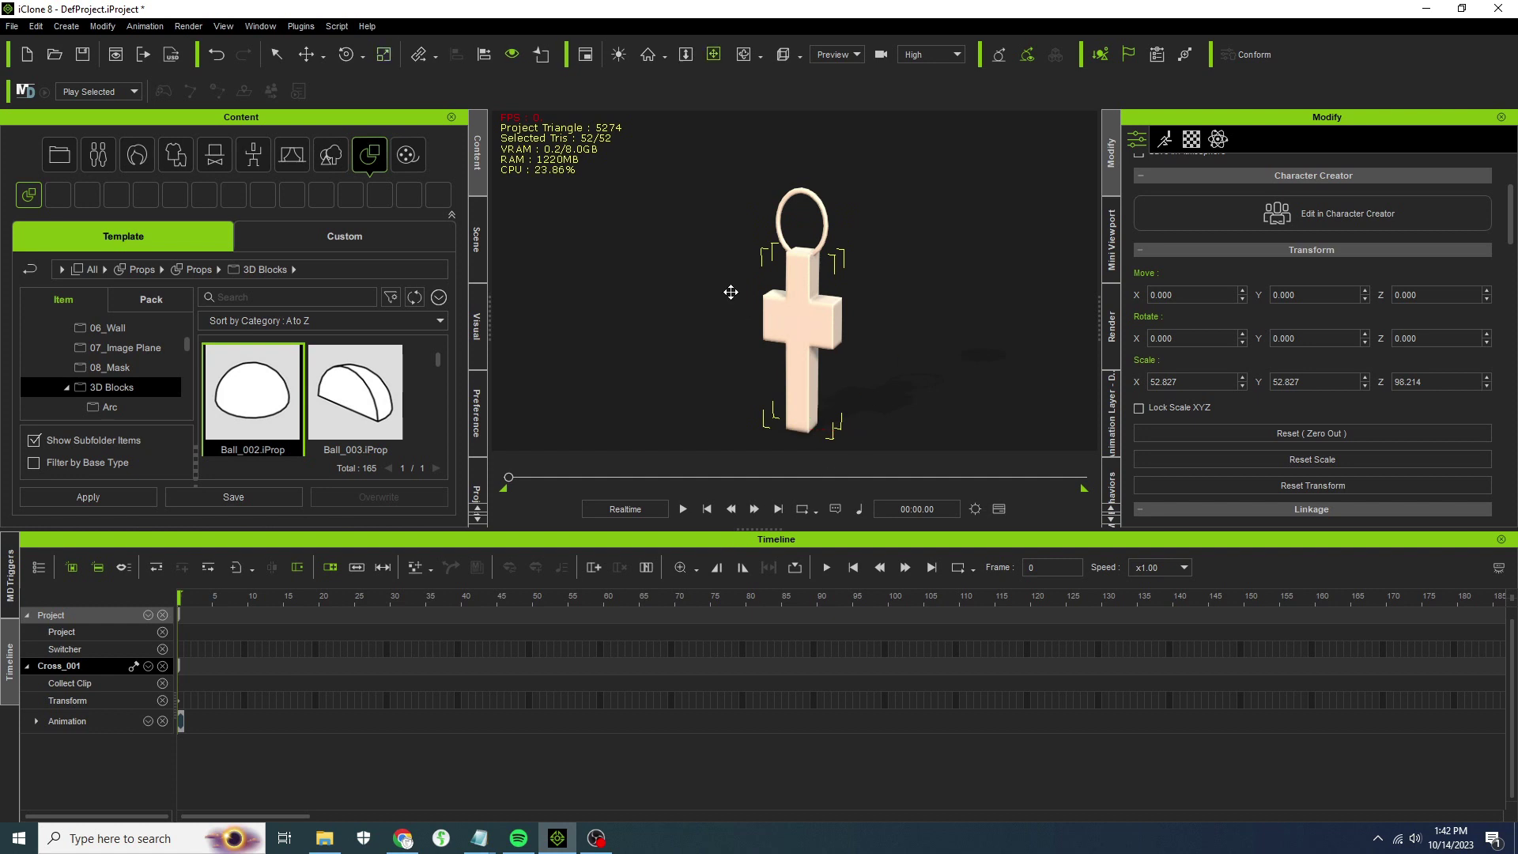
left_click_drag(728, 292, 846, 238)
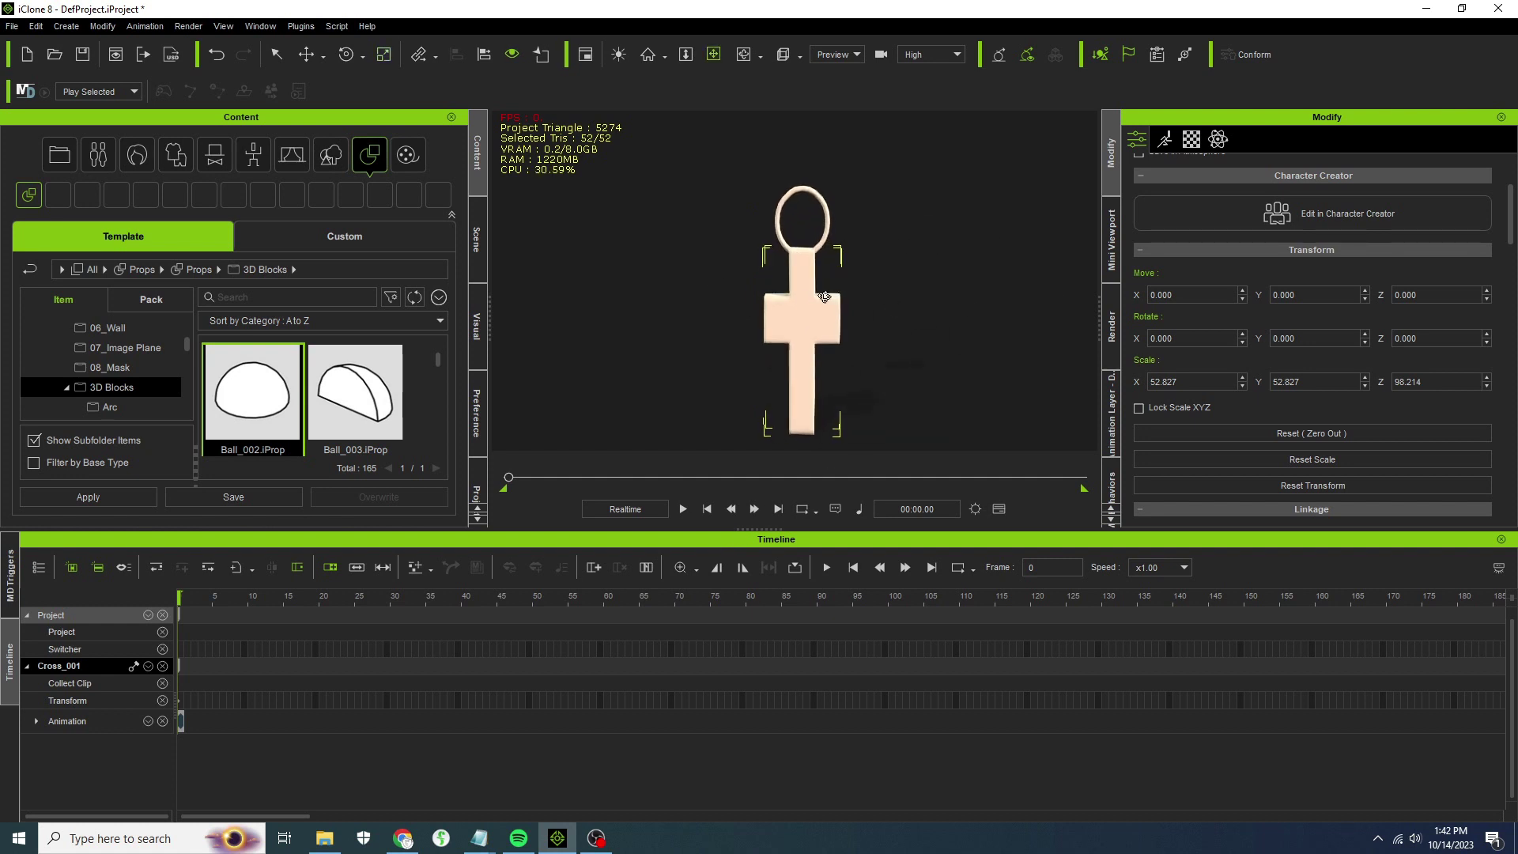
left_click_drag(826, 297, 827, 262)
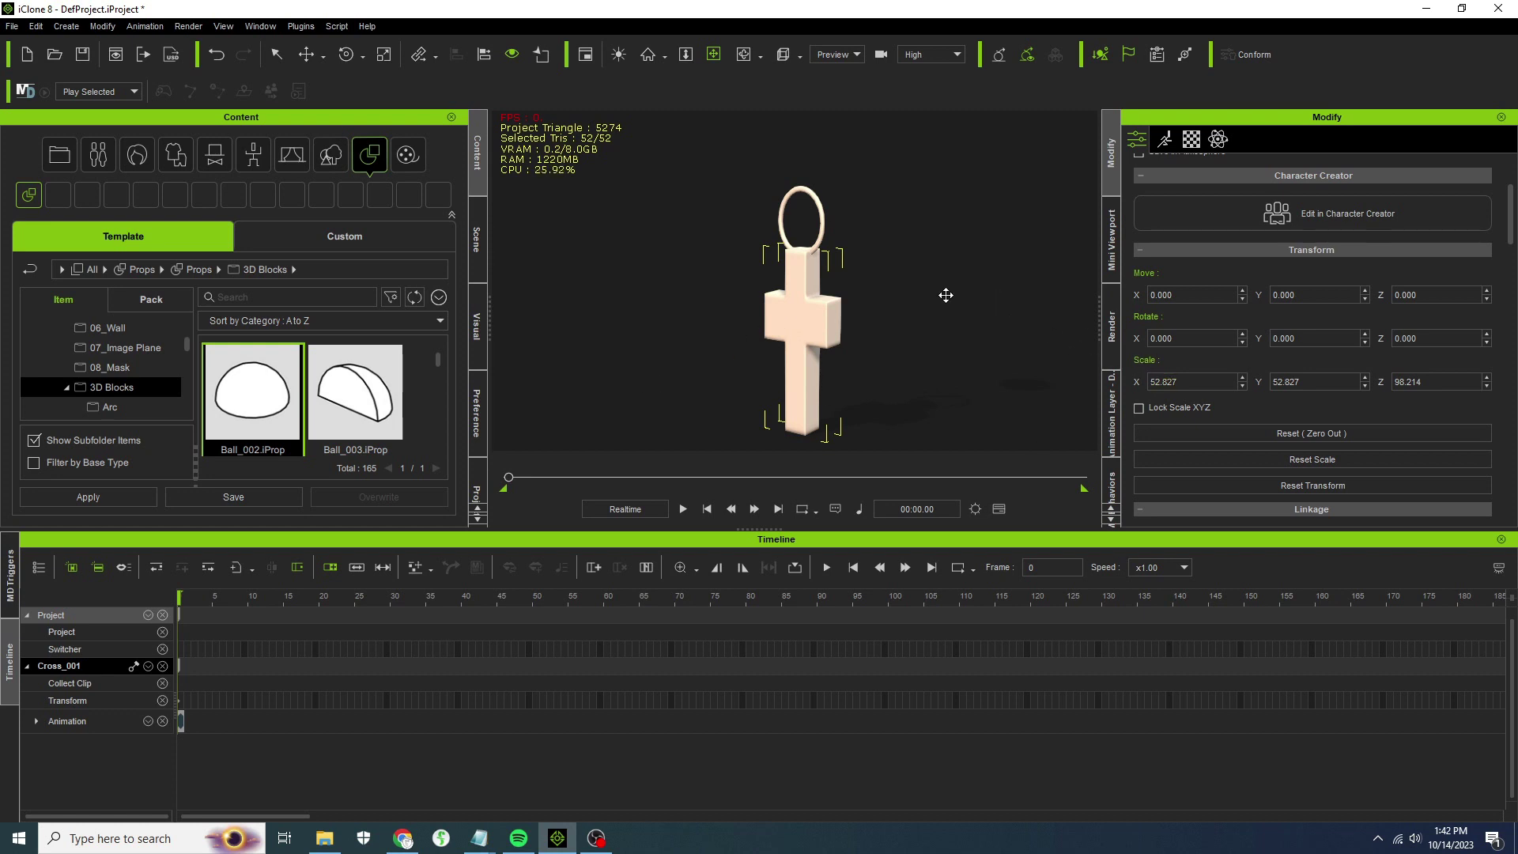
middle_click_drag(877, 213, 849, 260)
mouse_move(849, 260)
right_mouse_down()
mouse_move(864, 248)
mouse_move(843, 261)
right_mouse_up()
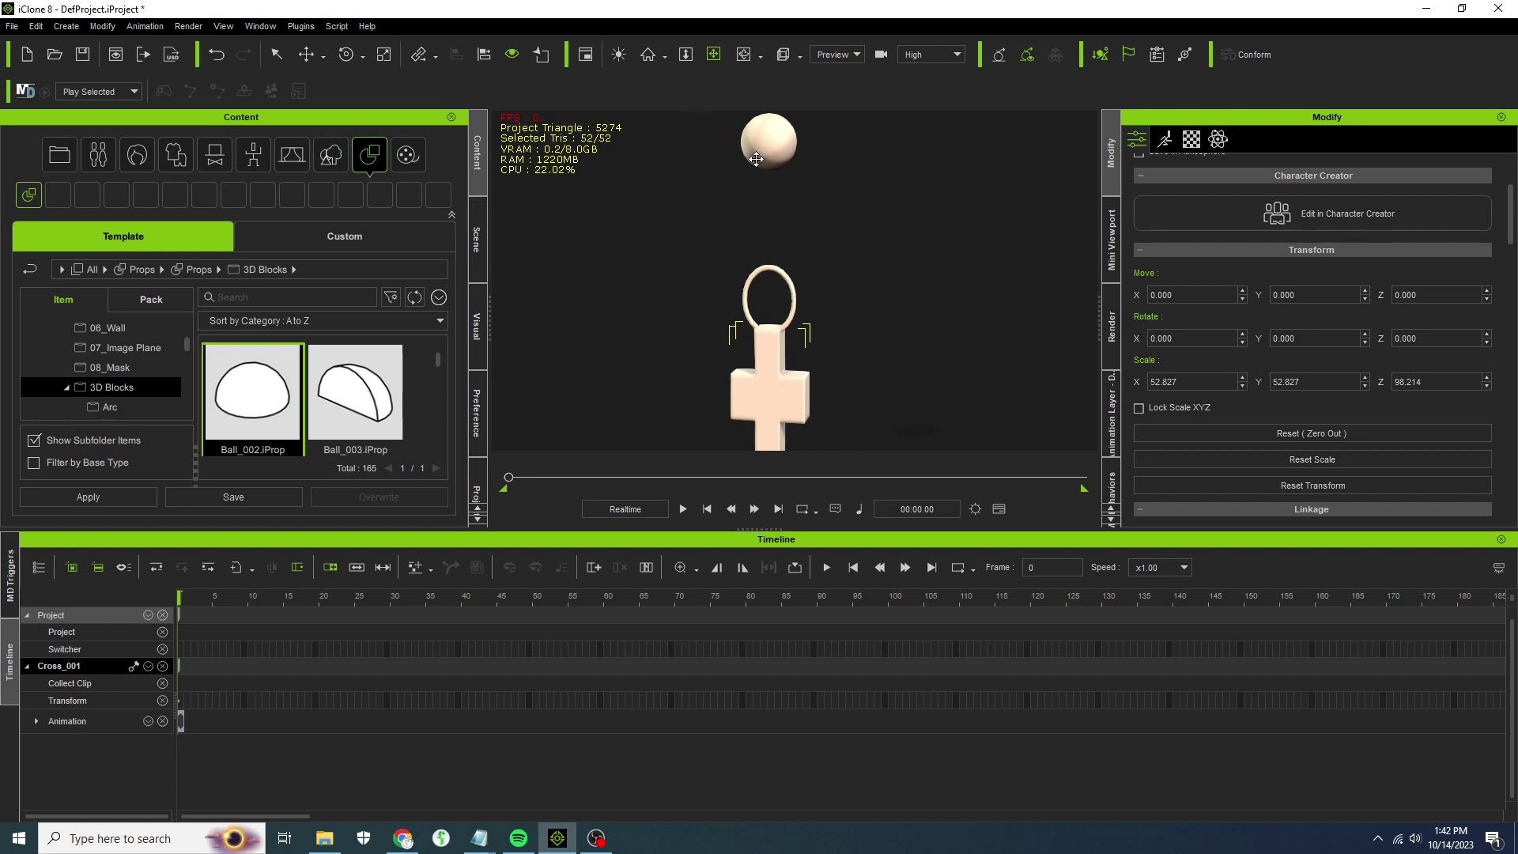
middle_click_drag(771, 142, 766, 176)
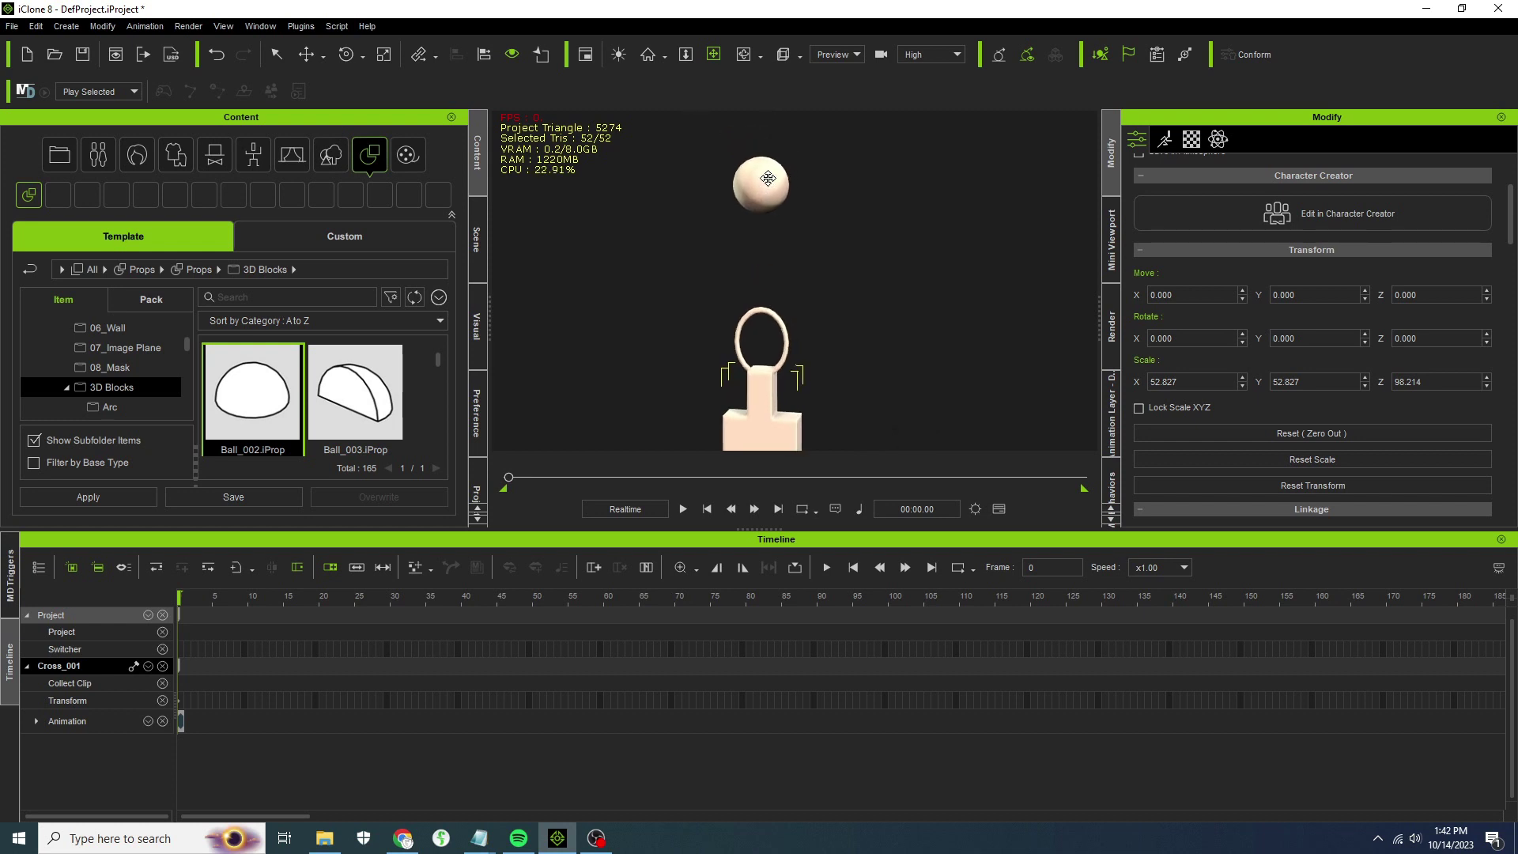
middle_click_drag(842, 352, 852, 276)
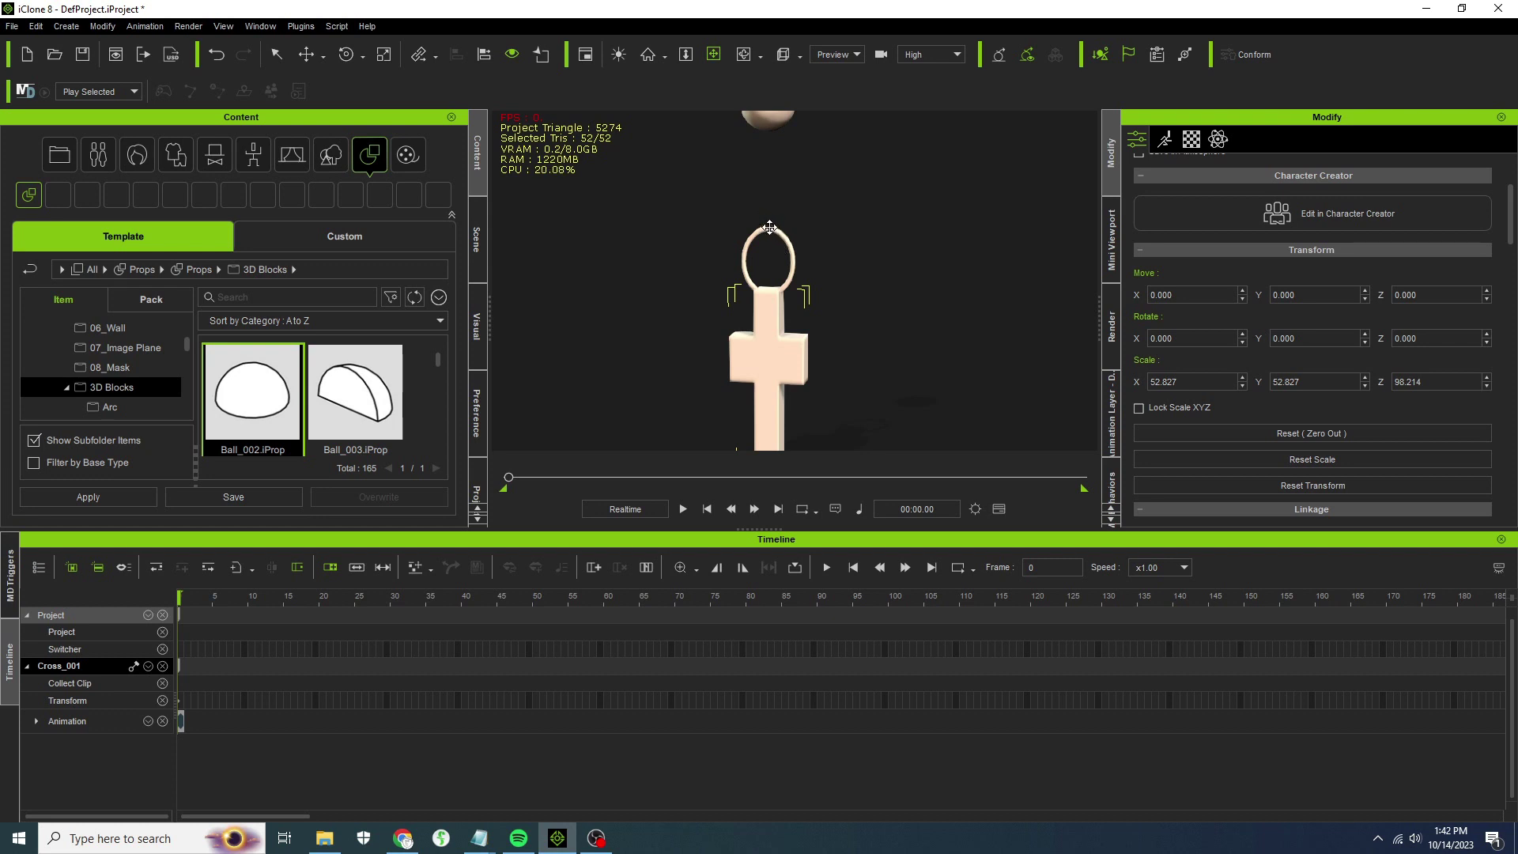
Duplicate the ring, shrink the copy to about 15.4/19.9/15.4, and place it under the ball.
left_click(789, 270)
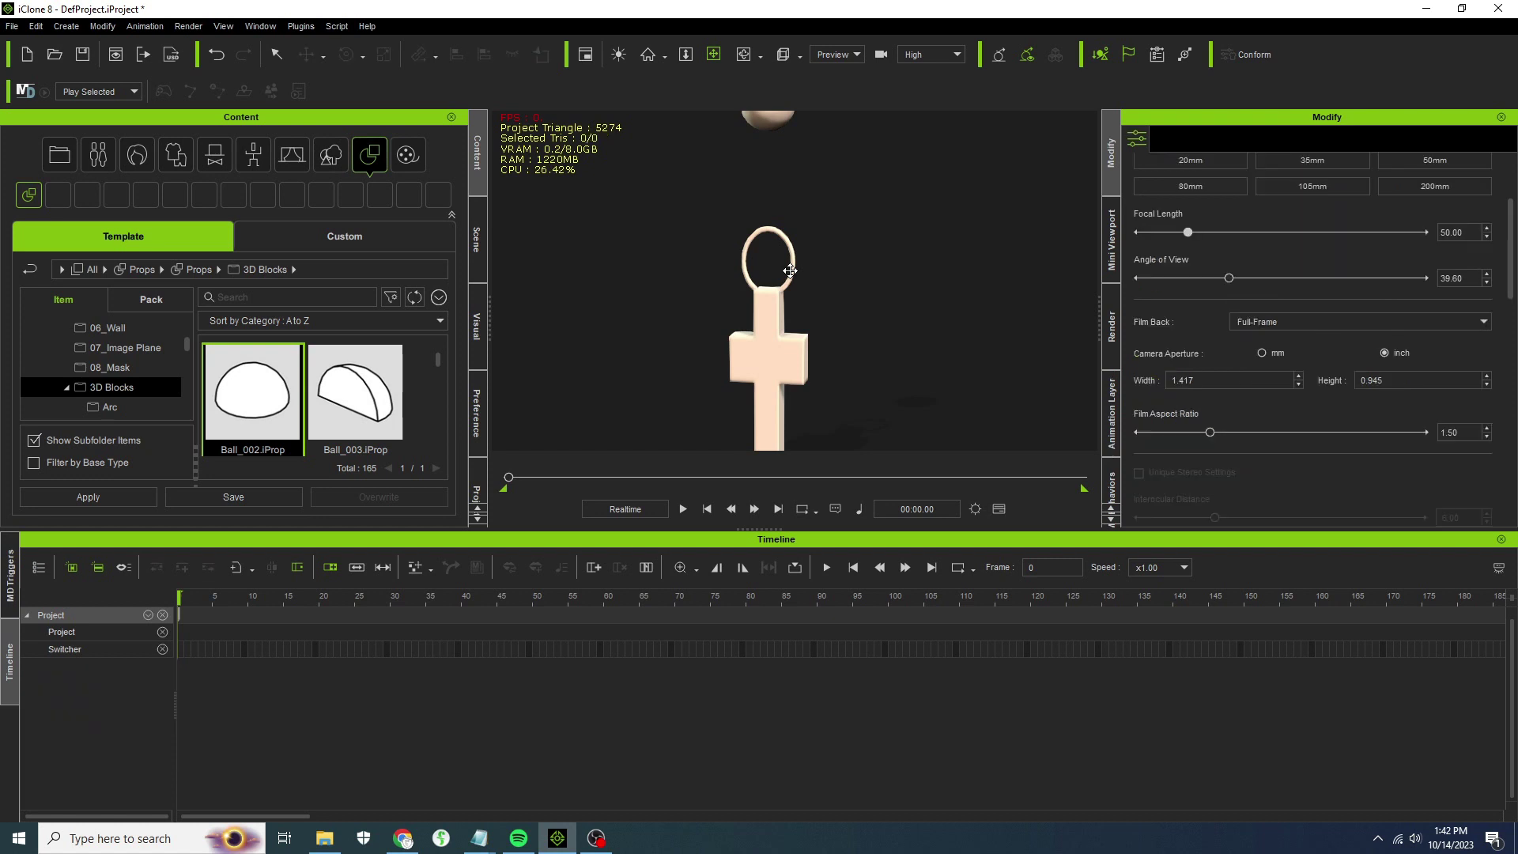
left_click(793, 258)
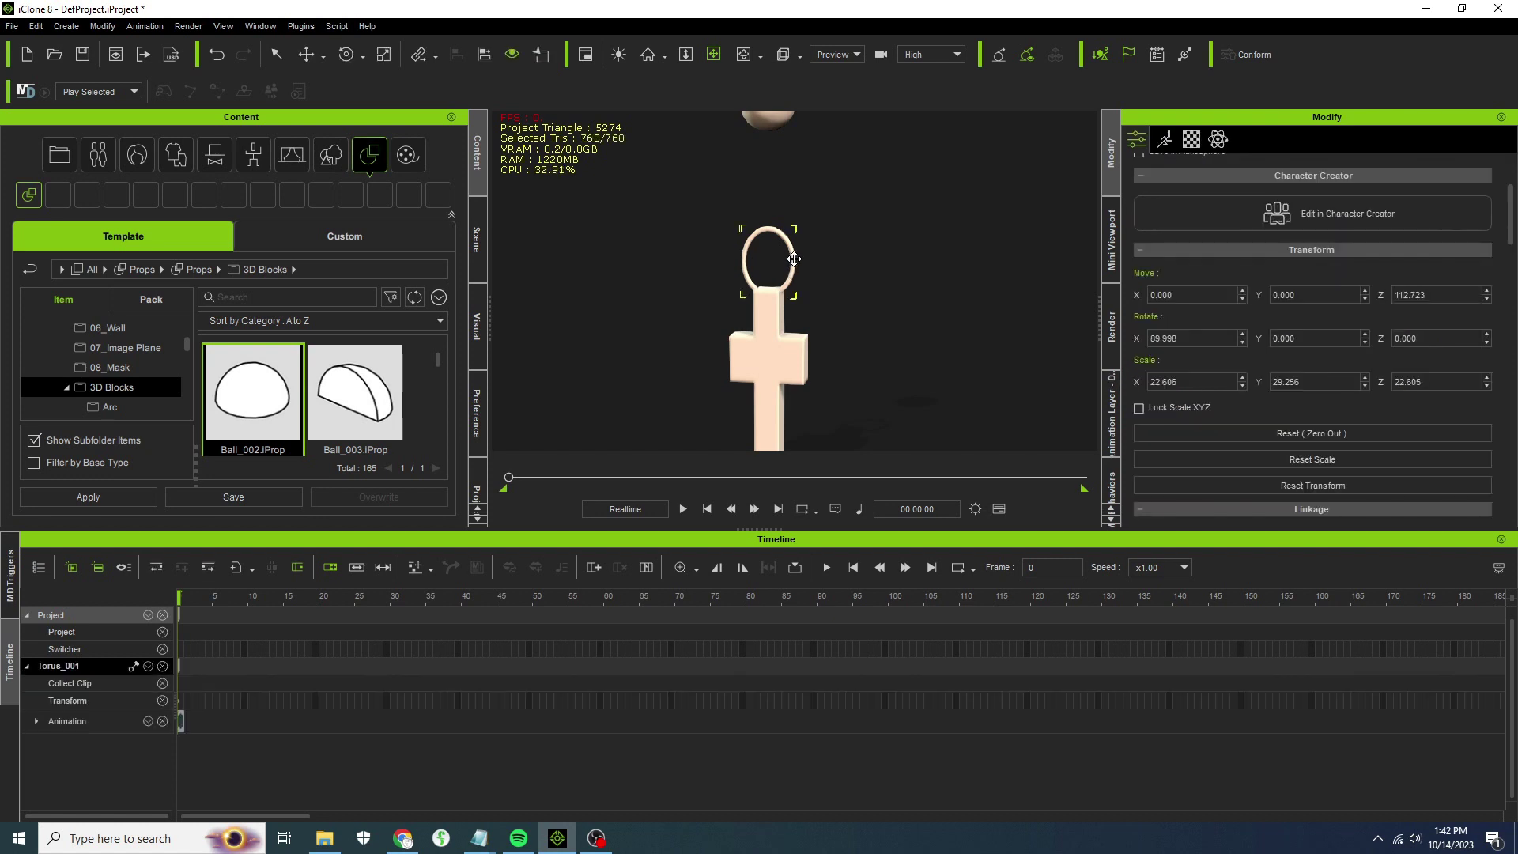
left_click(306, 54)
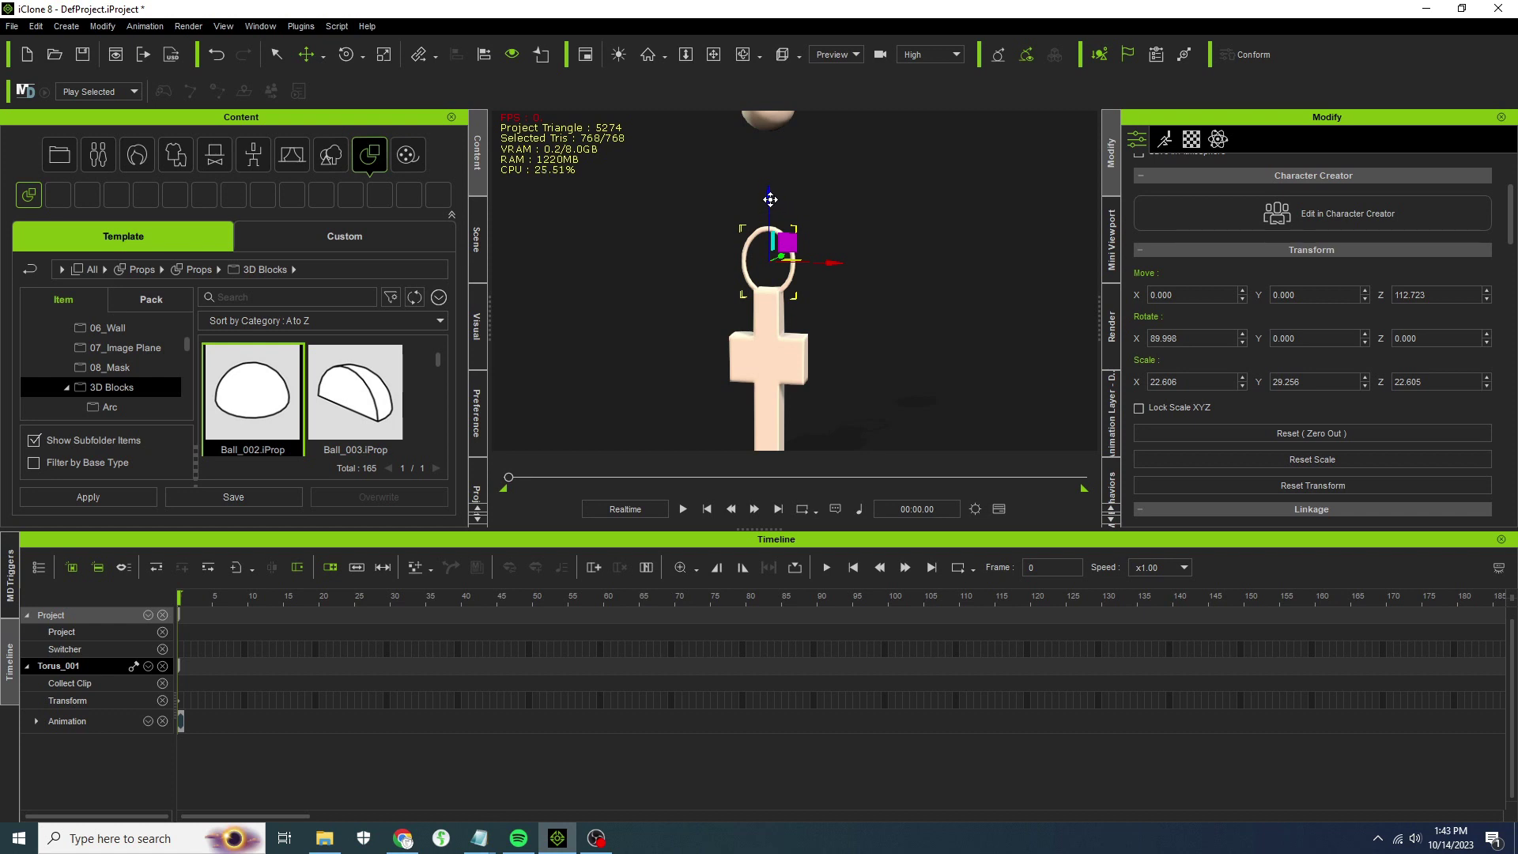
left_click_drag(767, 199, 771, 92, "shift")
middle_click_drag(767, 205, 794, 279)
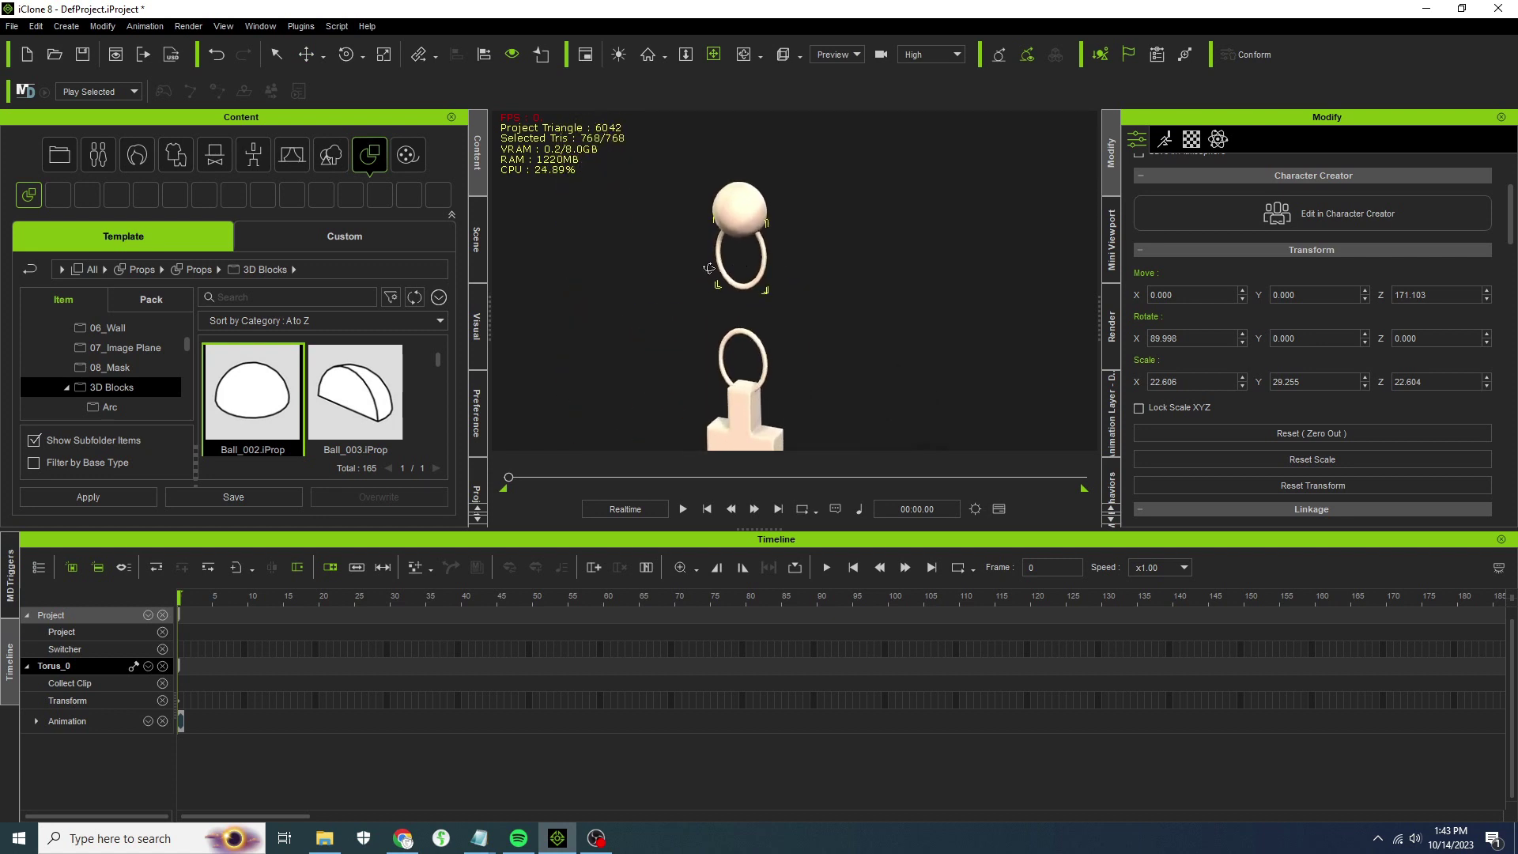
left_click(382, 55)
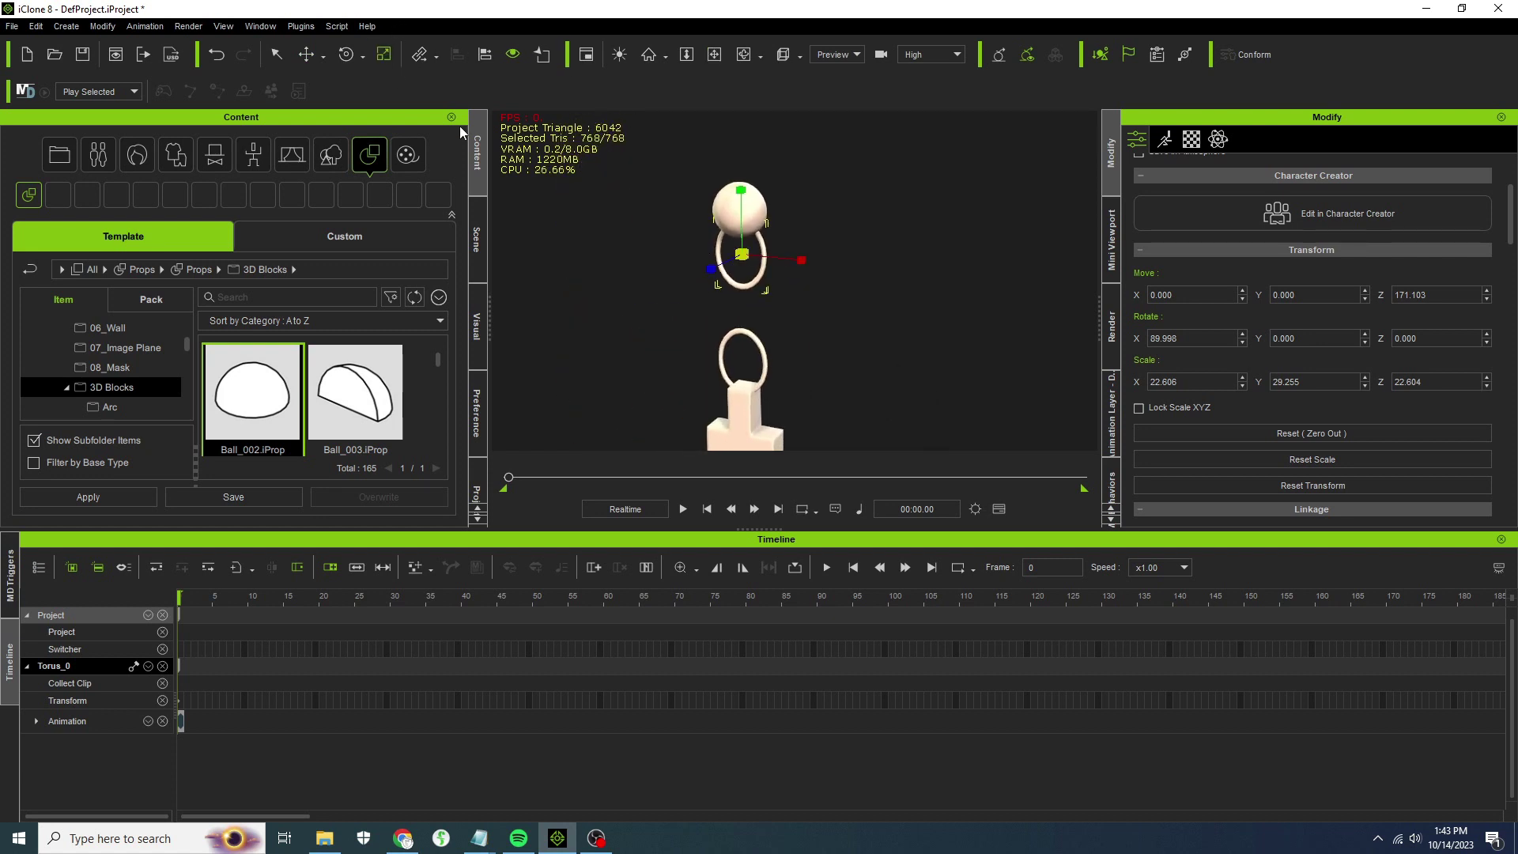
left_click_drag(766, 270, 701, 318)
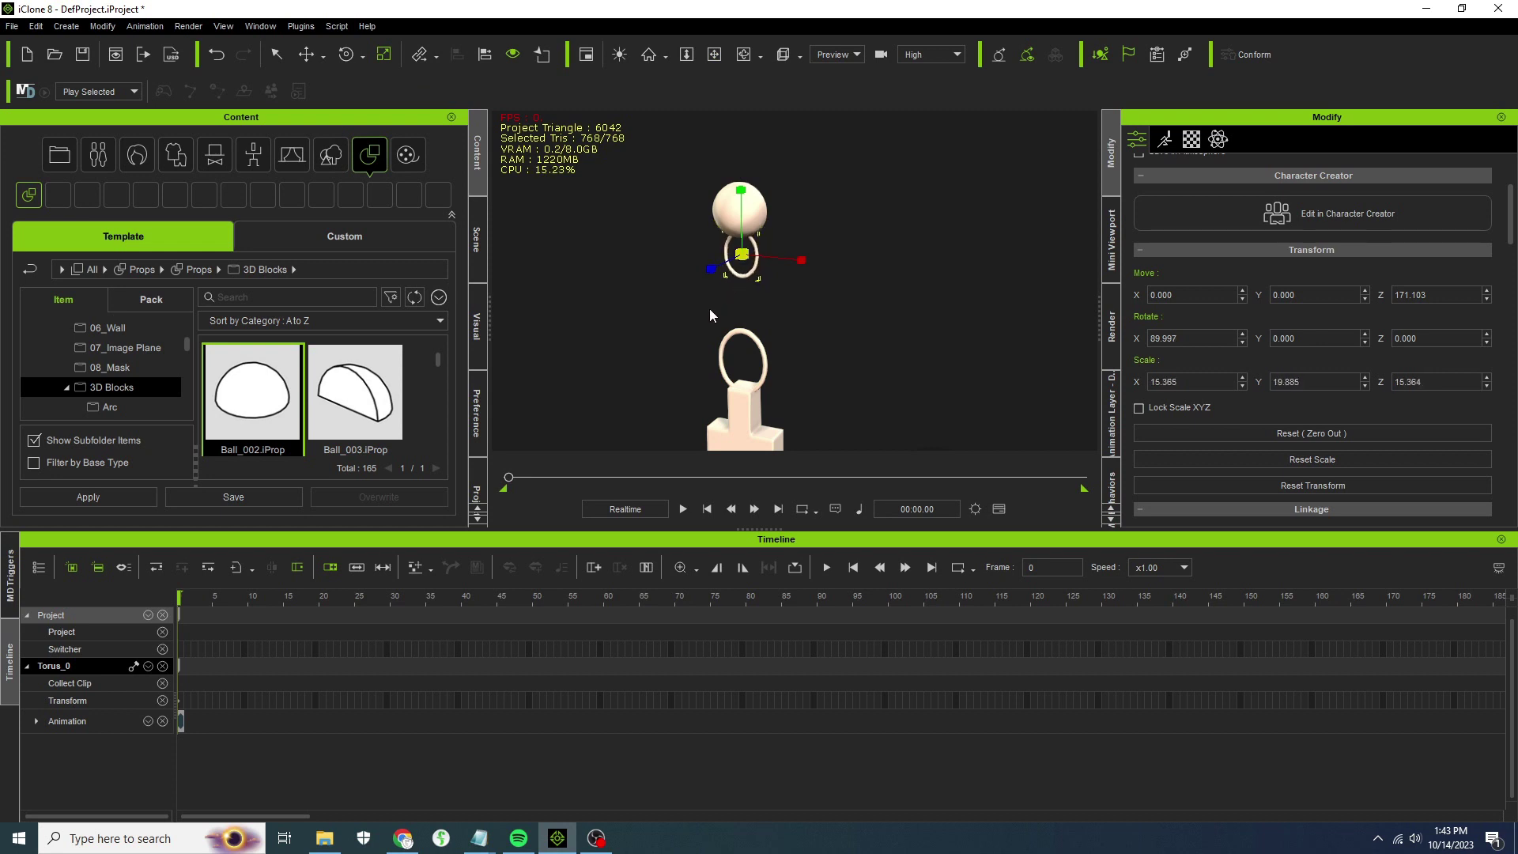
left_click(316, 64)
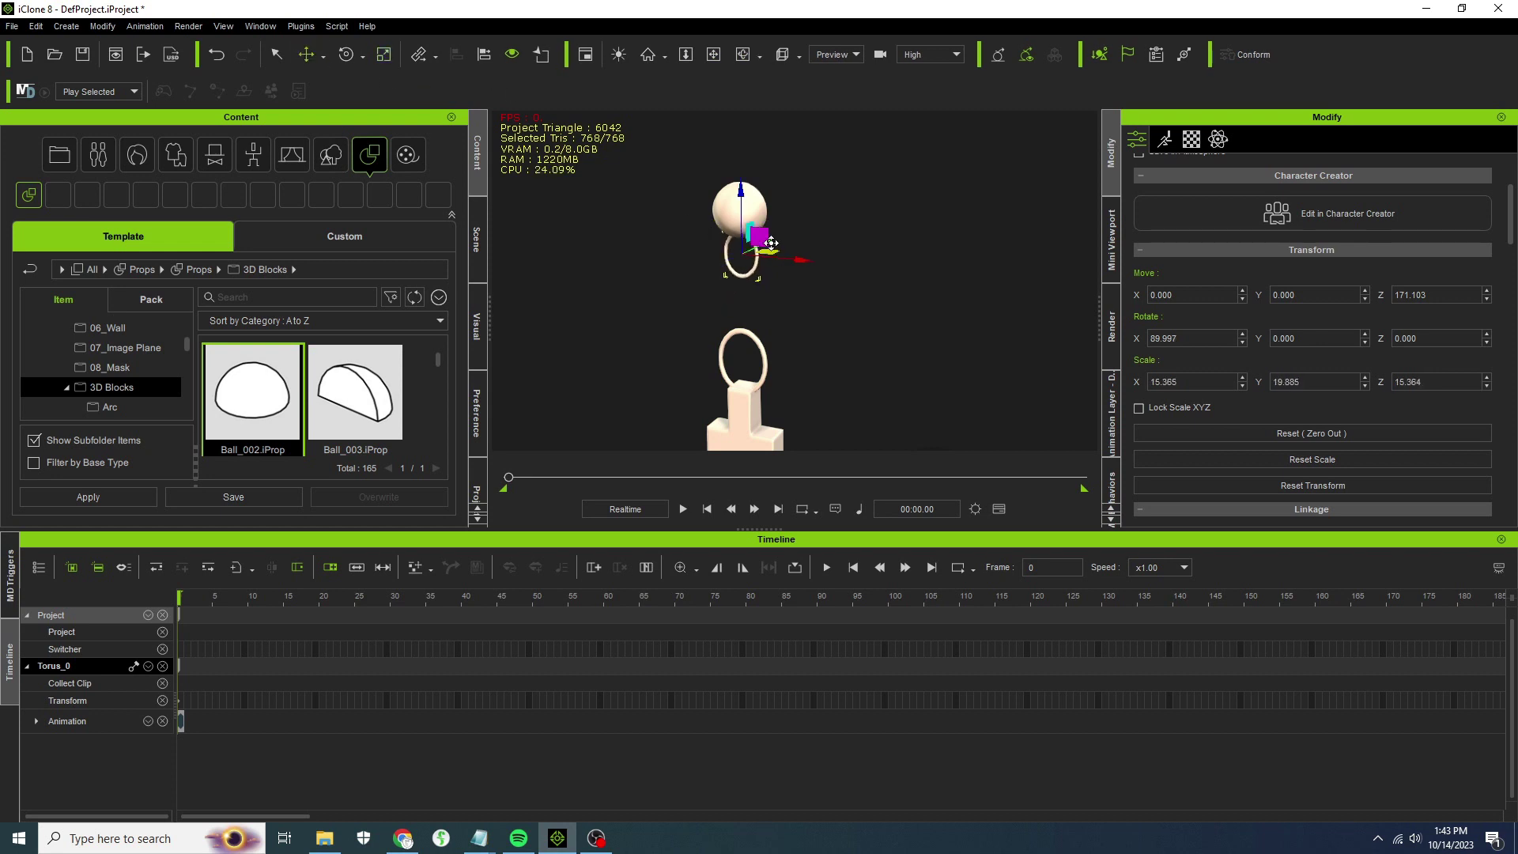
left_click_drag(771, 245, 765, 243)
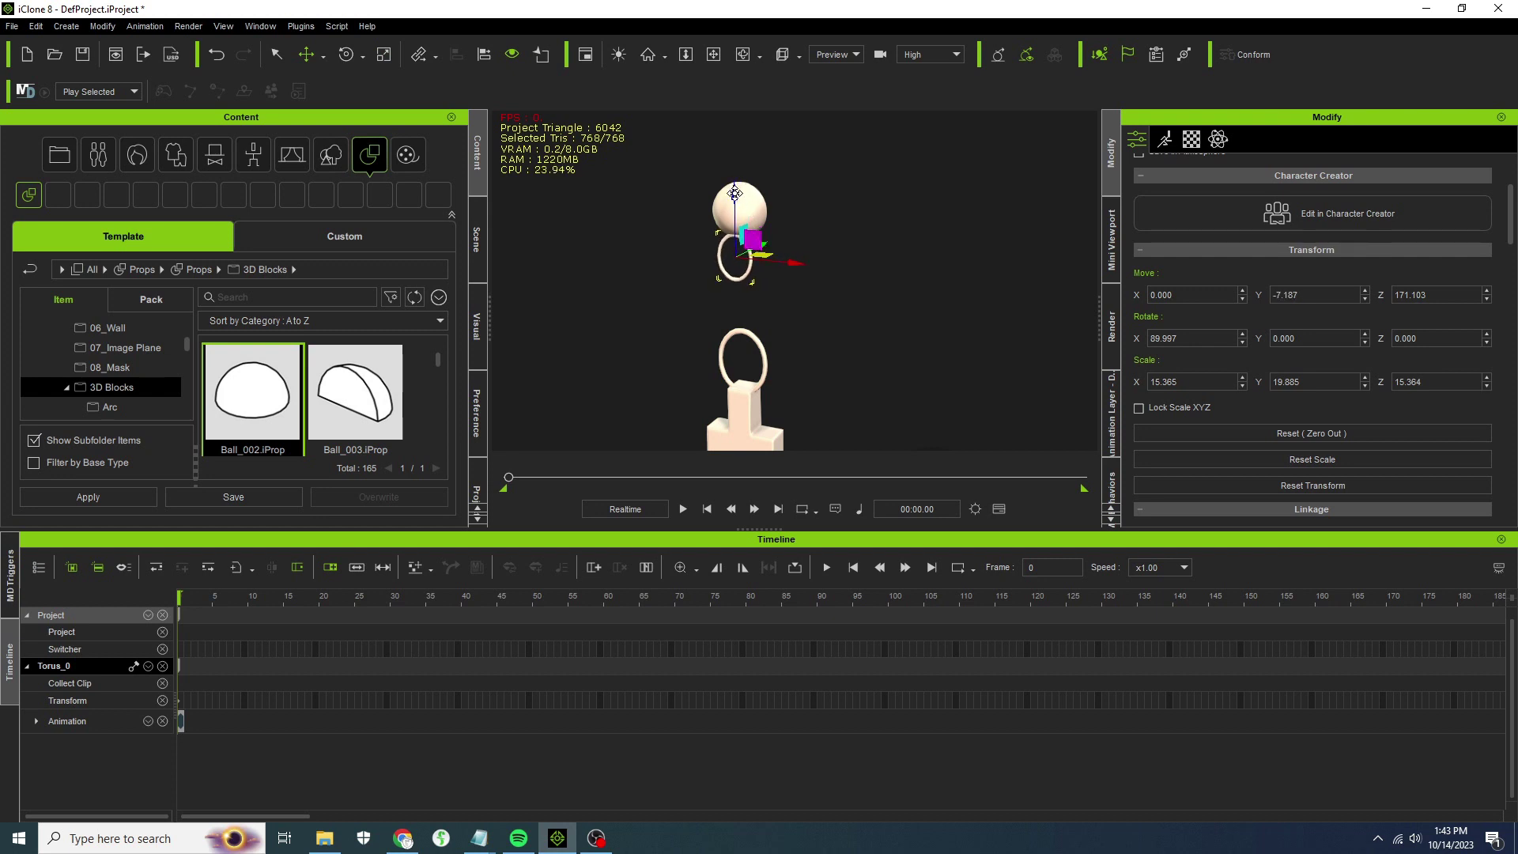
left_click_drag(735, 193, 741, 180)
right_click_drag(674, 317, 795, 193)
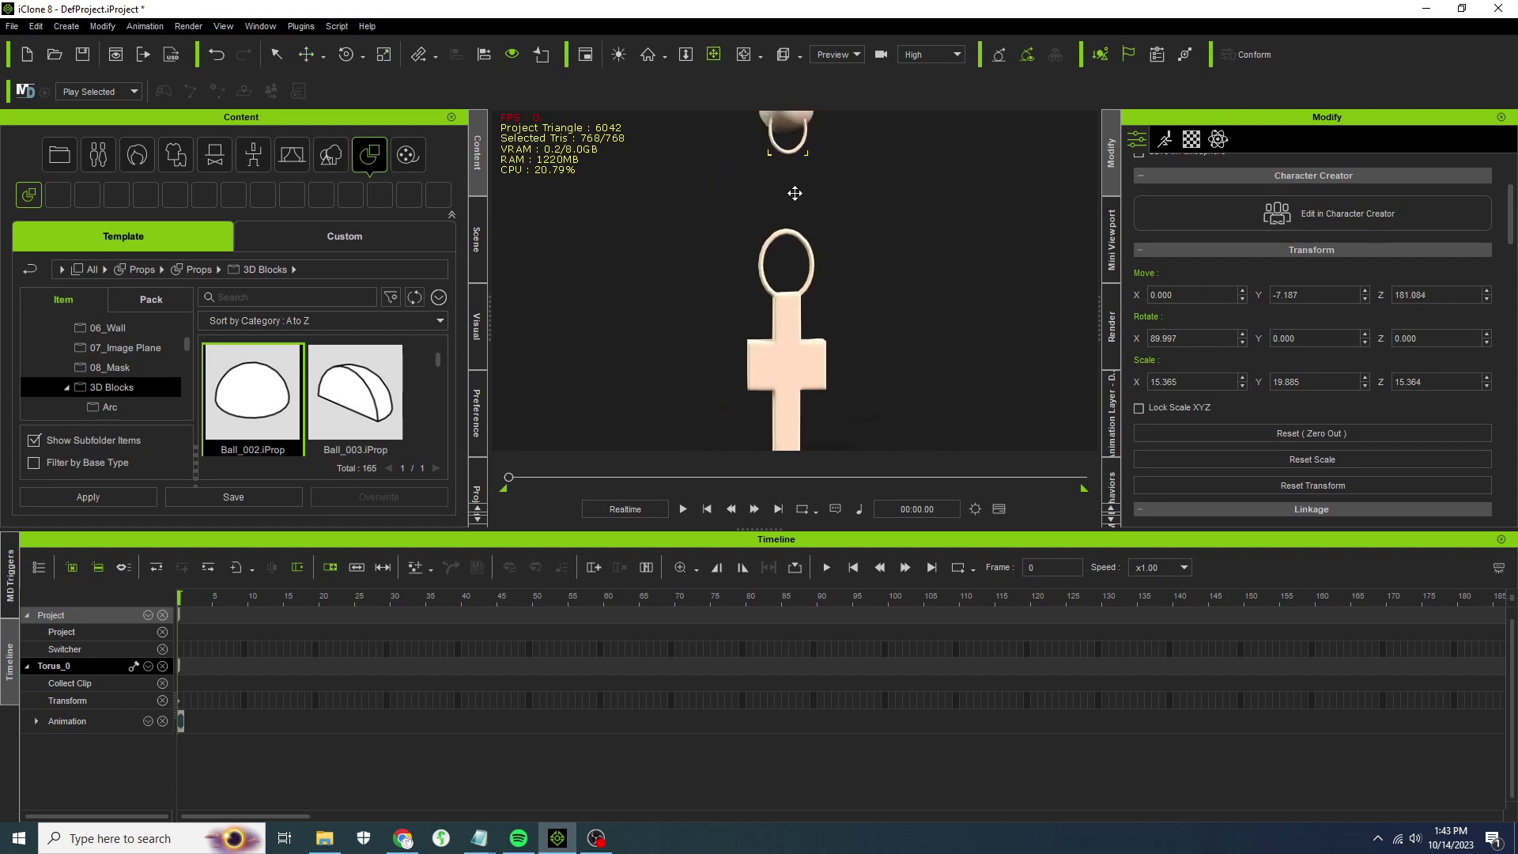
Turn Torus_001 a quarter turn, setting Rotate Z to 90 and Rotate Y to 0.
left_click(816, 263)
left_click(811, 264)
left_click_drag(789, 323, 709, 269)
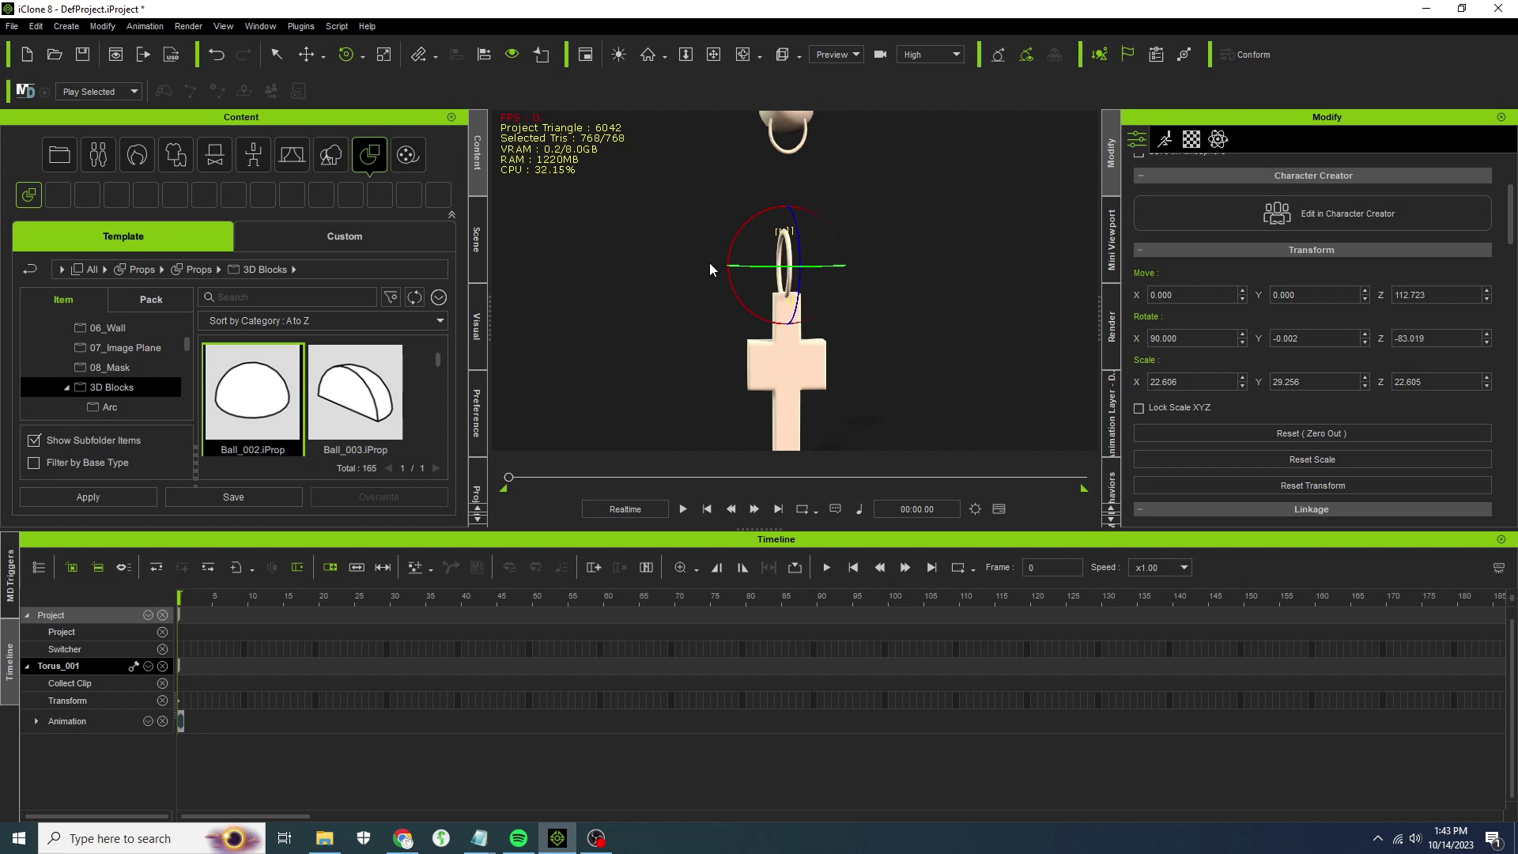
right_click_drag(710, 262, 712, 294)
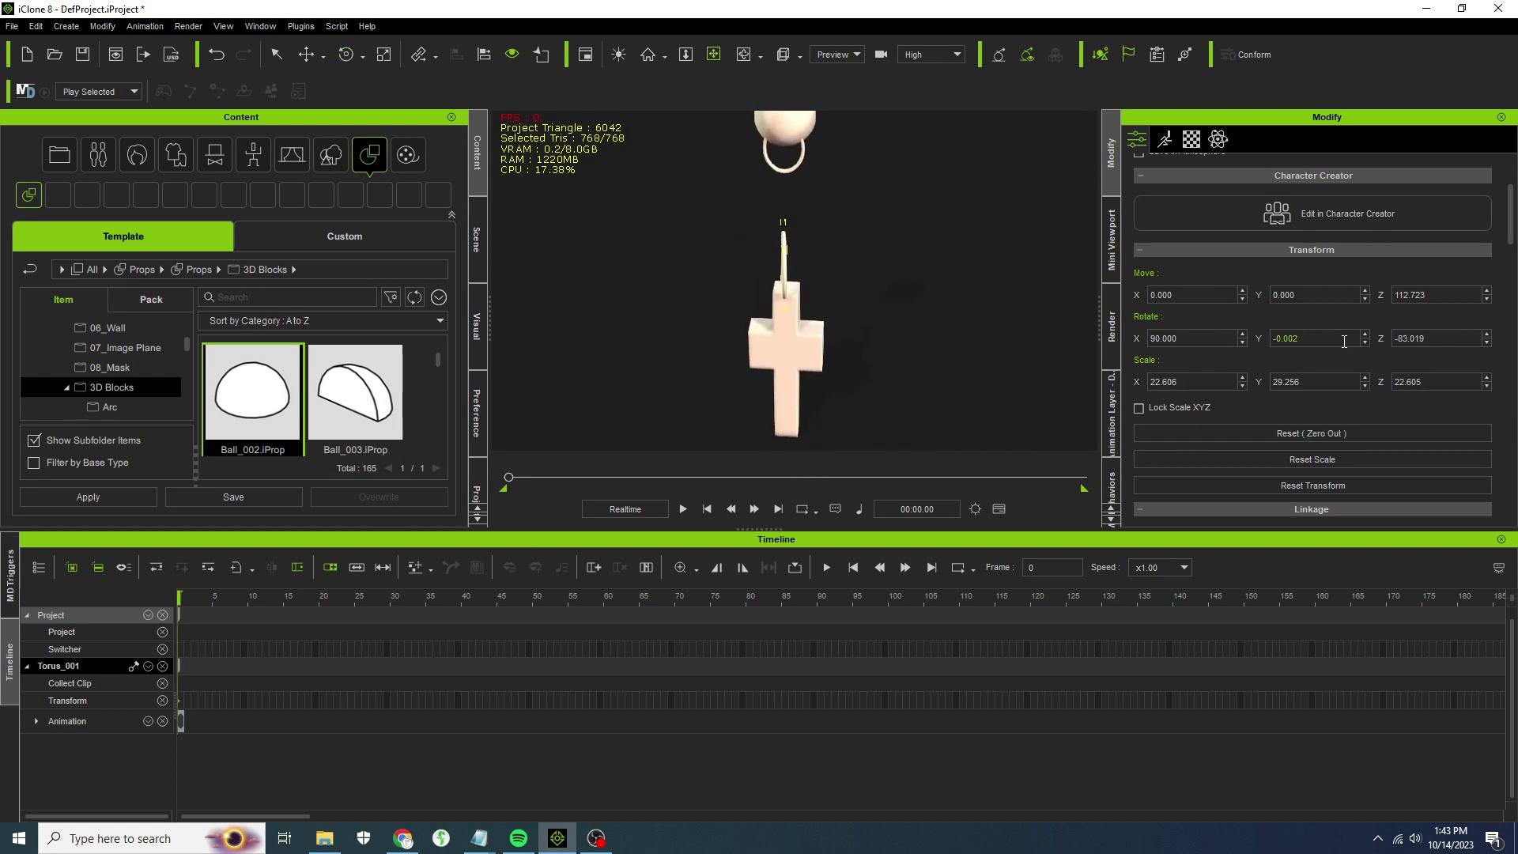
left_click(1453, 338)
type("90")
key("Return")
left_click(1326, 336)
type("0")
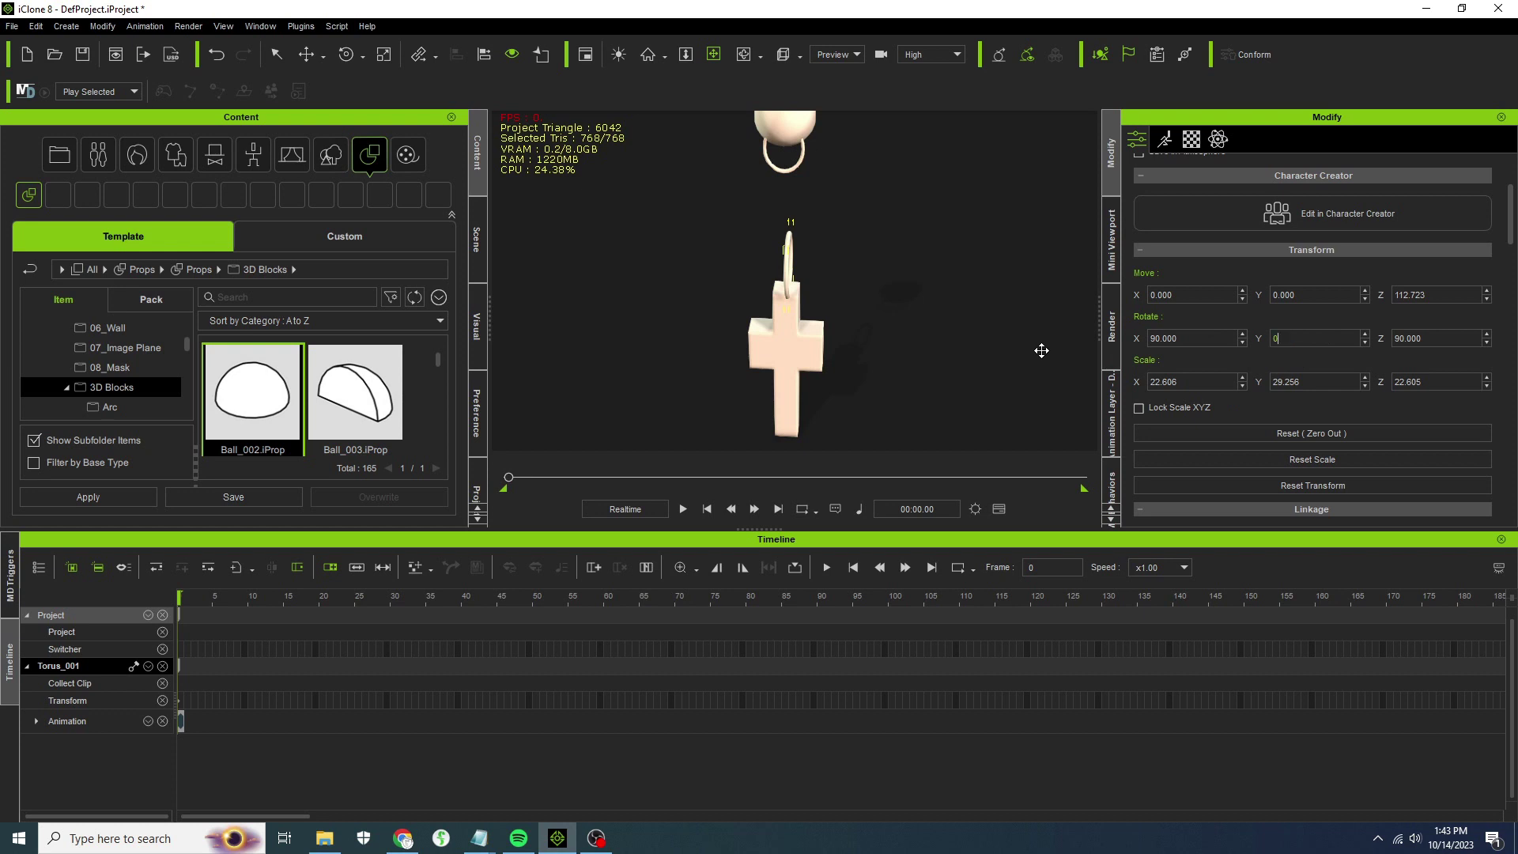
key("Return")
right_click_drag(675, 189, 794, 134)
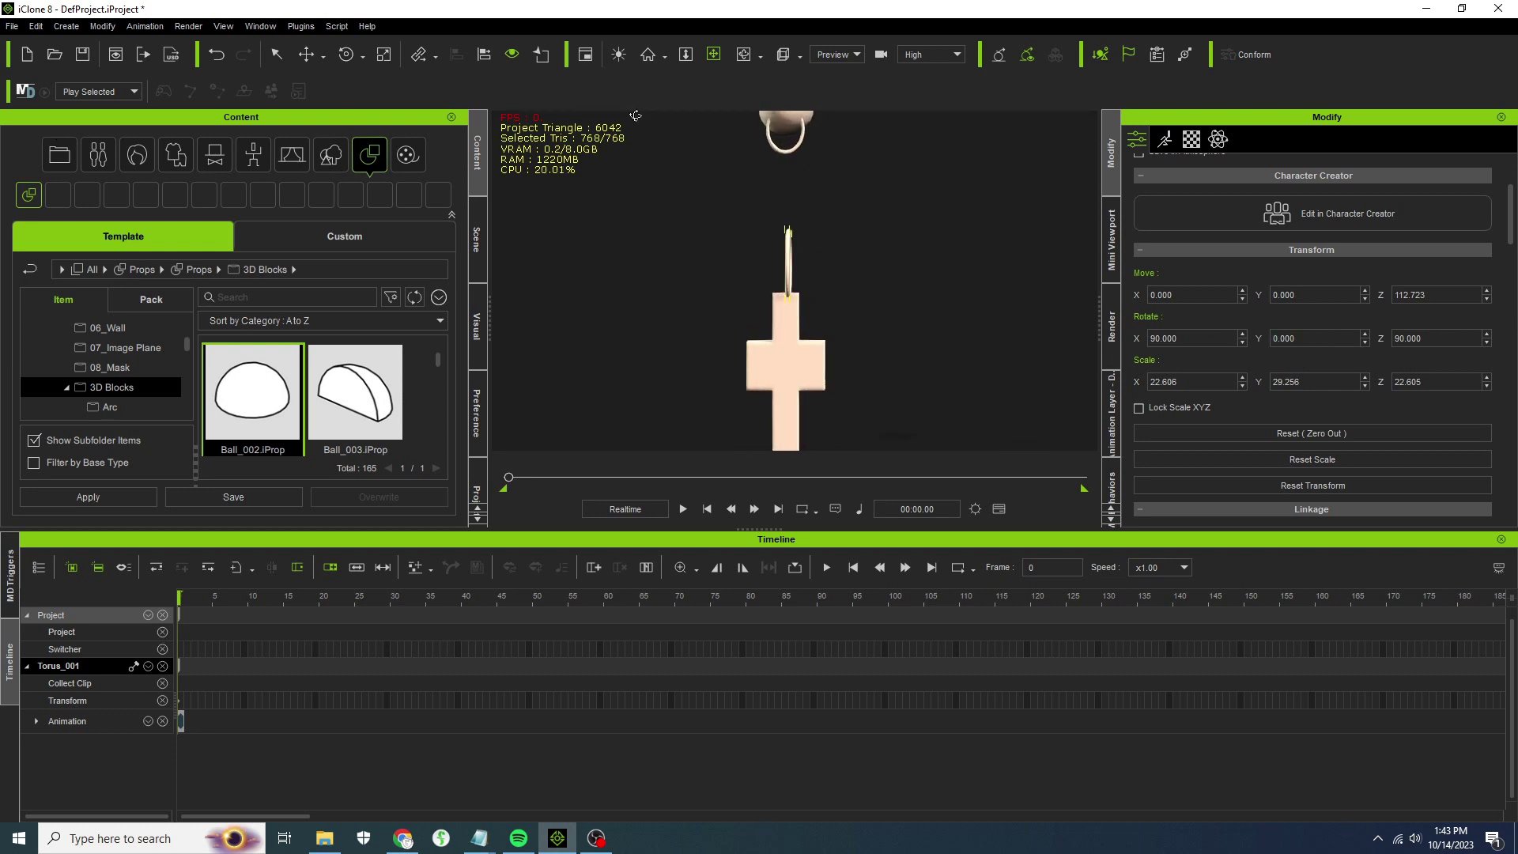
left_click(789, 357)
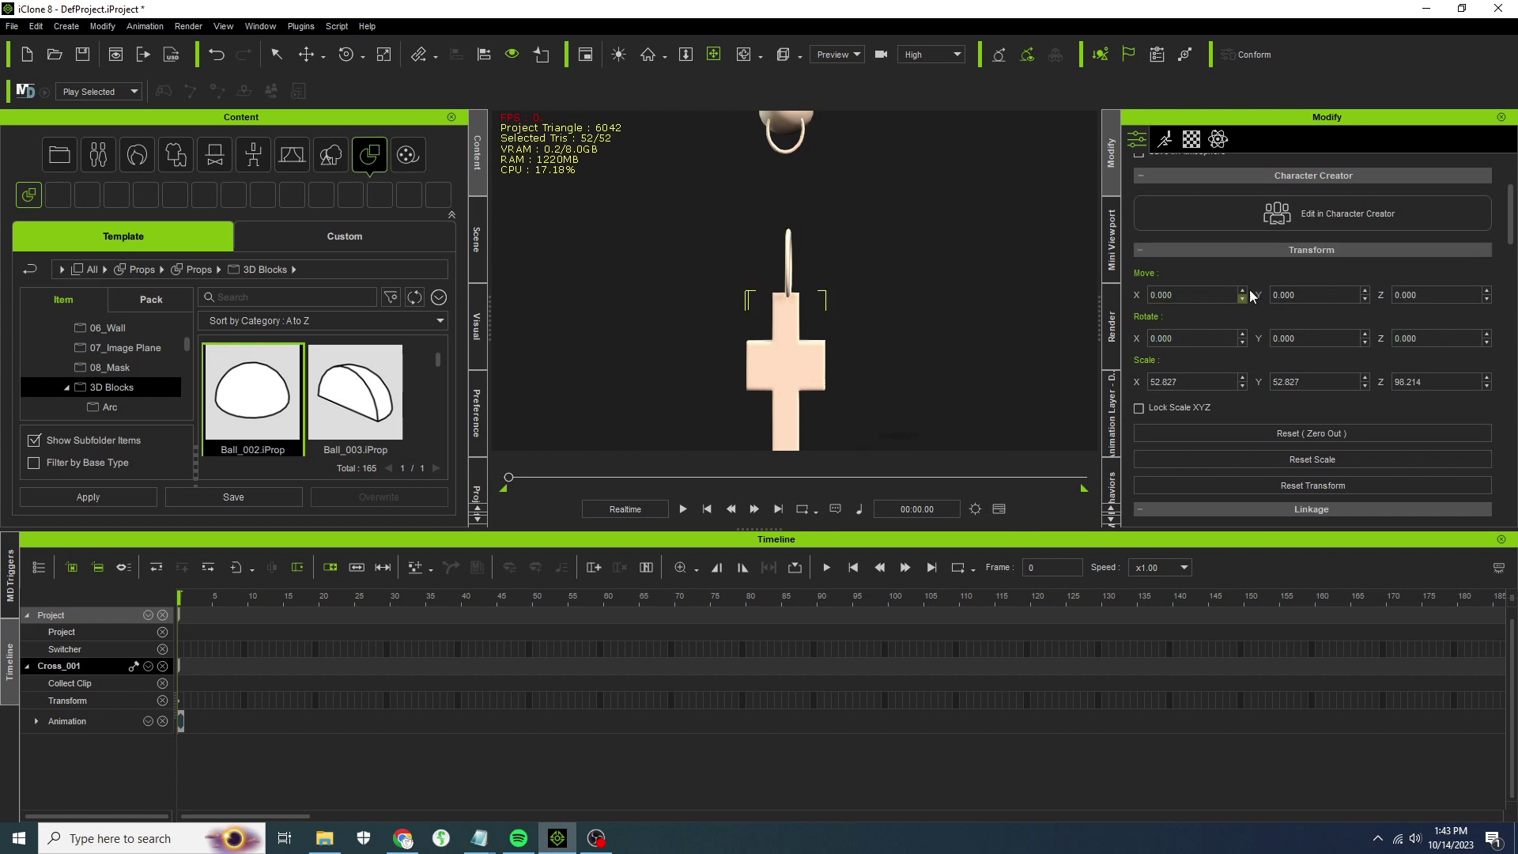
Attach Cross_001 to its Torus_001 loop with Pick Parent.
scroll(1229, 293, "up", 2)
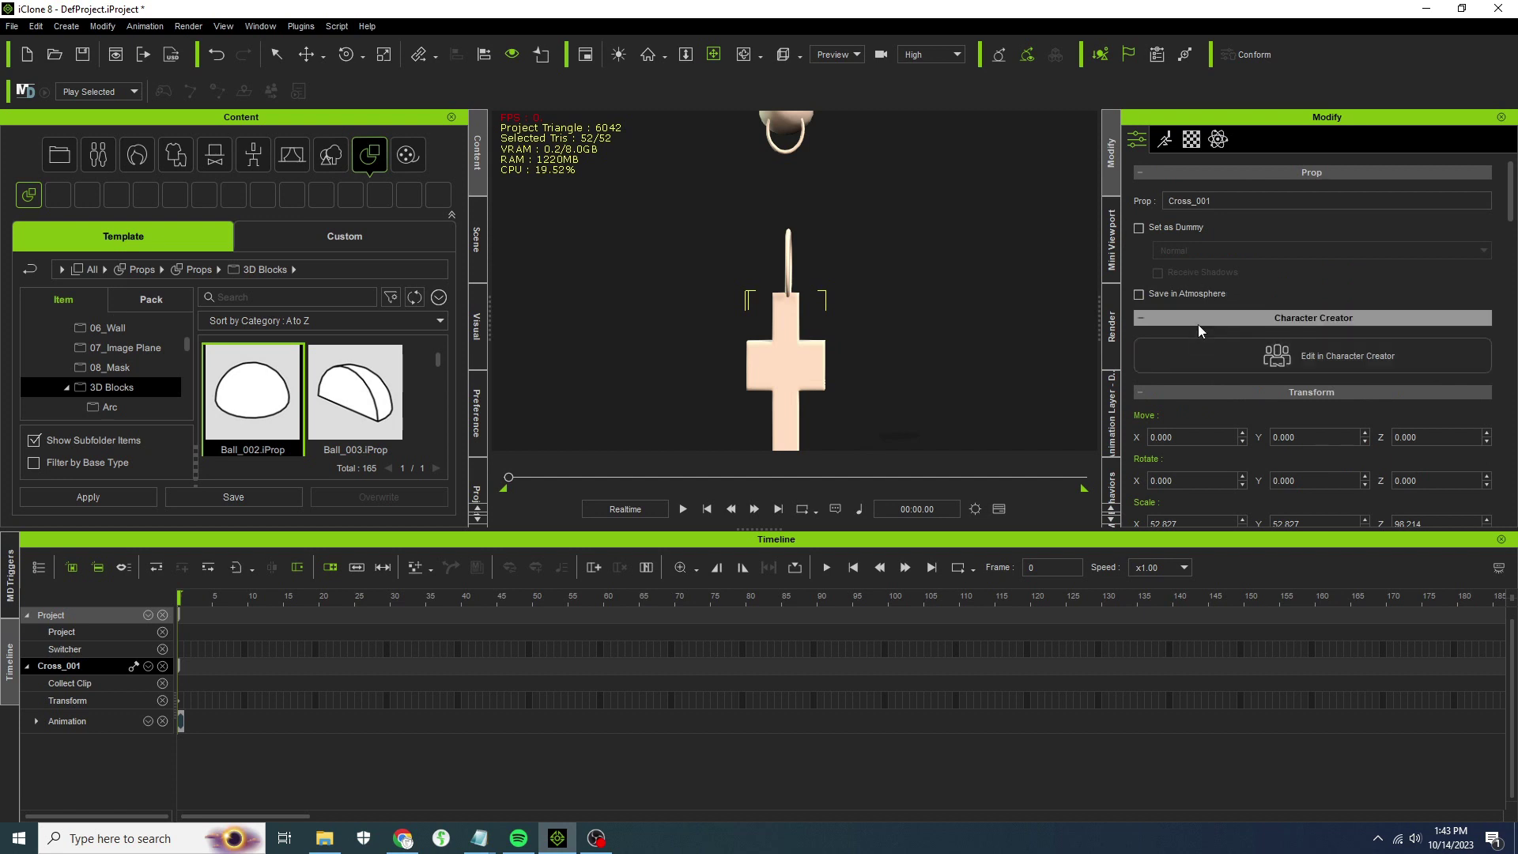
scroll(1197, 332, "down", 5)
scroll(1219, 348, "down", 8)
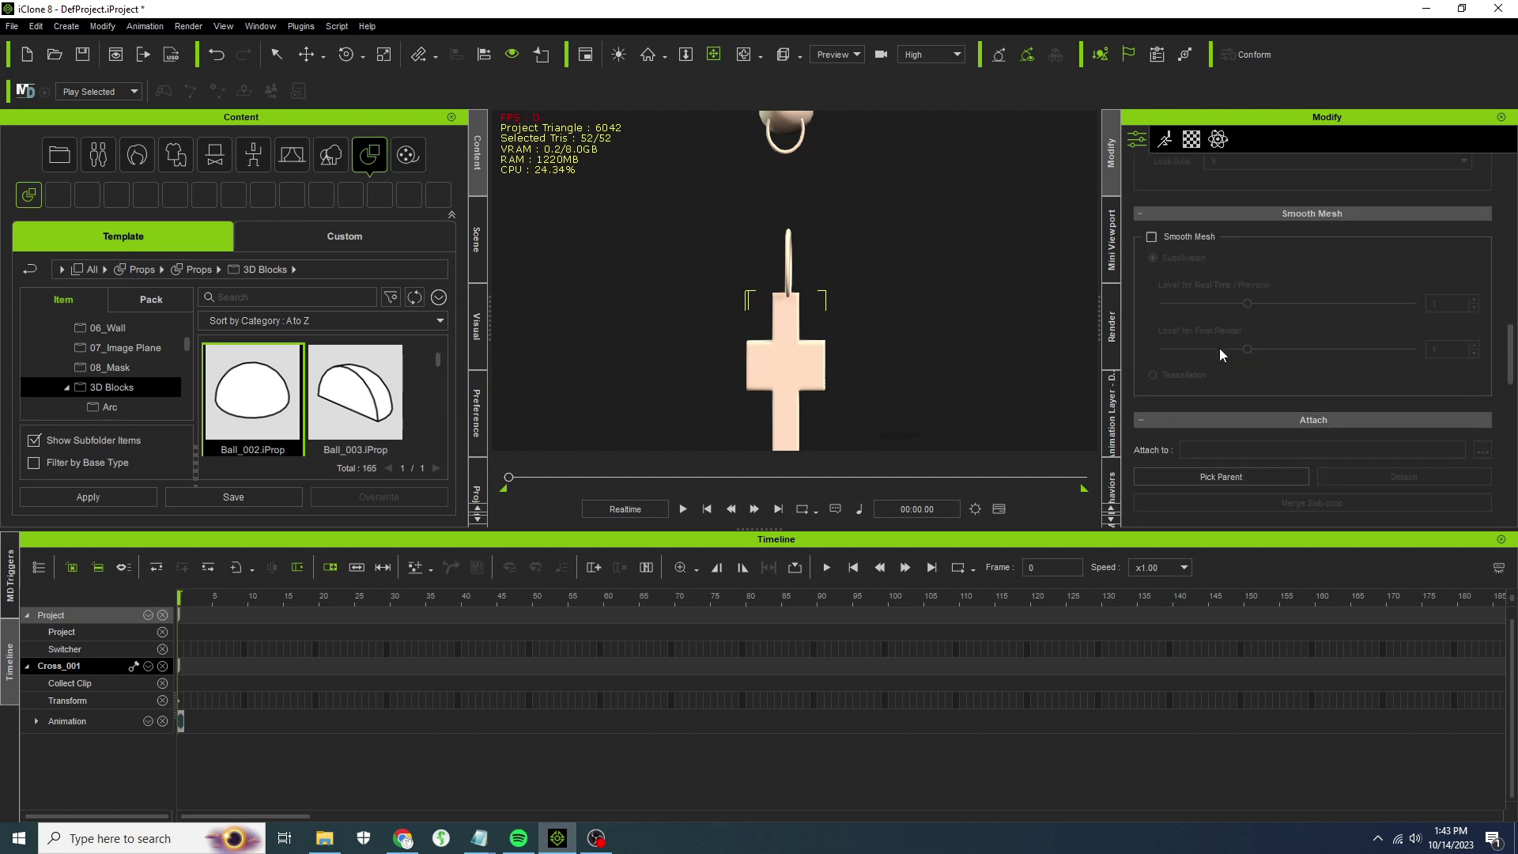
left_click(1215, 478)
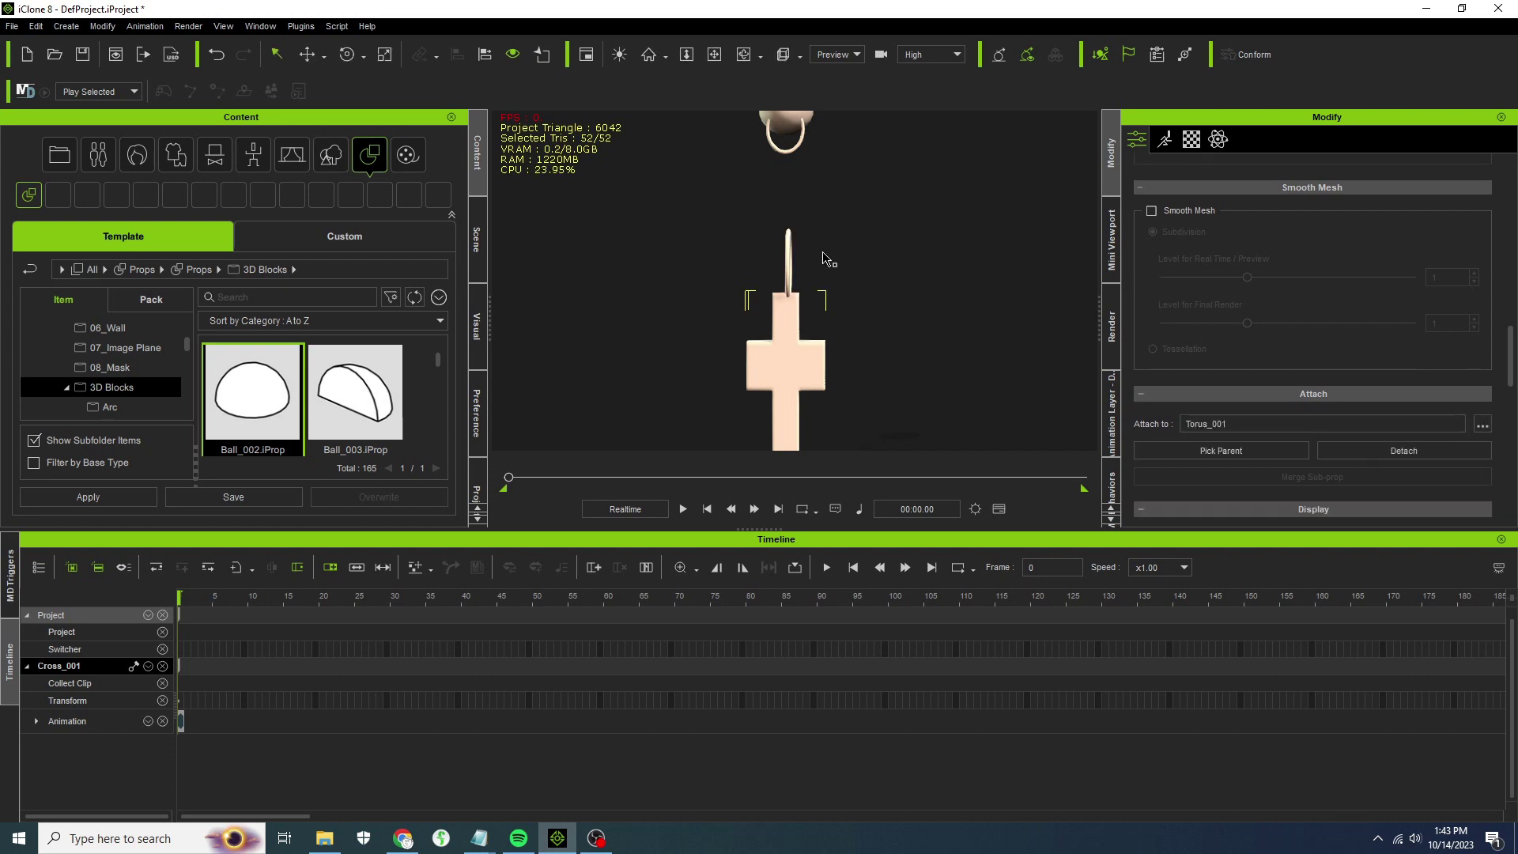
left_click(791, 152)
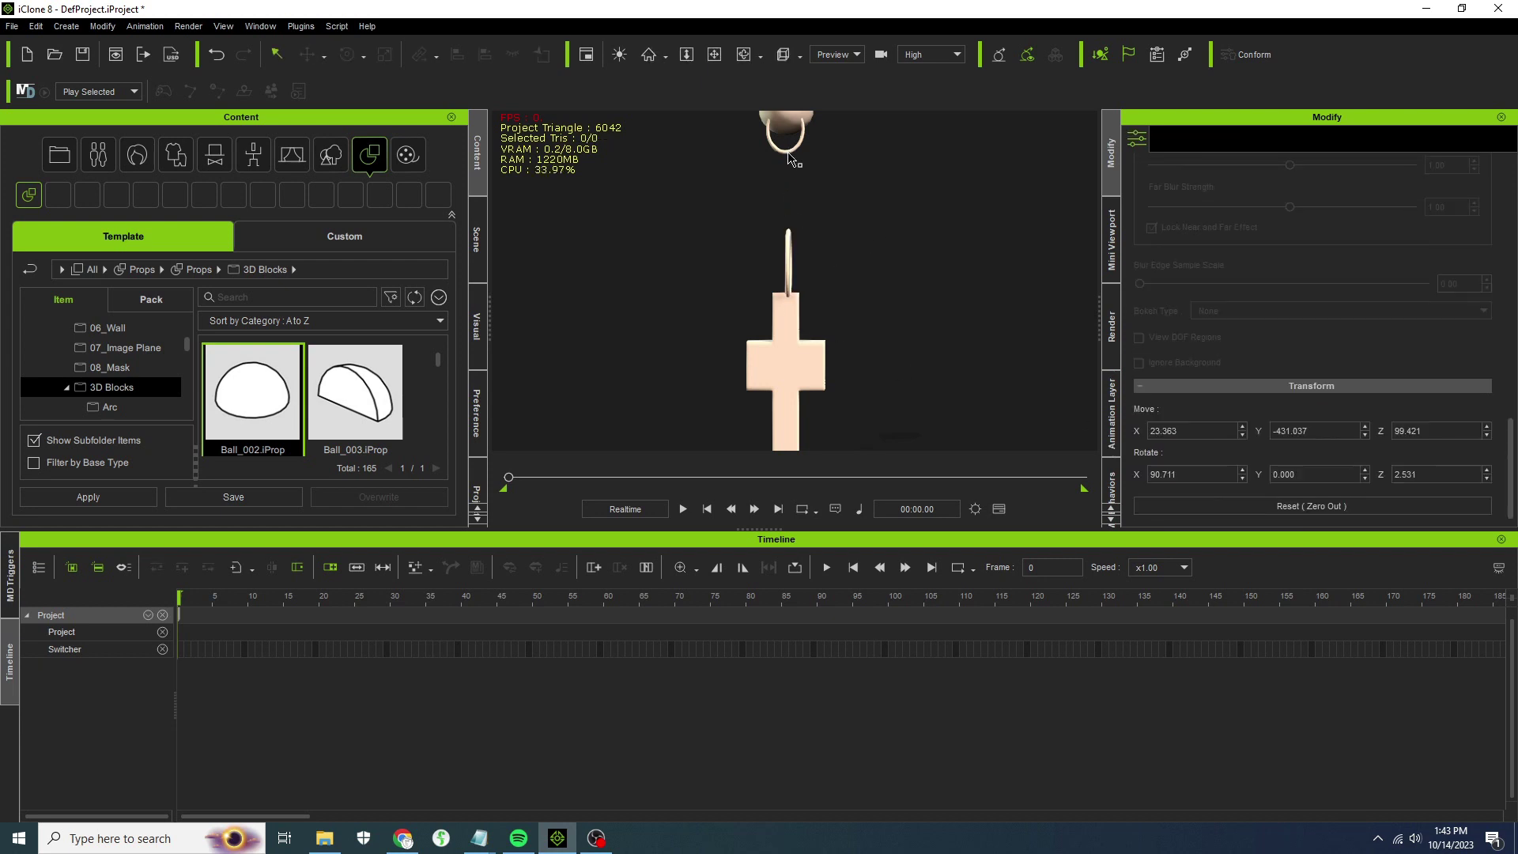
Attach the small ring Torus_0 to Ball_002 with Pick Parent.
left_click(789, 159)
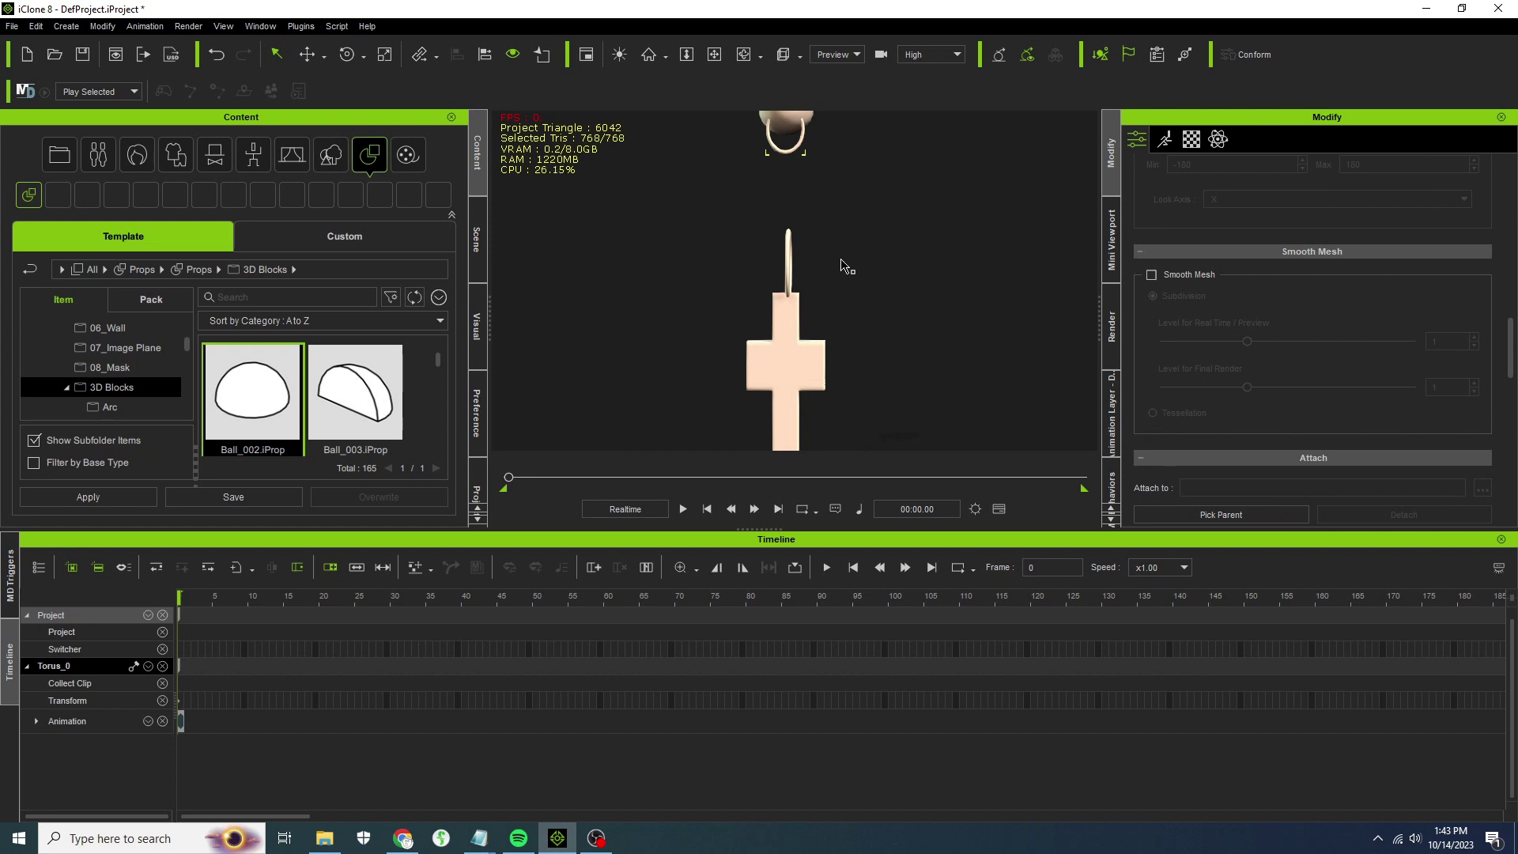
key("z")
scroll(1159, 321, "down", 2)
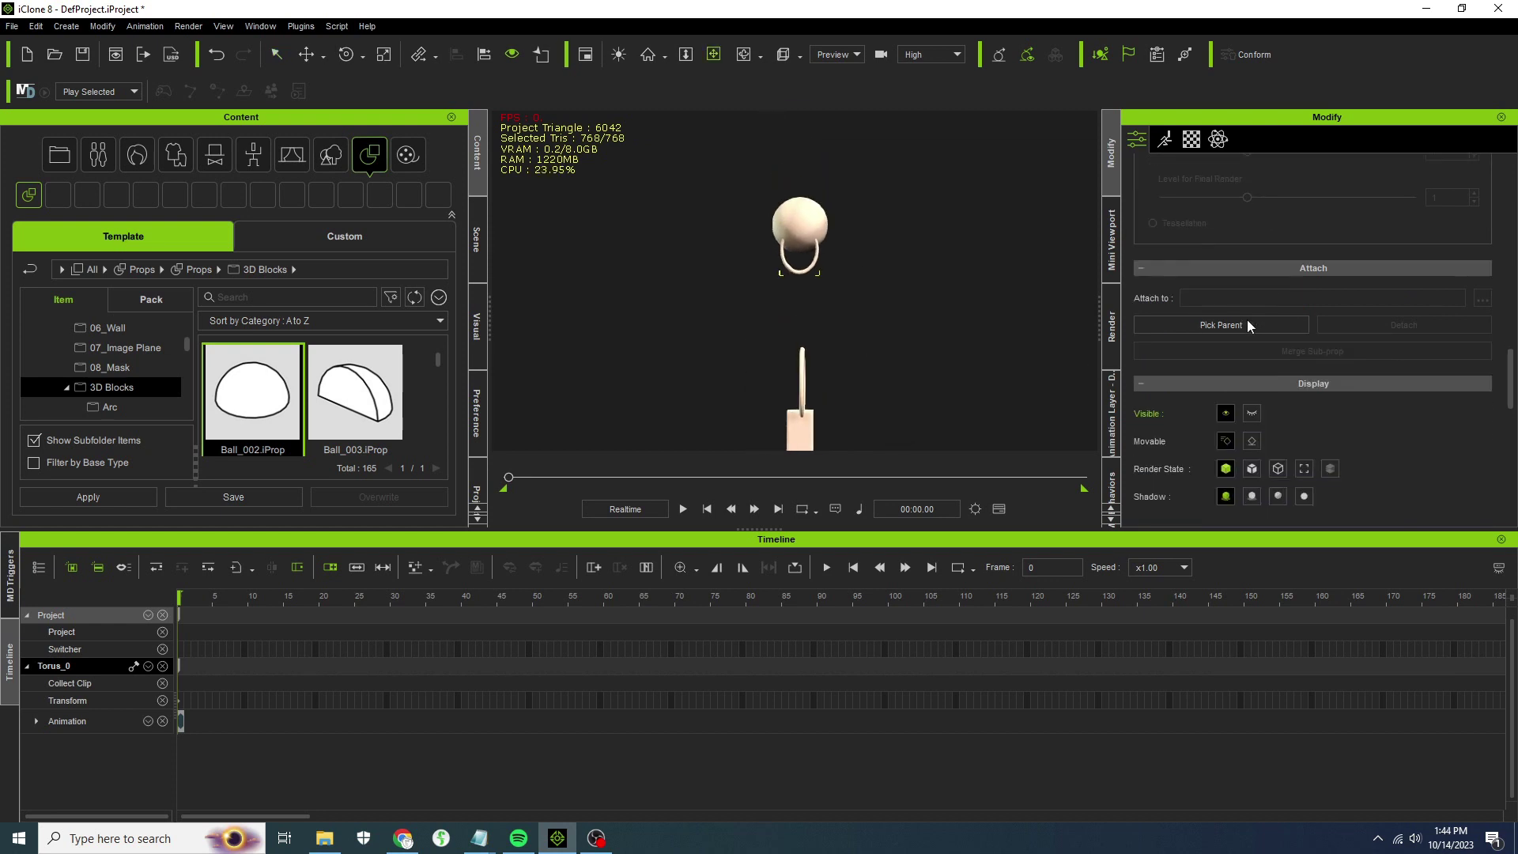
left_click(1226, 326)
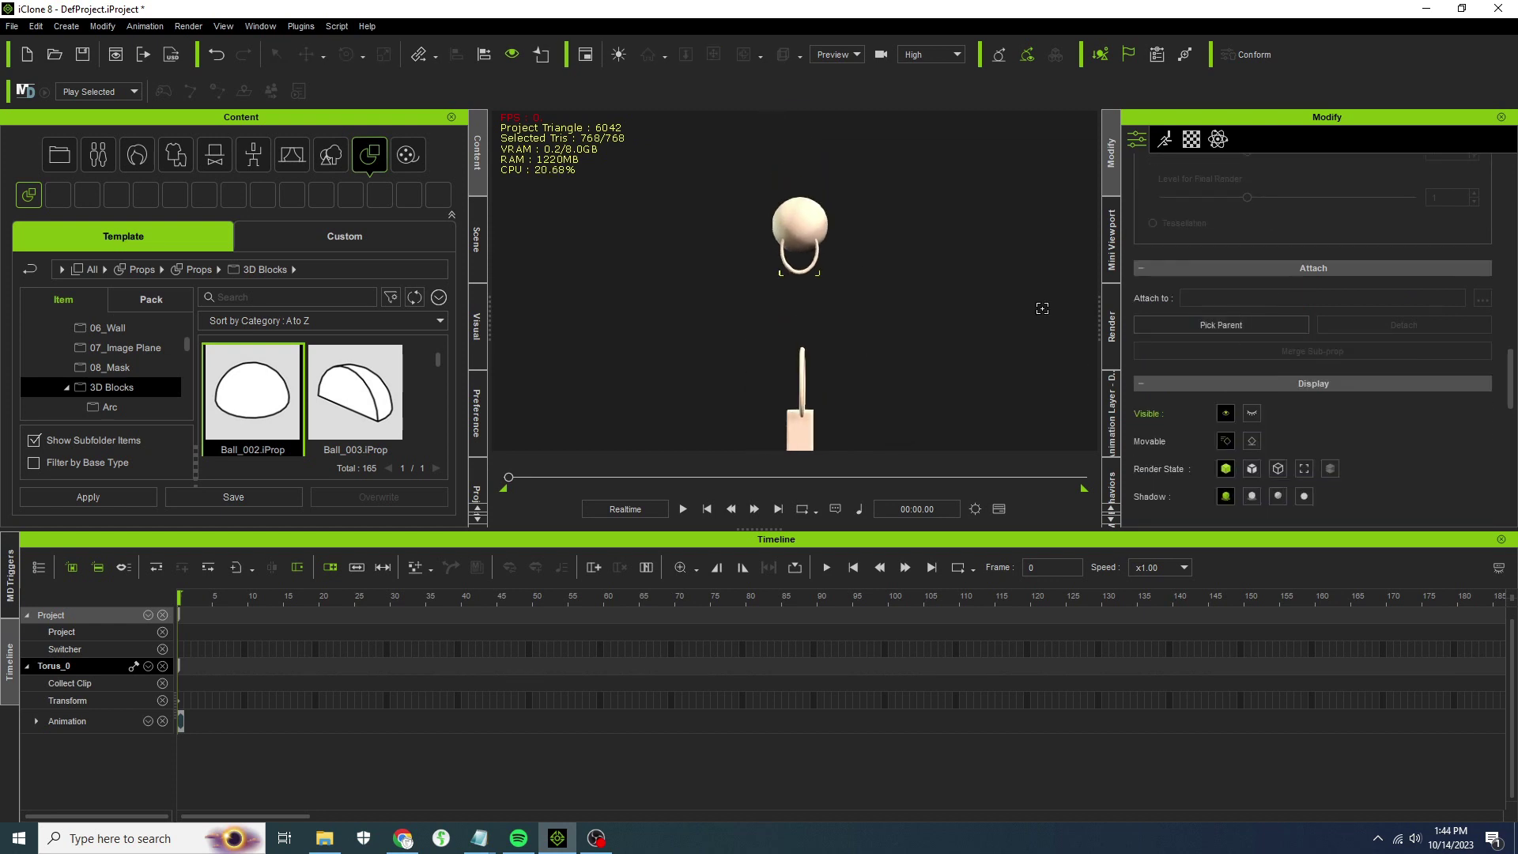
left_click(823, 236)
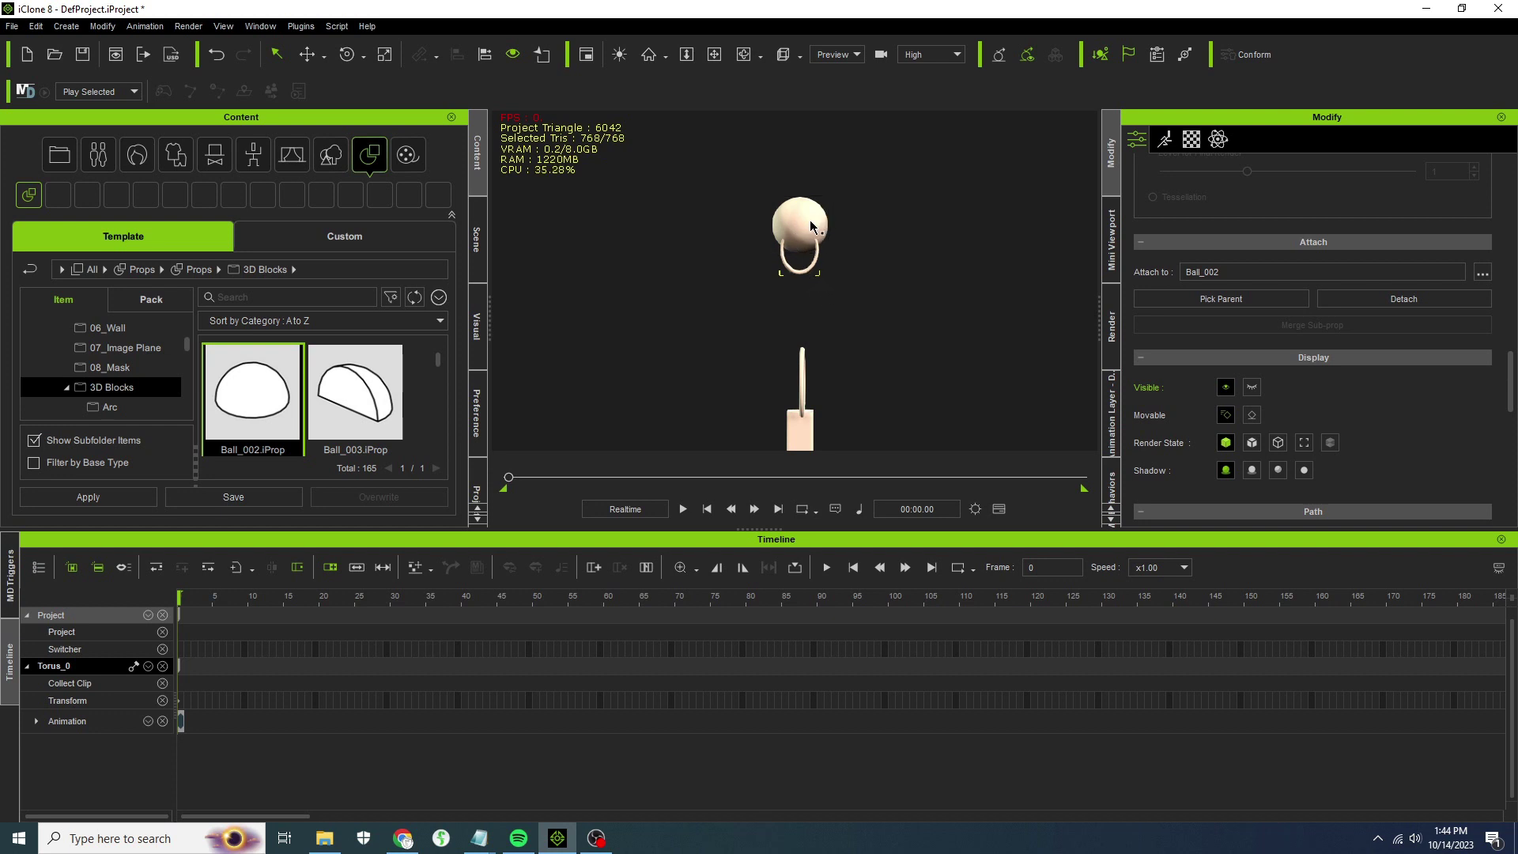
left_click(810, 227)
Rename Ball_002 to Stud in the scene list.
left_click(475, 237)
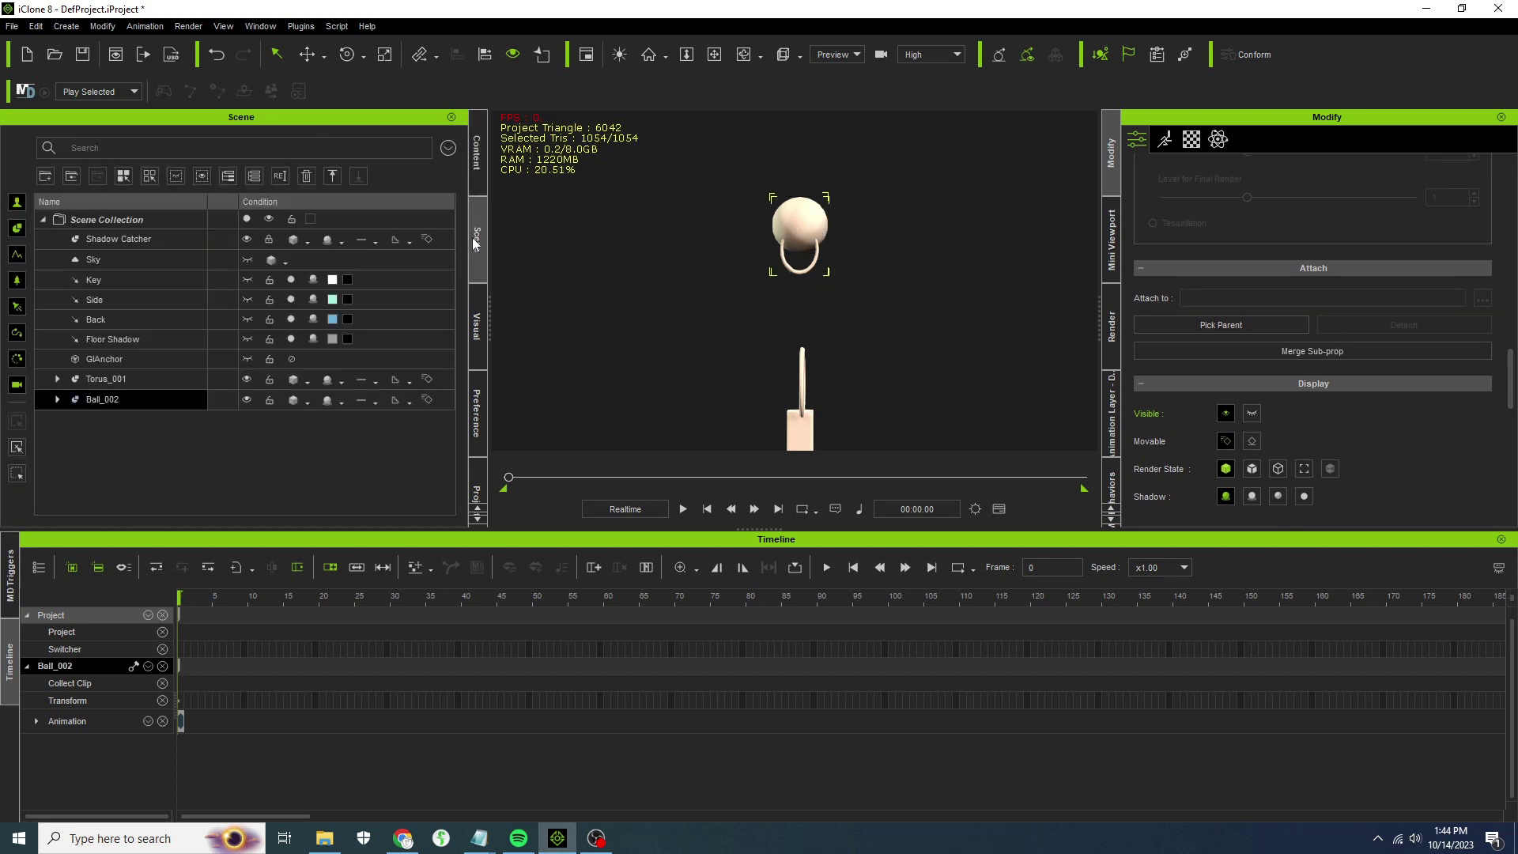
double_click(120, 400)
type("Stud")
key("Return")
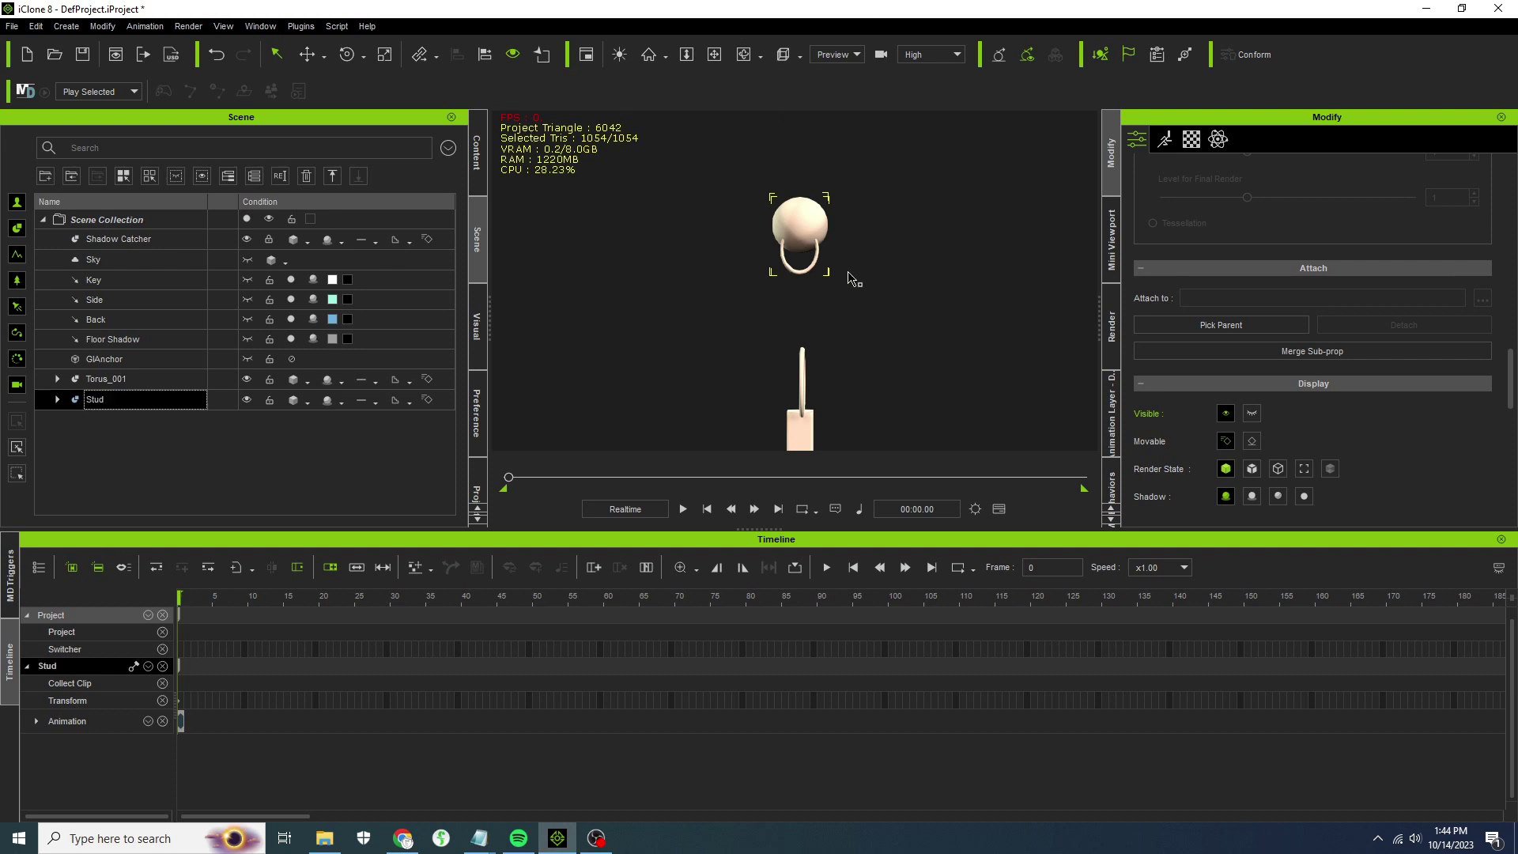
Rename Torus_001 to Dangle in the scene list.
left_click(807, 447)
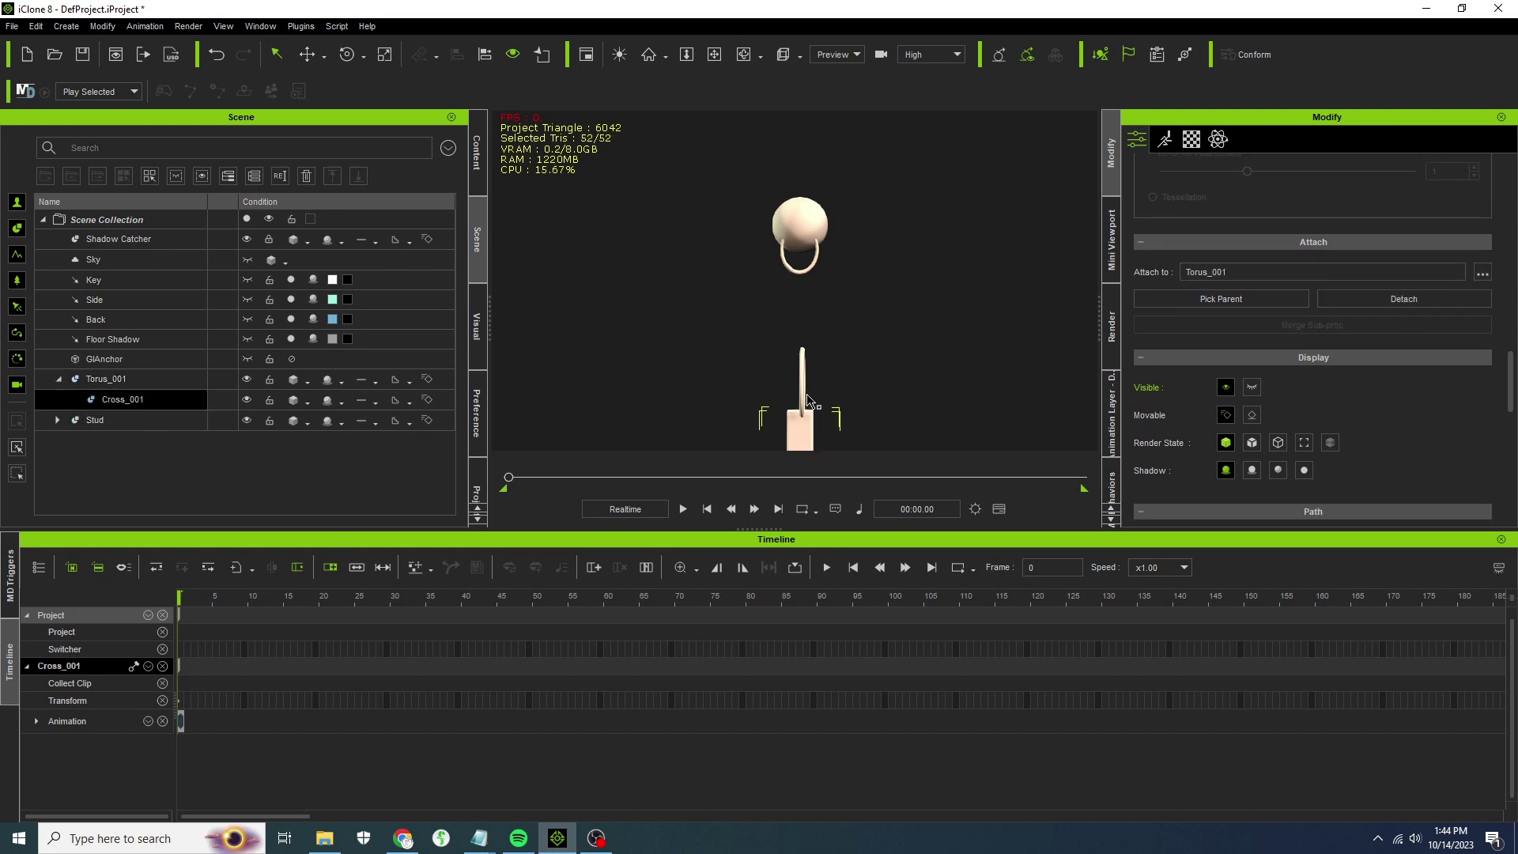
left_click(107, 379)
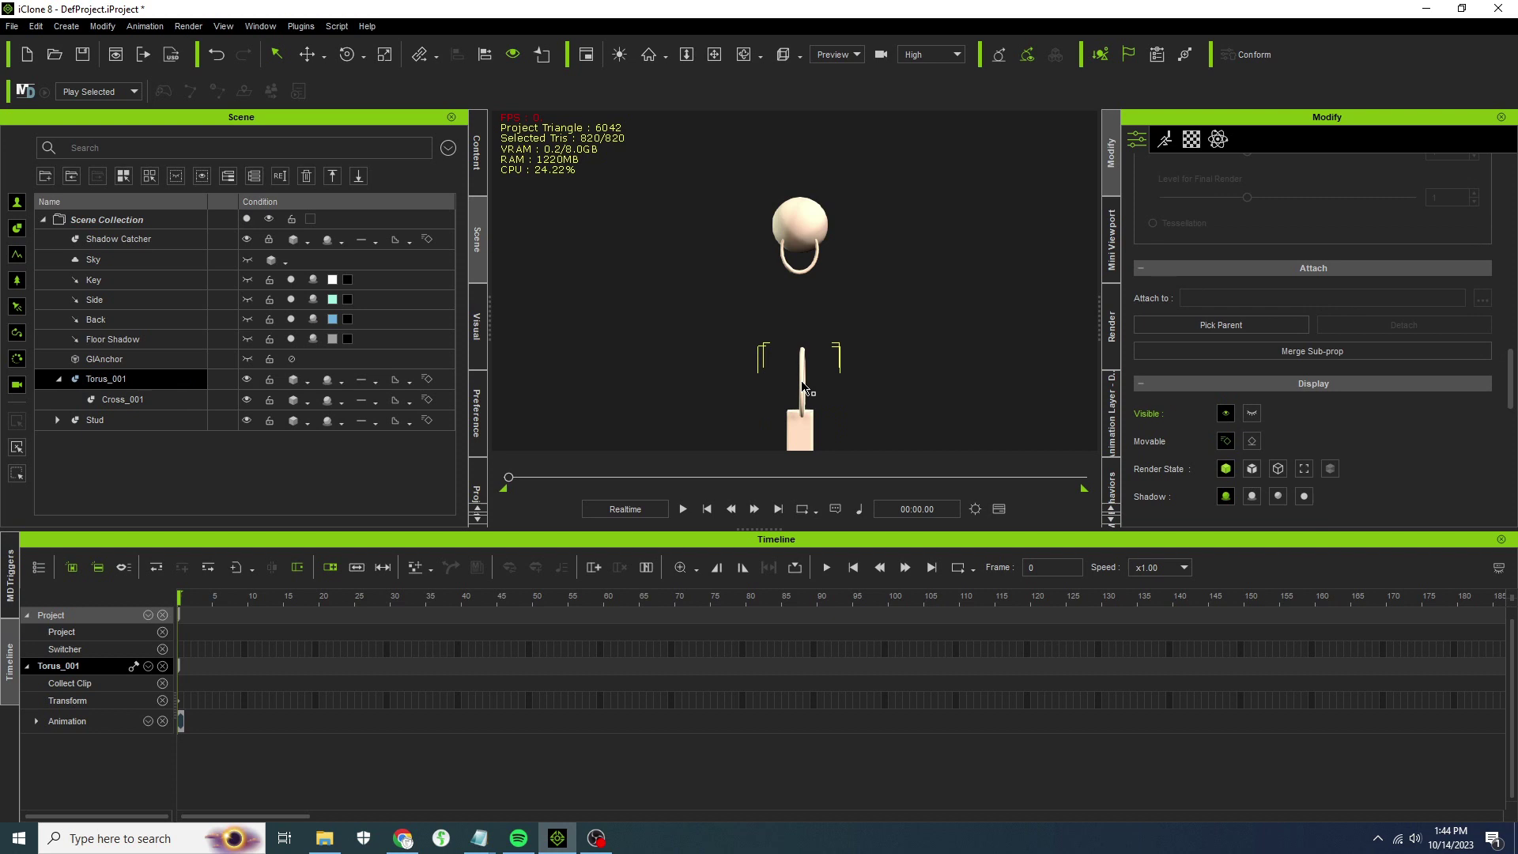
left_click(115, 379)
type("Dangle")
key("Return")
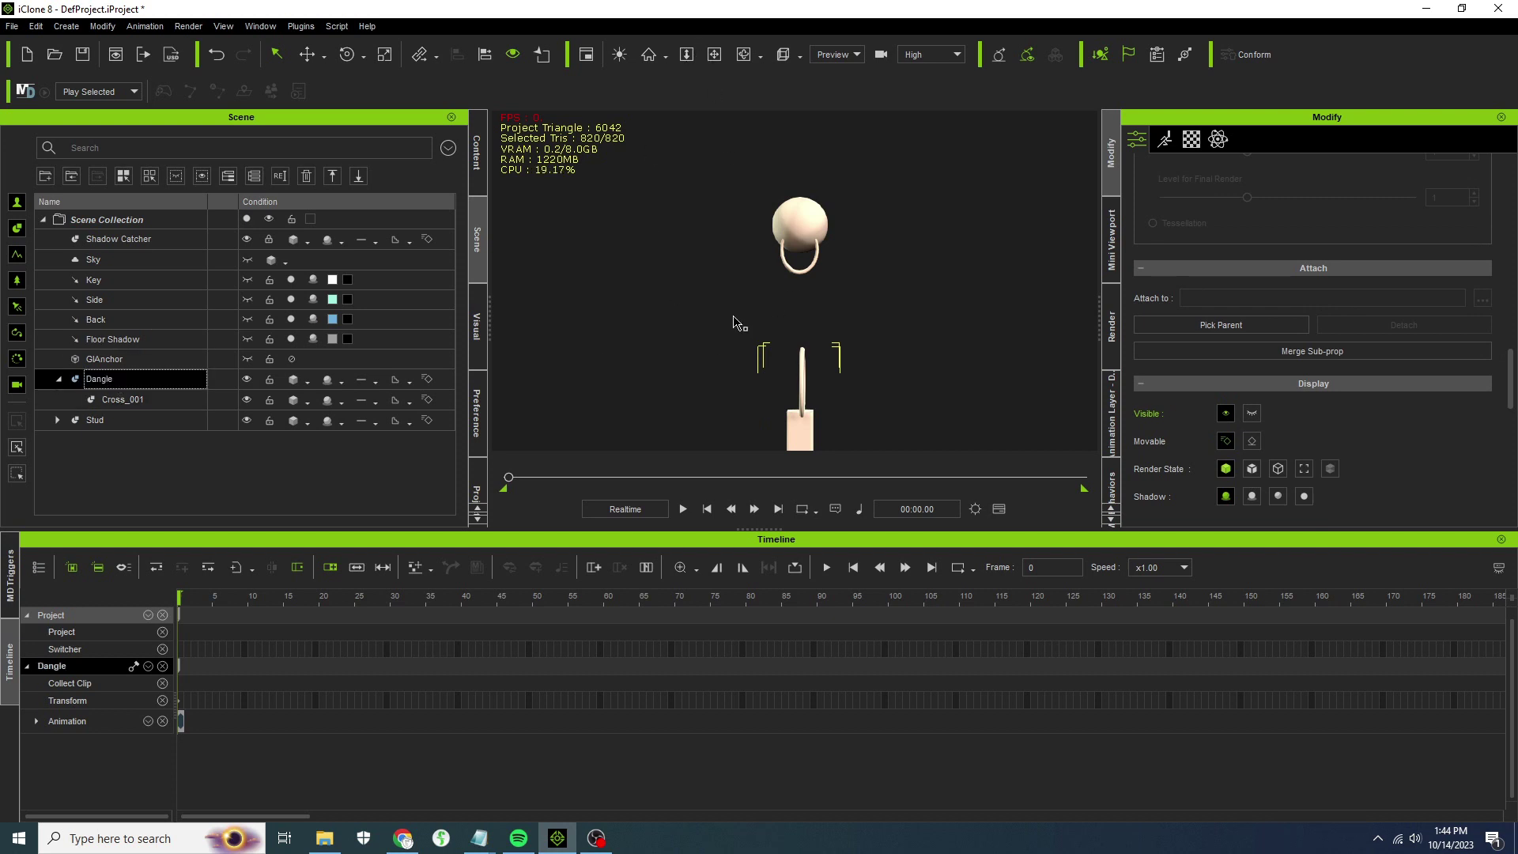
left_click_drag(738, 324, 847, 306)
middle_click_drag(925, 281, 1028, 289)
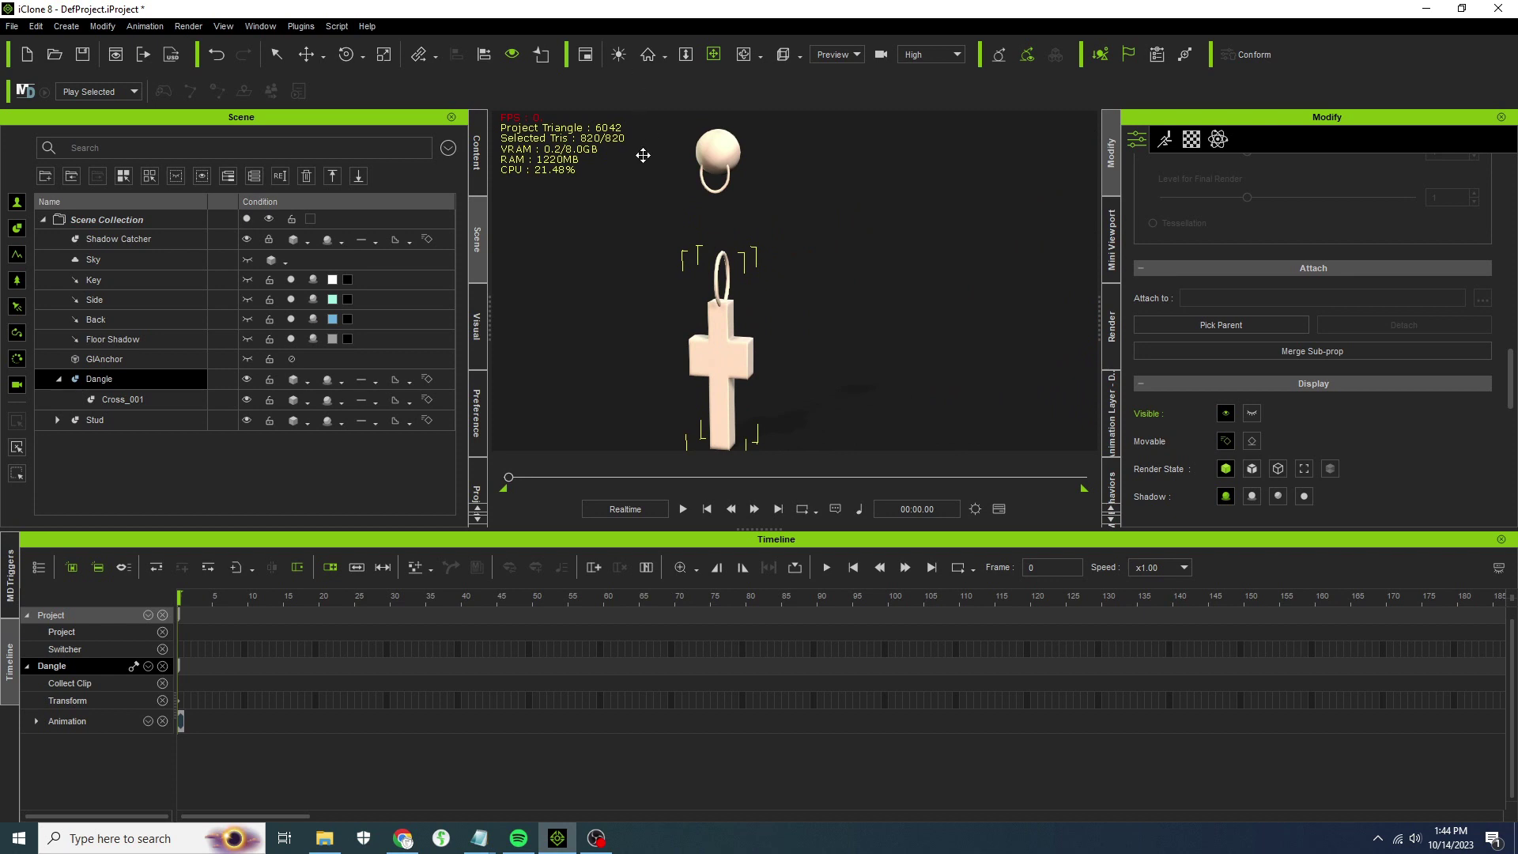
double_click(89, 383)
Raise Dangle on Z so its wire hooks through the stud's ring.
left_click(57, 380)
left_click(308, 59)
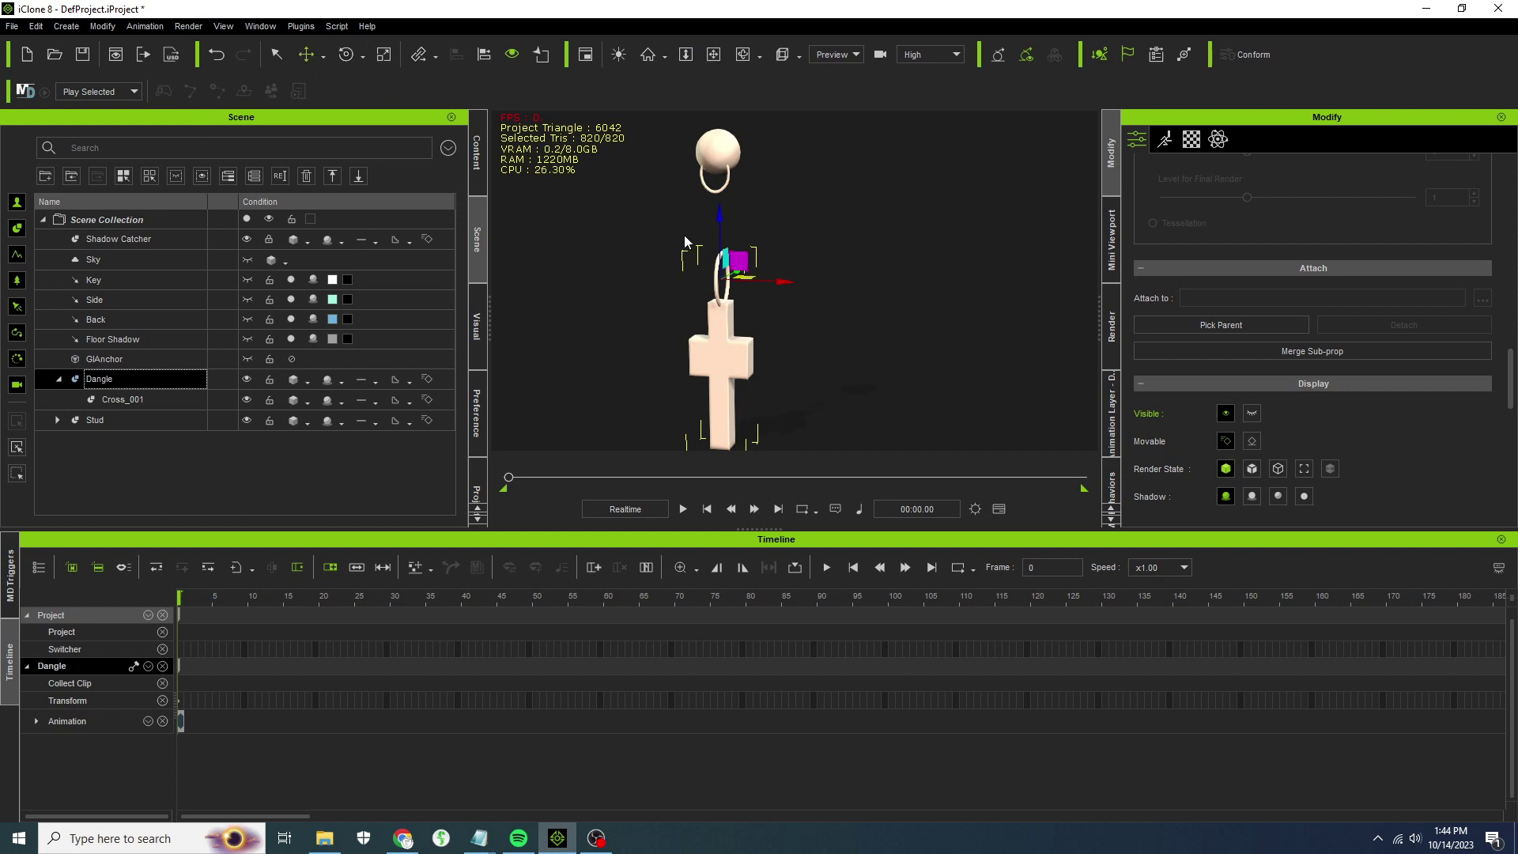
left_click_drag(719, 219, 718, 153)
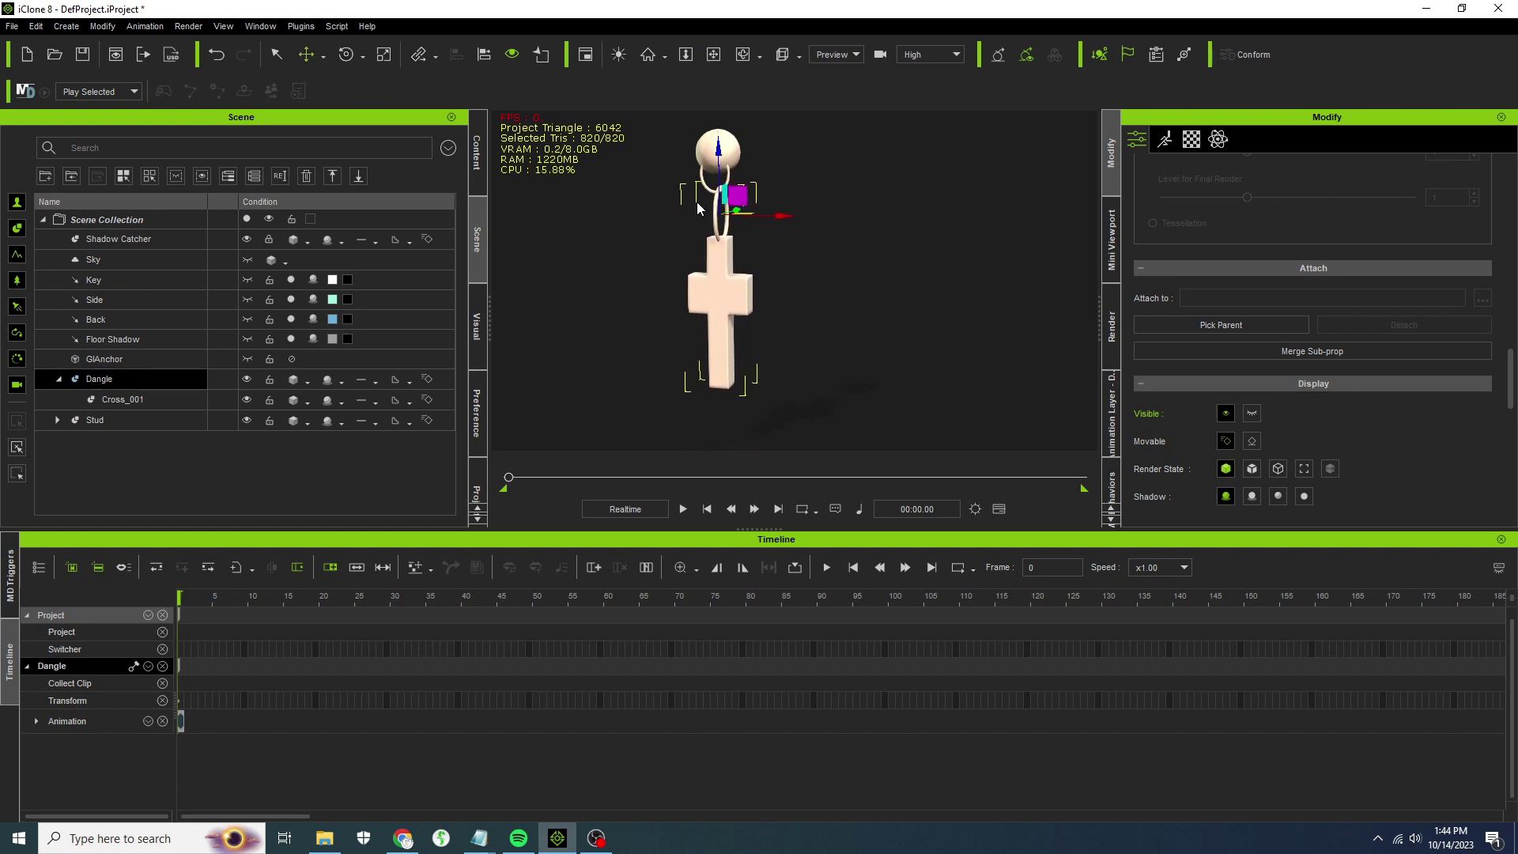
middle_click_drag(698, 208, 729, 216)
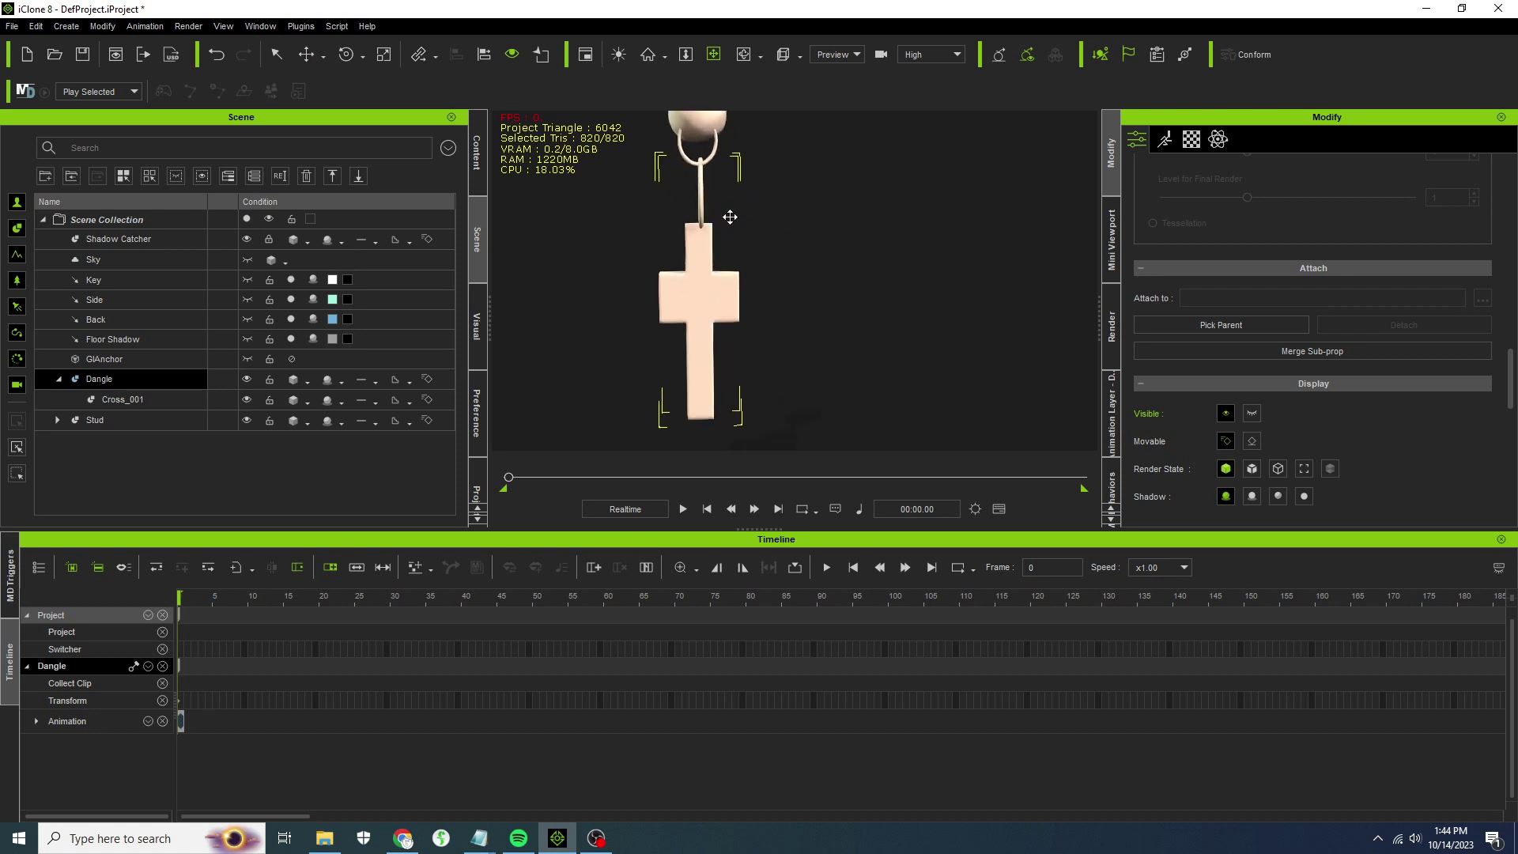
scroll(730, 216, "up", 3)
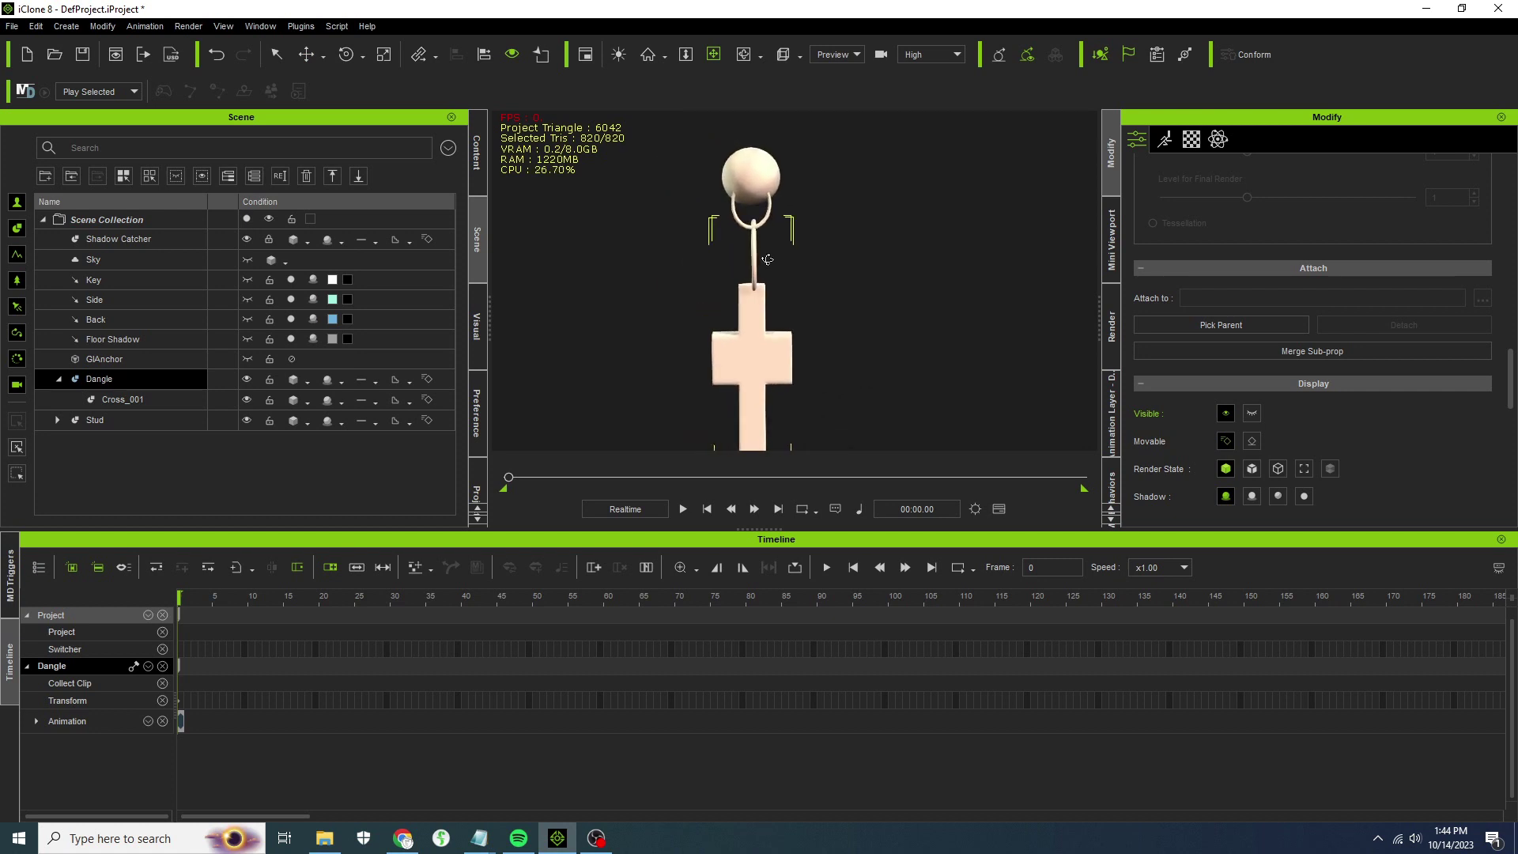
middle_click_drag(764, 246, 786, 248)
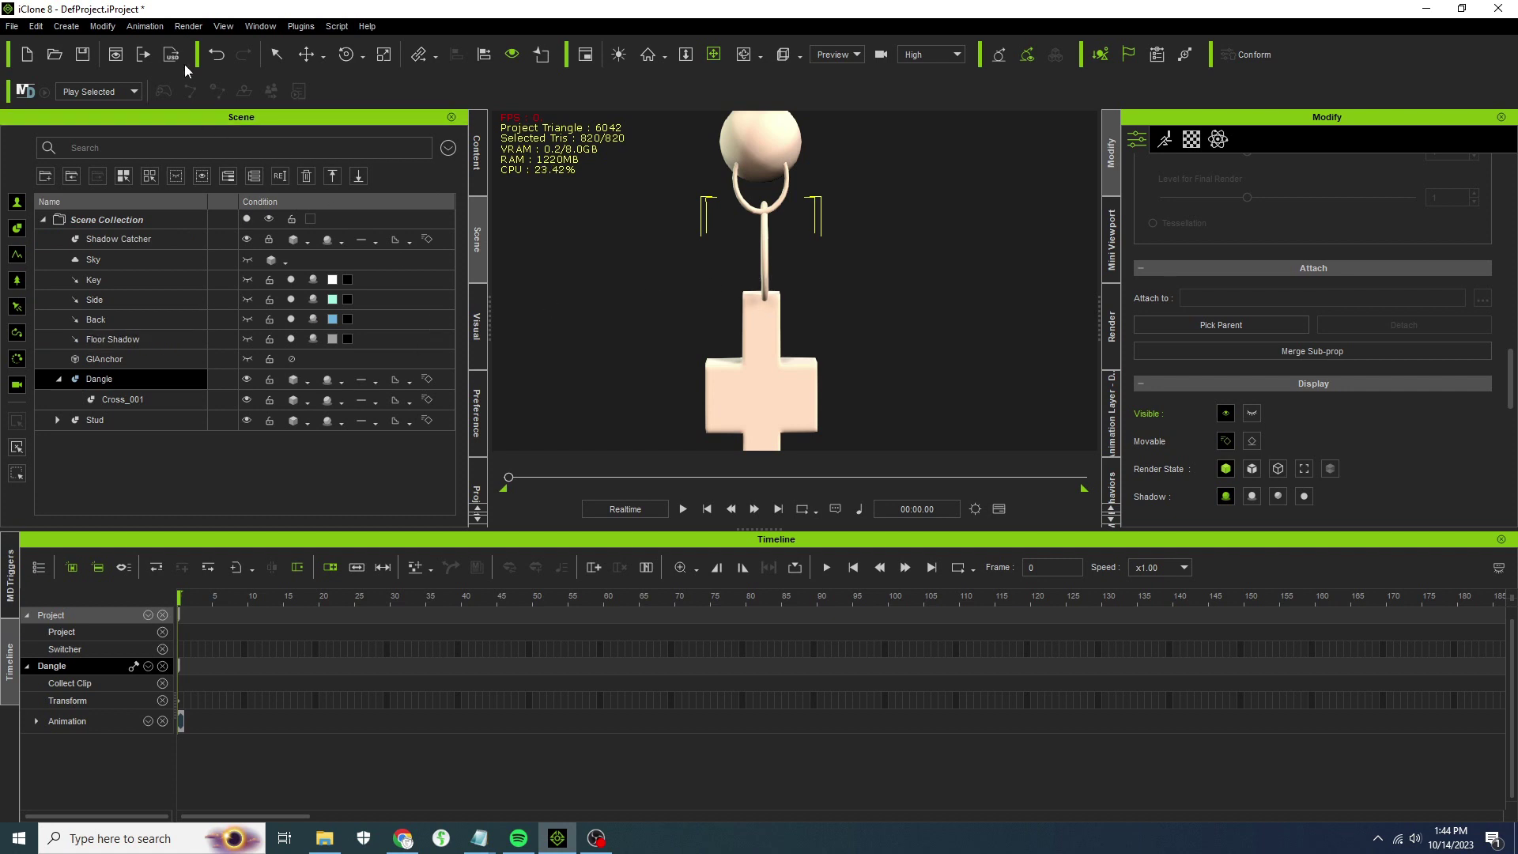
left_click(306, 54)
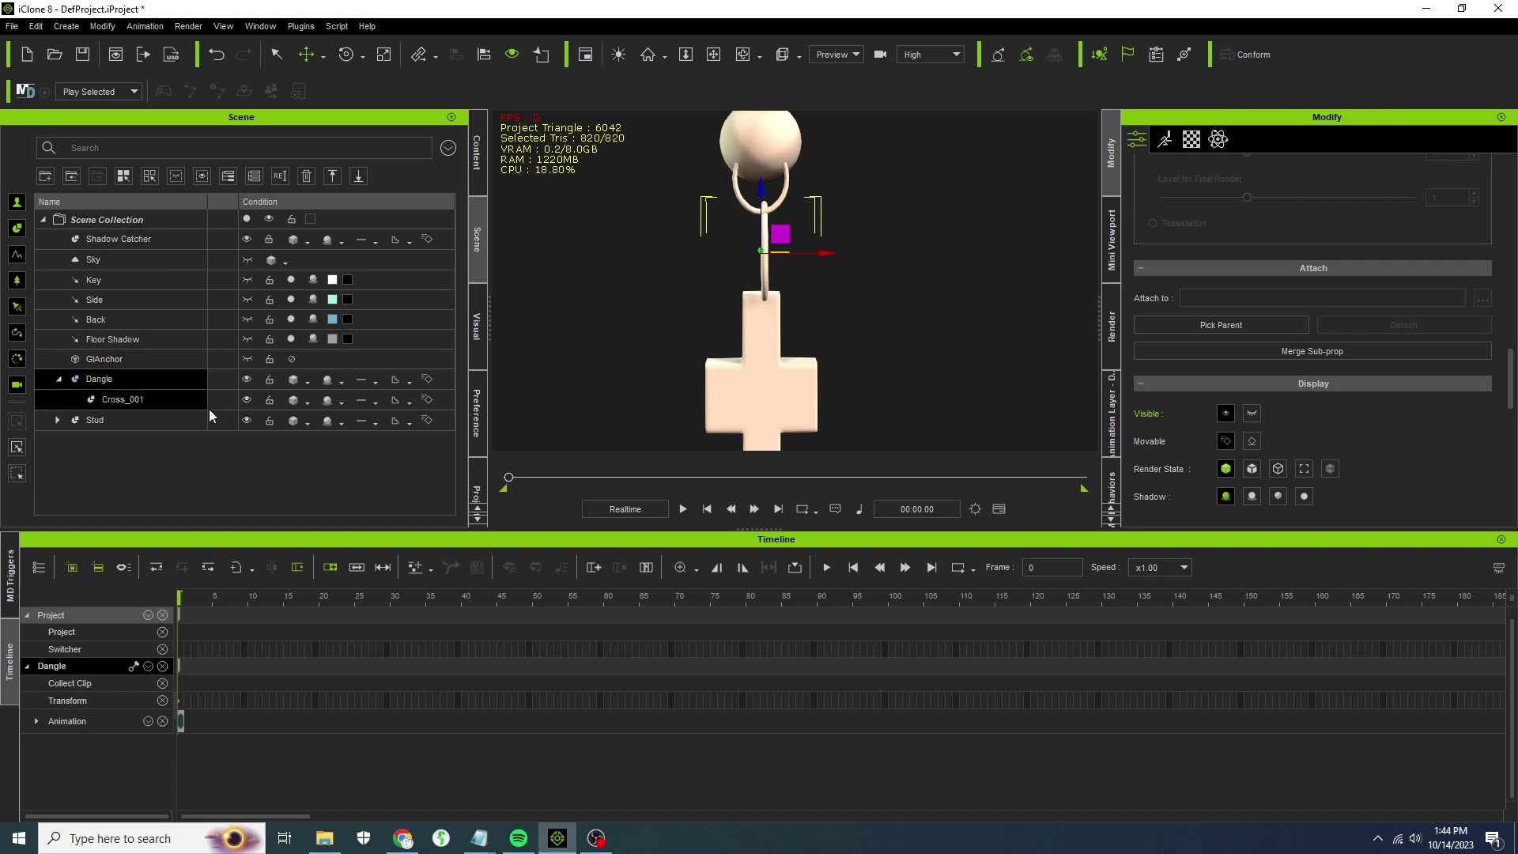
Detach Cross_001 from Dangle, making it a top-level object.
left_click(147, 400)
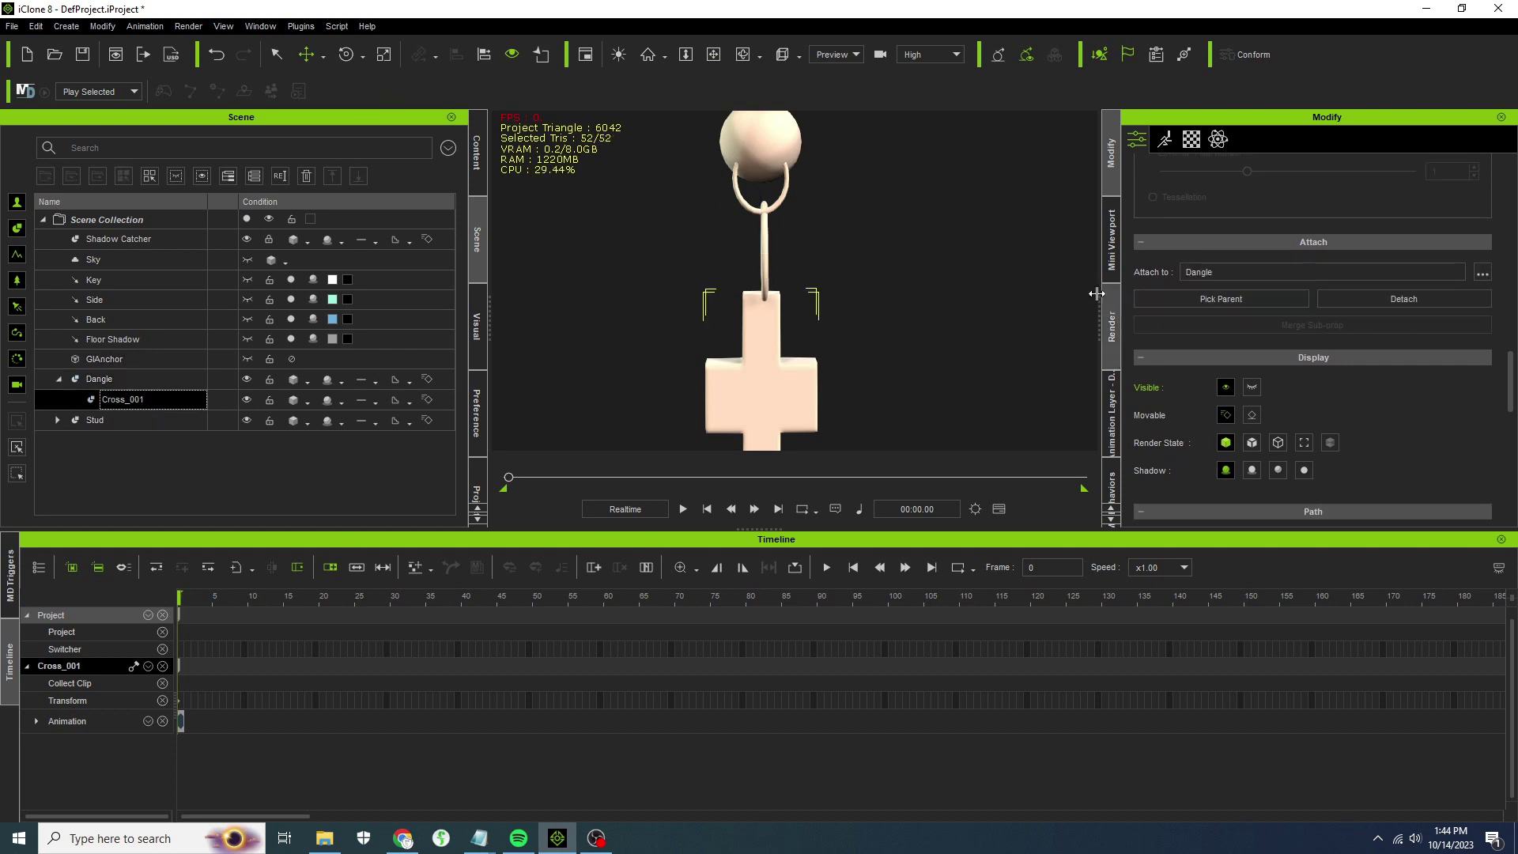
scroll(1378, 338, "up", 10)
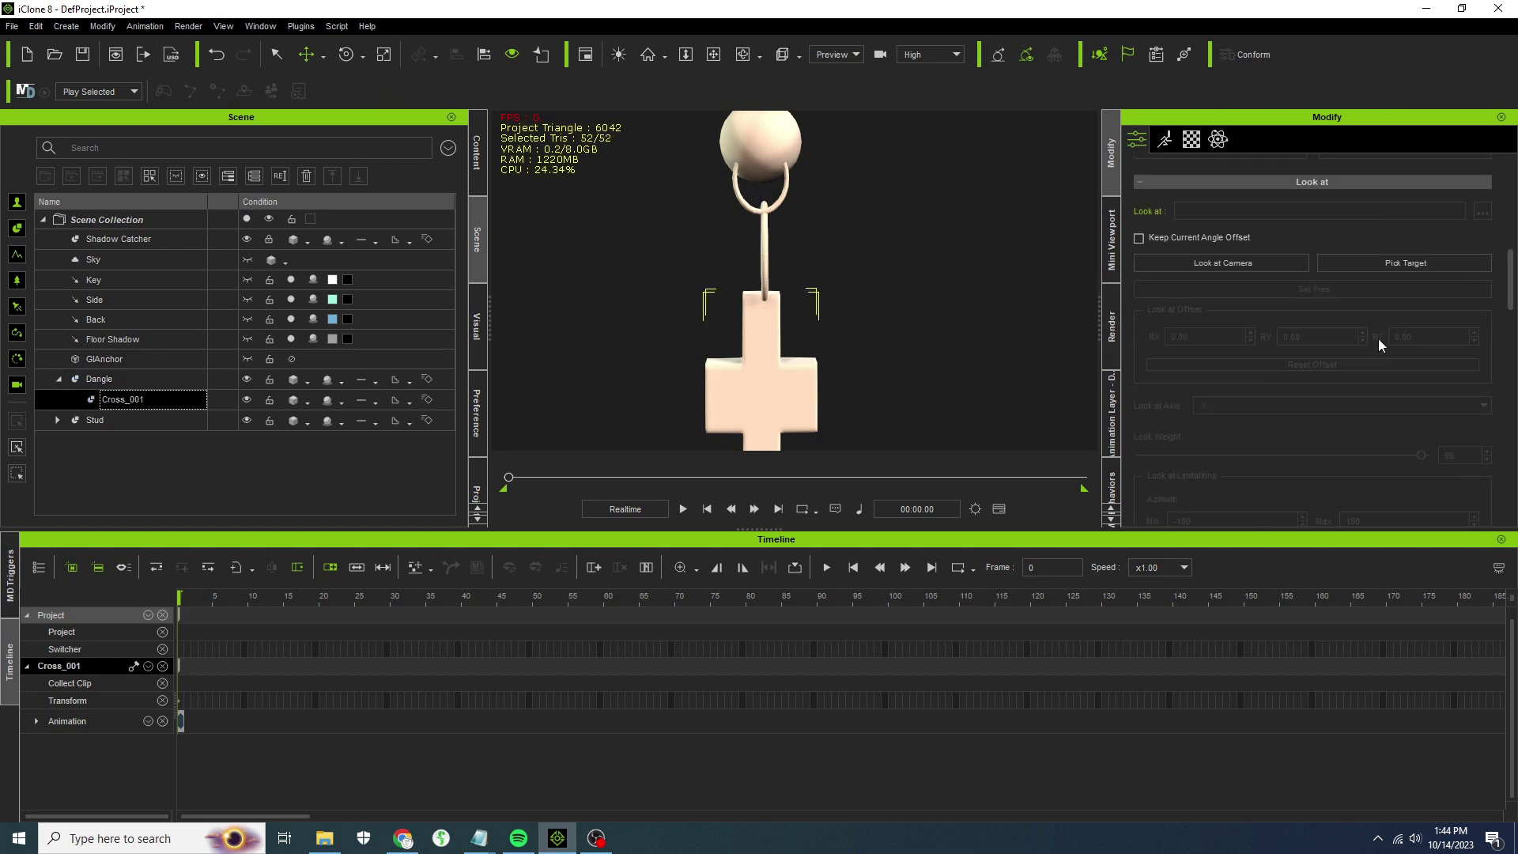
scroll(1378, 338, "down", 5)
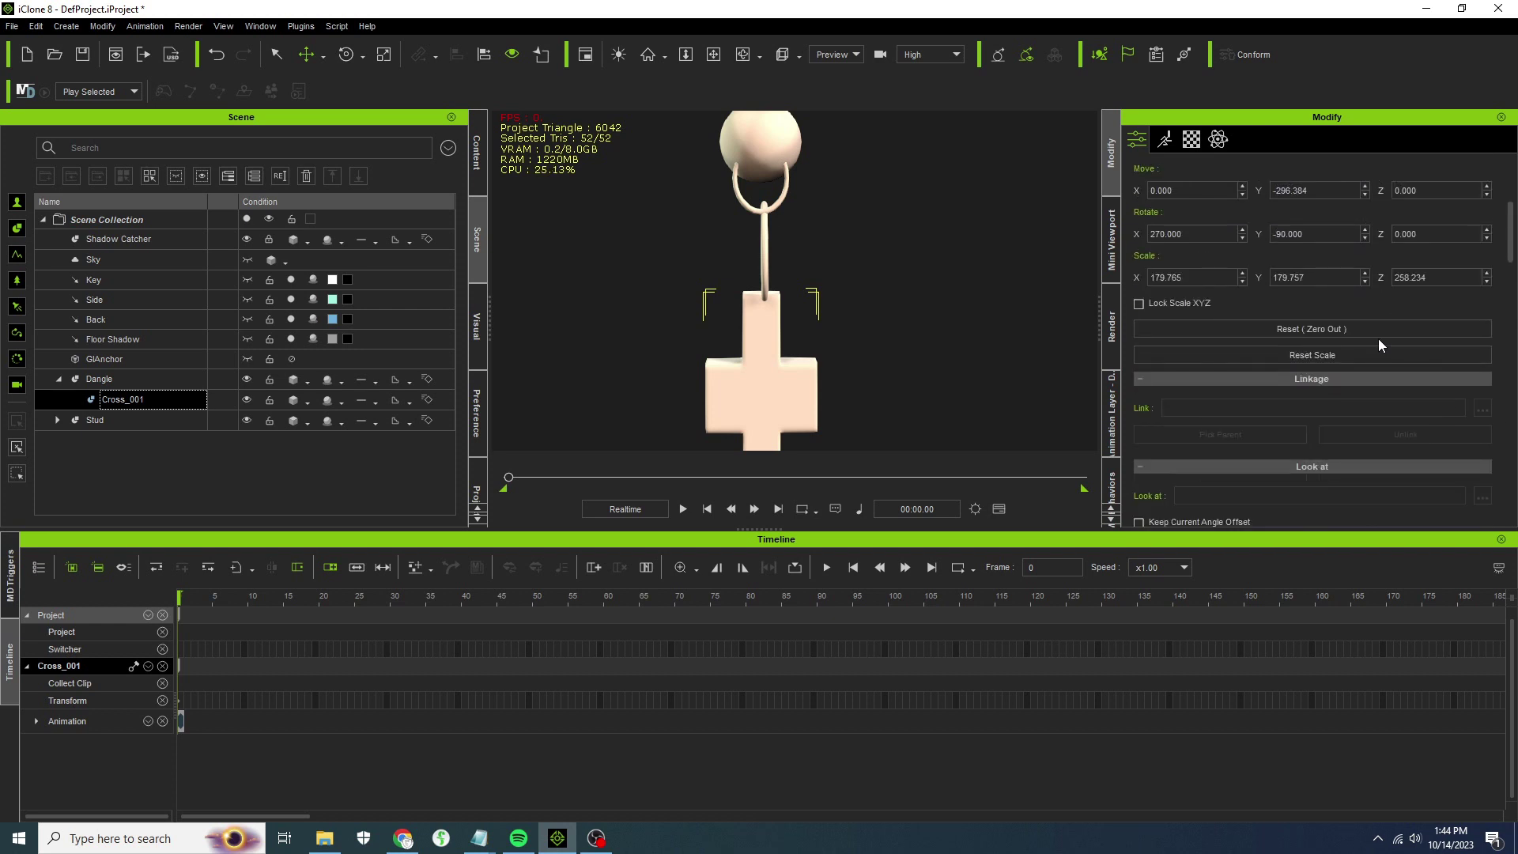
scroll(1378, 339, "down", 5)
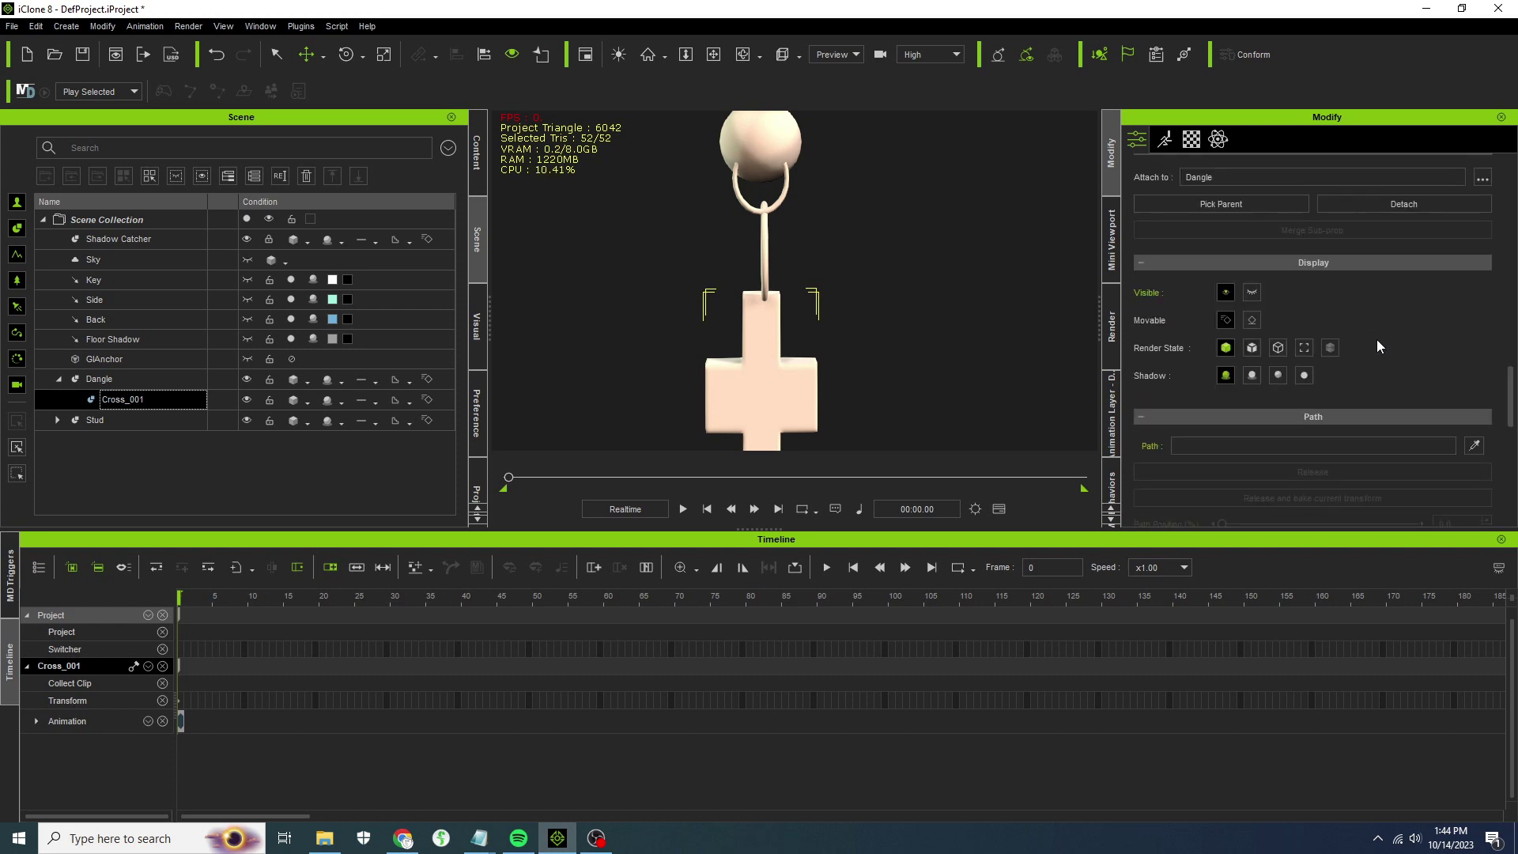
left_click(1405, 206)
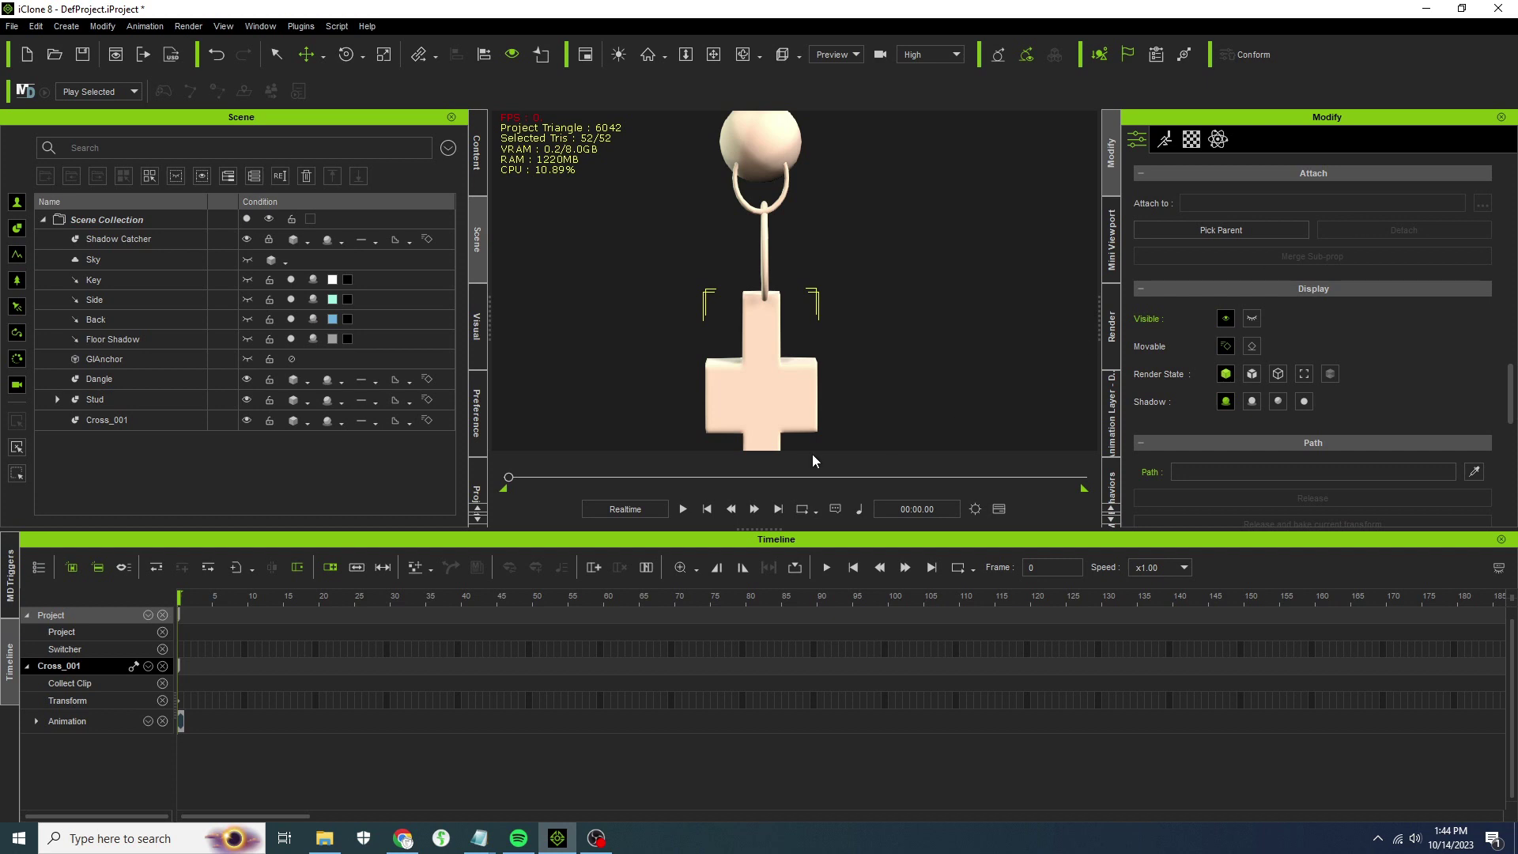
scroll(1349, 277, "up", 8)
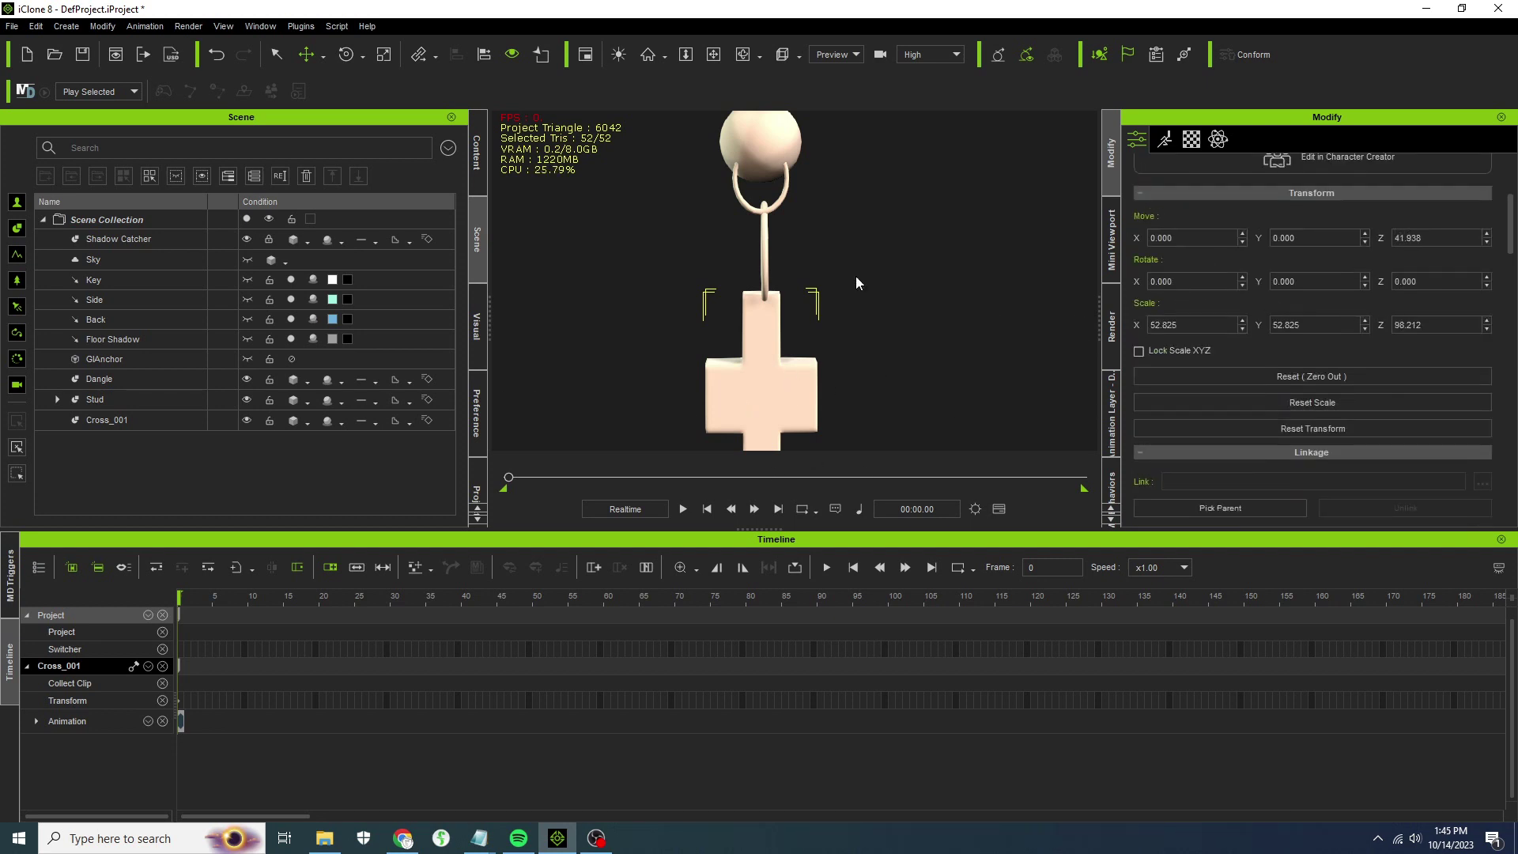
left_click(766, 275)
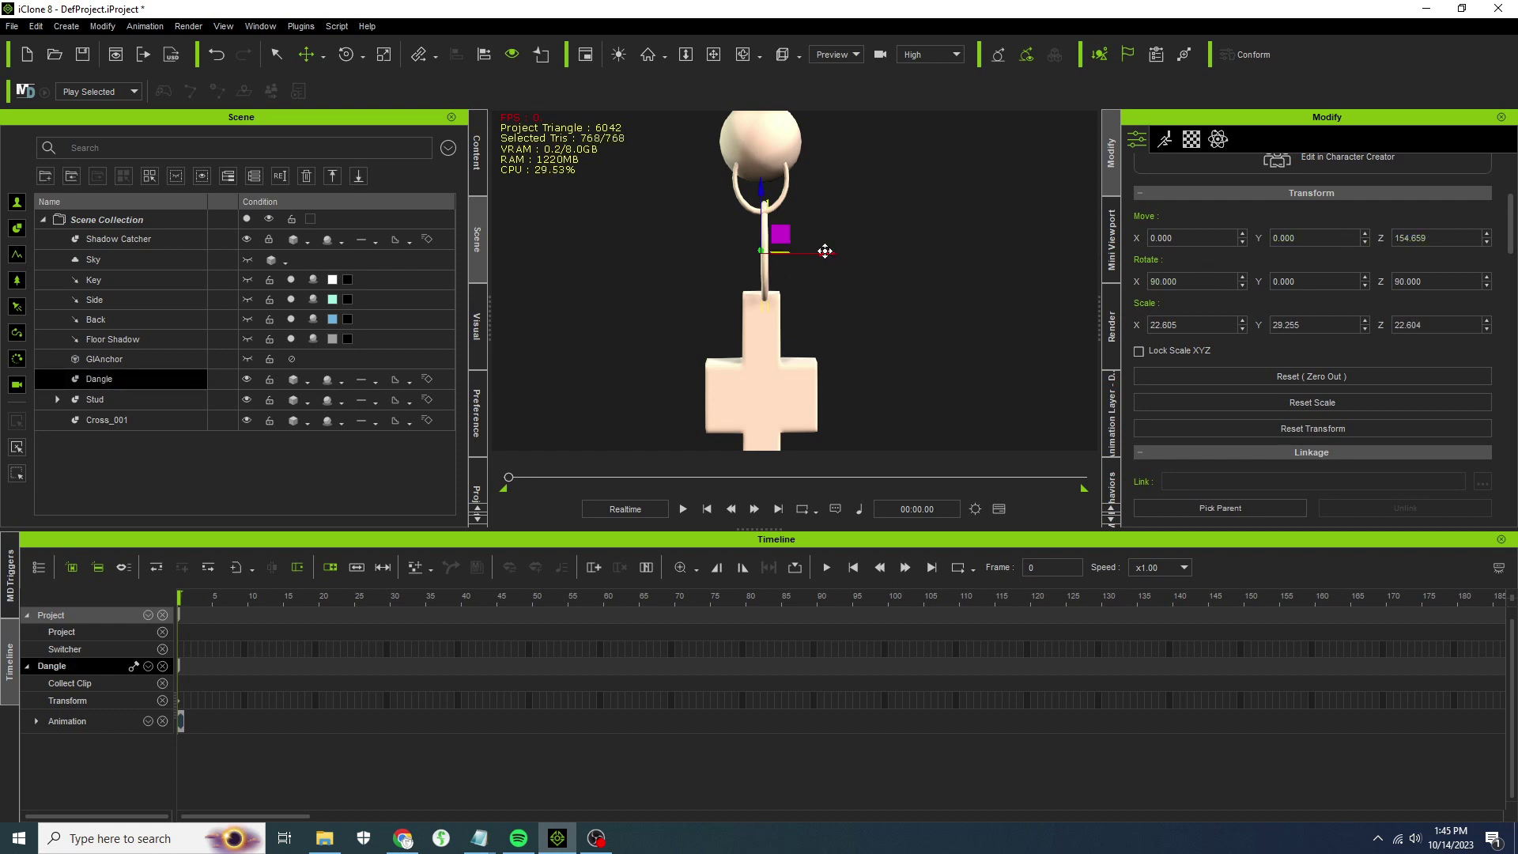
left_click_drag(825, 251, 821, 252)
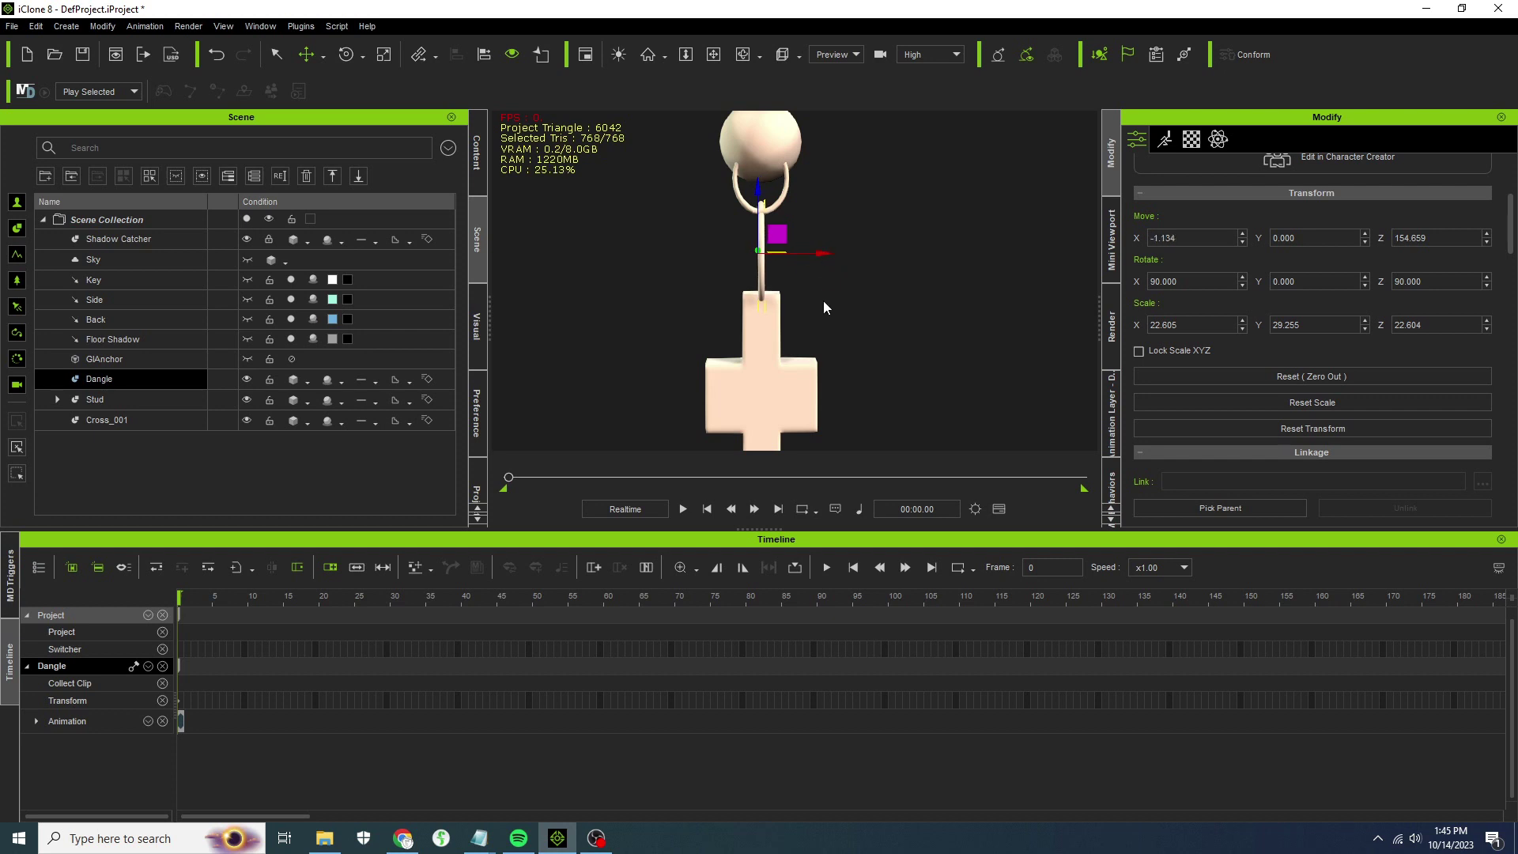
right_click_drag(891, 213, 337, 268)
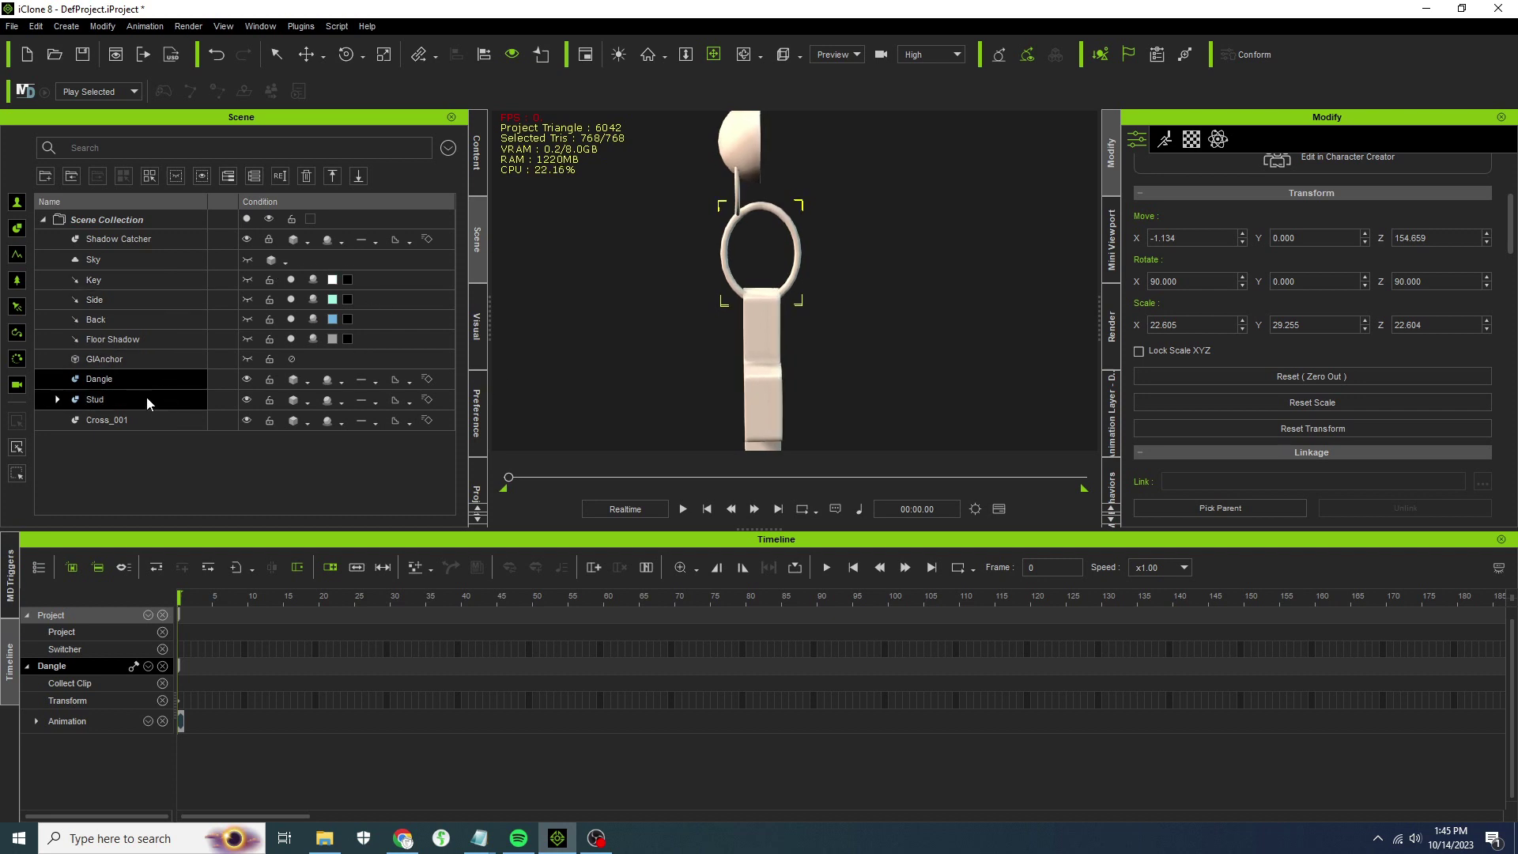
left_click(140, 420)
scroll(1150, 348, "down", 3)
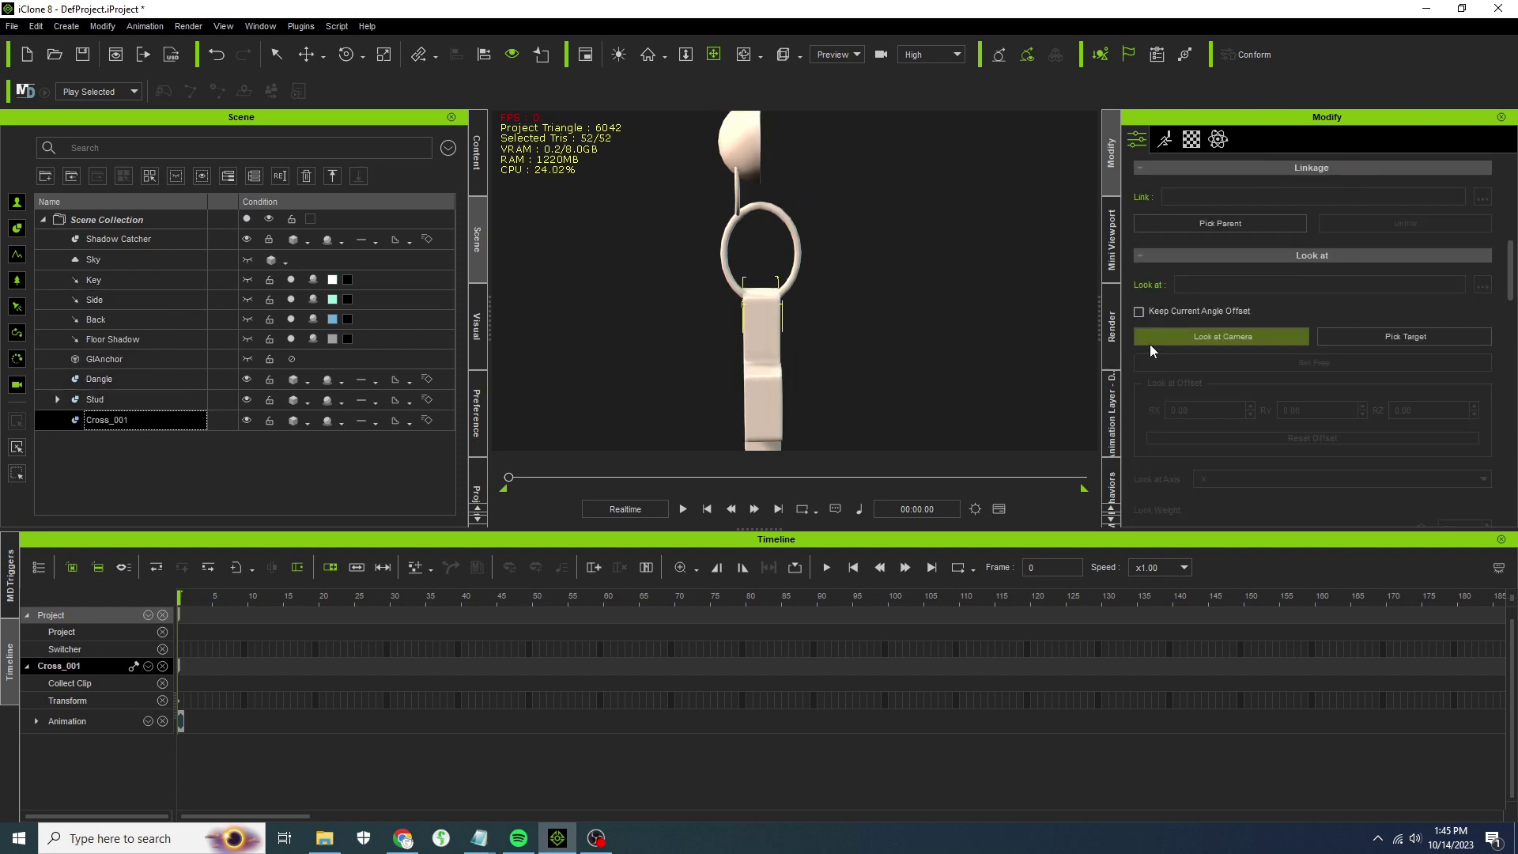
scroll(1165, 339, "down", 8)
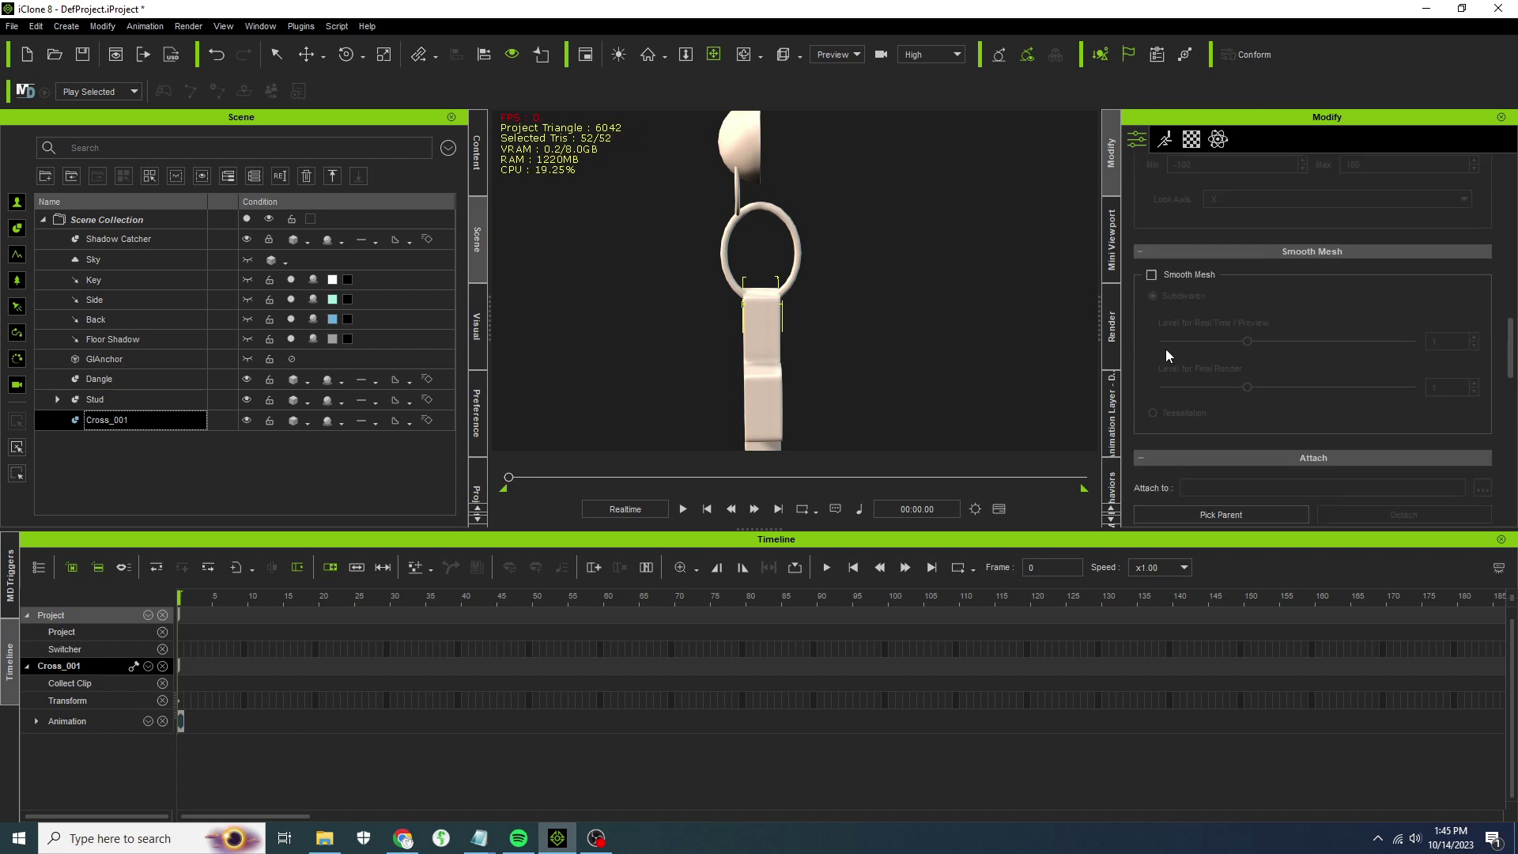
left_click(1209, 326)
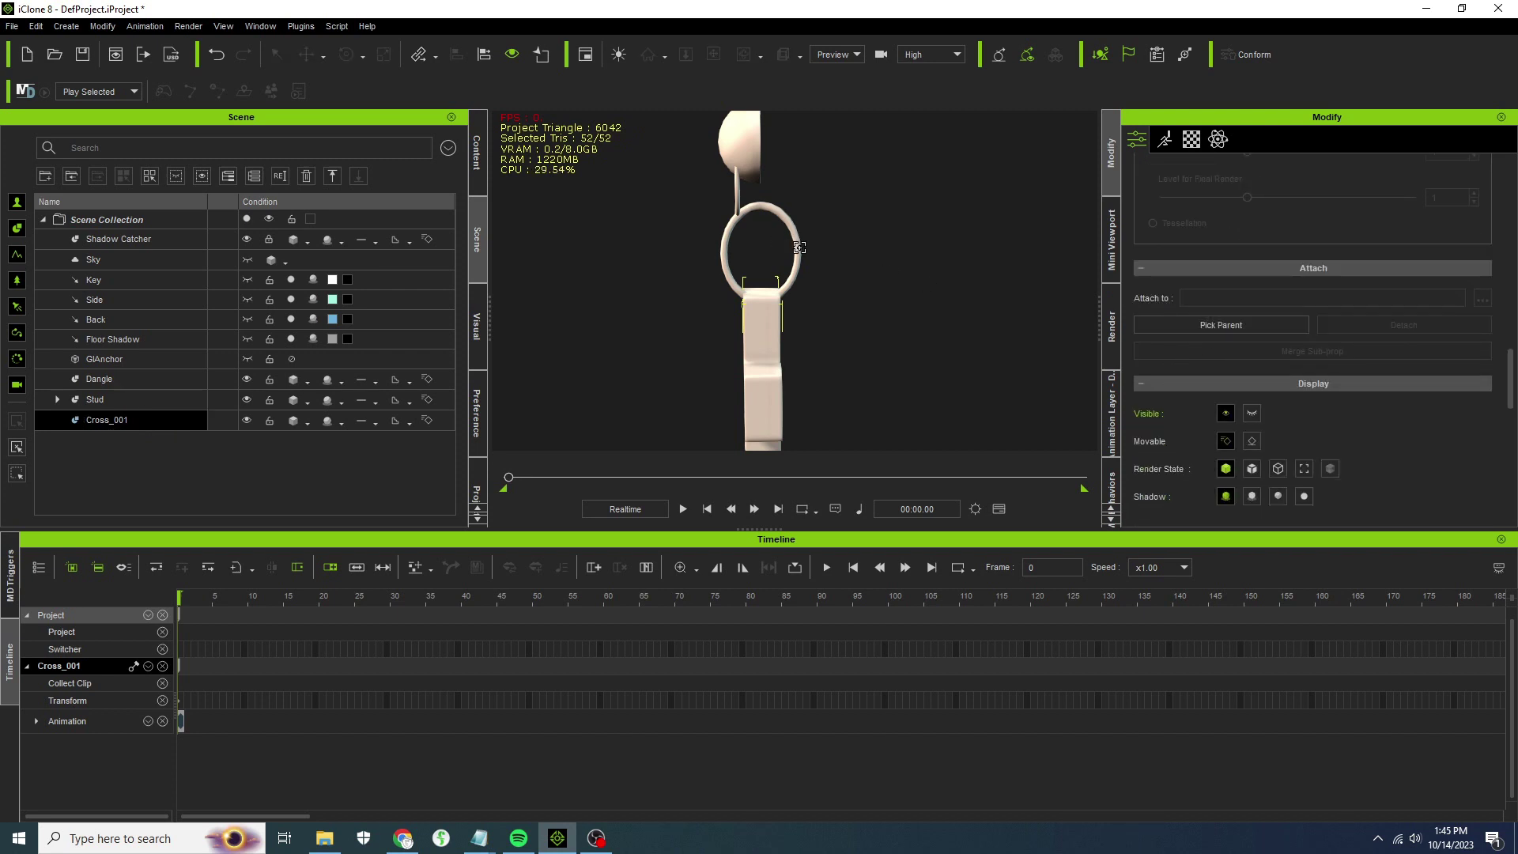
left_click(799, 248)
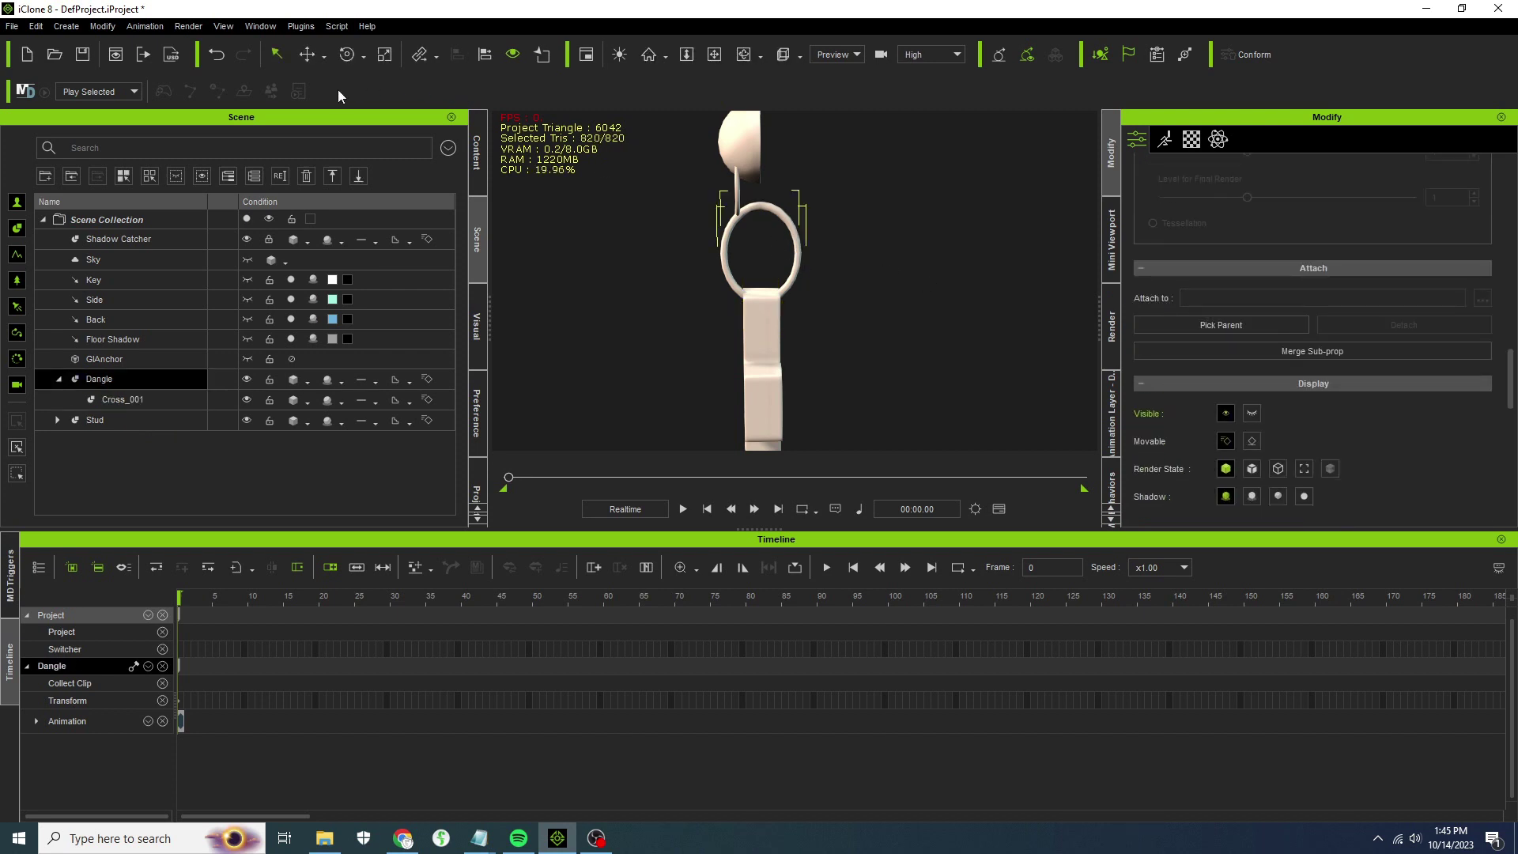
left_click(323, 56)
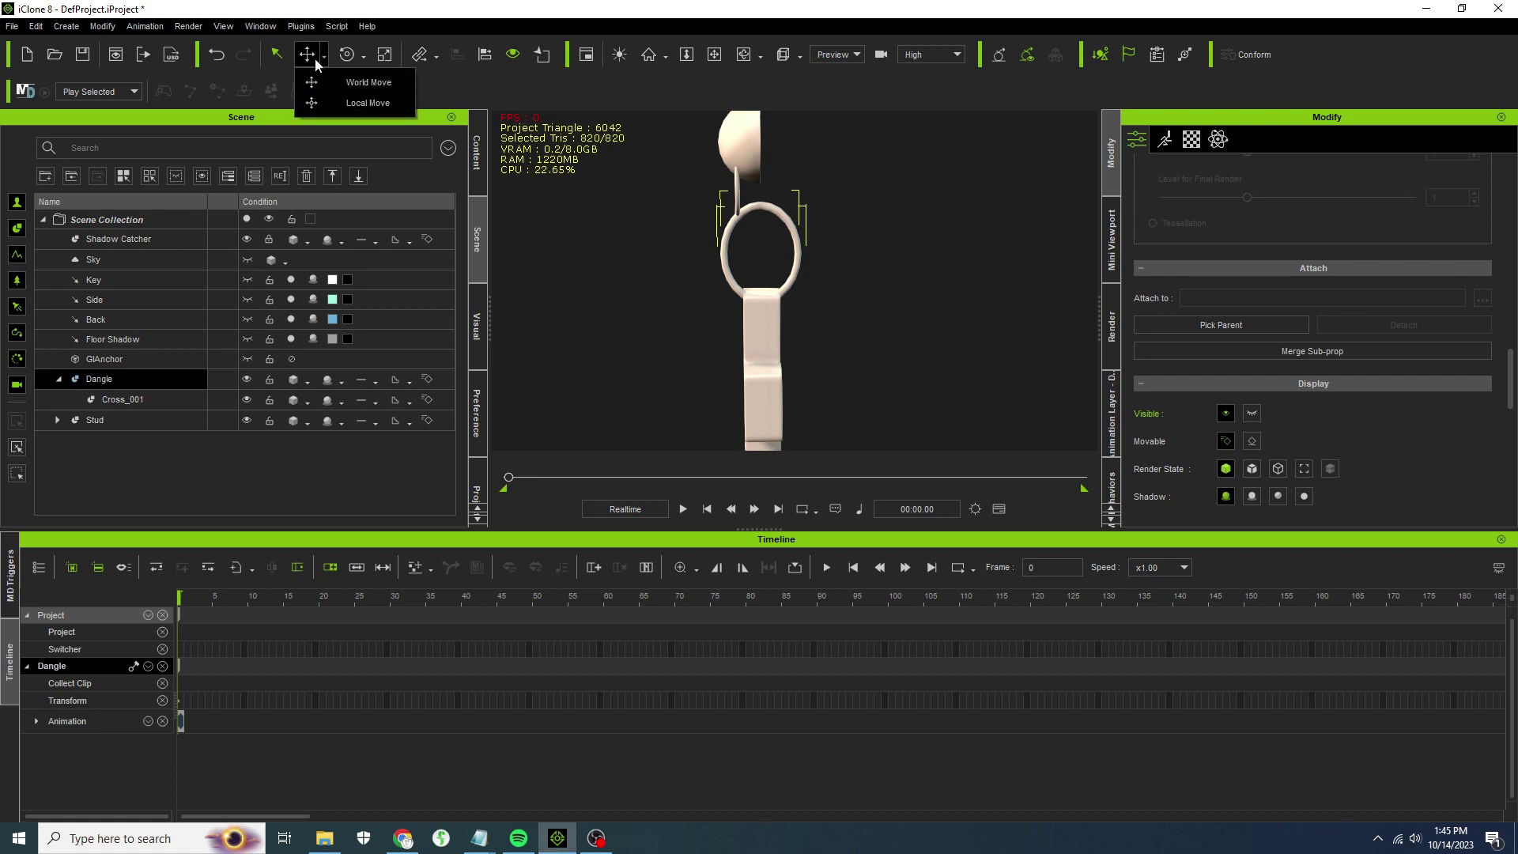
left_click(372, 83)
left_click(310, 55)
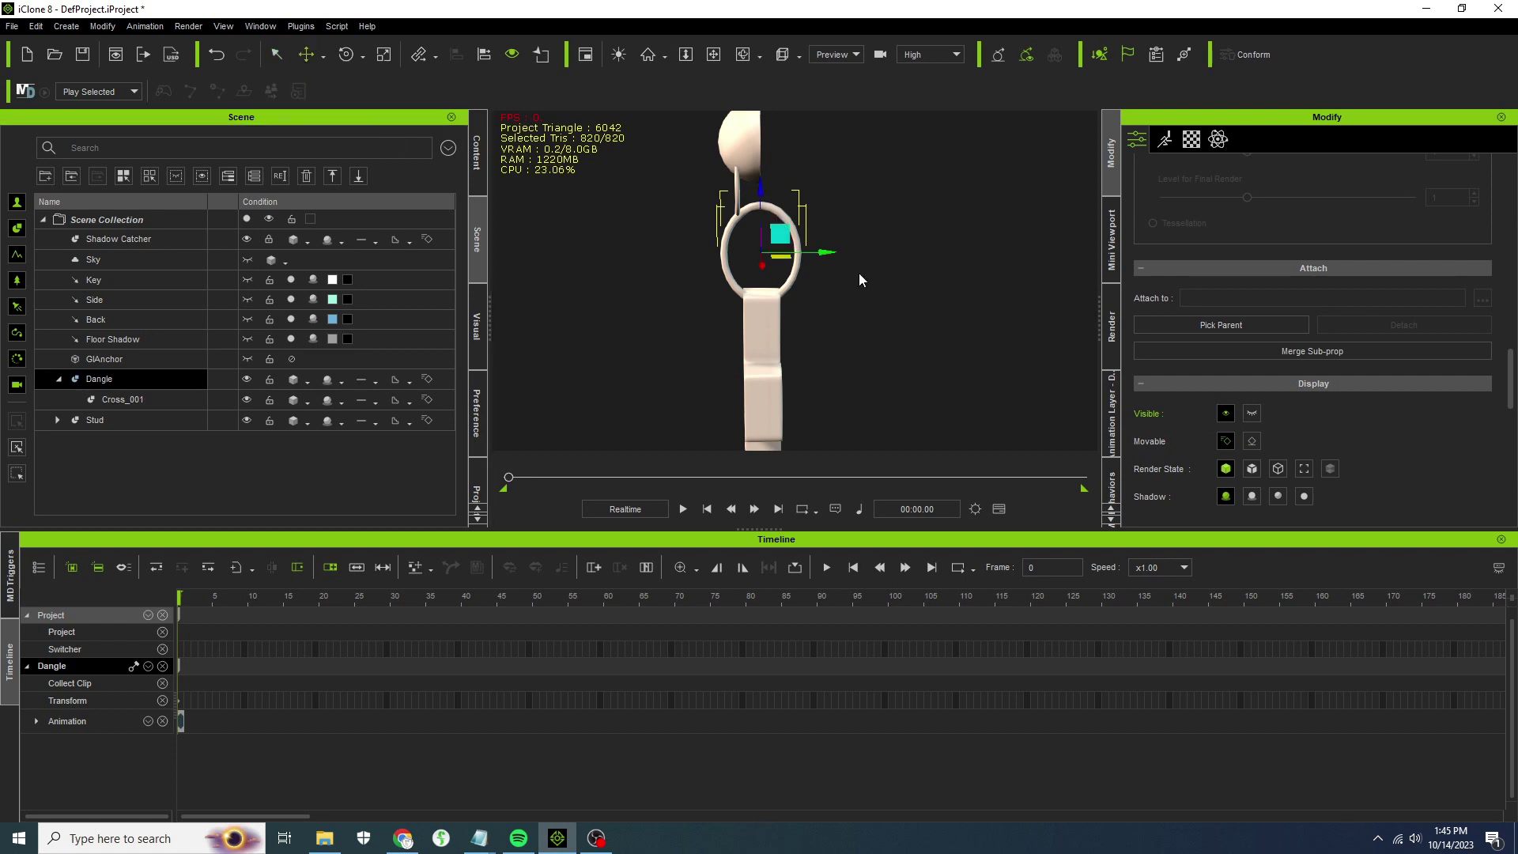
left_click_drag(829, 253, 809, 264)
right_click_drag(778, 279, 844, 278)
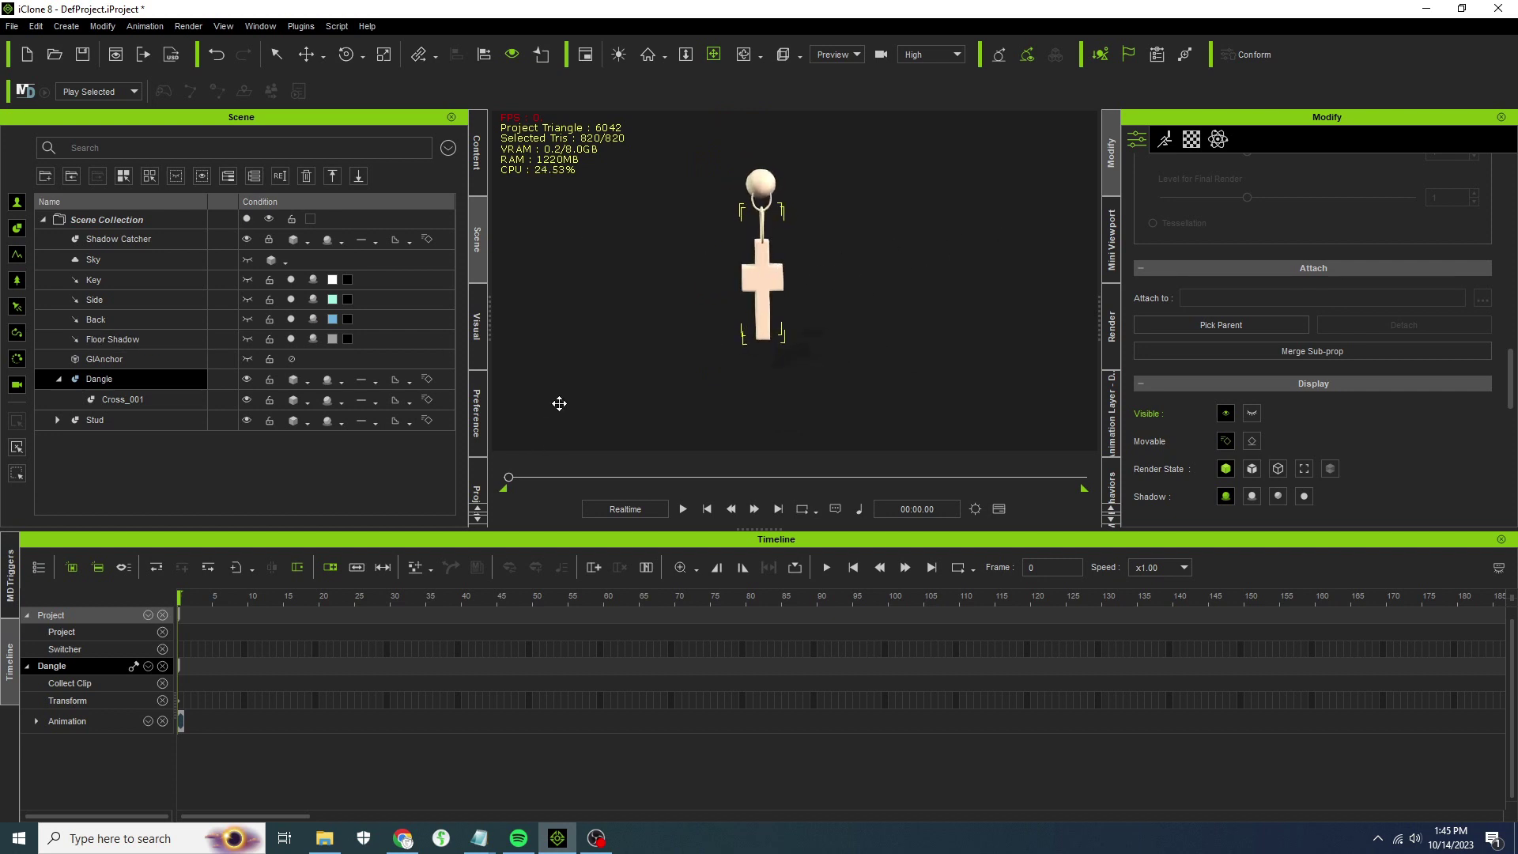
scroll(688, 257, "up", 5)
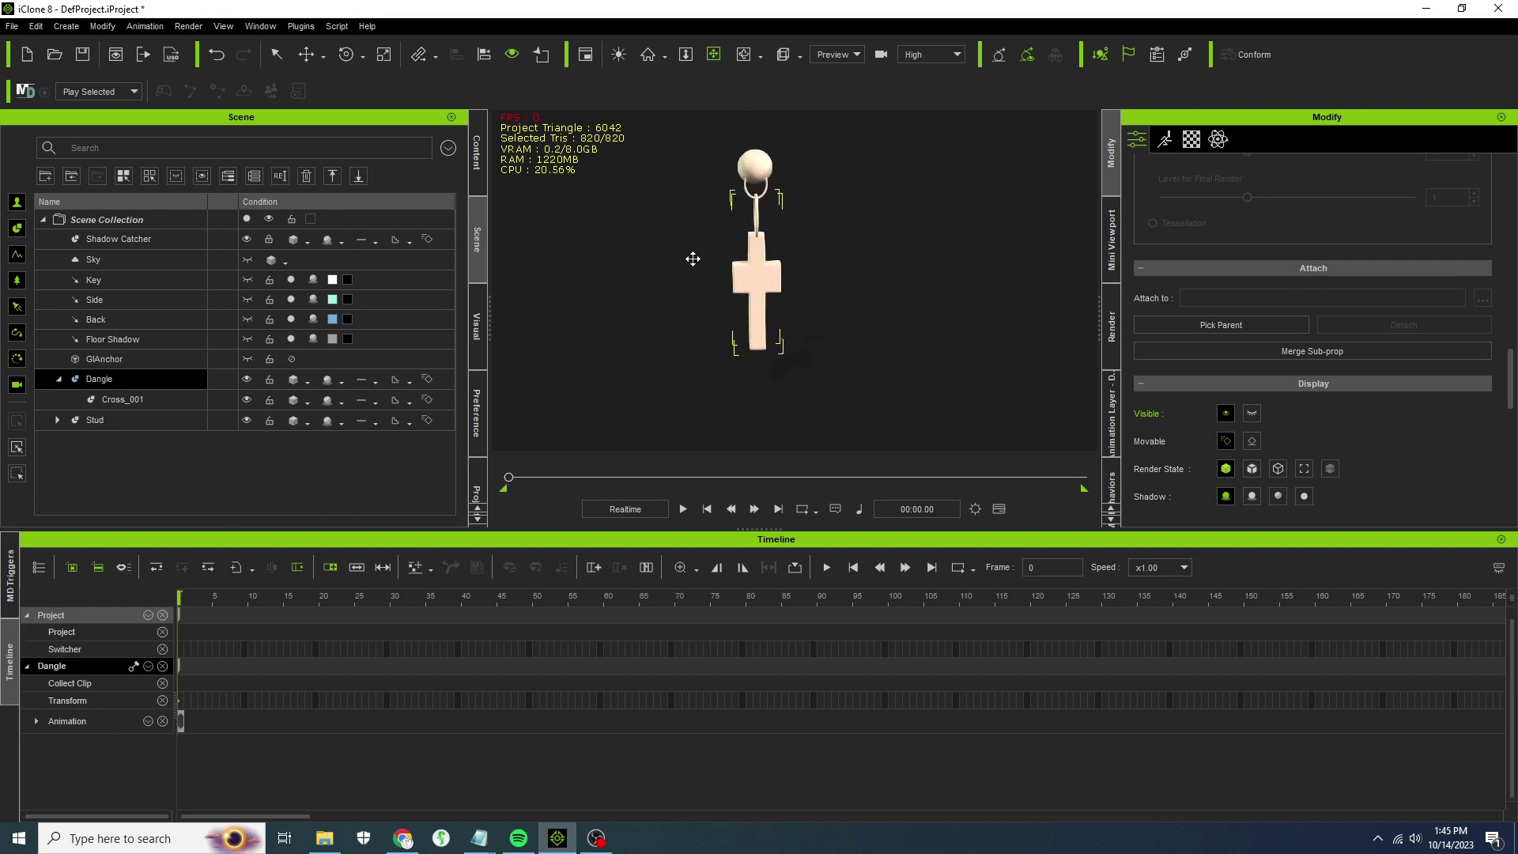
middle_click_drag(688, 326, 798, 330)
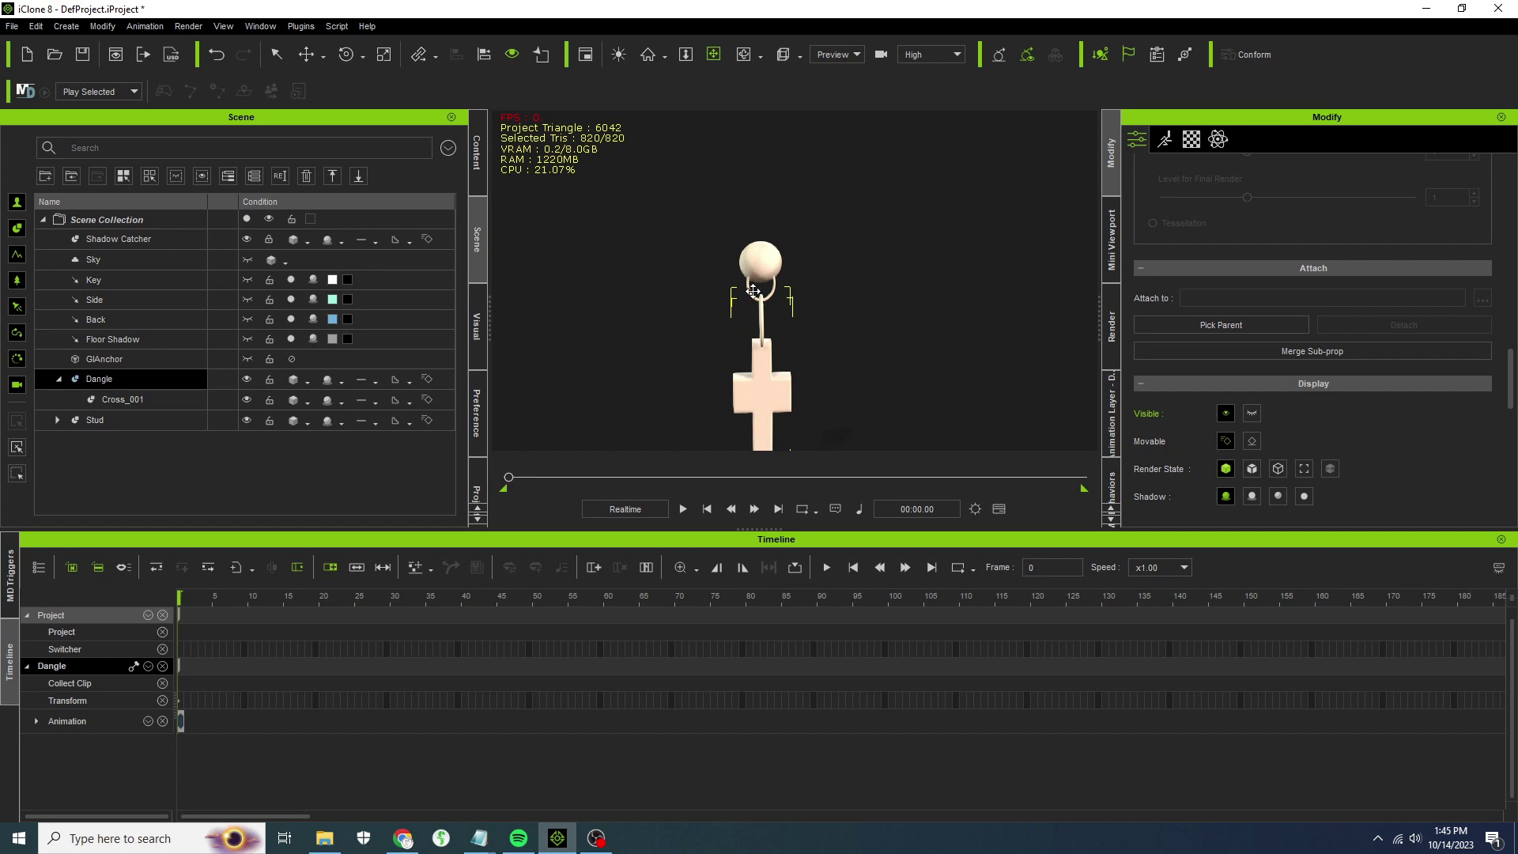
scroll(747, 297, "up", 5)
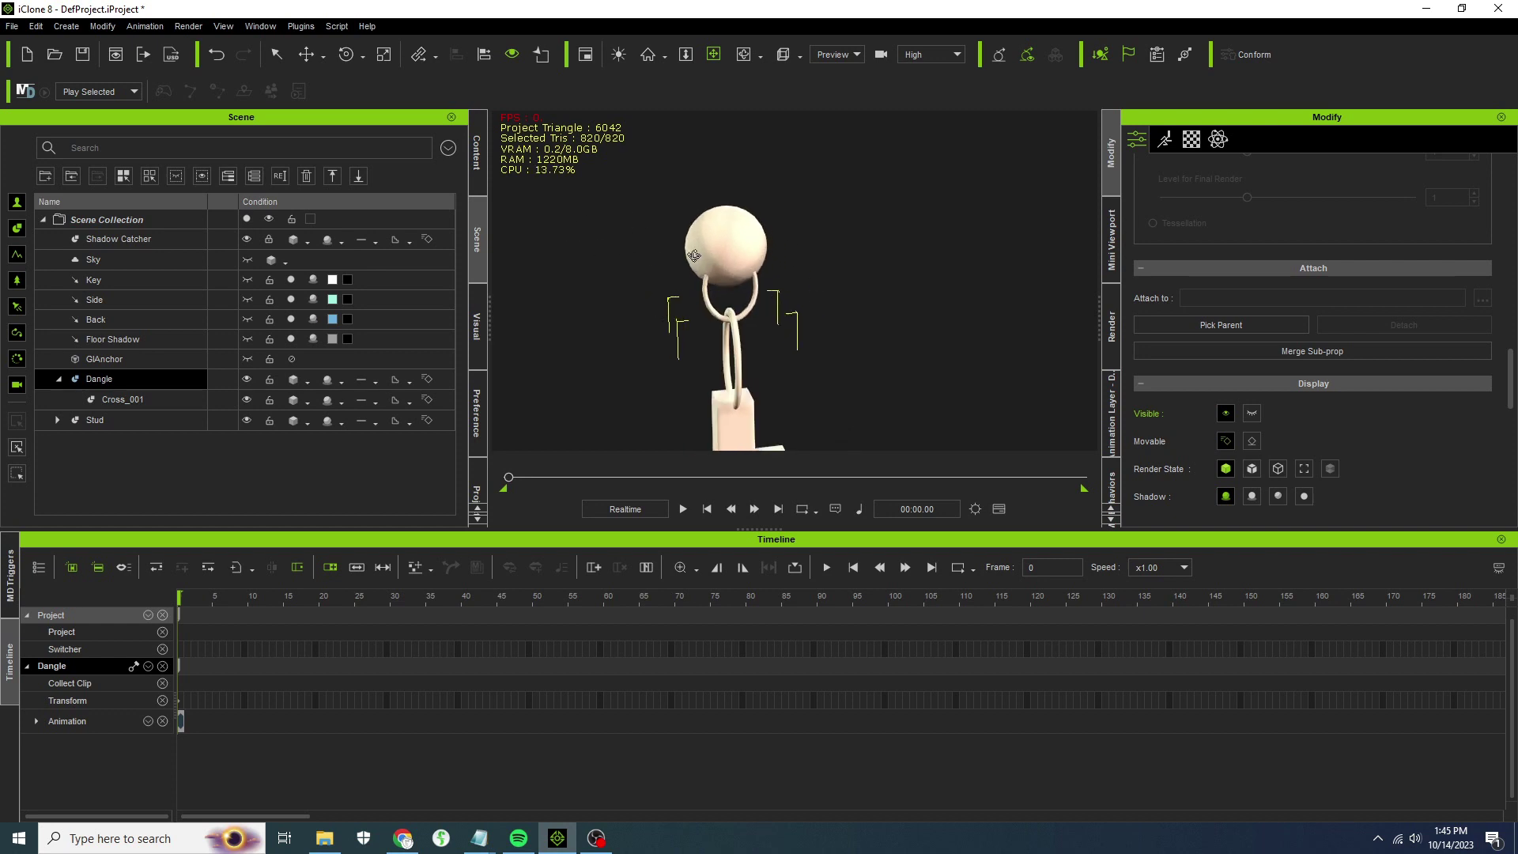
key("z")
scroll(723, 336, "down", 3)
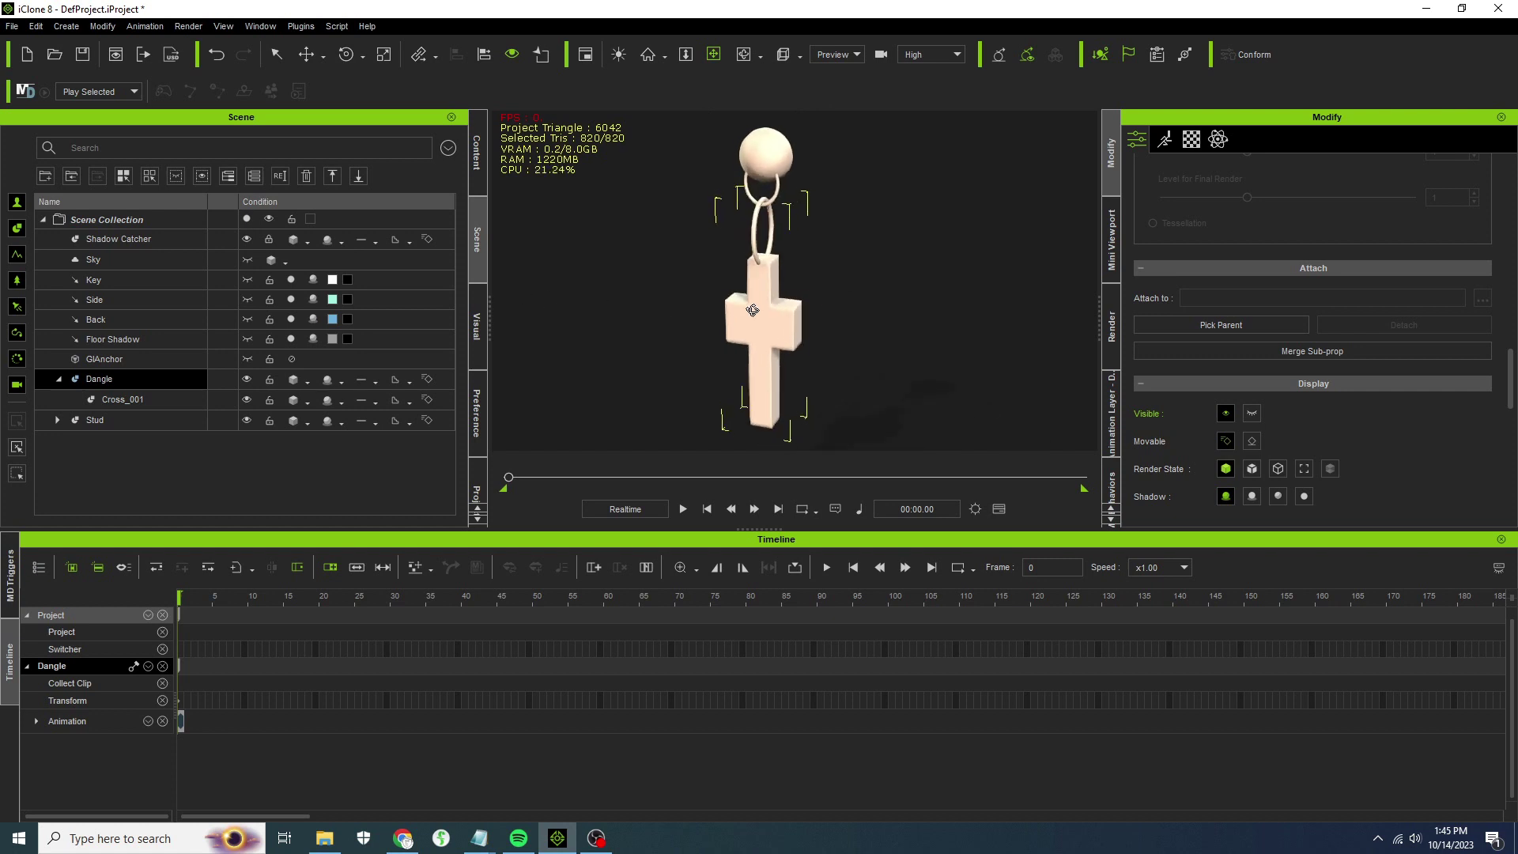
Load the CC4 Camila character from the Actor content library into the scene.
left_click(477, 158)
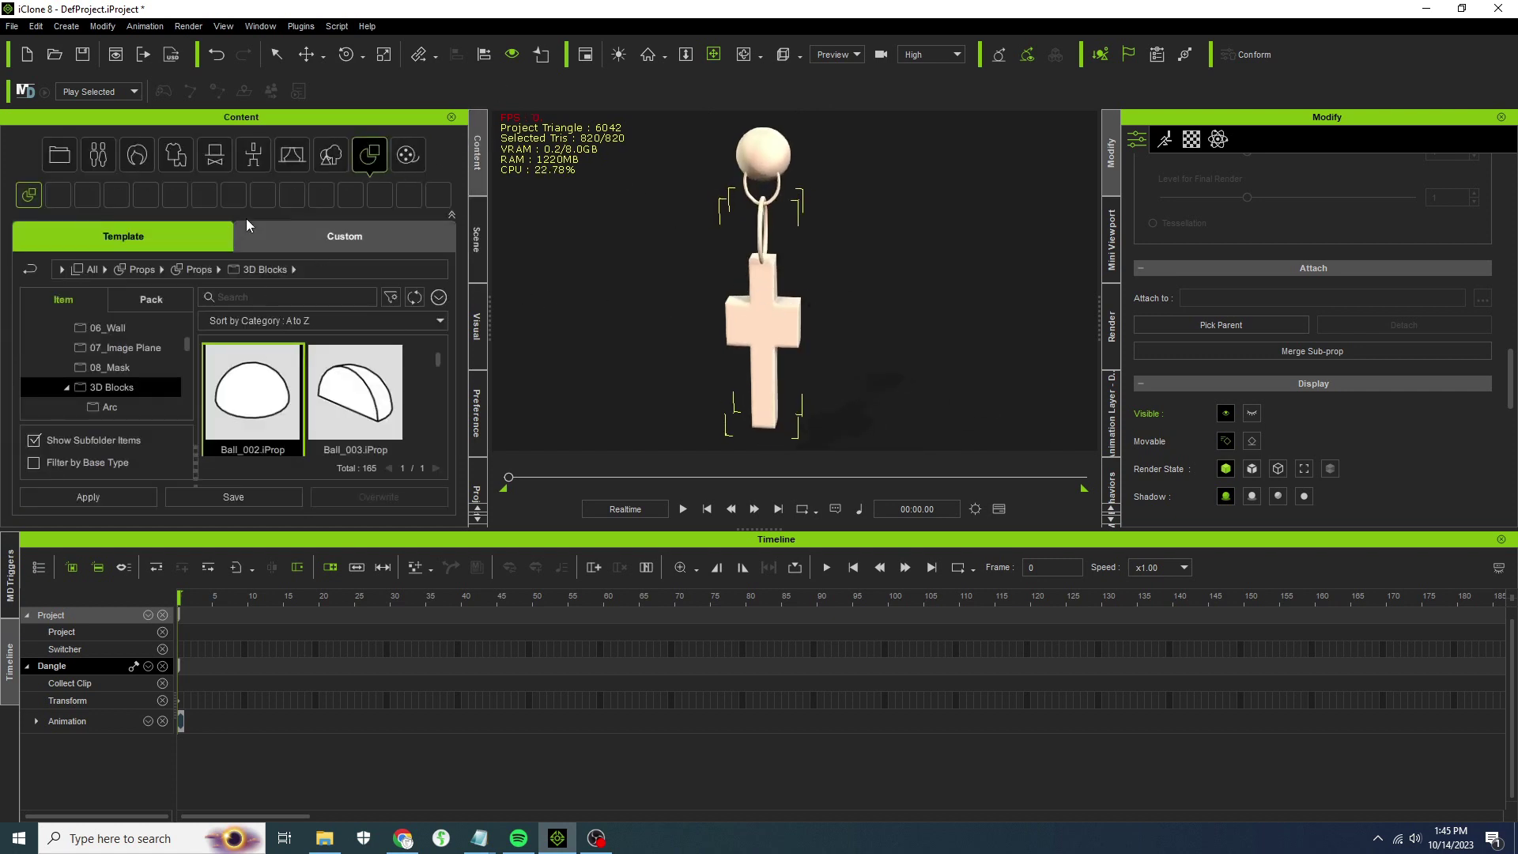
left_click(97, 160)
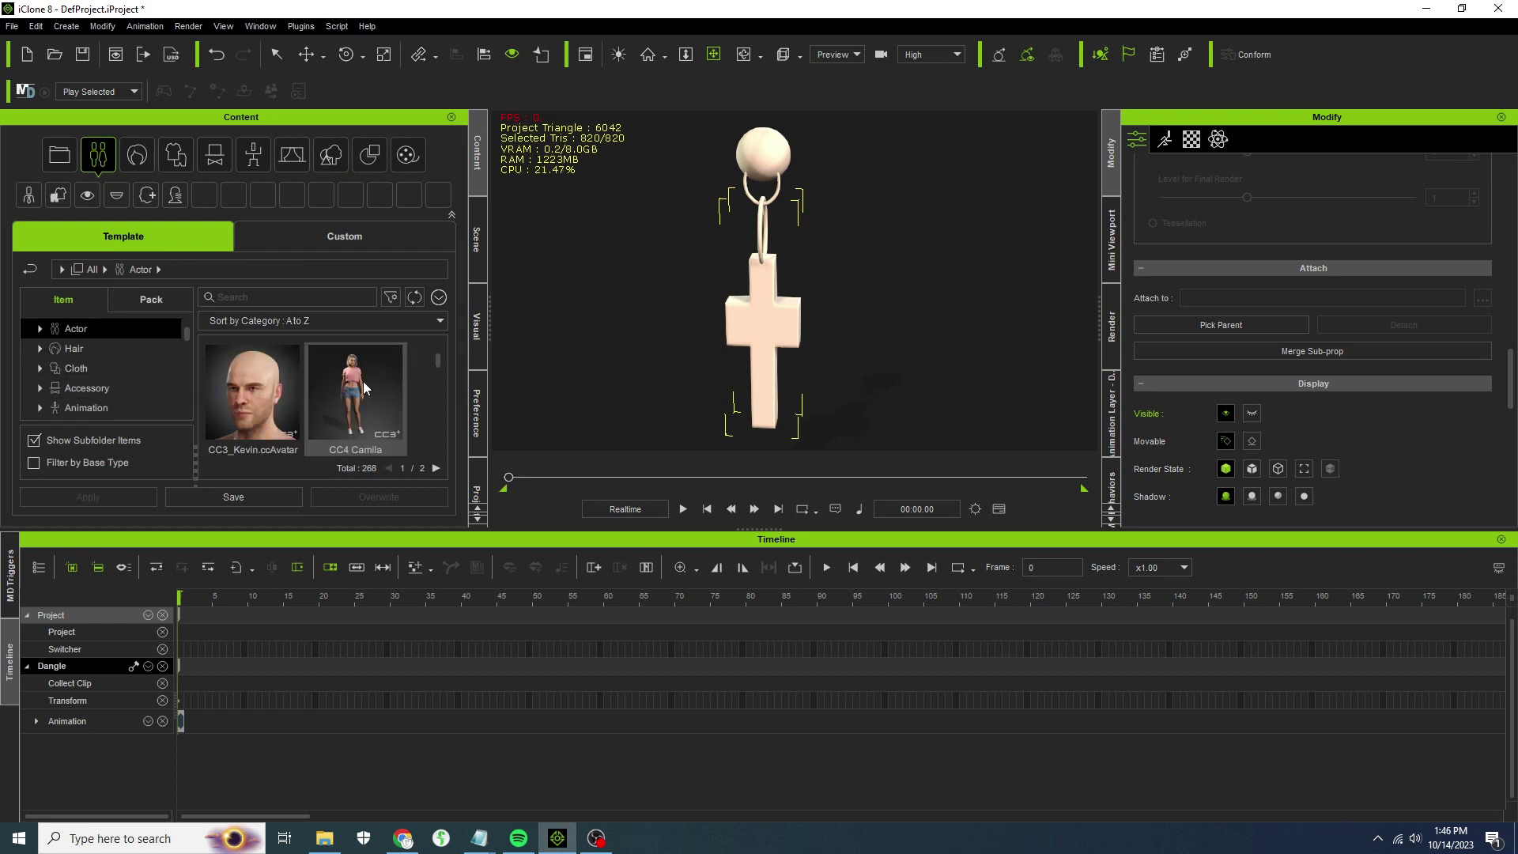
double_click(363, 382)
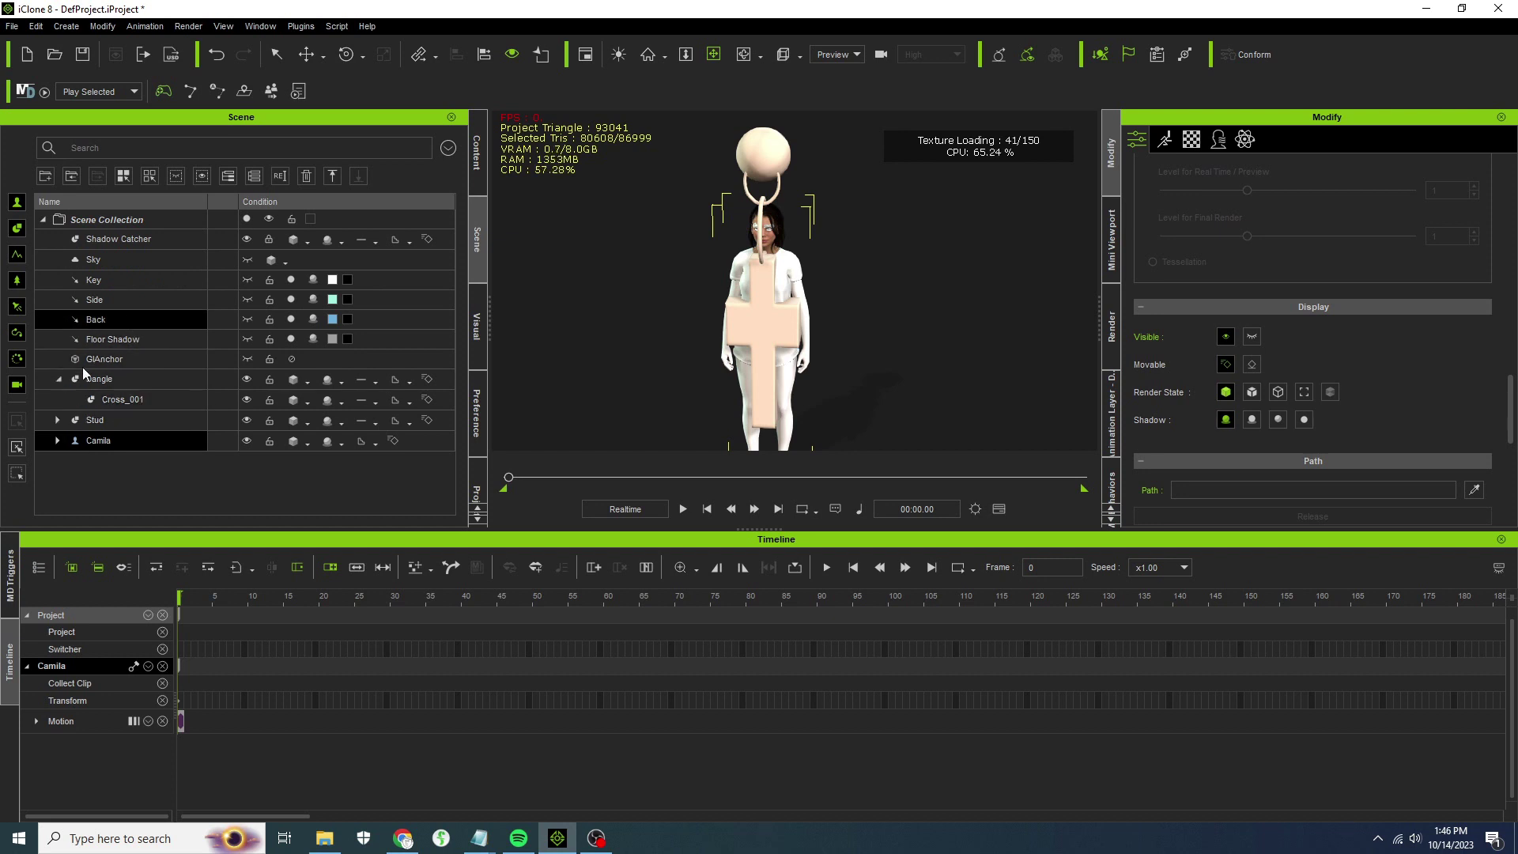
Delete Camila's Side part wavy hair from her Scene tree entry.
left_click(57, 440)
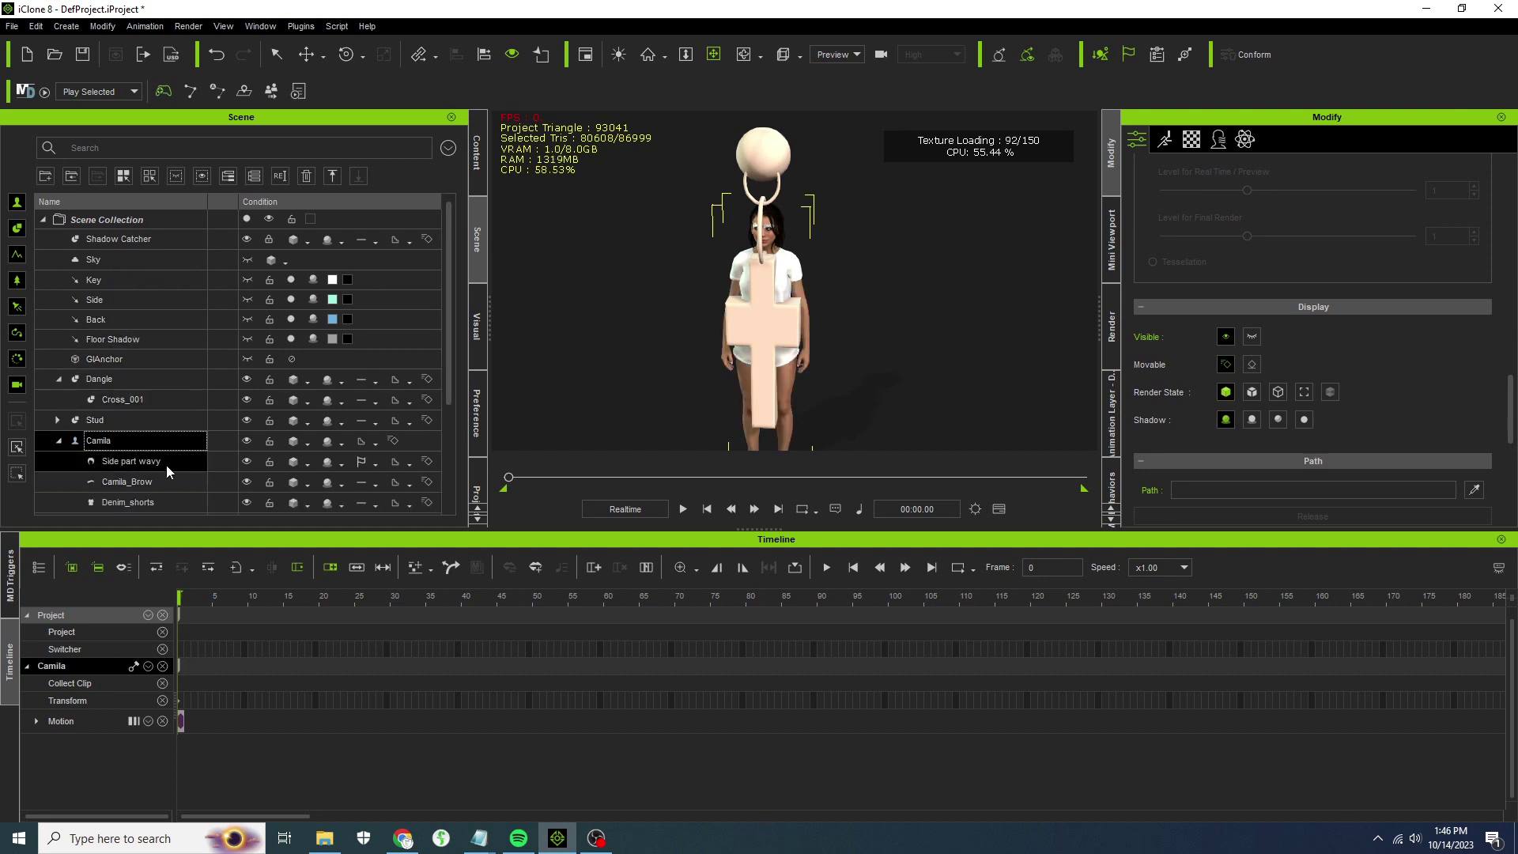
left_click(168, 462)
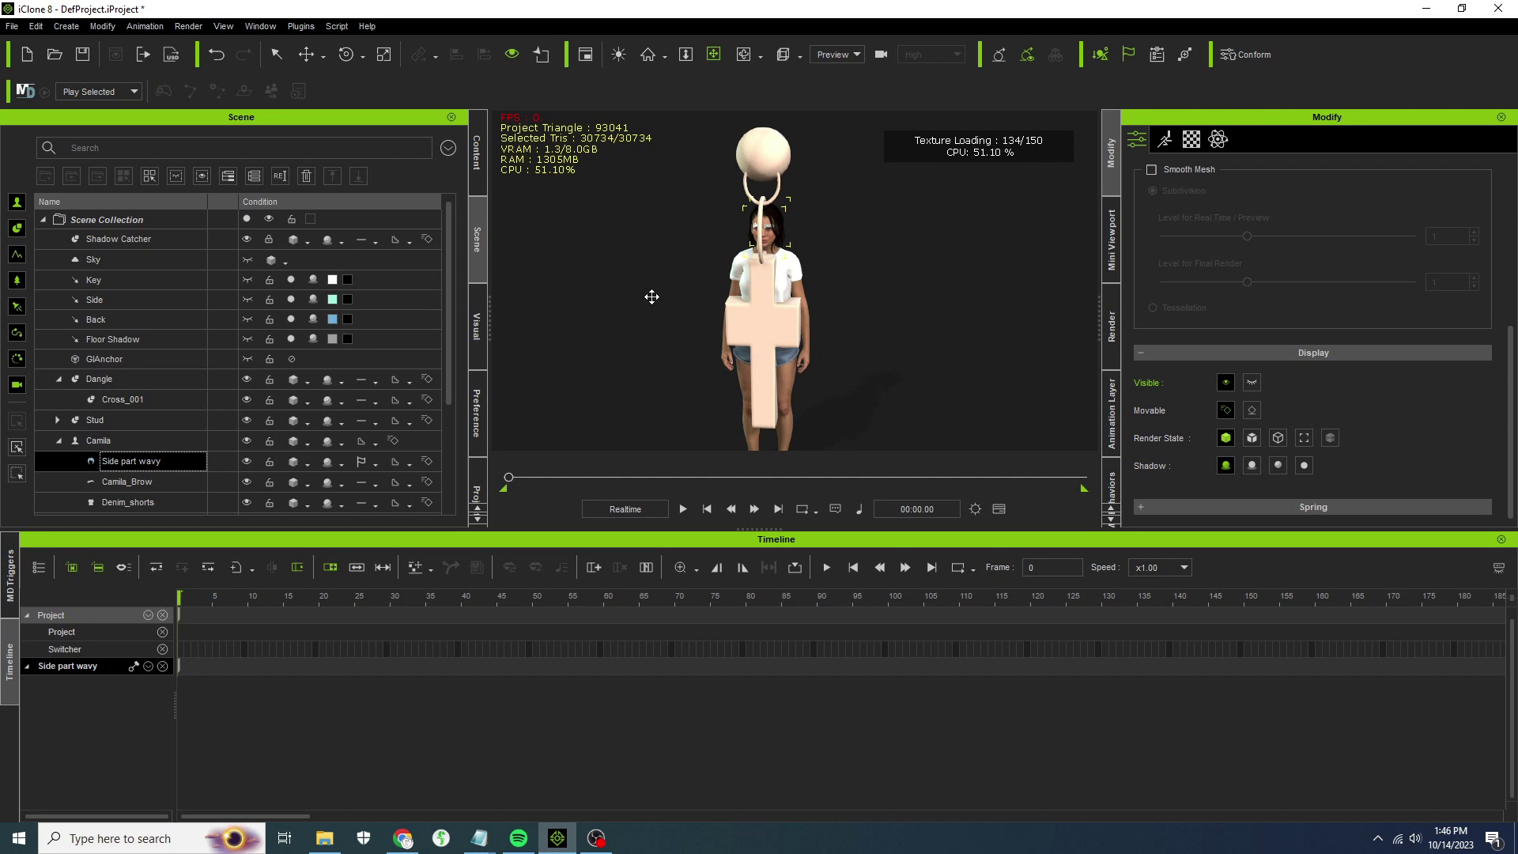
key("Delete")
scroll(781, 264, "up", 2)
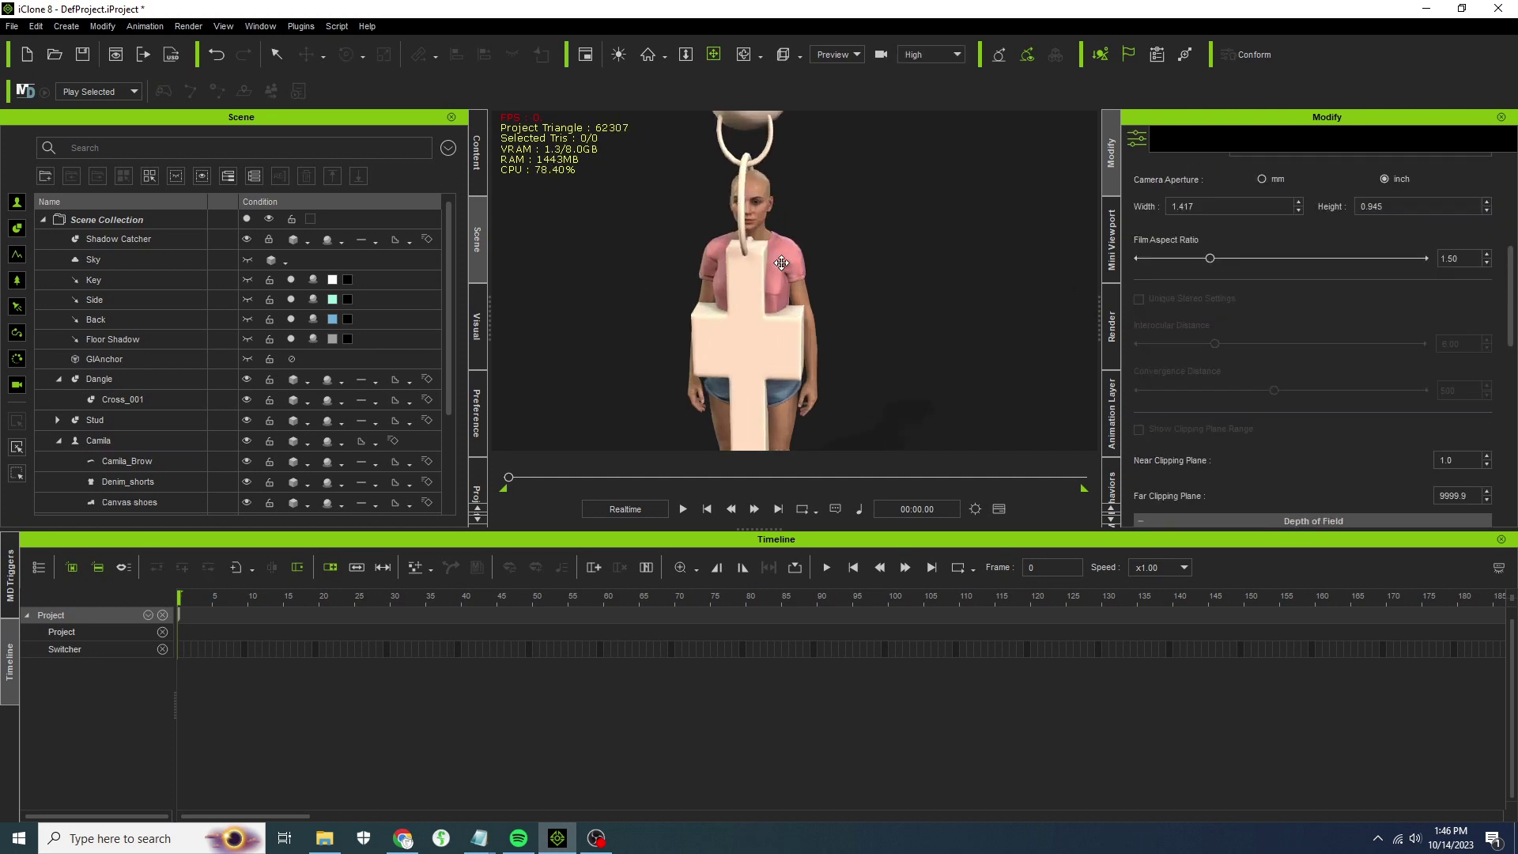
scroll(781, 264, "up", 1)
left_click(127, 420)
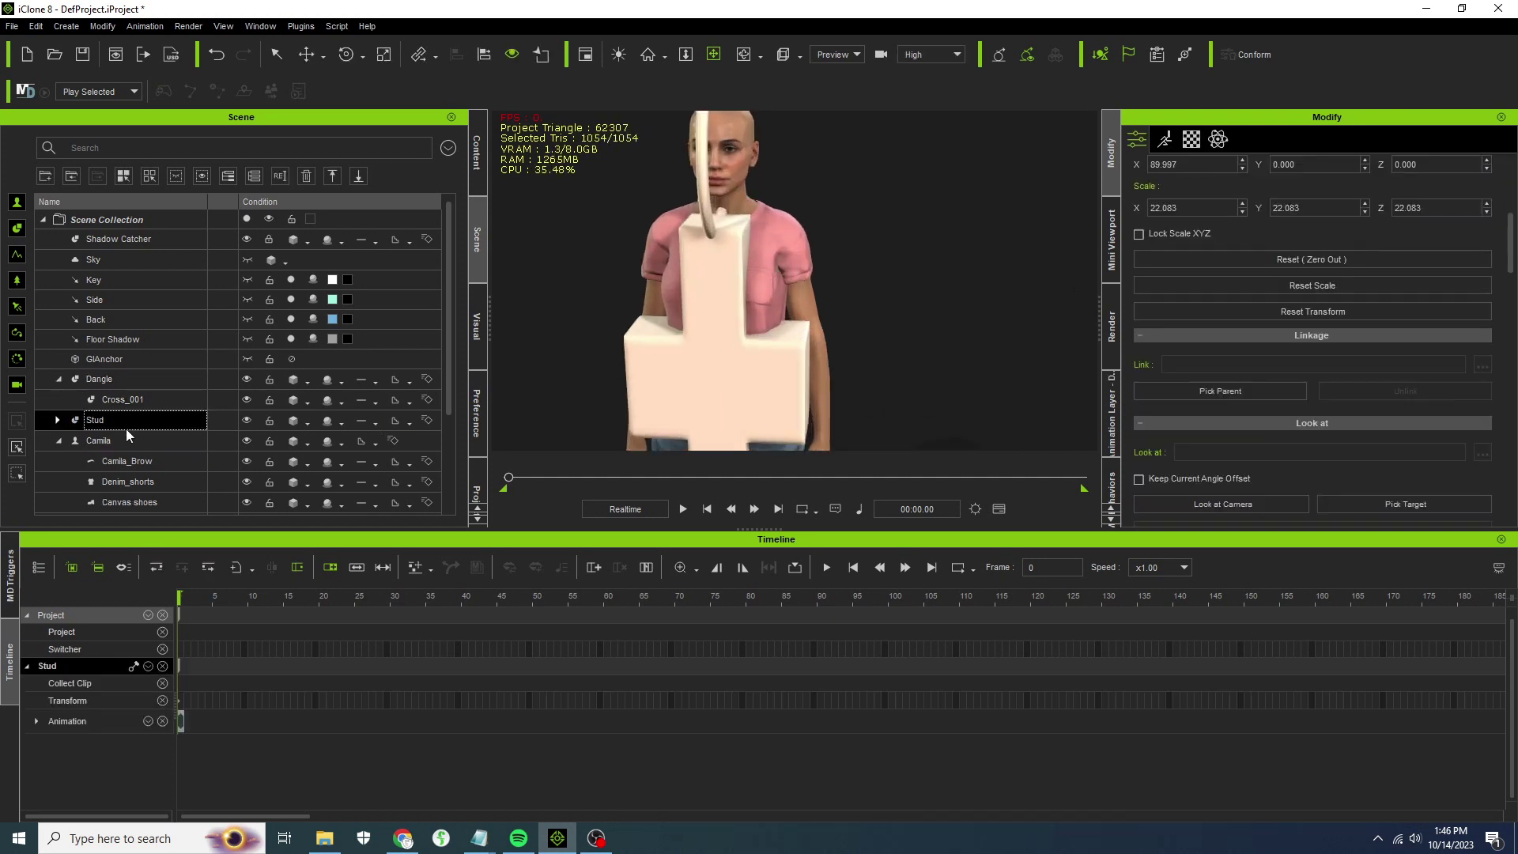
Make the Stud ball the parent of the Dangle cross pendant.
left_click(150, 381)
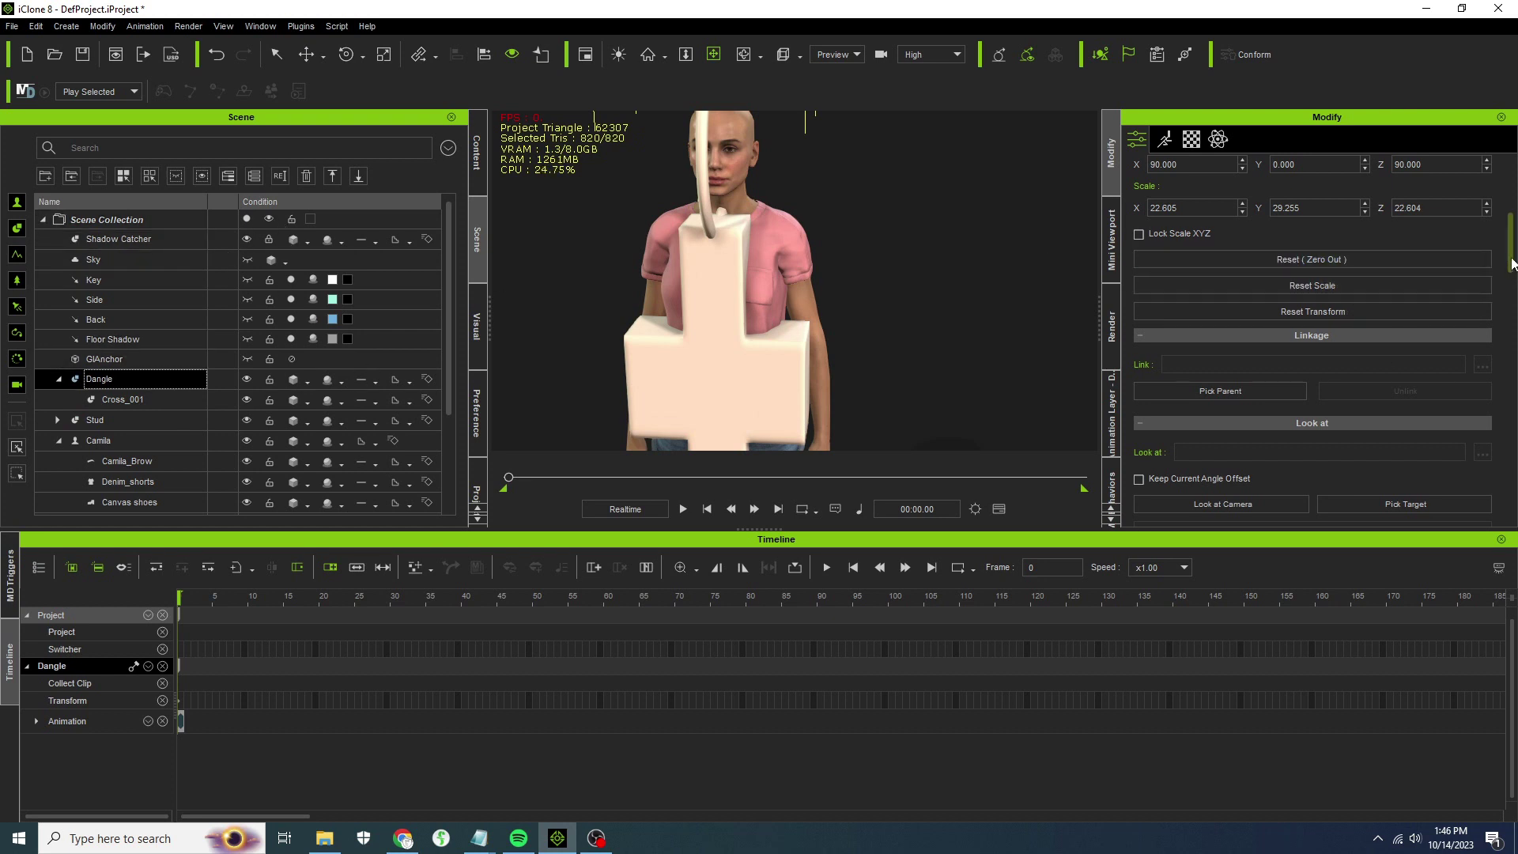
scroll(1512, 263, "down", 3)
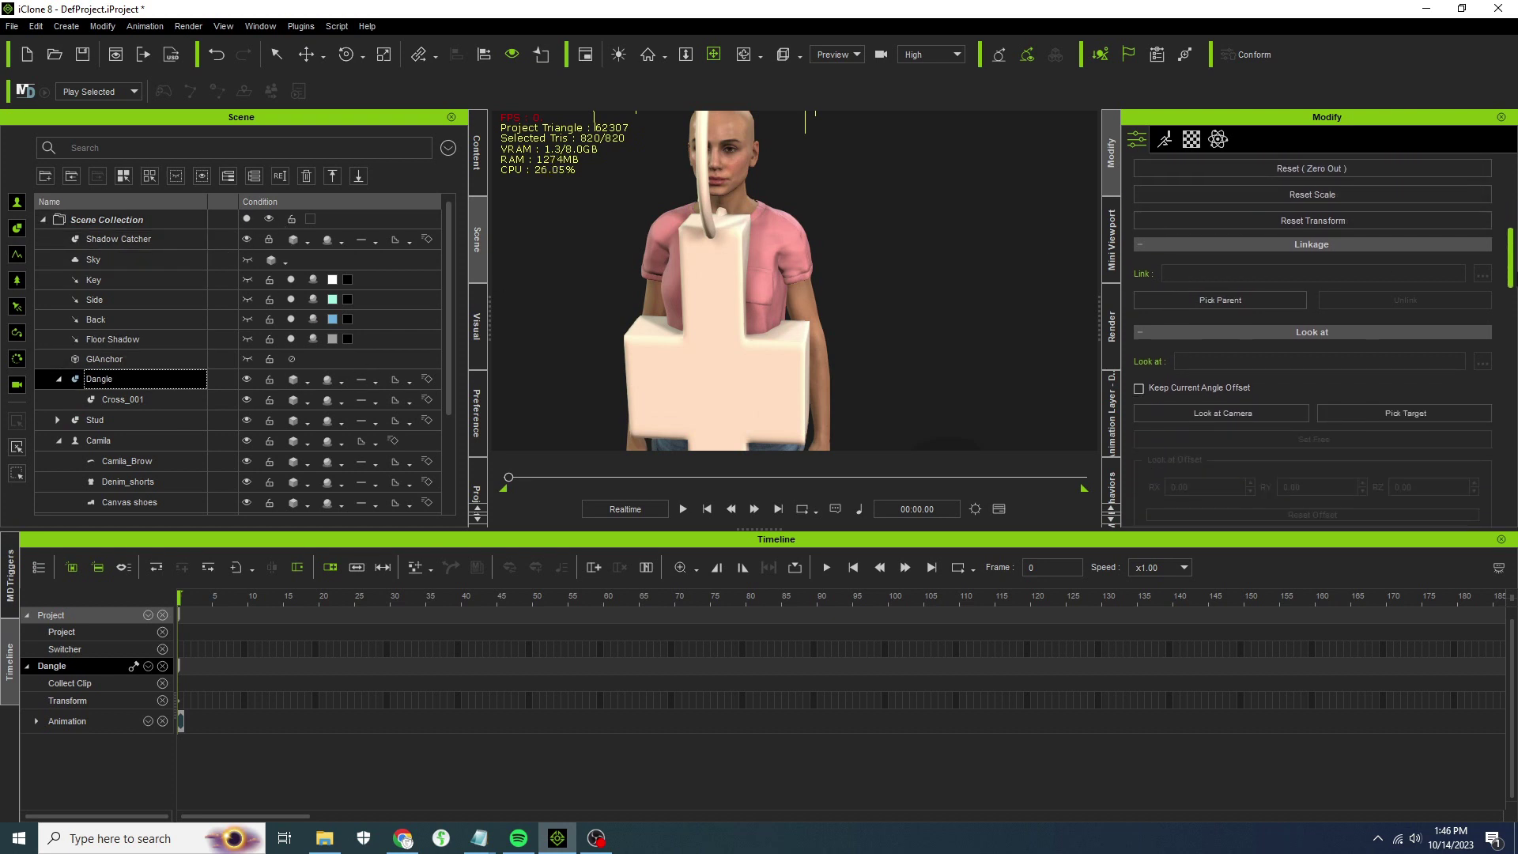
scroll(1312, 342, "down", 1)
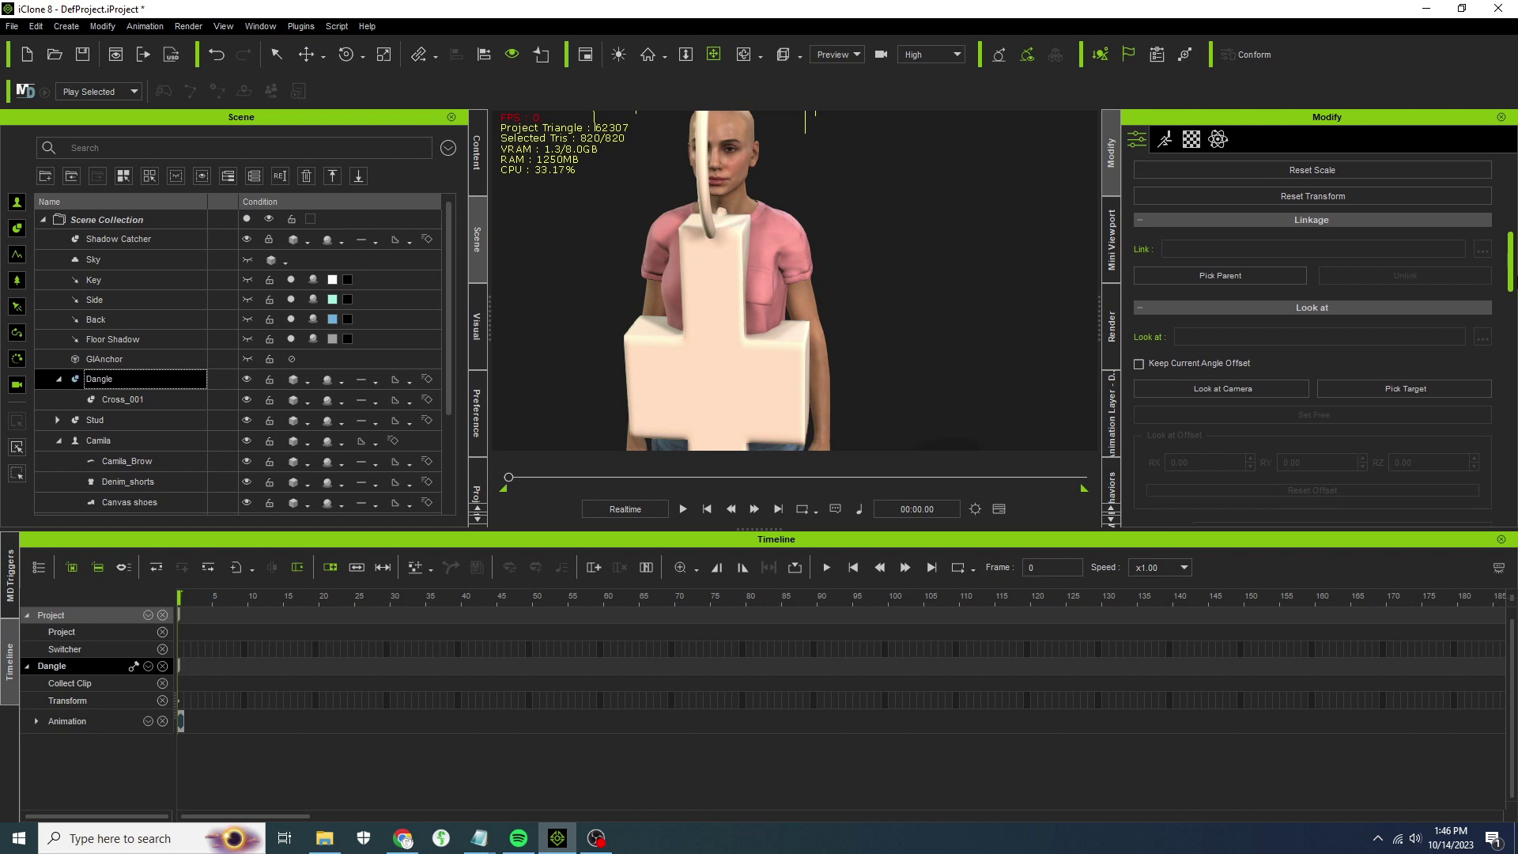
scroll(1506, 369, "down", 10)
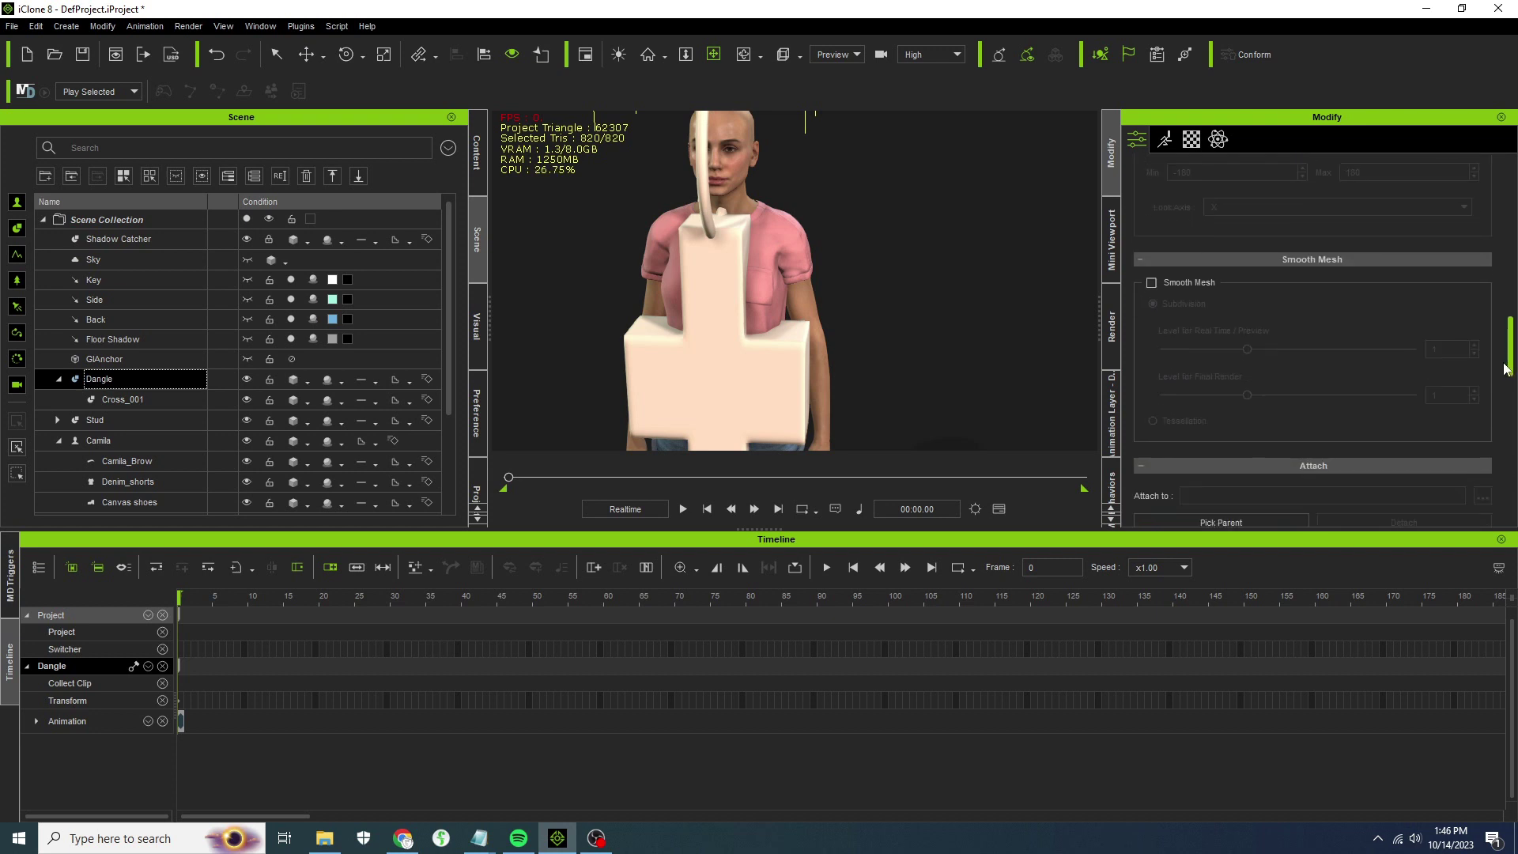
scroll(1506, 370, "down", 3)
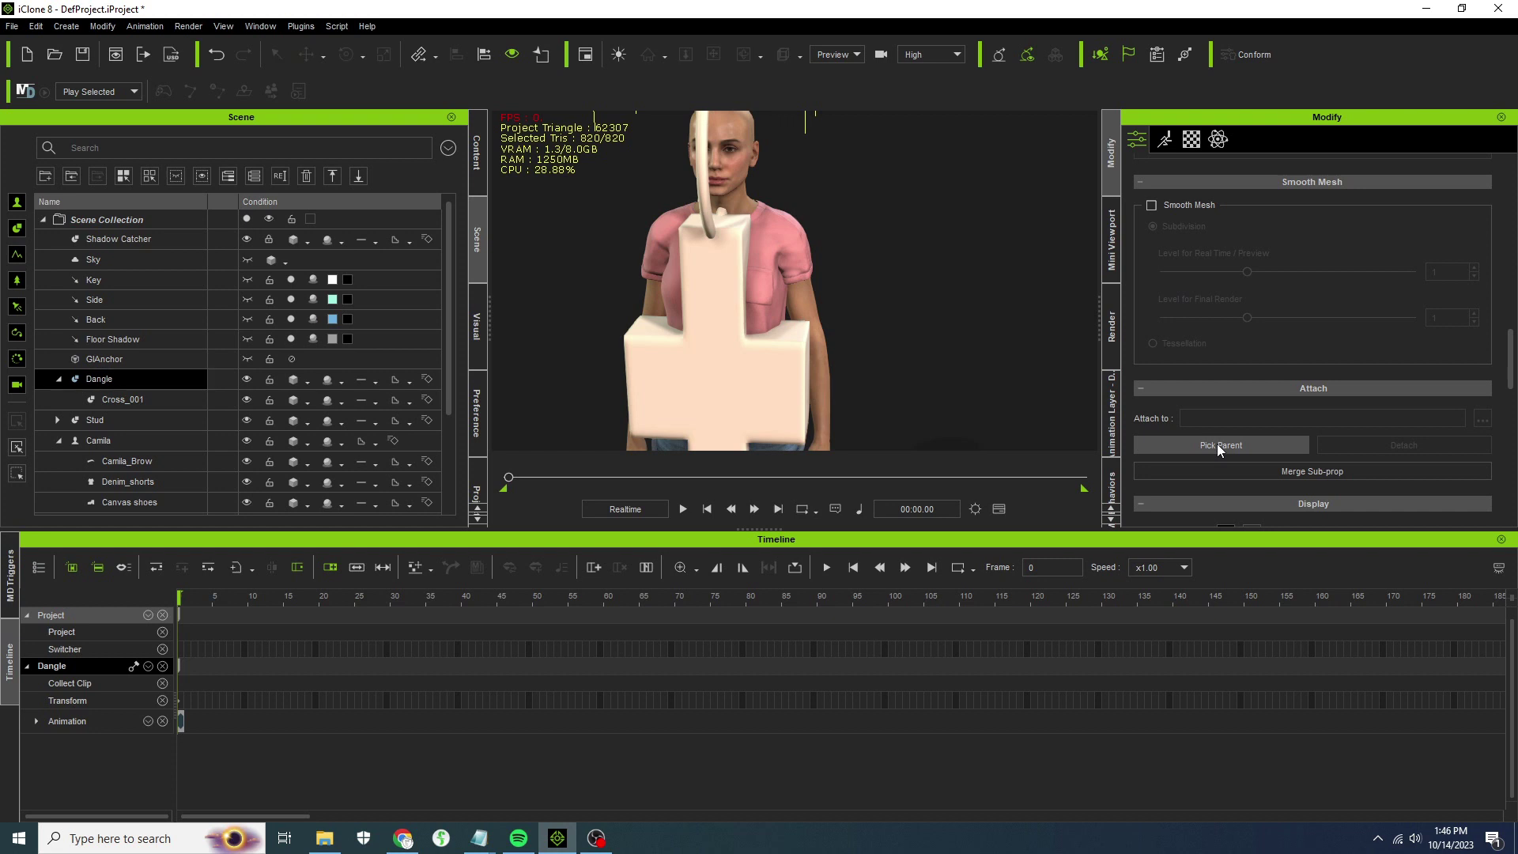
left_click(1221, 445)
scroll(776, 173, "down", 2)
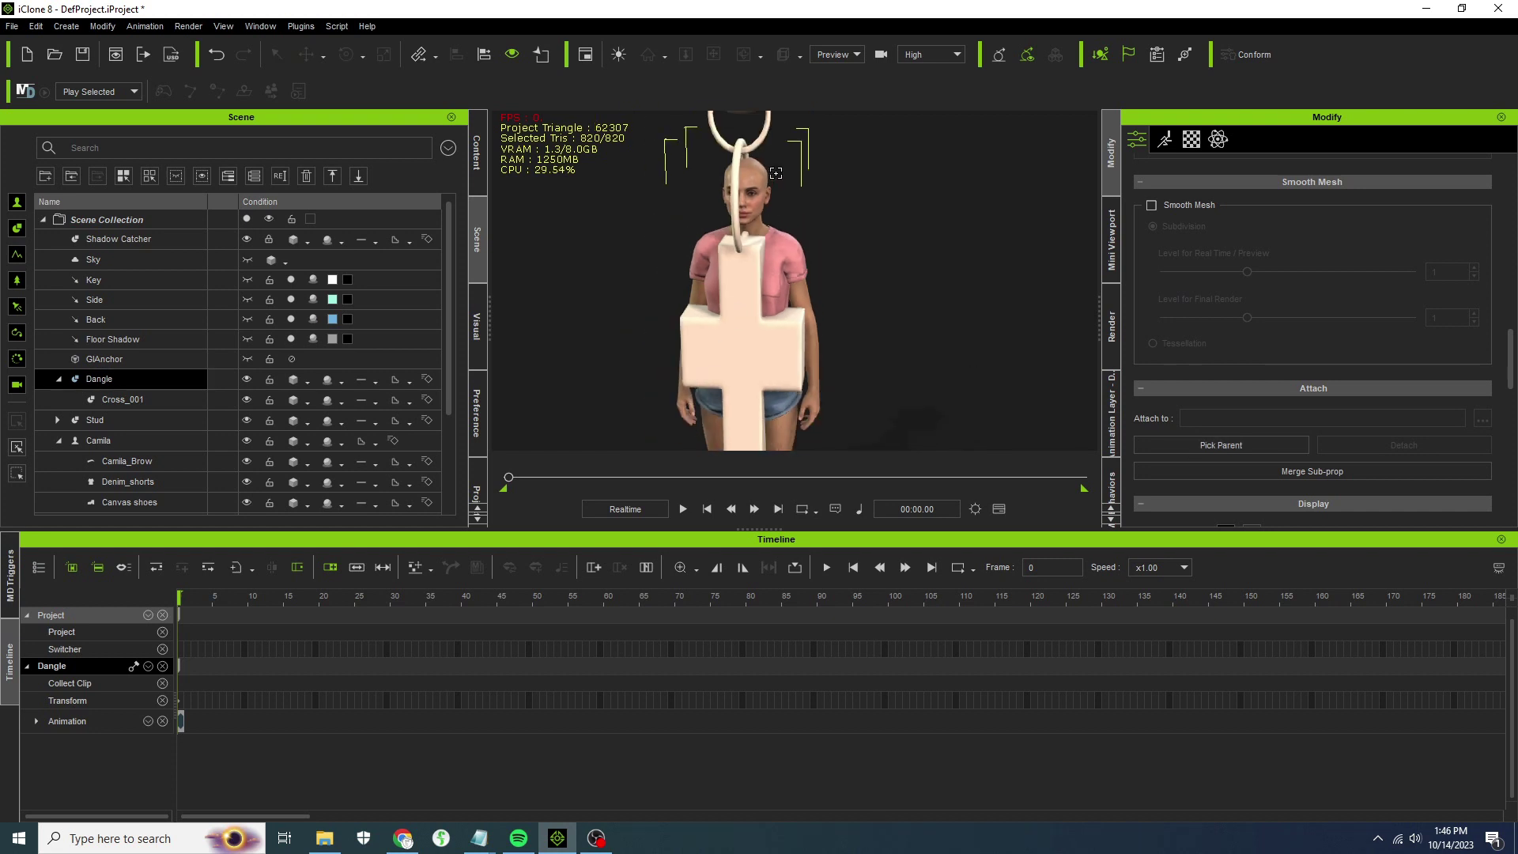
scroll(776, 172, "down", 1)
left_click(755, 126)
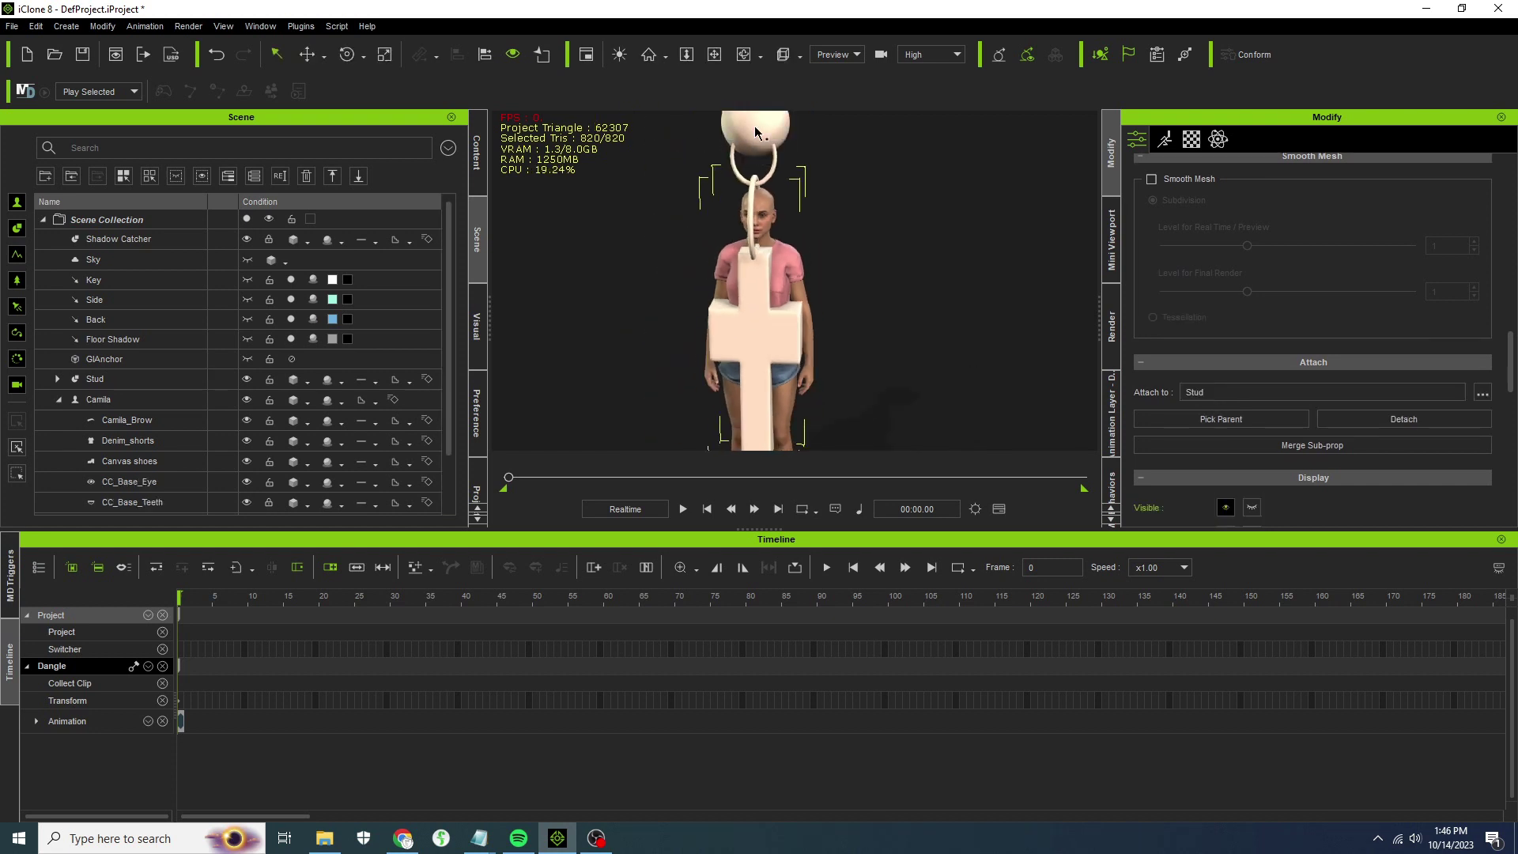
left_click(754, 126)
Scale the Stud ball and its attached cross down to earring size and check the hierarchy.
left_click(385, 54)
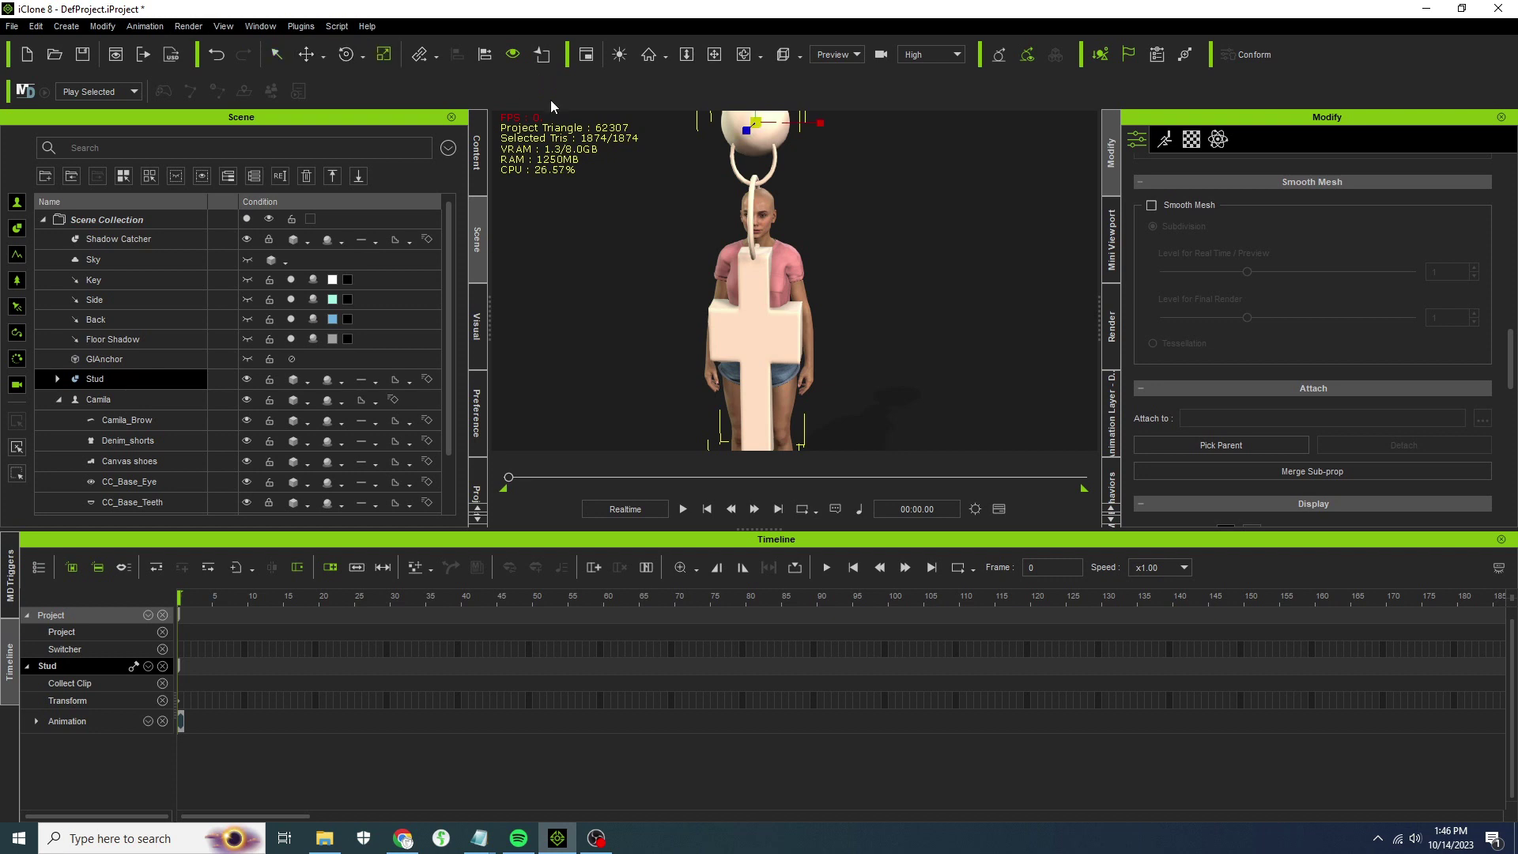
left_click_drag(756, 121, 593, 312)
middle_click_drag(850, 239, 835, 359)
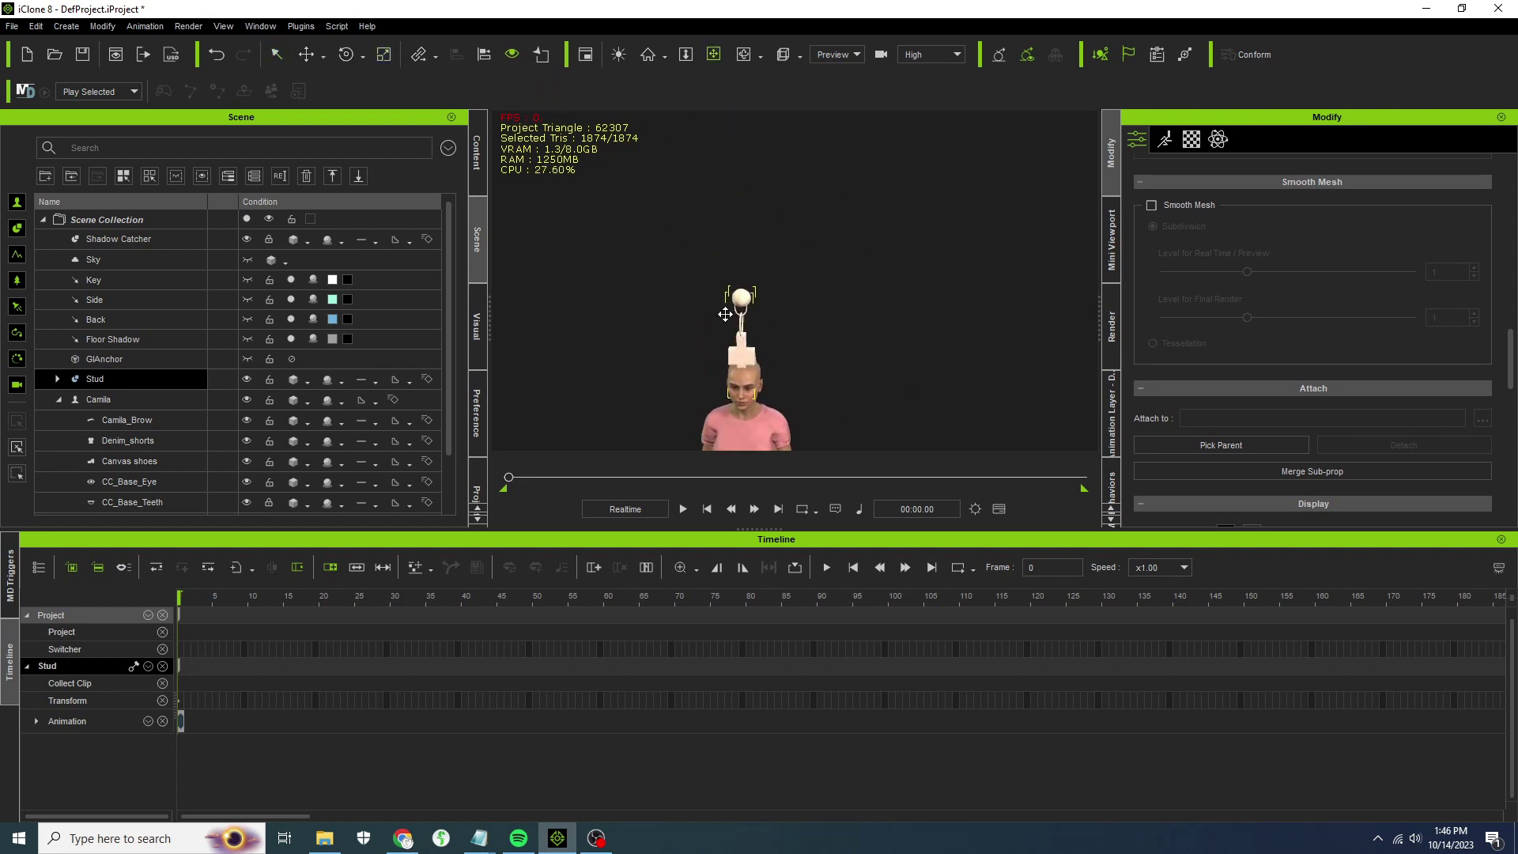
scroll(802, 411, "up", 3)
scroll(801, 413, "up", 2)
middle_click_drag(742, 400, 975, 213)
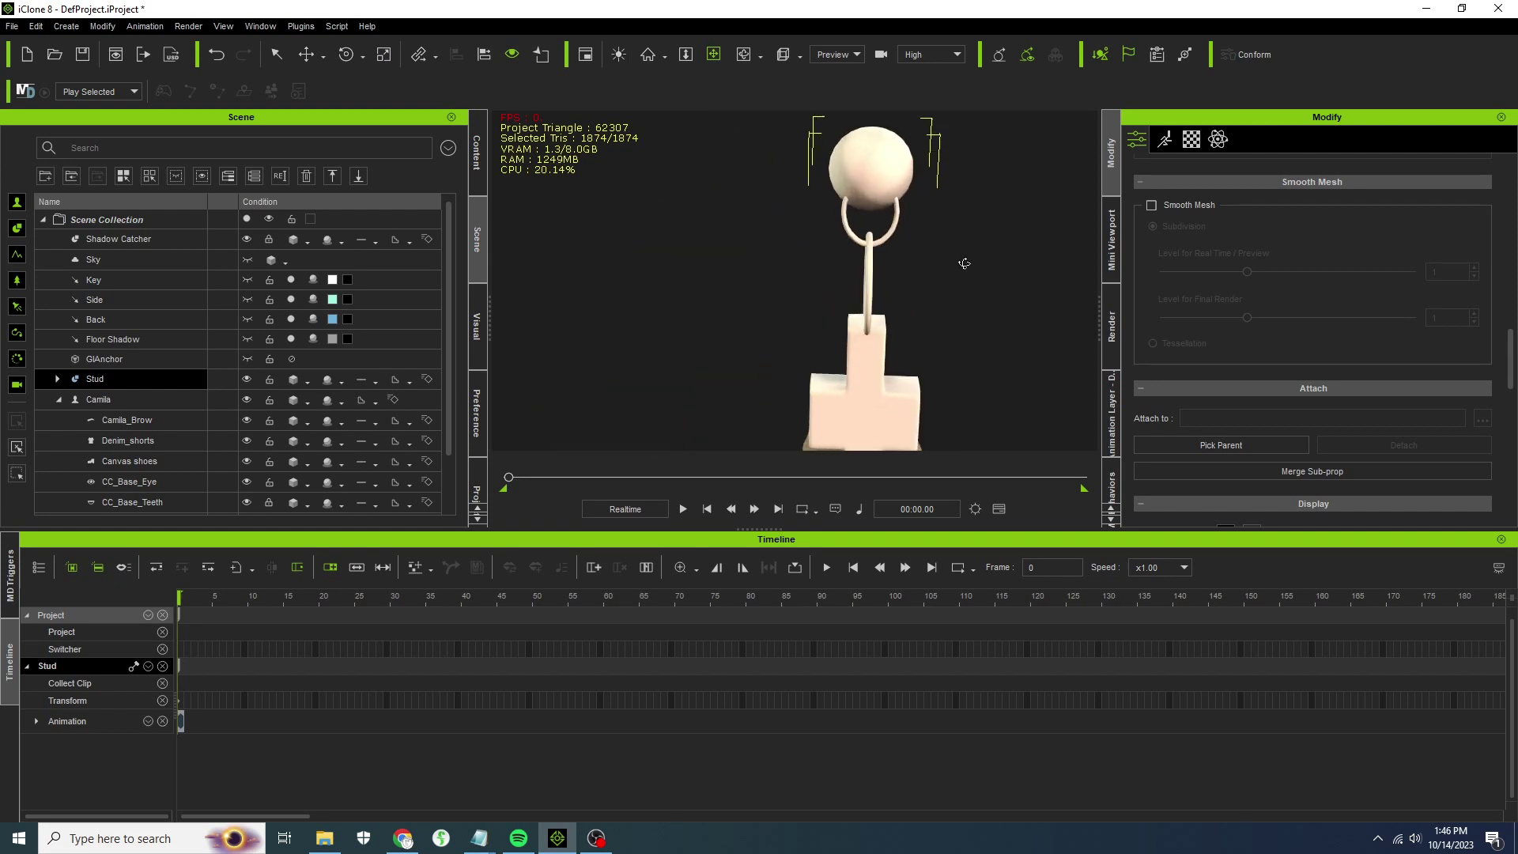
left_click(57, 381)
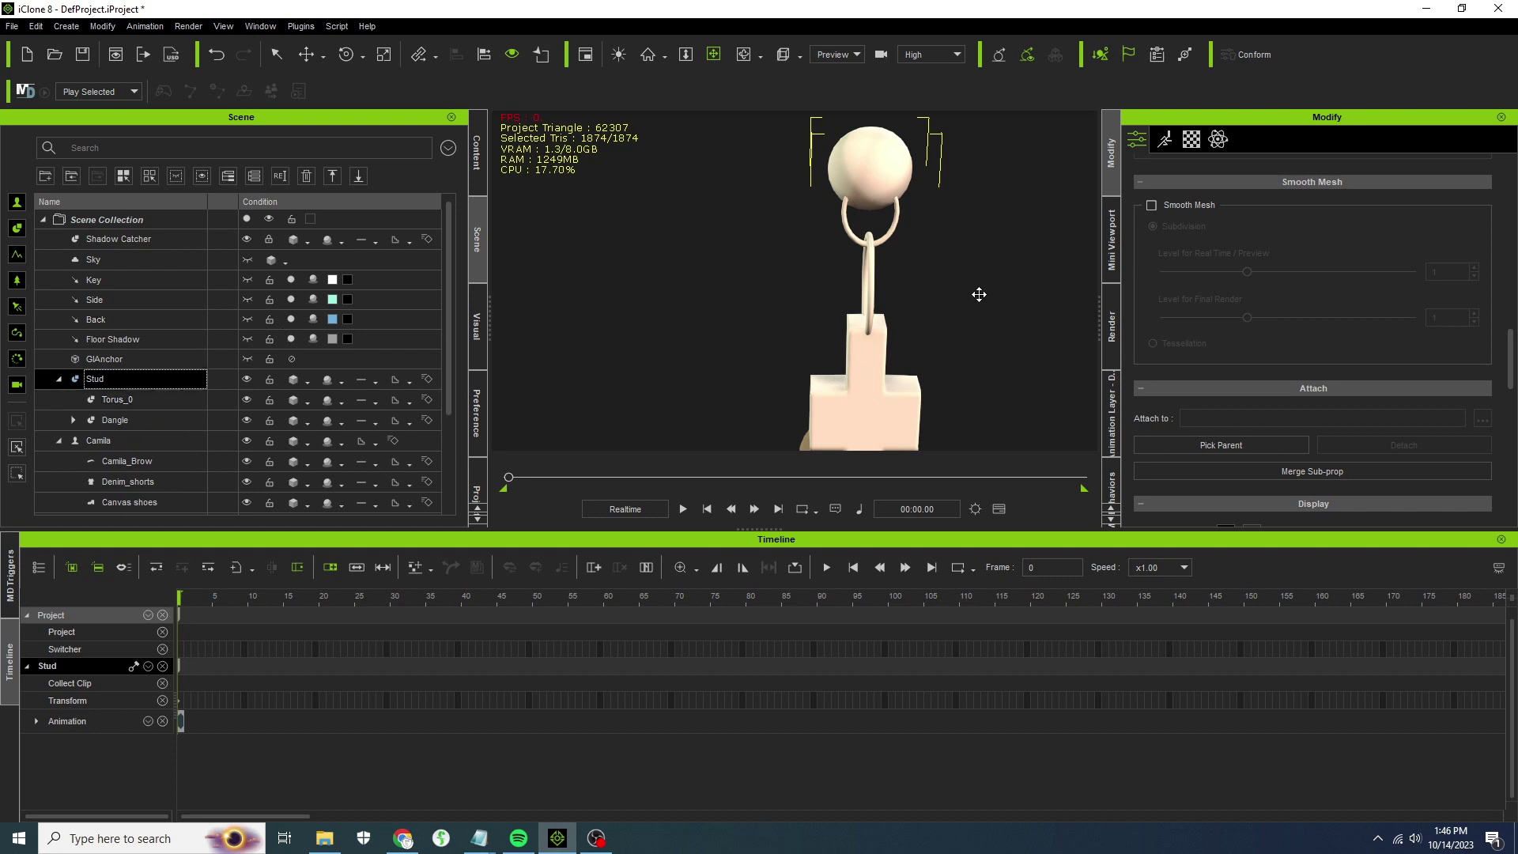
right_click_drag(979, 294, 933, 284)
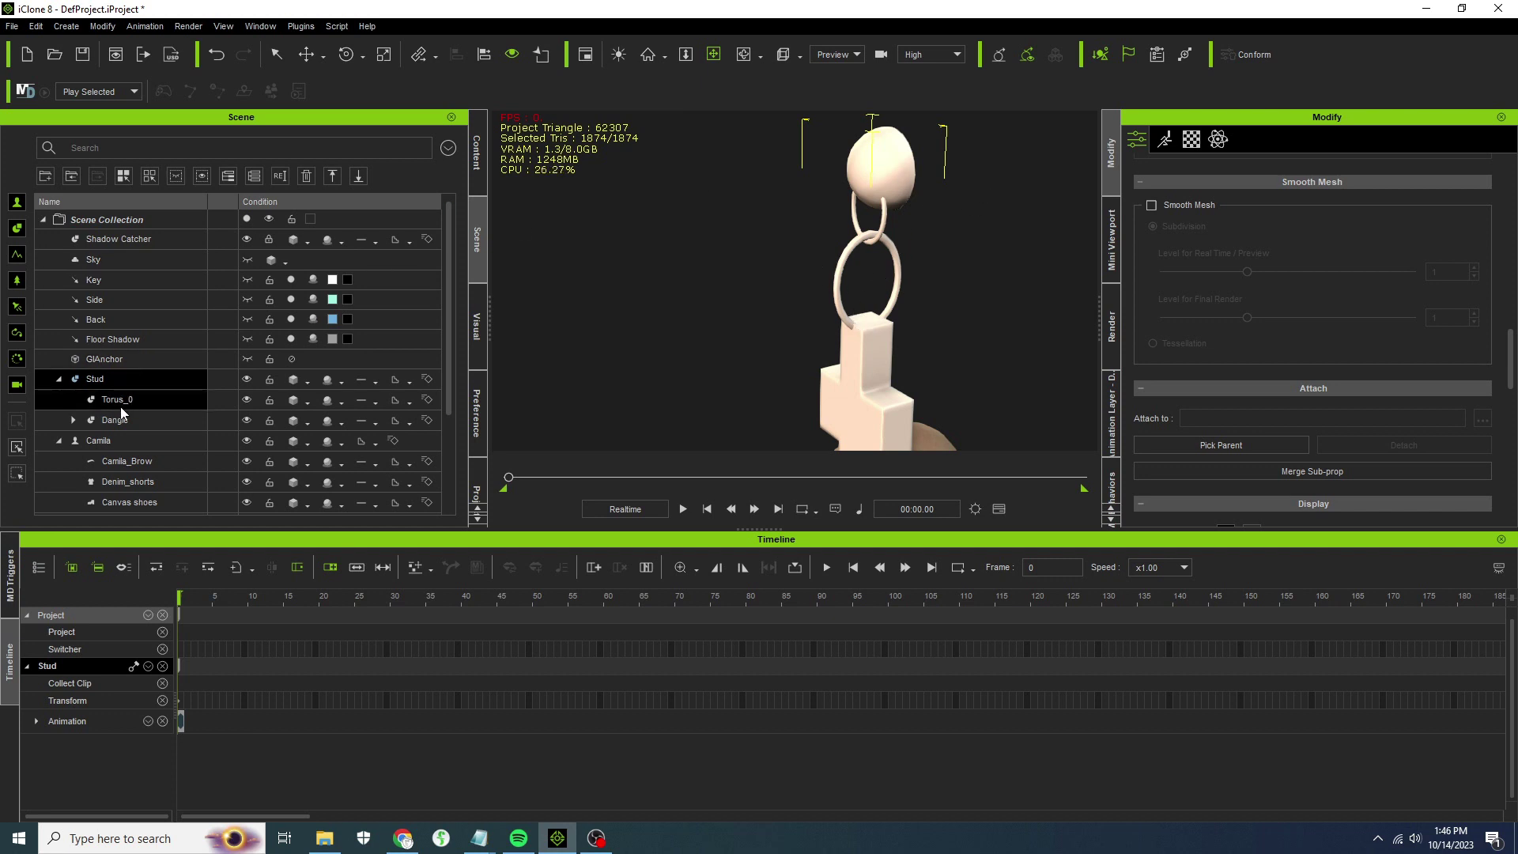
Enable physics on the Stud as a kinematic rigid body with a Sphere bound type.
left_click(1218, 140)
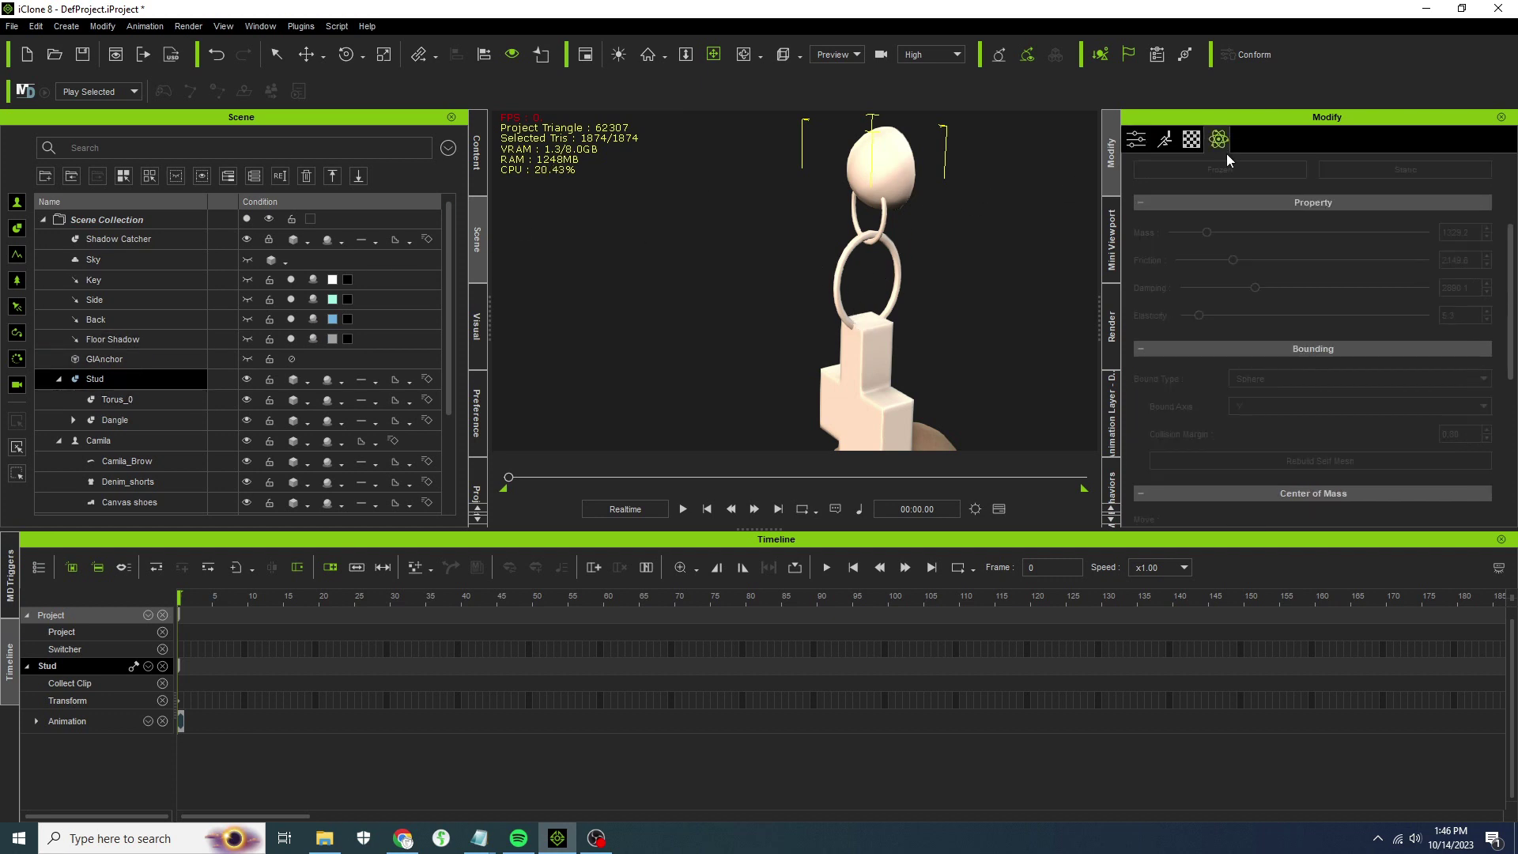
scroll(1257, 217, "up", 3)
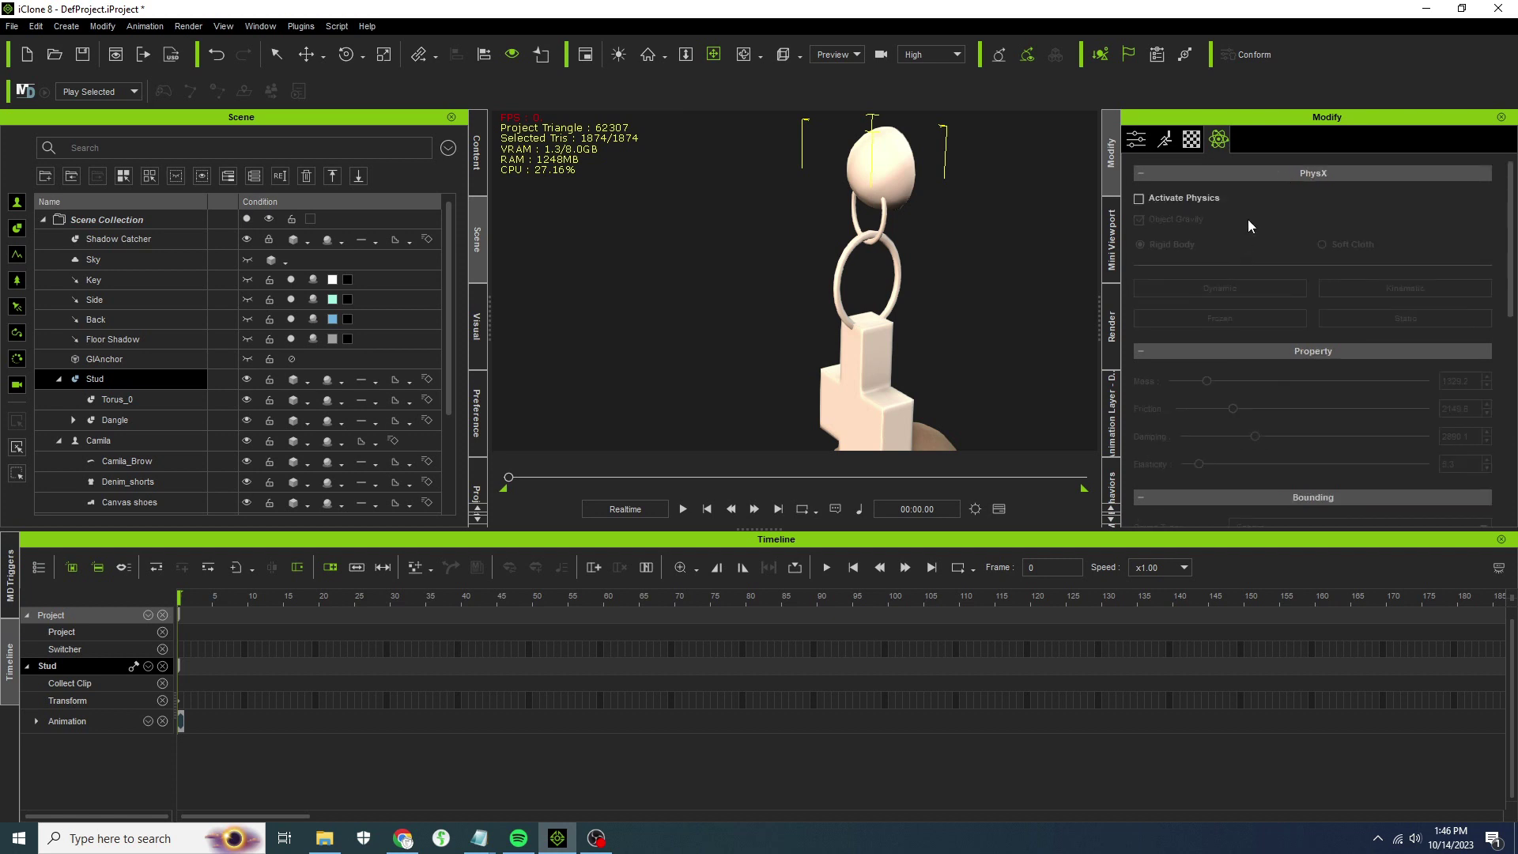
left_click(1193, 201)
left_click(1411, 286)
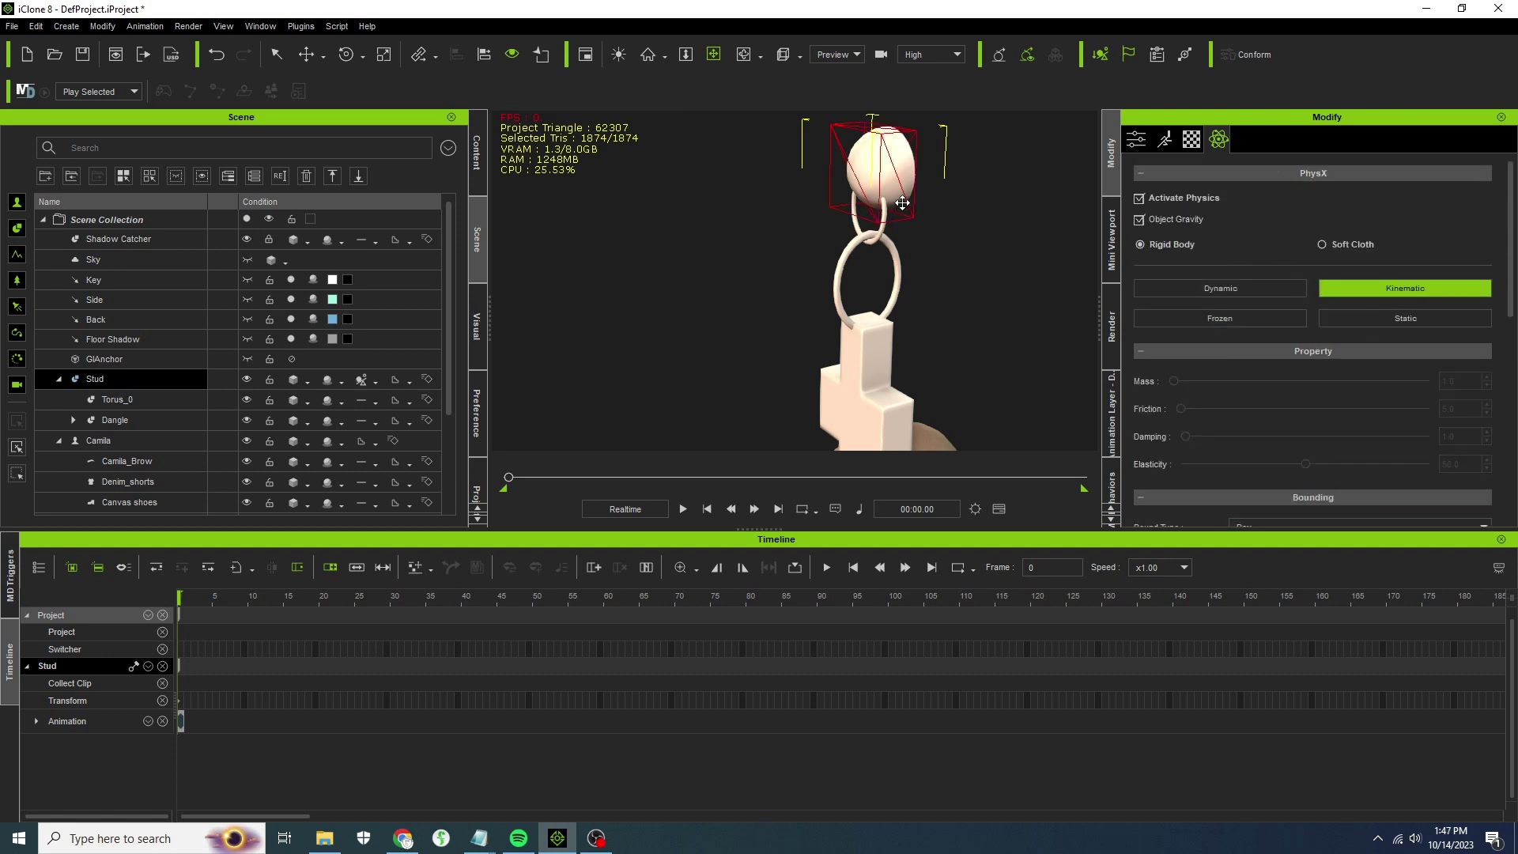
scroll(1317, 264, "down", 1)
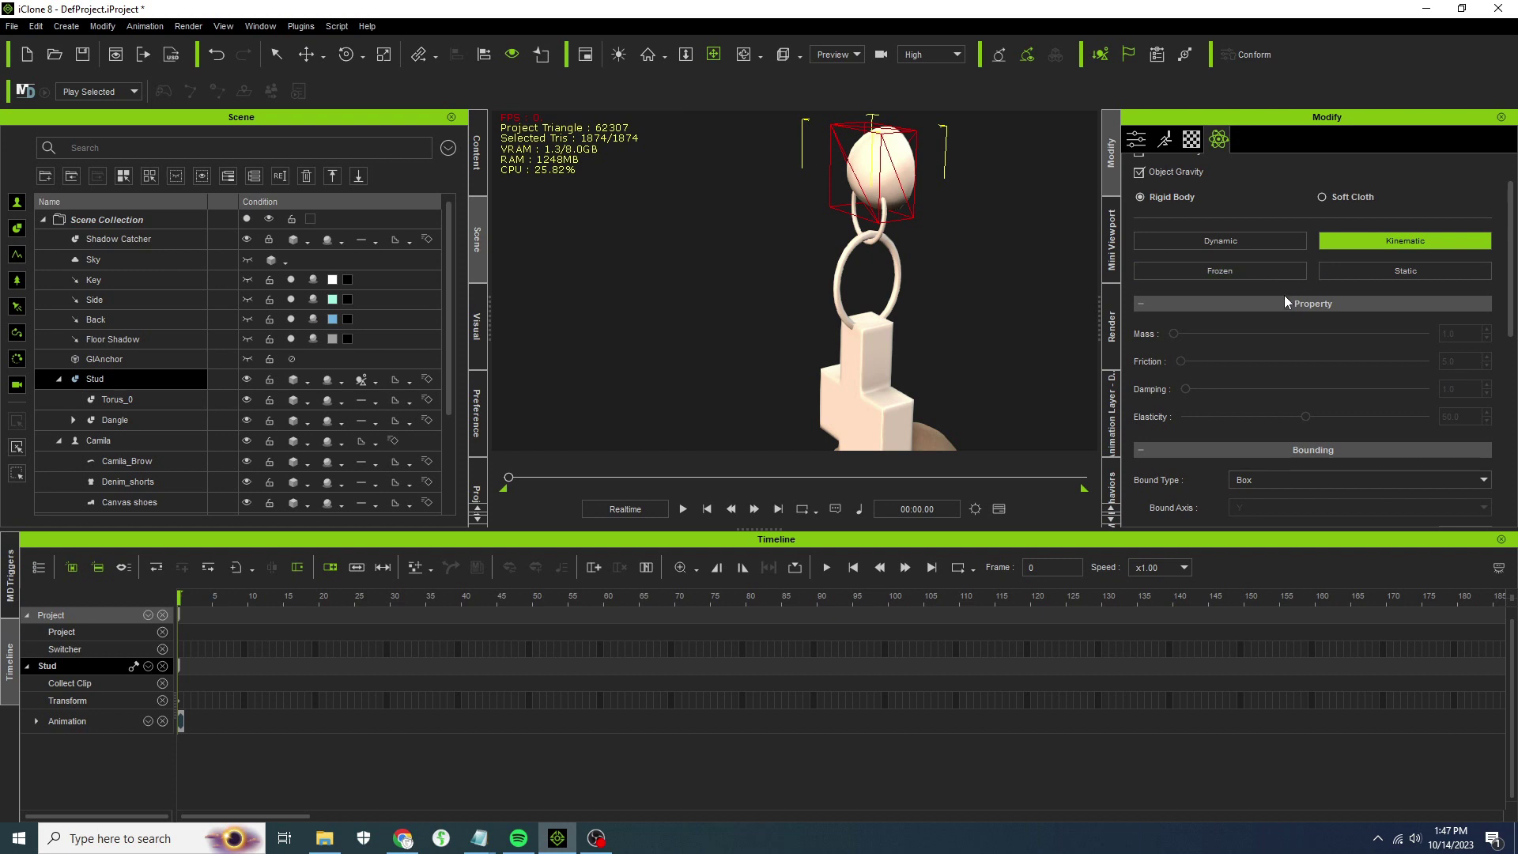
left_click(1269, 478)
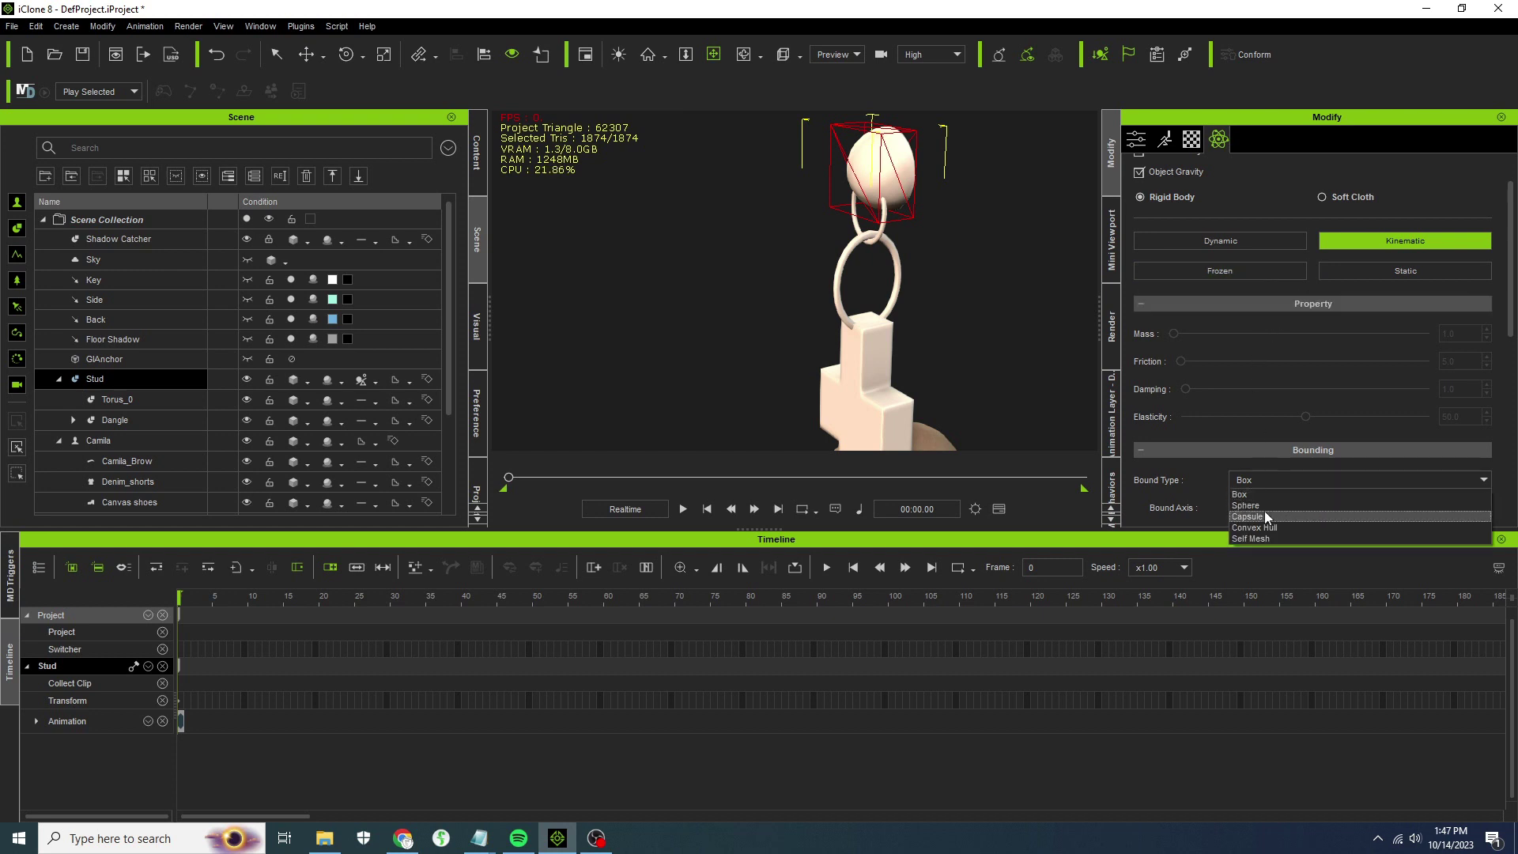
left_click(1264, 511)
left_click(1284, 472)
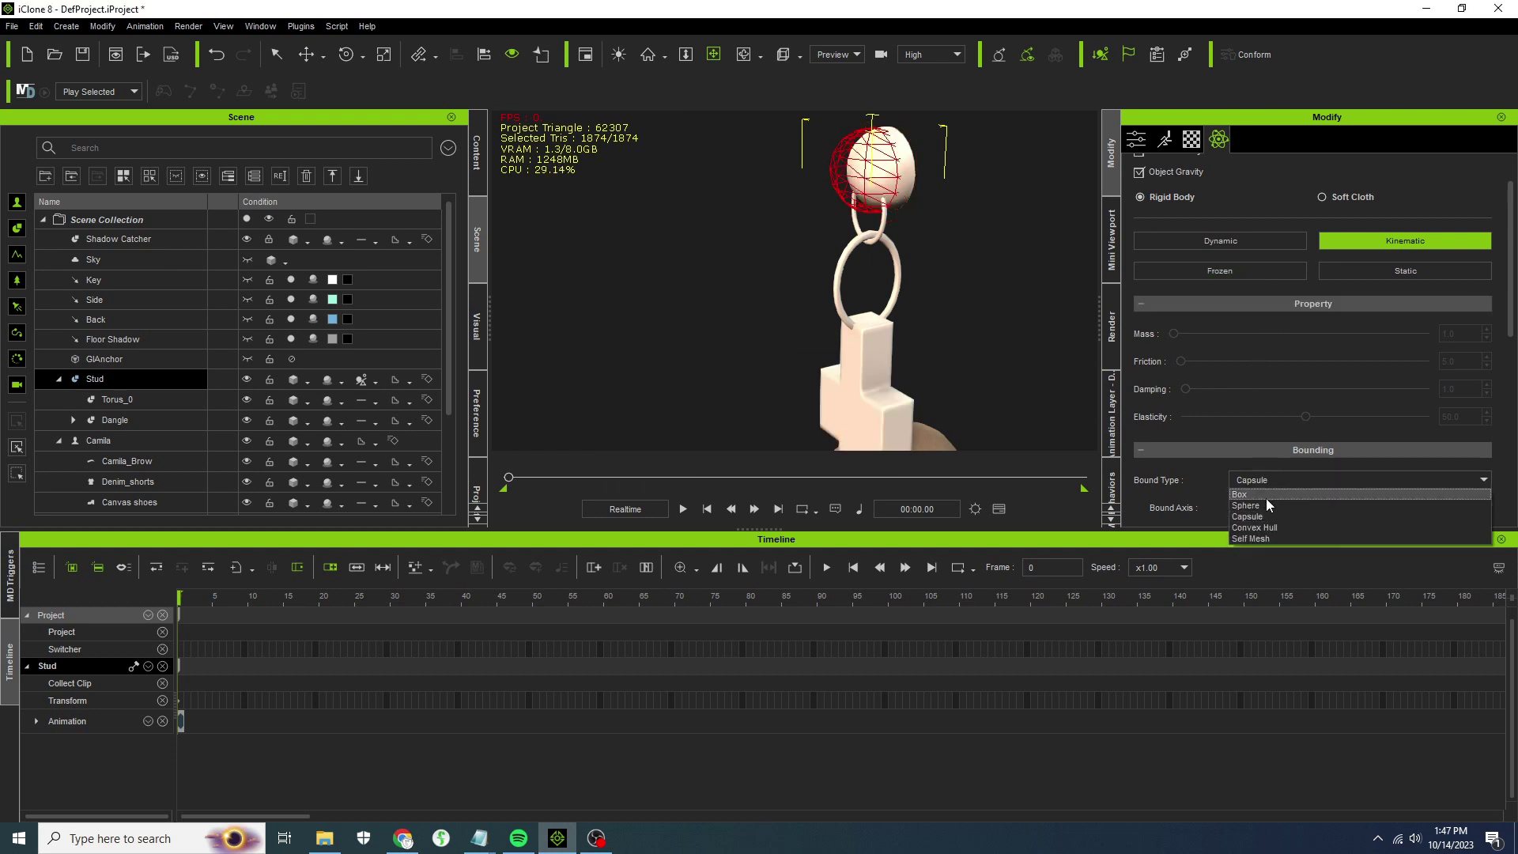
left_click(1255, 505)
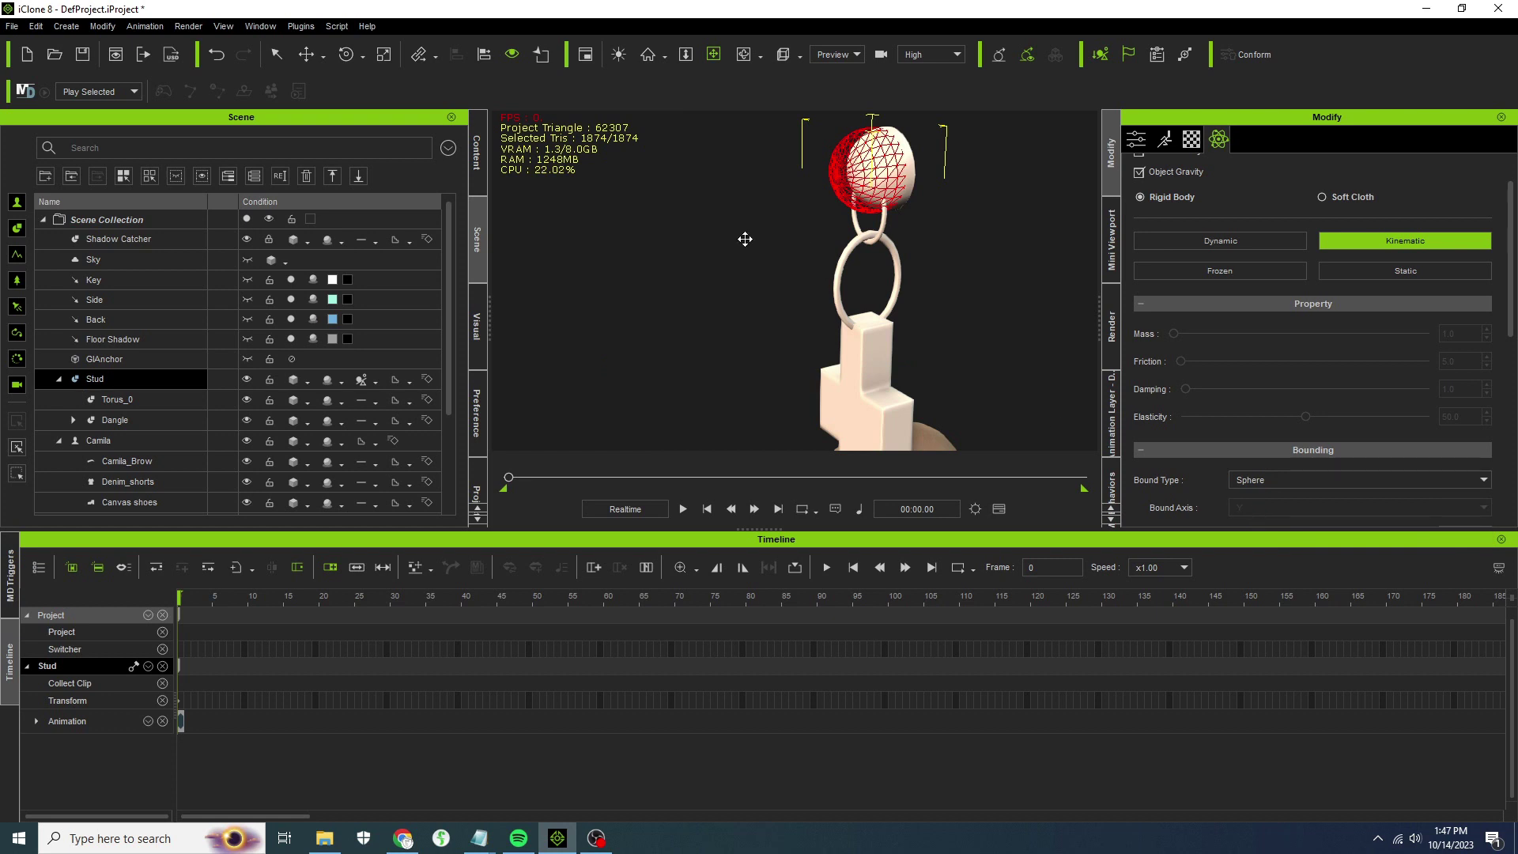
right_click_drag(745, 239, 1000, 193)
Activate dynamic rigid body physics on the Dangle pendant and play back to see it fall.
double_click(114, 402)
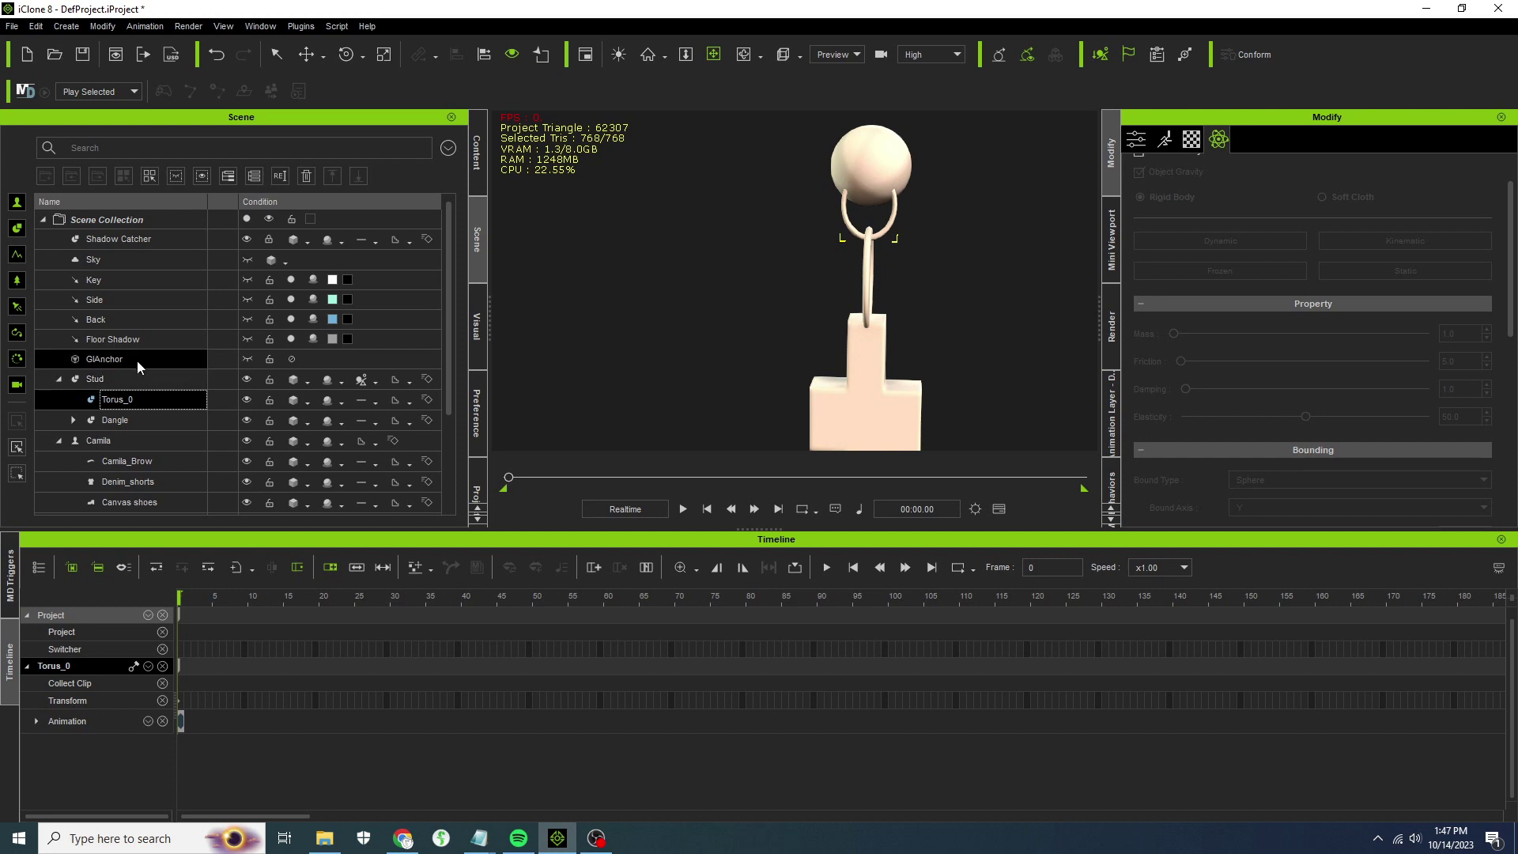
left_click(131, 416)
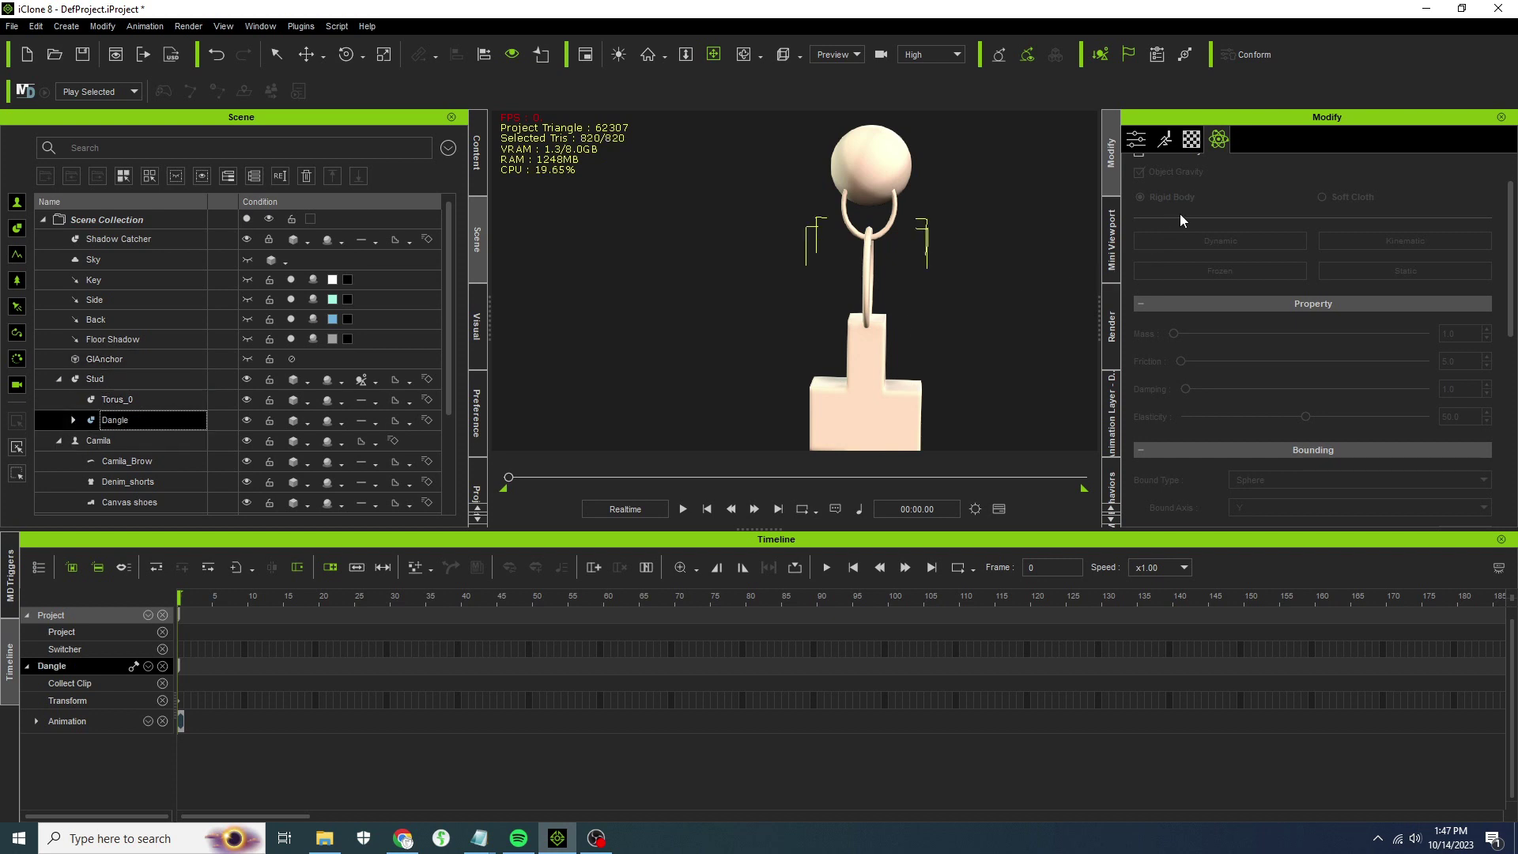
scroll(1178, 205, "up", 1)
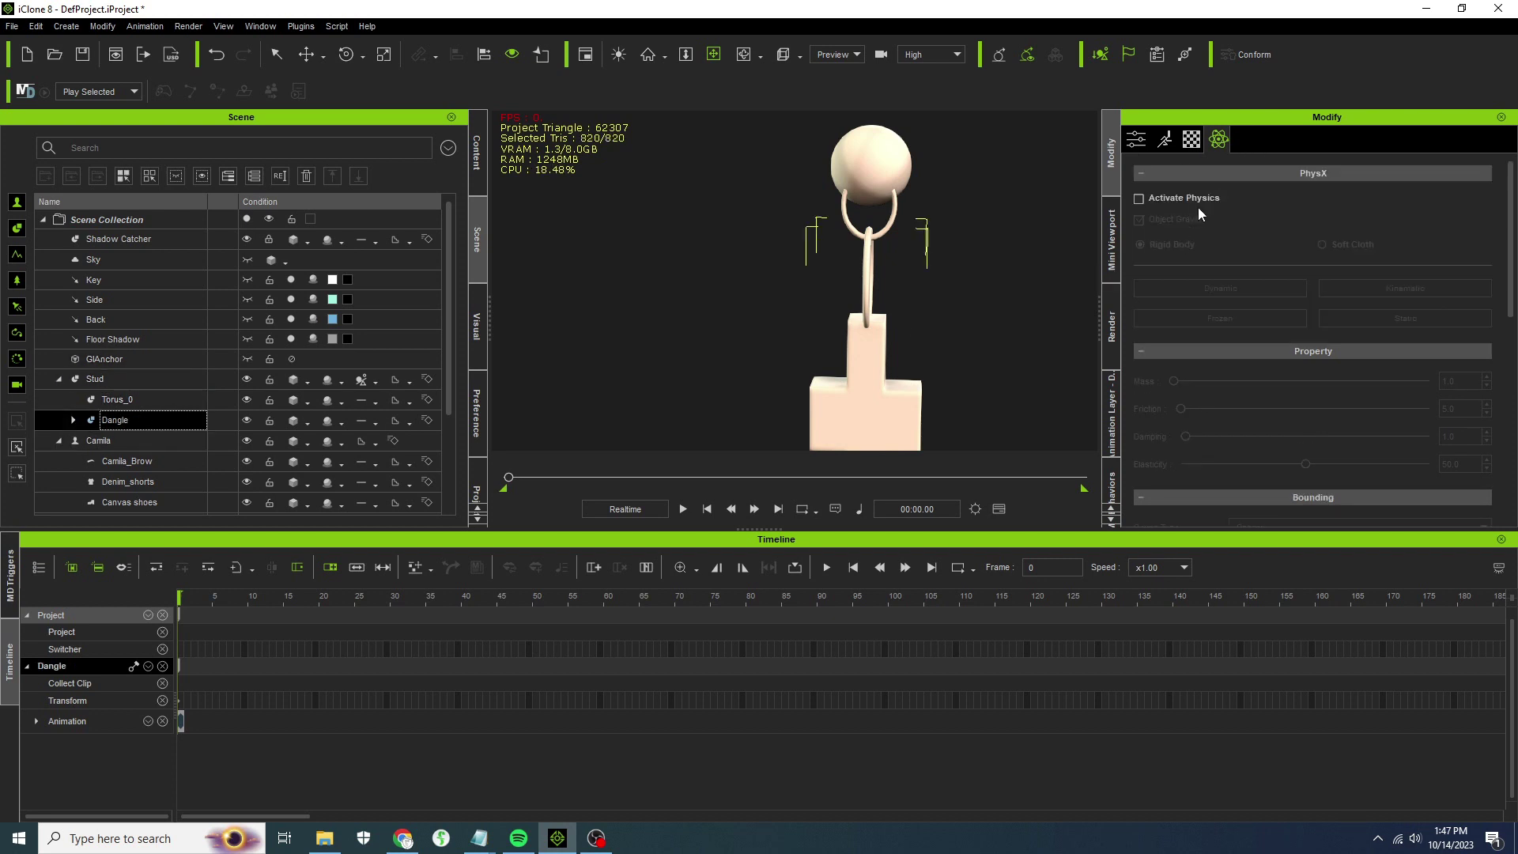
left_click(1198, 201)
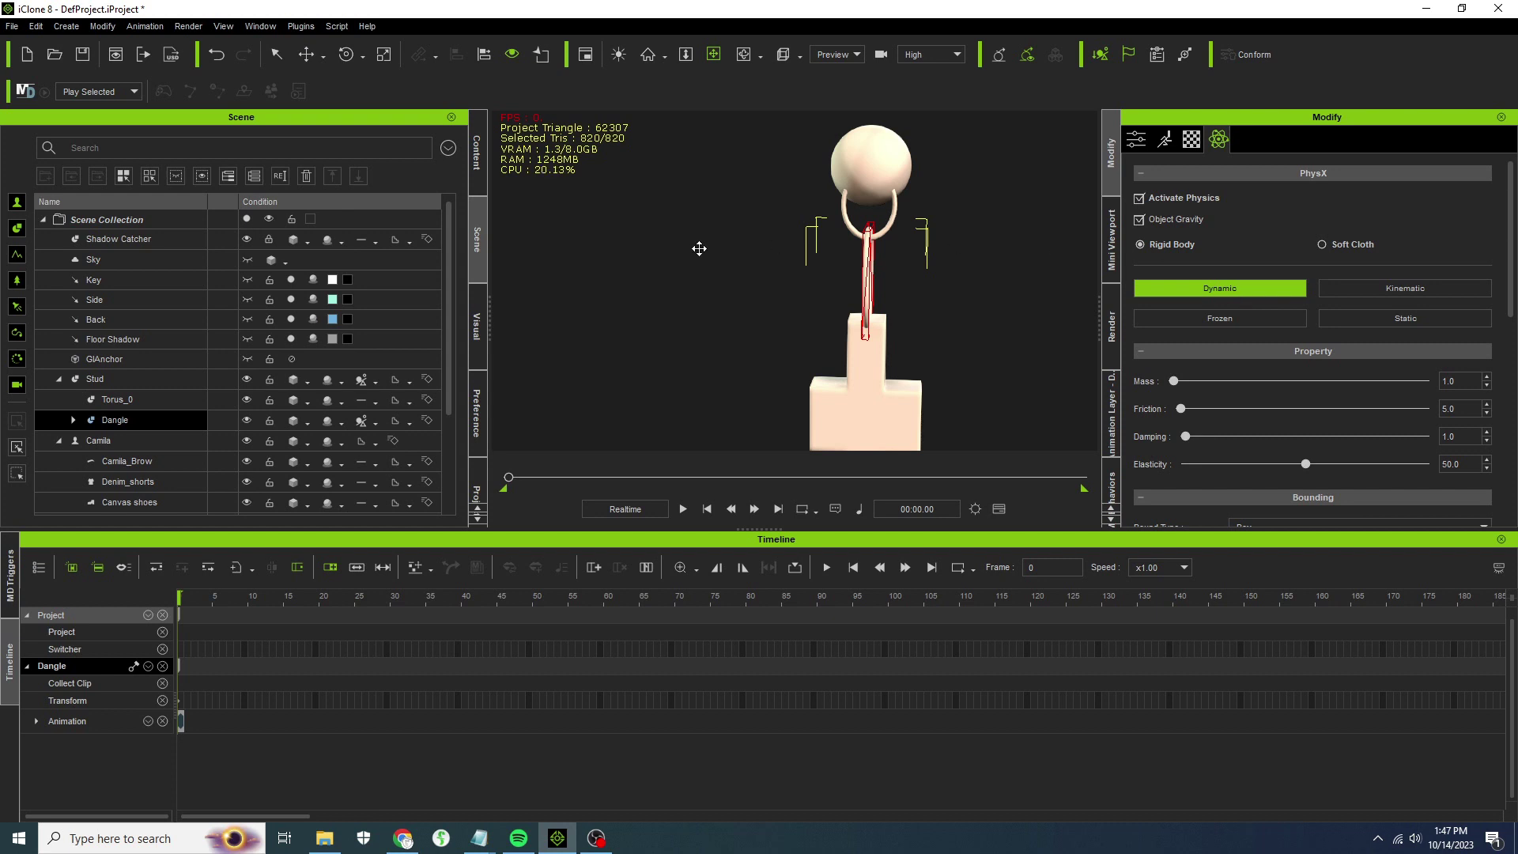
scroll(737, 352, "down", 3)
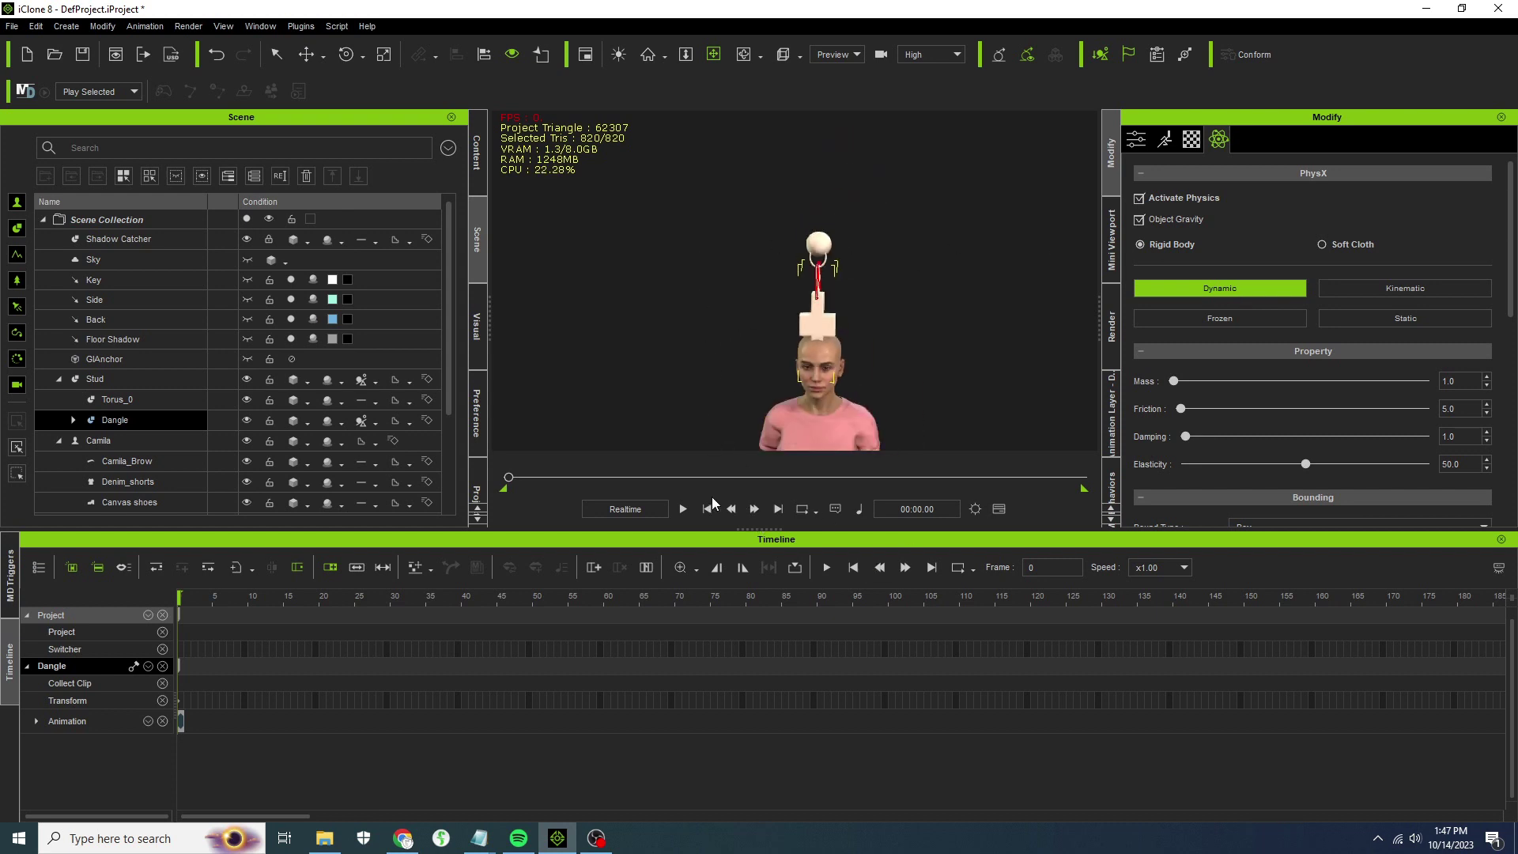
left_click(682, 509)
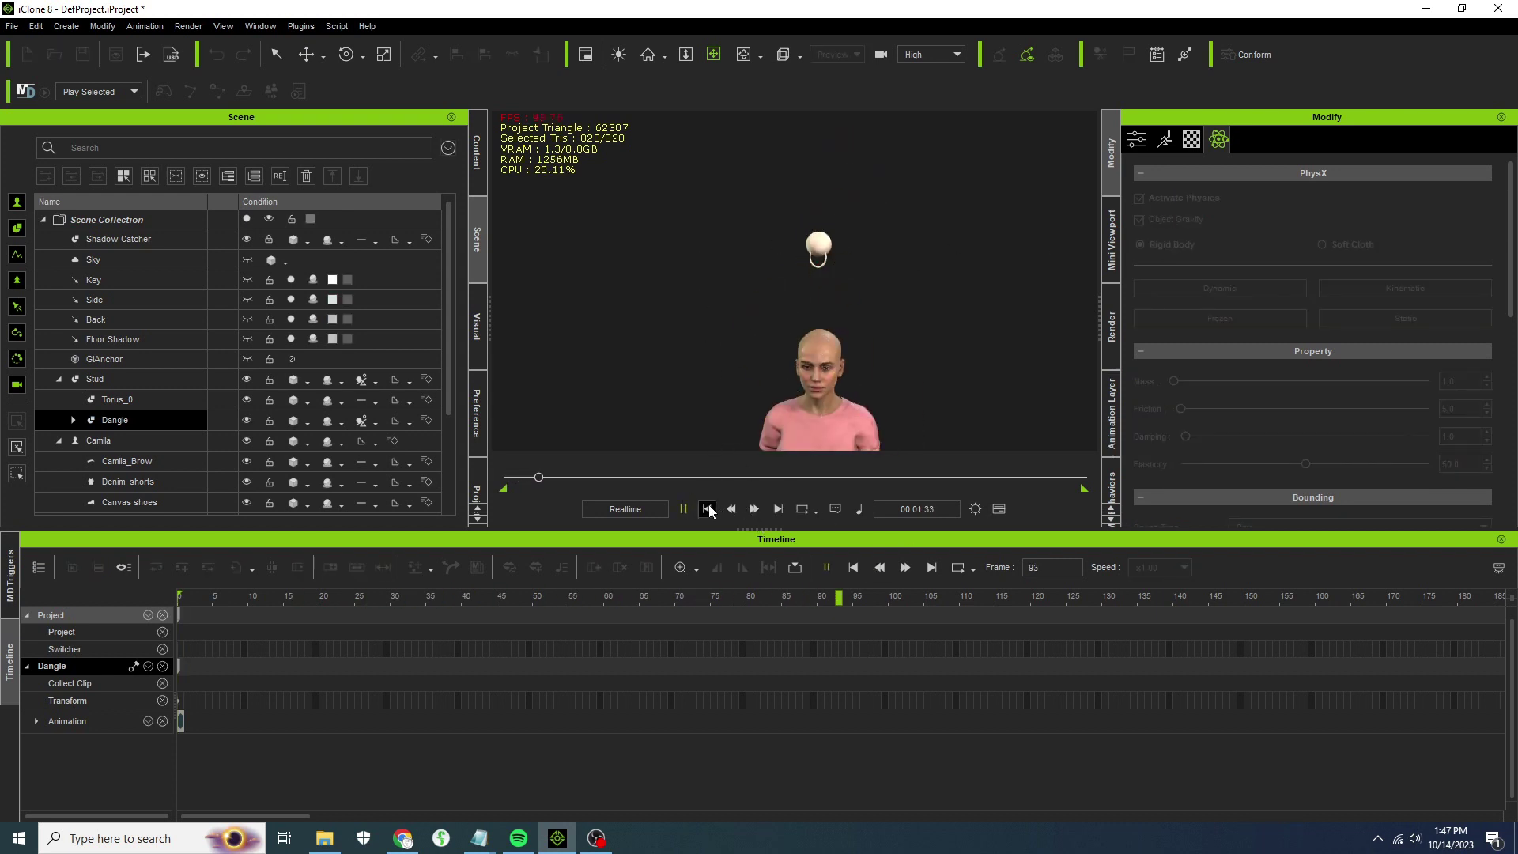
left_click(707, 509)
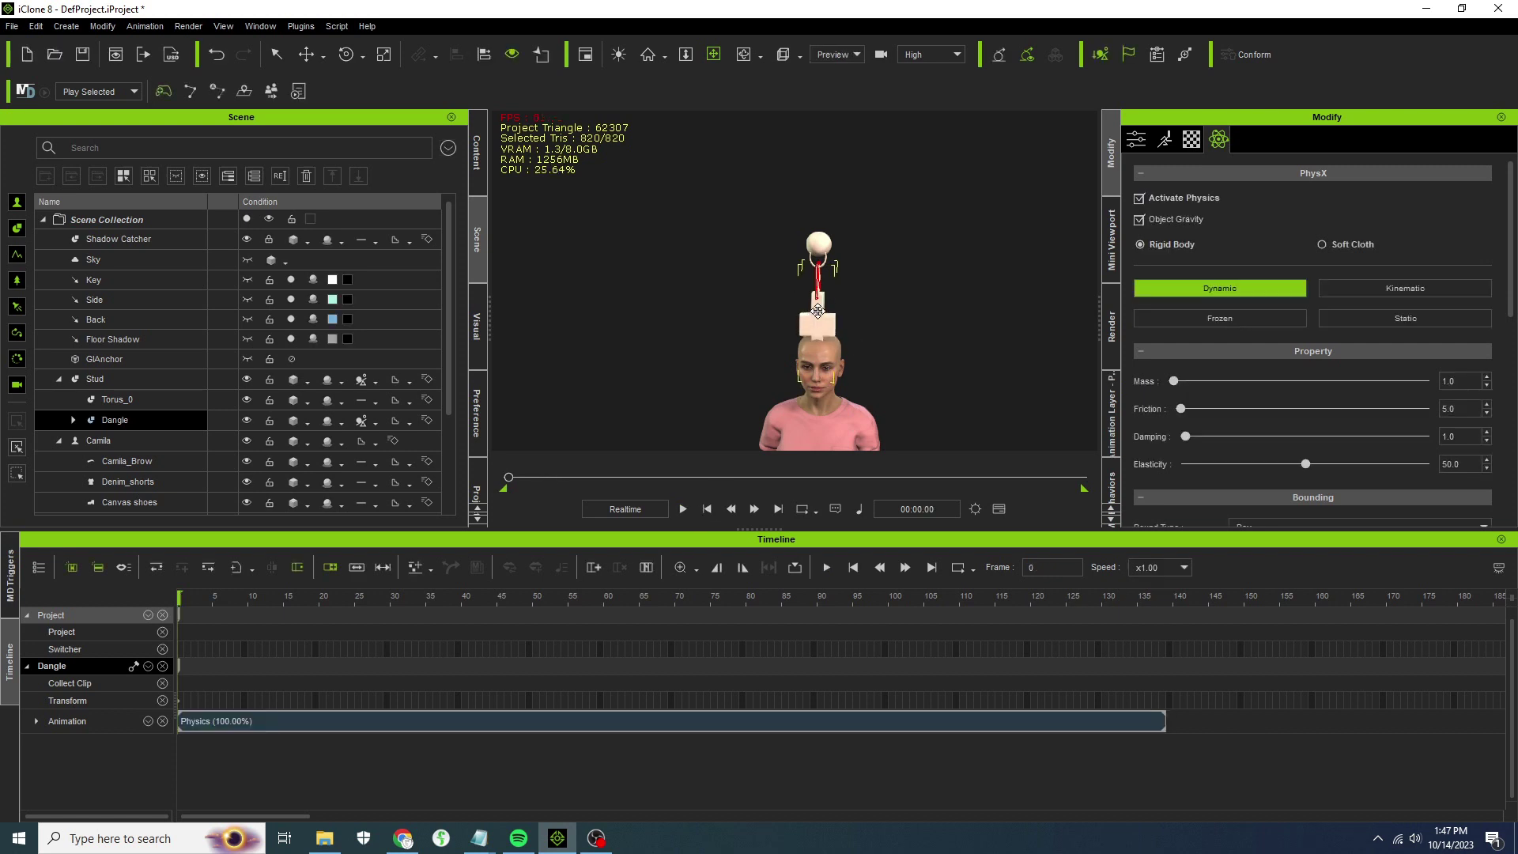
left_click(823, 415)
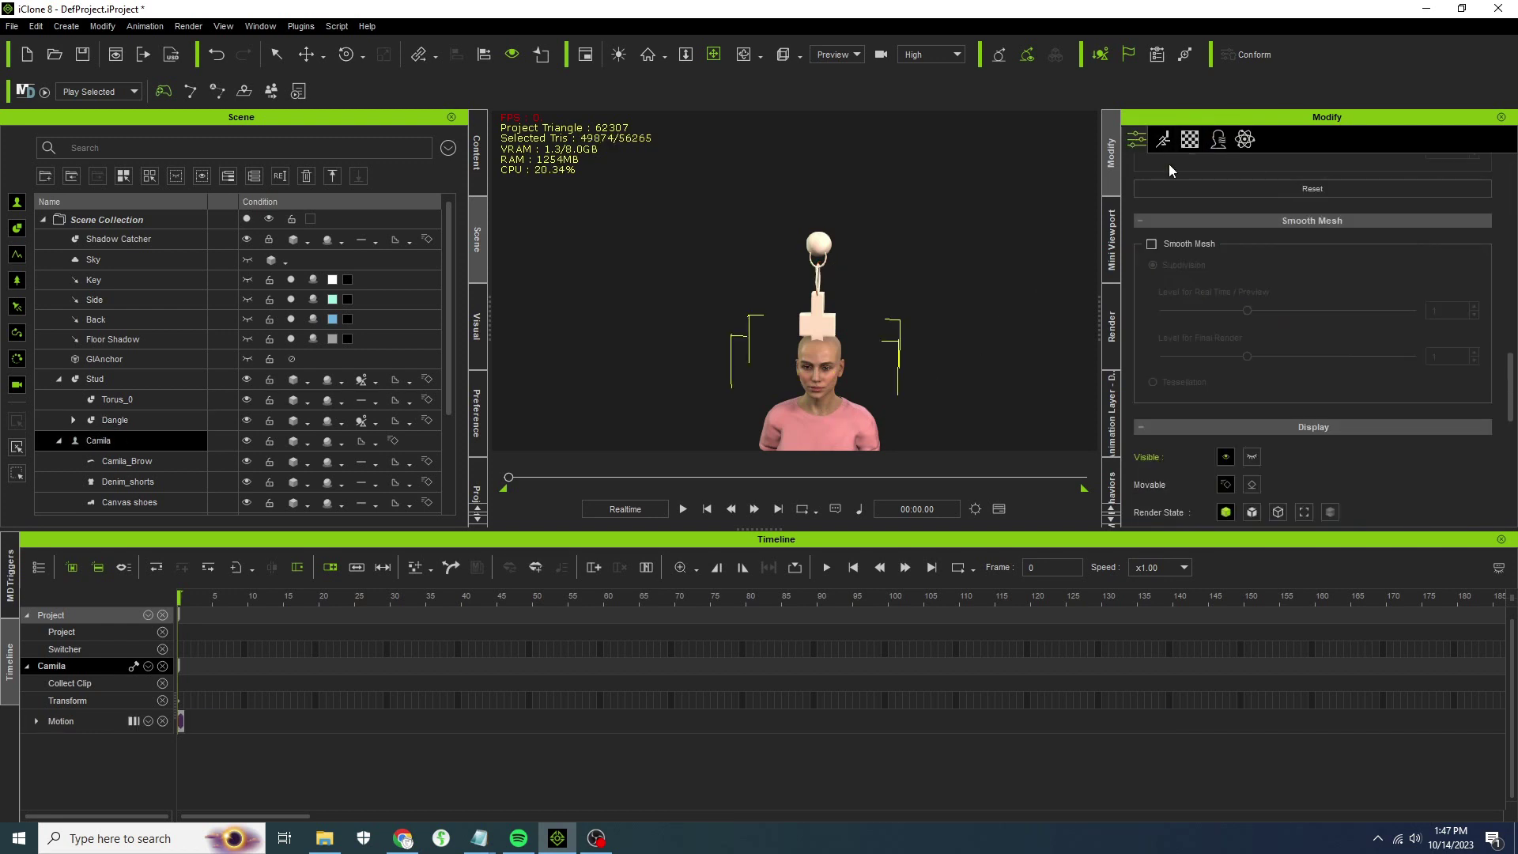
scroll(1233, 229, "up", 6)
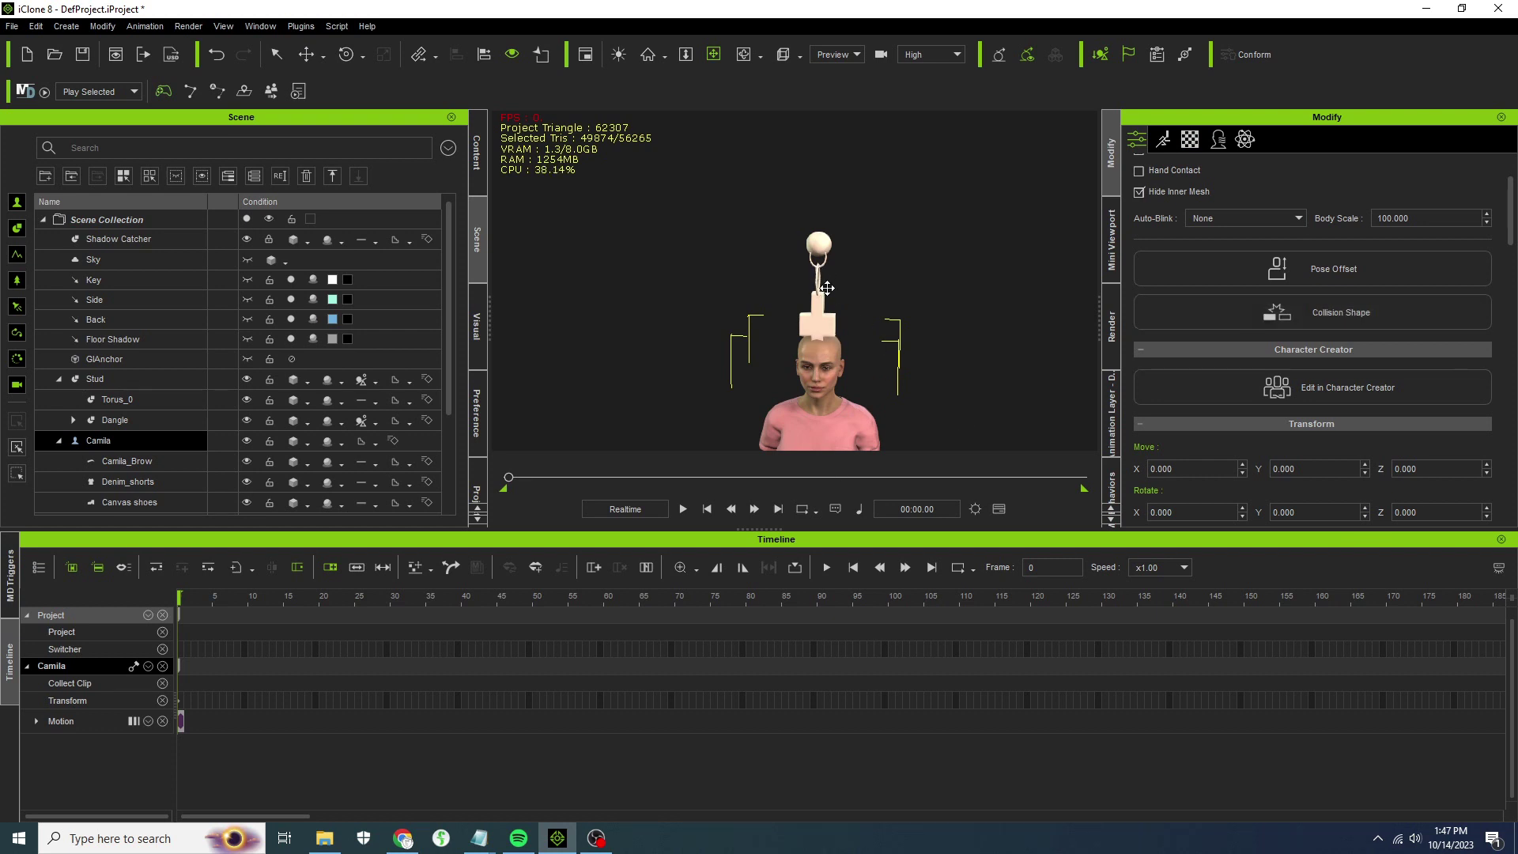
scroll(820, 286, "up", 5)
right_click_drag(913, 305, 746, 232)
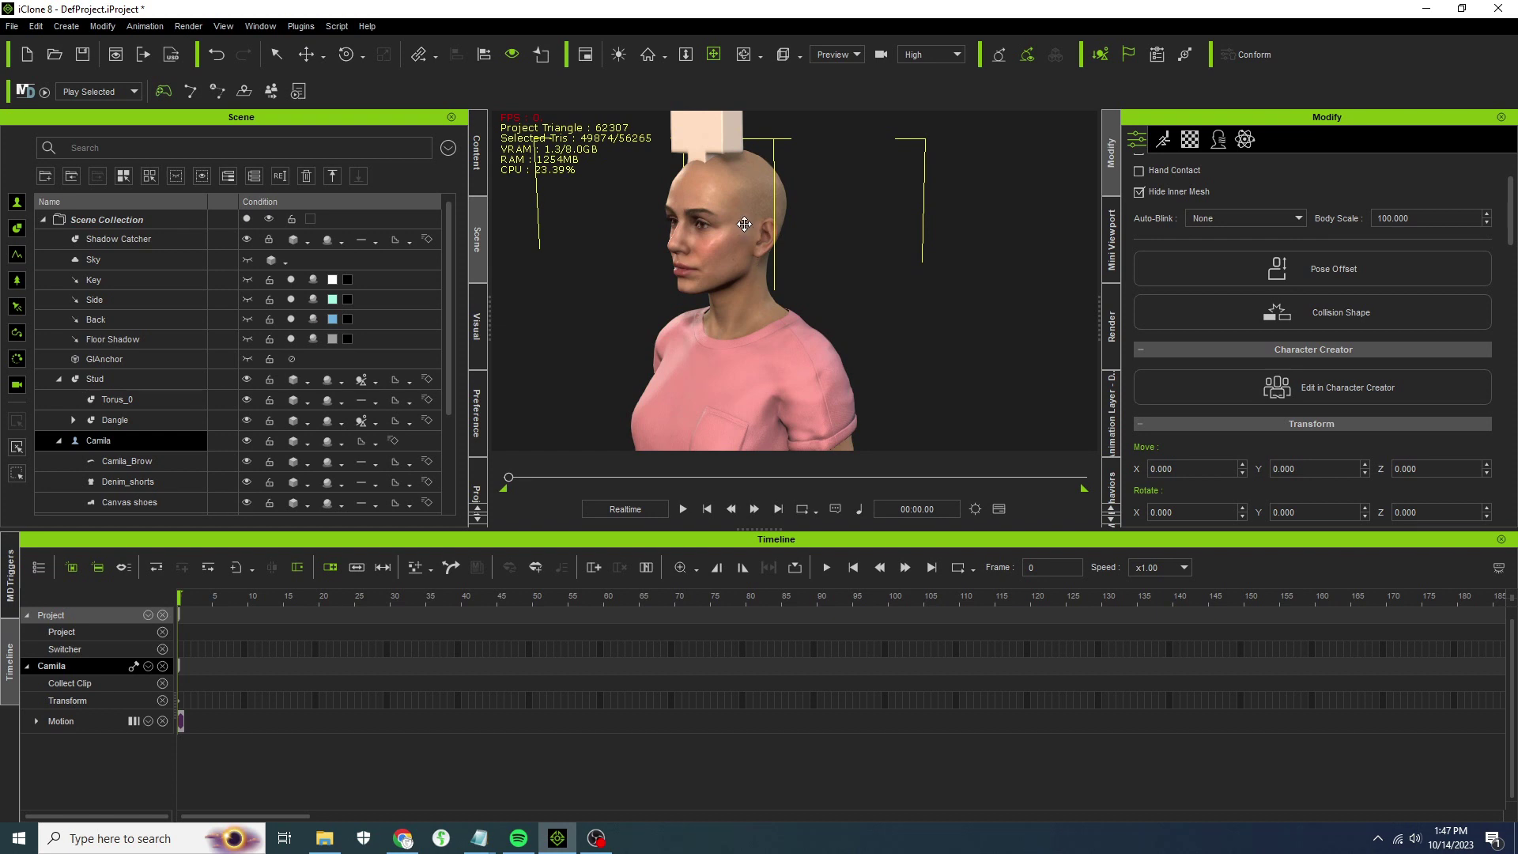
middle_click_drag(744, 223, 749, 278)
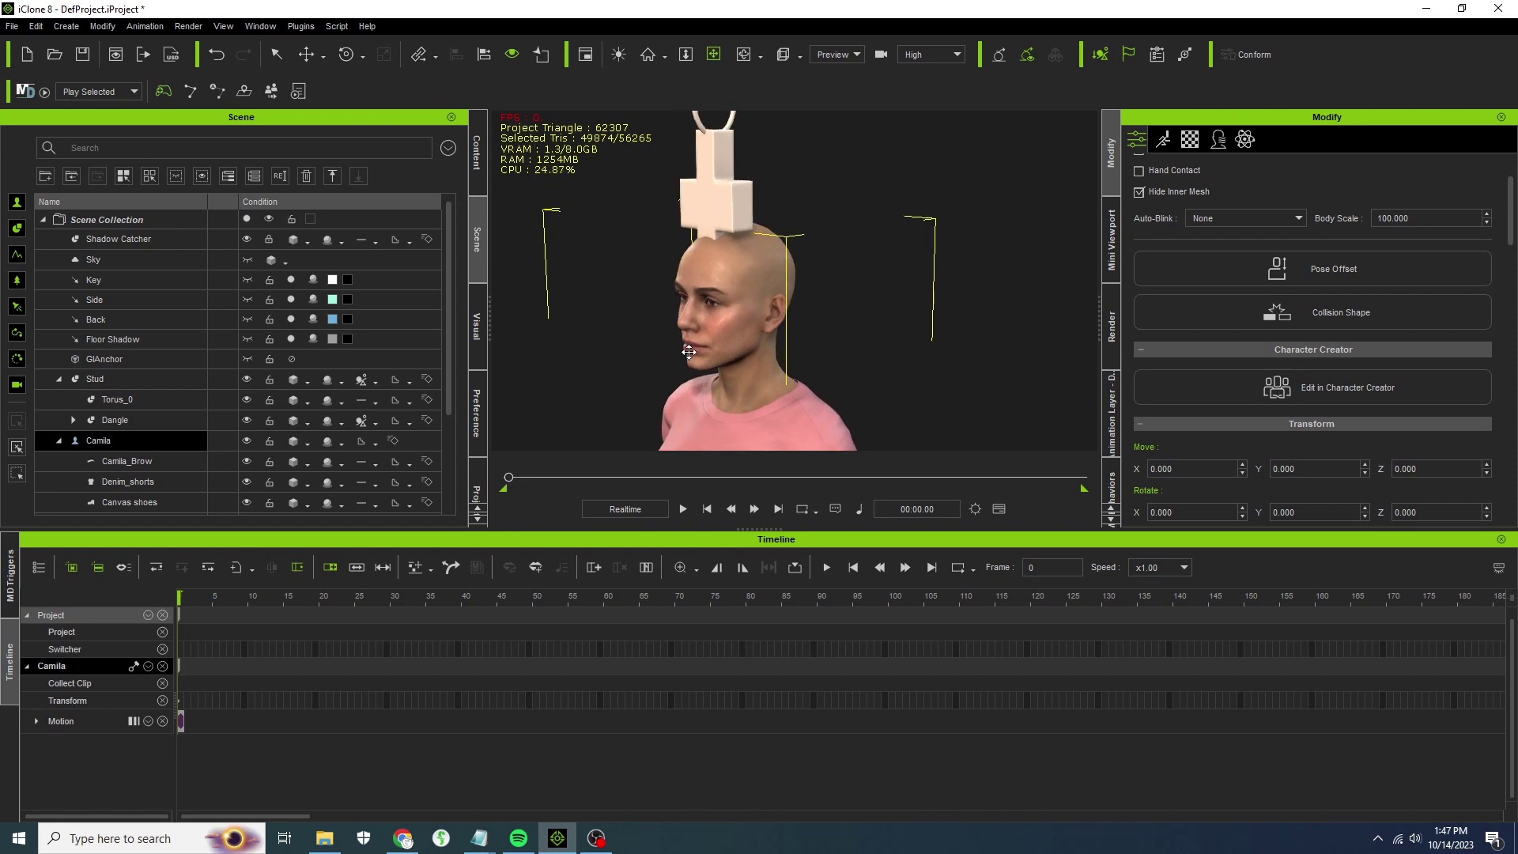
left_click(683, 510)
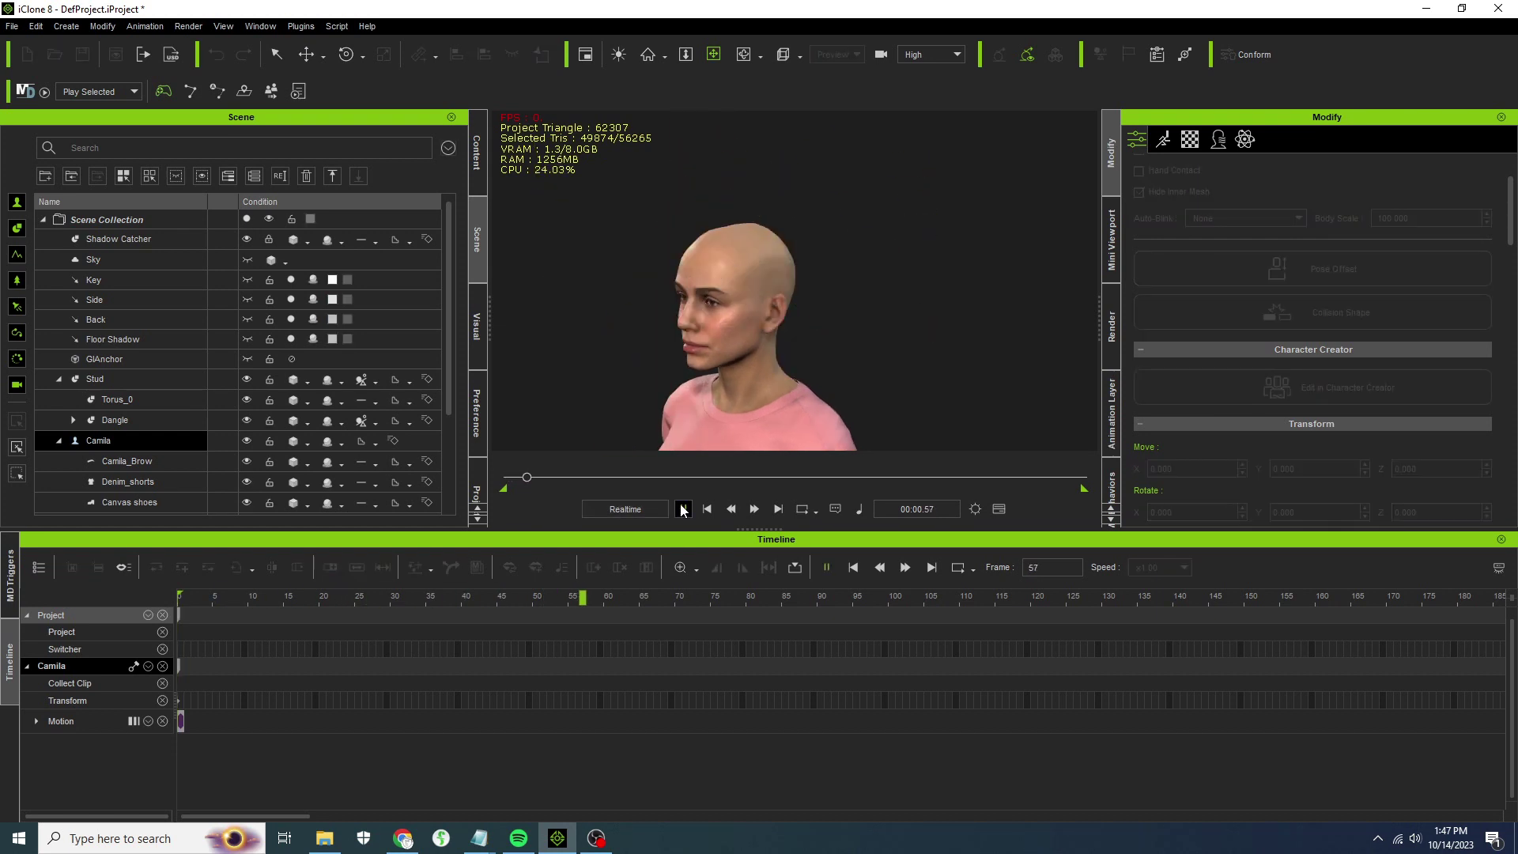
left_click(708, 509)
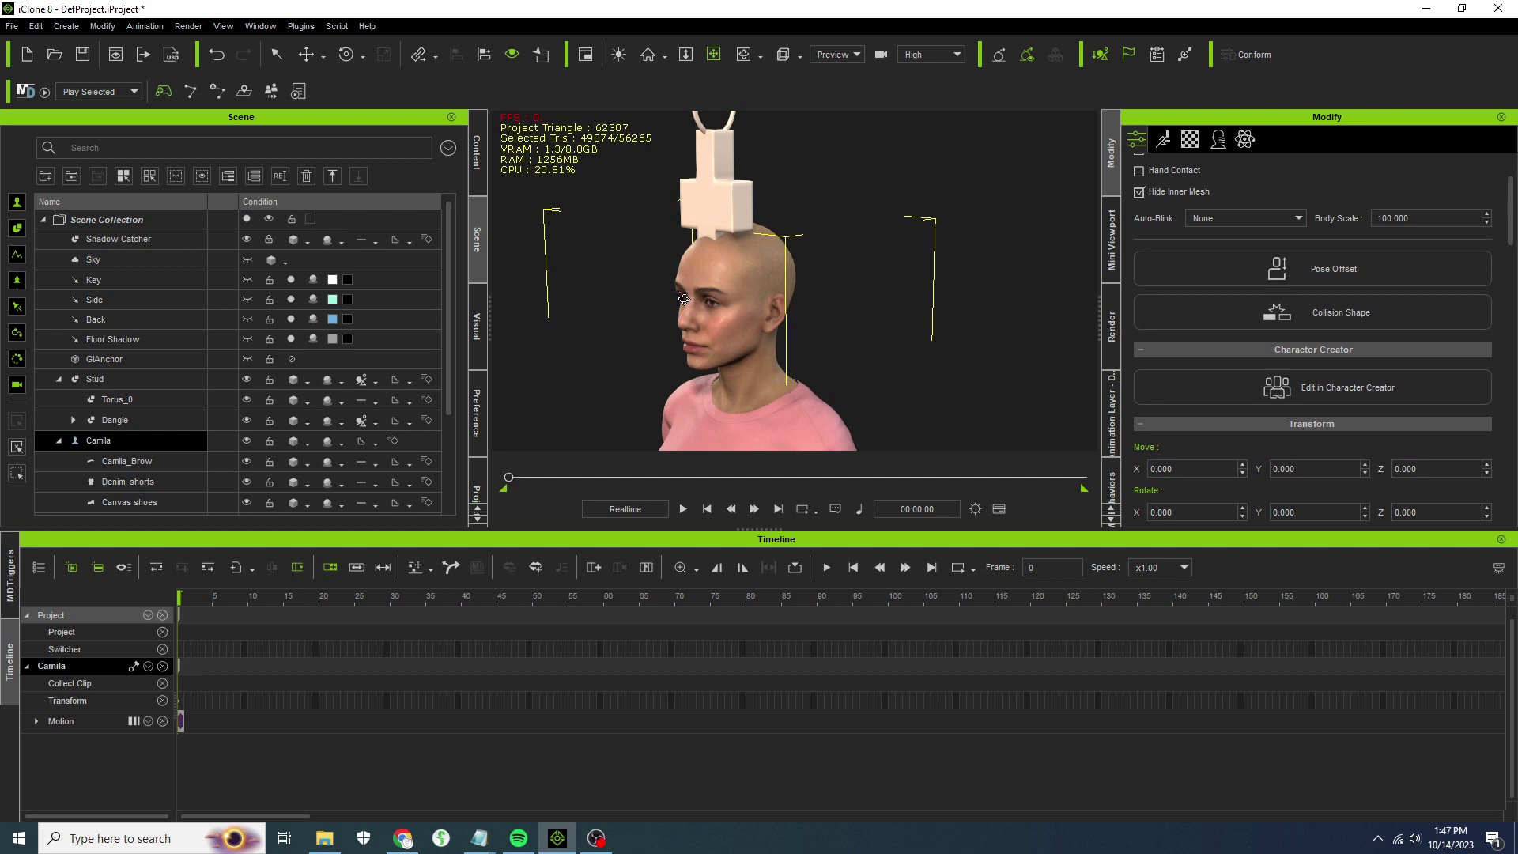
right_click_drag(684, 300, 870, 397)
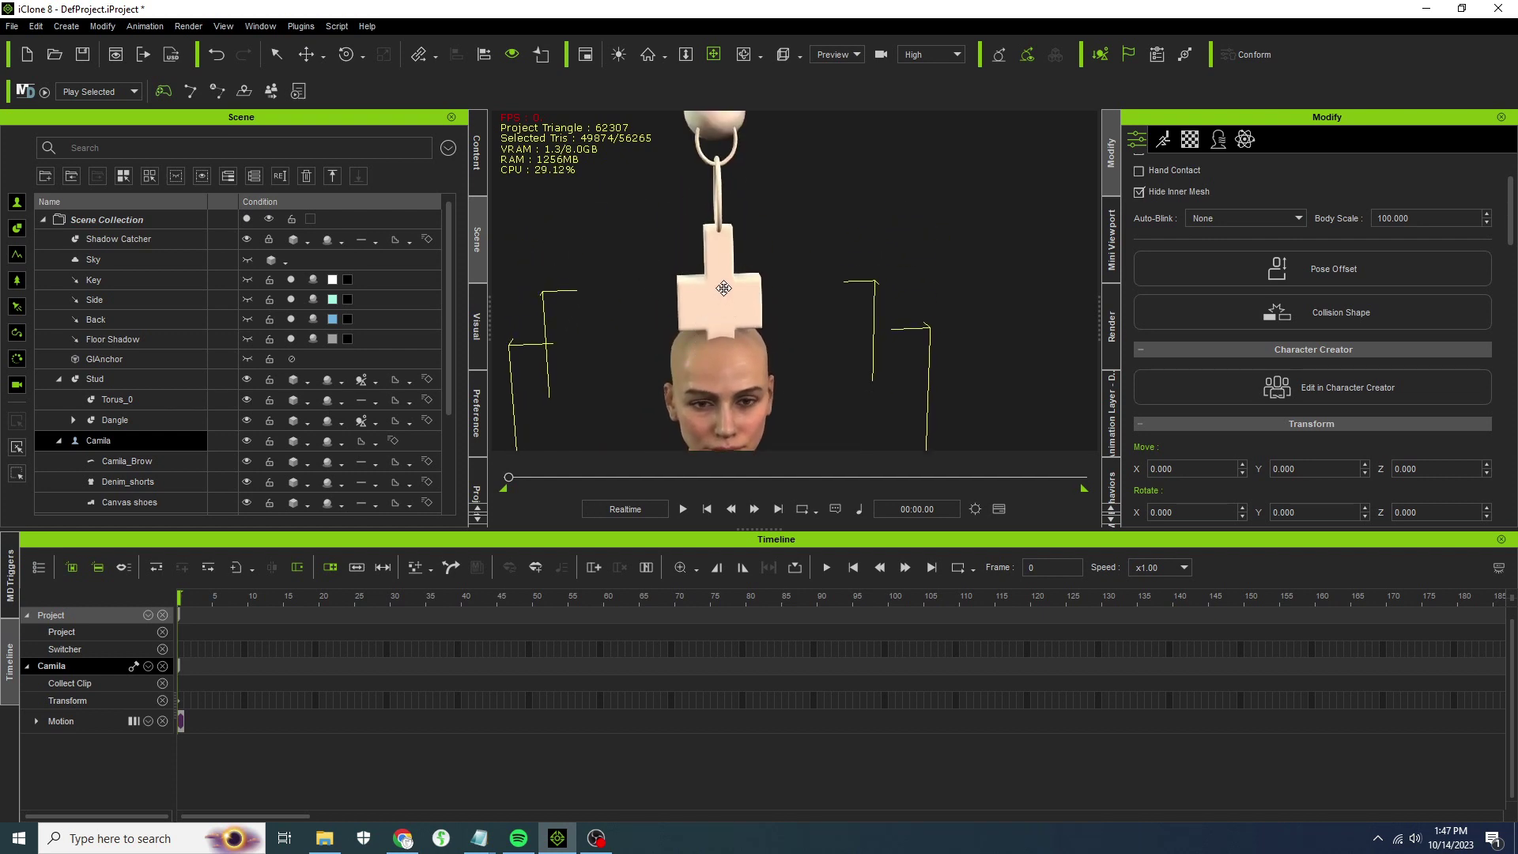
right_click_drag(723, 246, 704, 467)
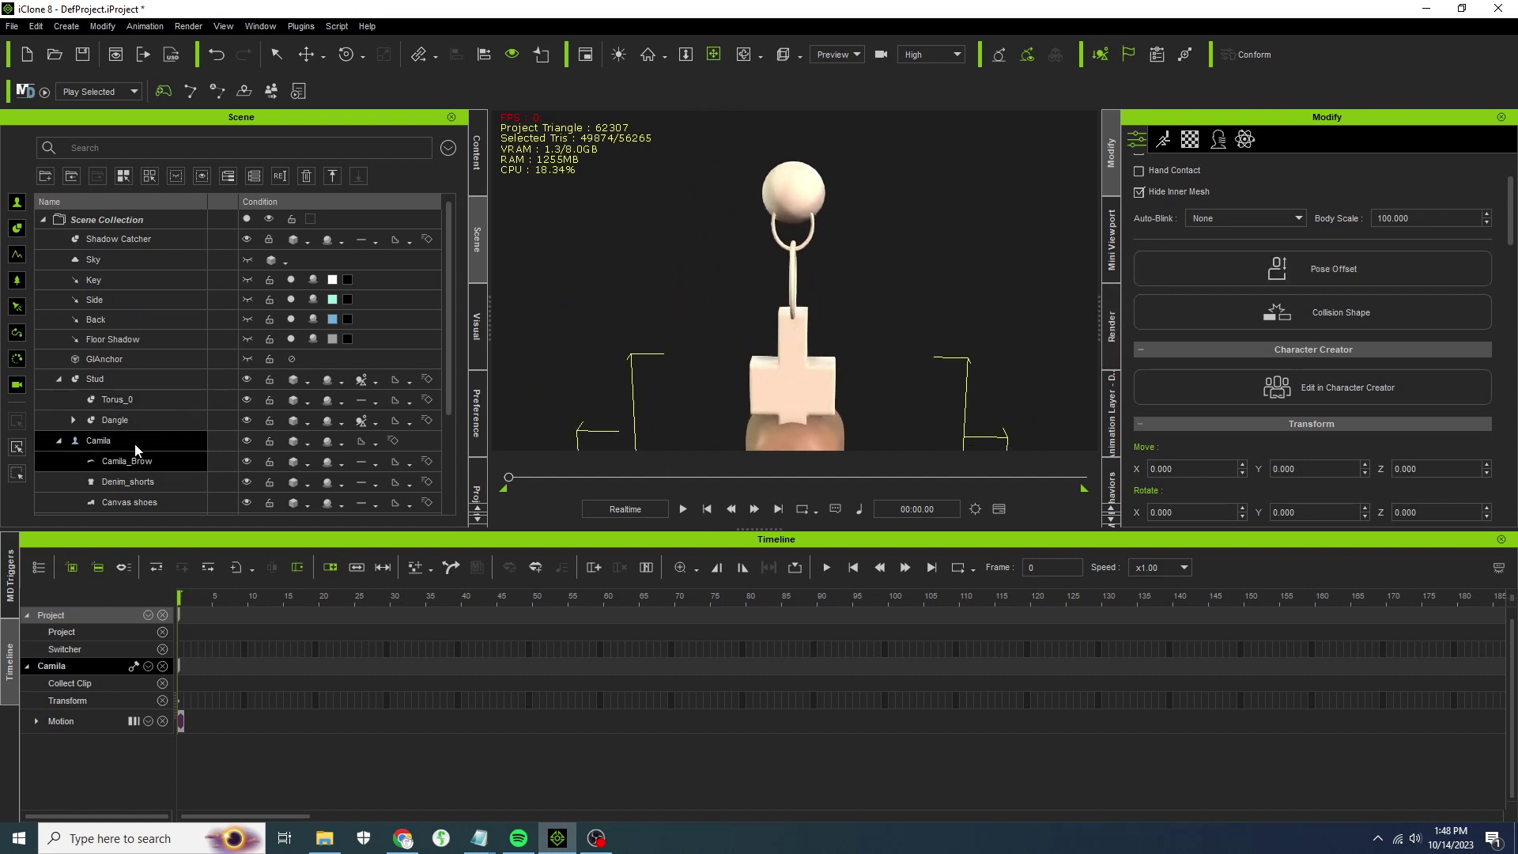
Add a Point to Point constraint to the Dangle pendant, placed at its ring.
left_click(143, 421)
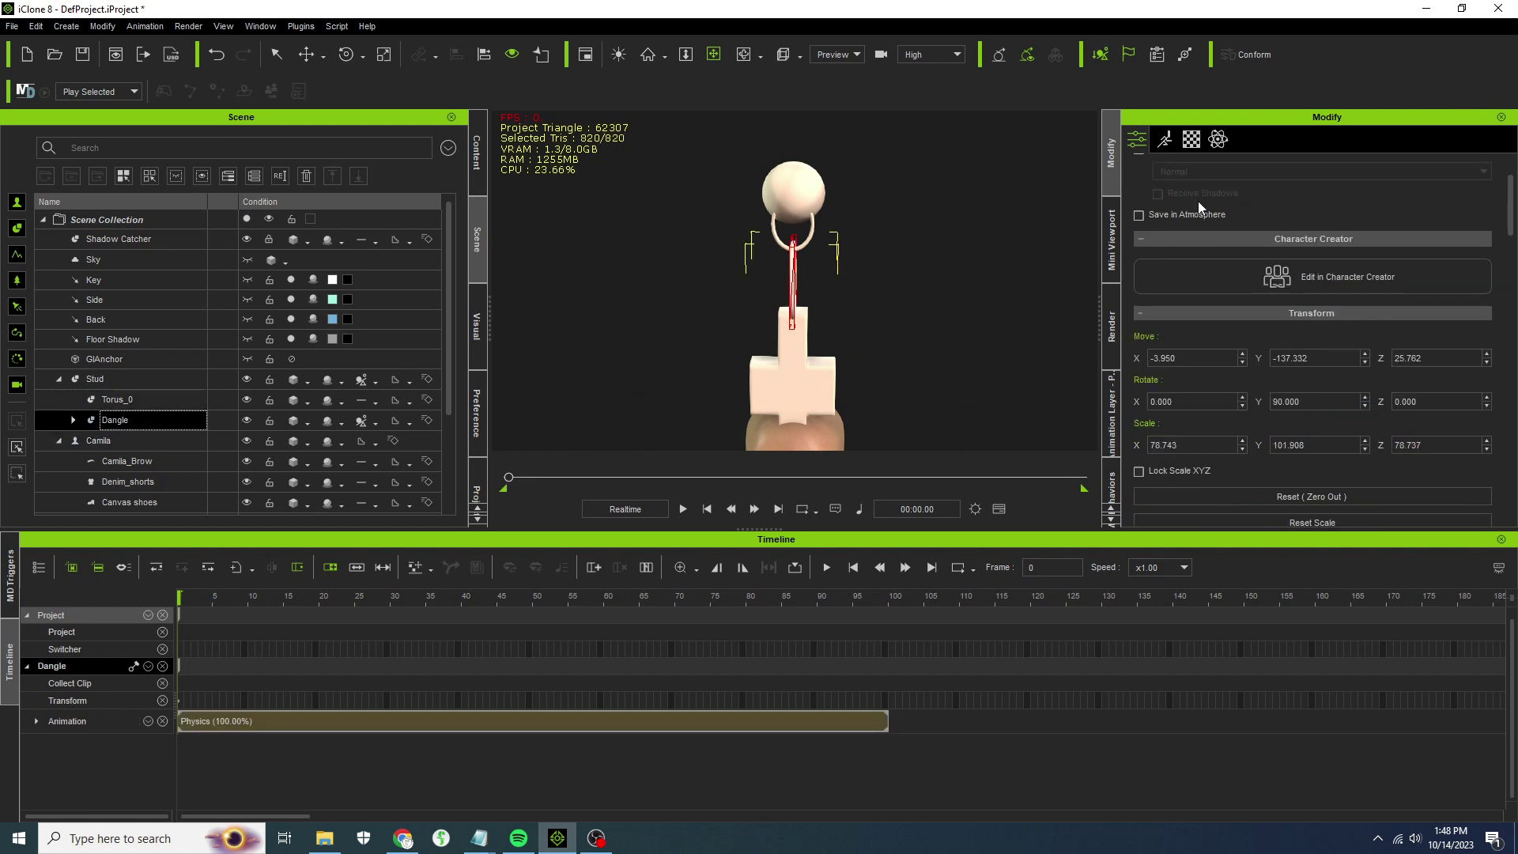
scroll(1198, 201, "up", 2)
left_click(1219, 140)
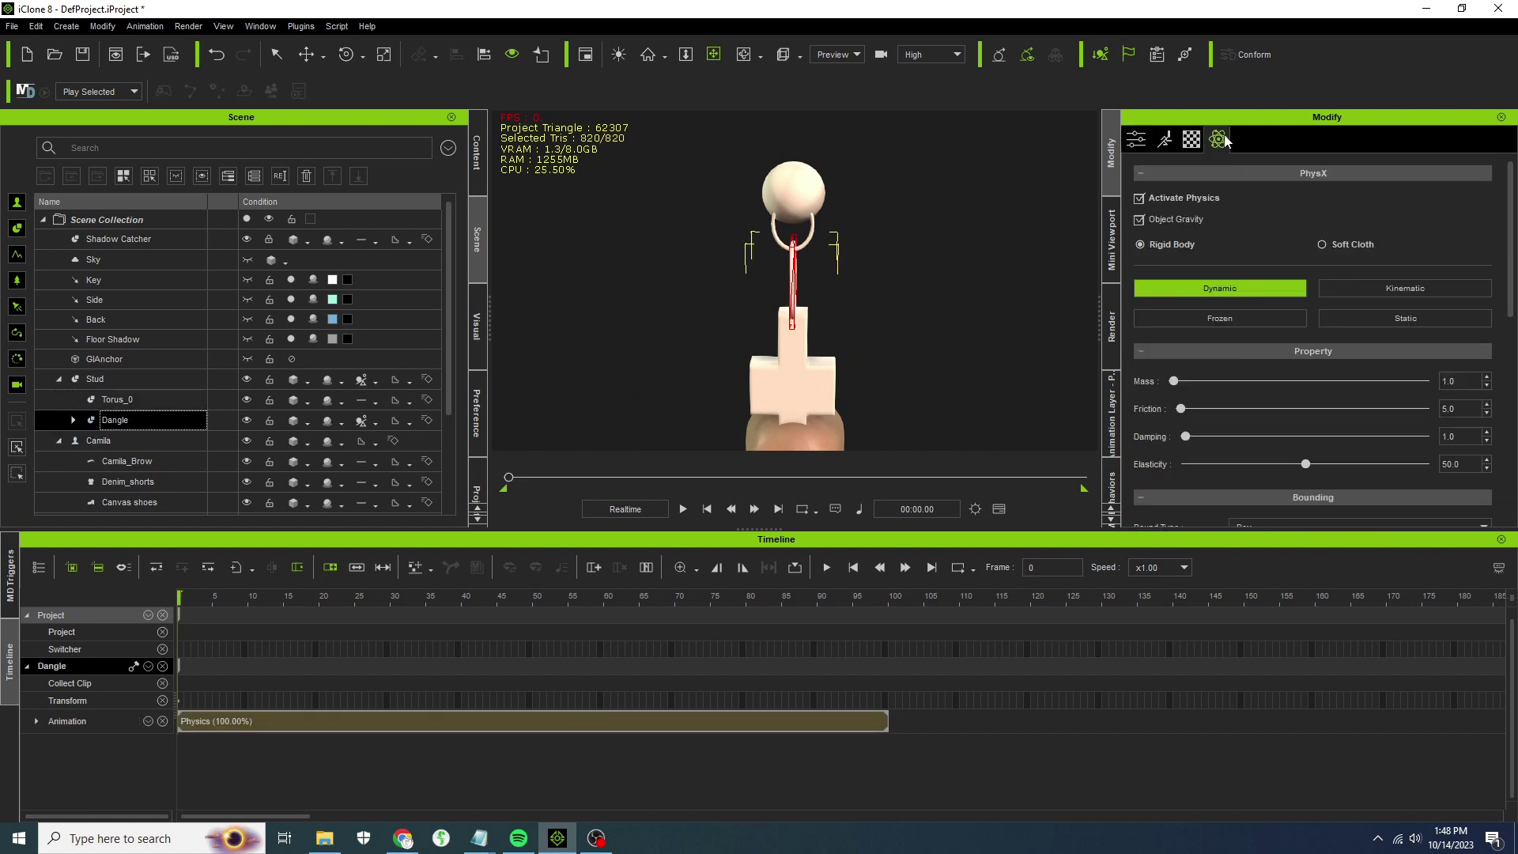
scroll(1249, 279, "down", 3)
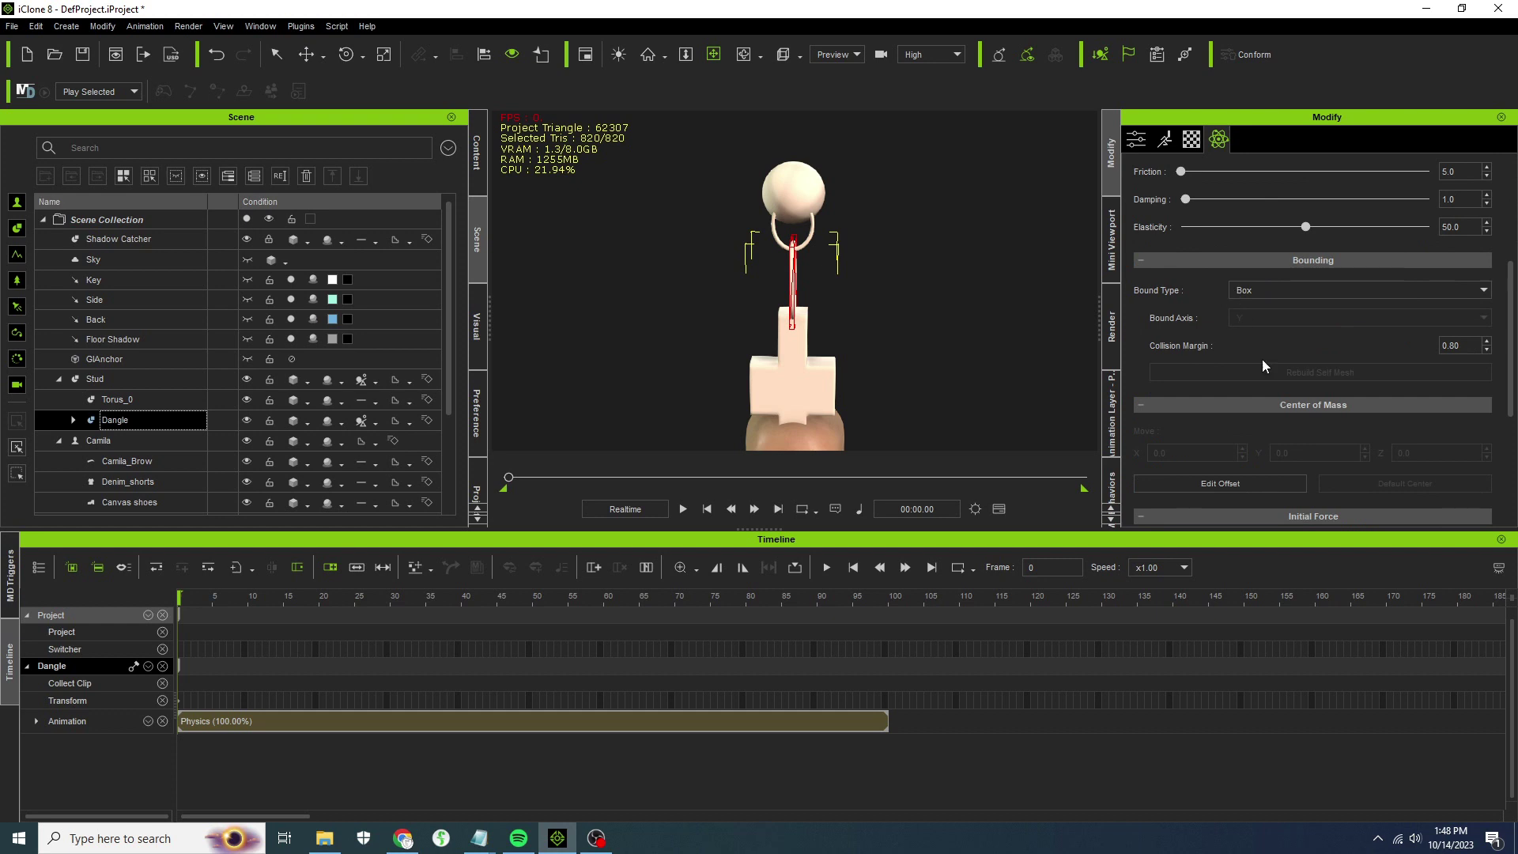
scroll(1242, 328, "down", 3)
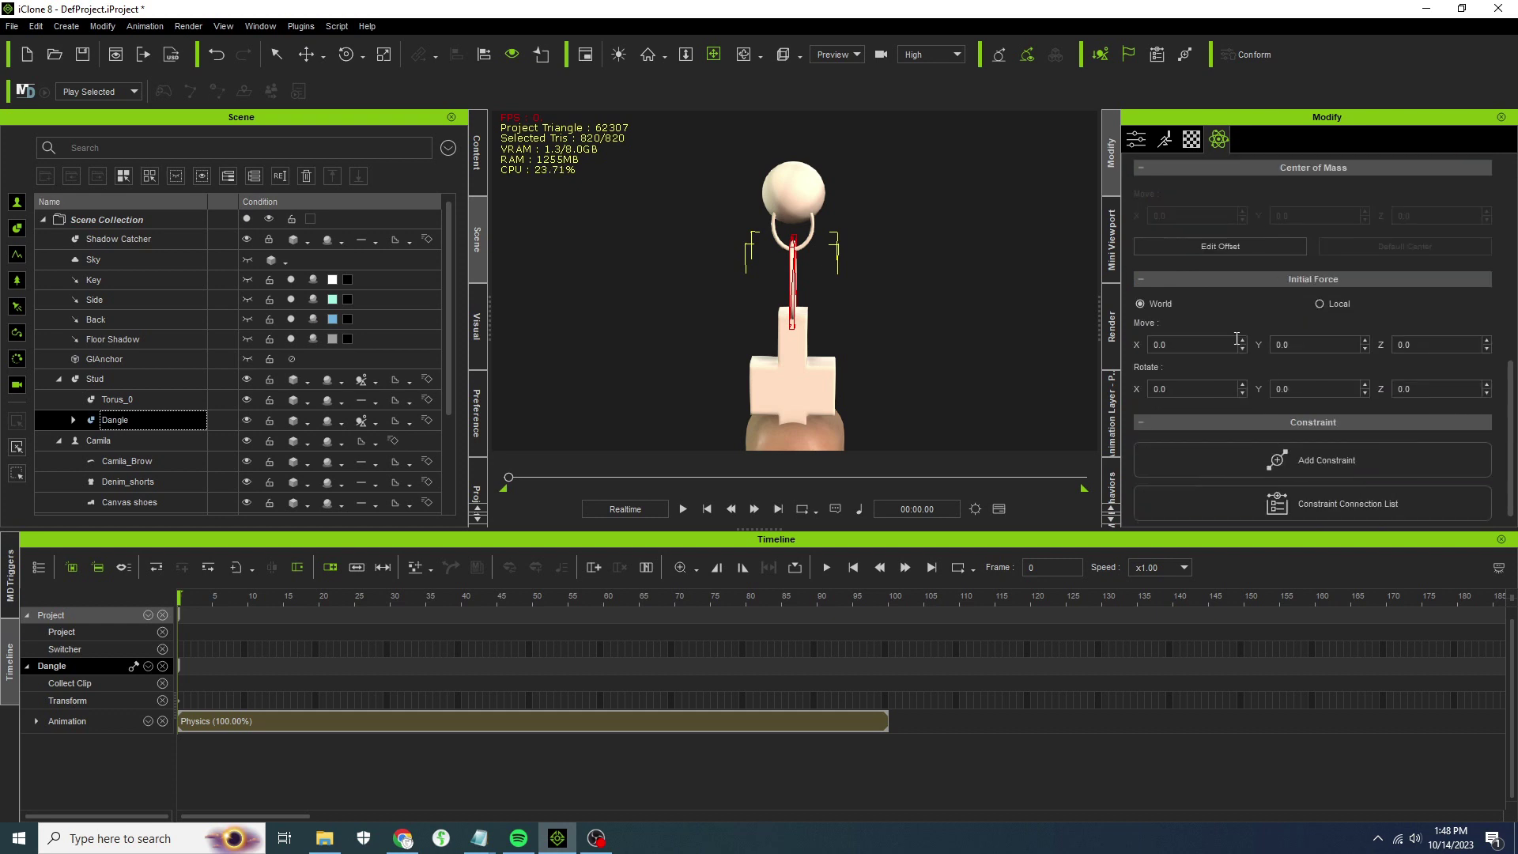
left_click(1335, 462)
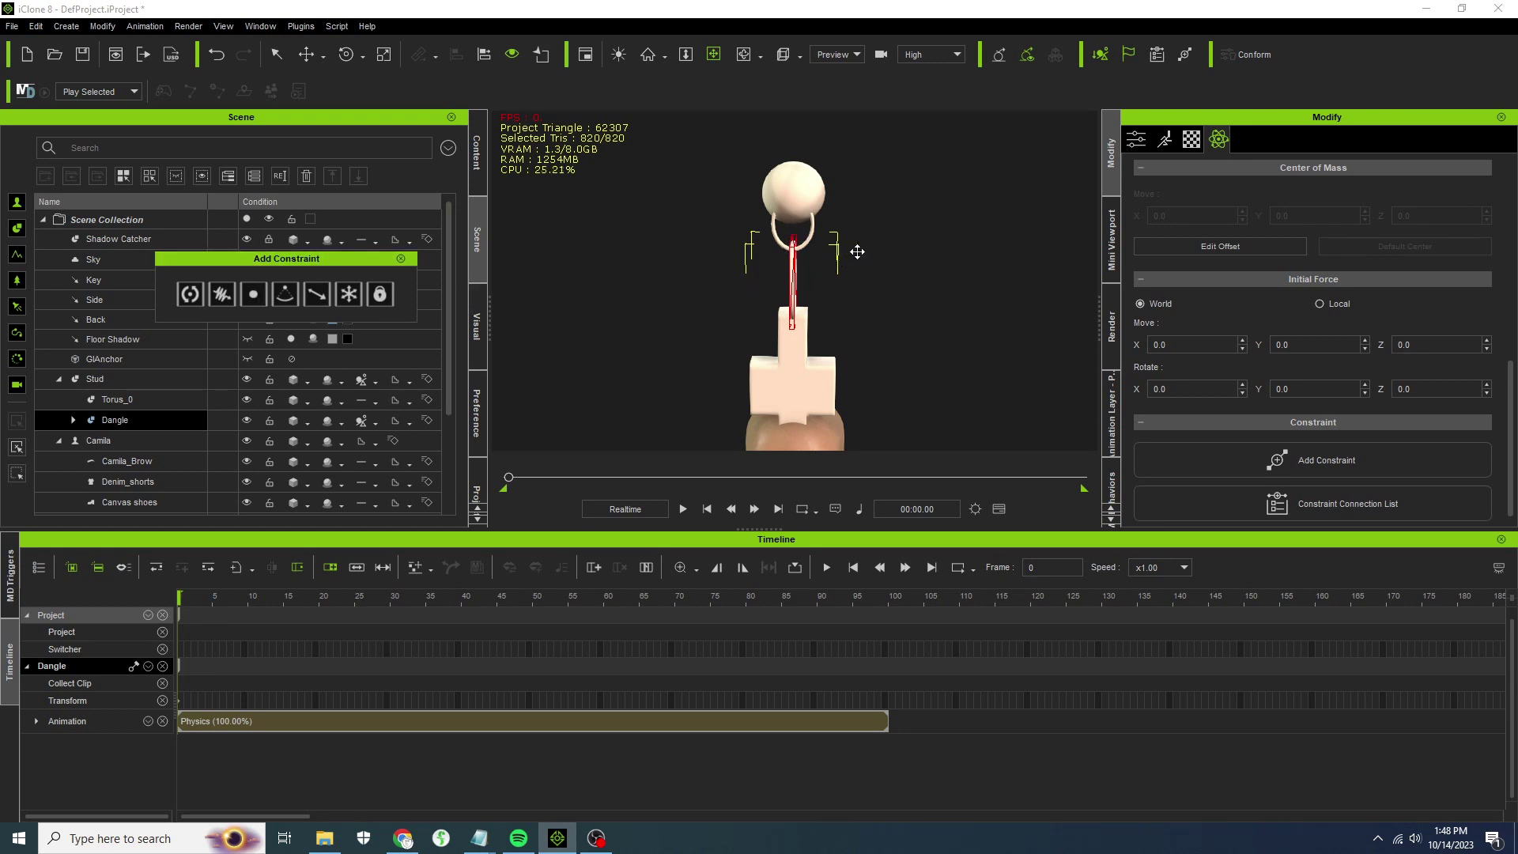
right_click_drag(857, 251, 680, 320)
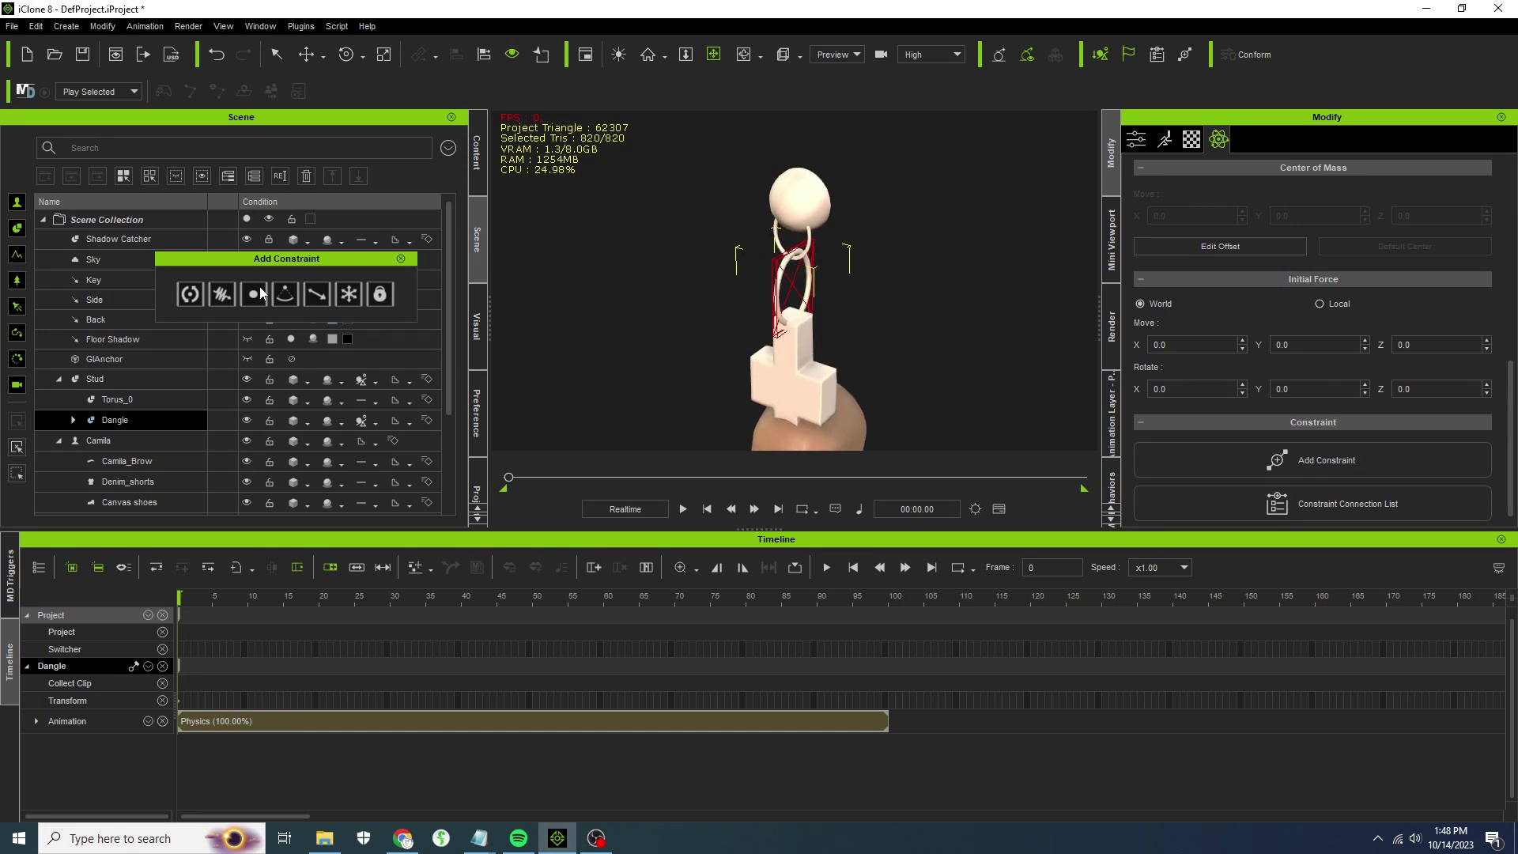
left_click_drag(261, 293, 582, 270)
left_click_drag(709, 244, 793, 258)
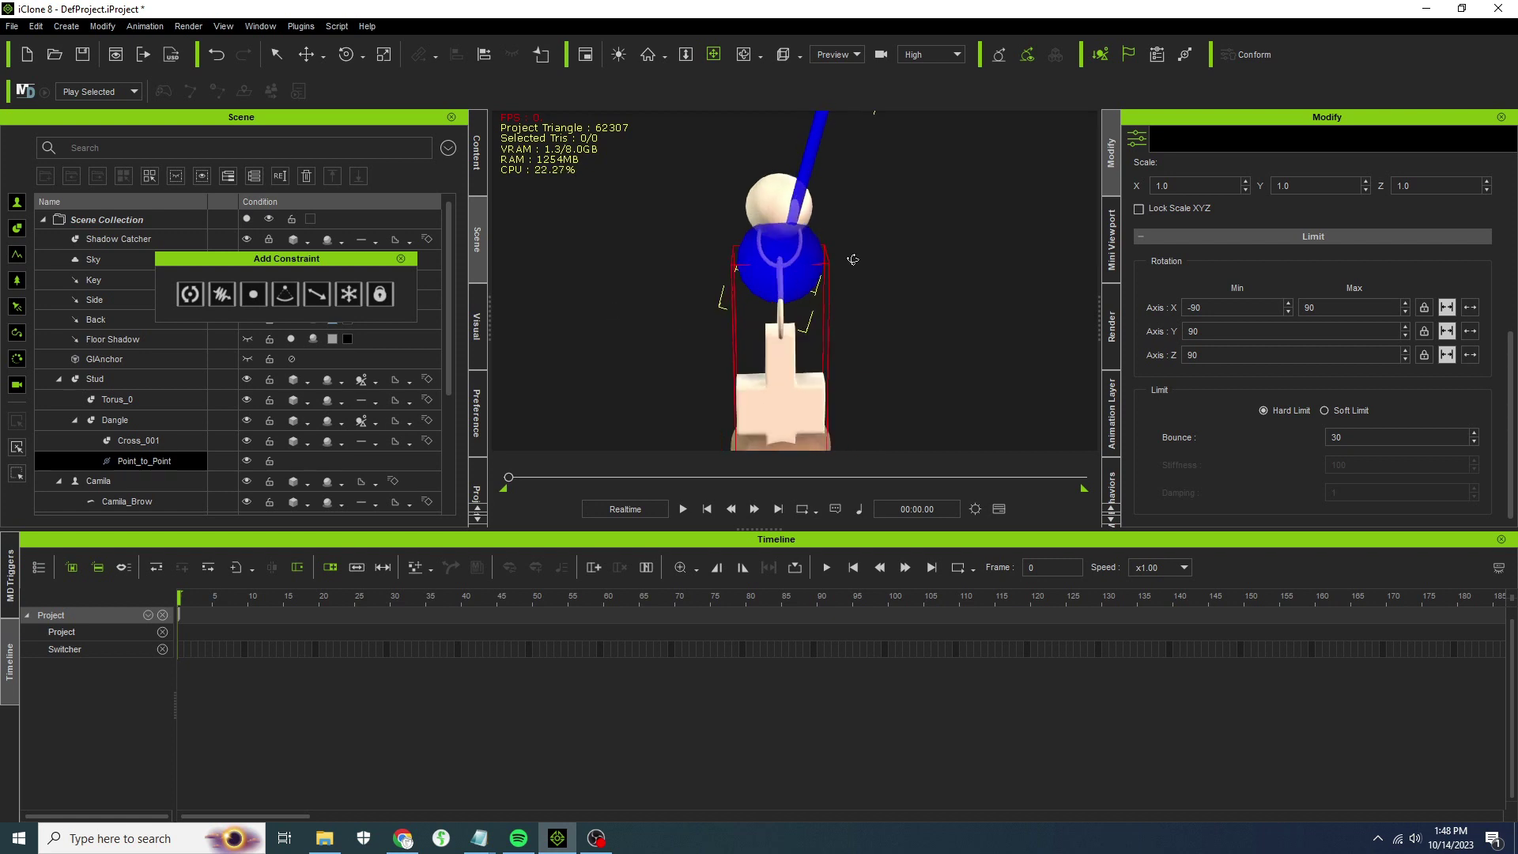
Shrink the Point_to_Point constraint sphere to 0.3 scale.
left_click(383, 54)
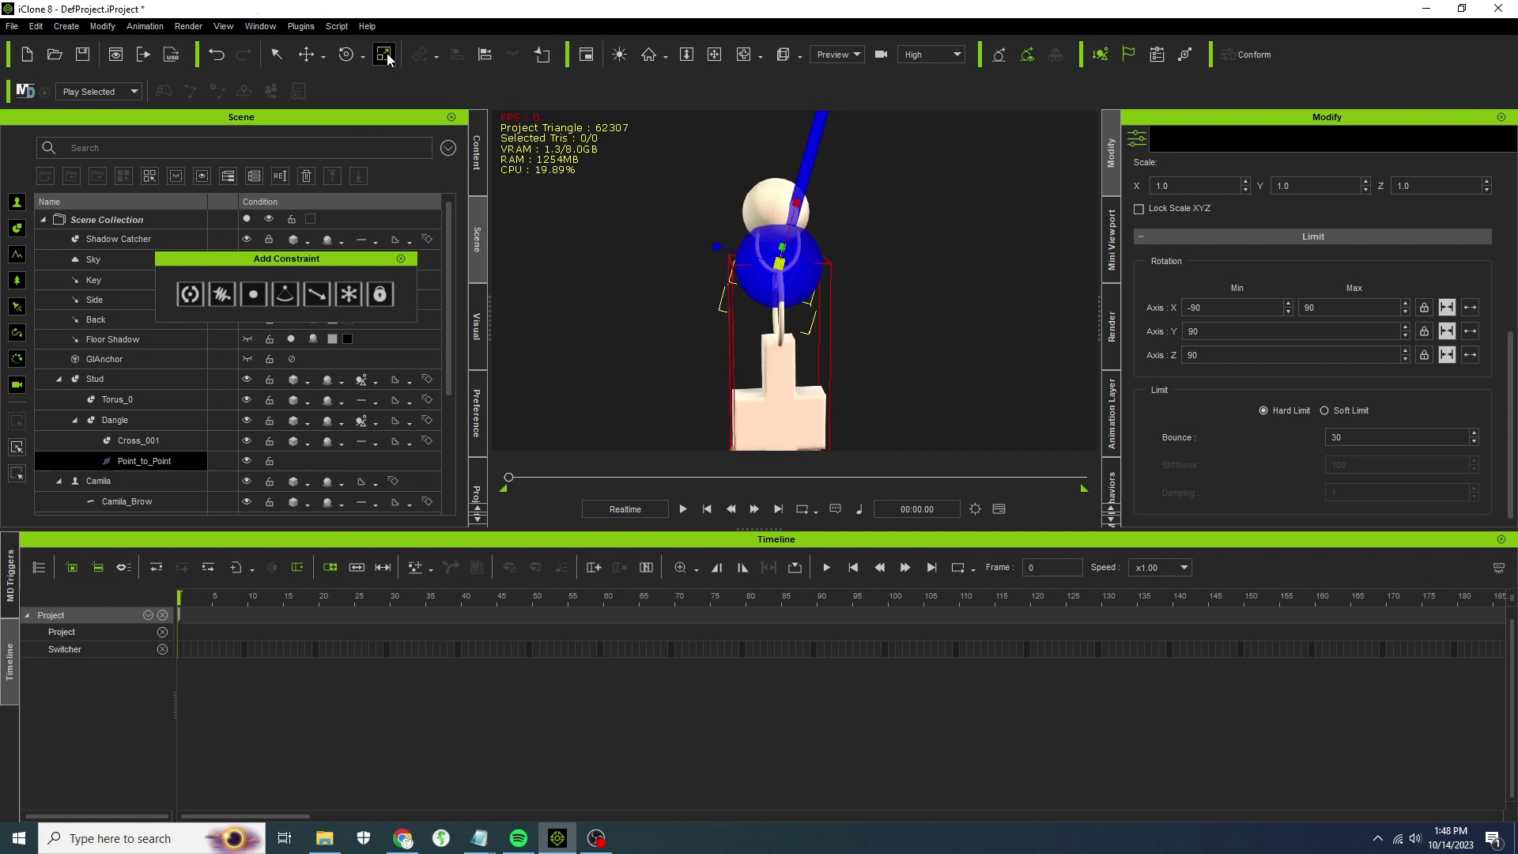
left_click_drag(778, 263, 654, 467)
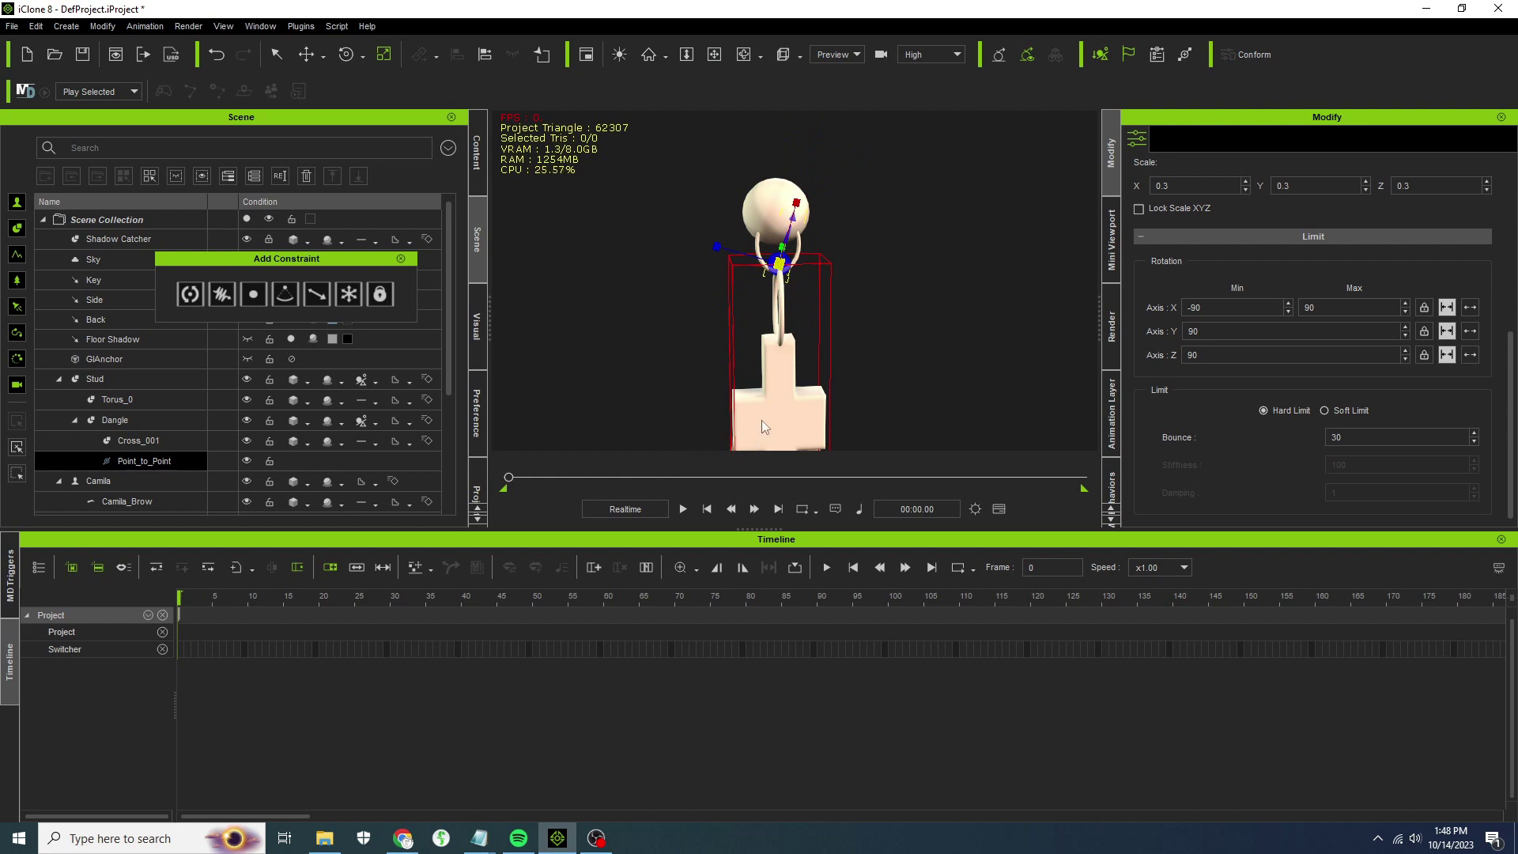
scroll(756, 219, "up", 2)
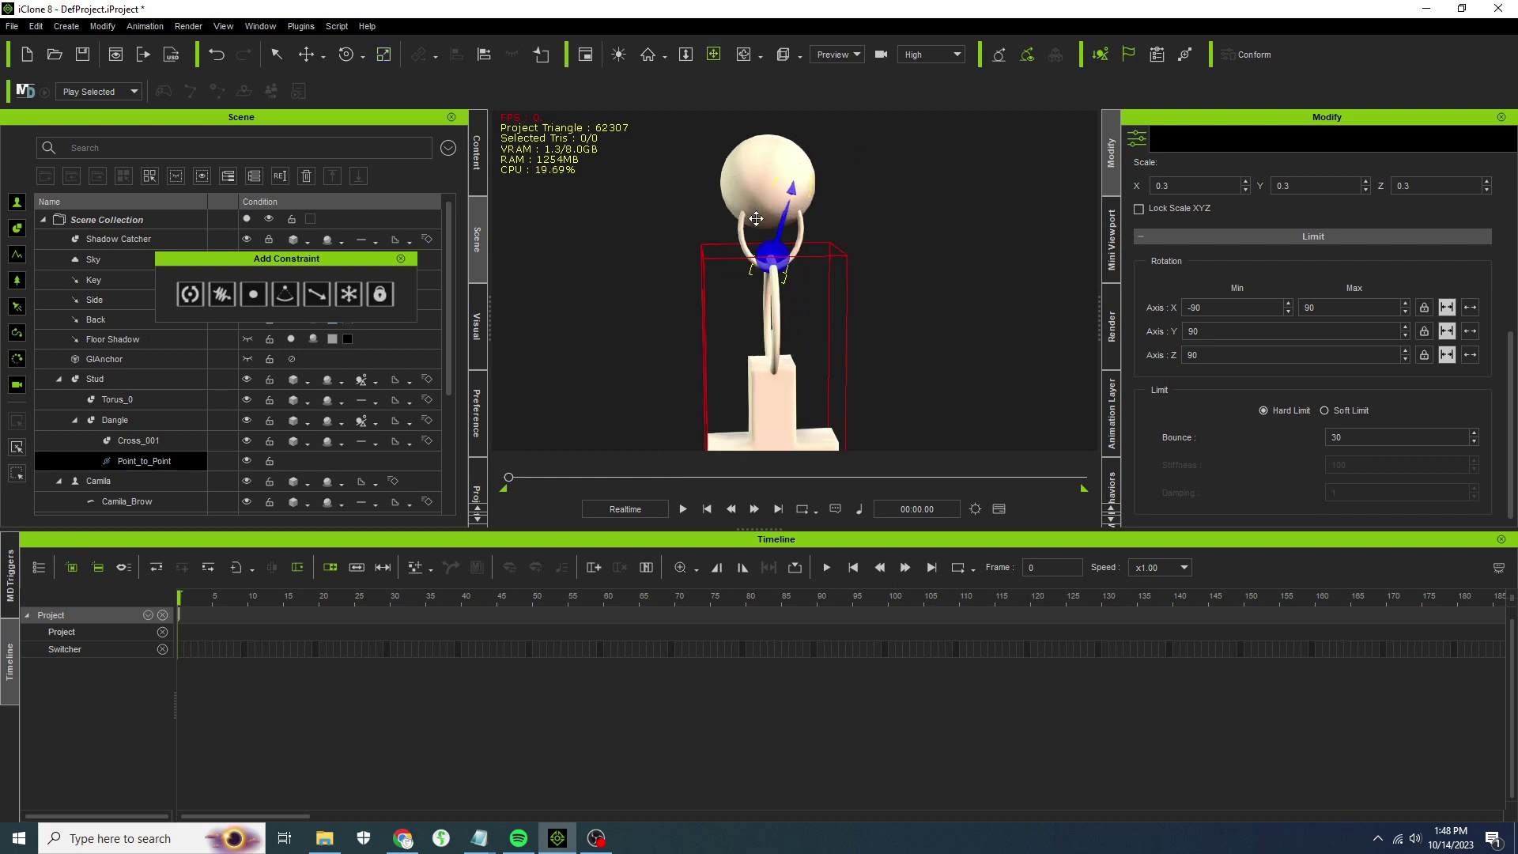
scroll(761, 238, "up", 3)
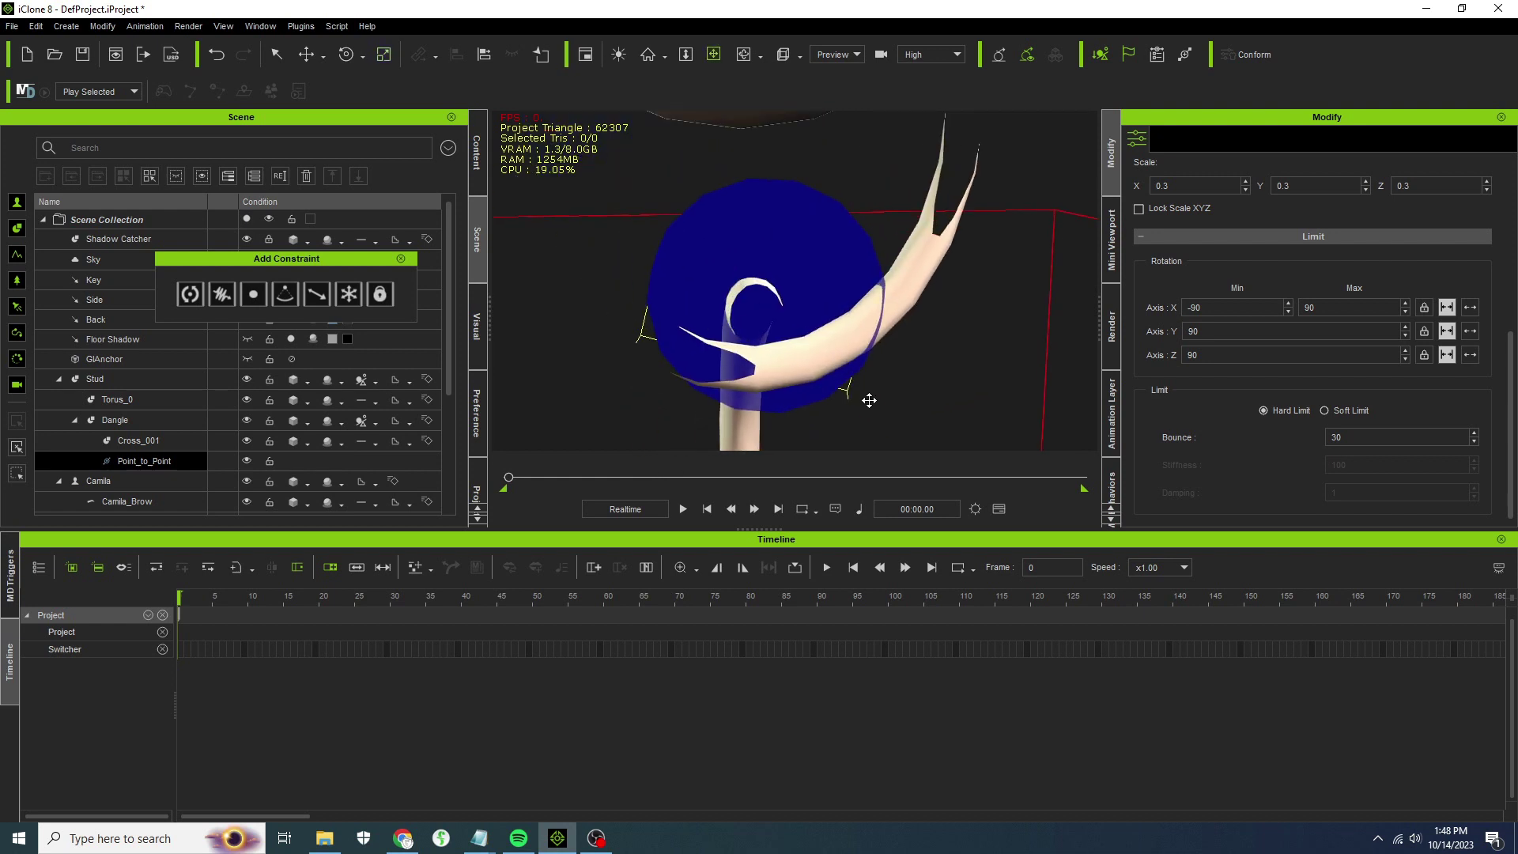
scroll(865, 364, "down", 3)
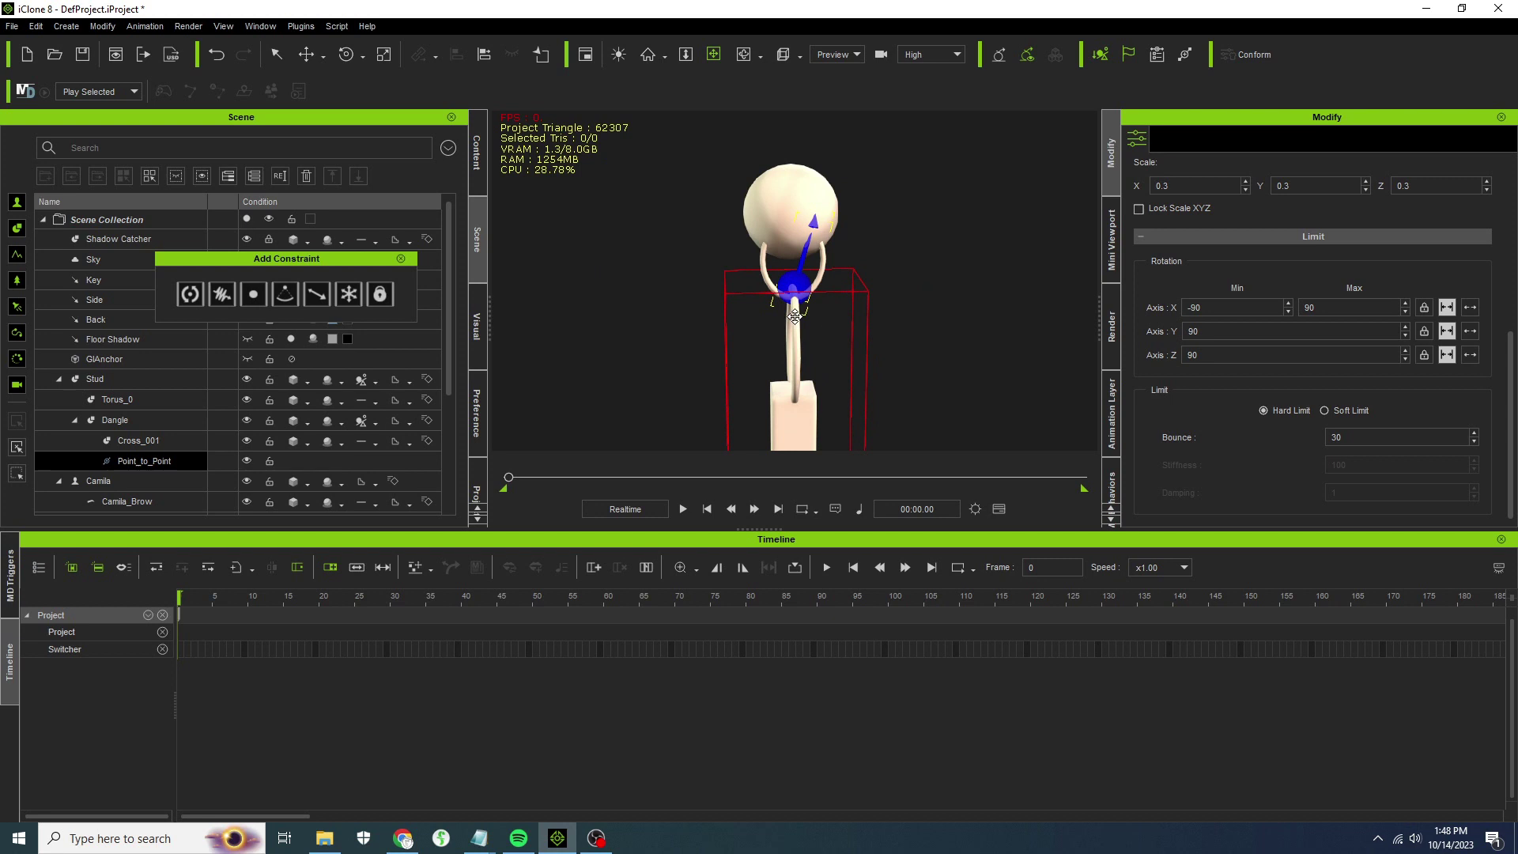
Set the constraint's rotation to X 0 and Z 90.
left_click(344, 56)
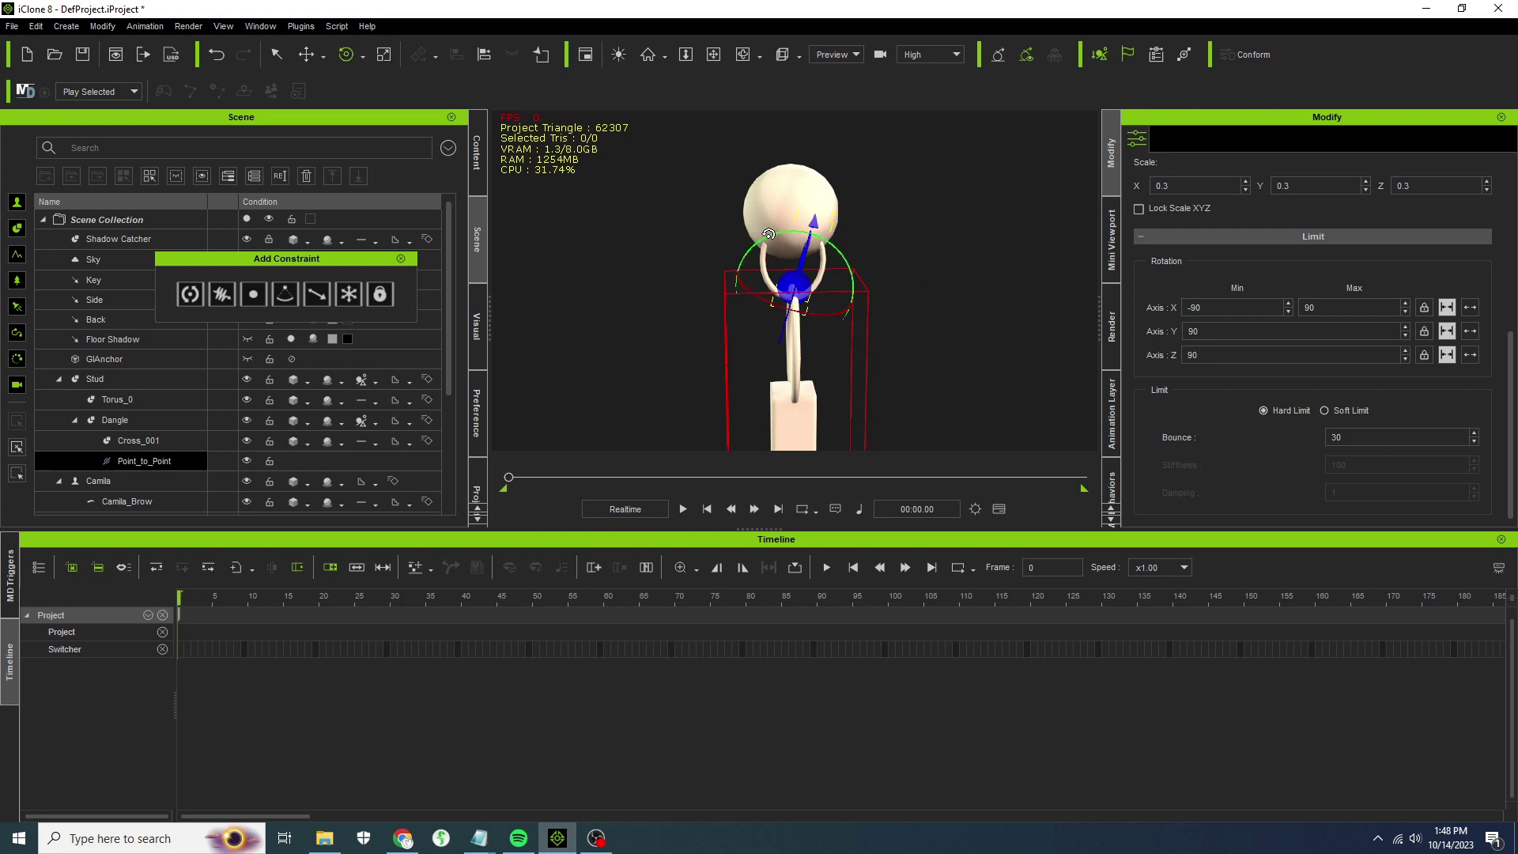
scroll(1417, 278, "up", 6)
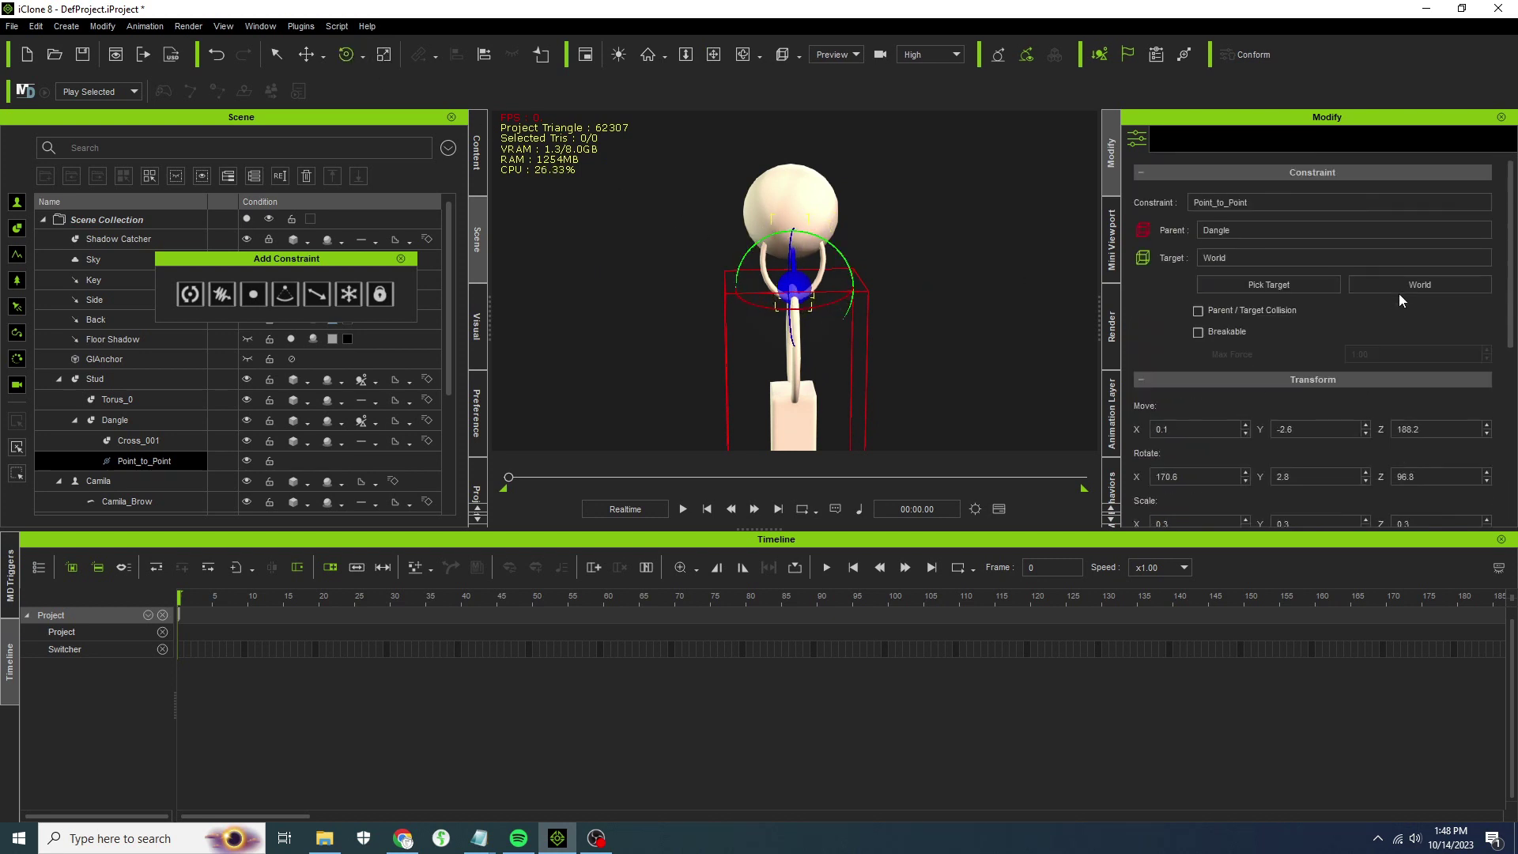
scroll(1344, 387, "down", 1)
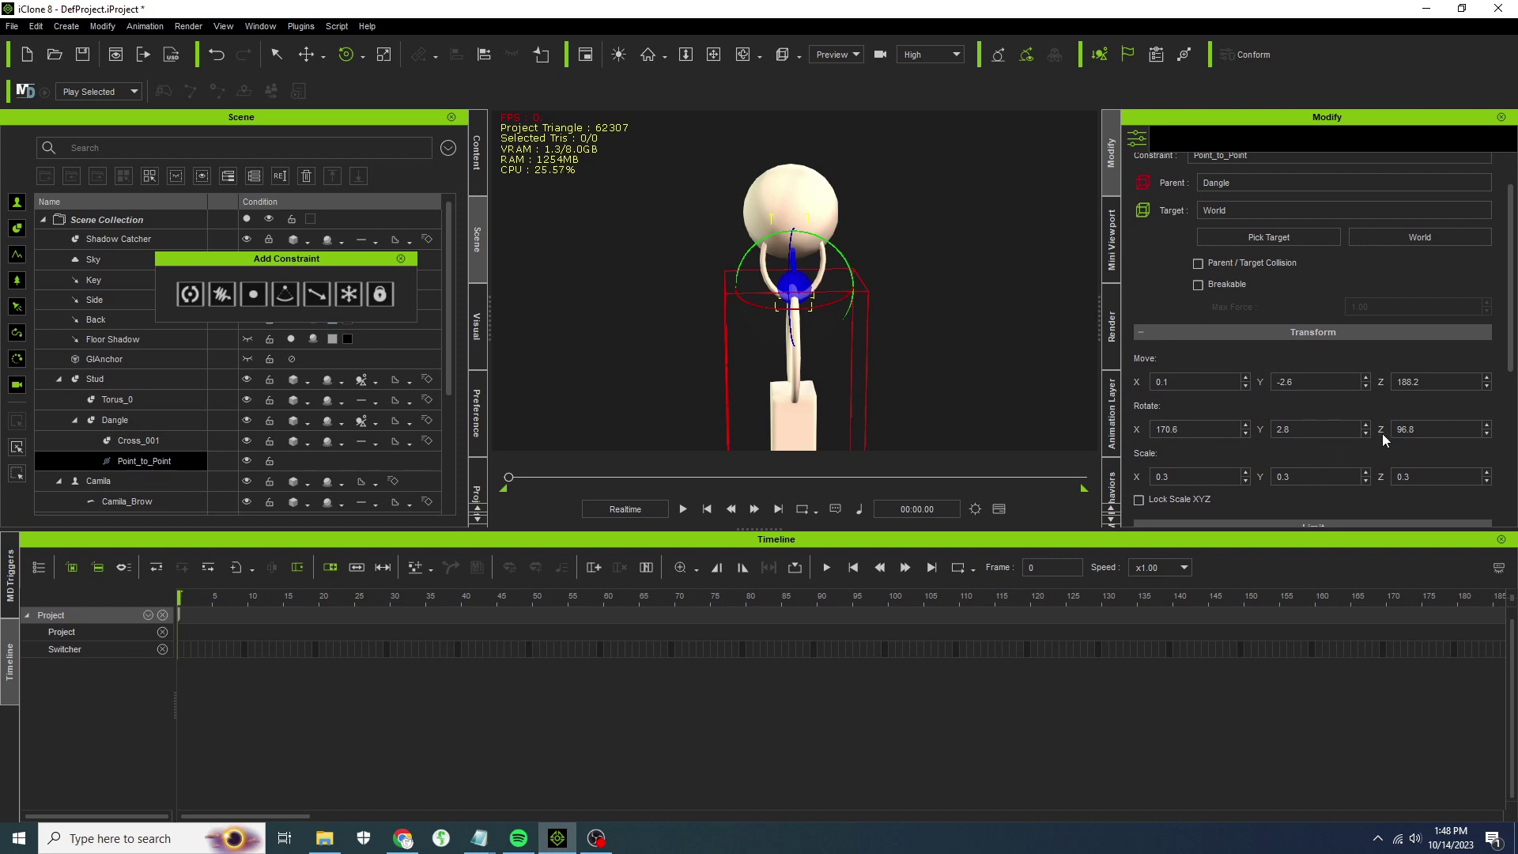
left_click(1308, 427)
left_click(1214, 427)
type("0")
left_click(1436, 428)
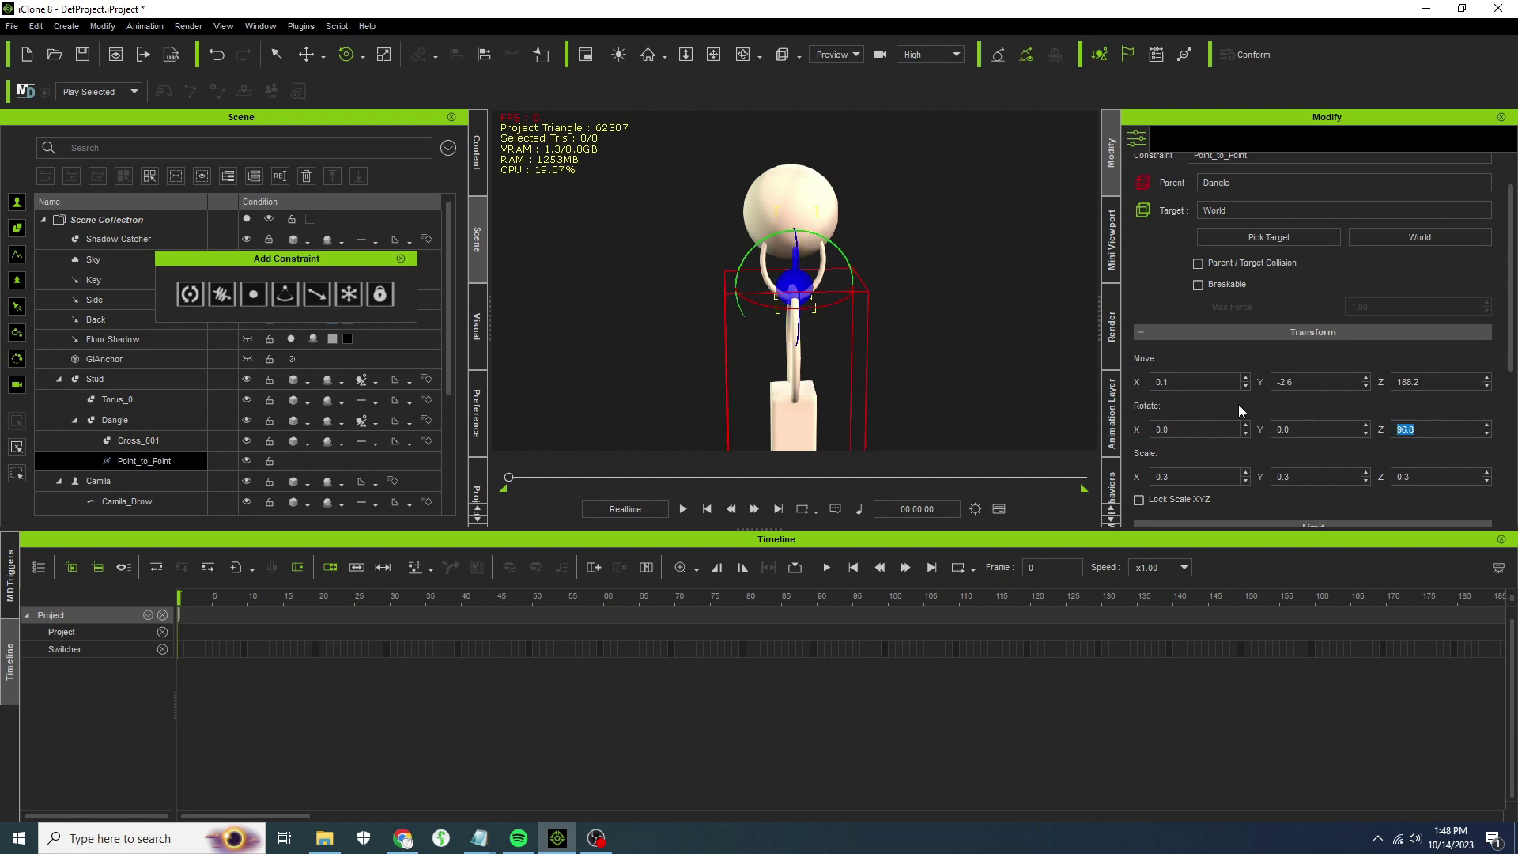
type("90")
key("Return")
Shift the constraint pivot to Move Y -2.3 and turn on live physics simulation.
right_click_drag(1020, 272, 424, 211)
scroll(737, 290, "up", 3)
middle_click_drag(862, 307, 842, 275)
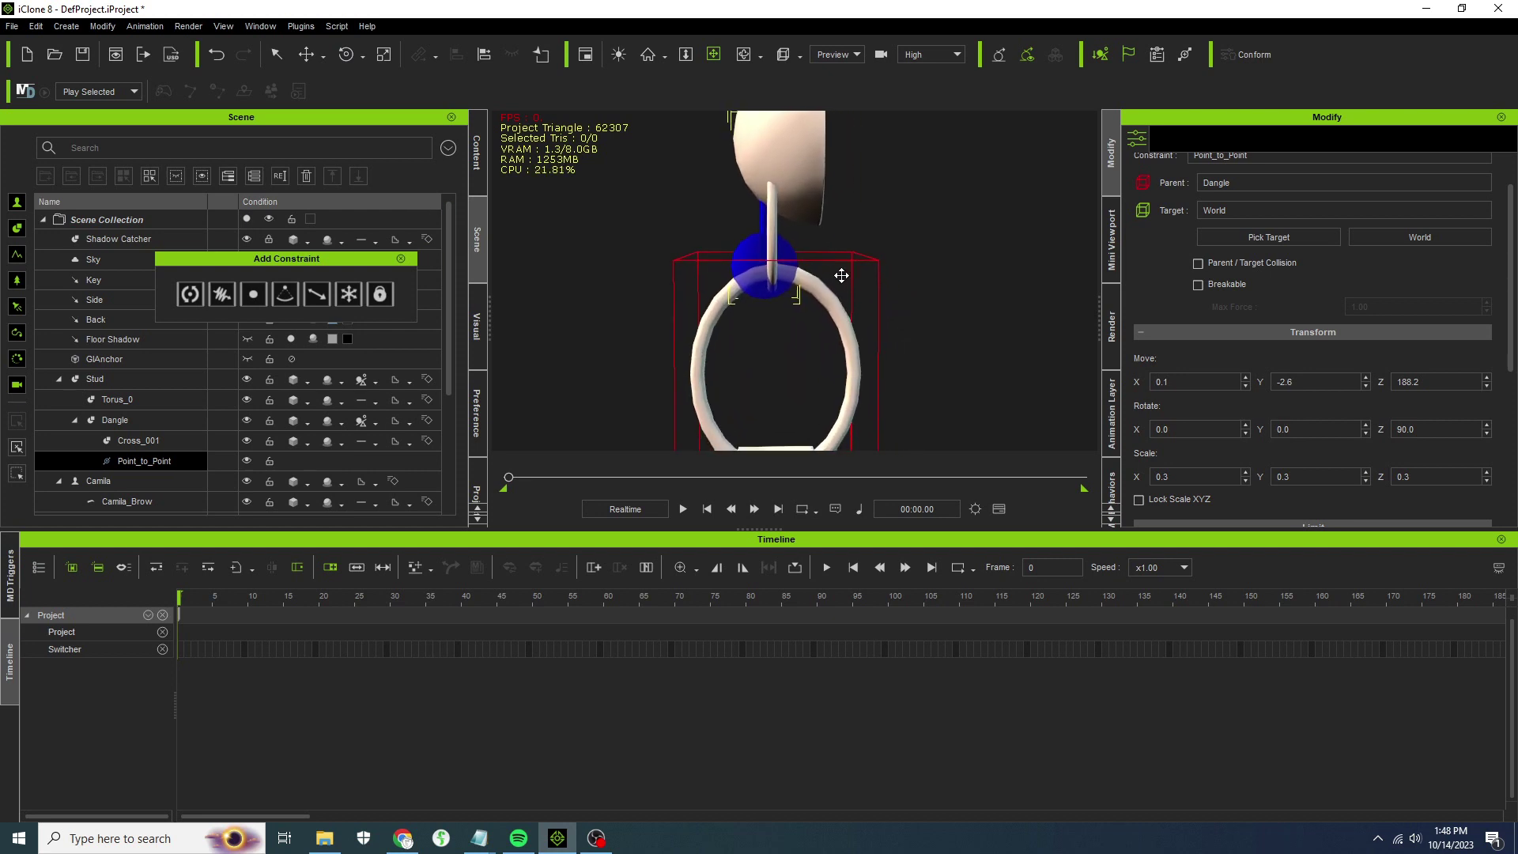
left_click(306, 53)
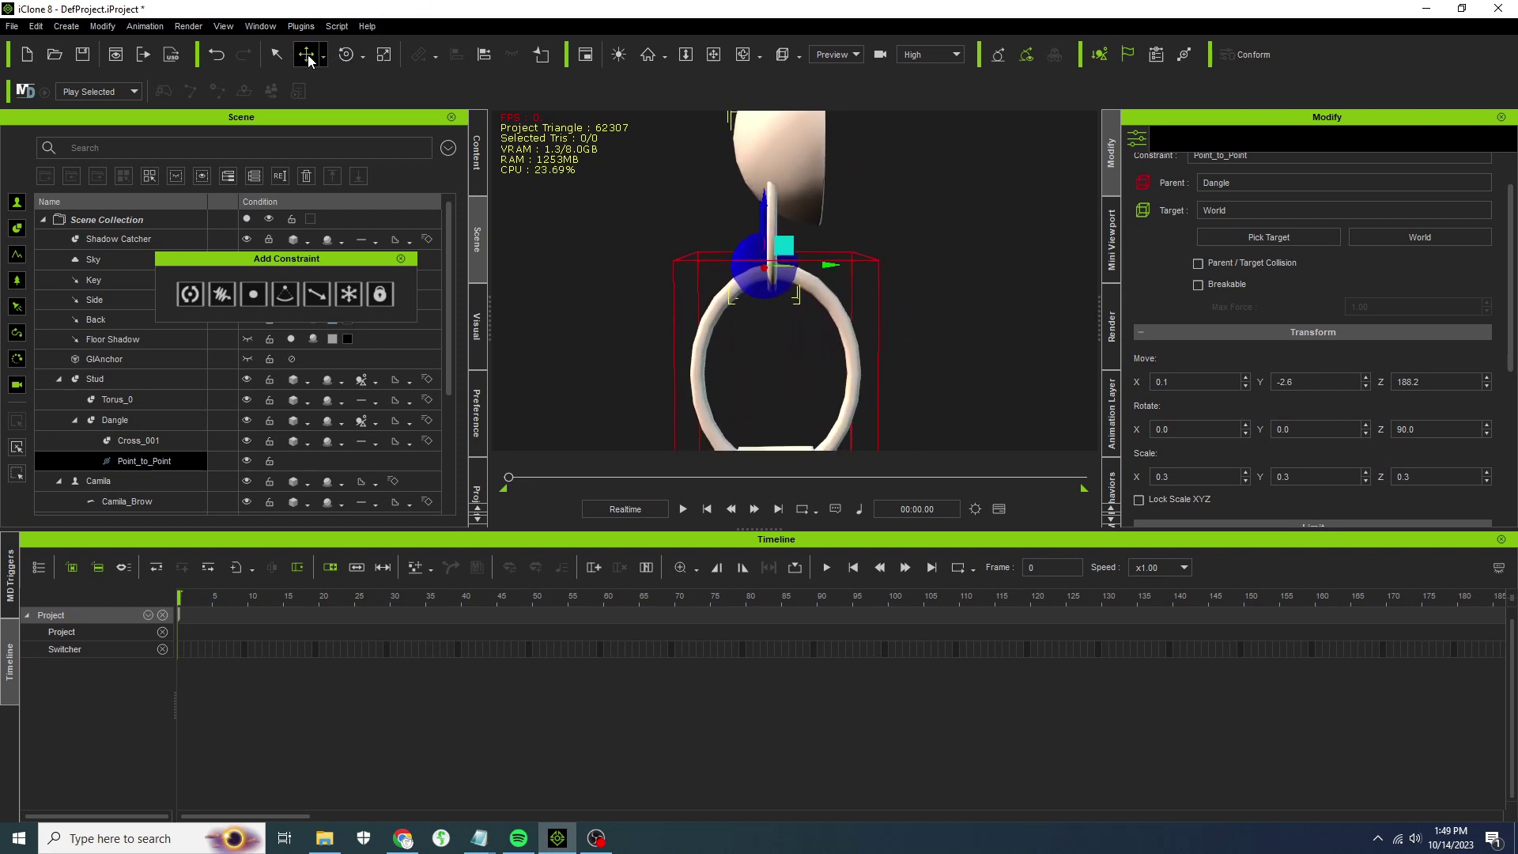
left_click_drag(829, 266, 840, 275)
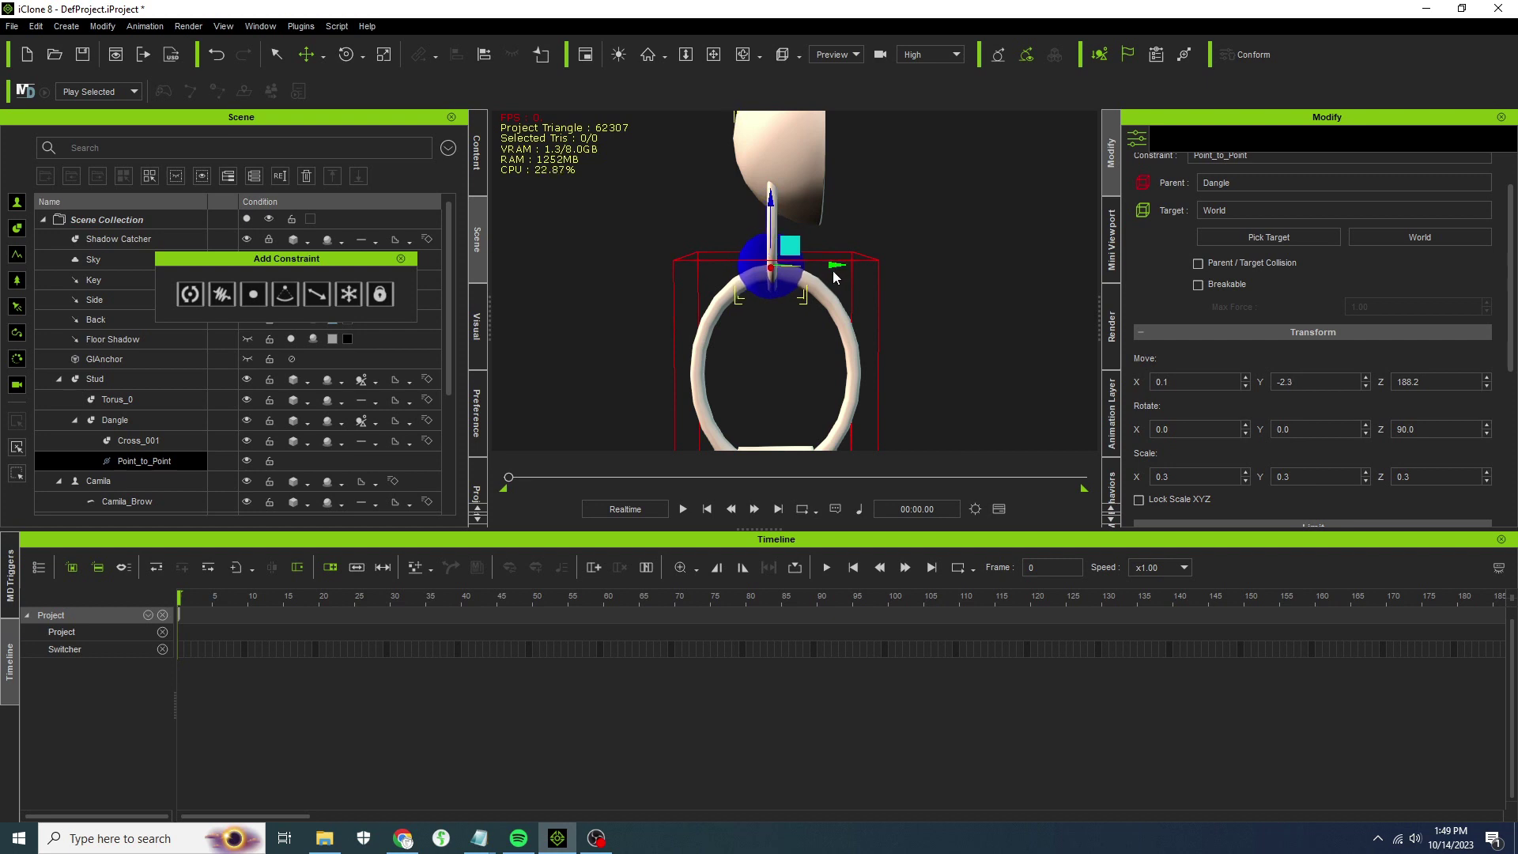
left_click(713, 54)
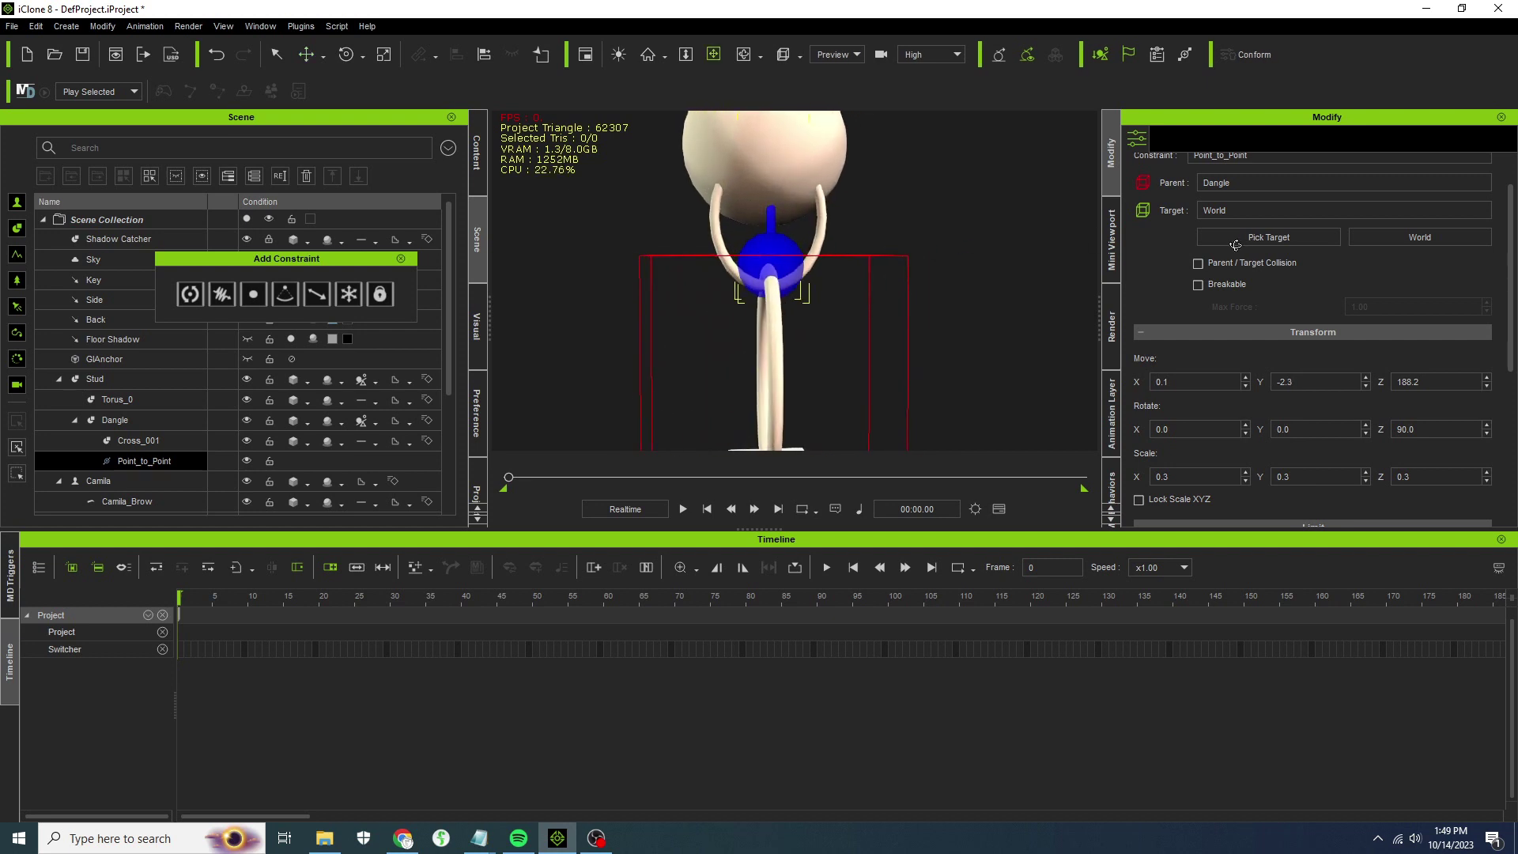
scroll(875, 254, "down", 6)
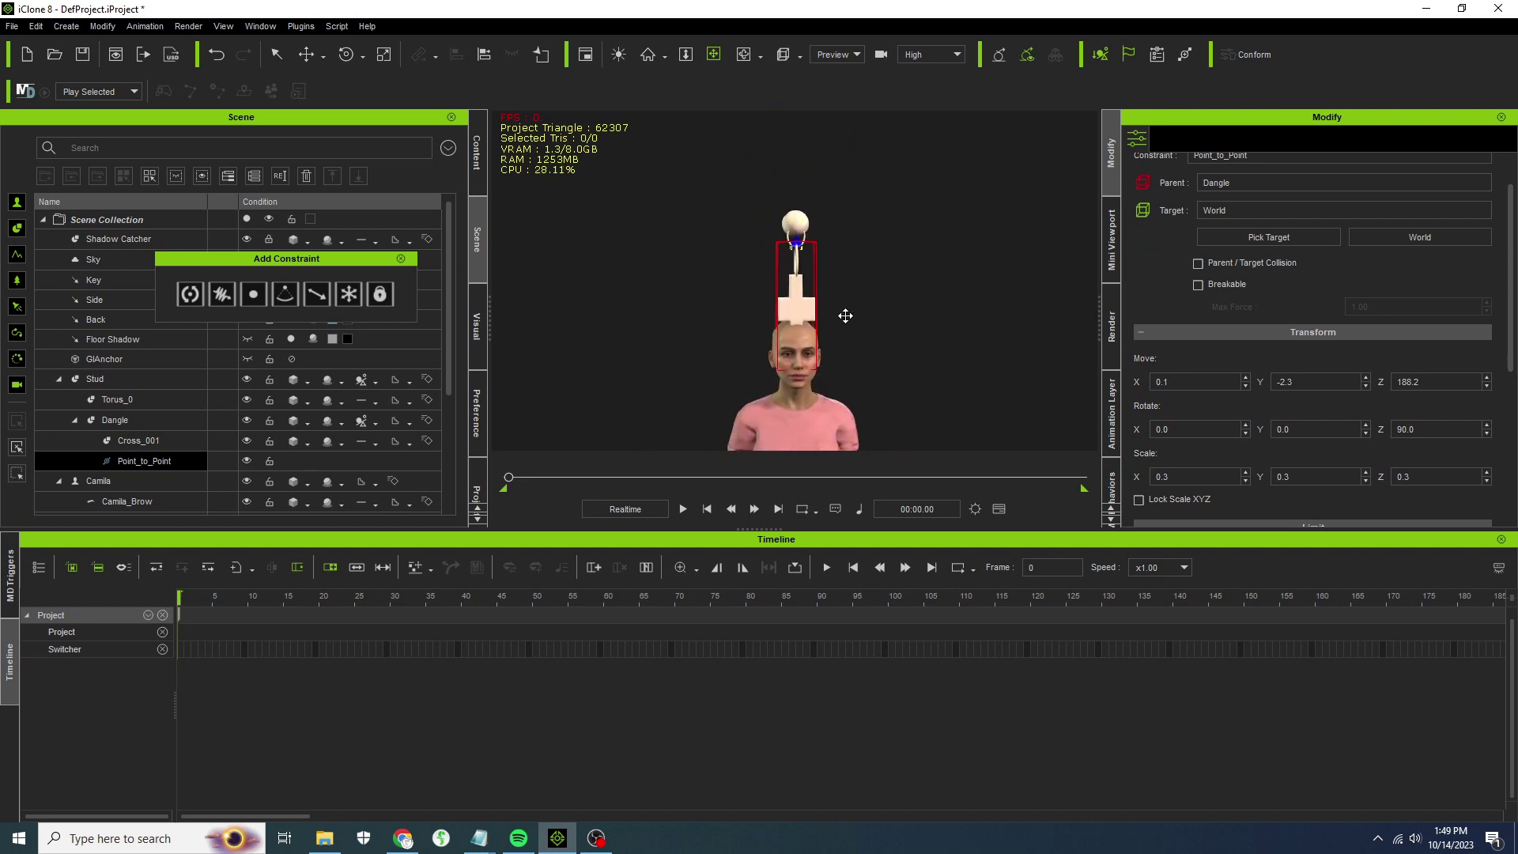
Move Camila left along X, away from the earring rig.
scroll(898, 217, "down", 4)
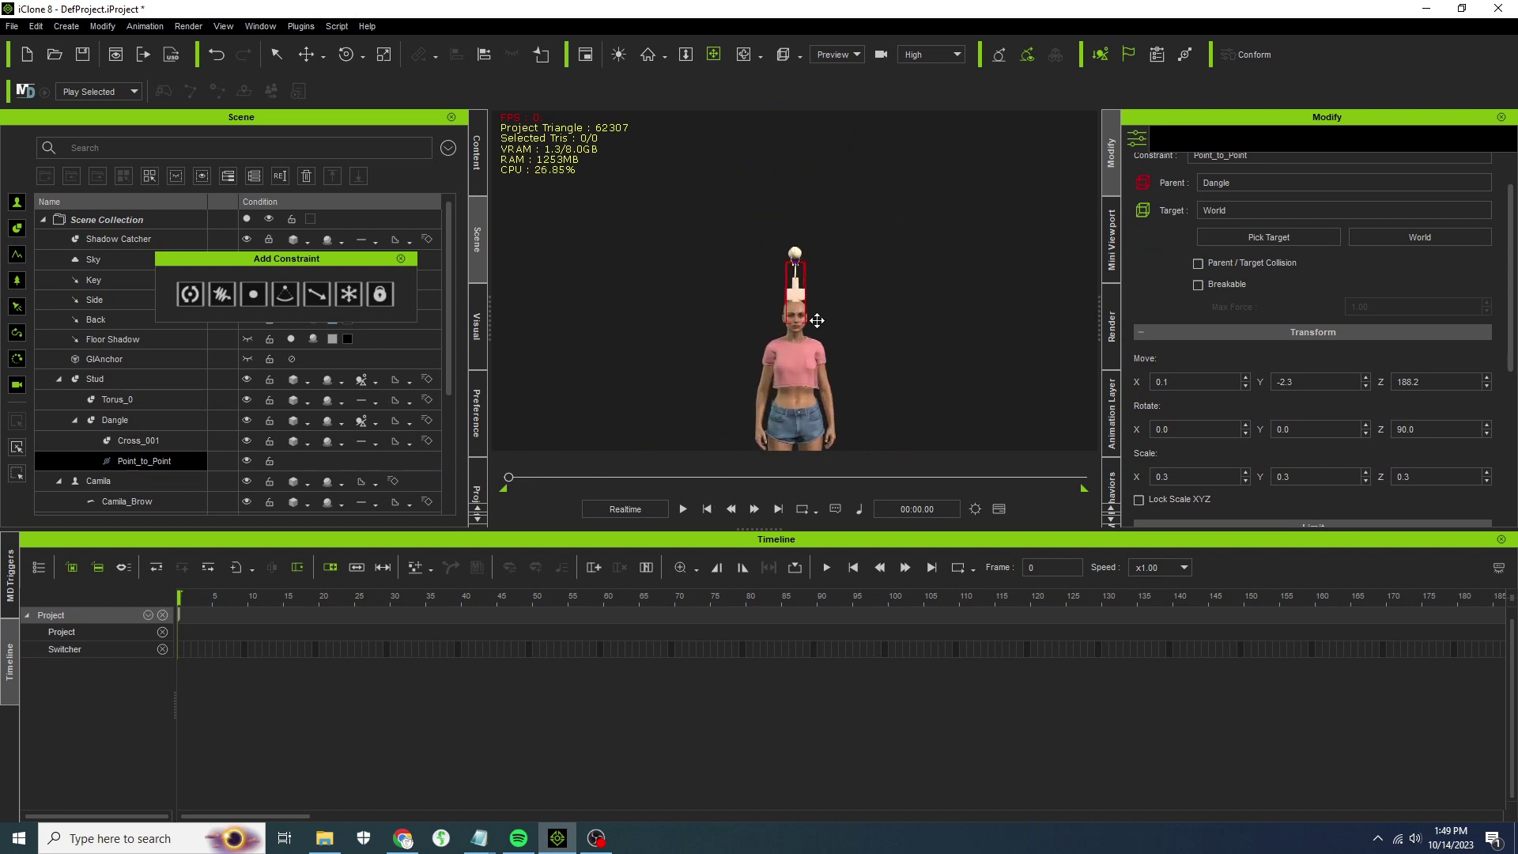
scroll(817, 320, "up", 3)
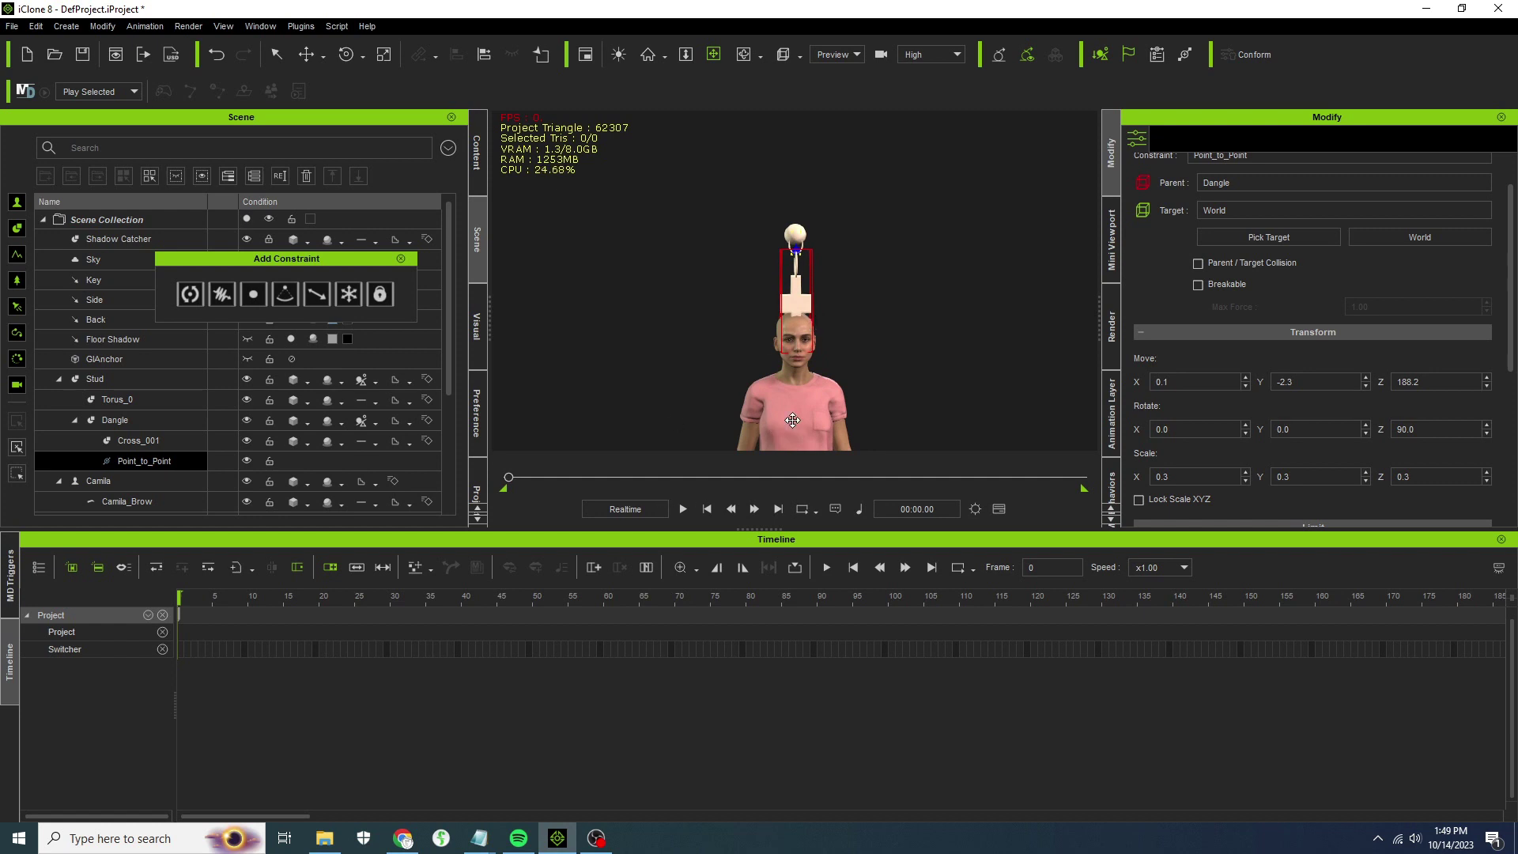
left_click(797, 409)
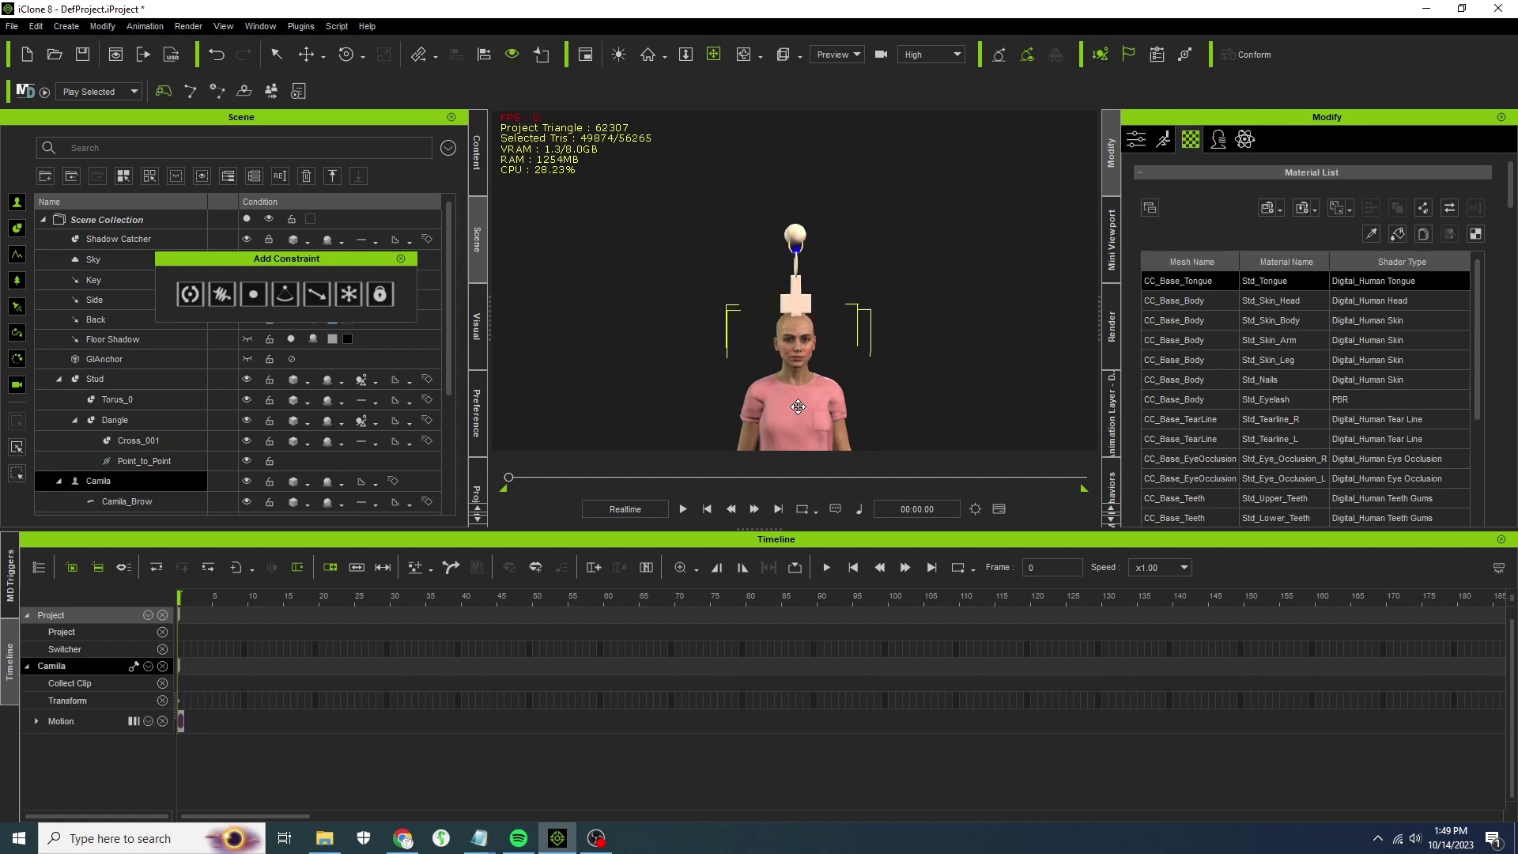
scroll(795, 395, "down", 4)
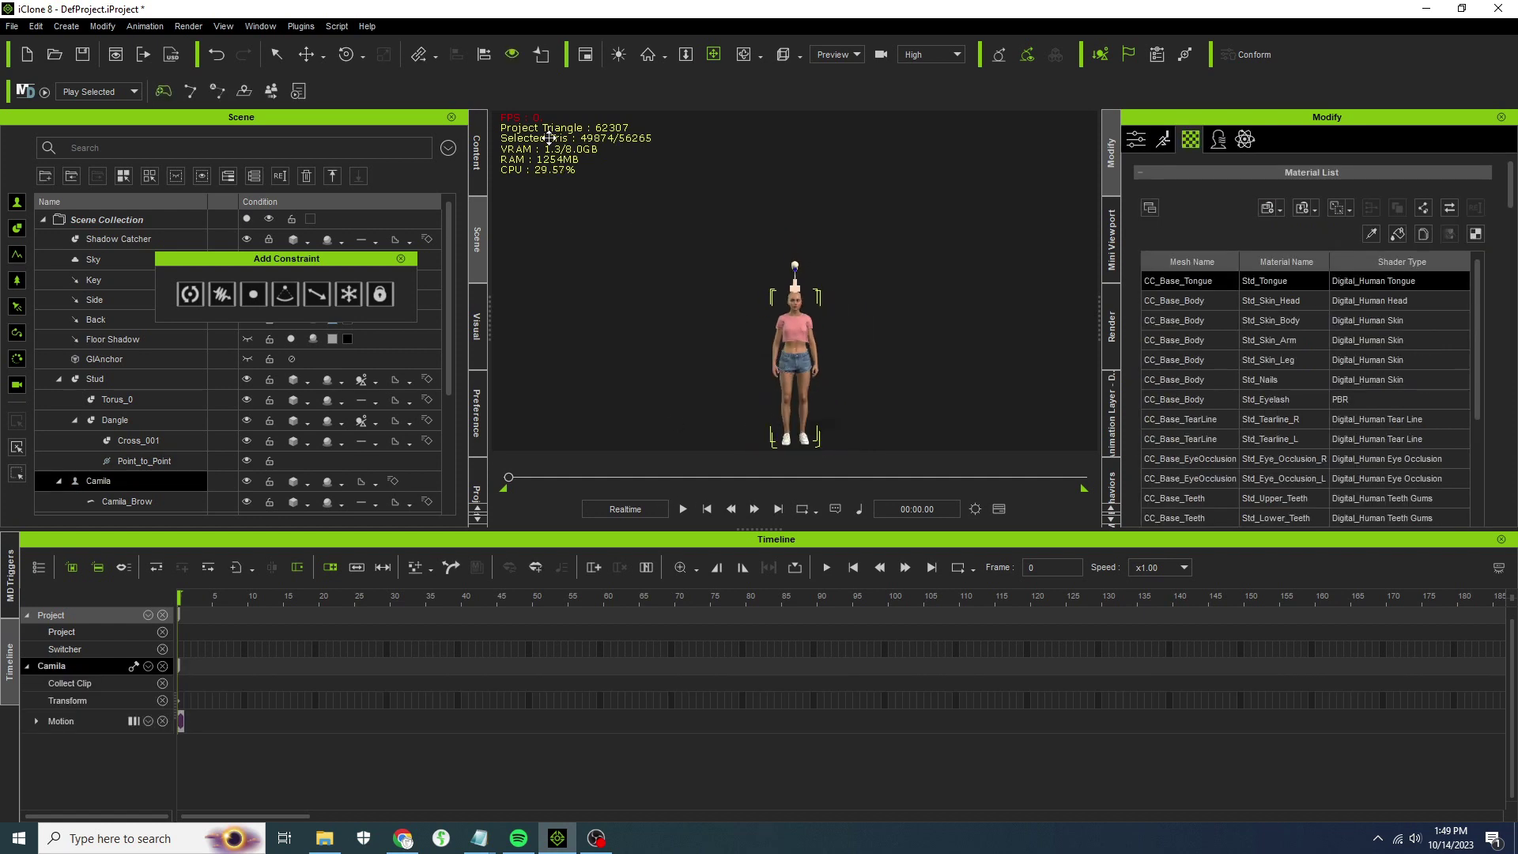
key("w")
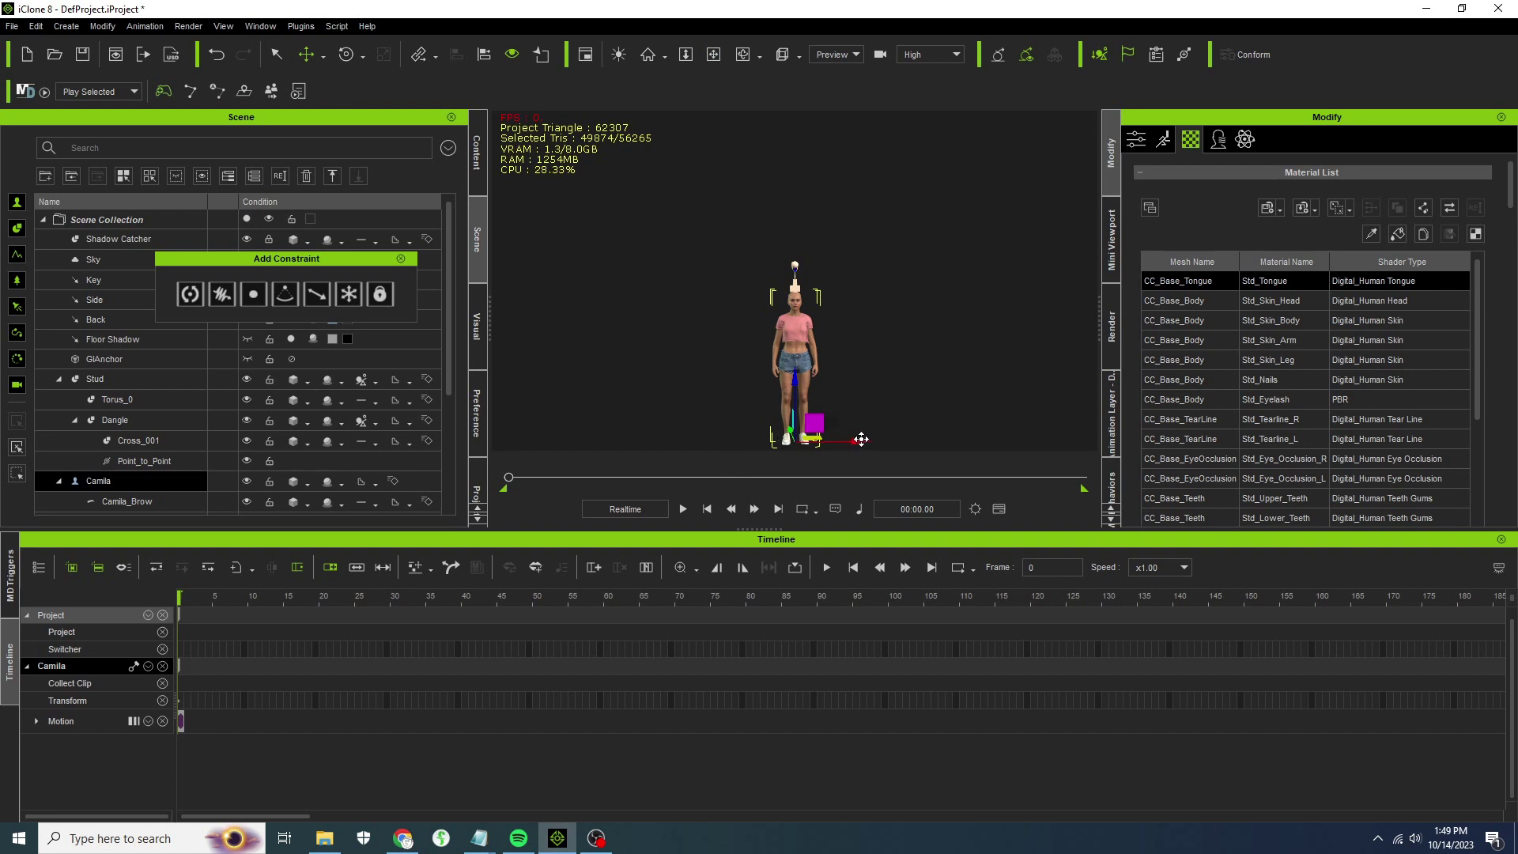
left_click_drag(861, 439, 760, 439)
Play the scene to watch the cross swing, then stop and rewind to frame 0.
left_click(683, 508)
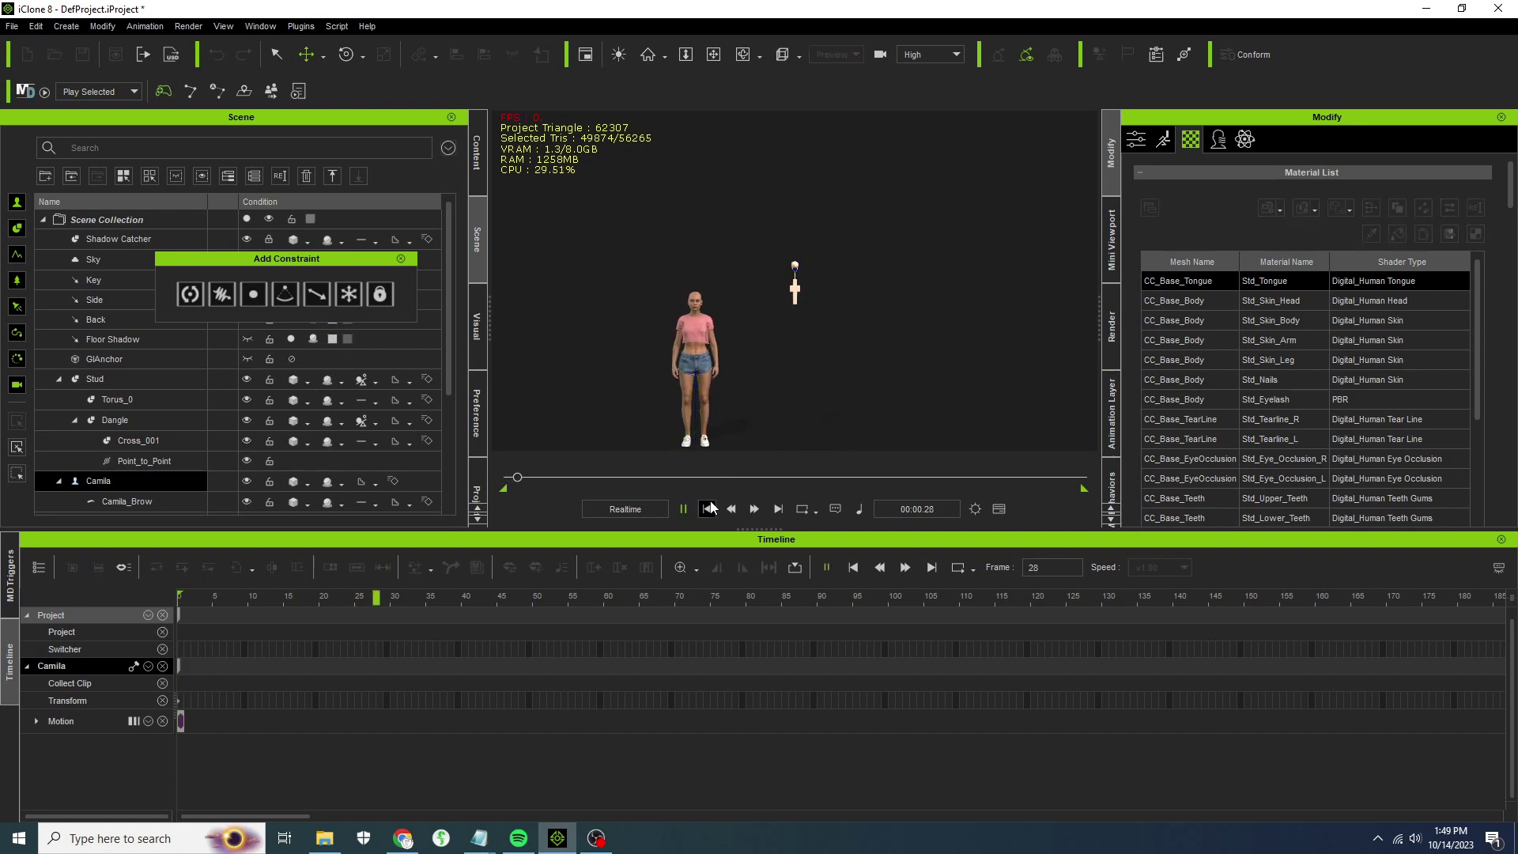
scroll(818, 353, "up", 5)
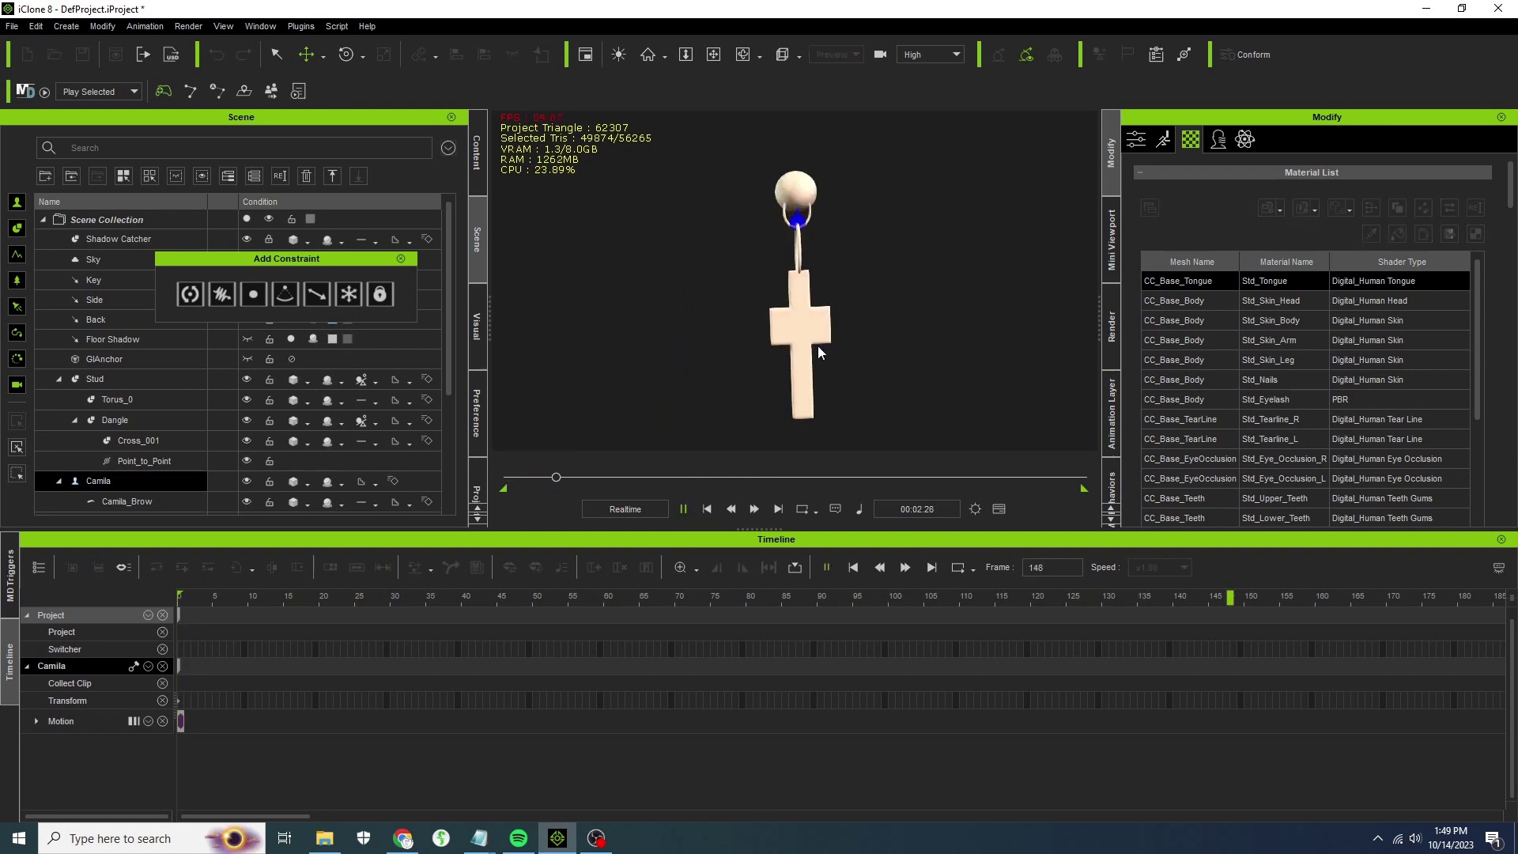
middle_click_drag(908, 284, 830, 316)
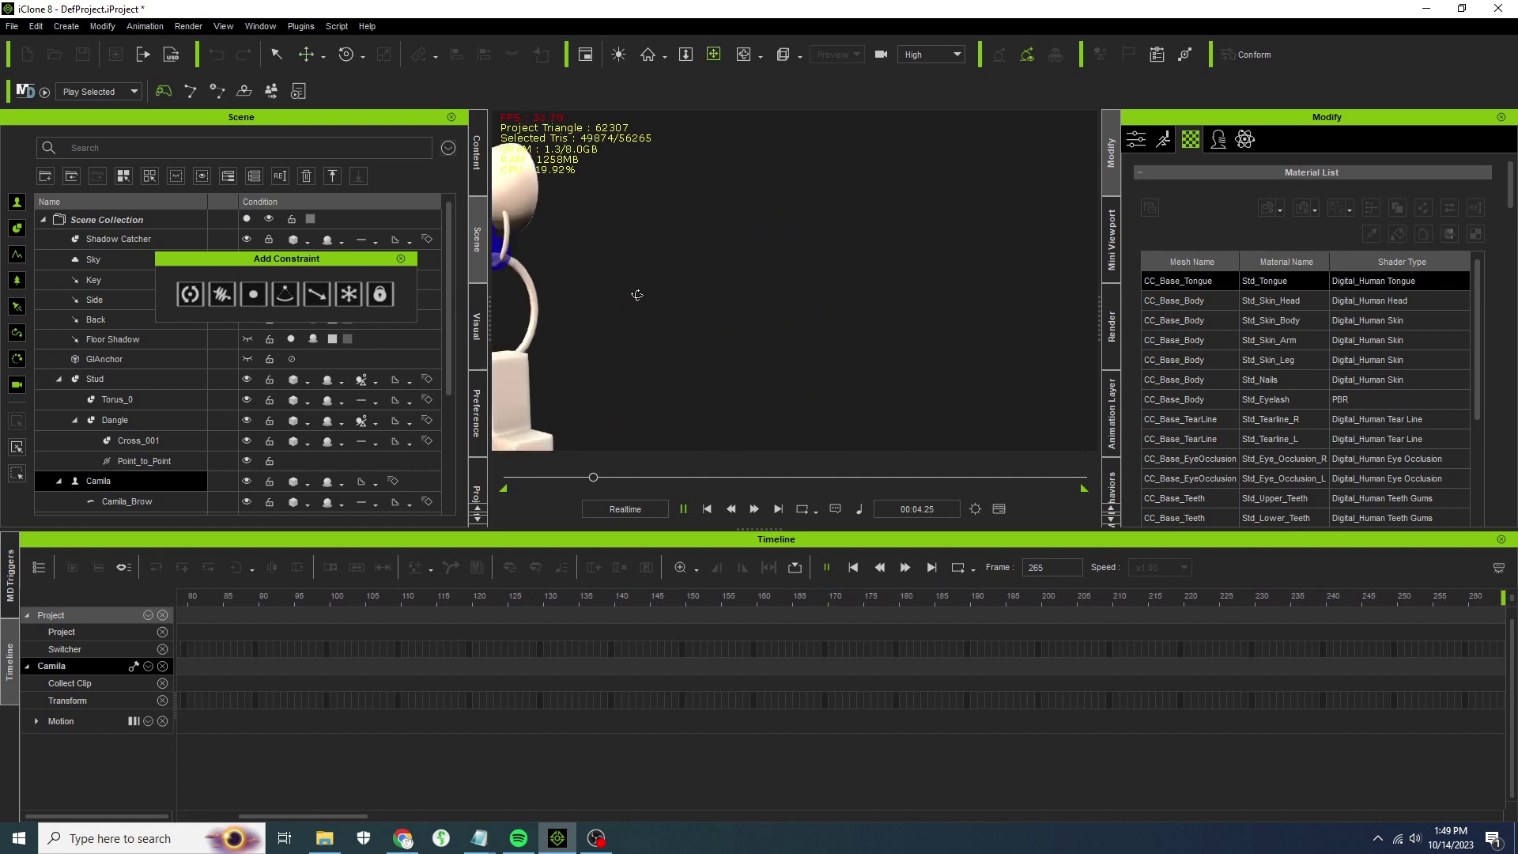
scroll(836, 320, "down", 3)
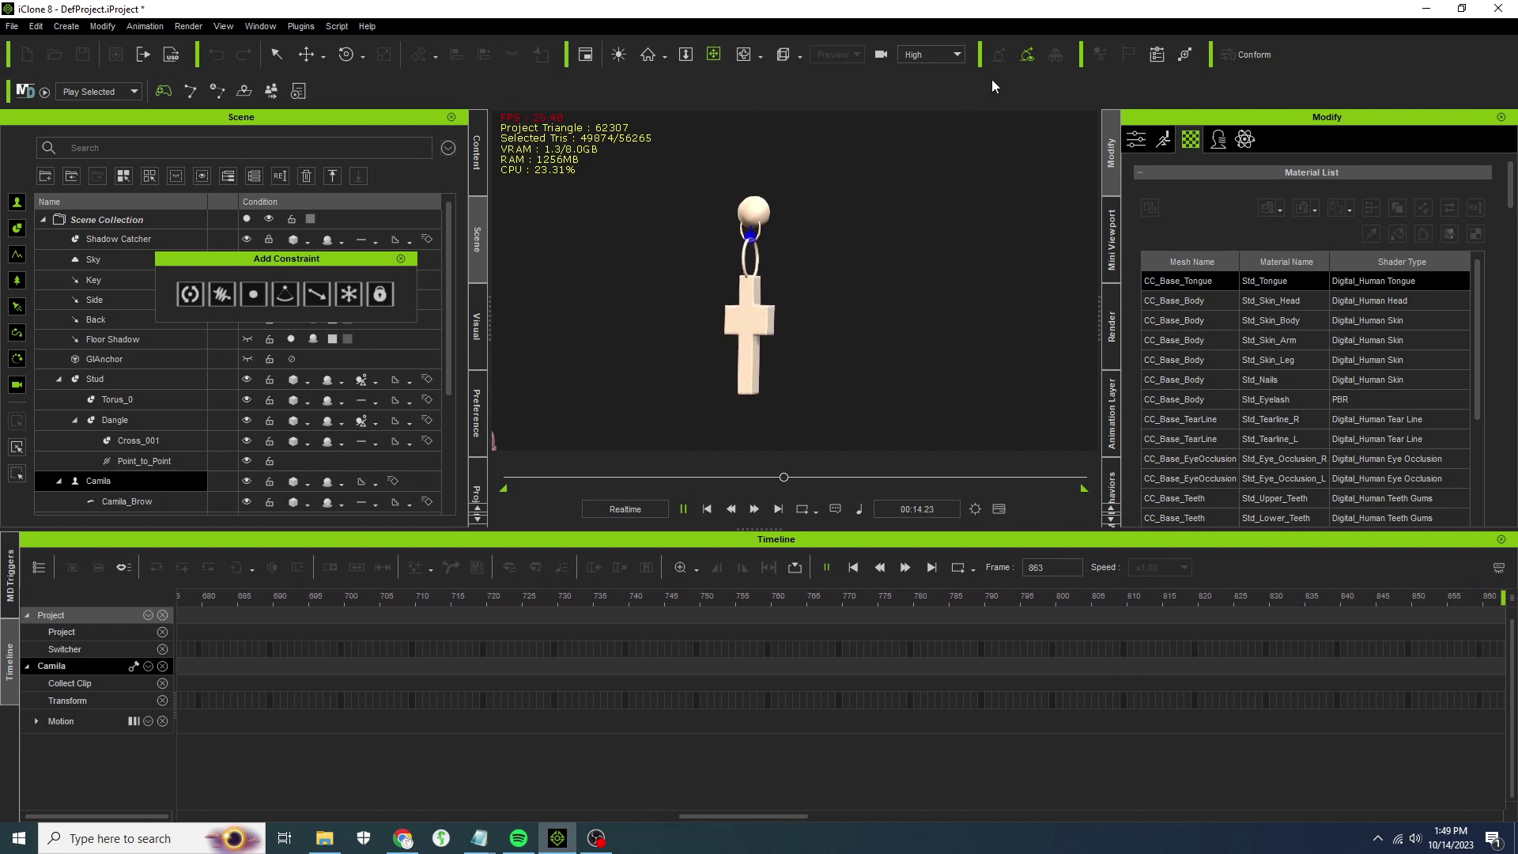
key("space")
left_click(707, 510)
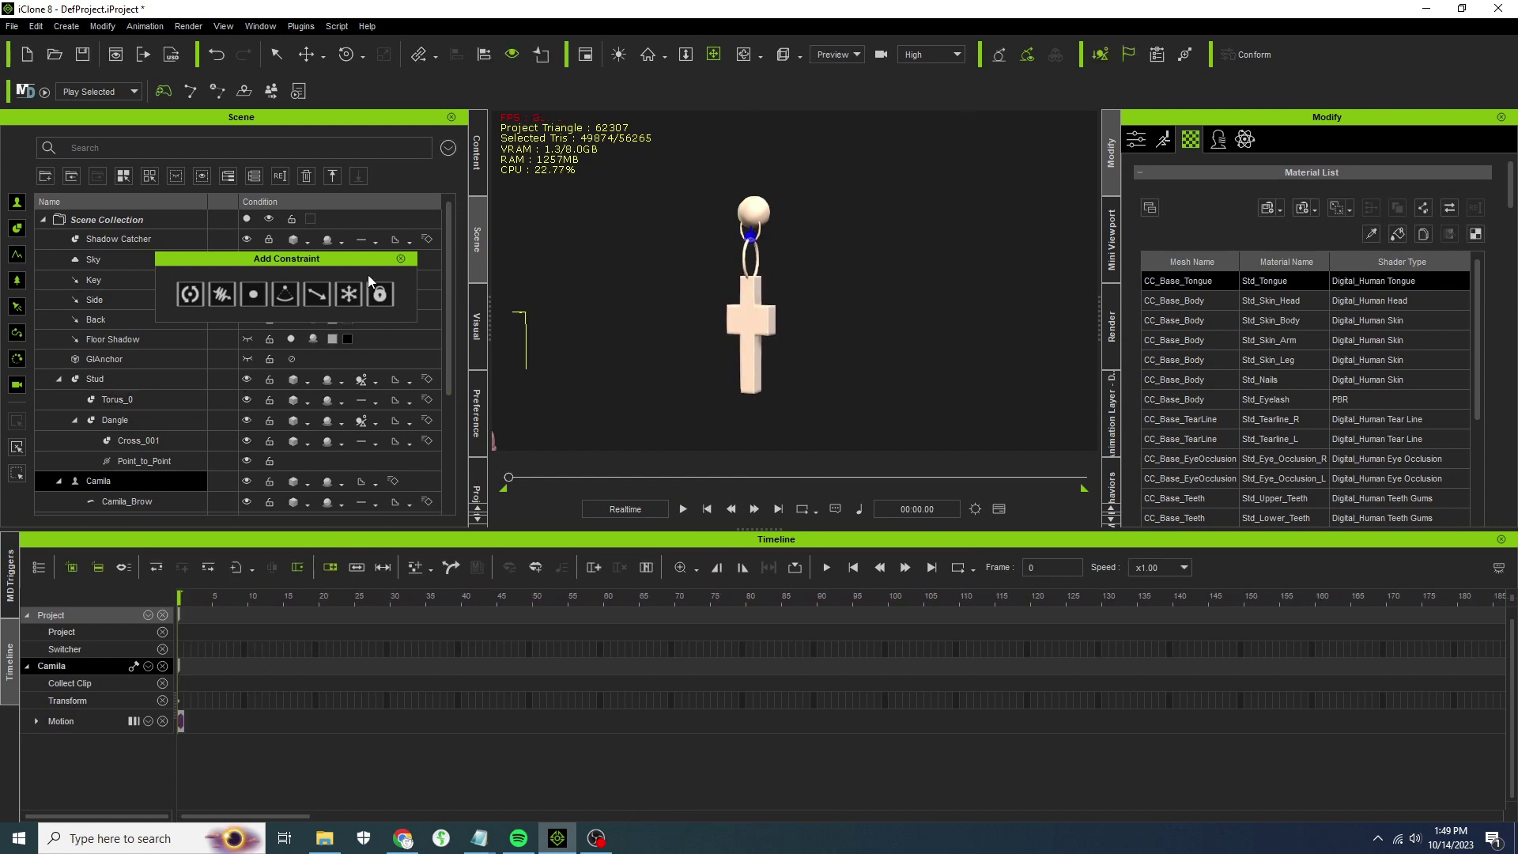
Set the Point_to_Point constraint's target to the Stud ball and replay to test it.
left_click(144, 461)
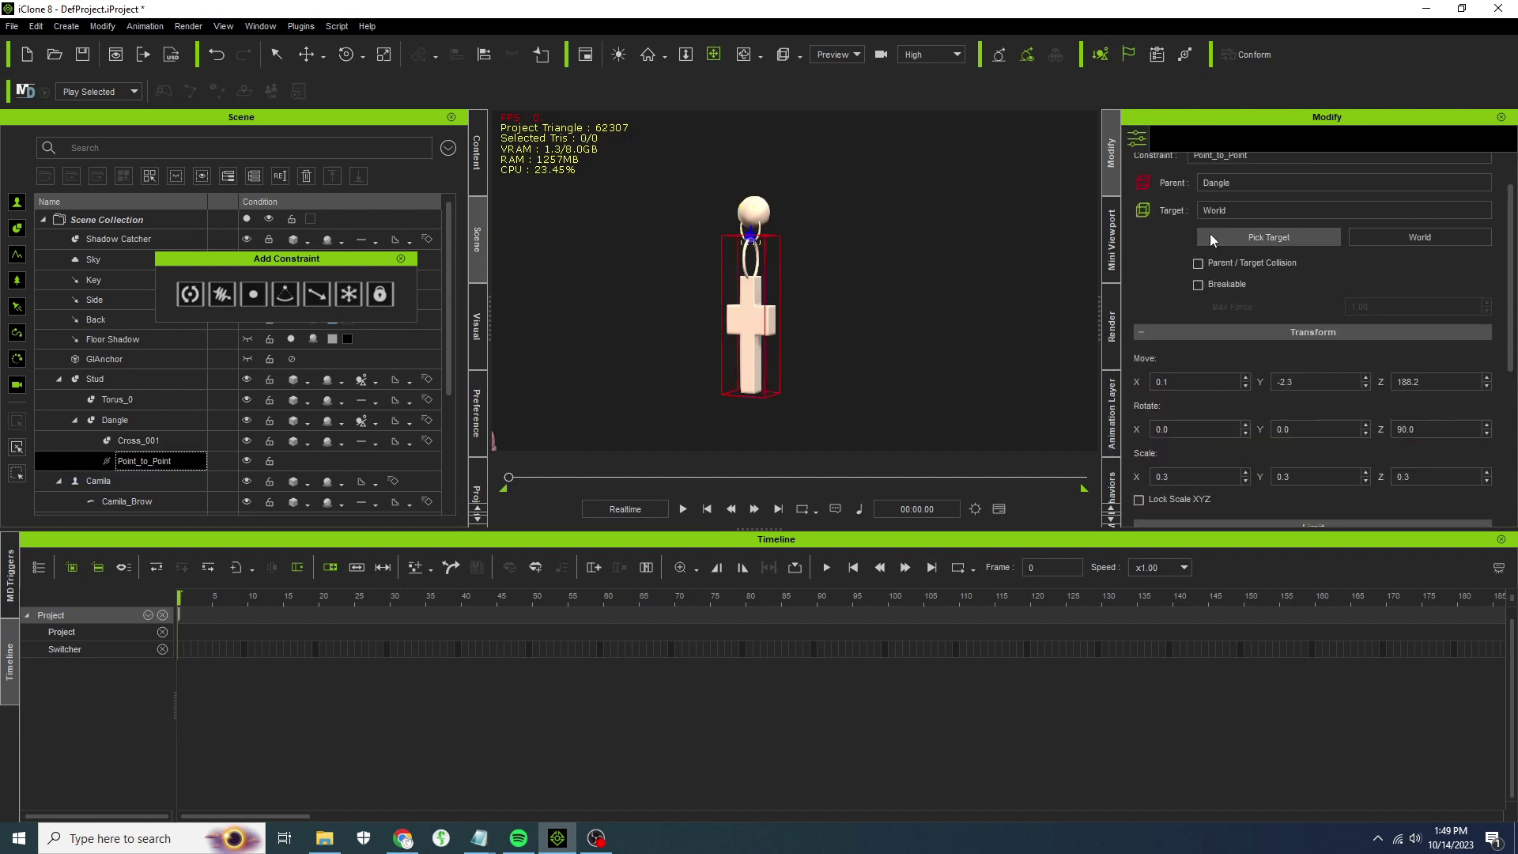
left_click(1273, 237)
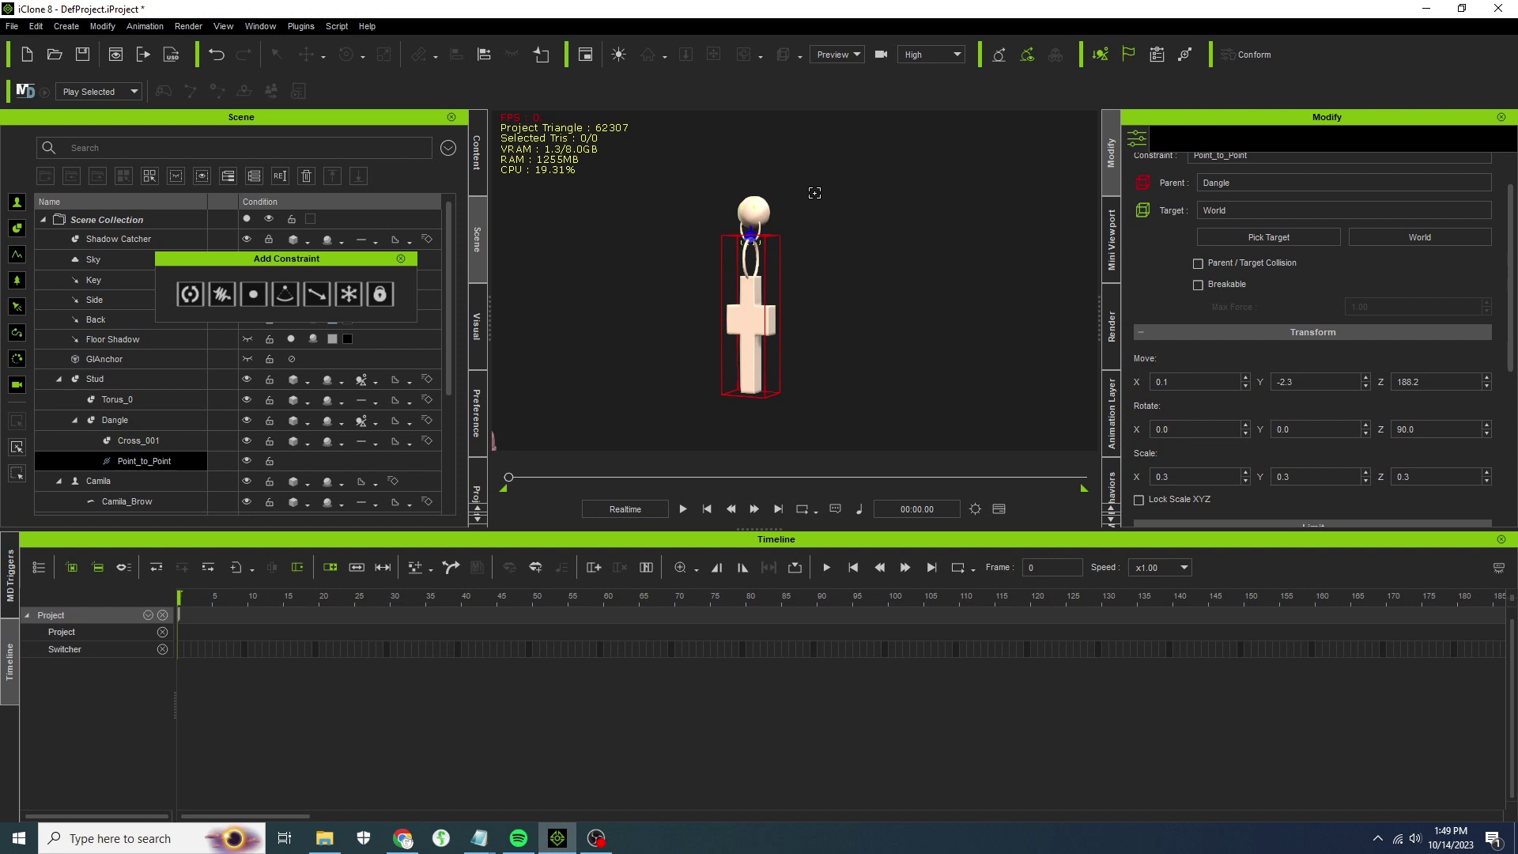
left_click(757, 217)
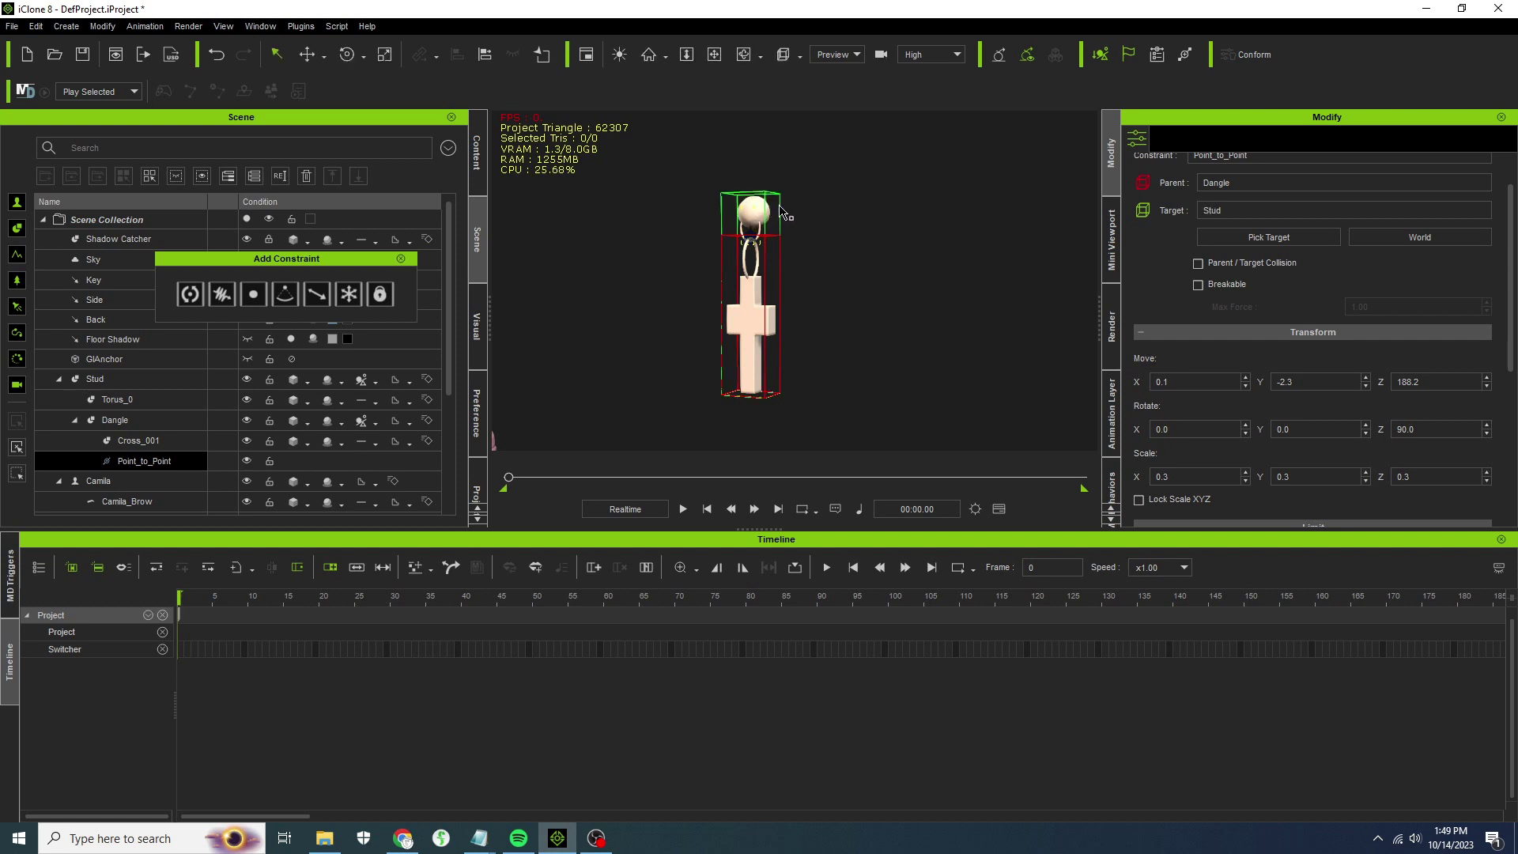
left_click(687, 509)
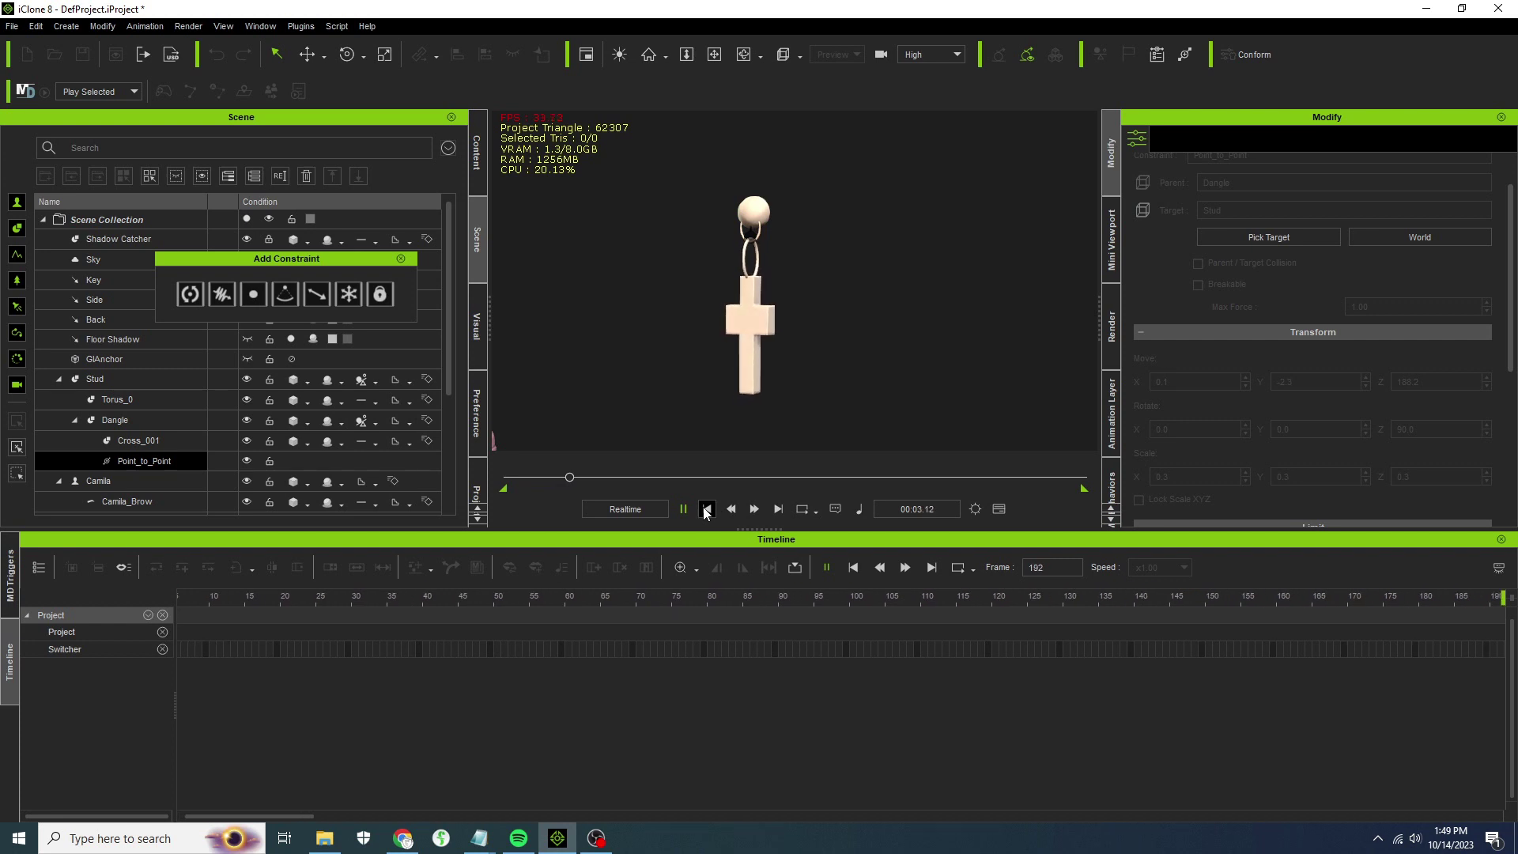
left_click(706, 509)
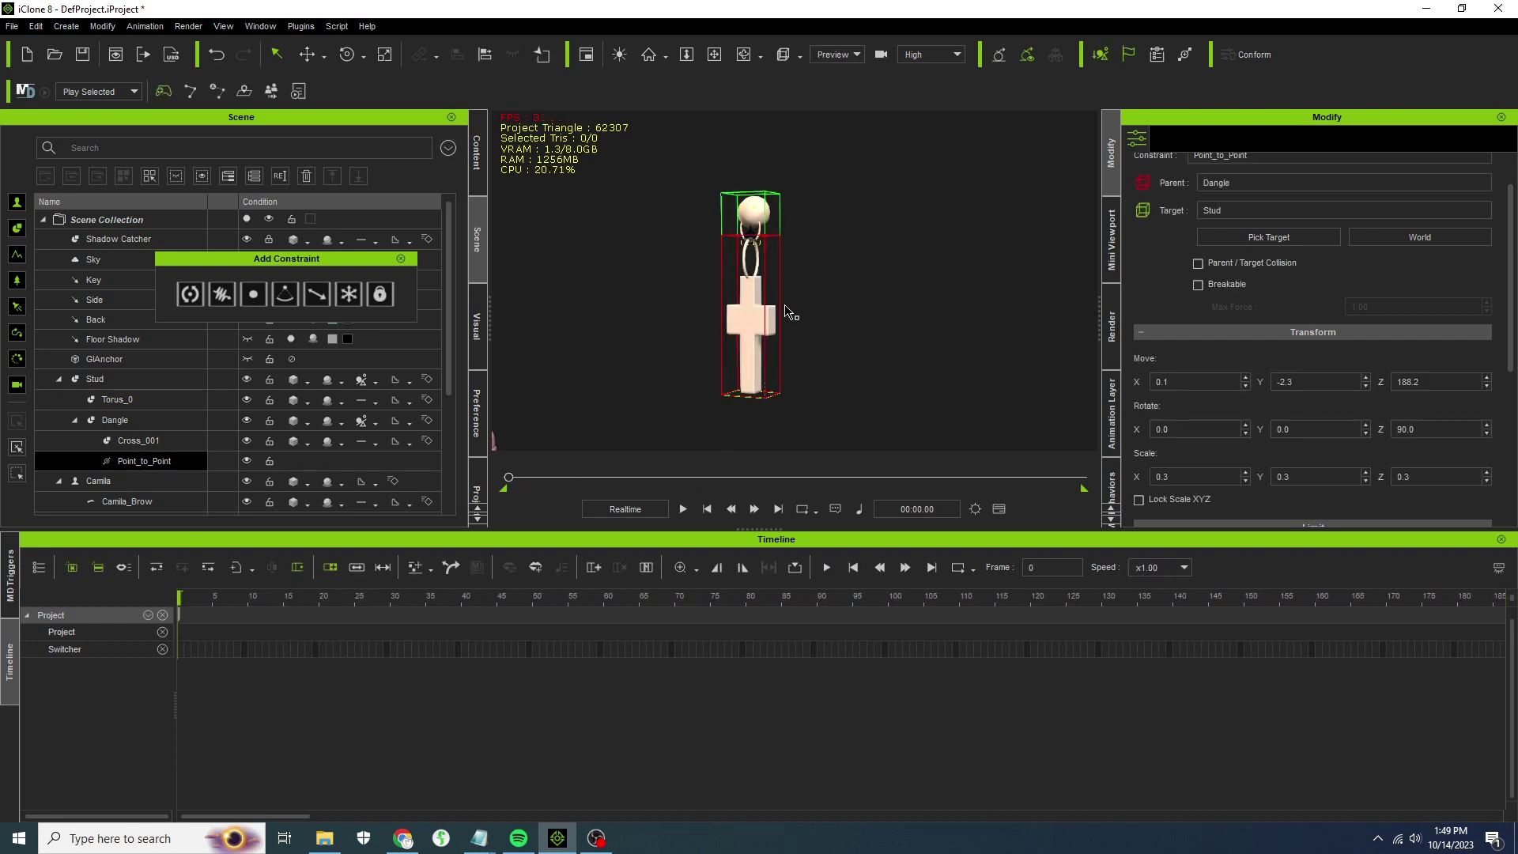
left_click(385, 54)
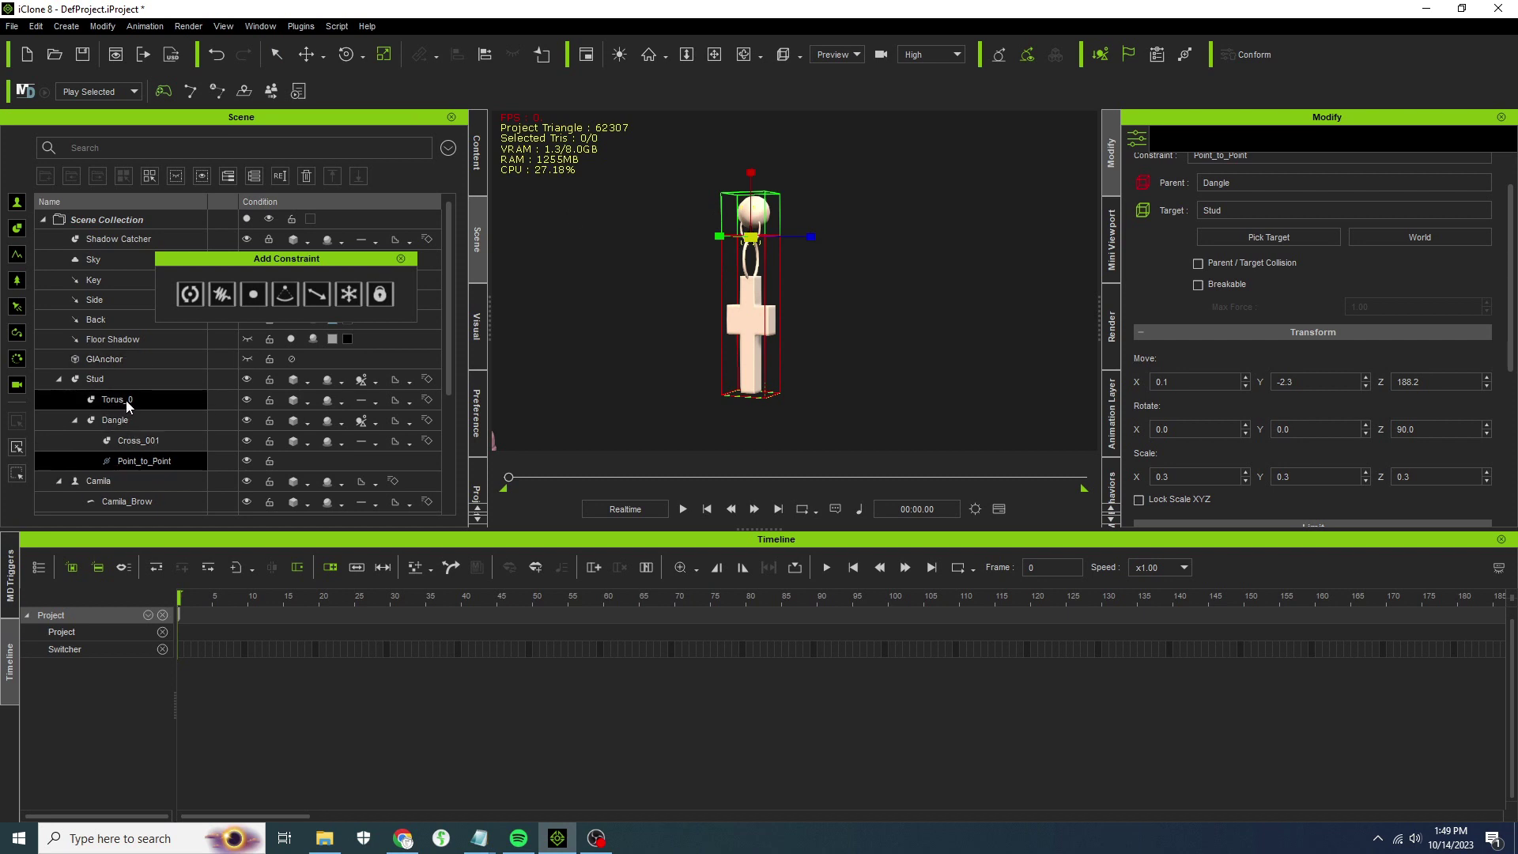
Scale the Stud earring down further, shrinking the constraint from 0.3 to 0.2.
left_click(117, 381)
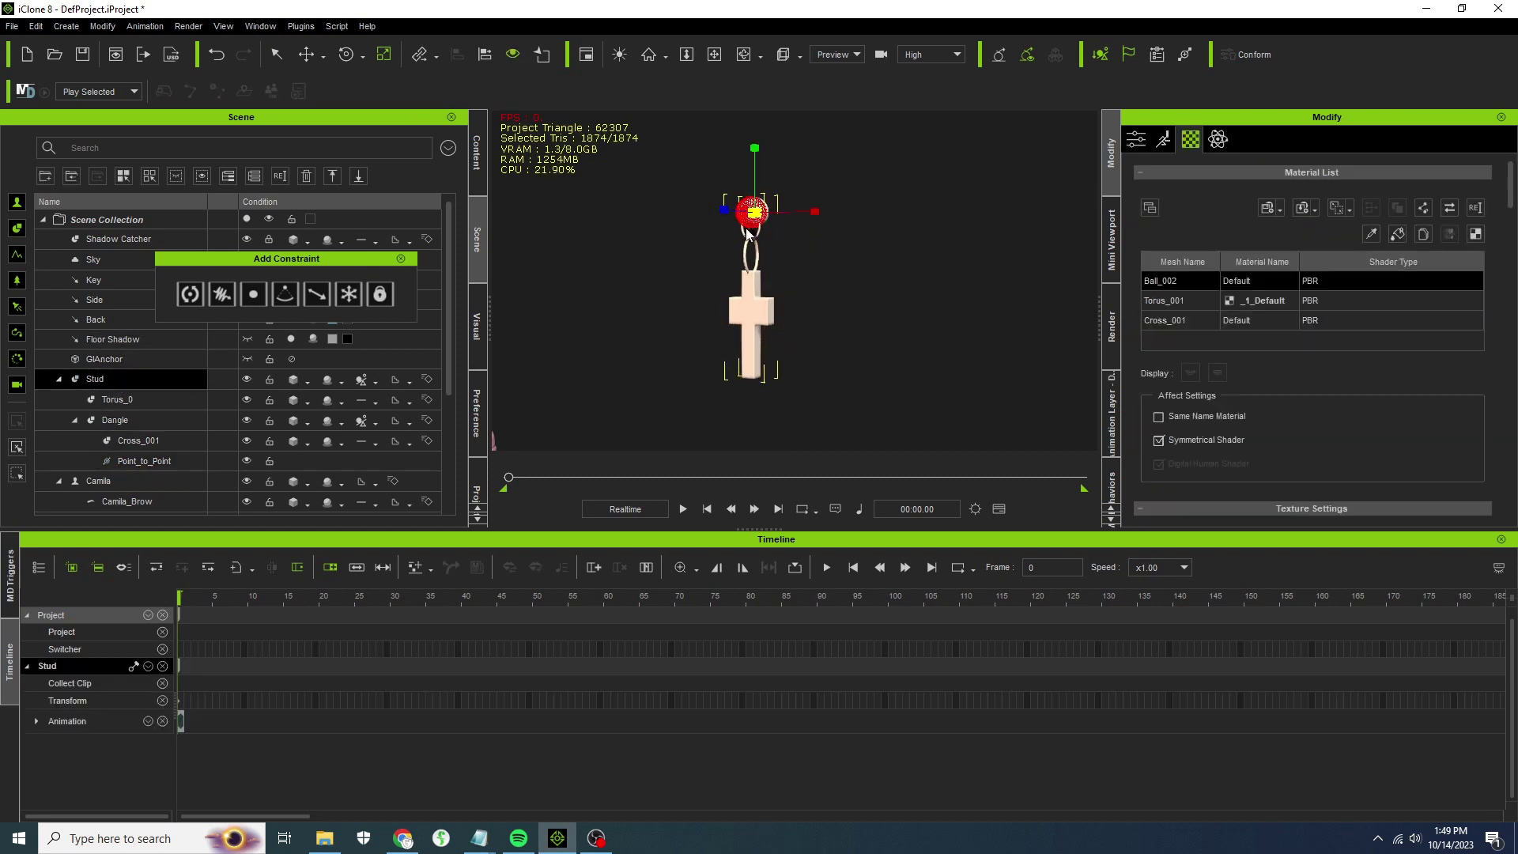
left_click_drag(704, 287, 648, 384)
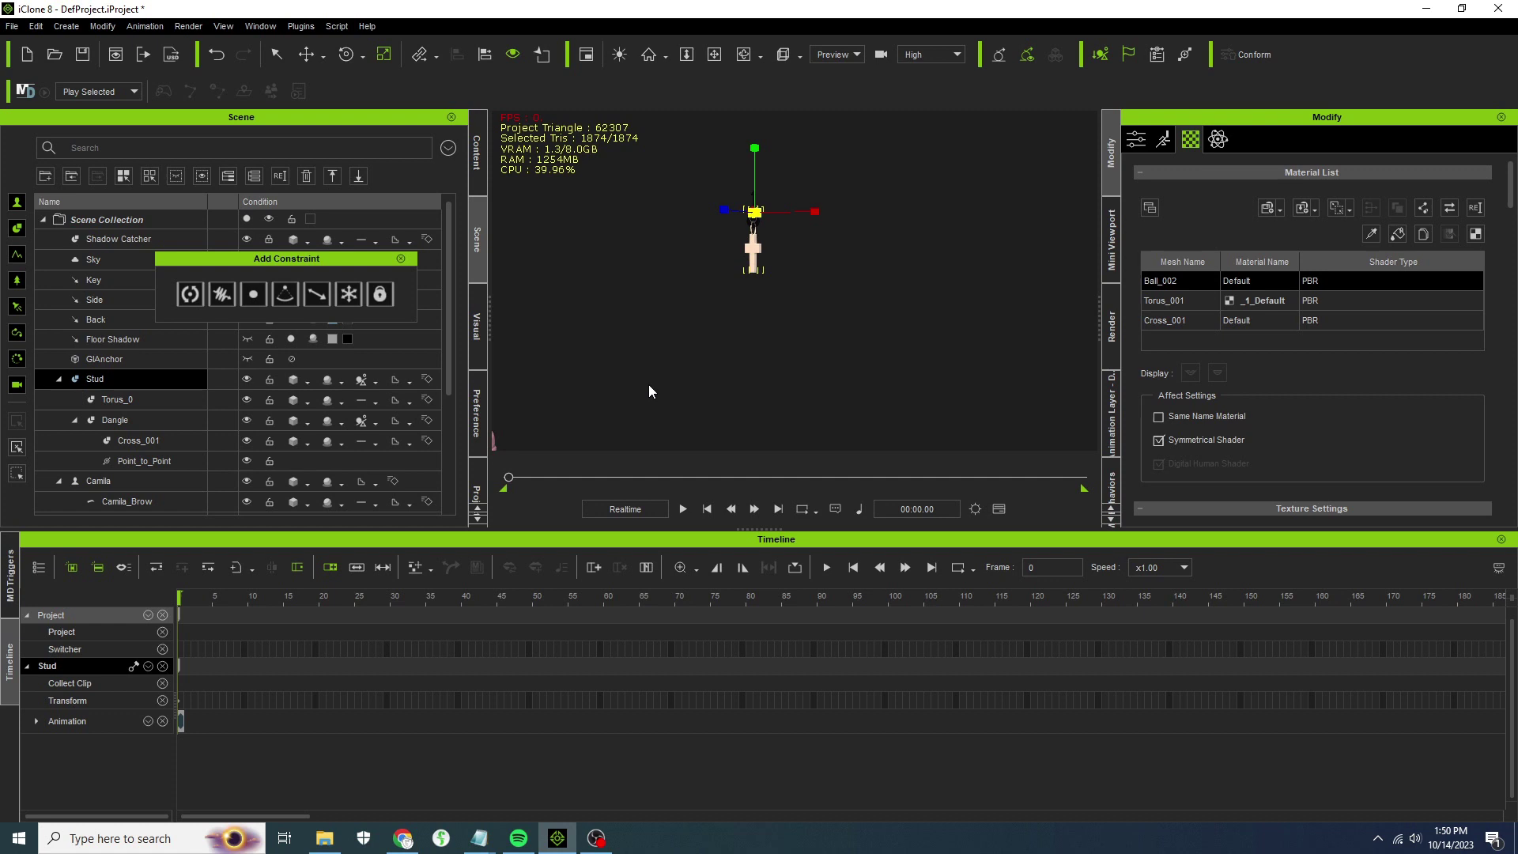
scroll(749, 248, "up", 3)
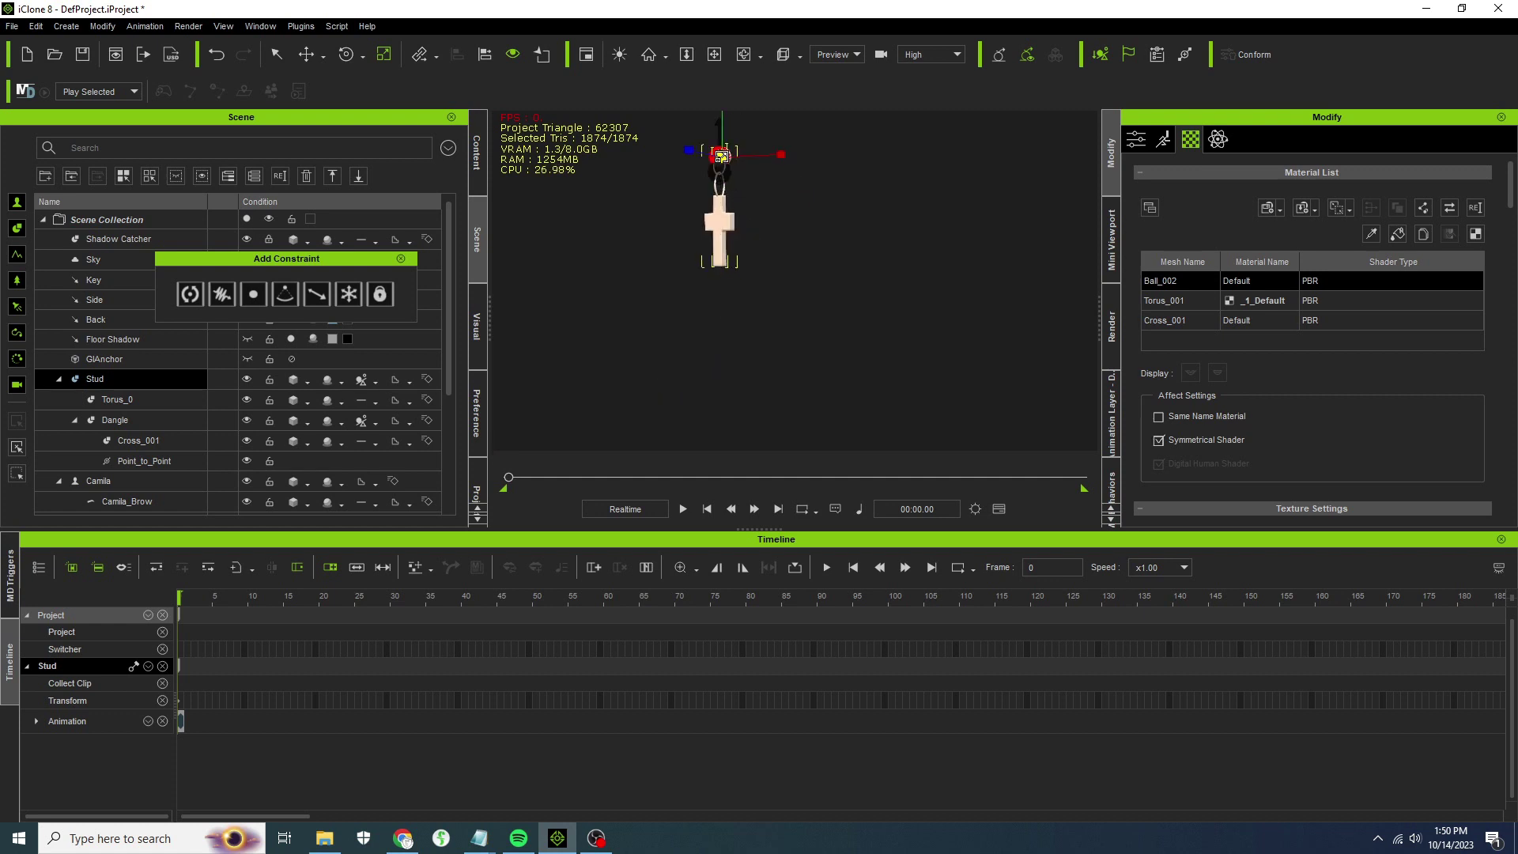
left_click_drag(721, 157, 710, 176)
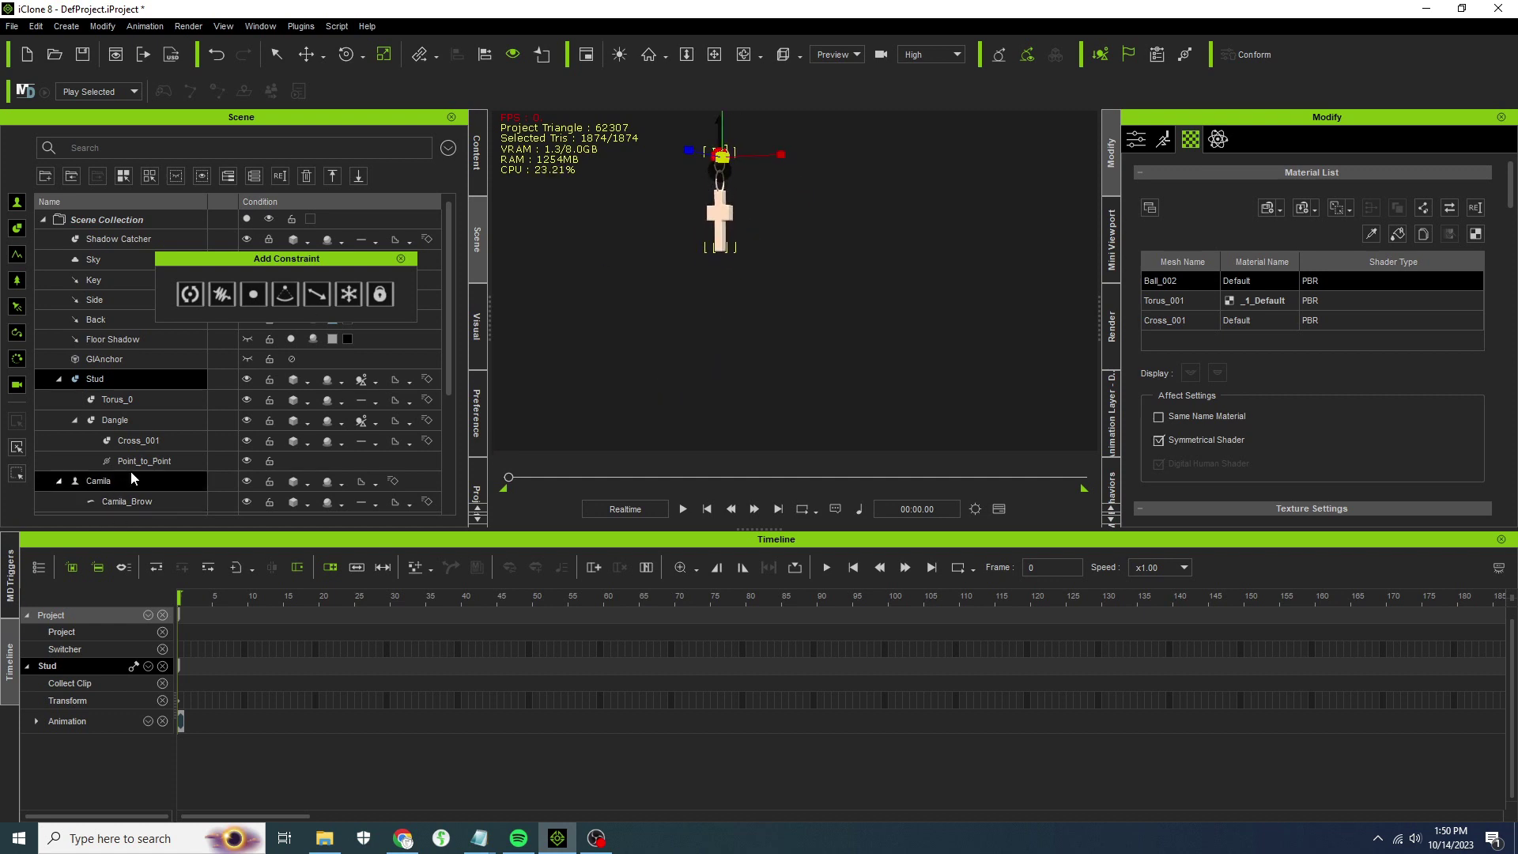
left_click(159, 461)
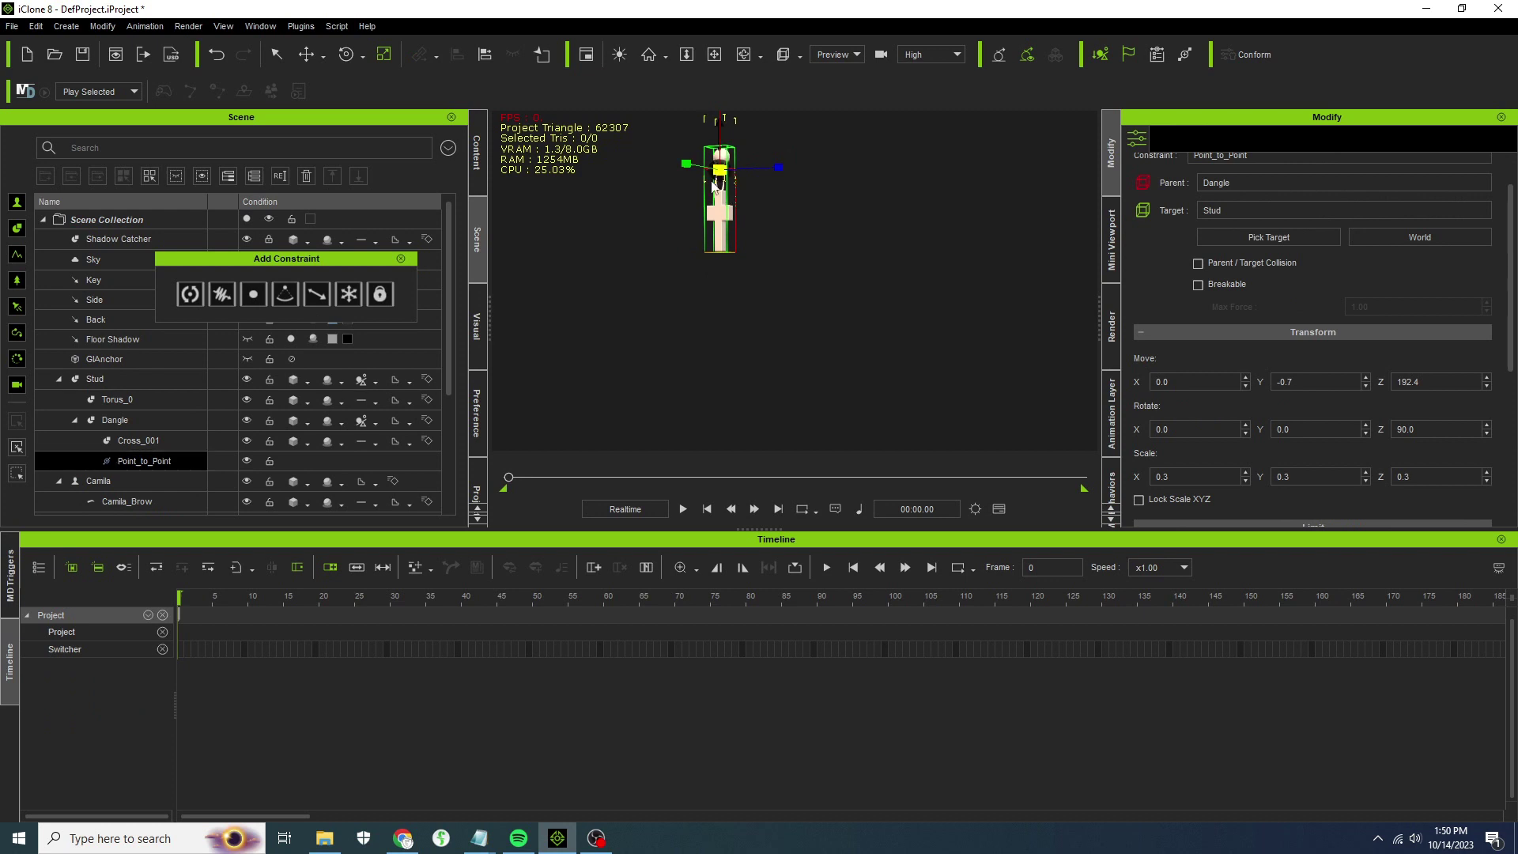
scroll(658, 264, "down", 3)
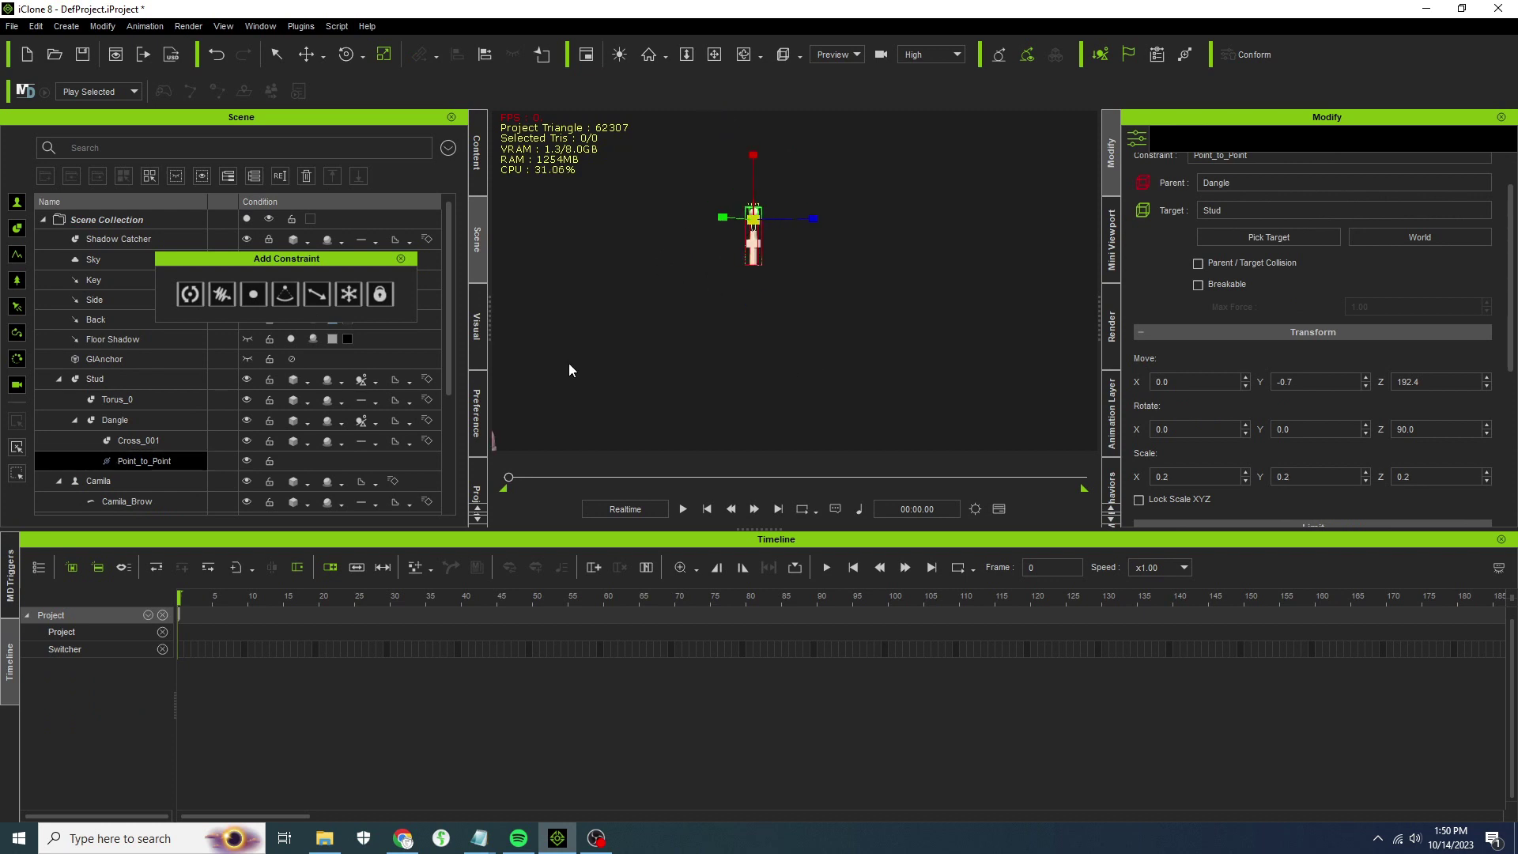
scroll(824, 343, "down", 3)
left_click(561, 395)
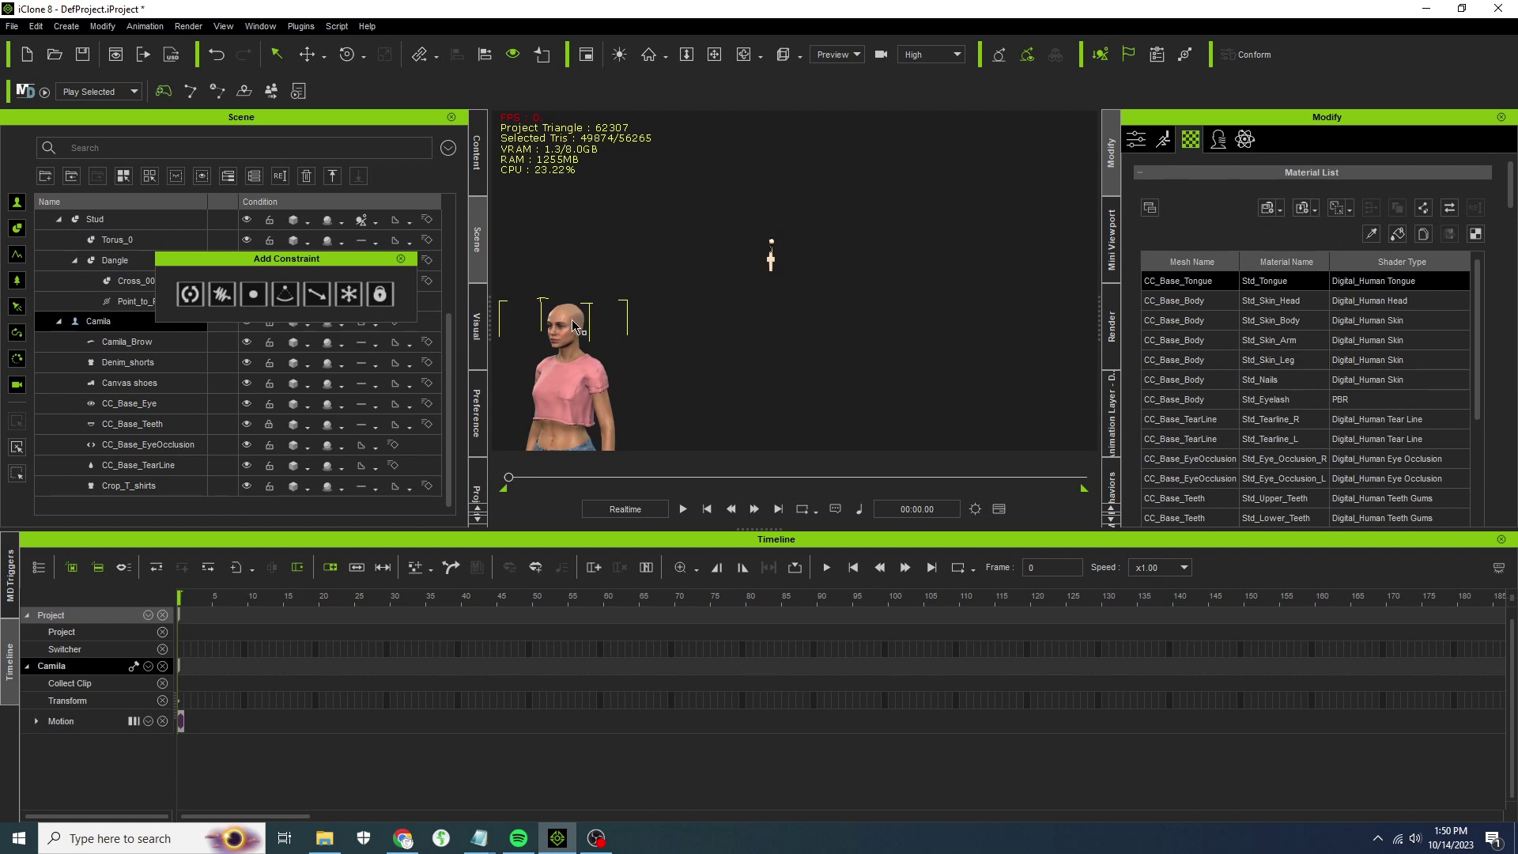
Reset Camila's Transform Move X from -107.849 to 0 and deselect her.
left_click(1135, 139)
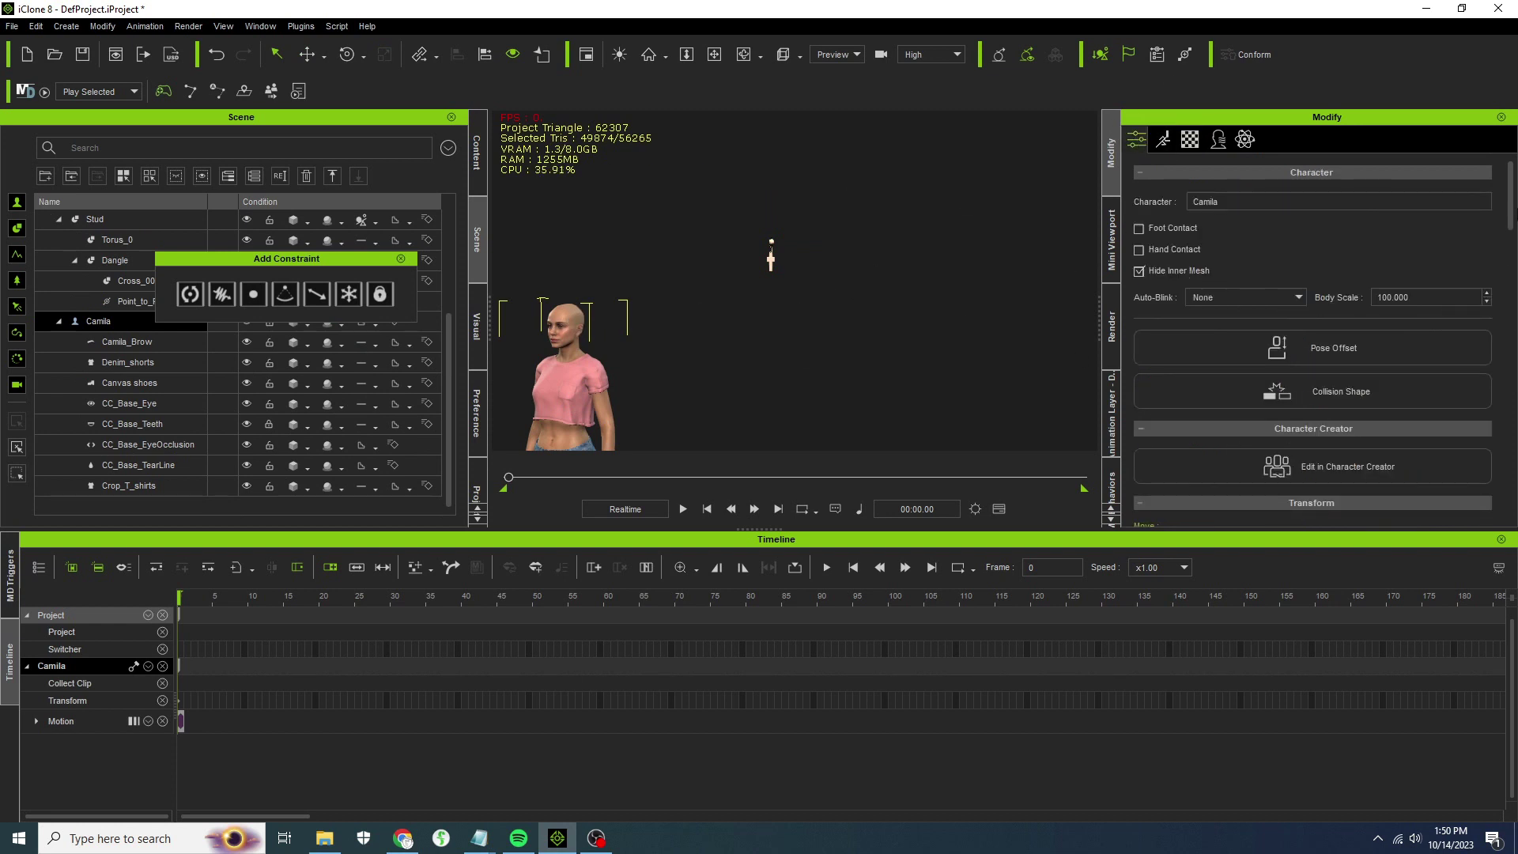
left_click_drag(1513, 207, 1513, 280)
scroll(1407, 270, "up", 2)
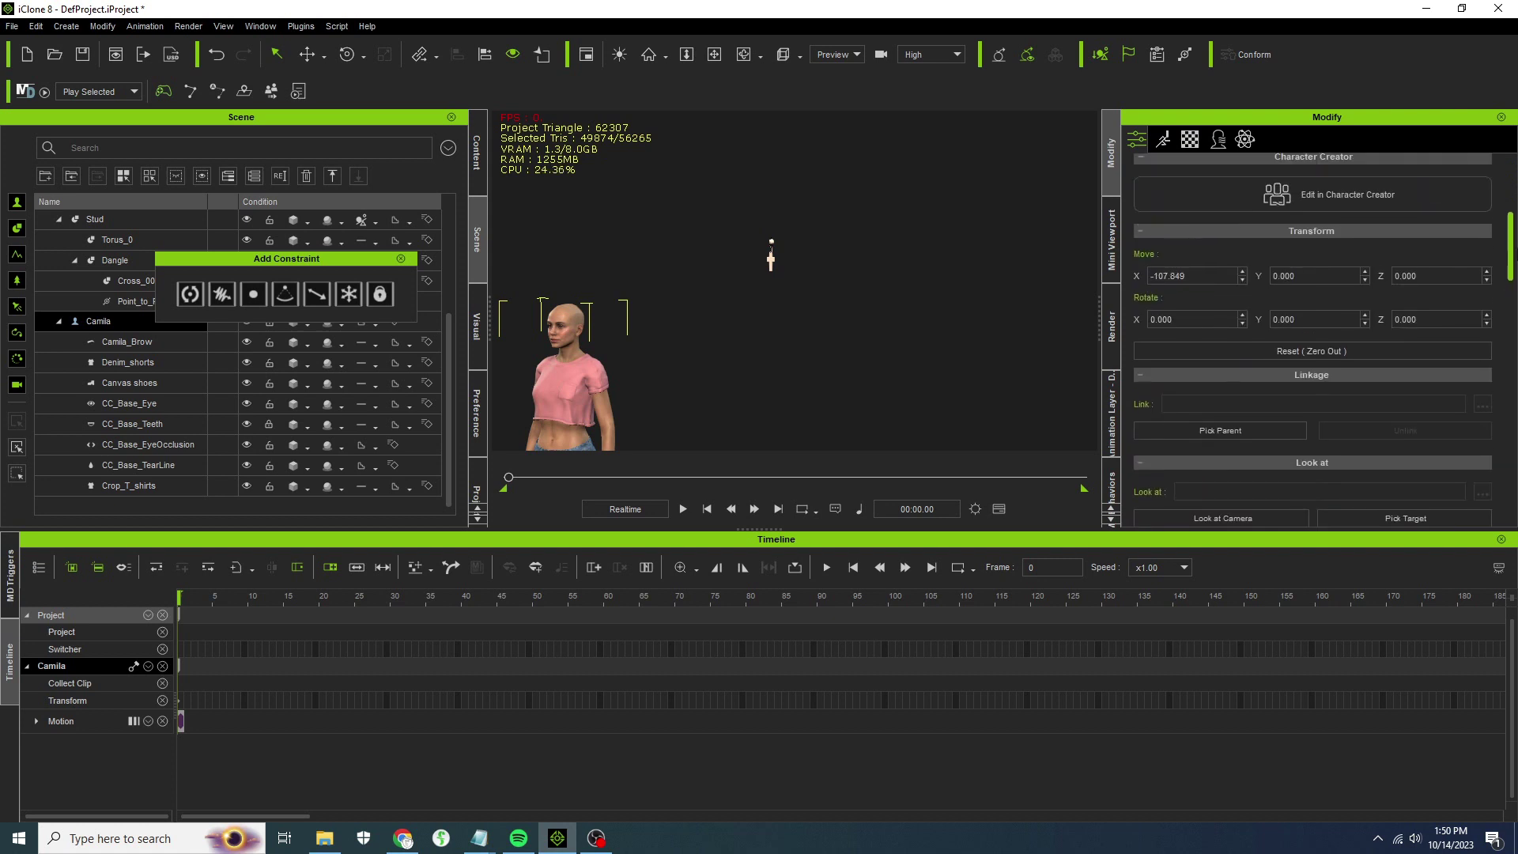
double_click(1173, 275)
type("0")
key("Return")
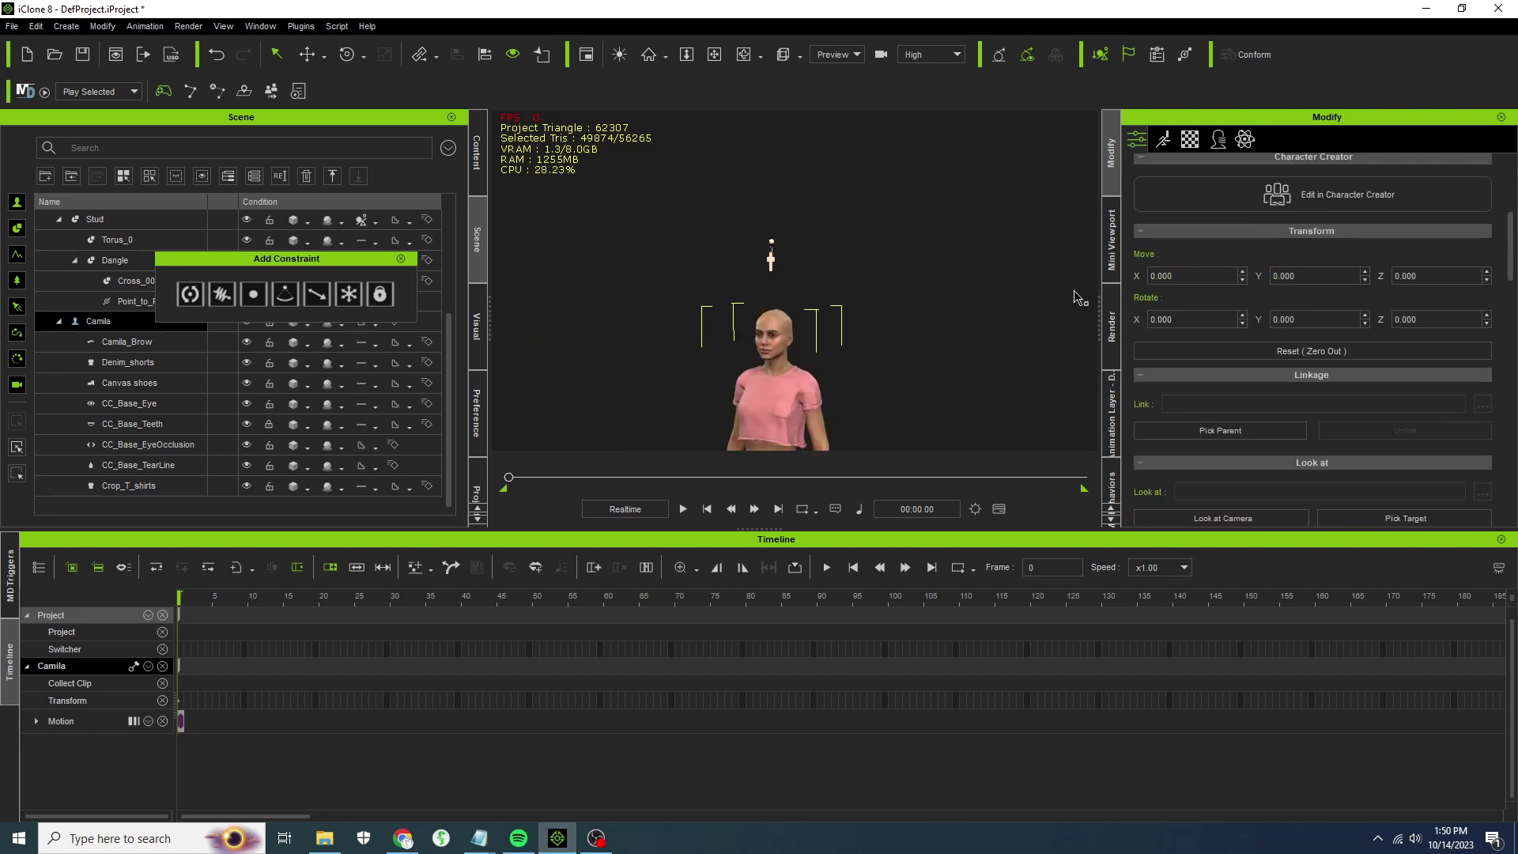
left_click(770, 249)
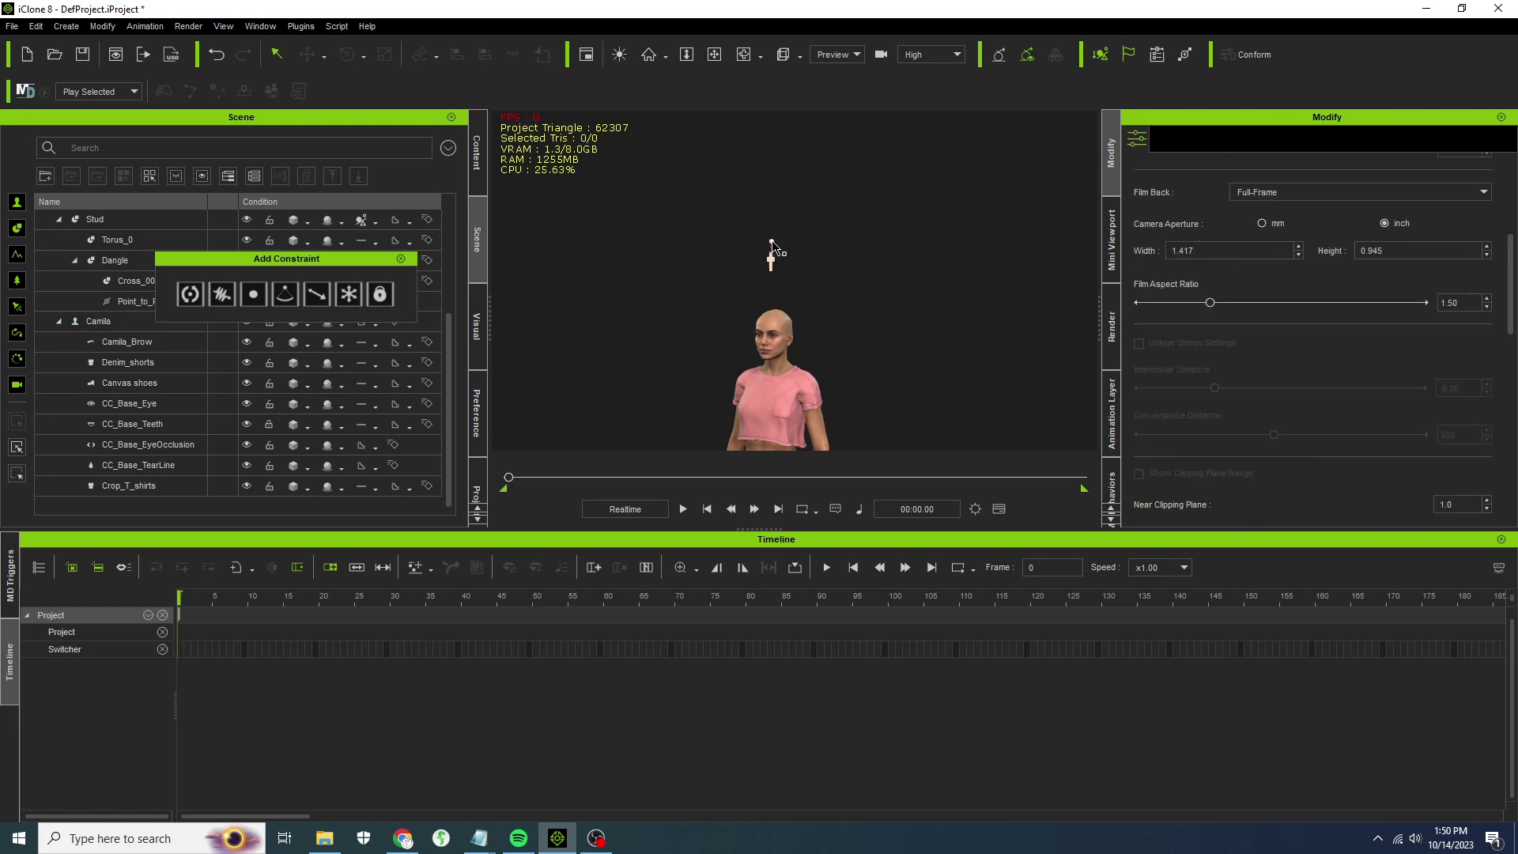
Select the Stud earring and move it down onto Camila's ear at X -8.883, Z 154.
left_click(770, 246)
left_click(307, 53)
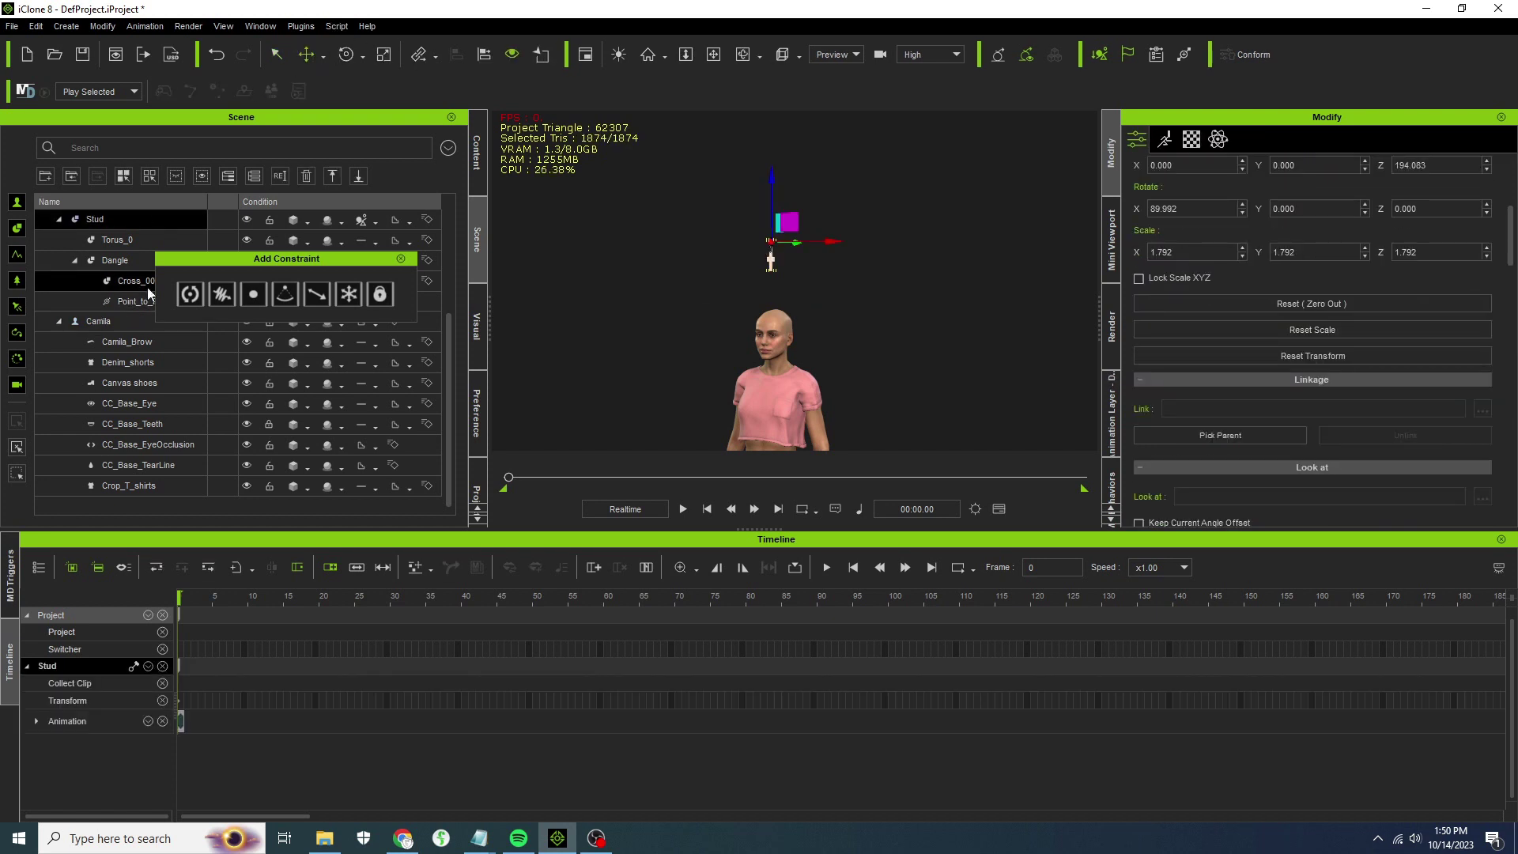
left_click(401, 258)
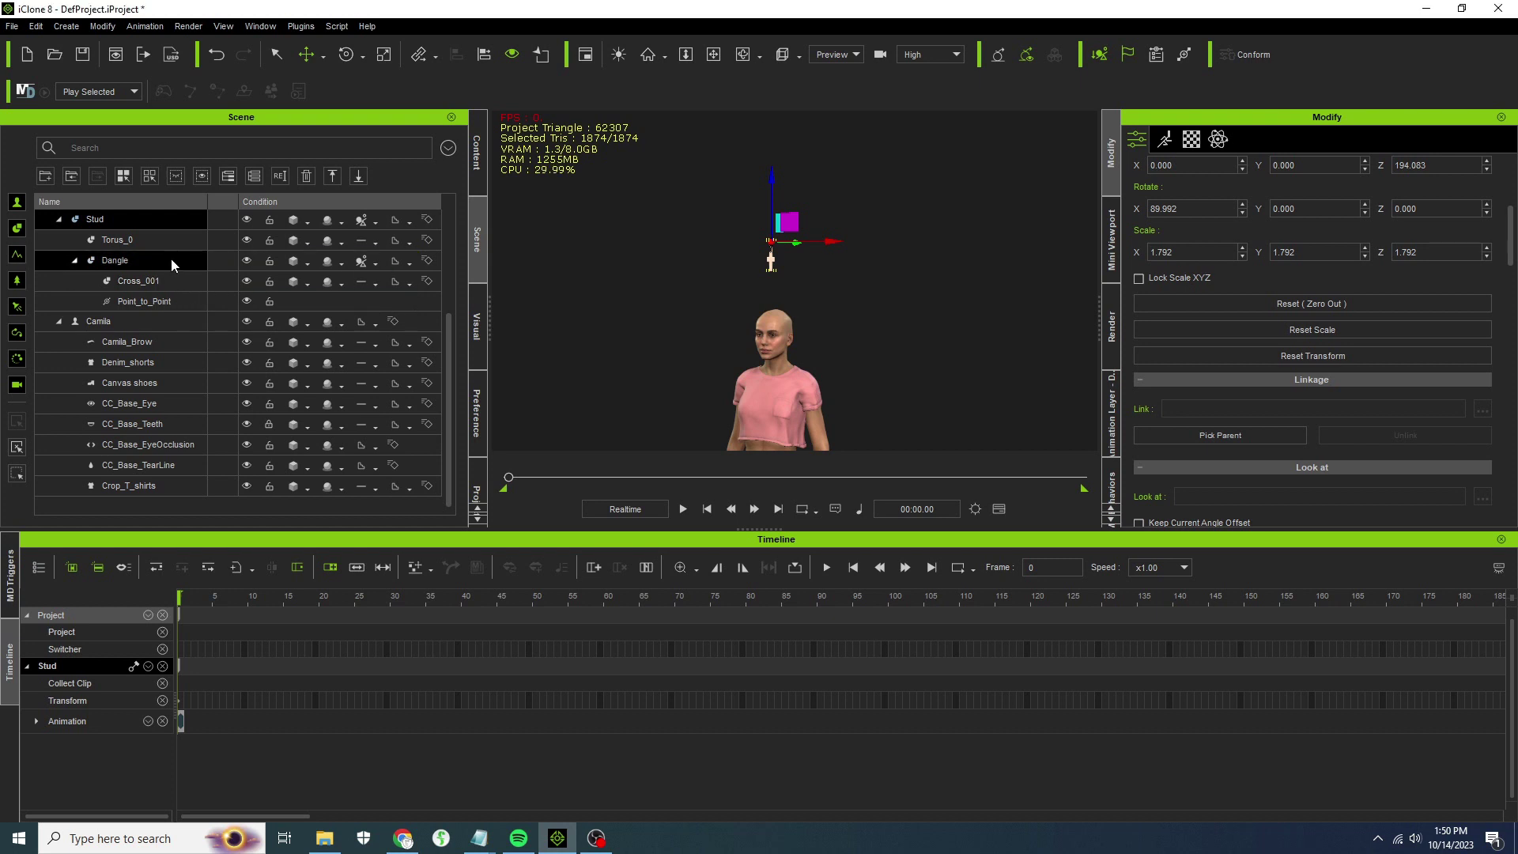
left_click(150, 220)
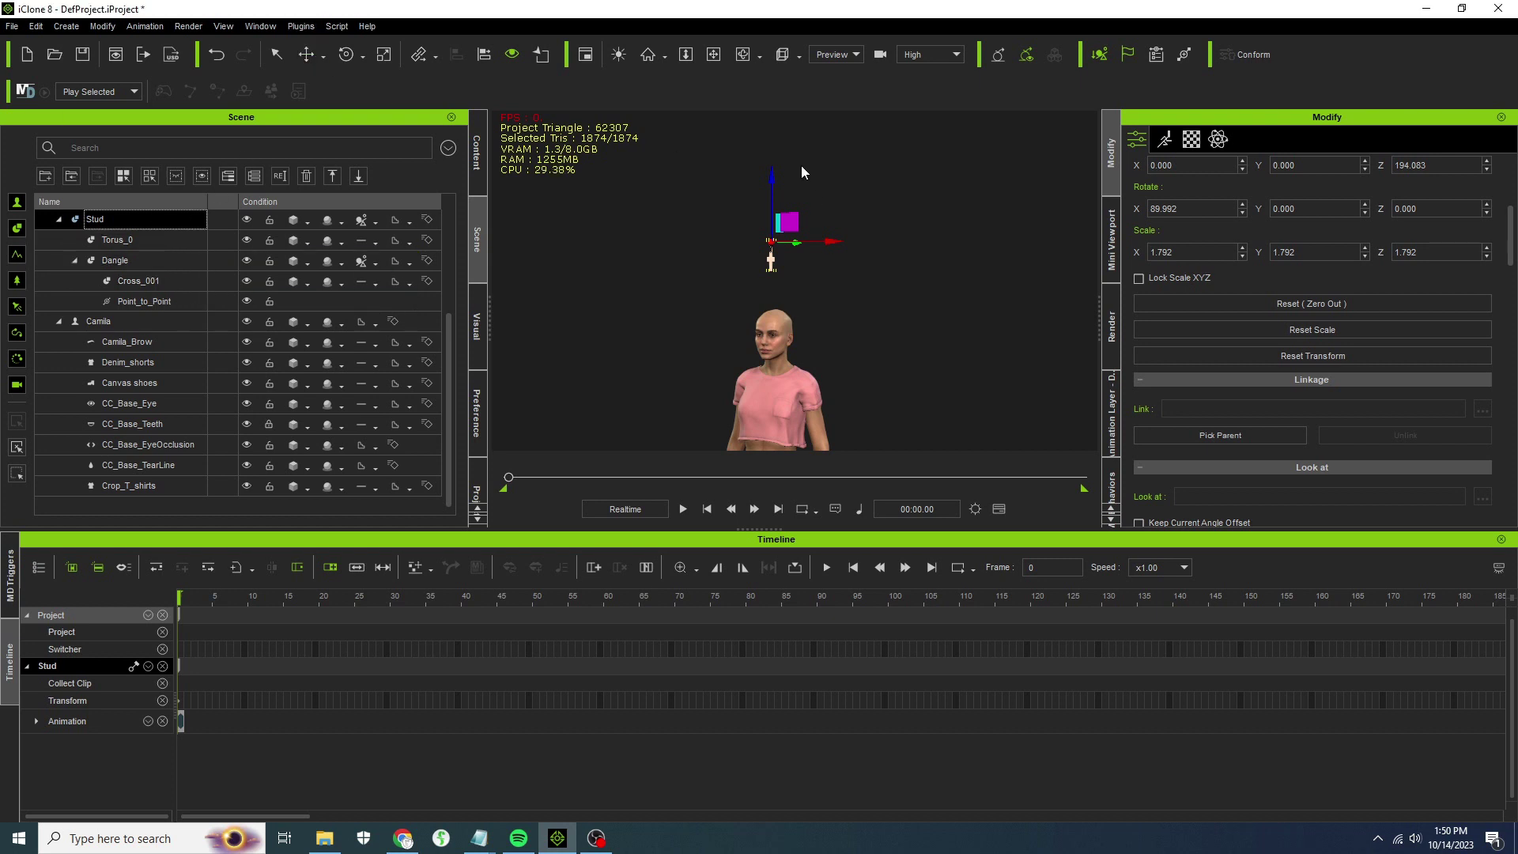
left_click_drag(771, 174, 785, 271)
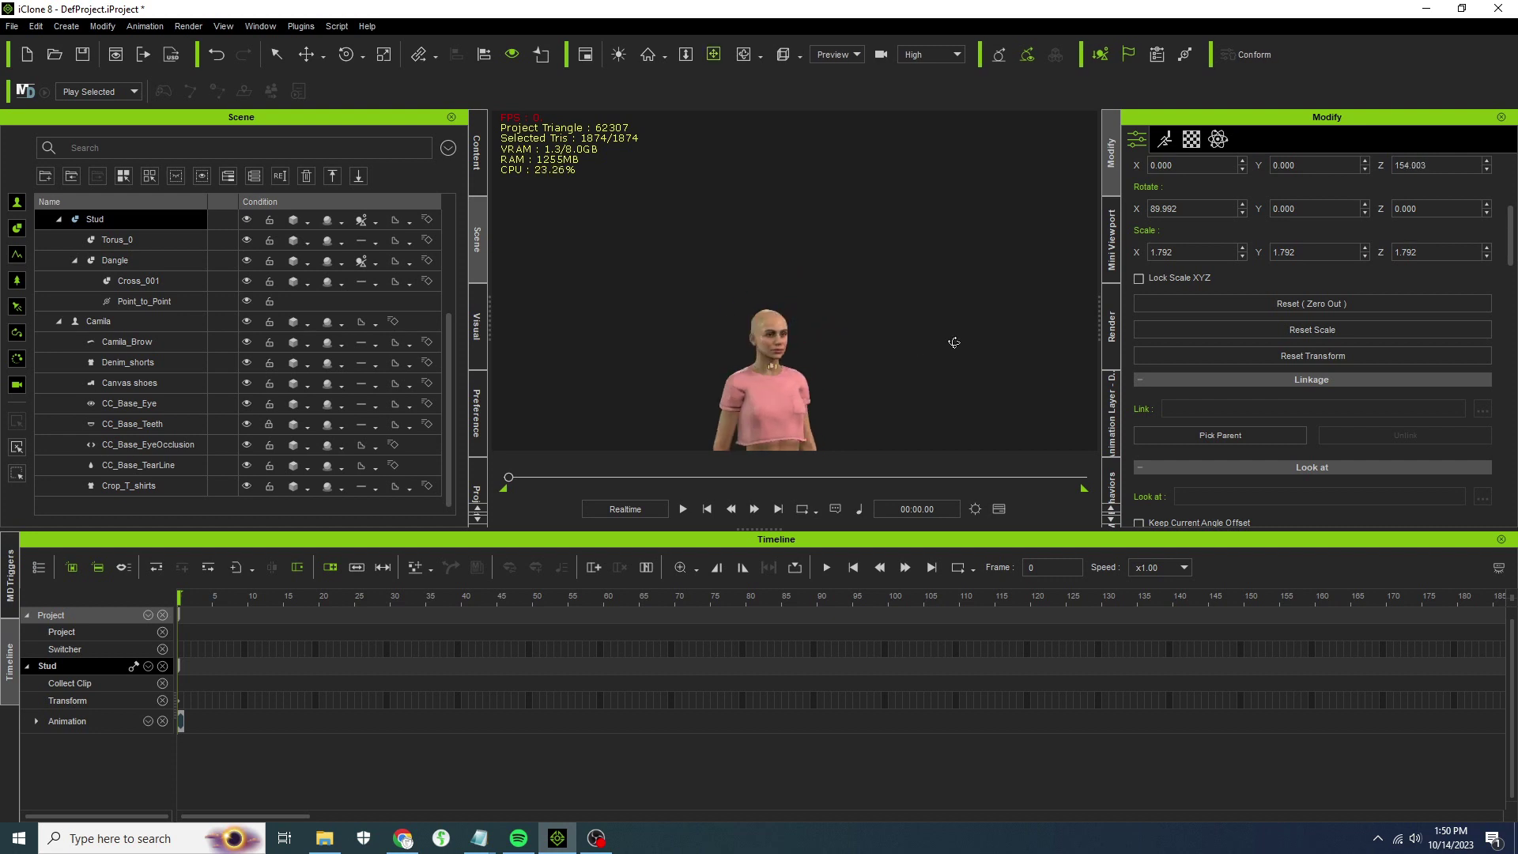
scroll(715, 377, "up", 3)
middle_click_drag(711, 332, 728, 158)
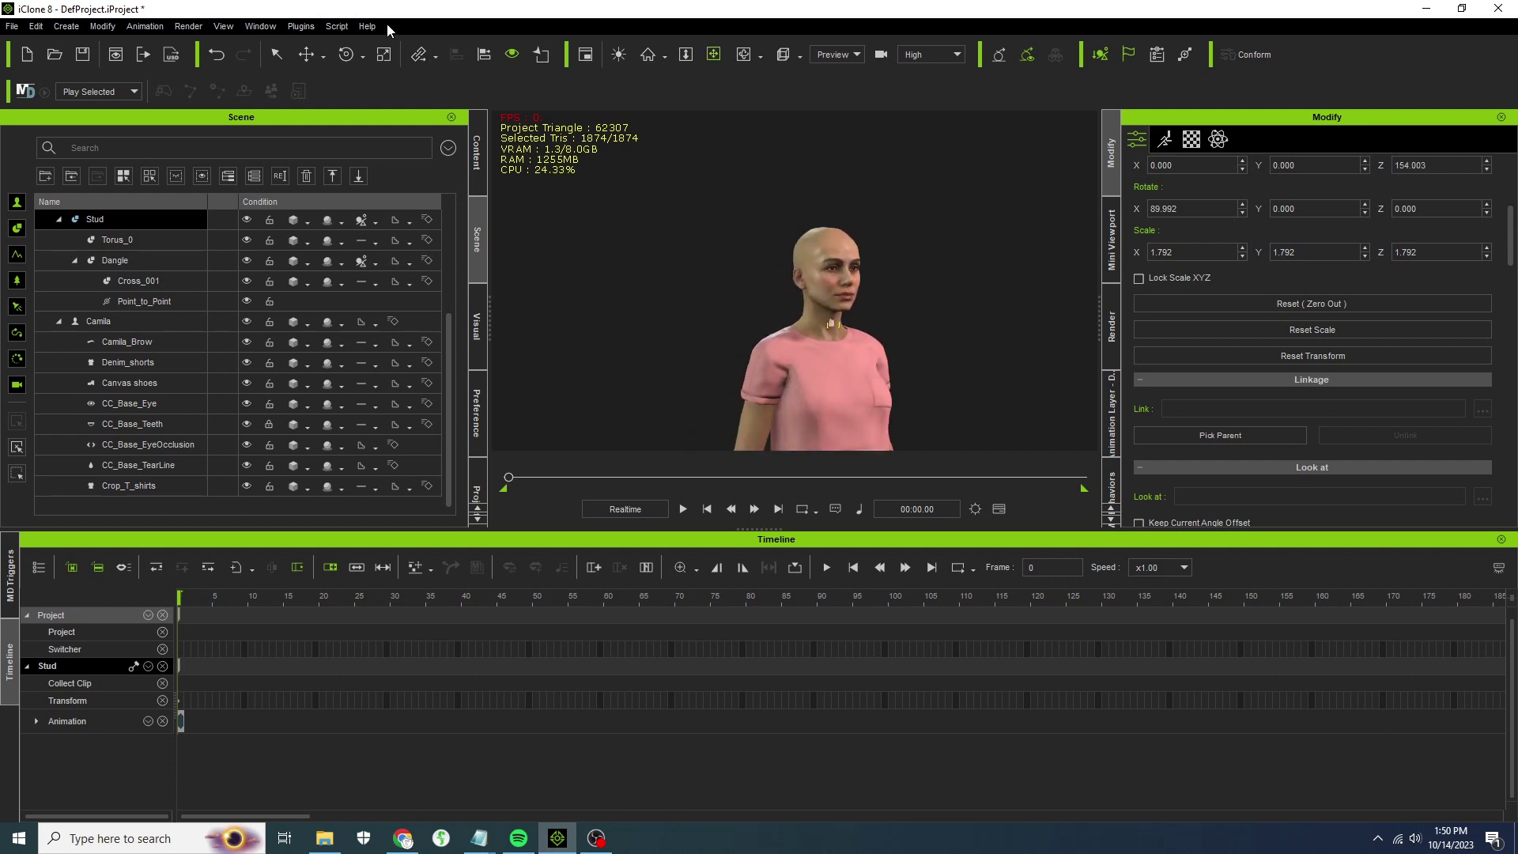
left_click(310, 60)
left_click_drag(880, 278, 784, 324)
scroll(791, 320, "up", 4)
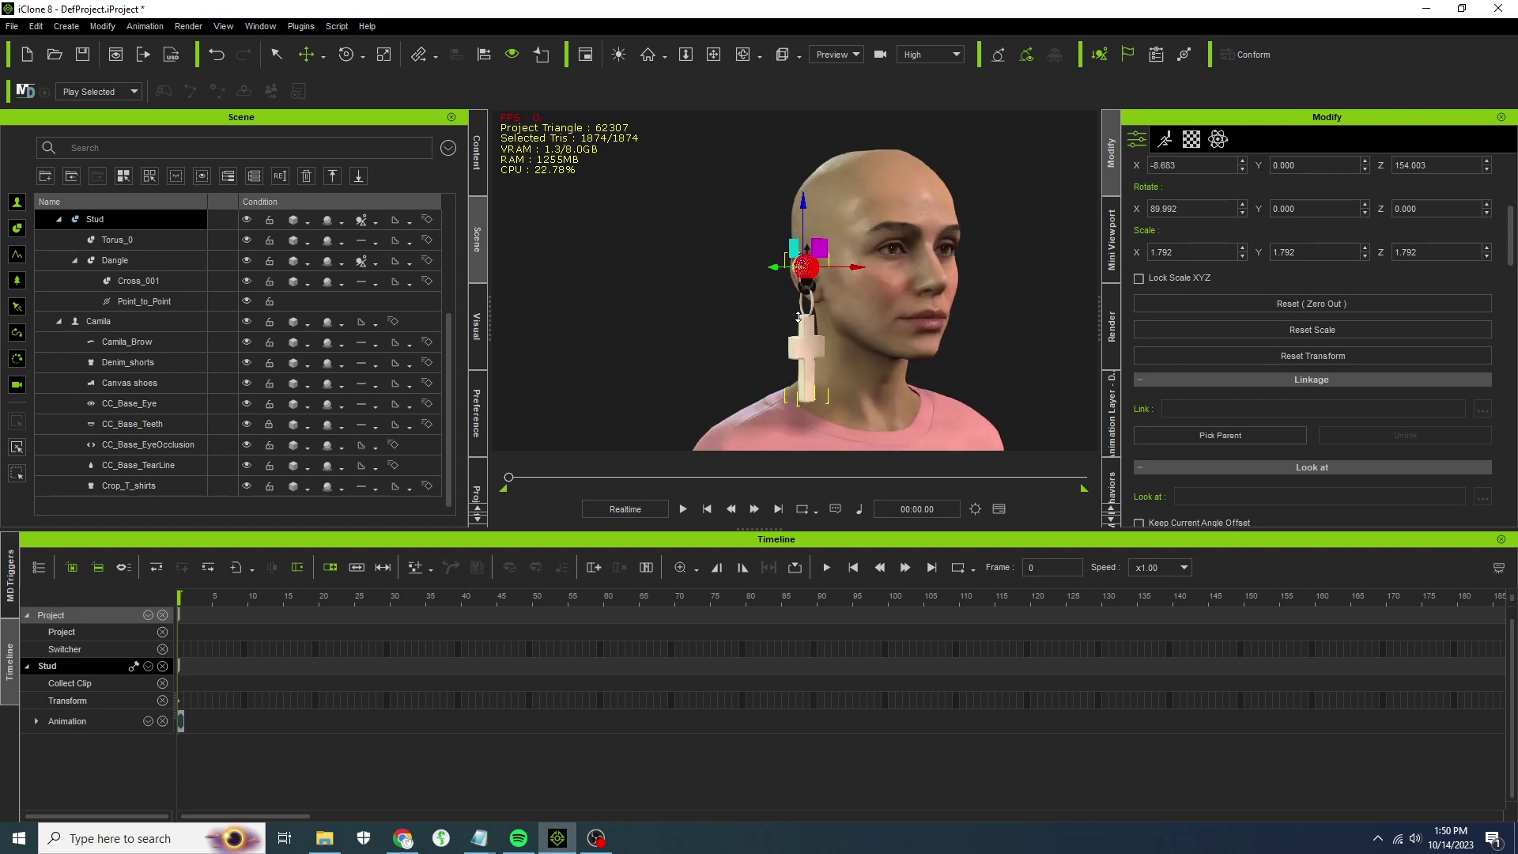
scroll(786, 328, "up", 2)
right_click_drag(676, 324, 941, 349)
Scale the Stud earring down to 0.530.
left_click(383, 53)
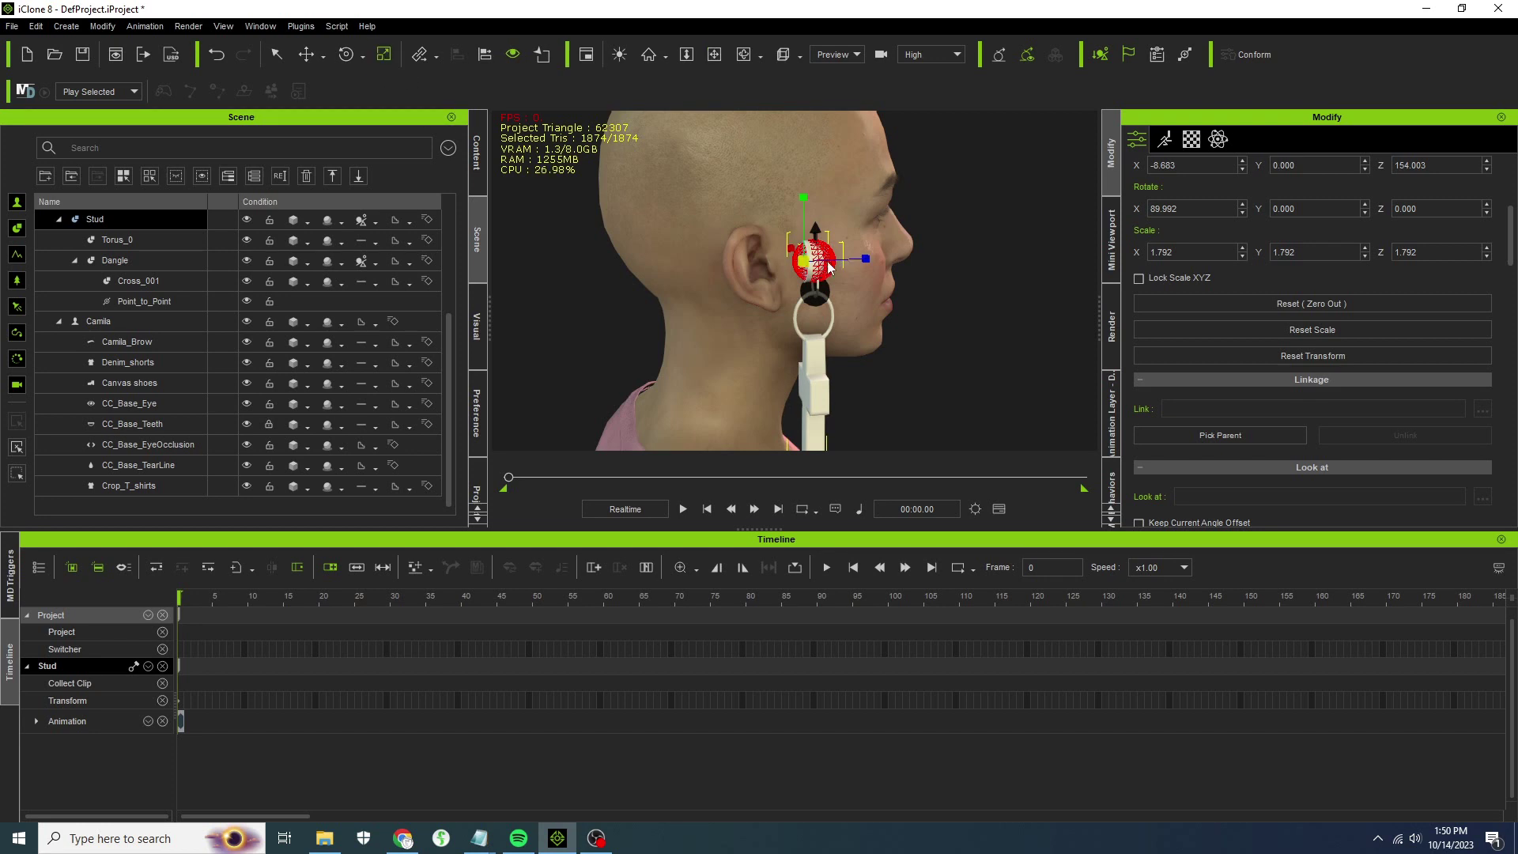
left_click_drag(803, 261, 656, 452)
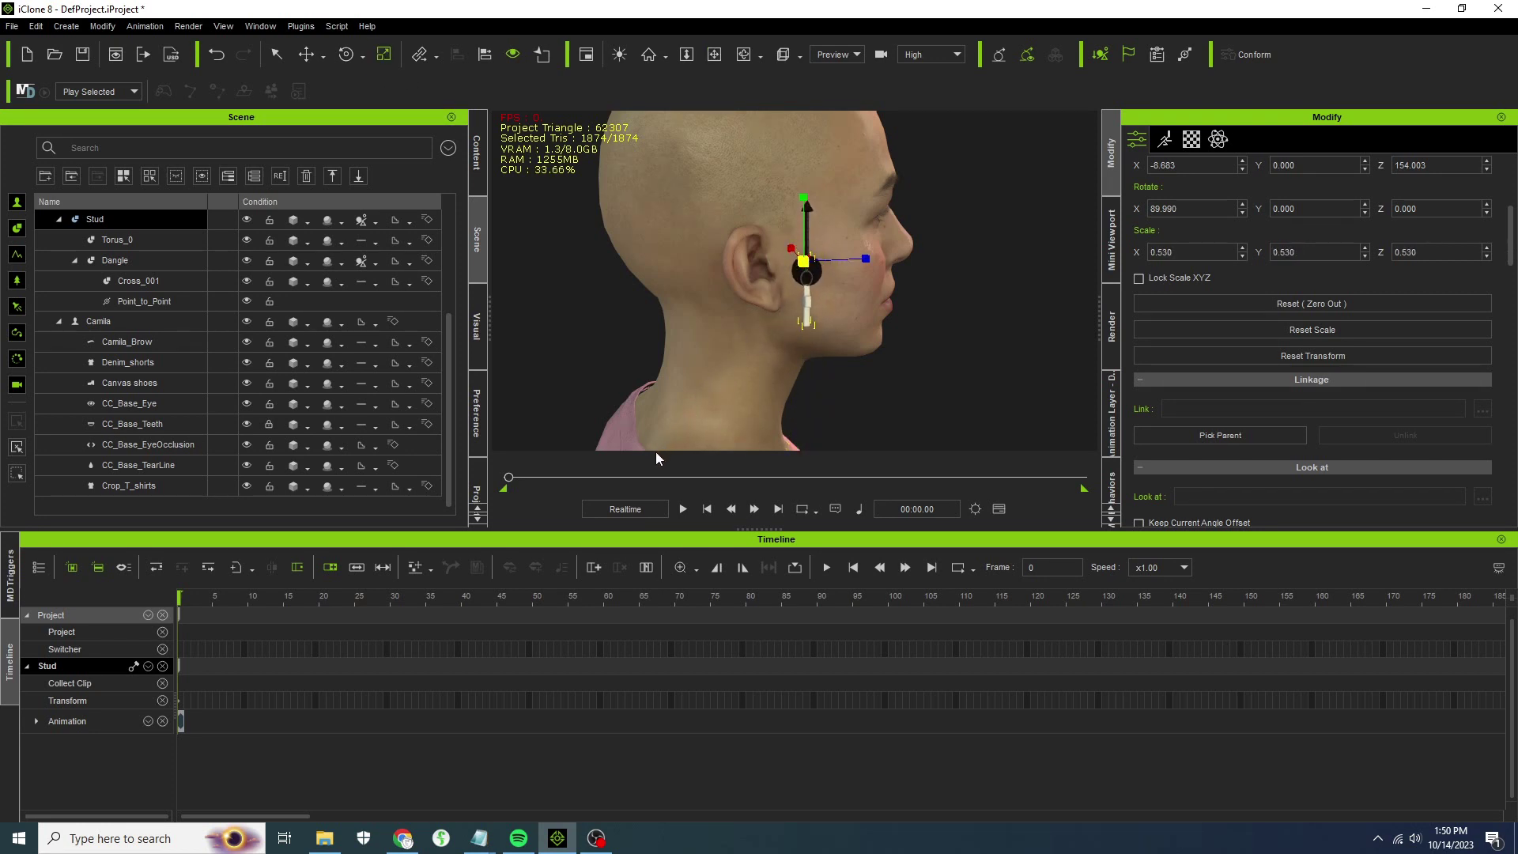
right_click_drag(656, 453, 660, 389)
left_click(162, 301)
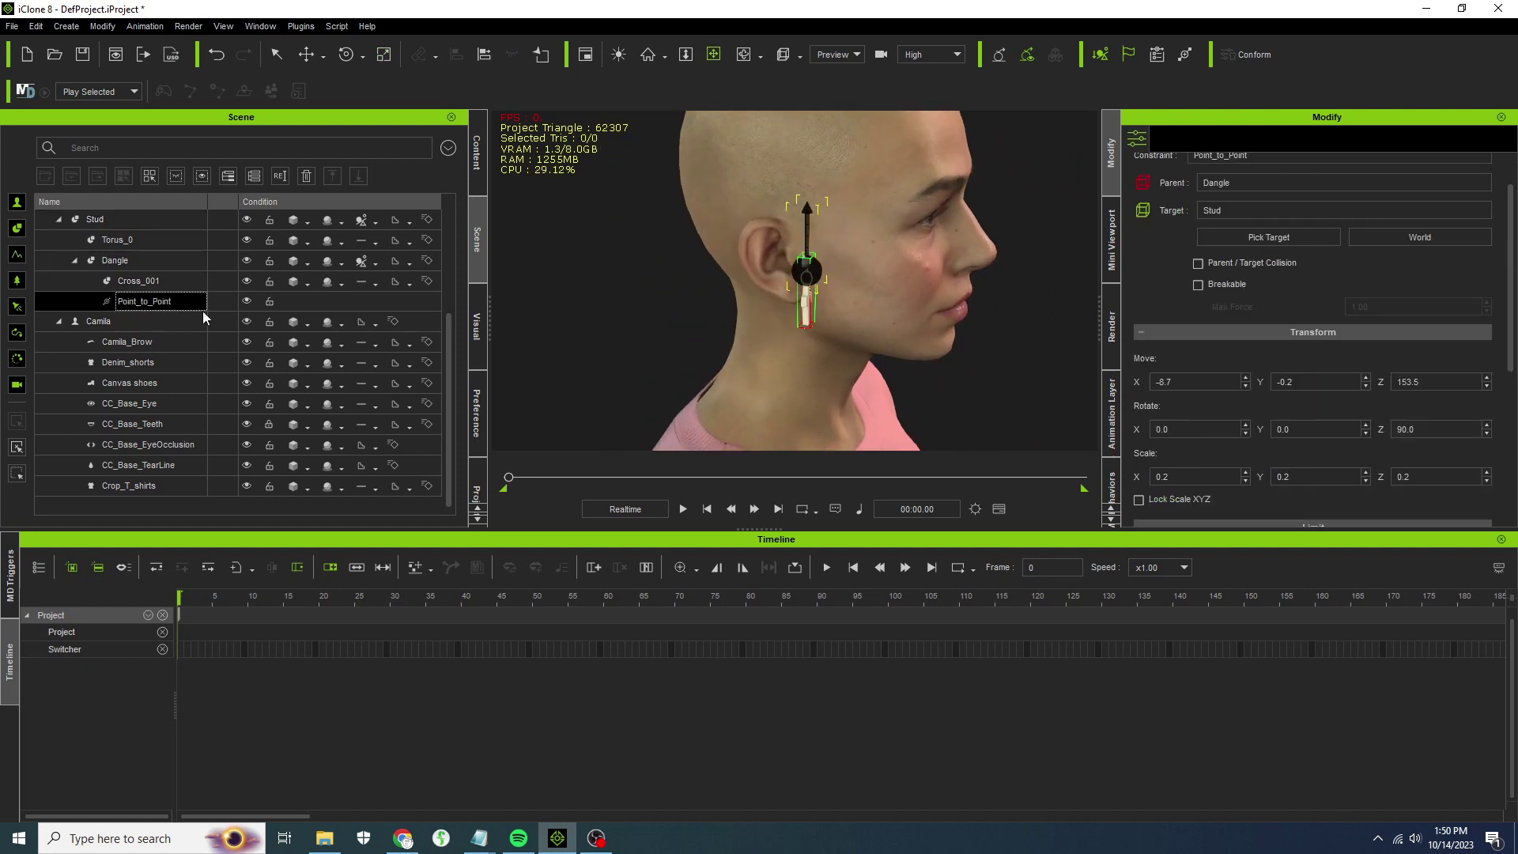
Shrink the Point_to_Point constraint helper to 0.1 scale.
key("r")
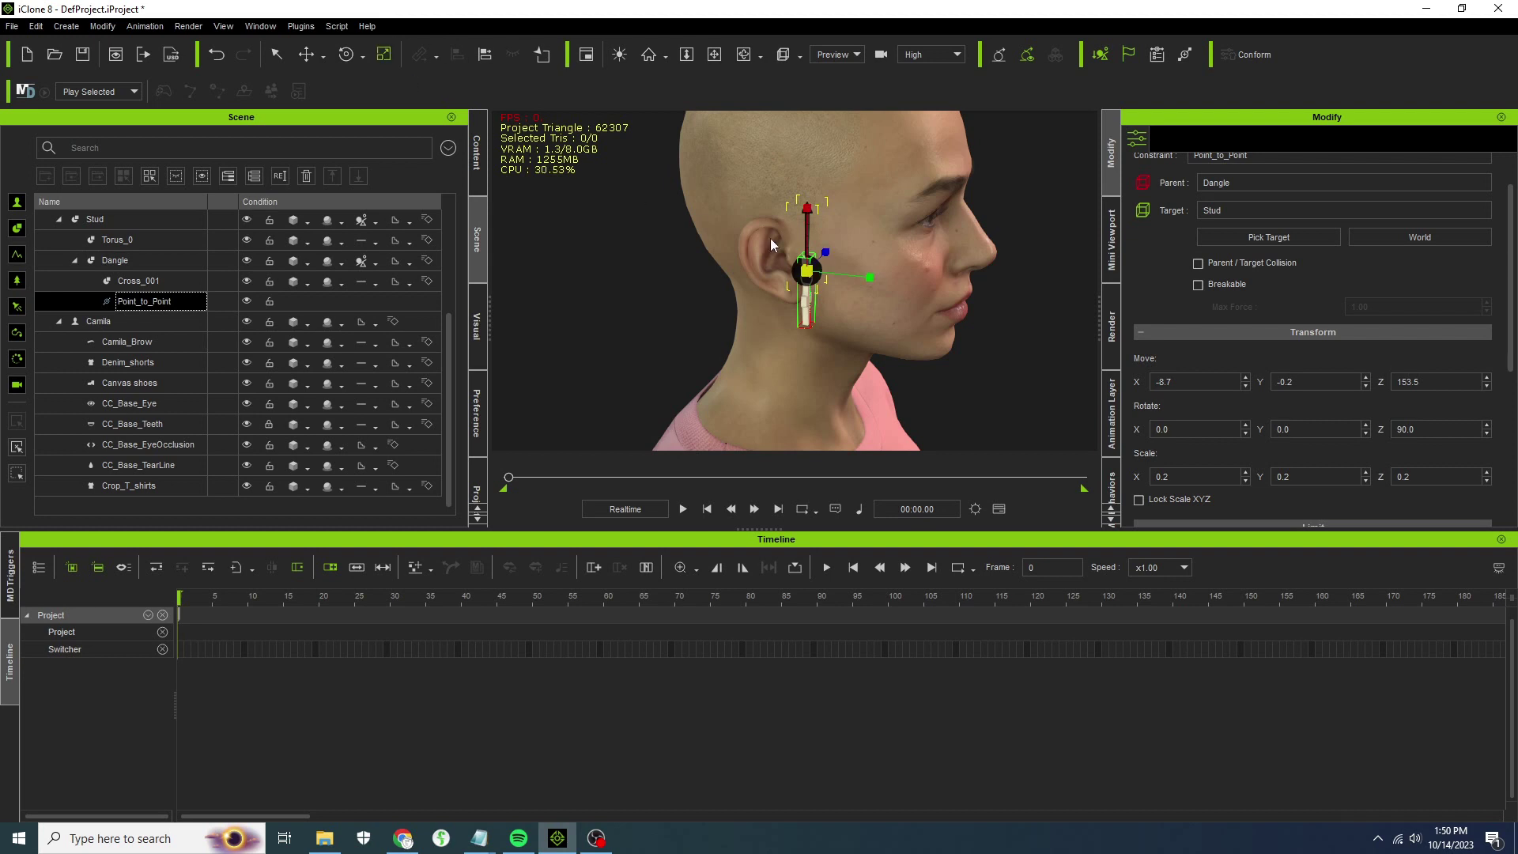
left_click_drag(806, 274, 649, 445)
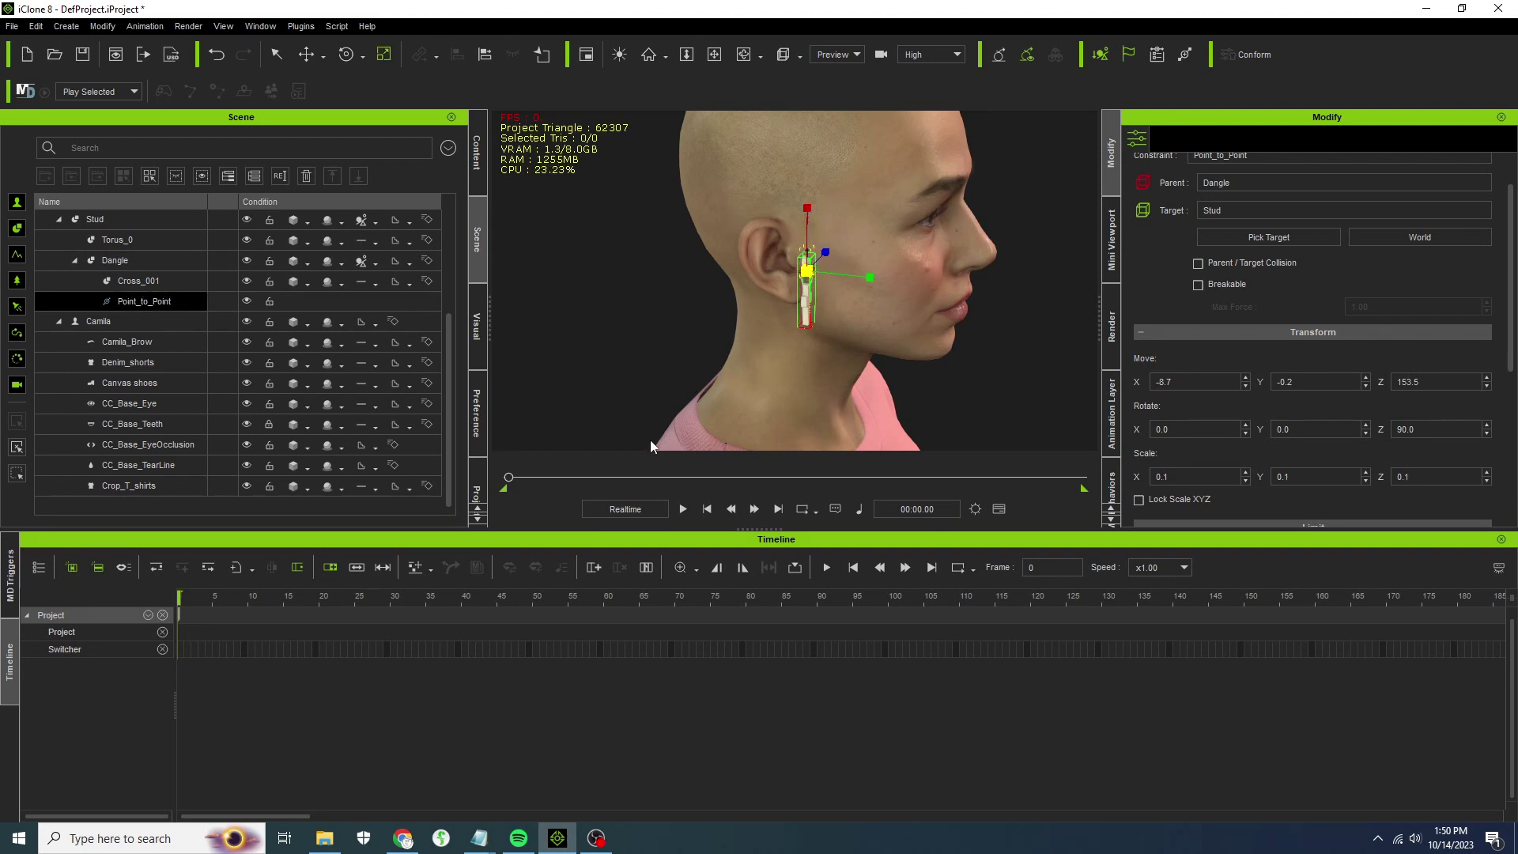
right_click_drag(642, 443, 553, 380)
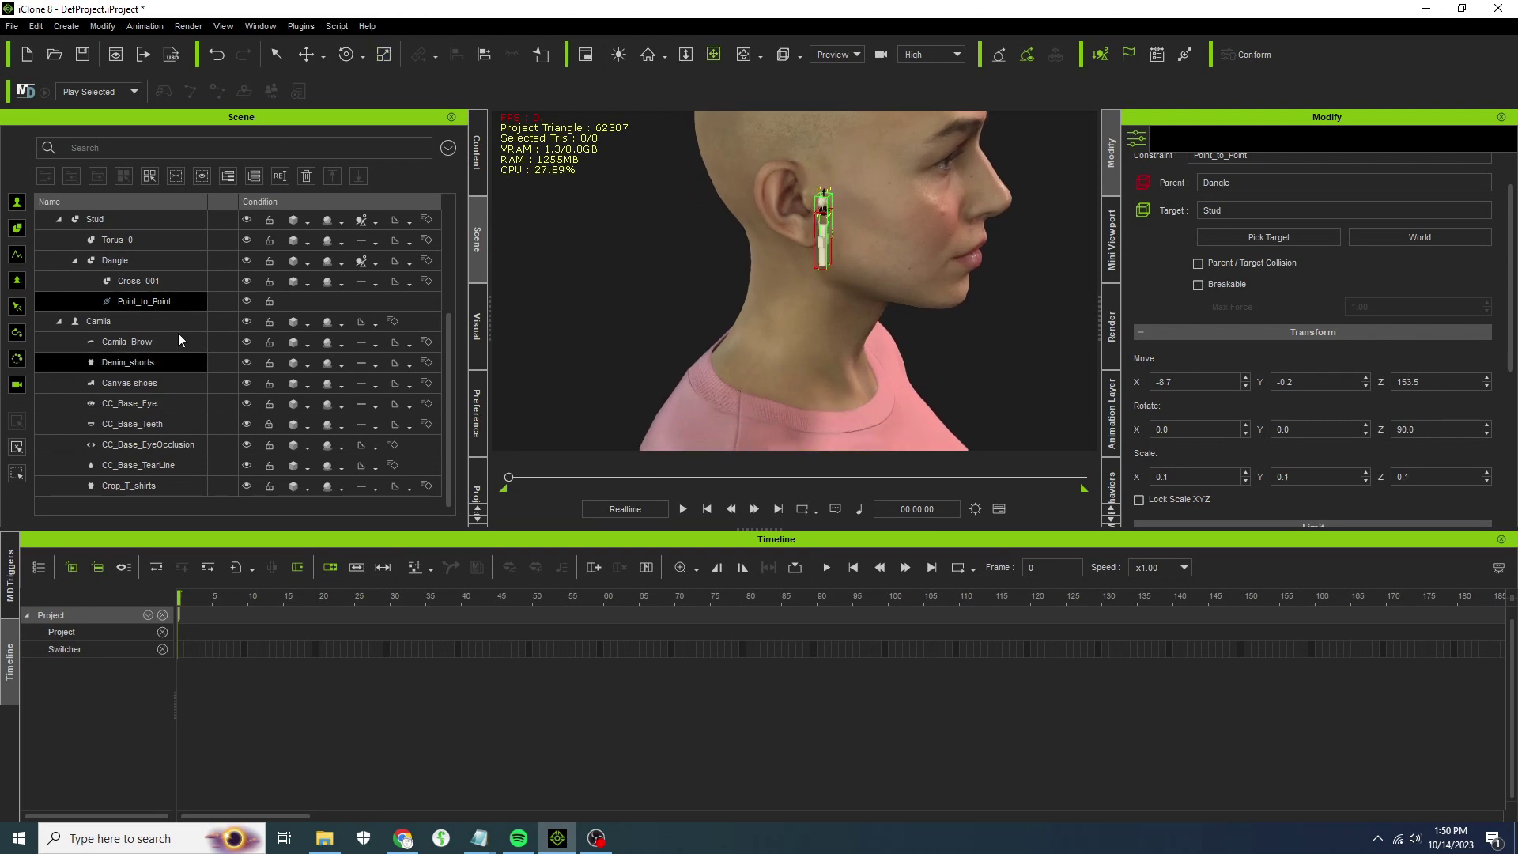
Lower the Stud earring slightly on Camila's earlobe.
left_click(114, 218)
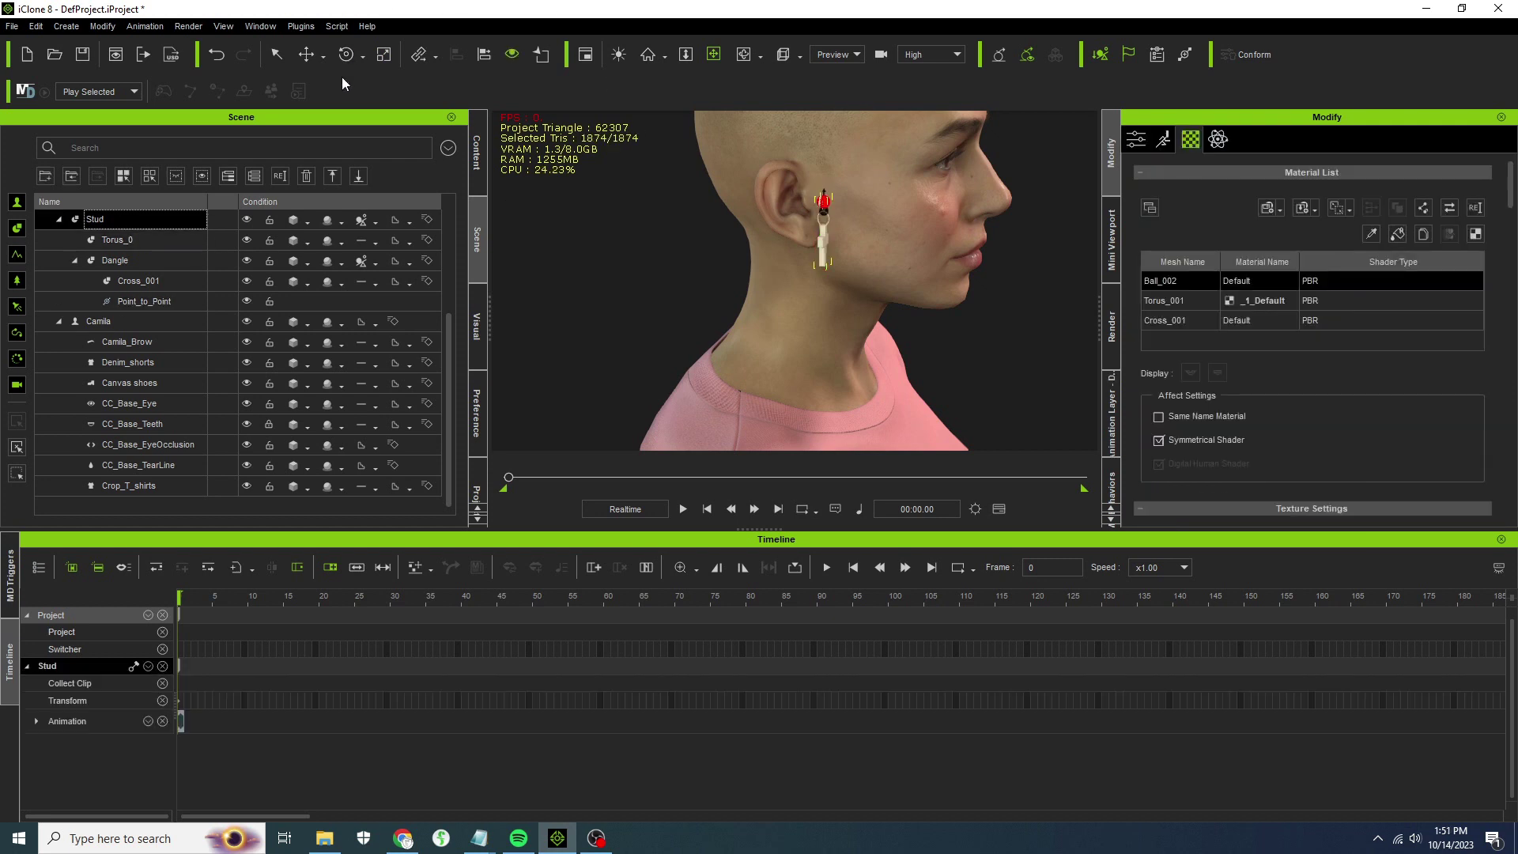
left_click(305, 53)
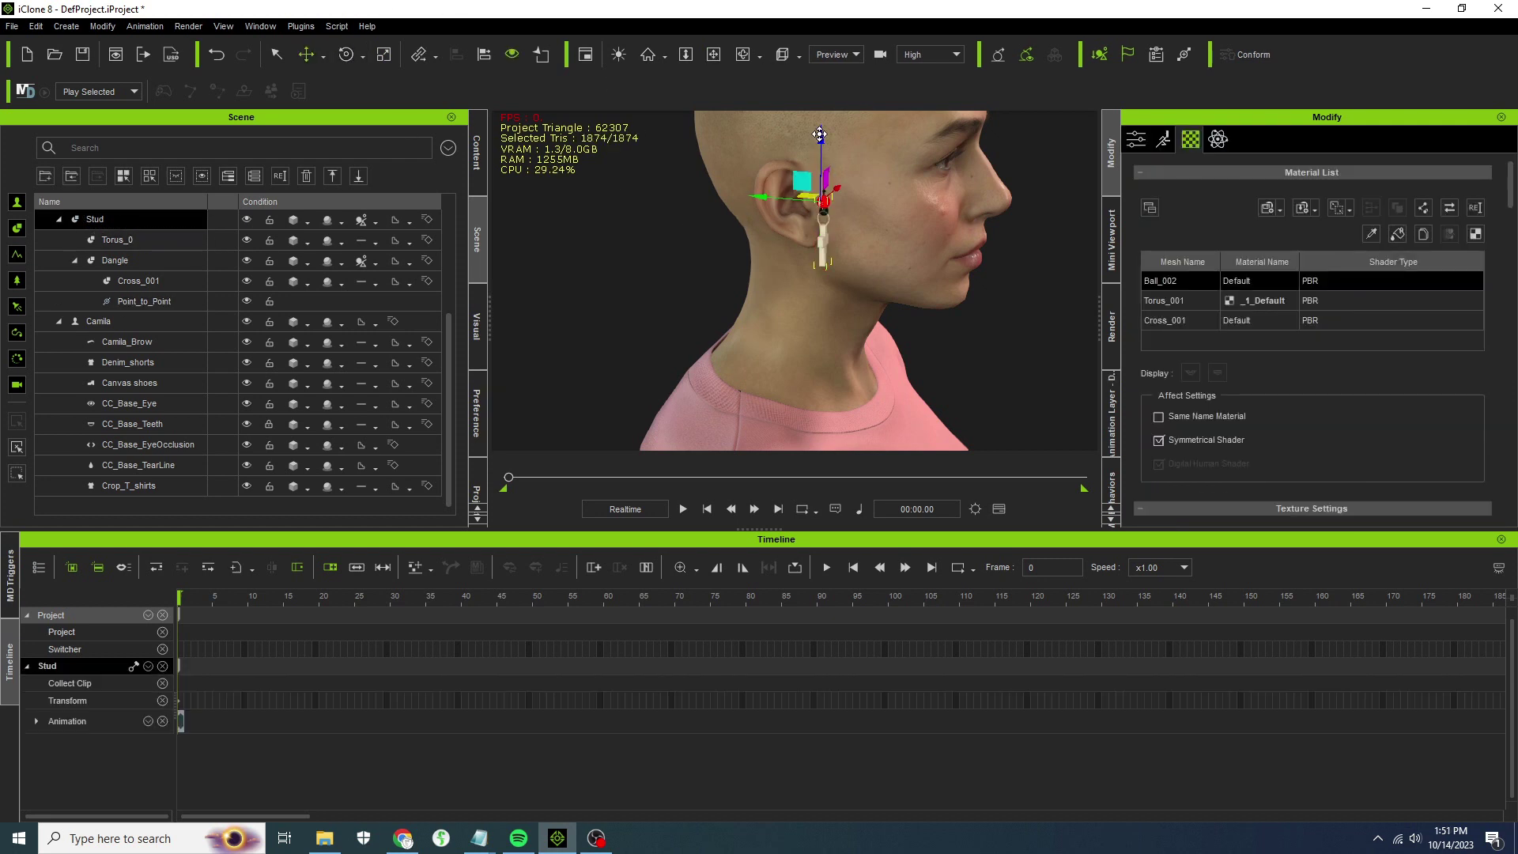
left_click_drag(824, 158, 819, 198)
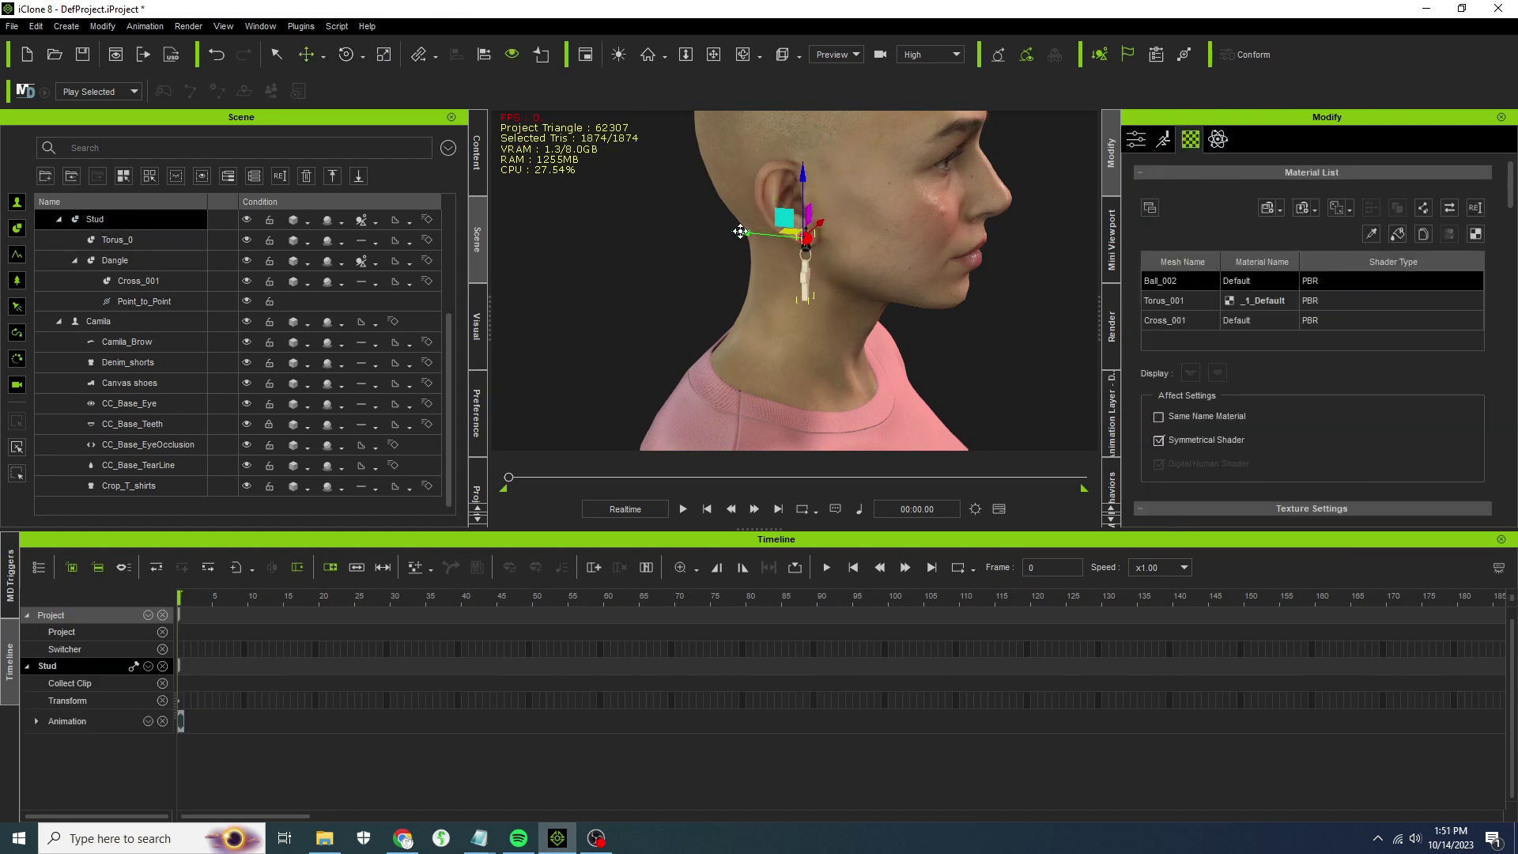
scroll(738, 230, "up", 10)
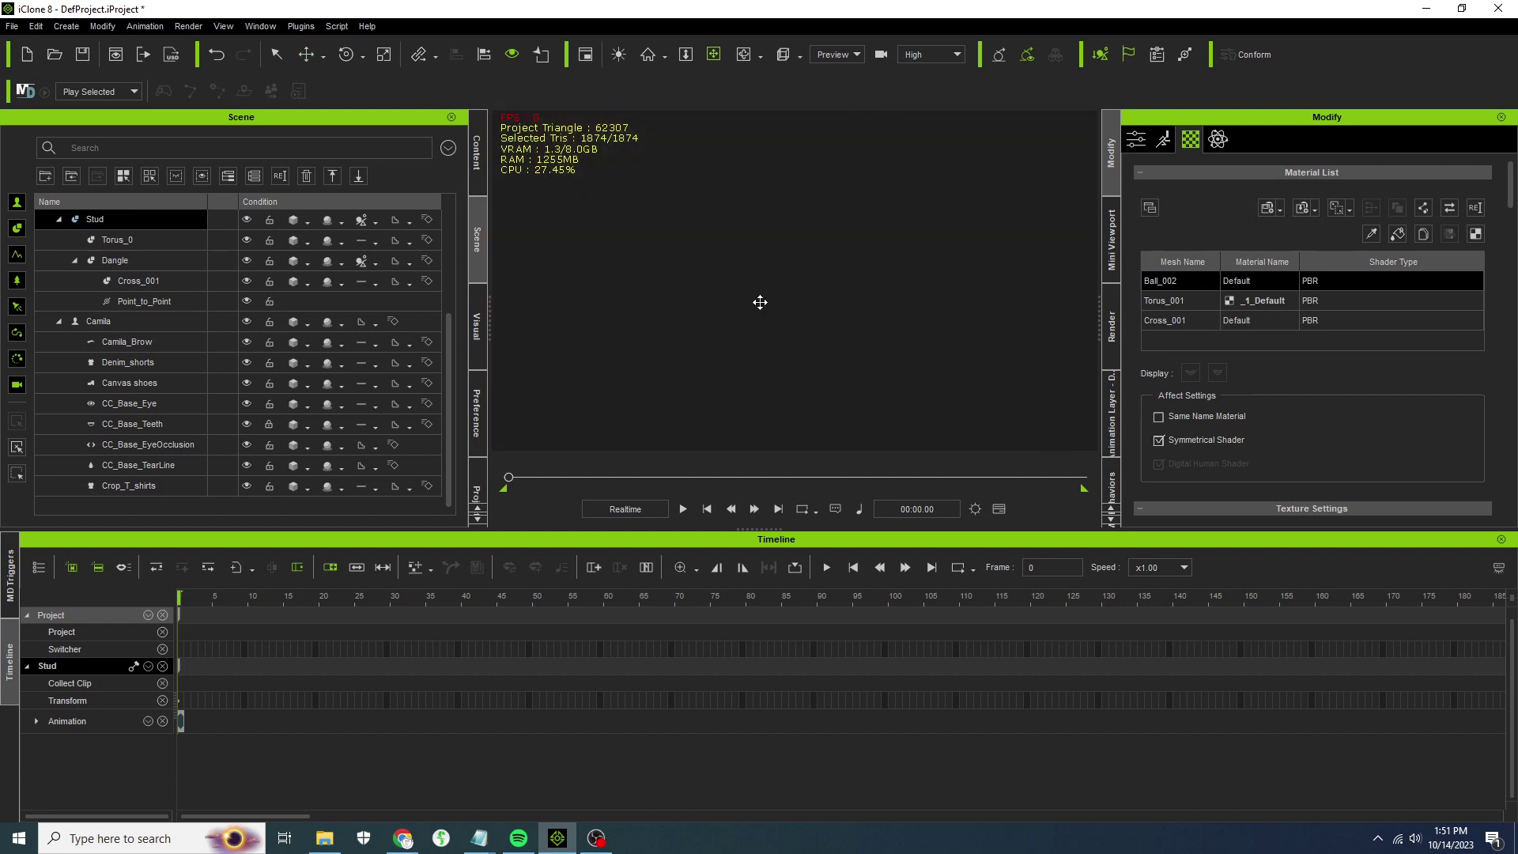
scroll(759, 302, "down", 4)
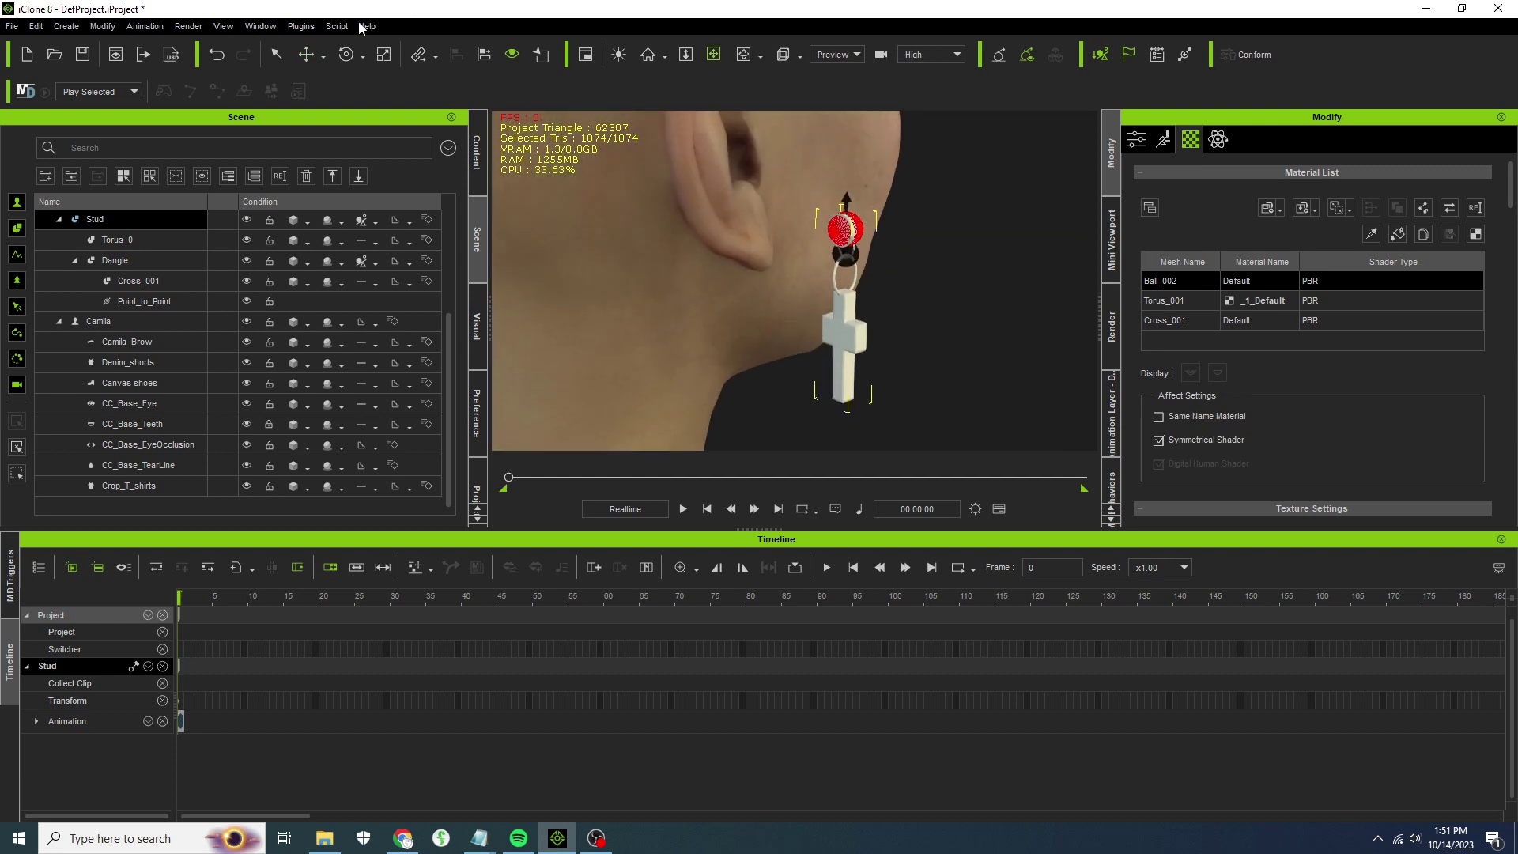
Turn the cross earring side-on and move it up toward the upper ear.
left_click(345, 54)
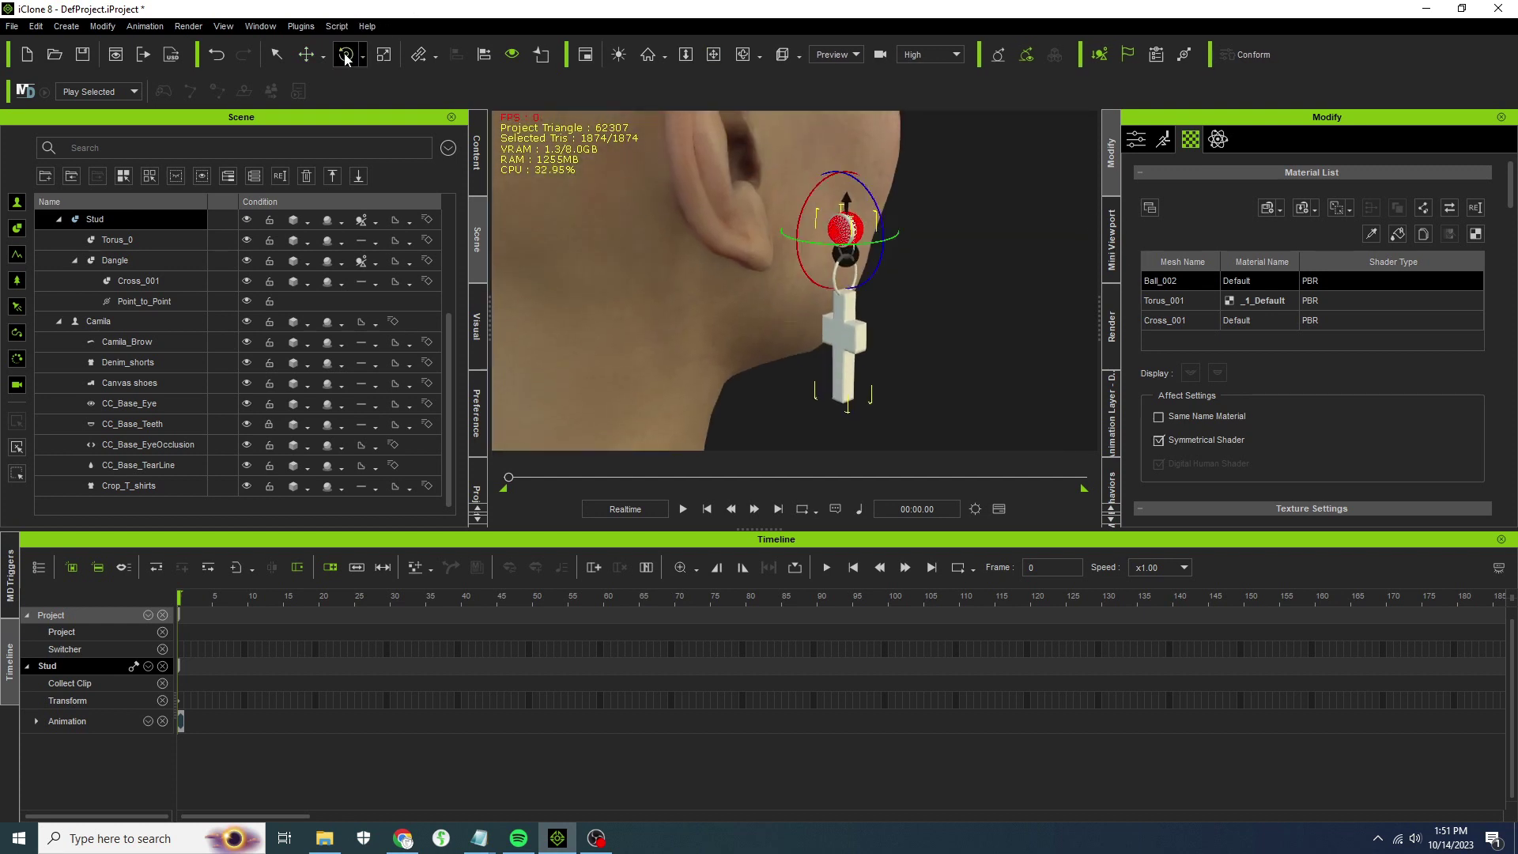
left_click_drag(808, 232, 777, 258)
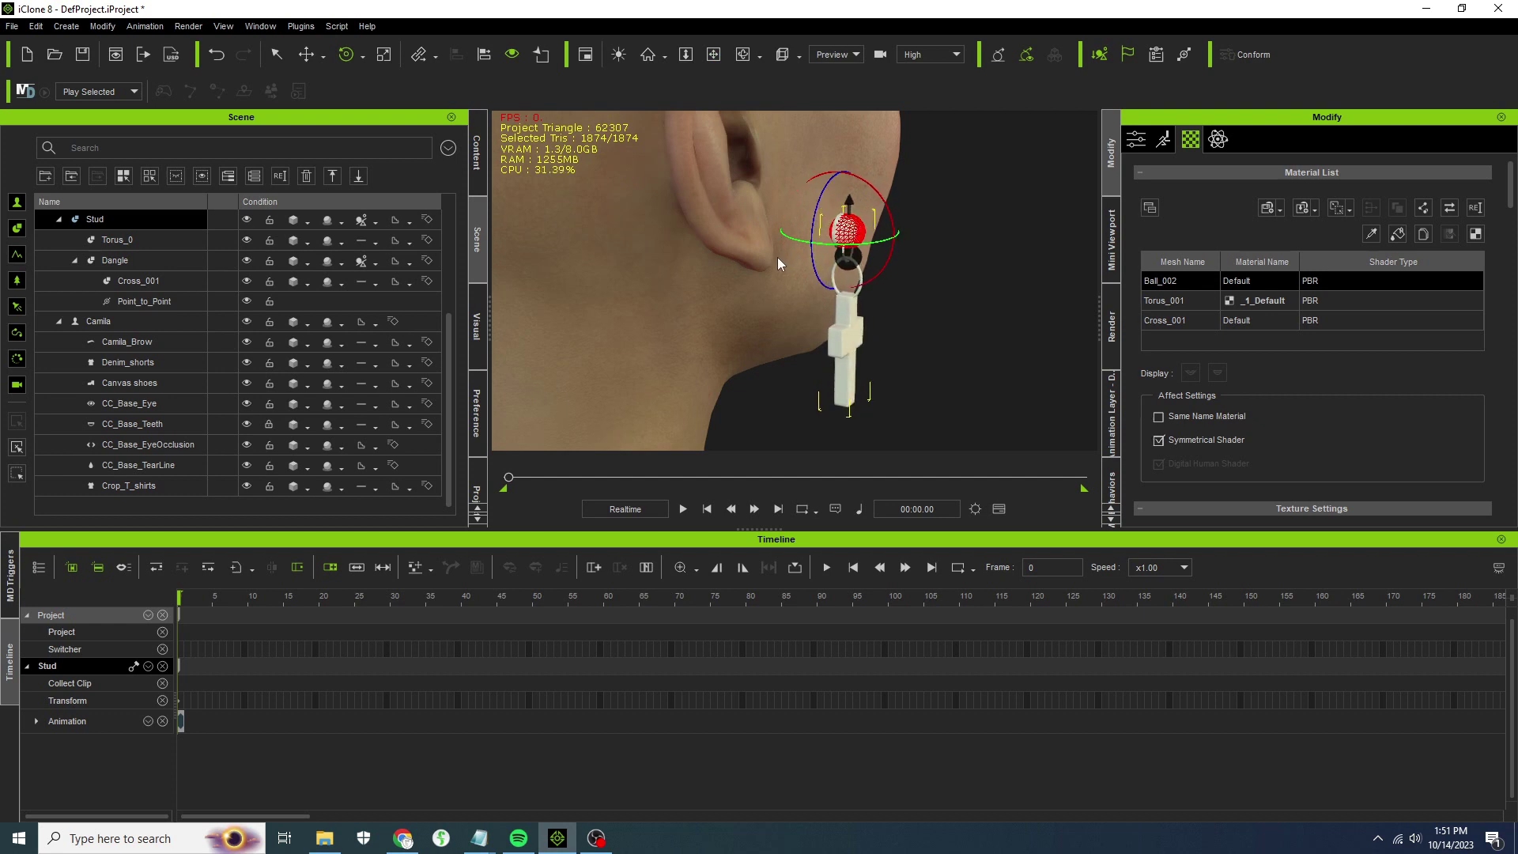
left_click(301, 53)
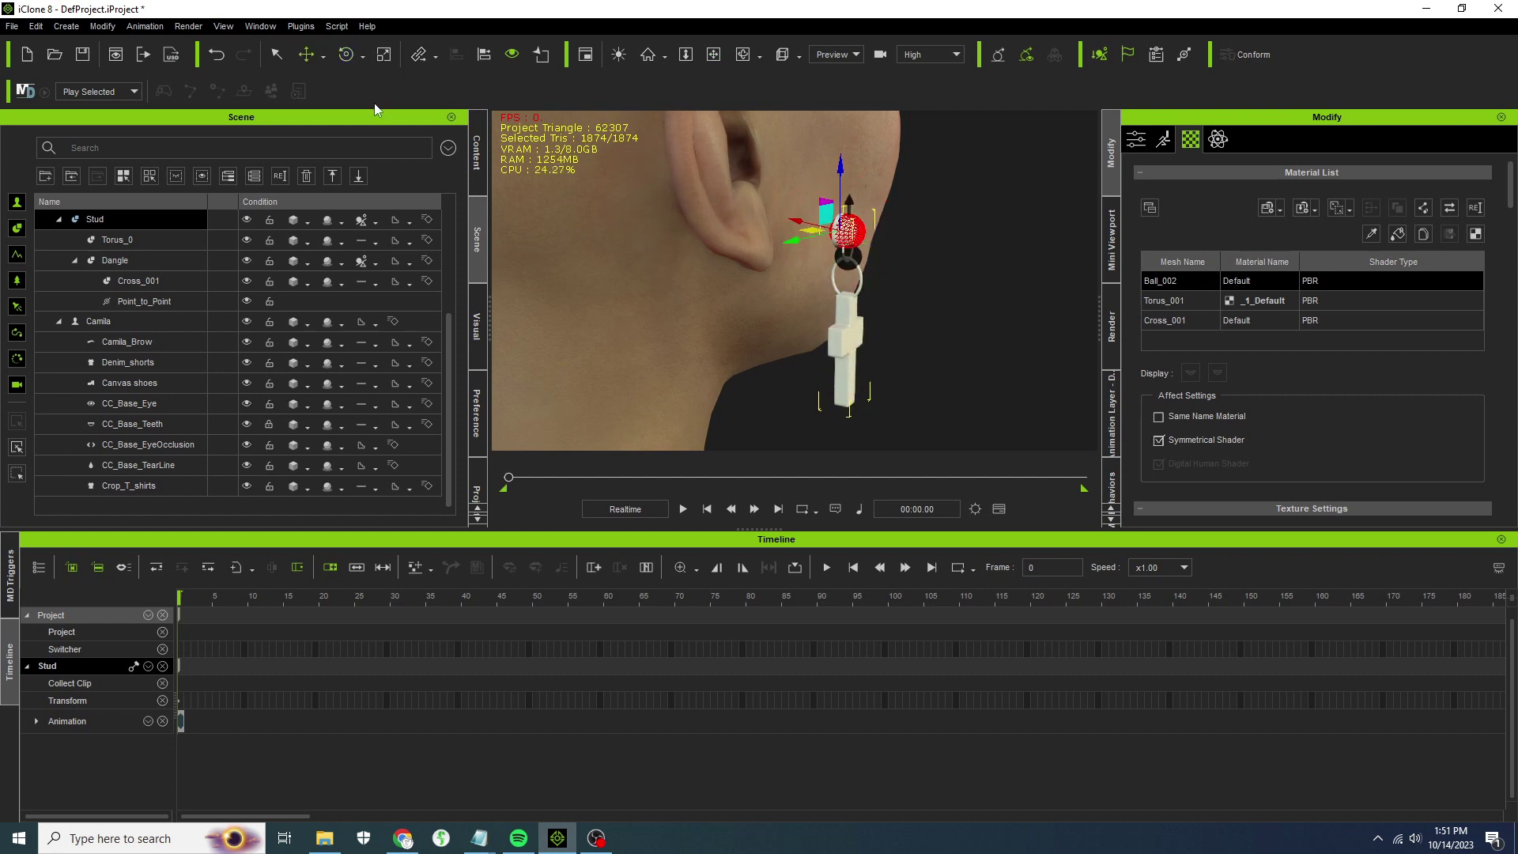
left_click_drag(785, 224, 753, 193)
left_click_drag(693, 261, 707, 256)
Nudge the stud right and lower it onto Camila's earlobe.
left_click(713, 53)
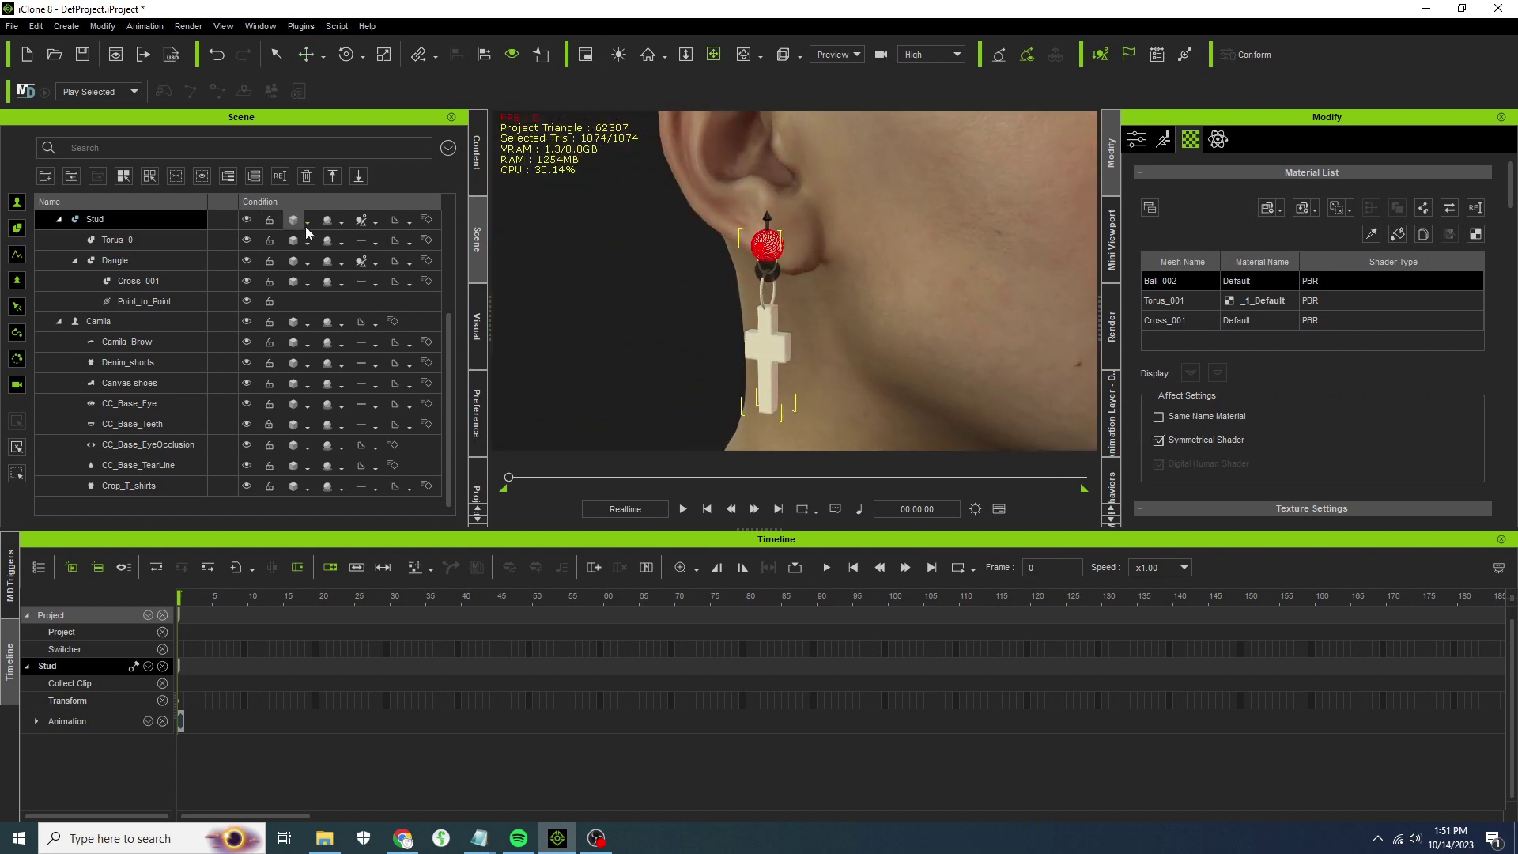
right_click_drag(760, 311, 810, 294)
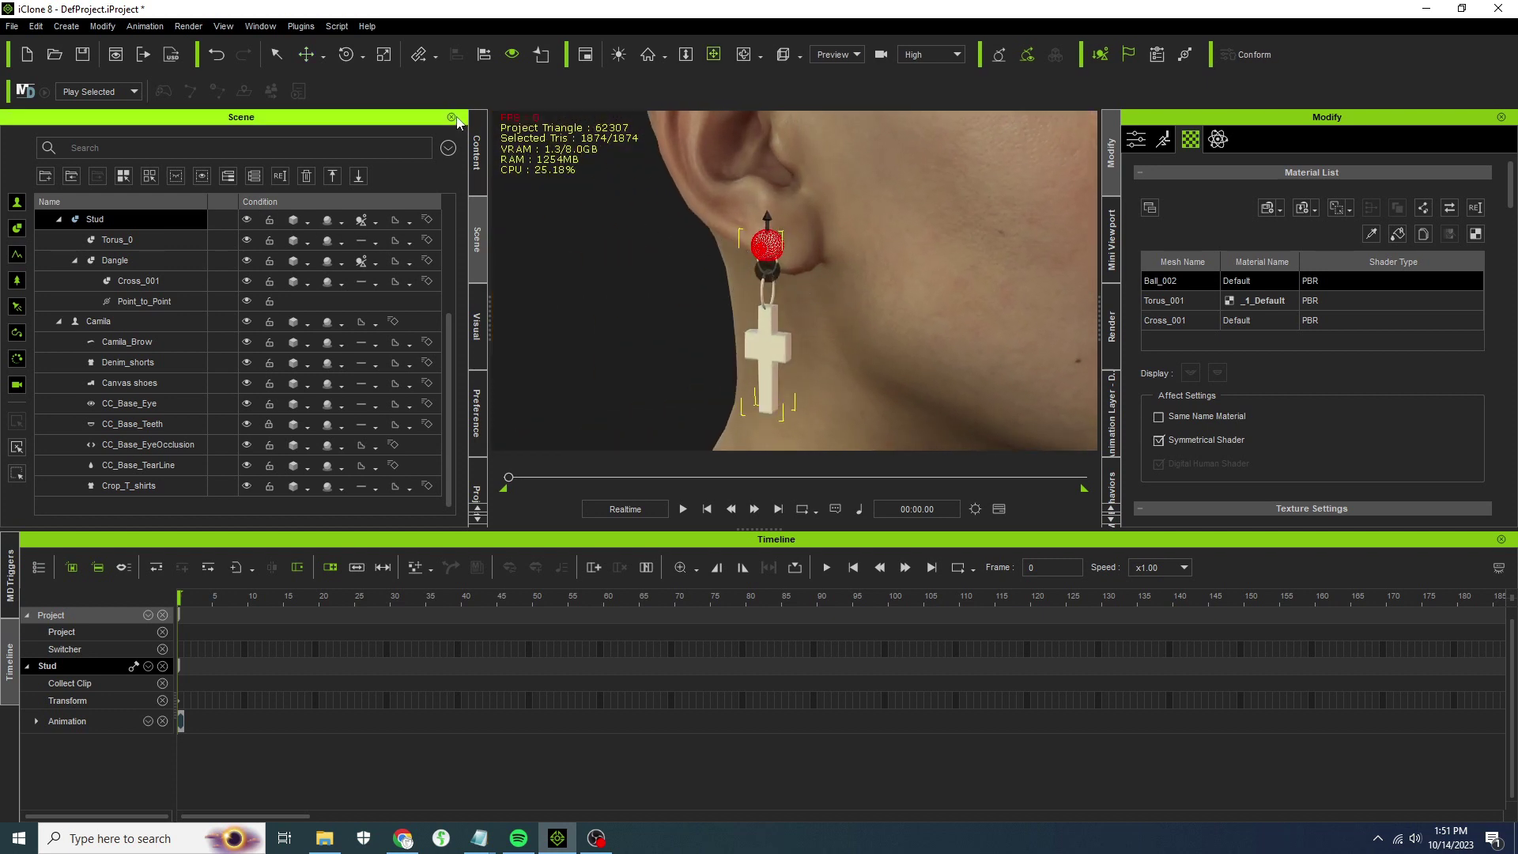
left_click(305, 54)
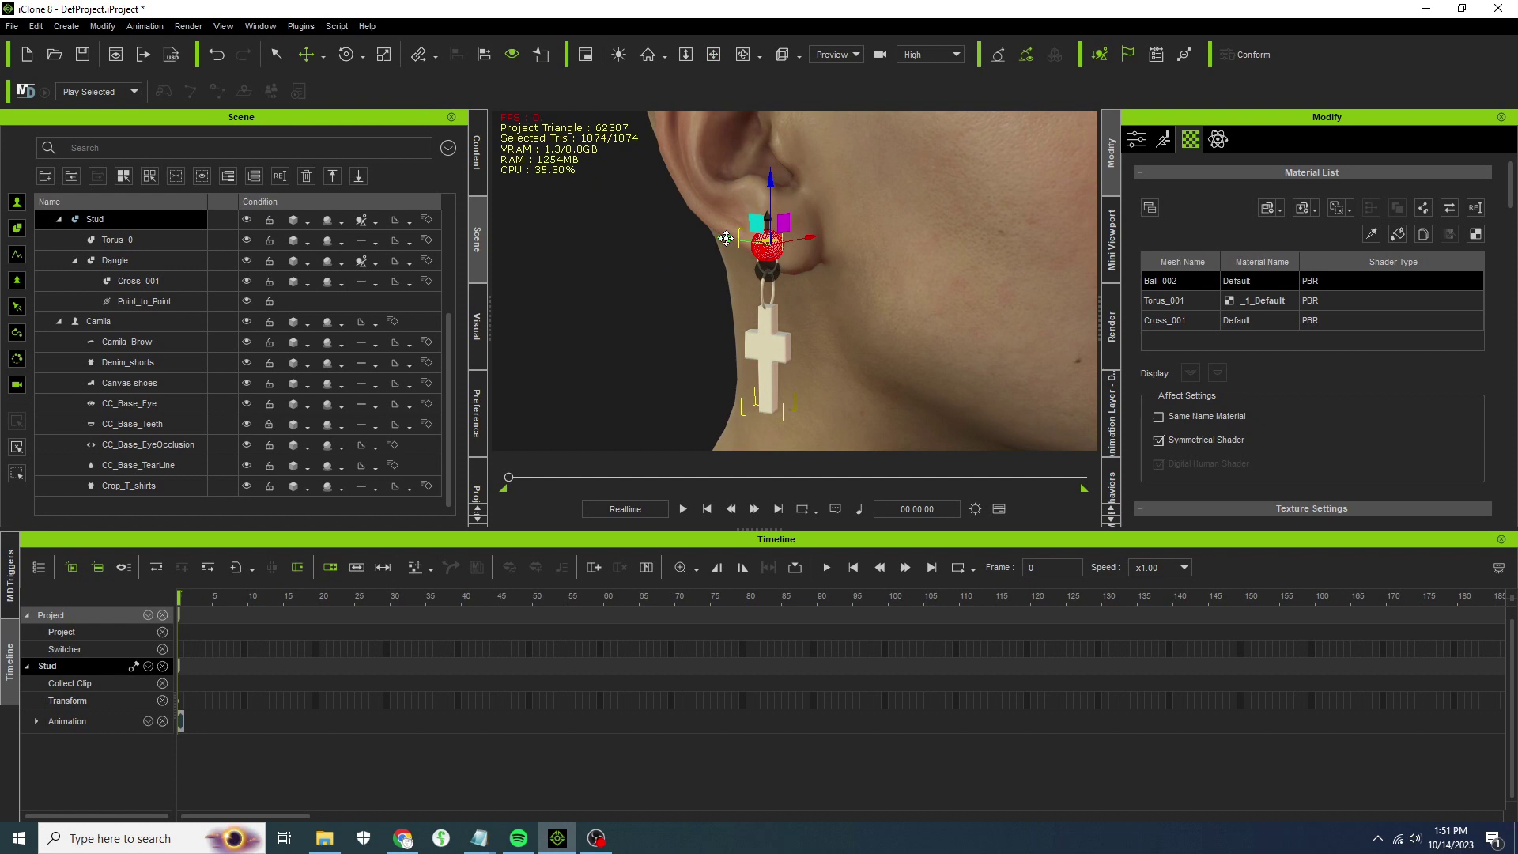
left_click_drag(726, 238, 736, 239)
left_click_drag(783, 183, 783, 200)
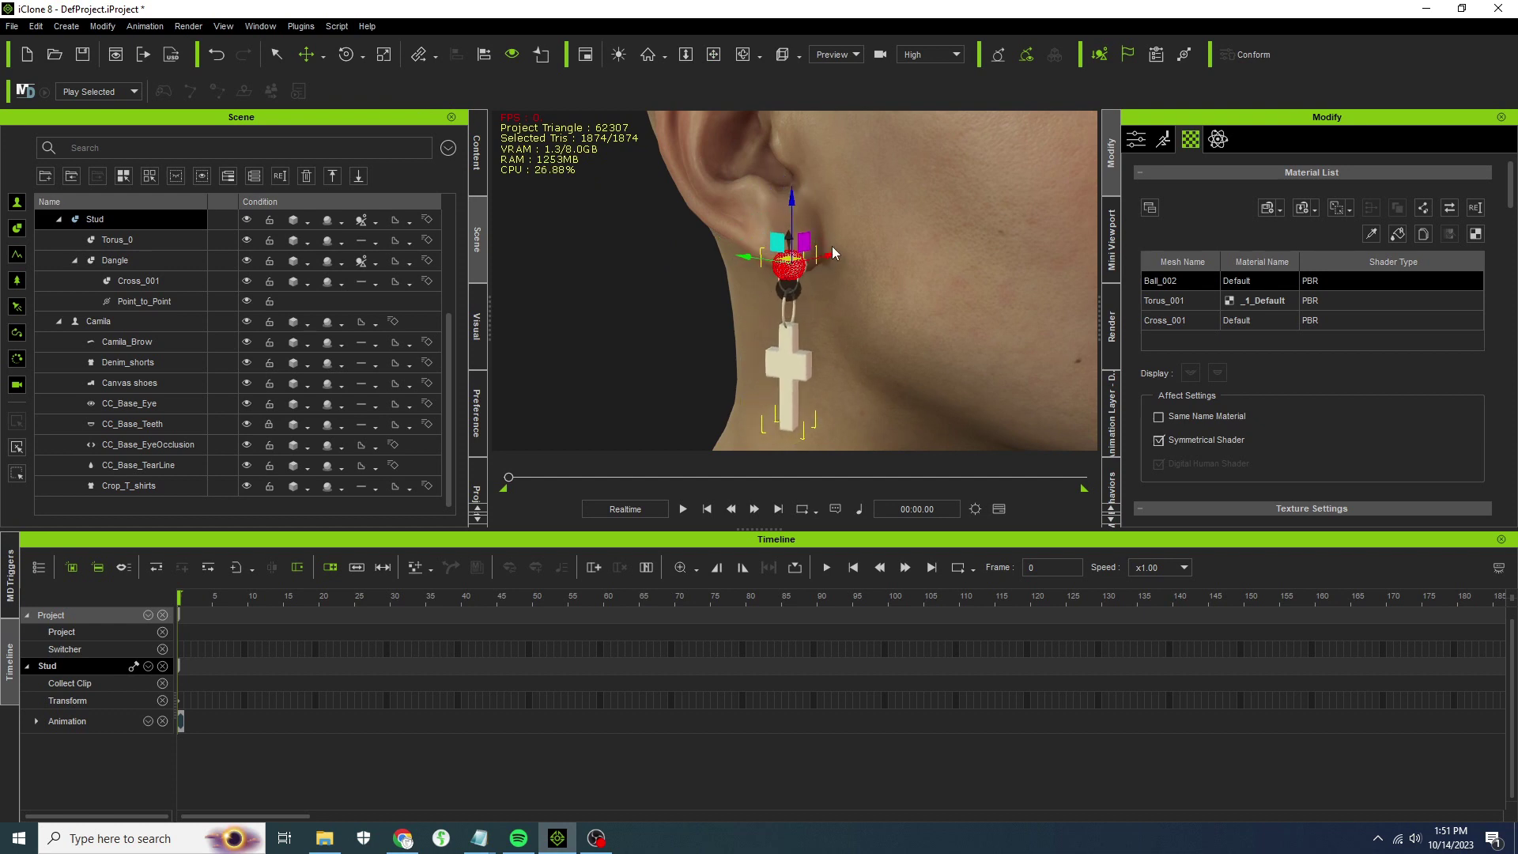
right_click_drag(829, 247, 835, 320)
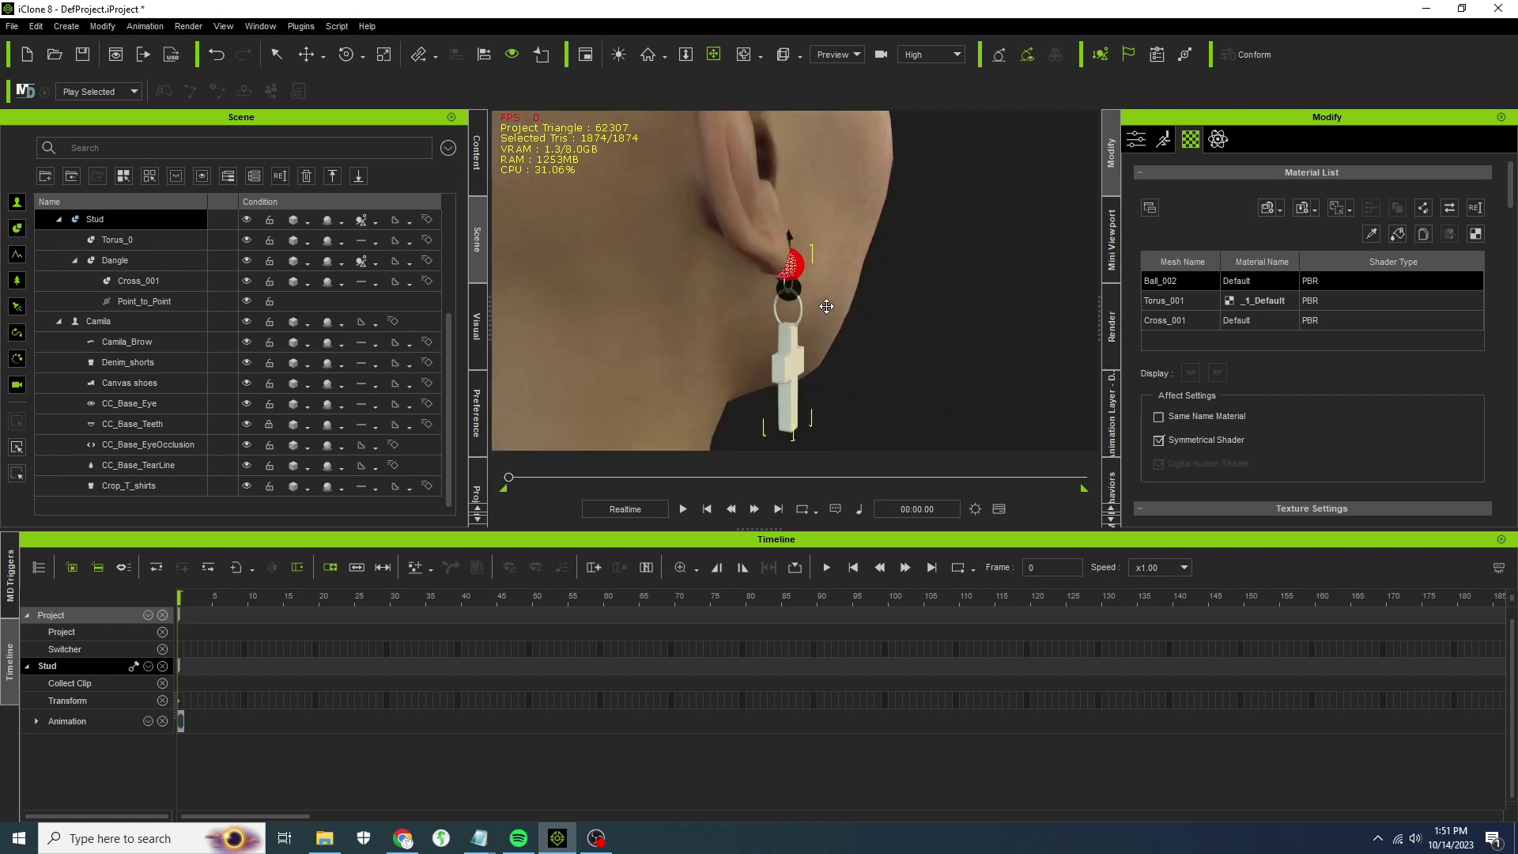
Raise the stud slightly and nudge it sideways along its own local axes.
left_click(685, 56)
left_click_drag(776, 254, 775, 272)
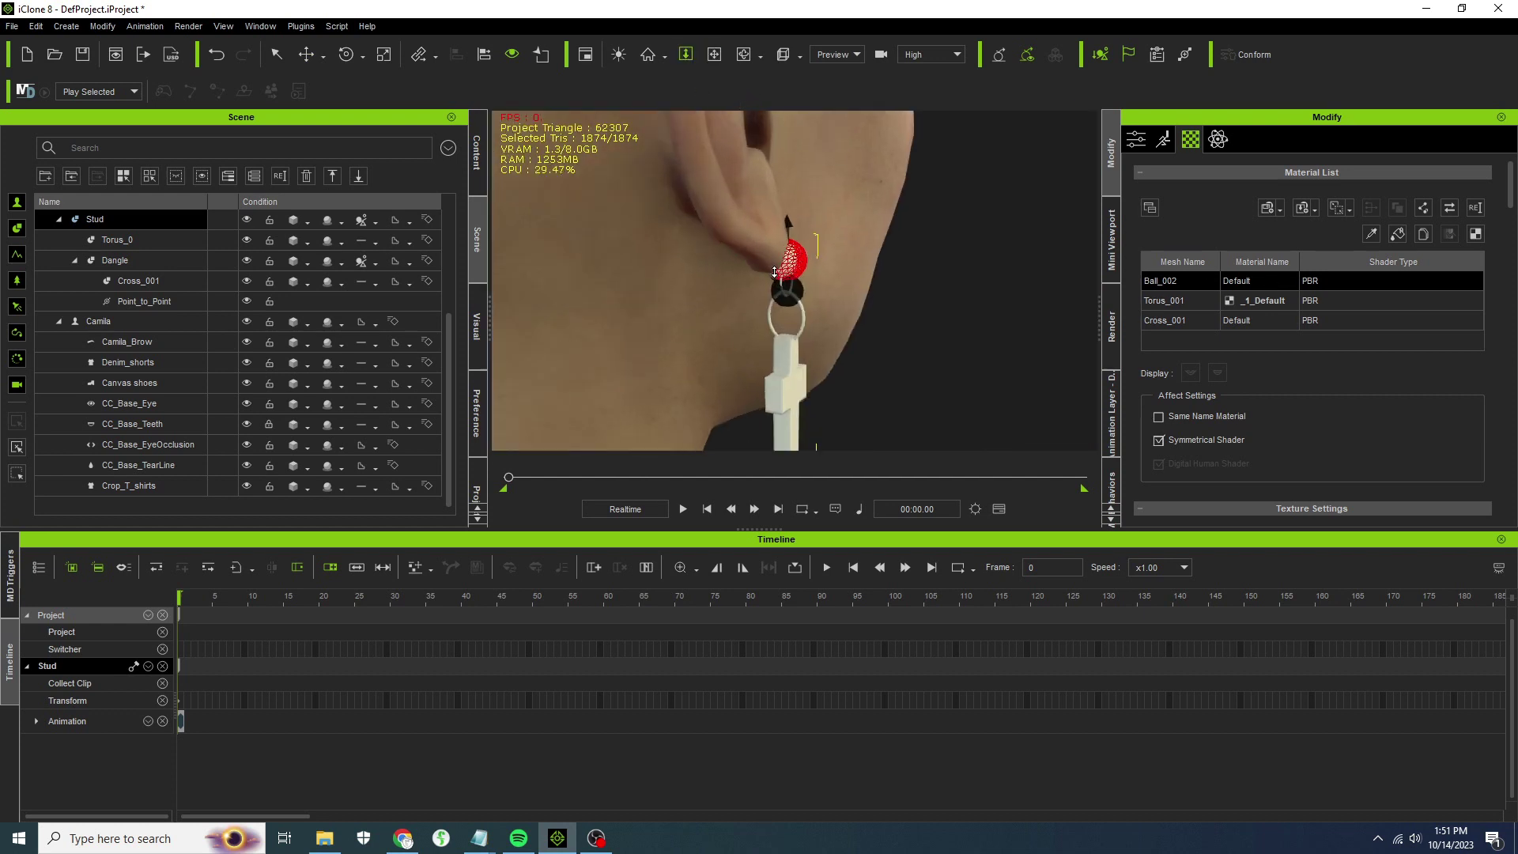
scroll(775, 272, "up", 5)
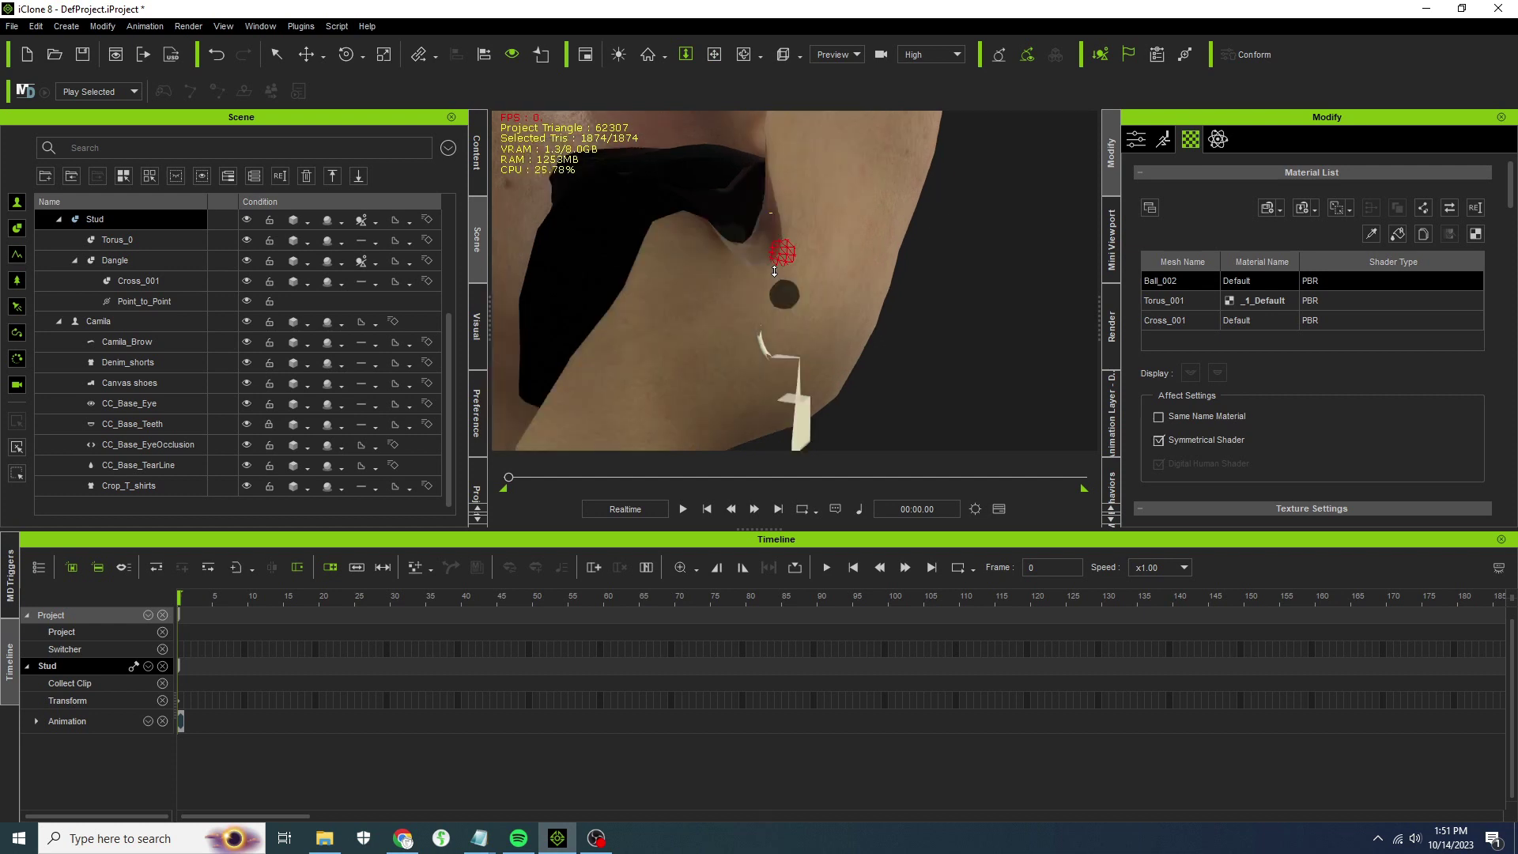
scroll(775, 272, "down", 2)
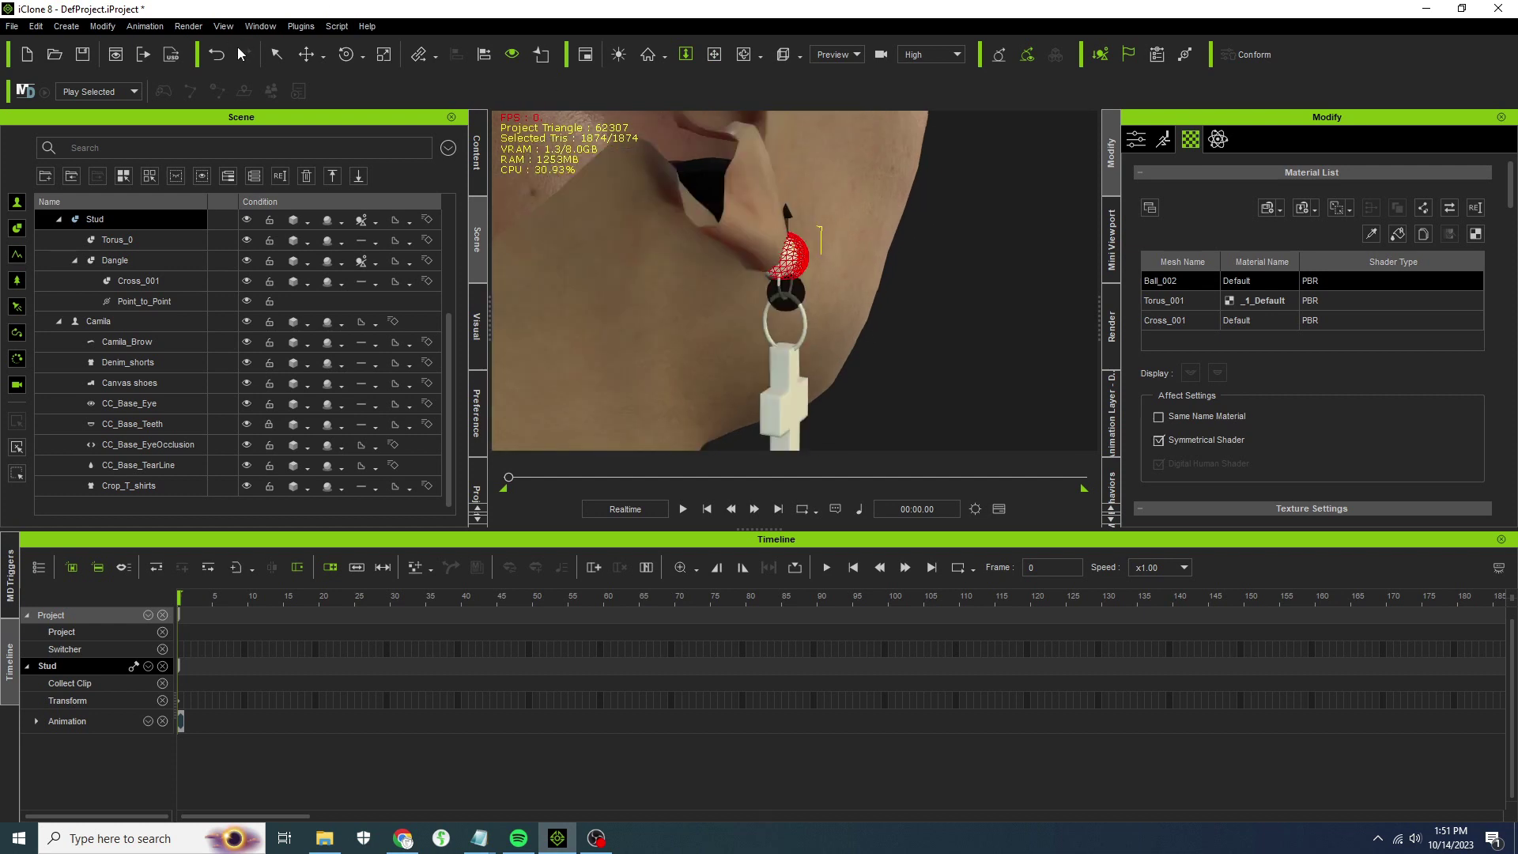
left_click(306, 53)
left_click_drag(770, 197, 762, 183)
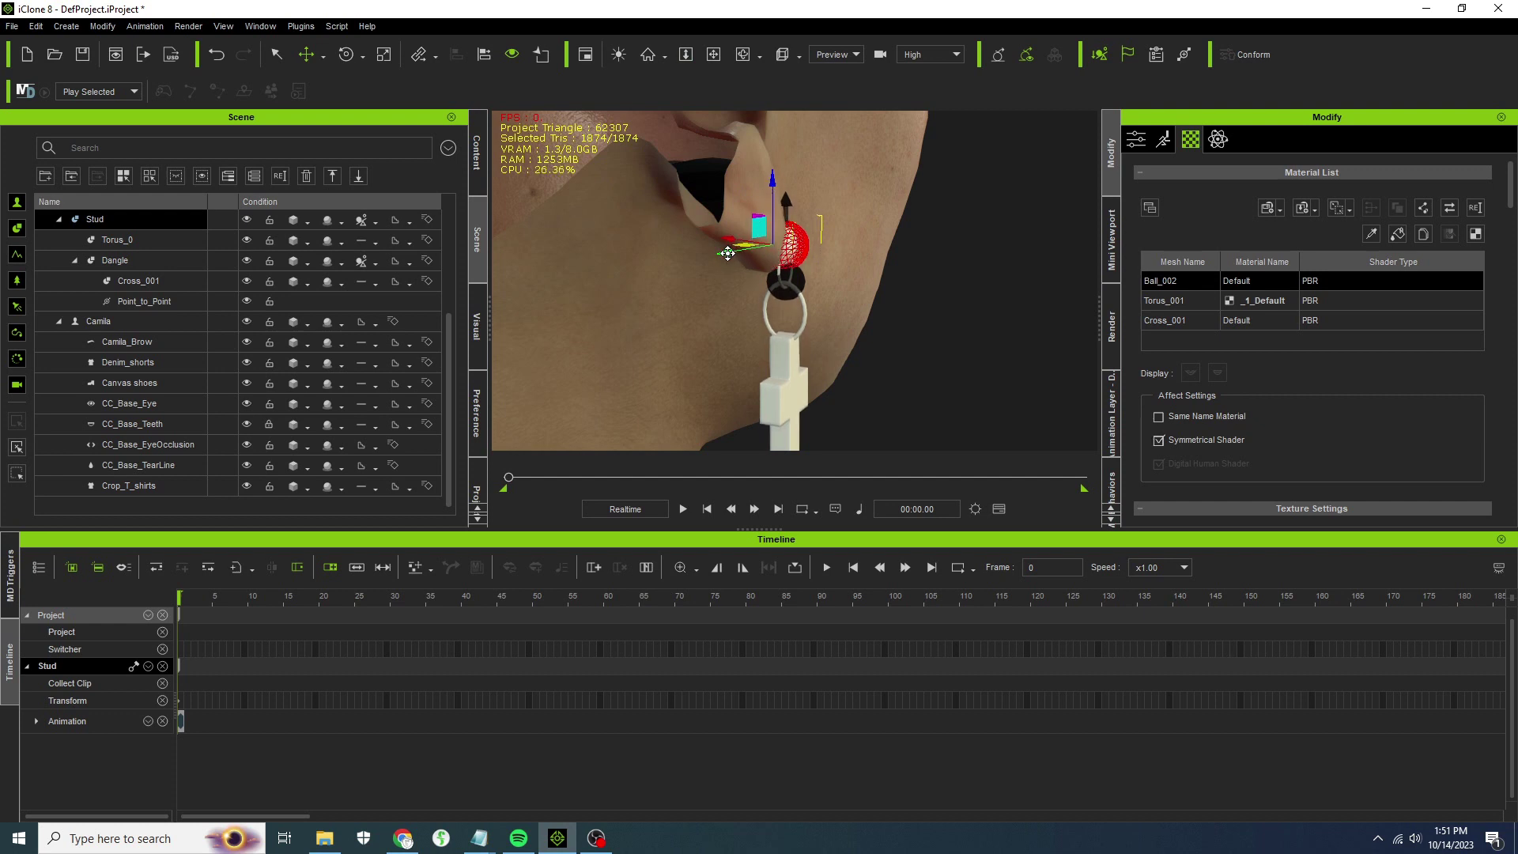
left_click(364, 58)
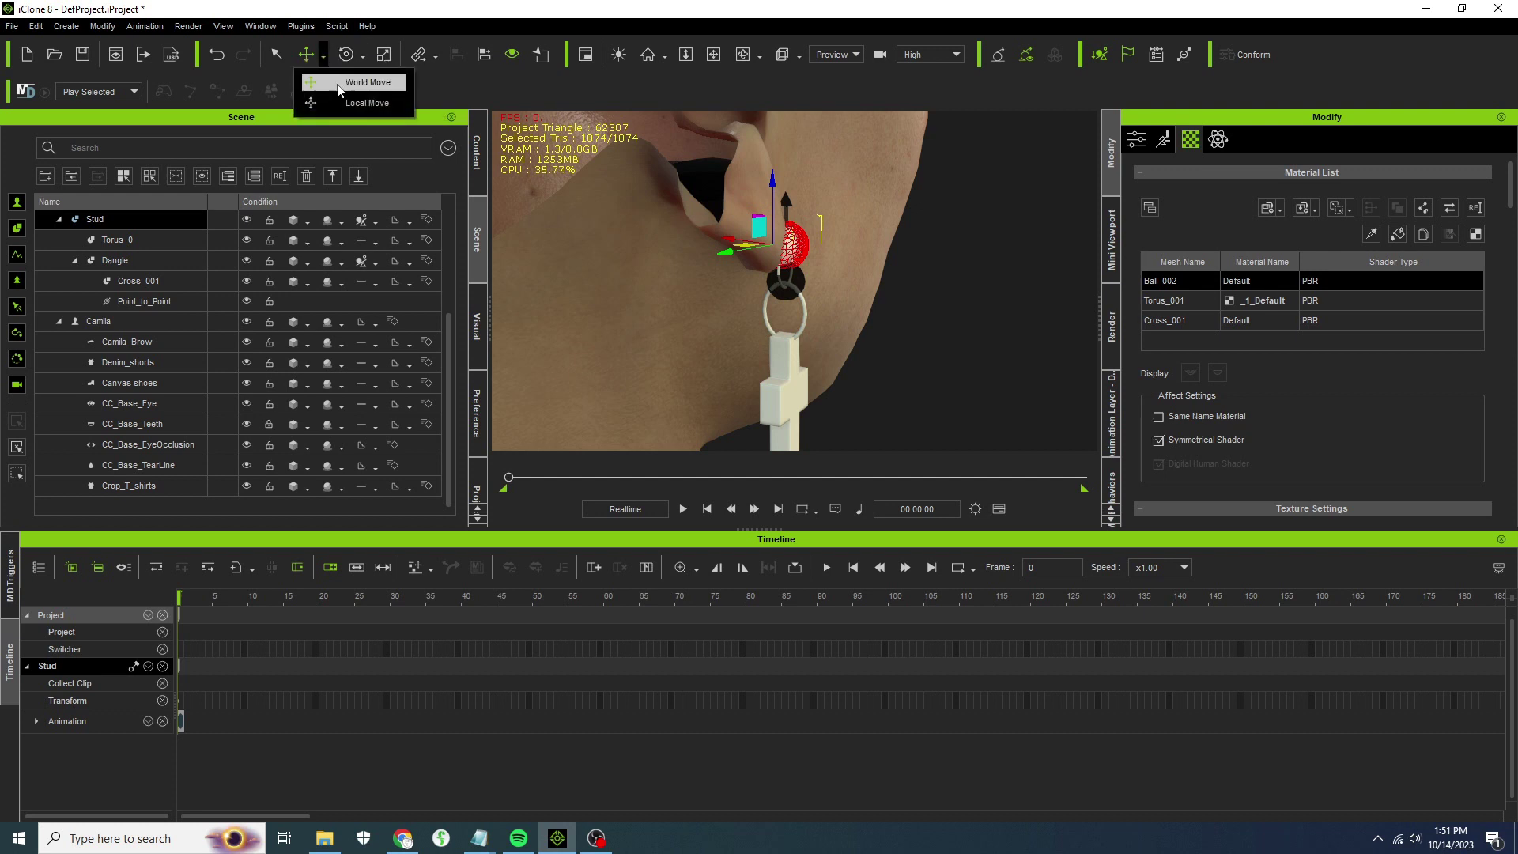
left_click(399, 102)
left_click_drag(835, 248, 841, 250)
Tilt the stud so its cross hangs straight below the earlobe.
key("f")
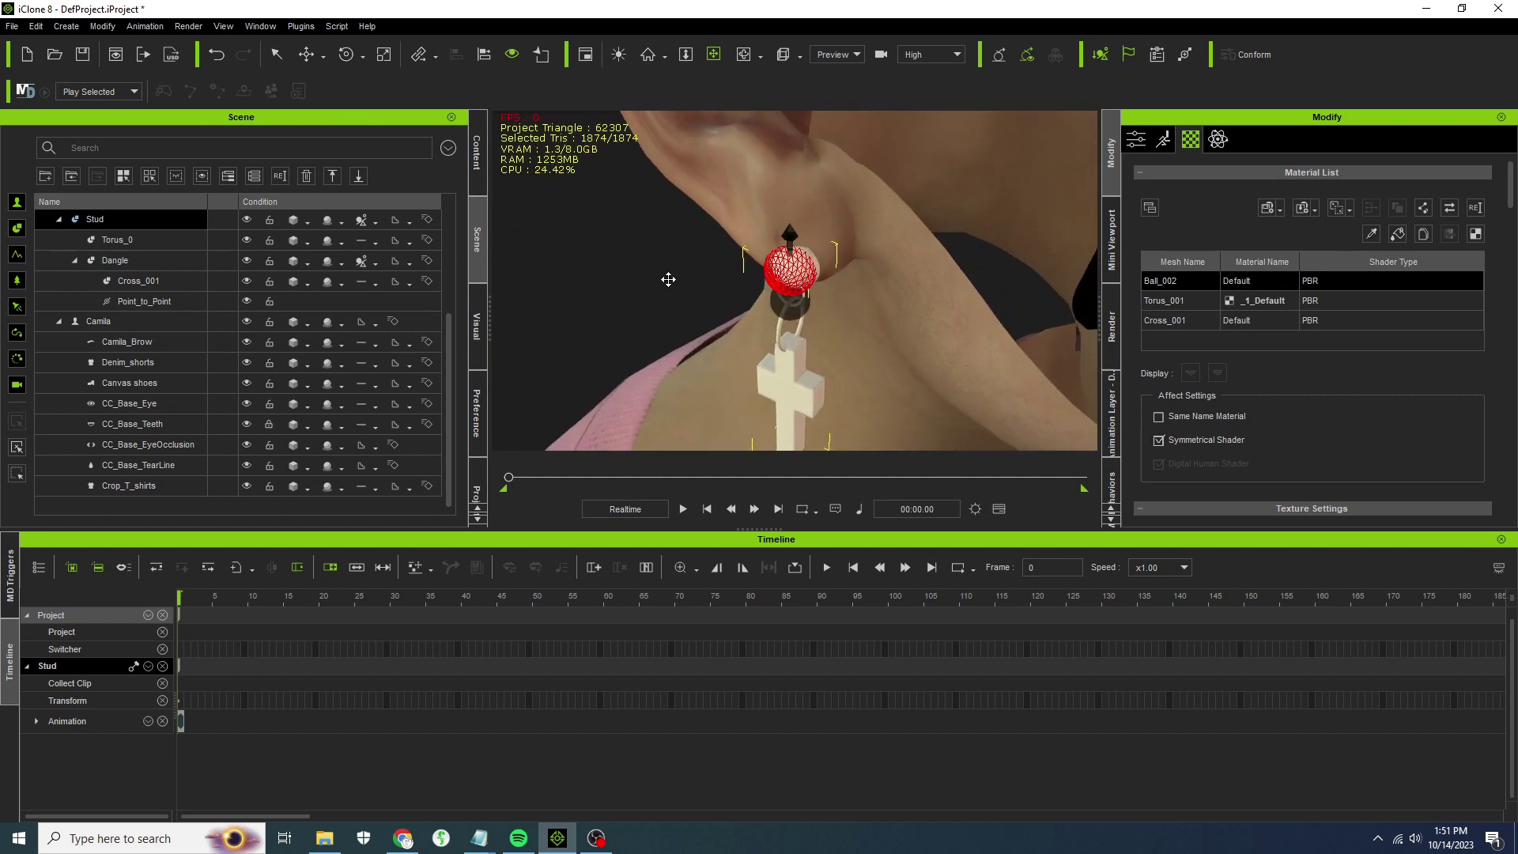
left_click(347, 54)
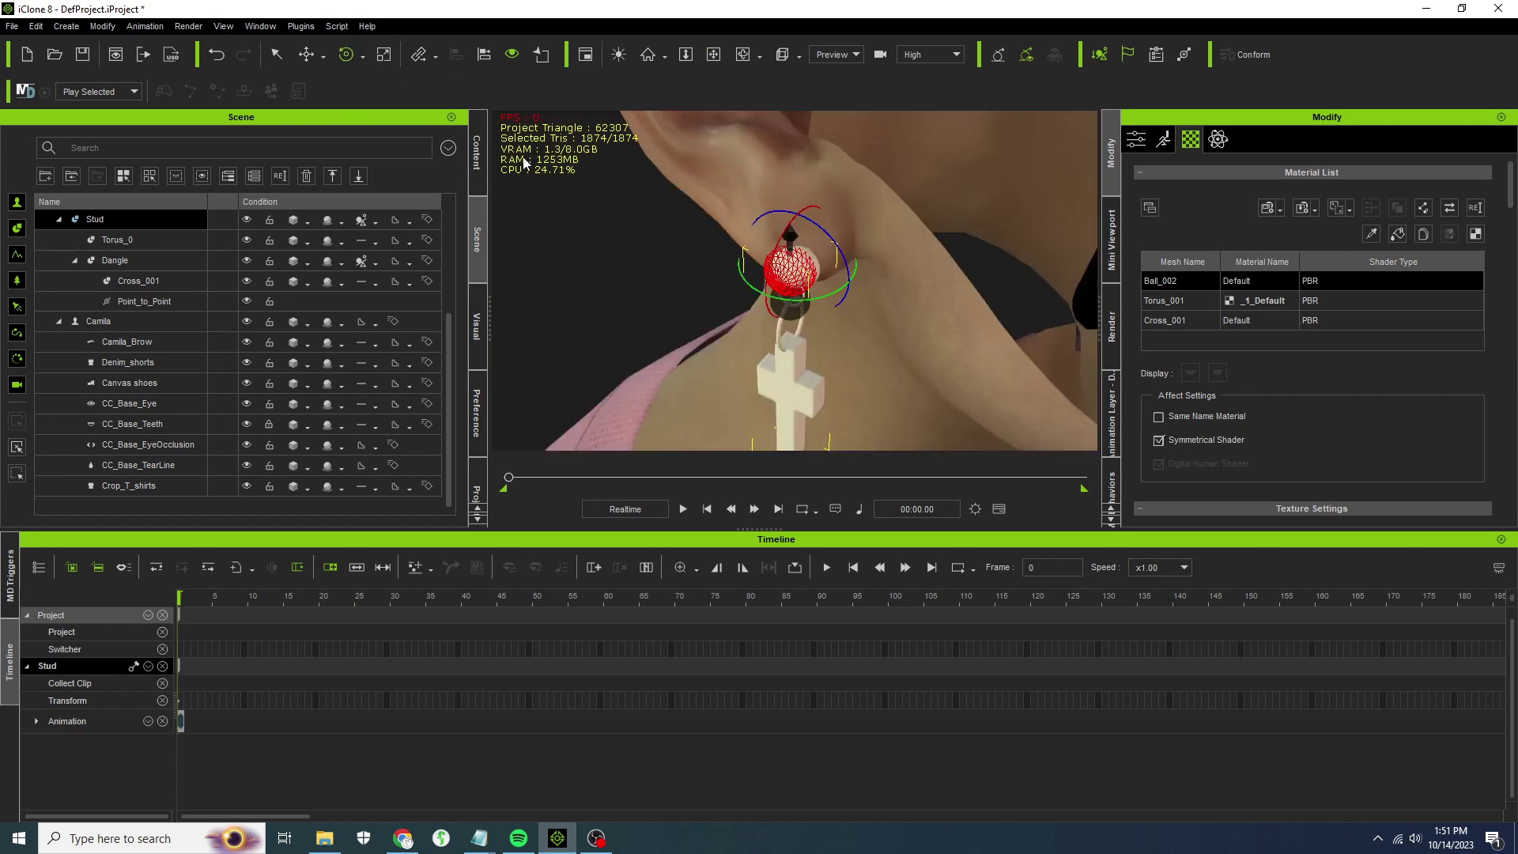
left_click_drag(811, 301, 820, 302)
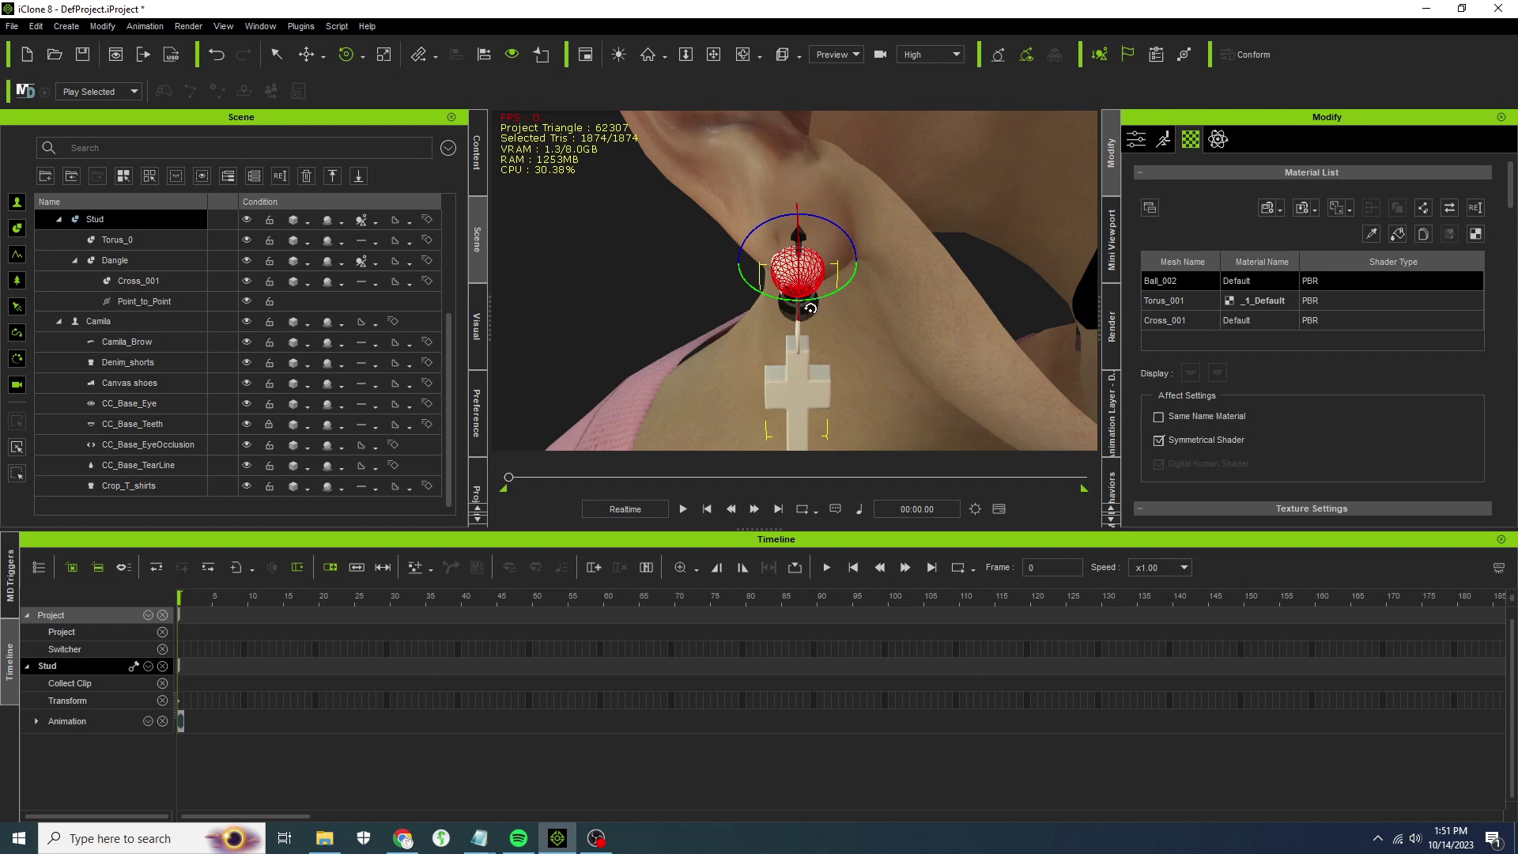
key("f")
right_click_drag(909, 182, 736, 140)
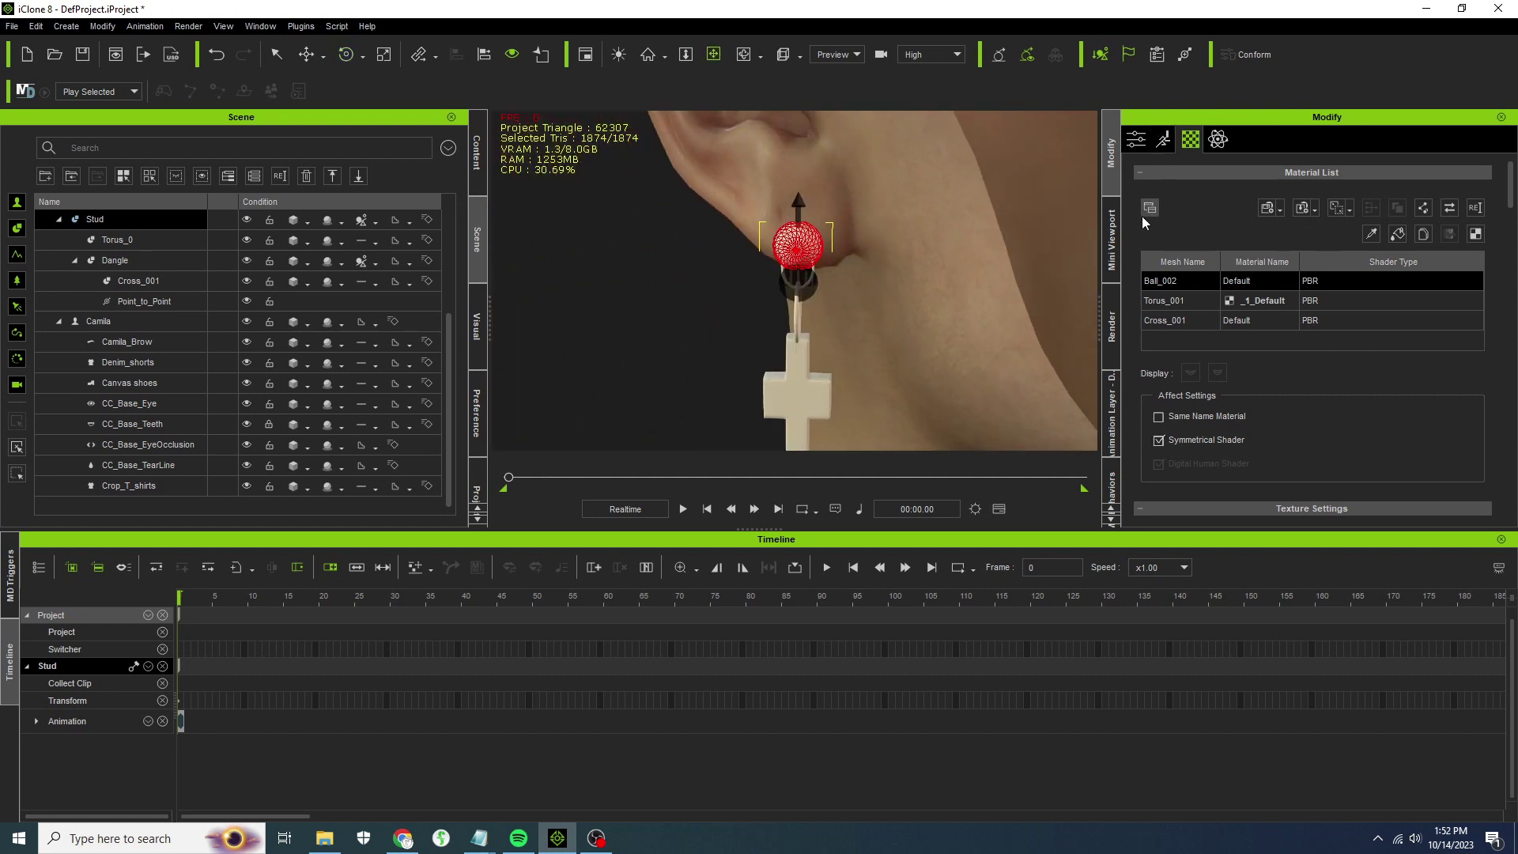
scroll(858, 291, "down", 10)
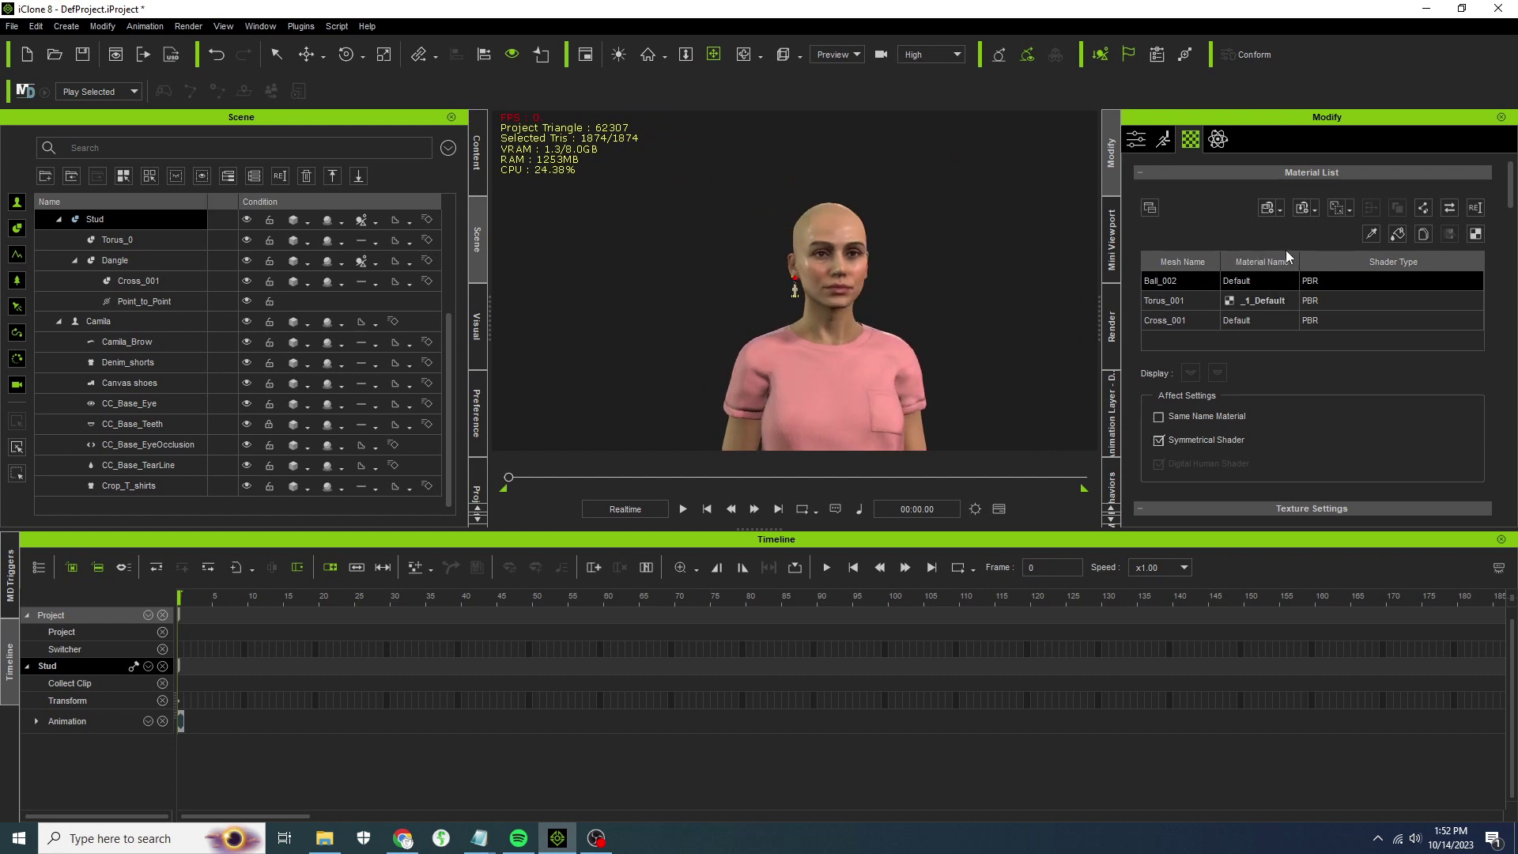
Link the Stud earring to Camila's head (CC_Base_Head) with Pick Parent.
left_click(1137, 140)
scroll(1214, 242, "up", 3)
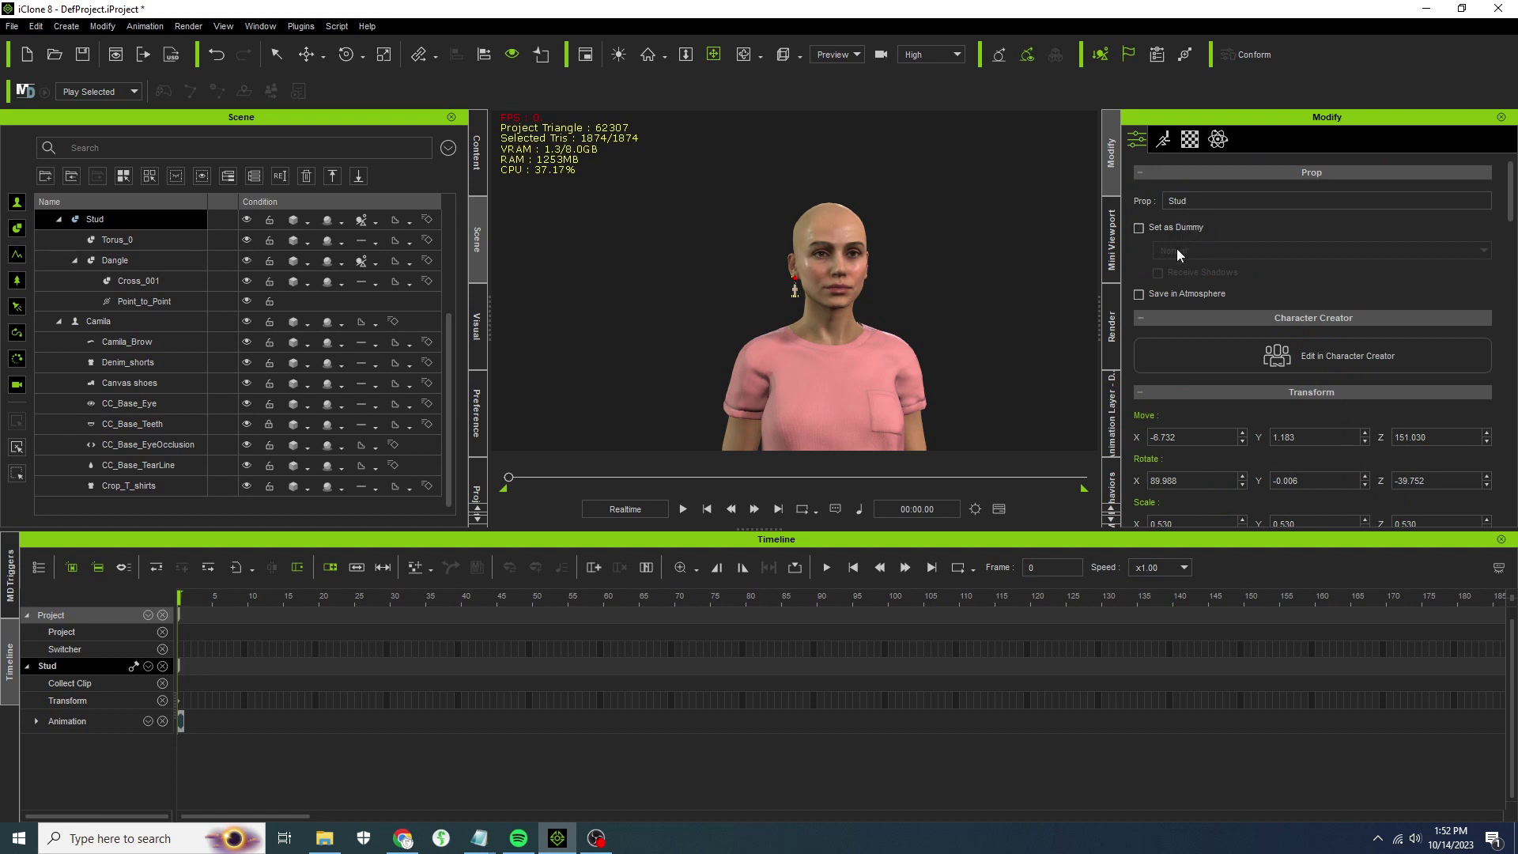
scroll(1170, 329, "down", 6)
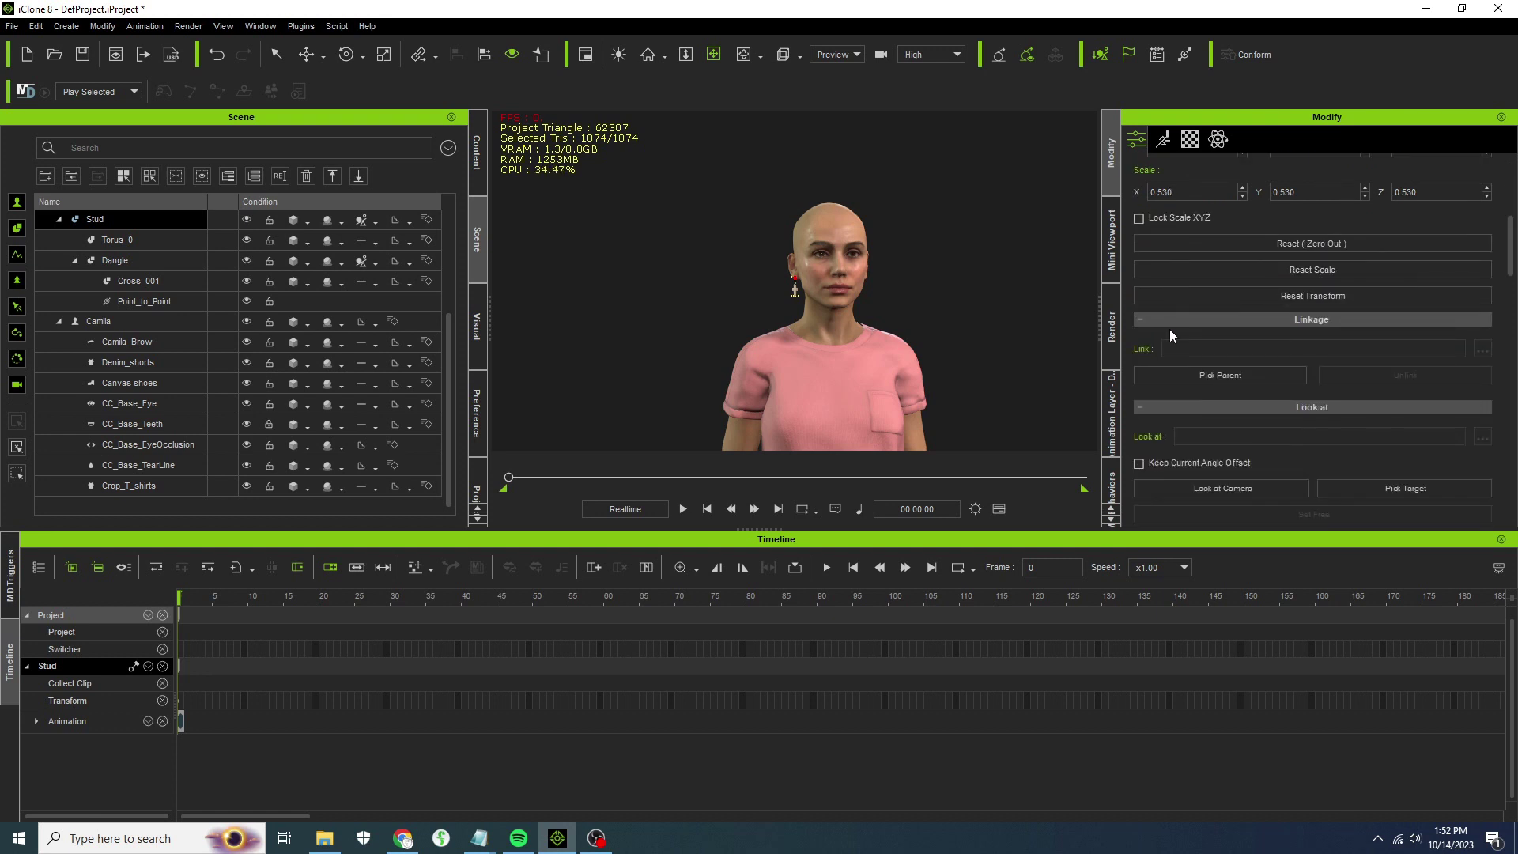
left_click(1182, 378)
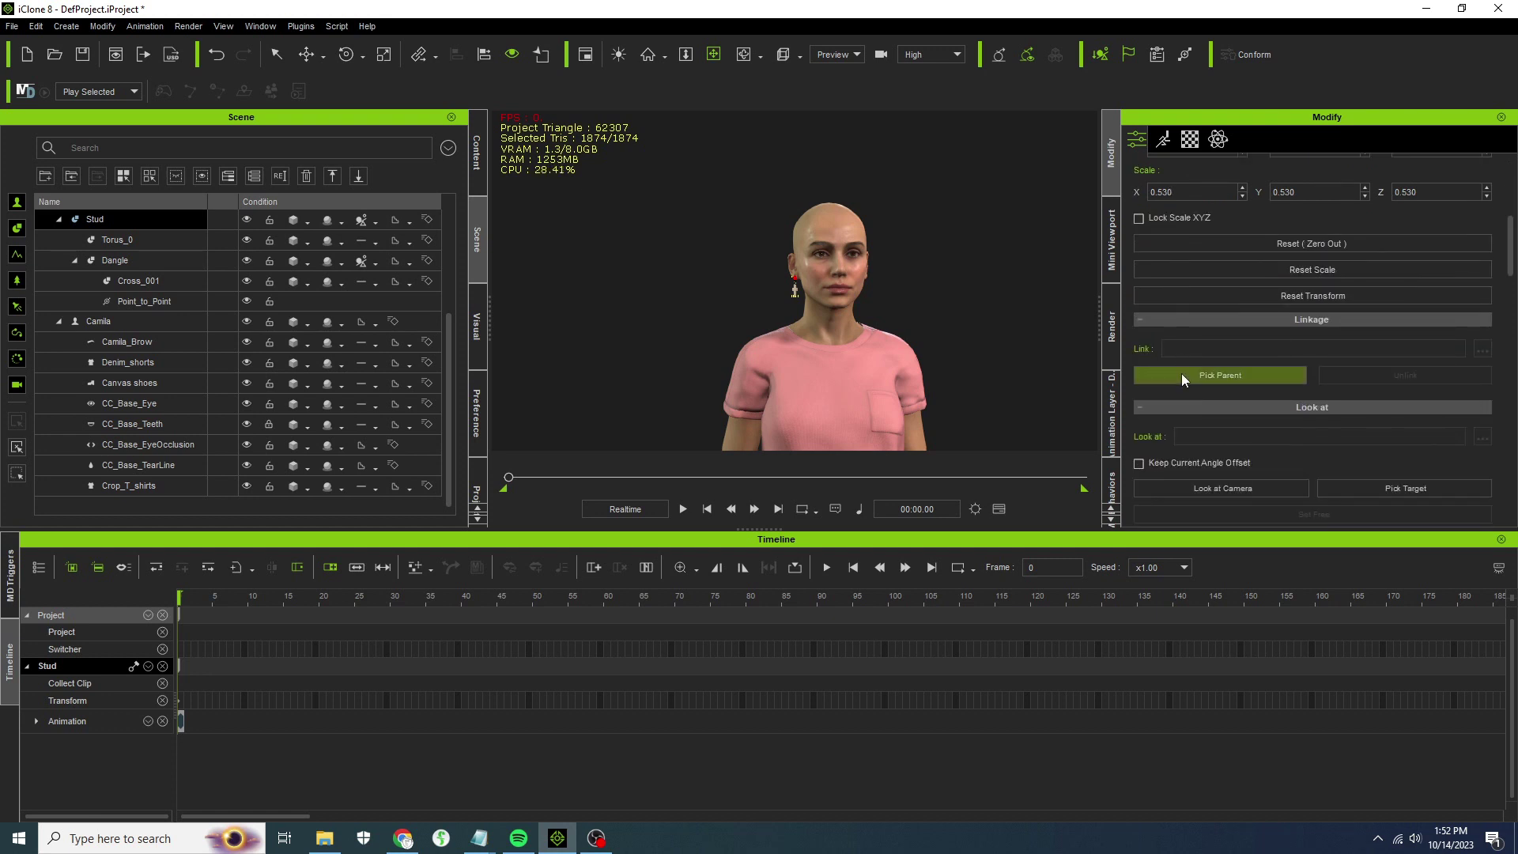
left_click(799, 269)
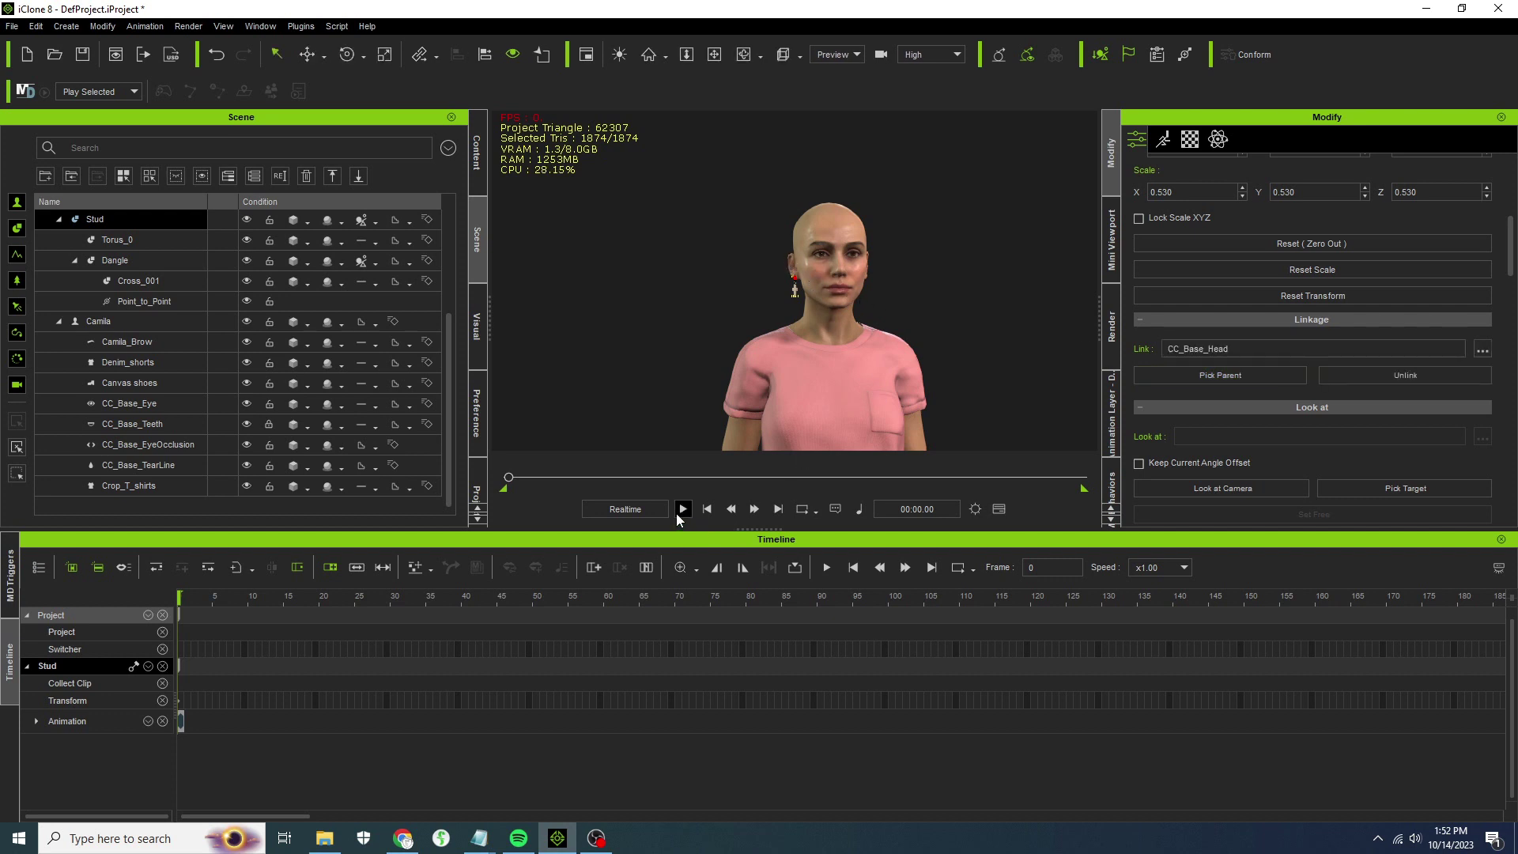
Play and stop the animation to test the earring, rewinding to frame 0.
left_click(678, 511)
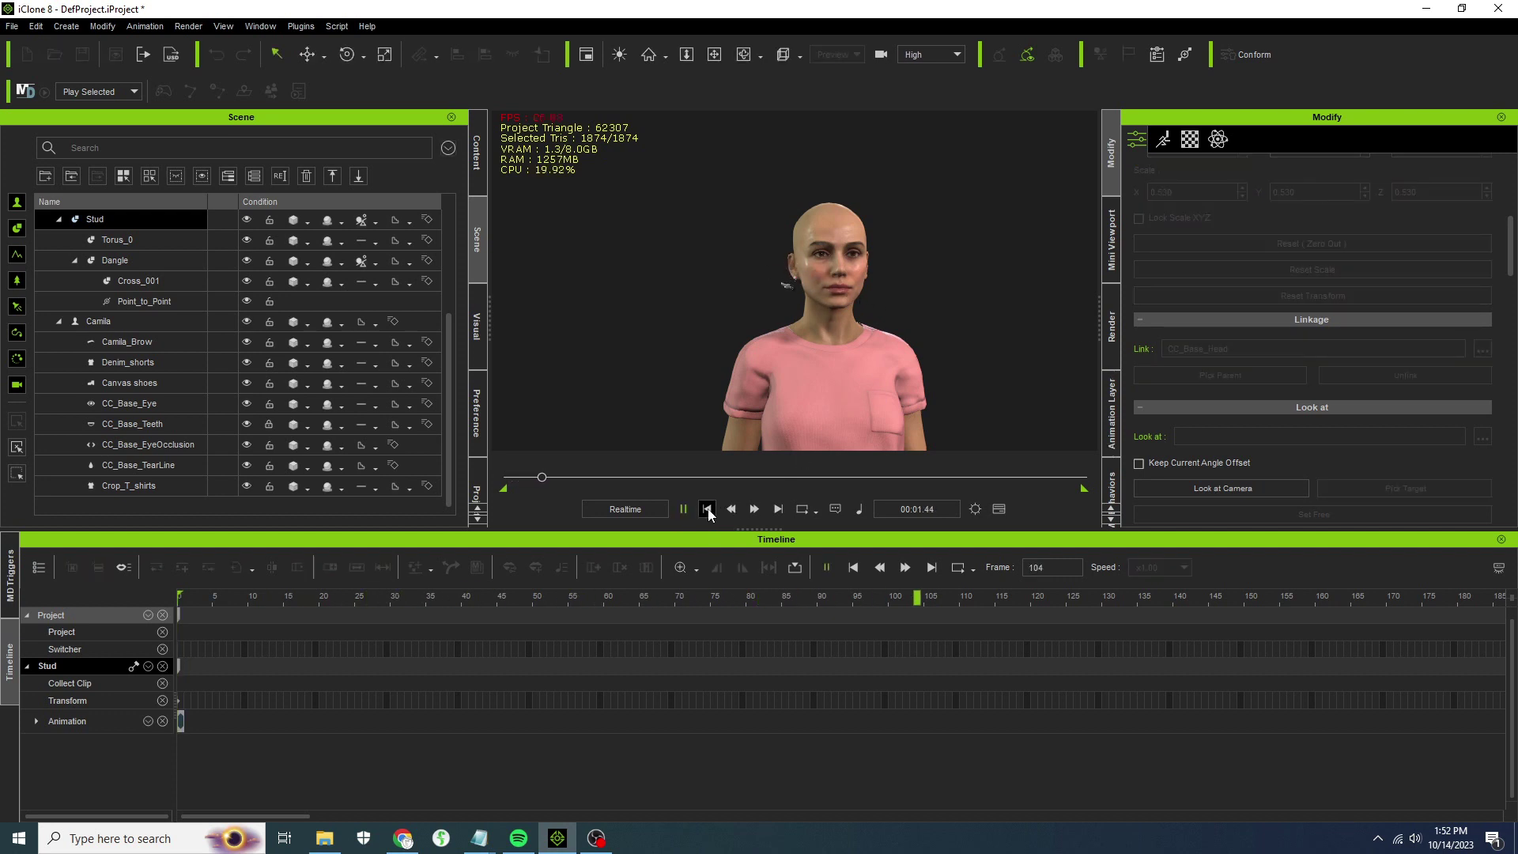
left_click(707, 510)
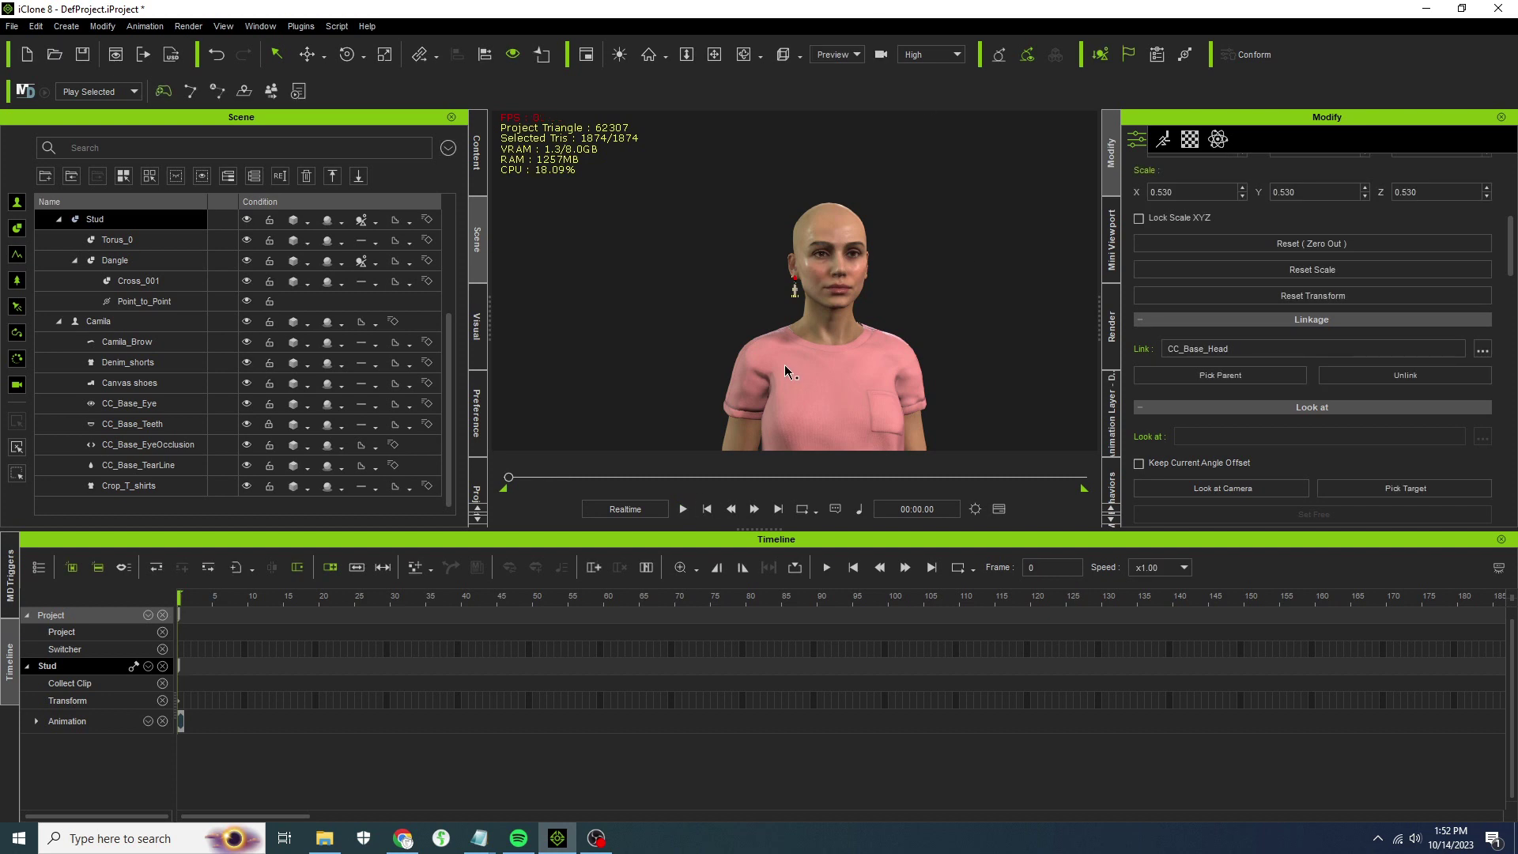
scroll(795, 340, "up", 5)
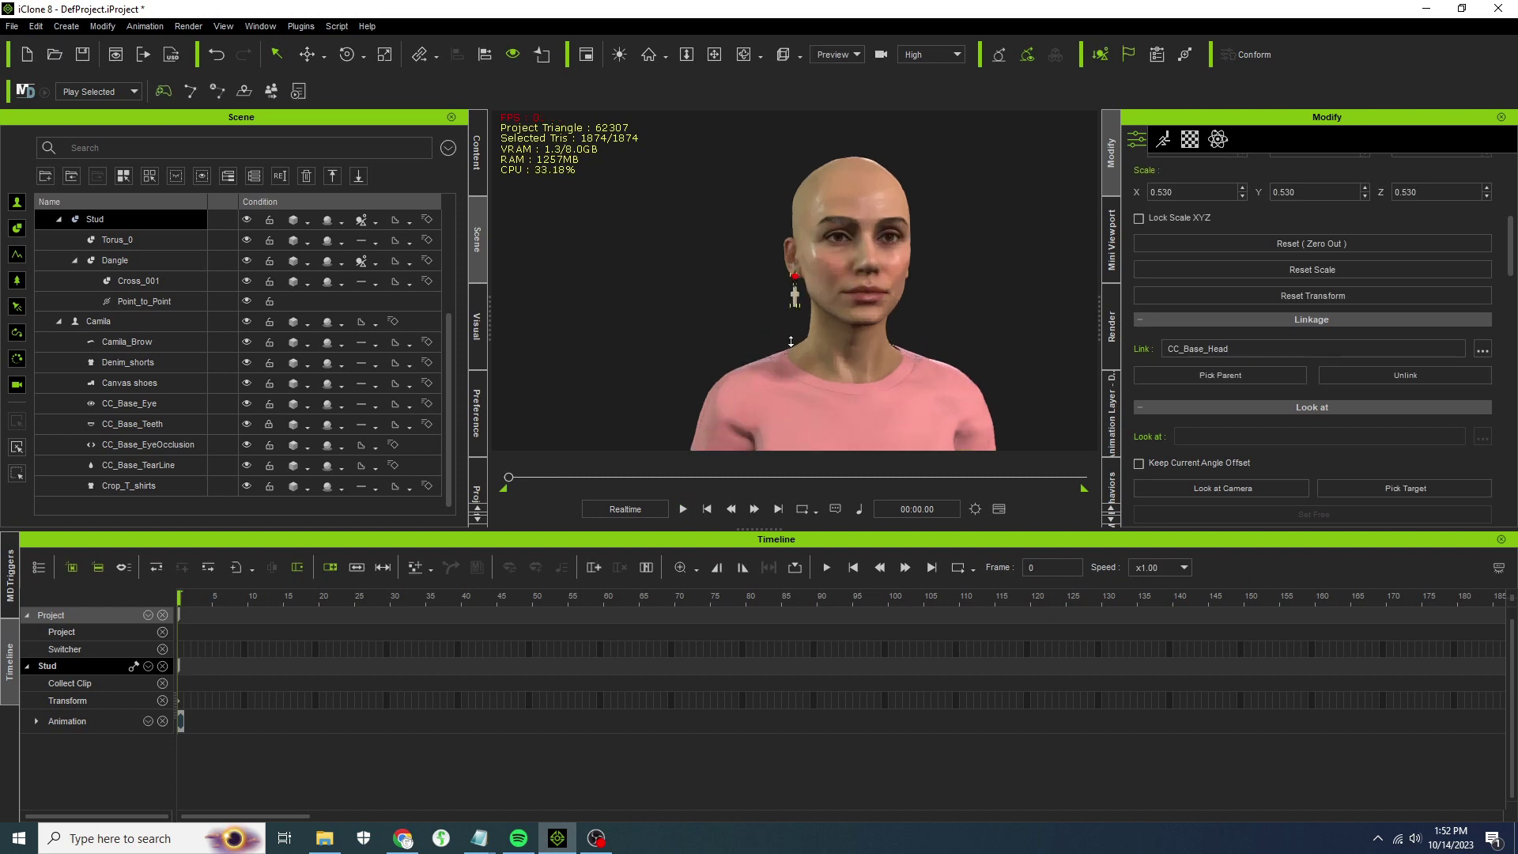
scroll(791, 341, "up", 2)
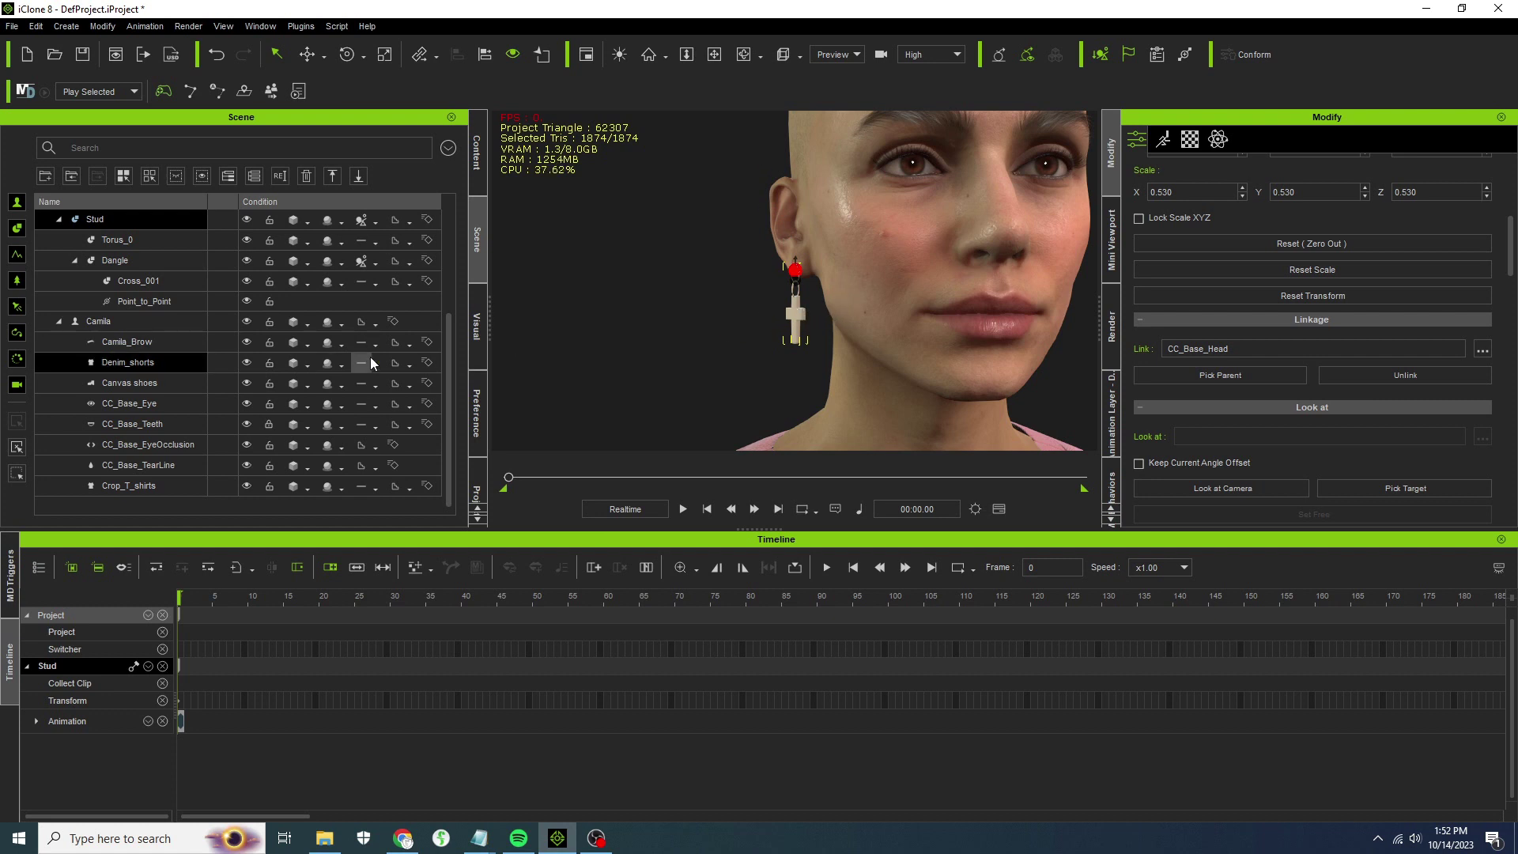
left_click(142, 301)
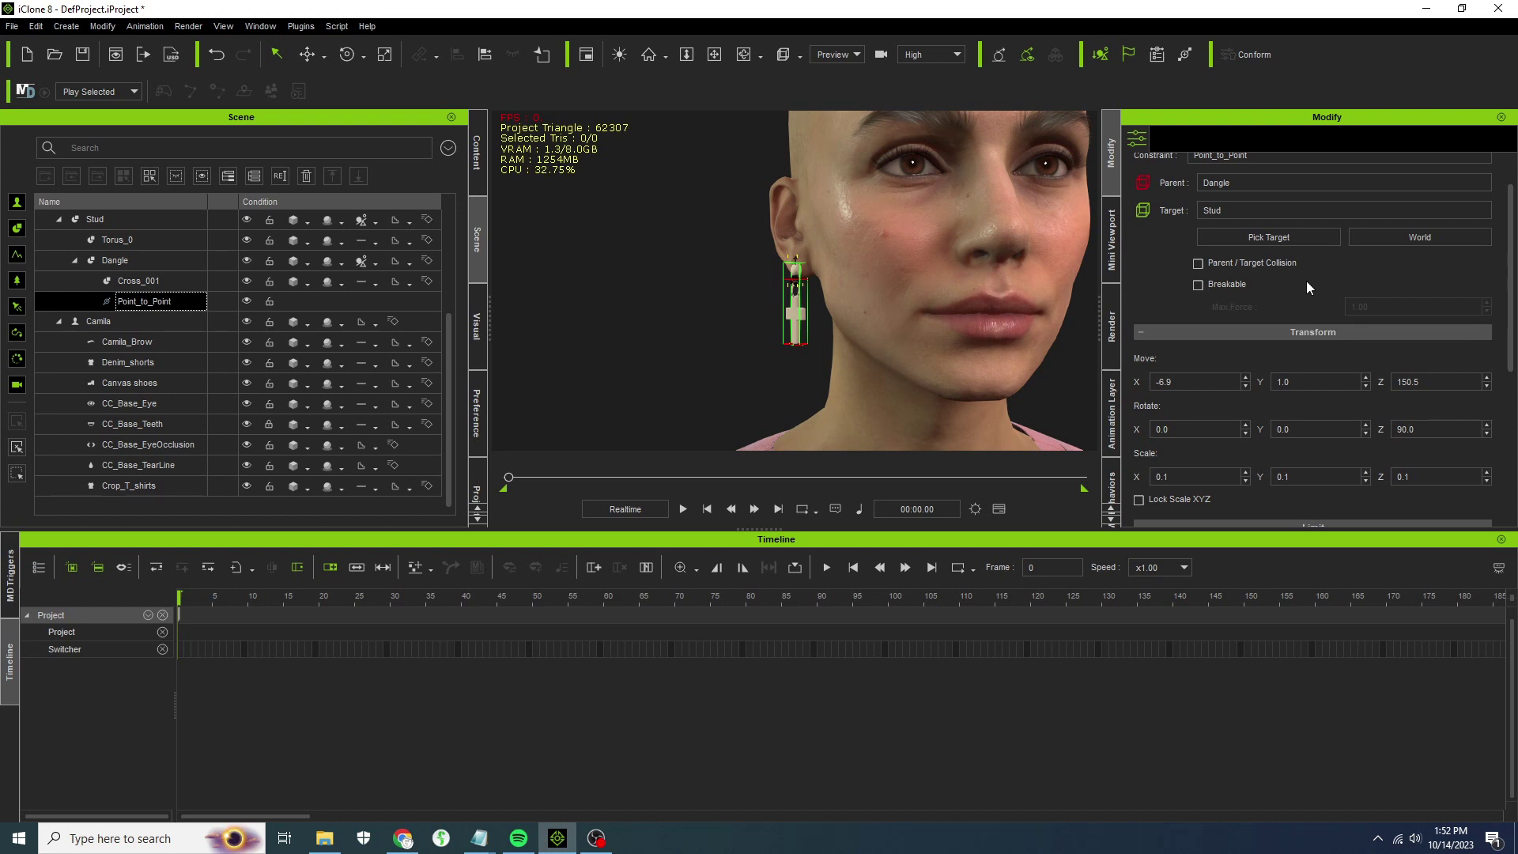
Check the Point_to_Point limits, then start editing the Dangle's centre-of-mass offset in Physics.
scroll(1306, 281, "down", 5)
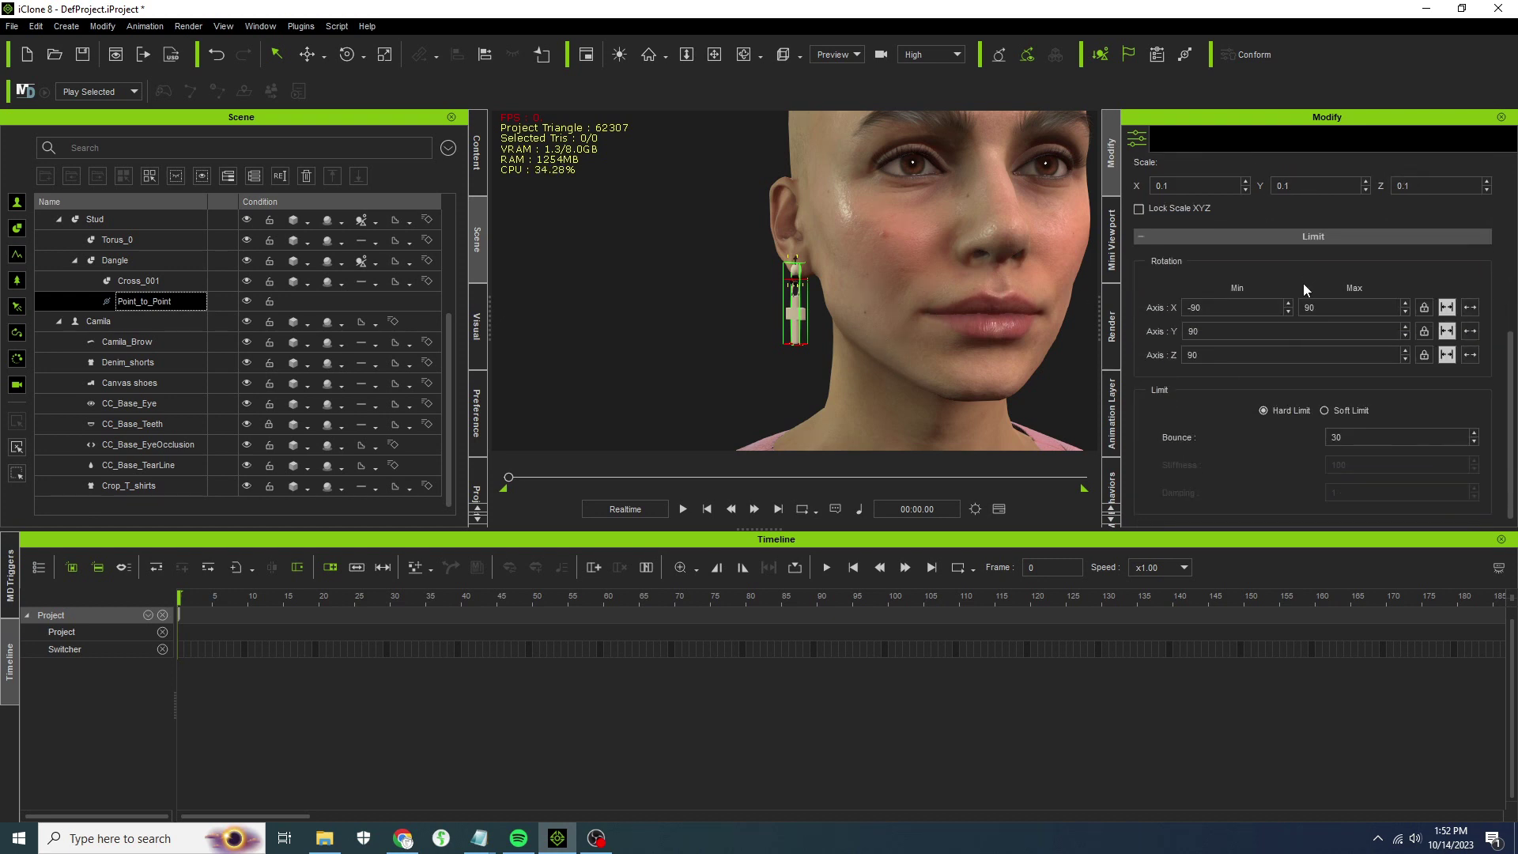
left_click(164, 286, "ctrl")
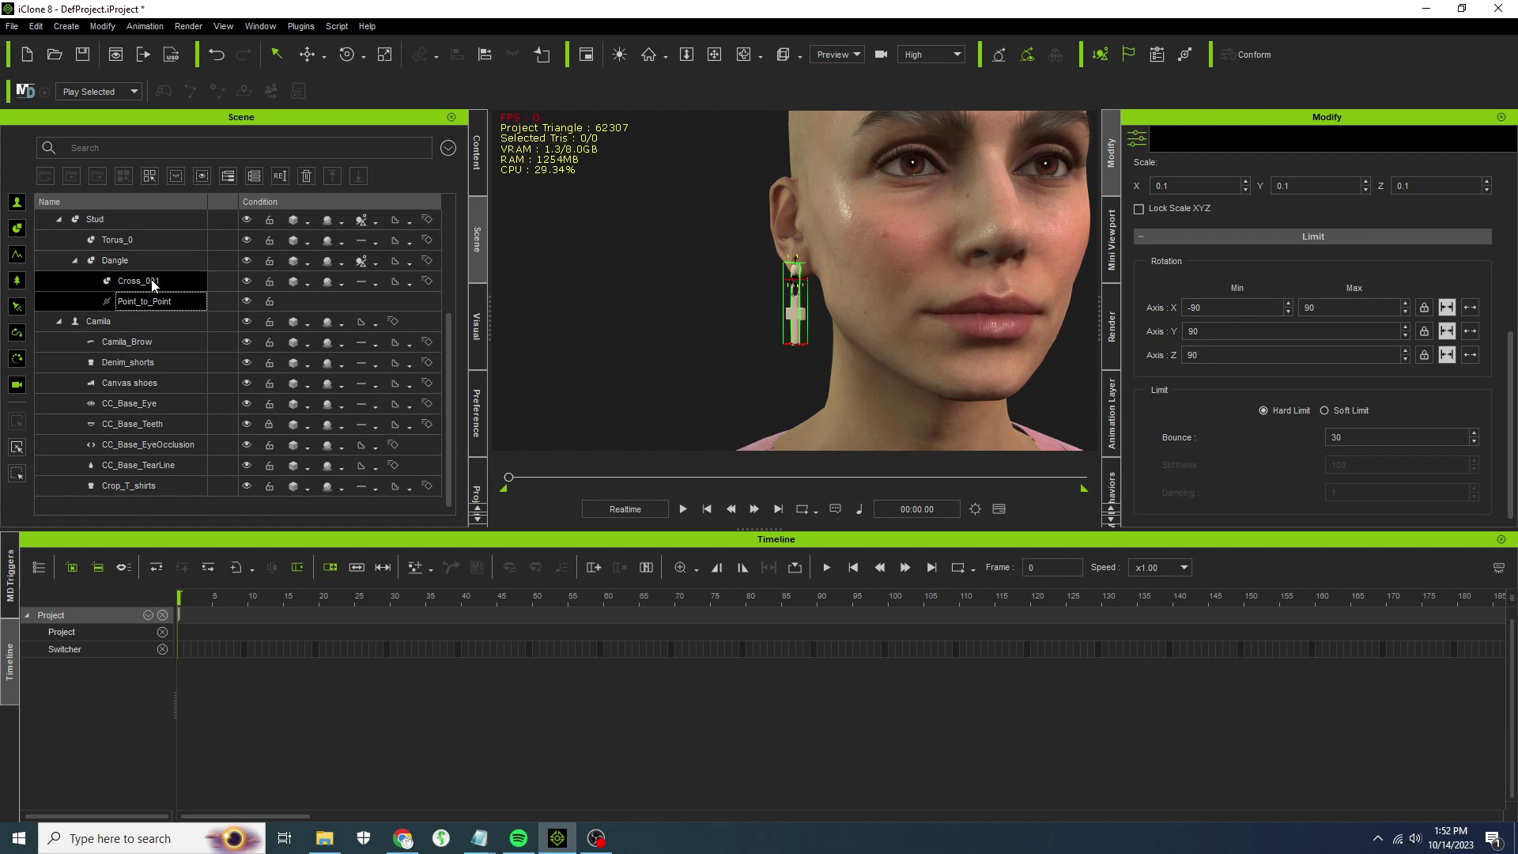
left_click(126, 260)
scroll(1299, 310, "down", 2)
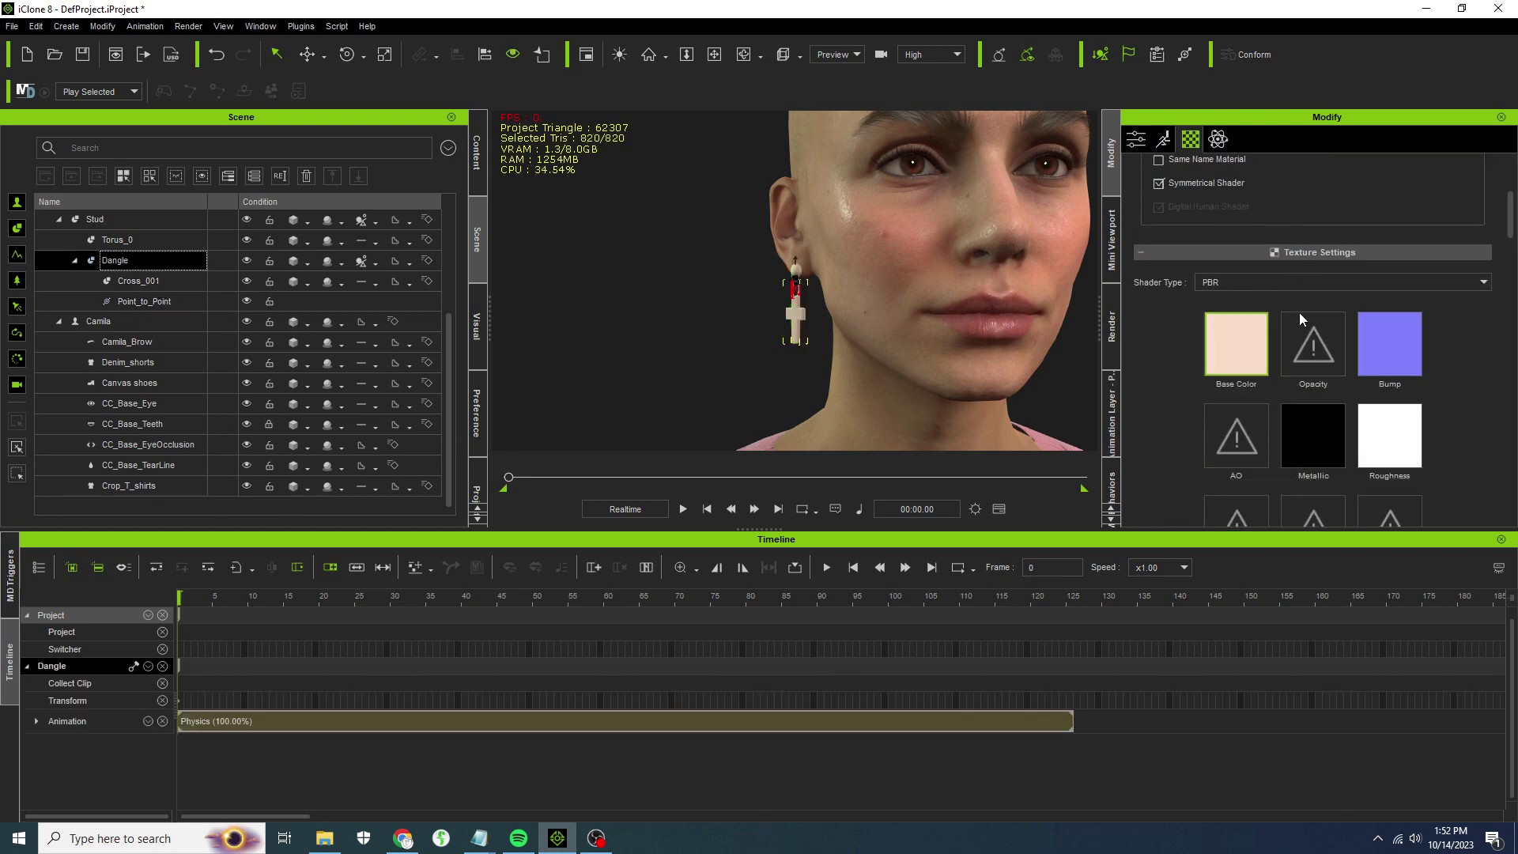
scroll(1298, 312, "down", 3)
left_click(1216, 140)
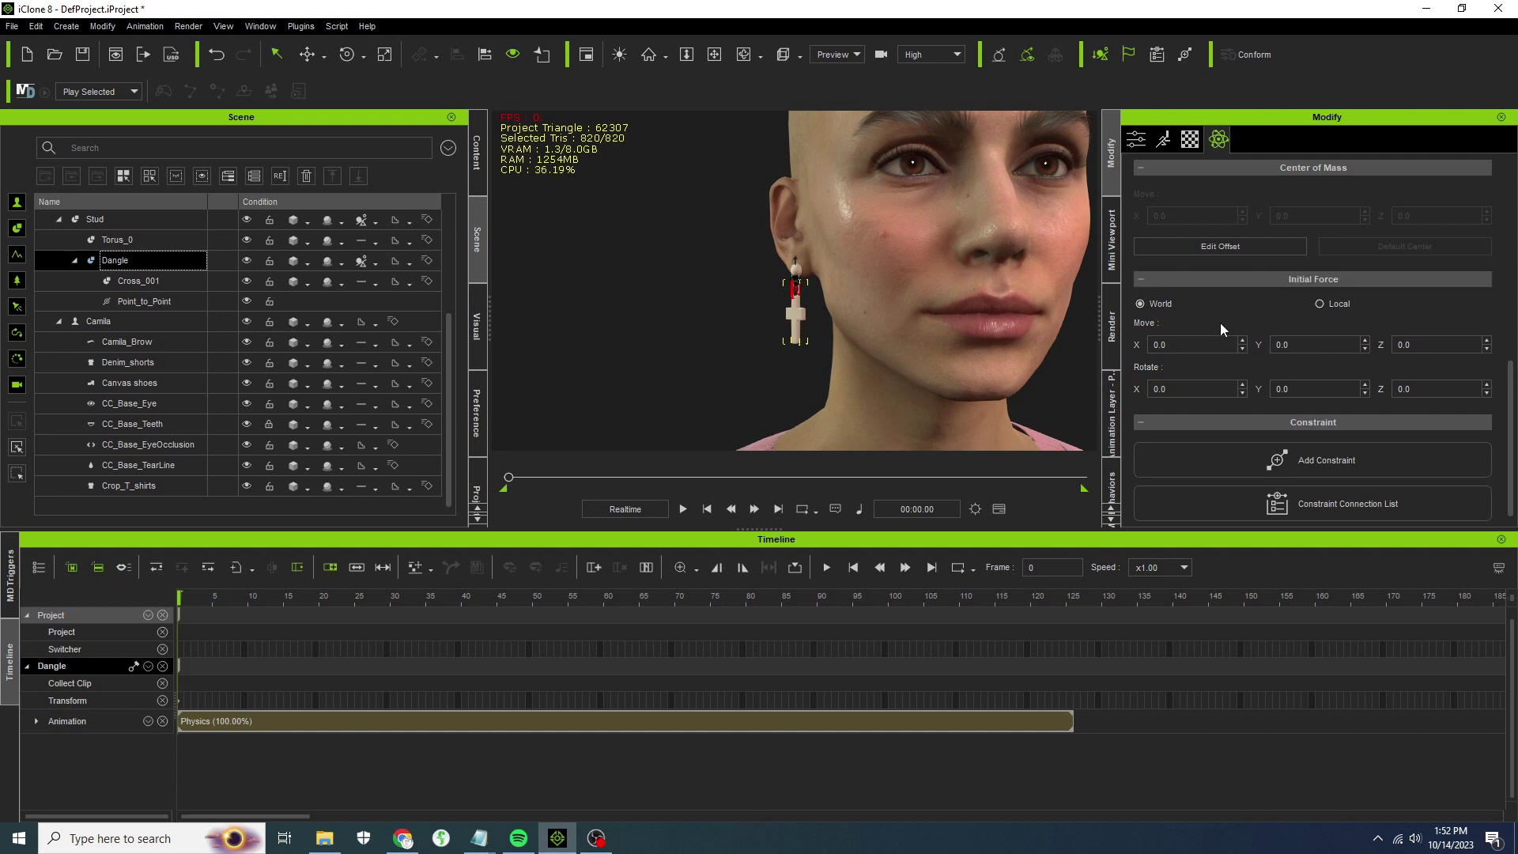
scroll(1221, 322, "down", 1)
scroll(1227, 357, "up", 3)
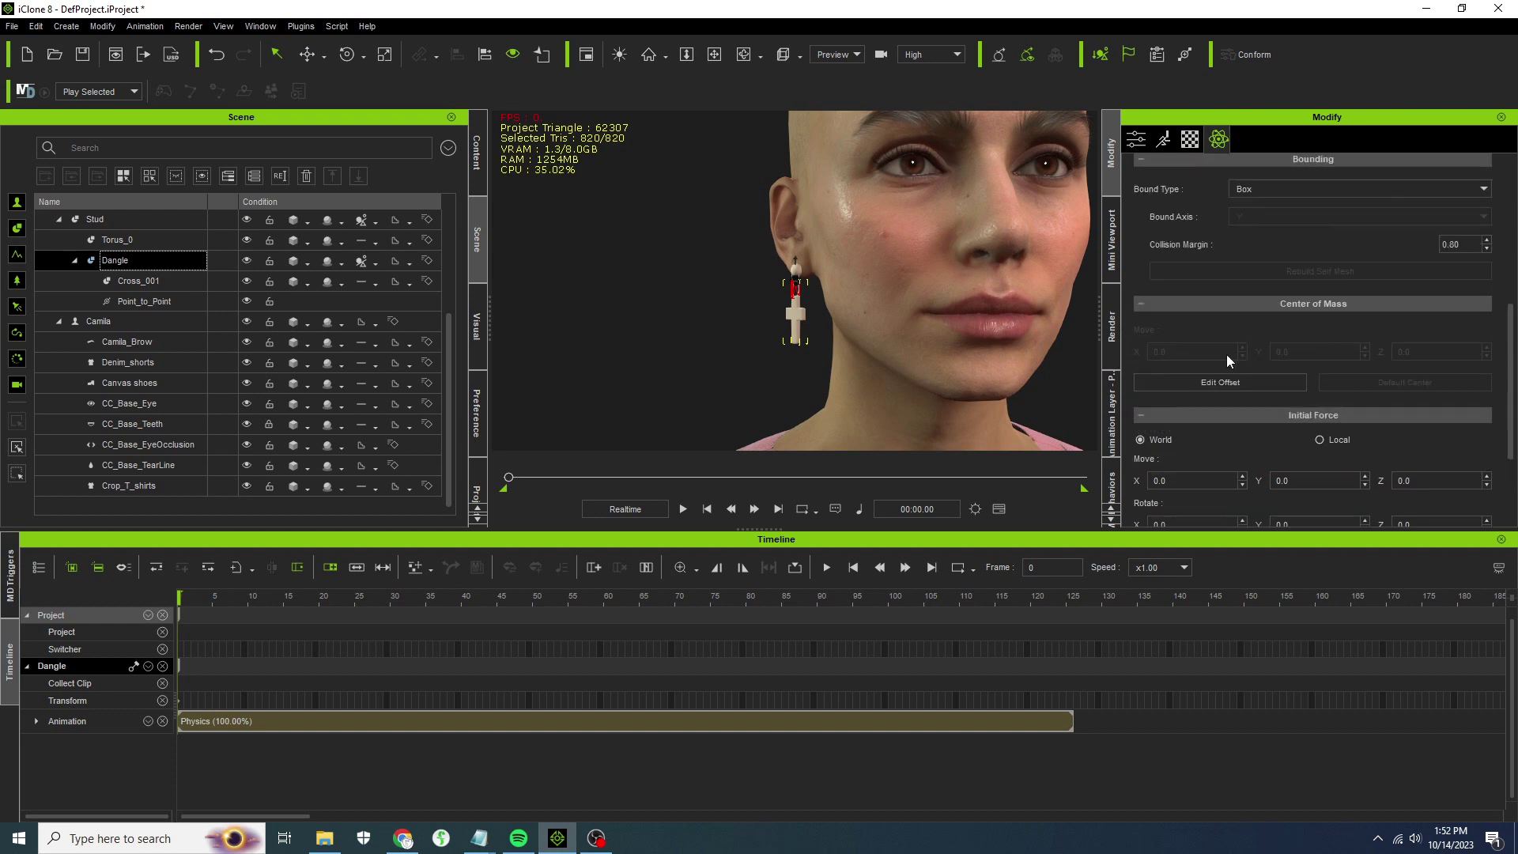
scroll(1226, 355, "up", 1)
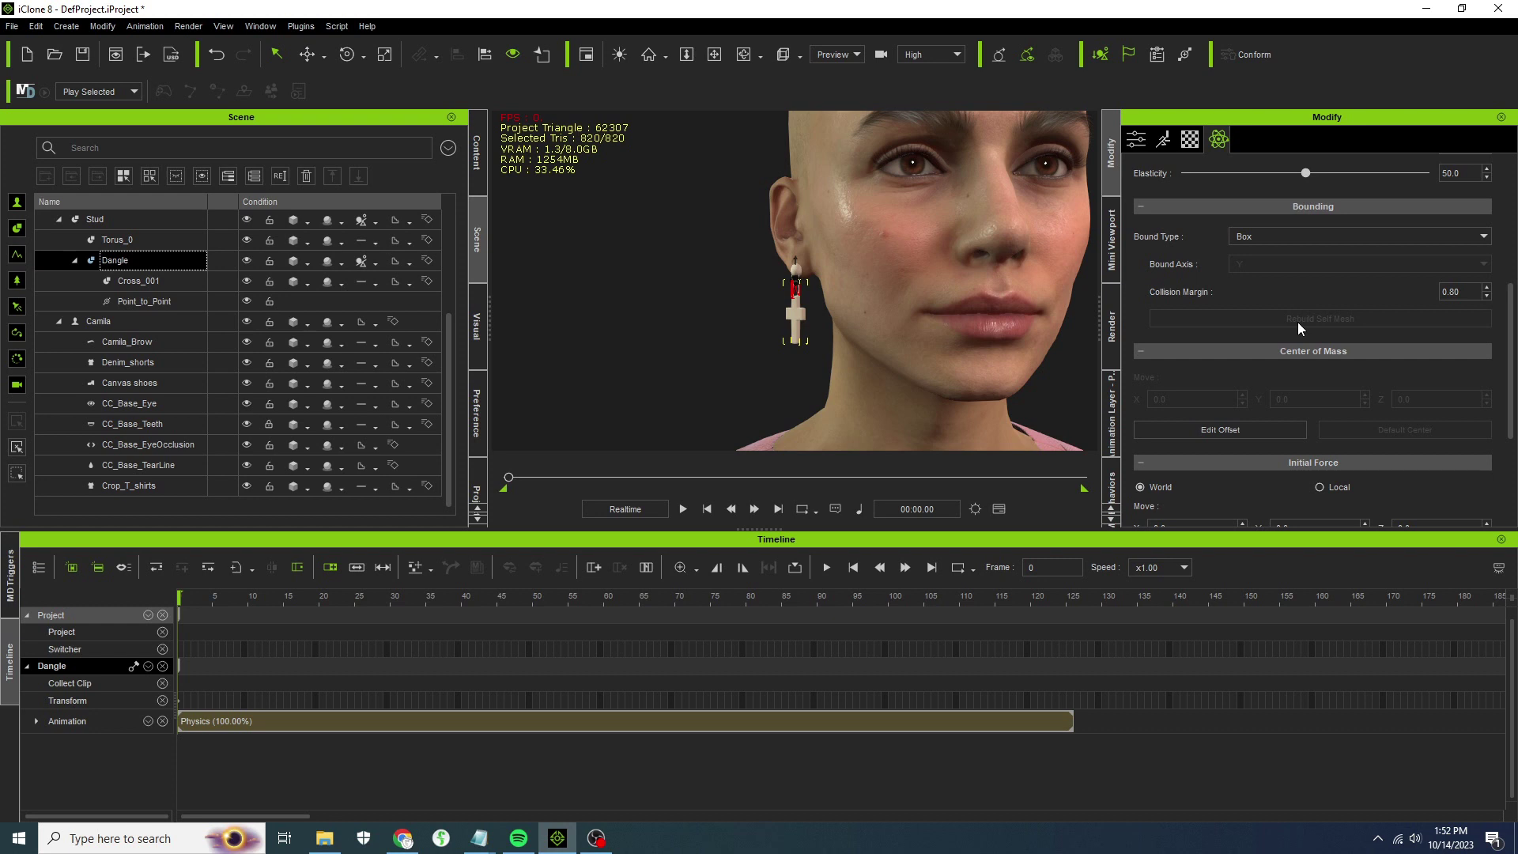
left_click(1250, 434)
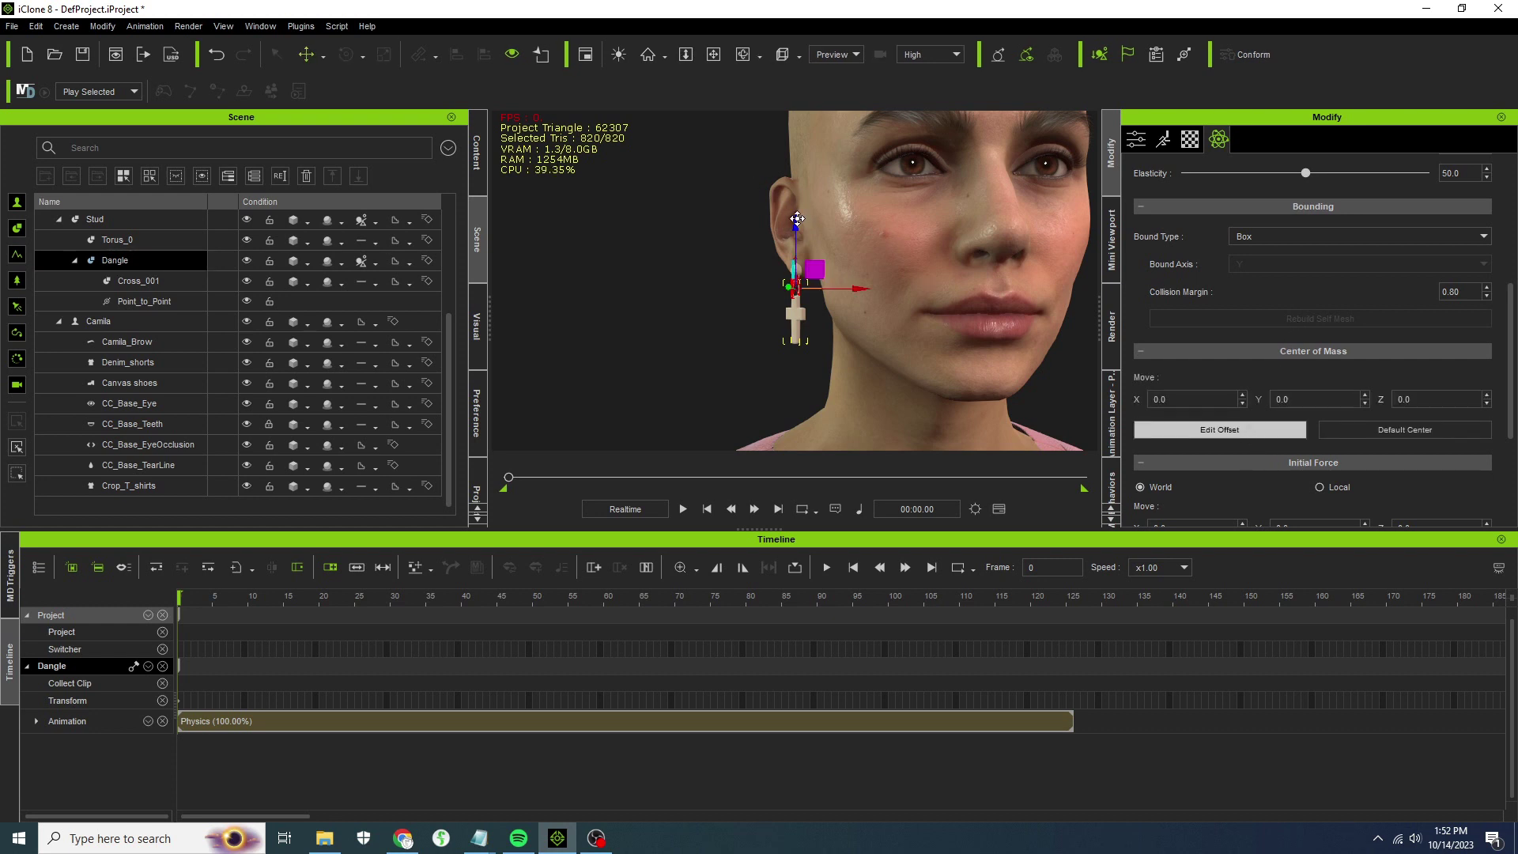
Move the Dangle's centre of mass down the cross and raise its Mass to 569.7.
left_click_drag(797, 219, 798, 271)
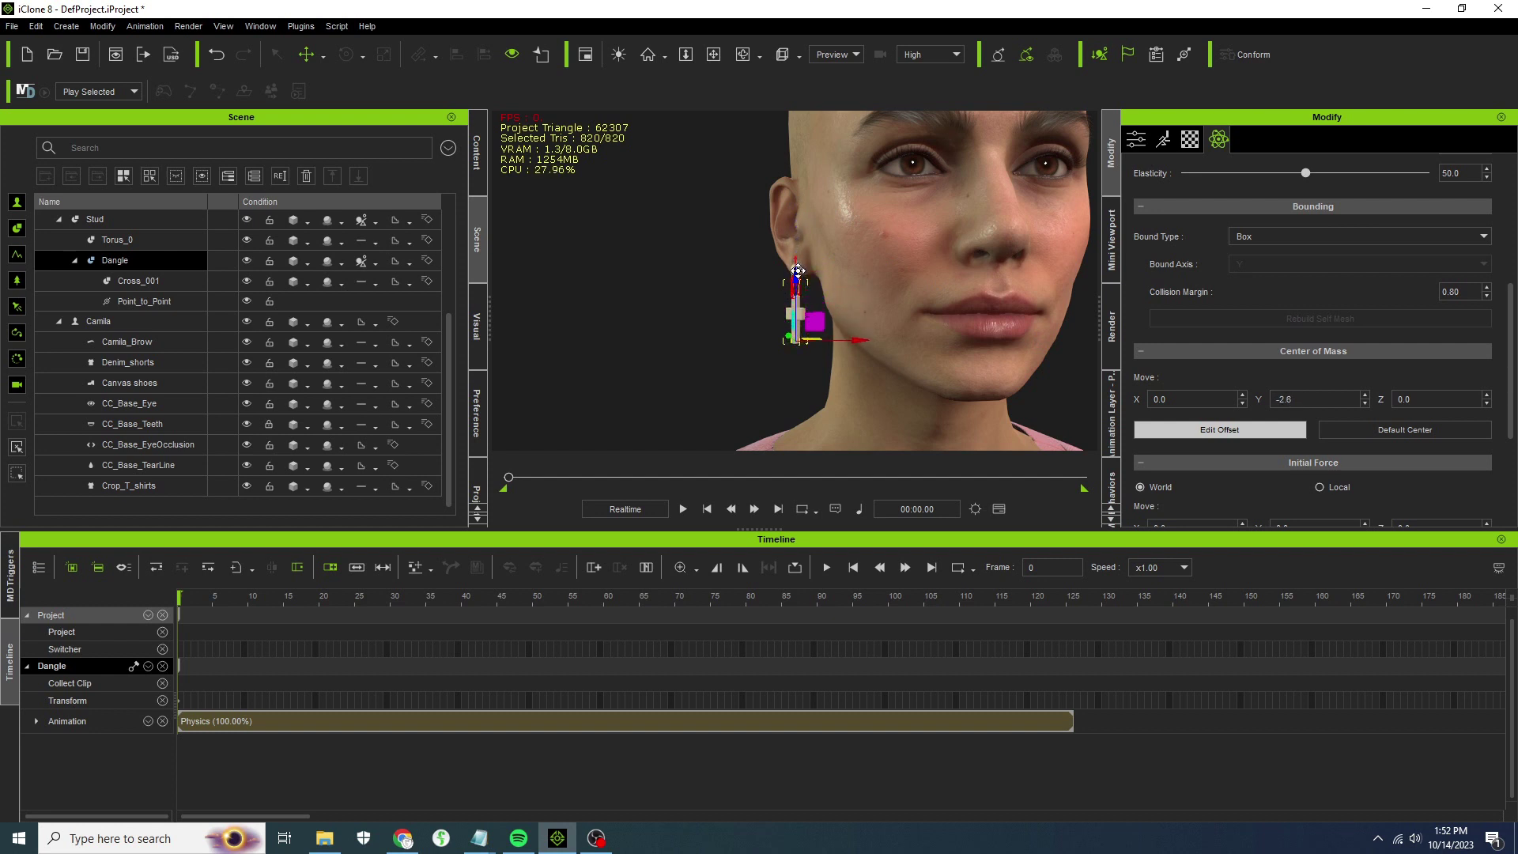
scroll(1233, 325, "up", 3)
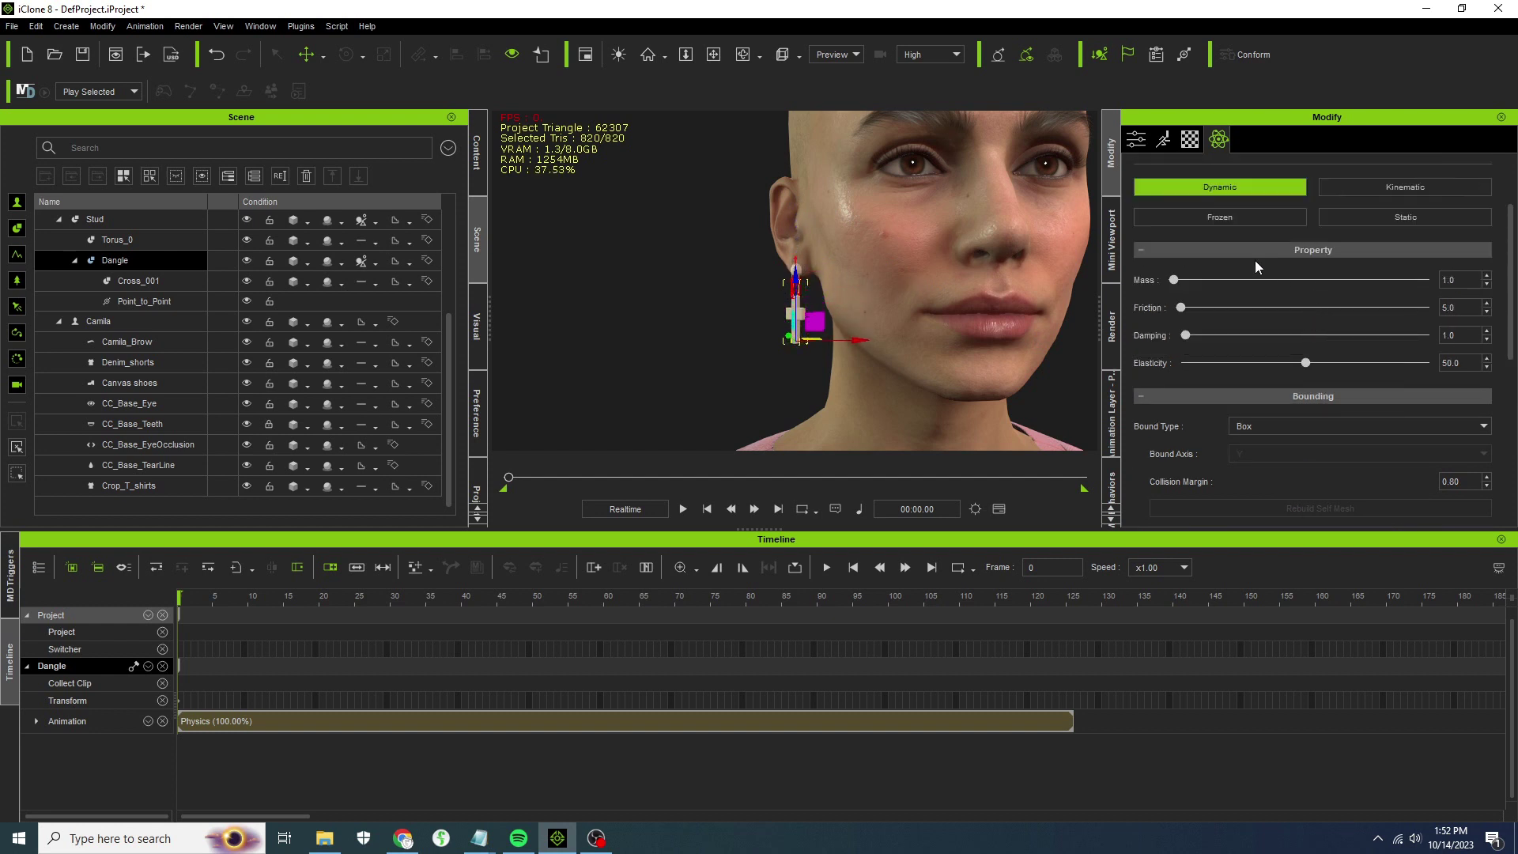
left_click_drag(1176, 281, 1203, 364)
Select Camila and show her Character settings with the Capsule collision shape editor.
left_click(169, 311)
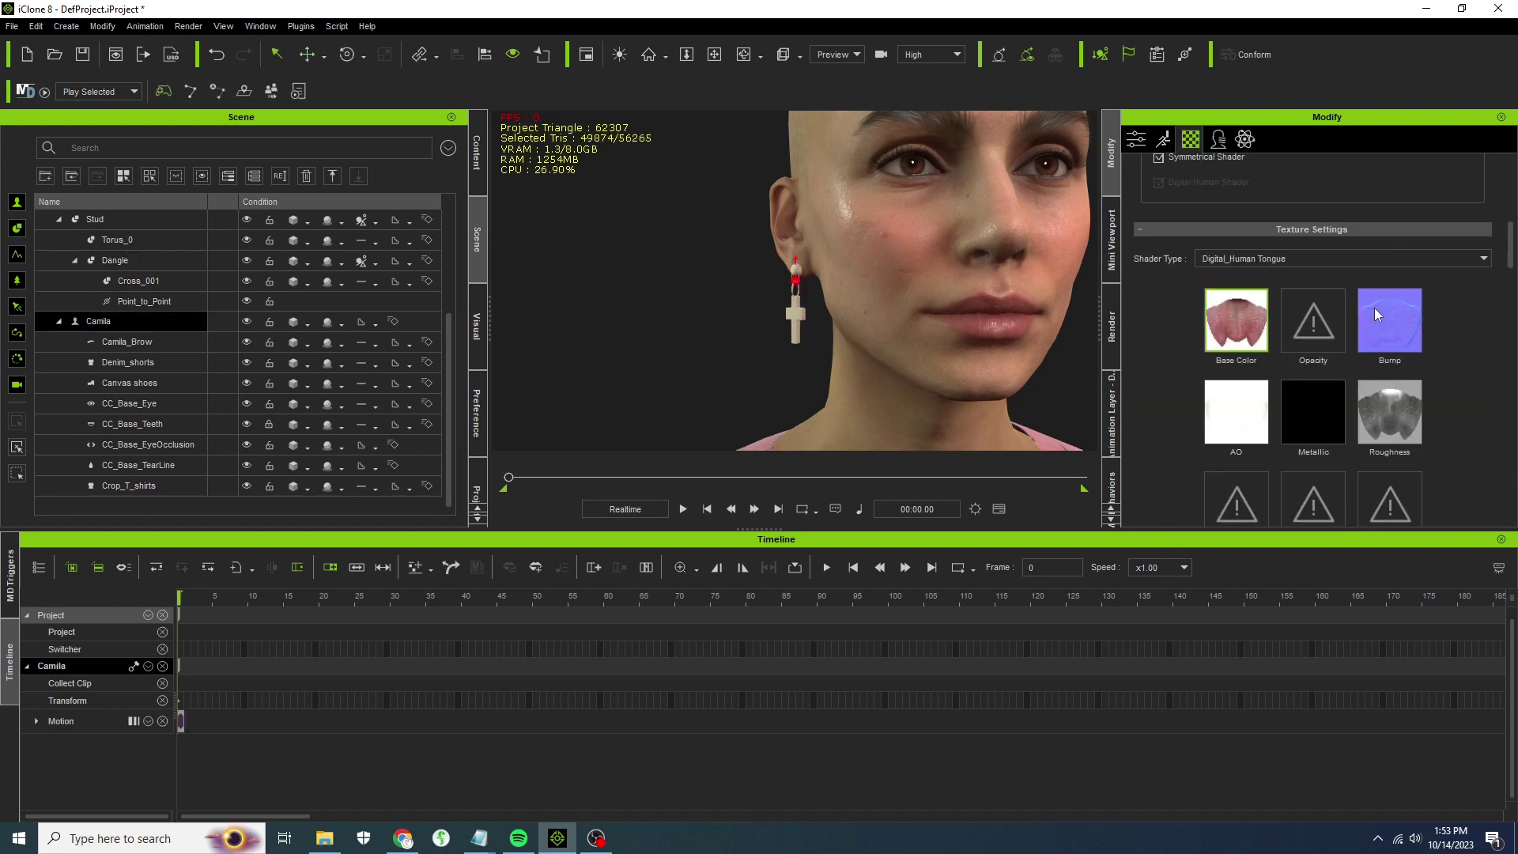
scroll(1226, 161, "up", 3)
left_click(1137, 139)
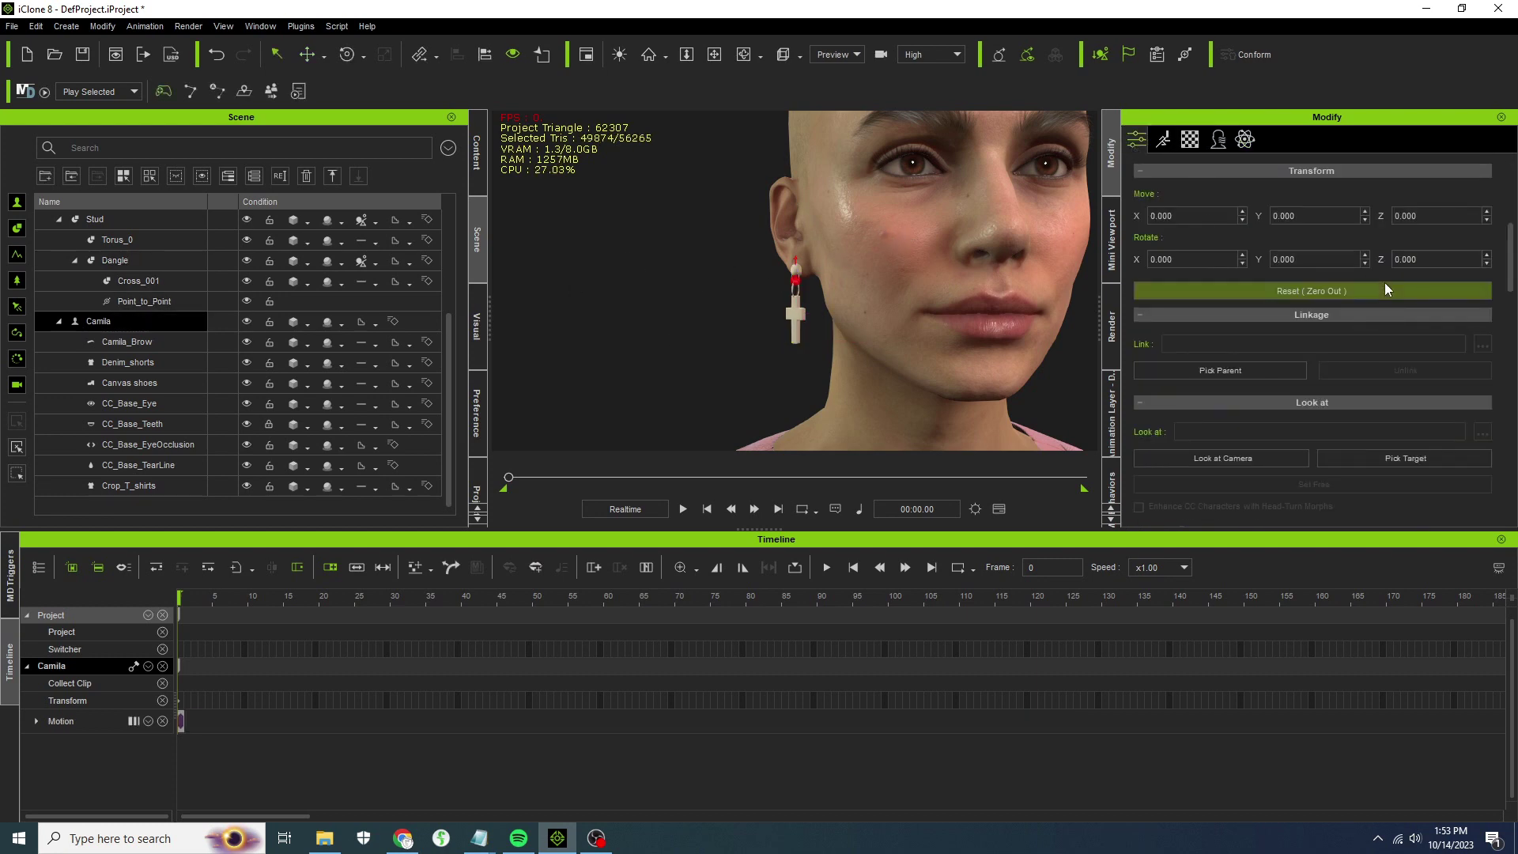
scroll(1382, 281, "up", 4)
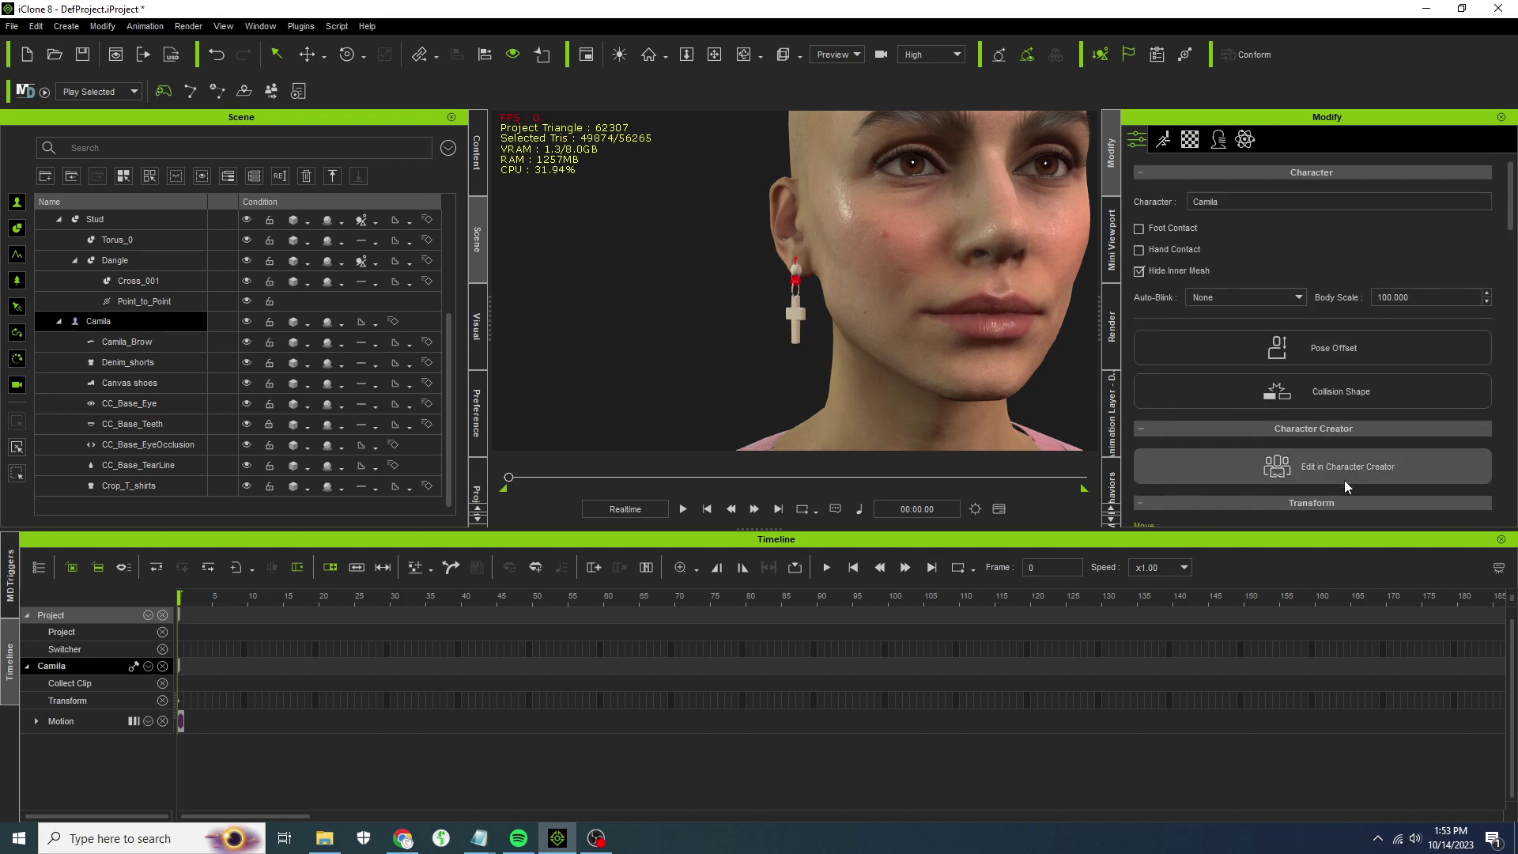
scroll(1374, 396, "down", 4)
left_click(1378, 203)
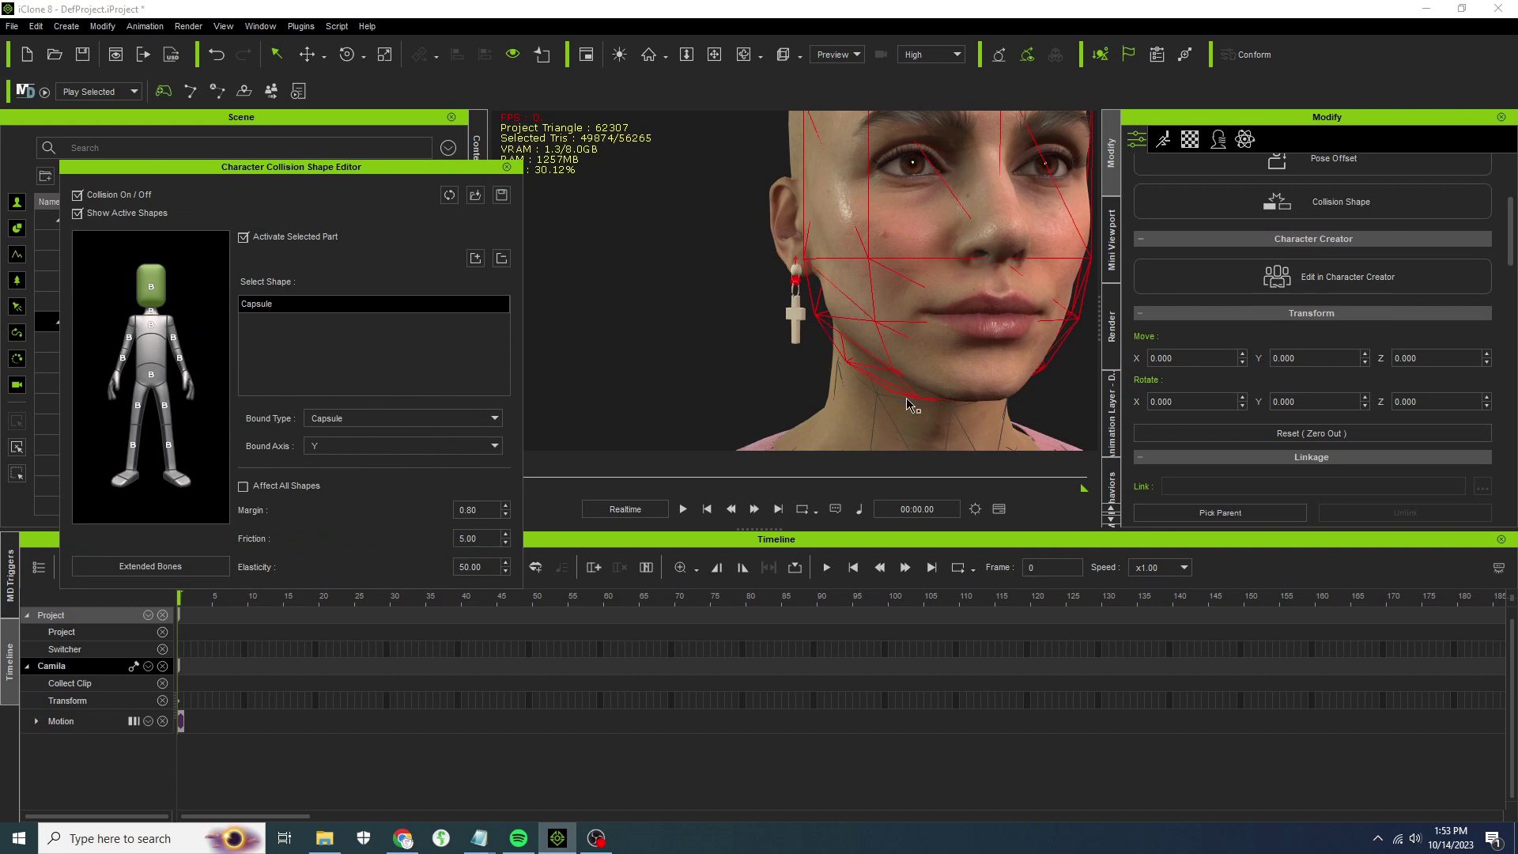
right_click_drag(941, 431, 837, 393)
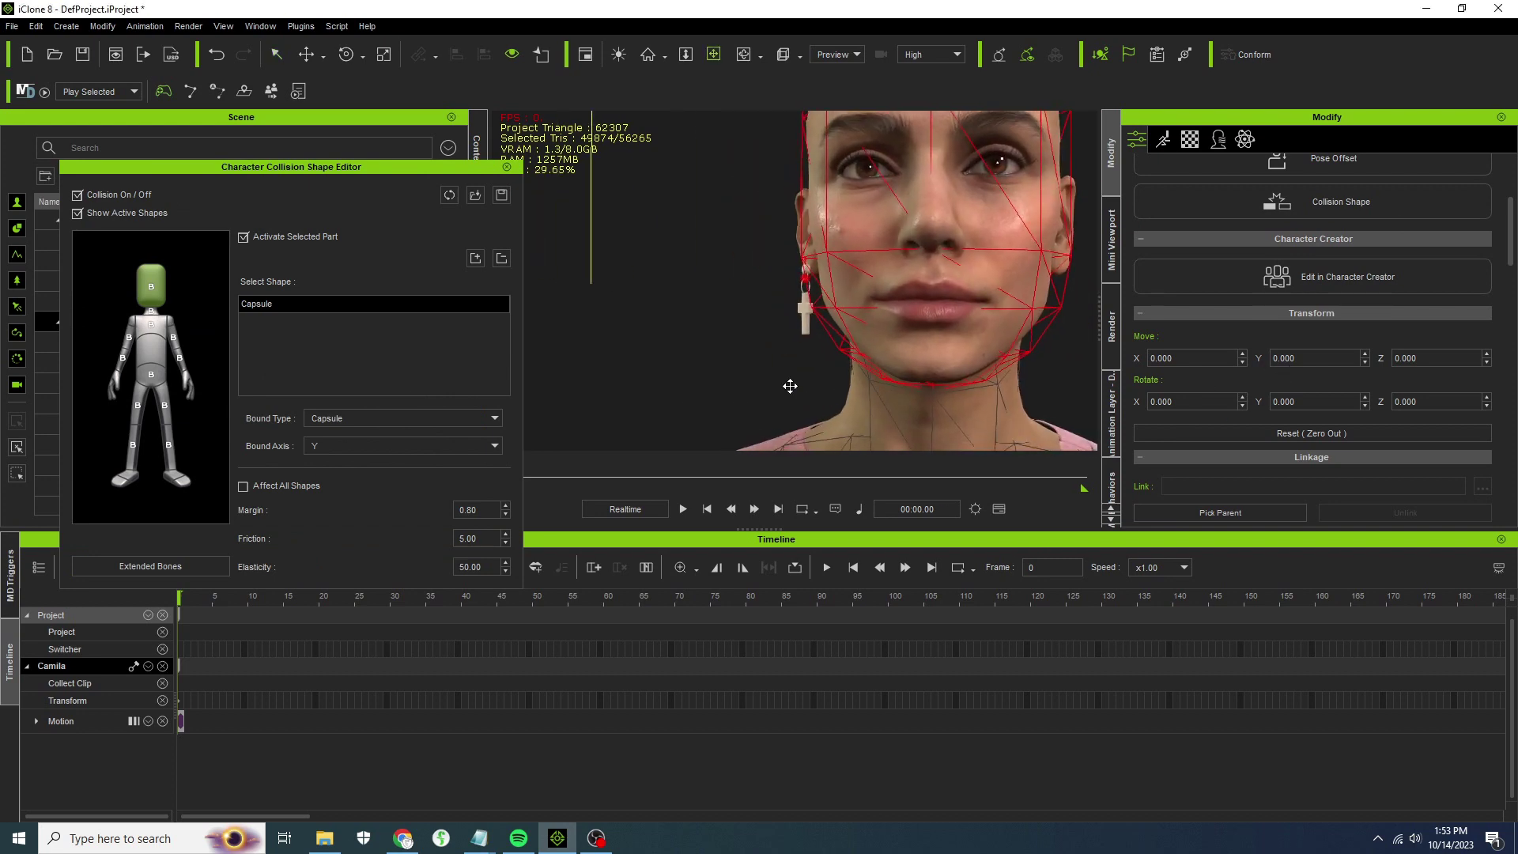
left_click(243, 237)
left_click(243, 237)
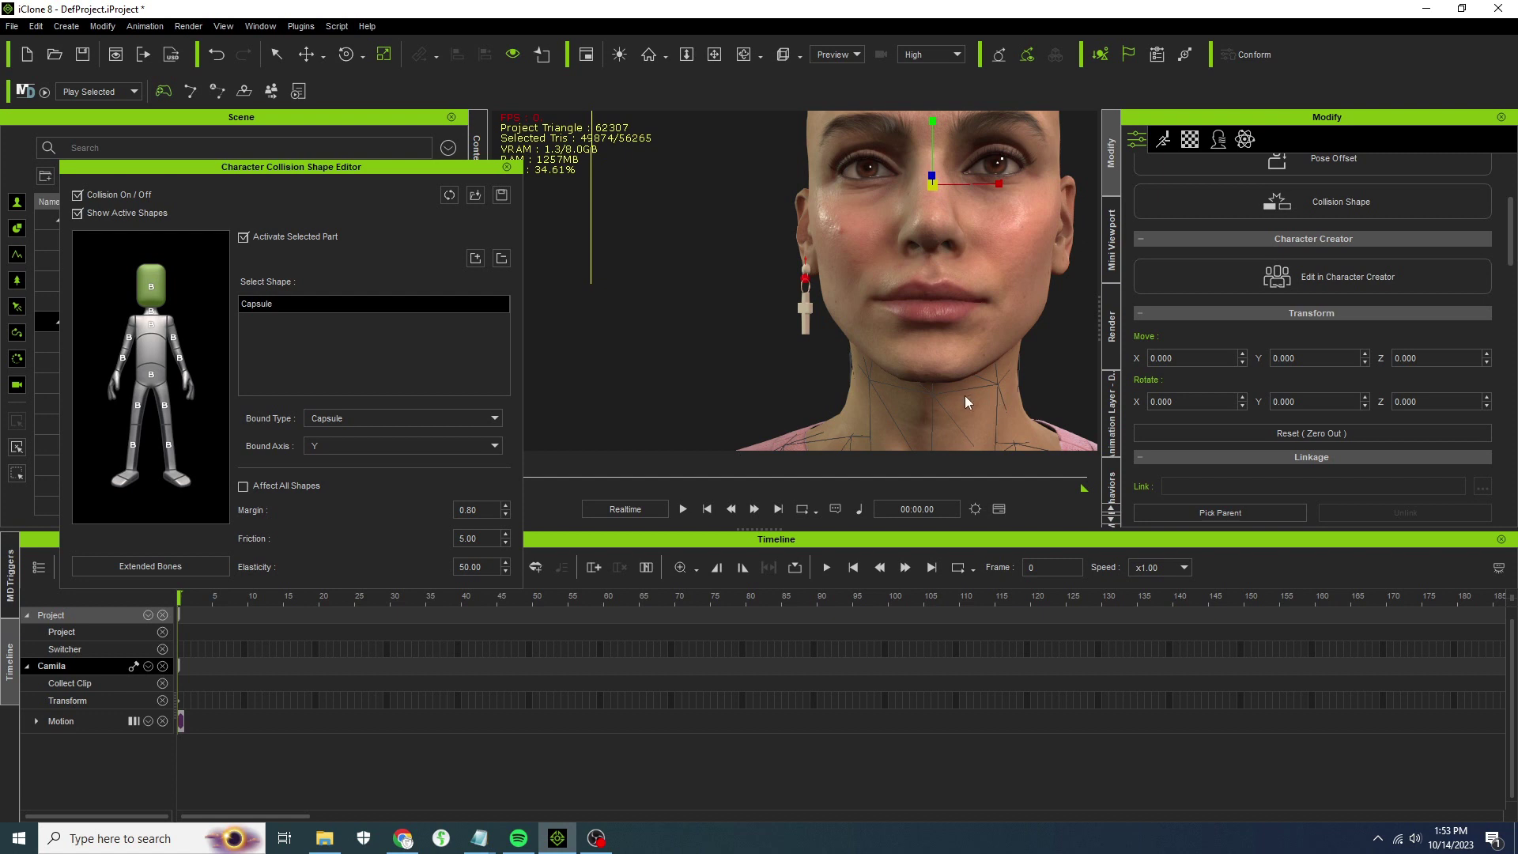
left_click(151, 315)
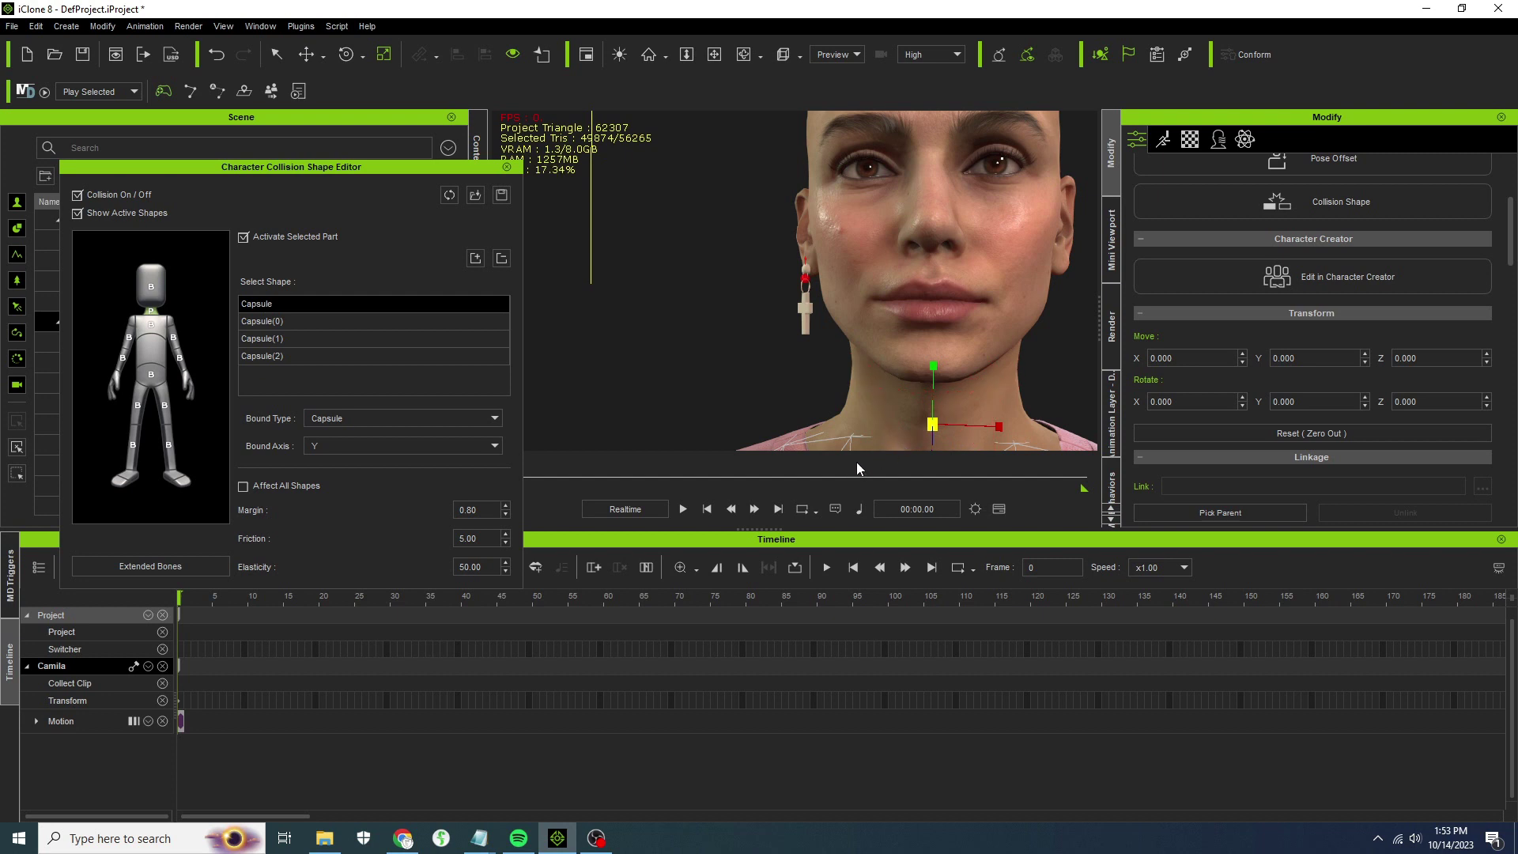
left_click(506, 169)
Test playback back to frame 0, then show Camila's Motion Puppet panel with Idle presets.
left_click(683, 508)
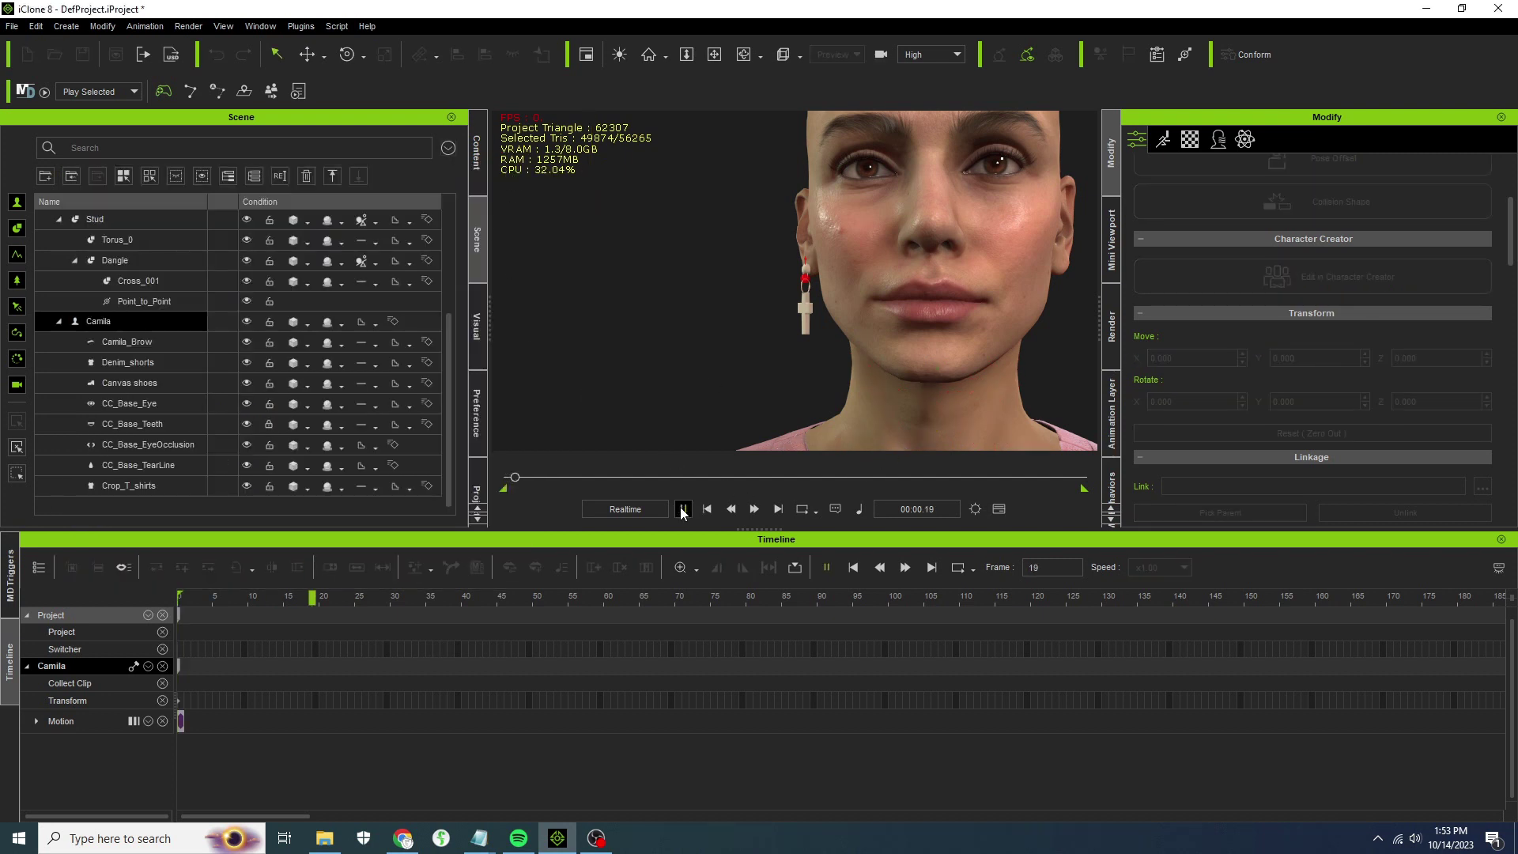
left_click(707, 508)
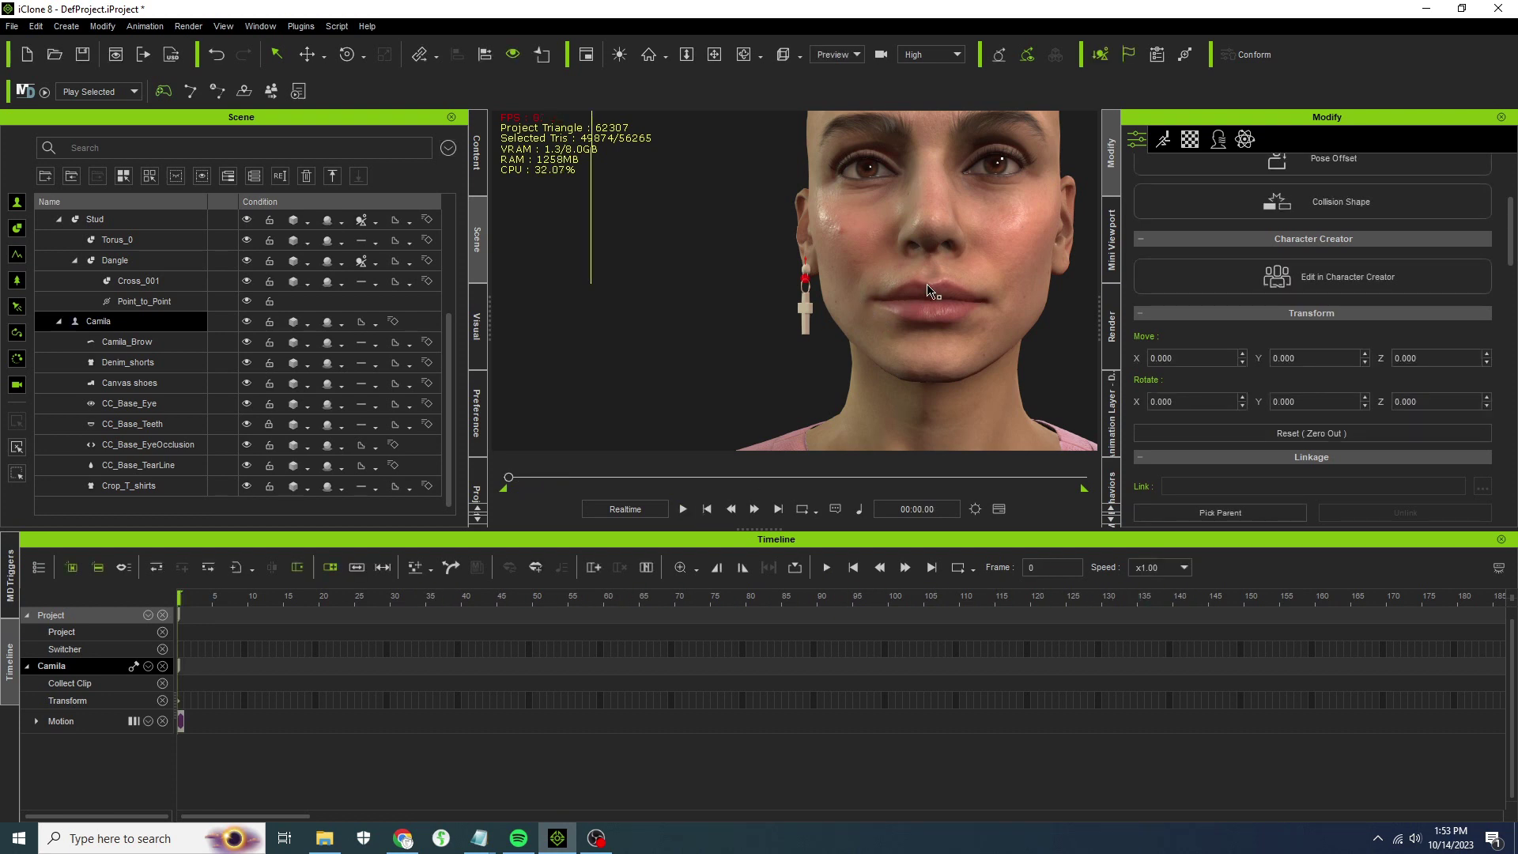
left_click(1163, 140)
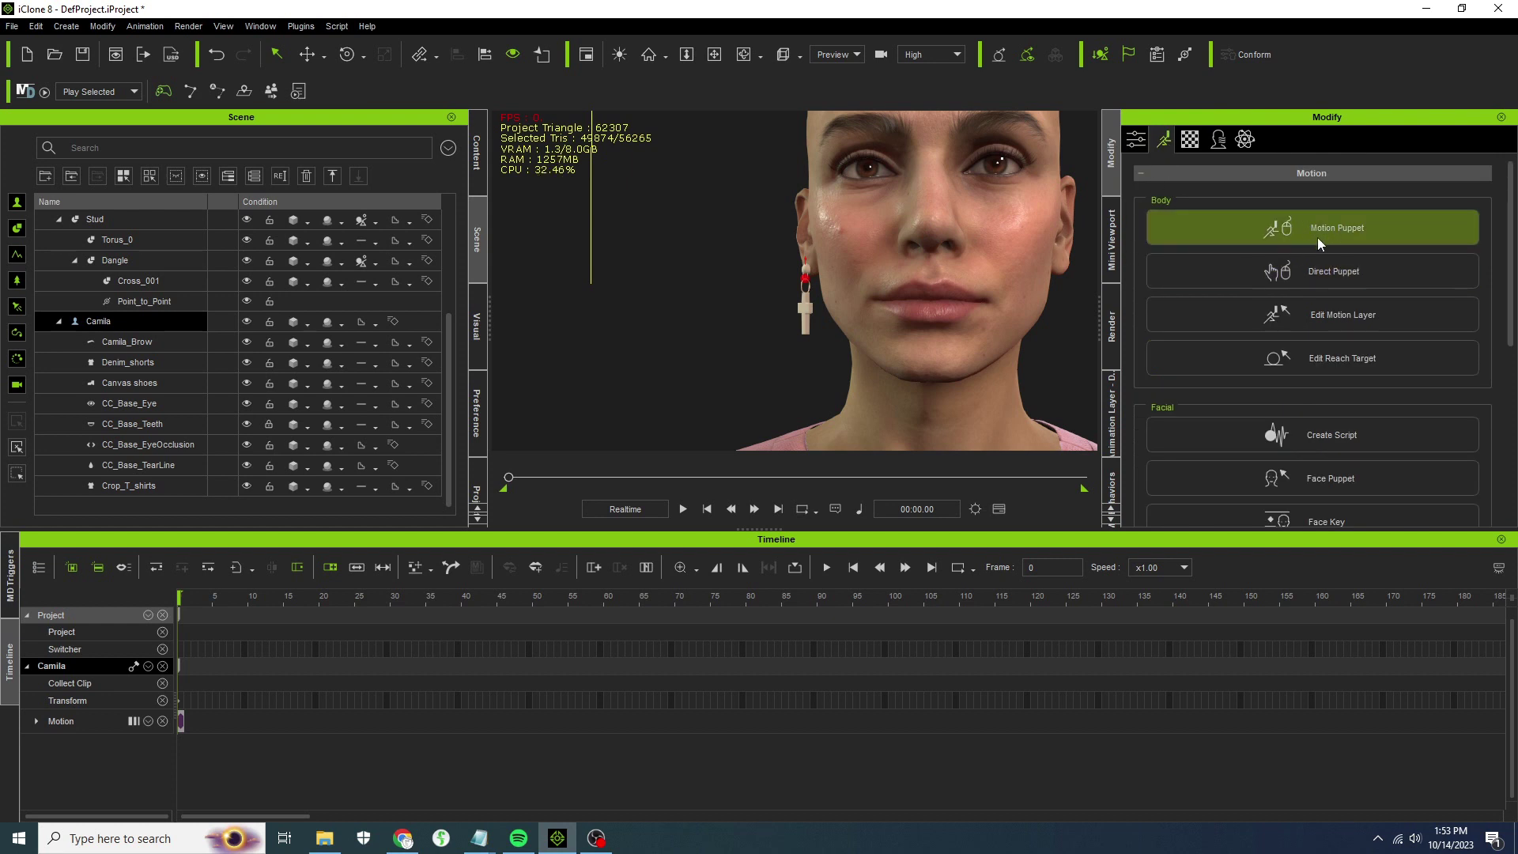
left_click(1317, 237)
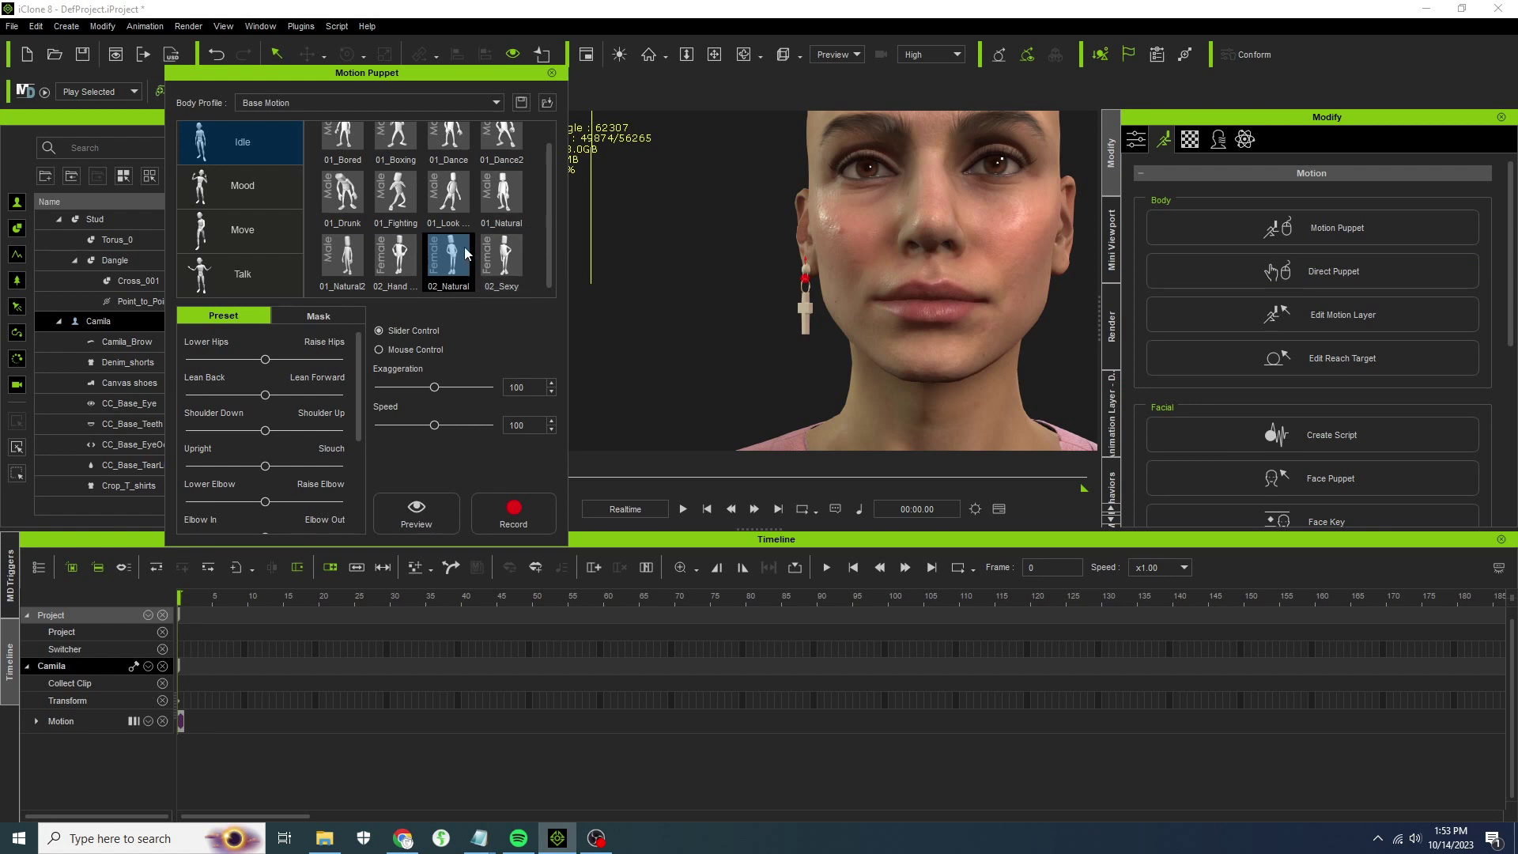
Record a 02_Sexy idle puppet clip of about 761 frames onto Camila's Motion track.
left_click(510, 258)
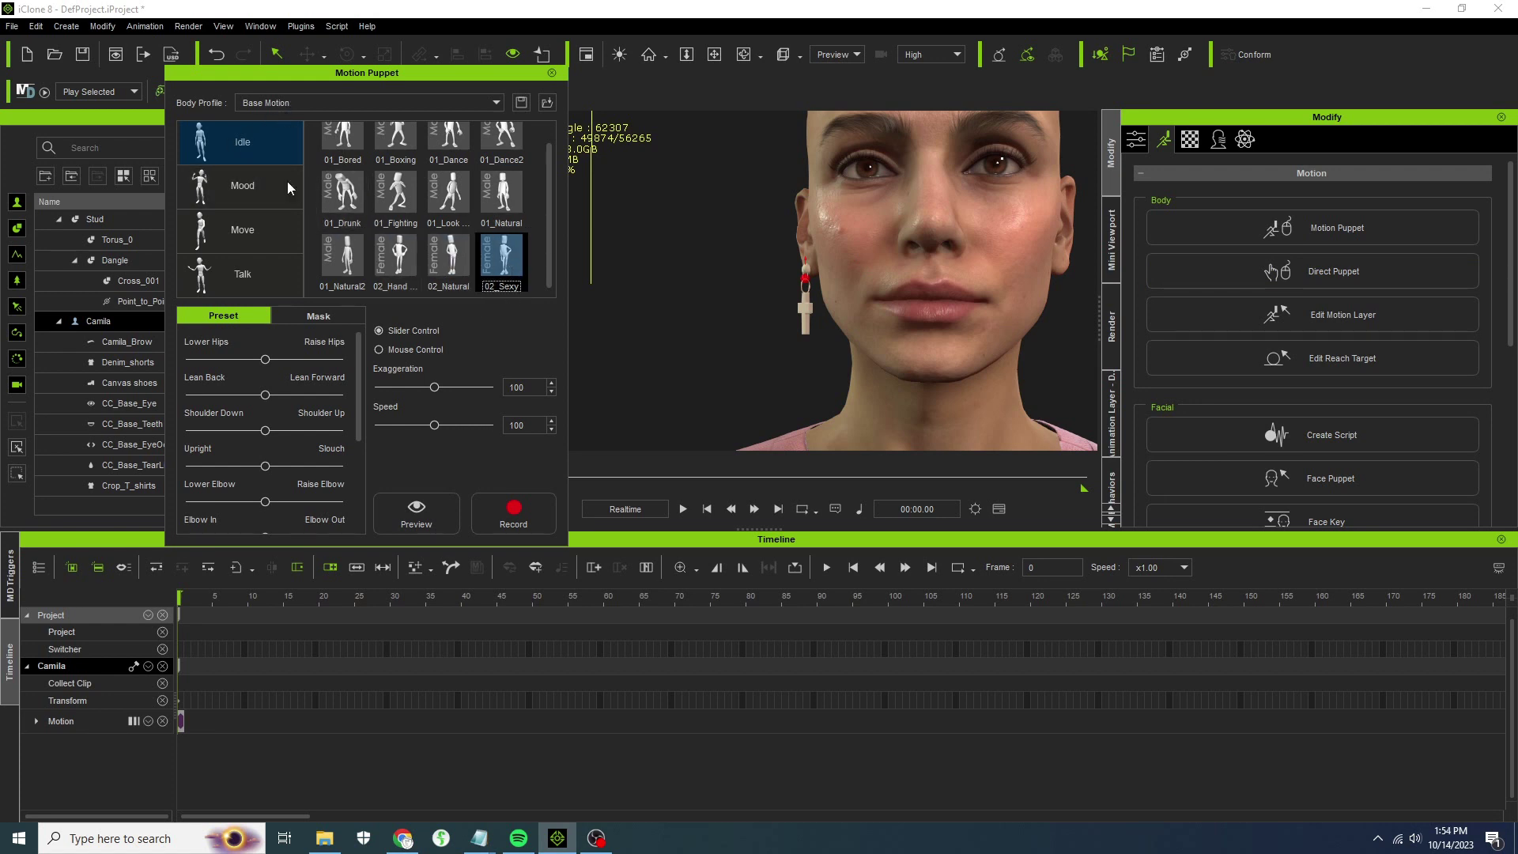
left_click(509, 511)
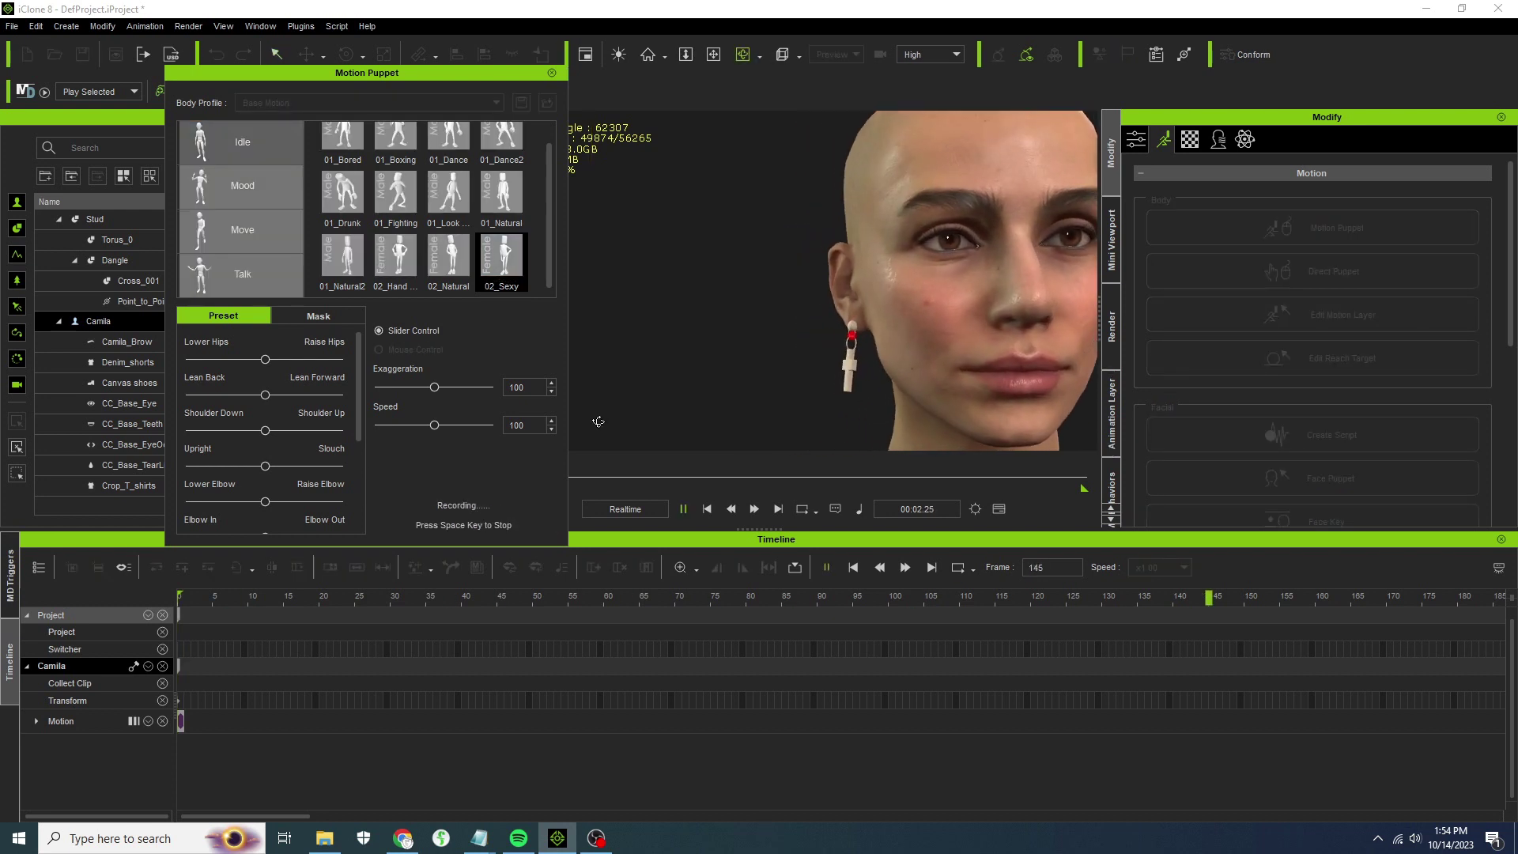
scroll(875, 317, "down", 5)
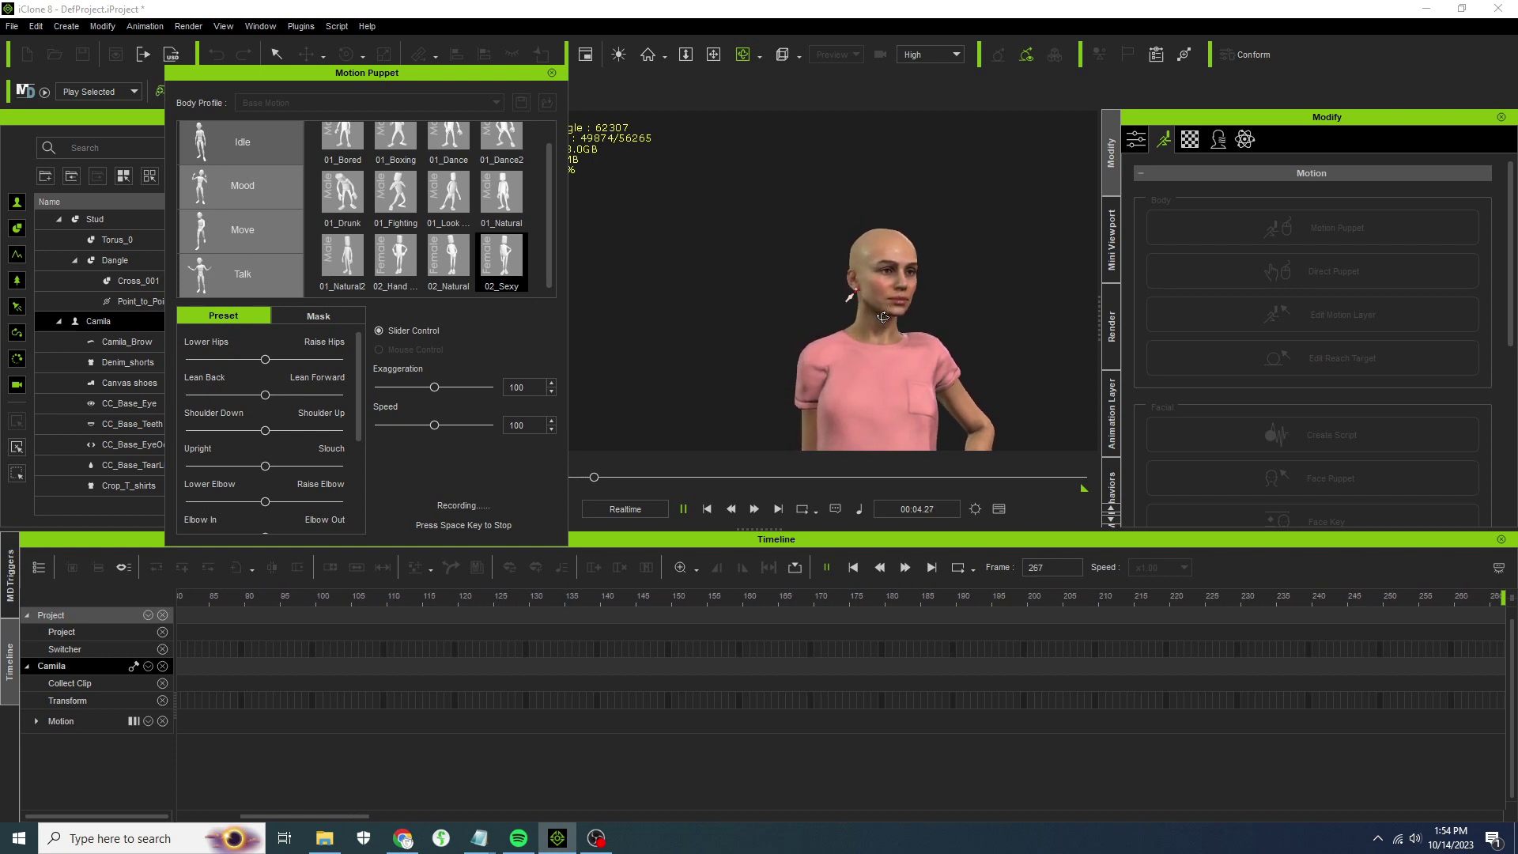
scroll(874, 317, "up", 5)
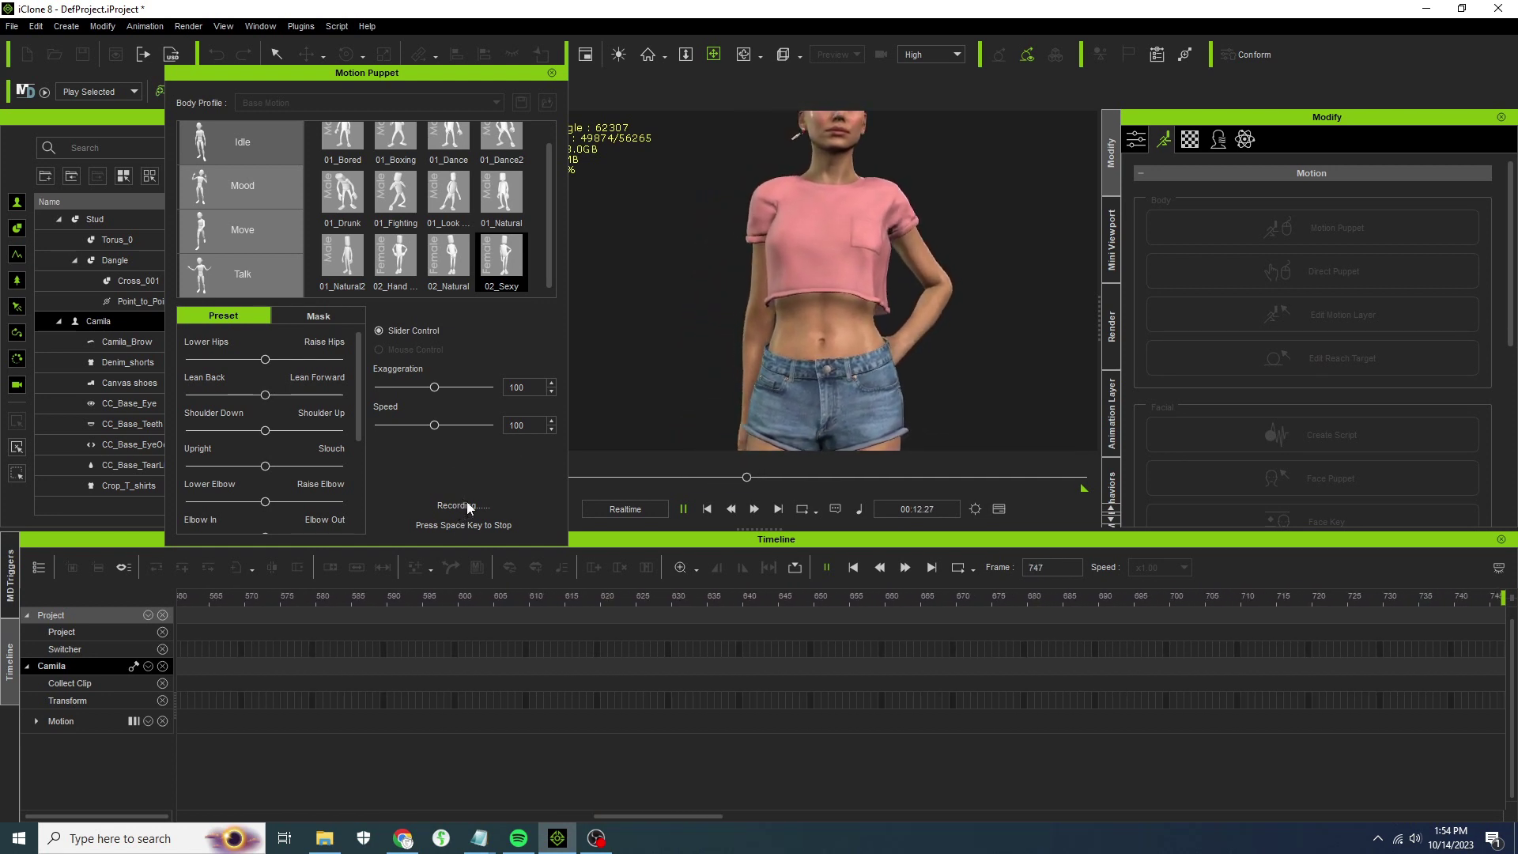
key("space")
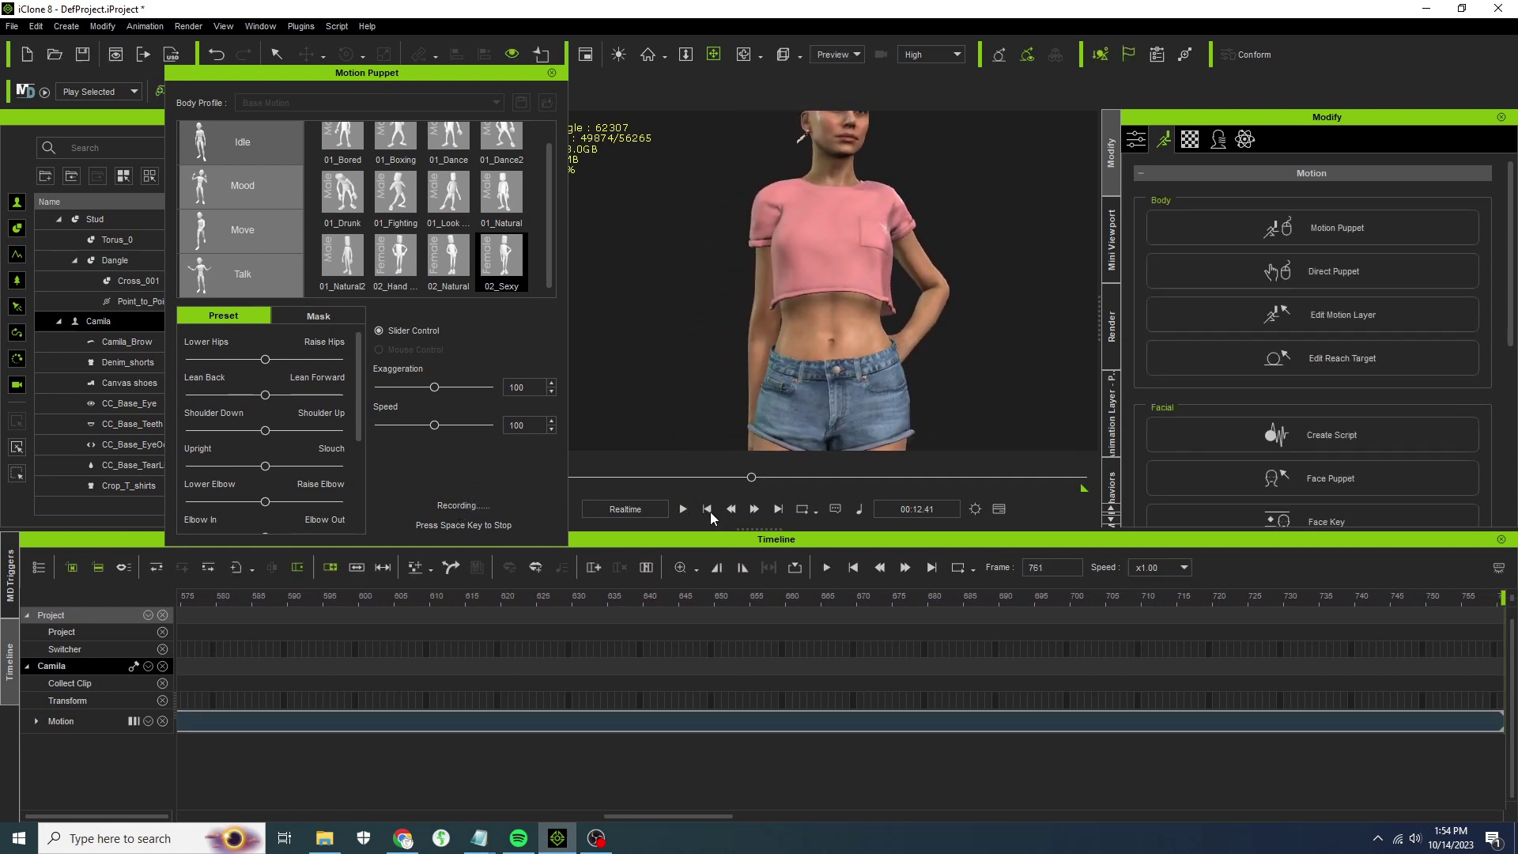
Close the Motion Puppet panel, preview the new Puppet Clip, and rewind to frame 0.
left_click(552, 73)
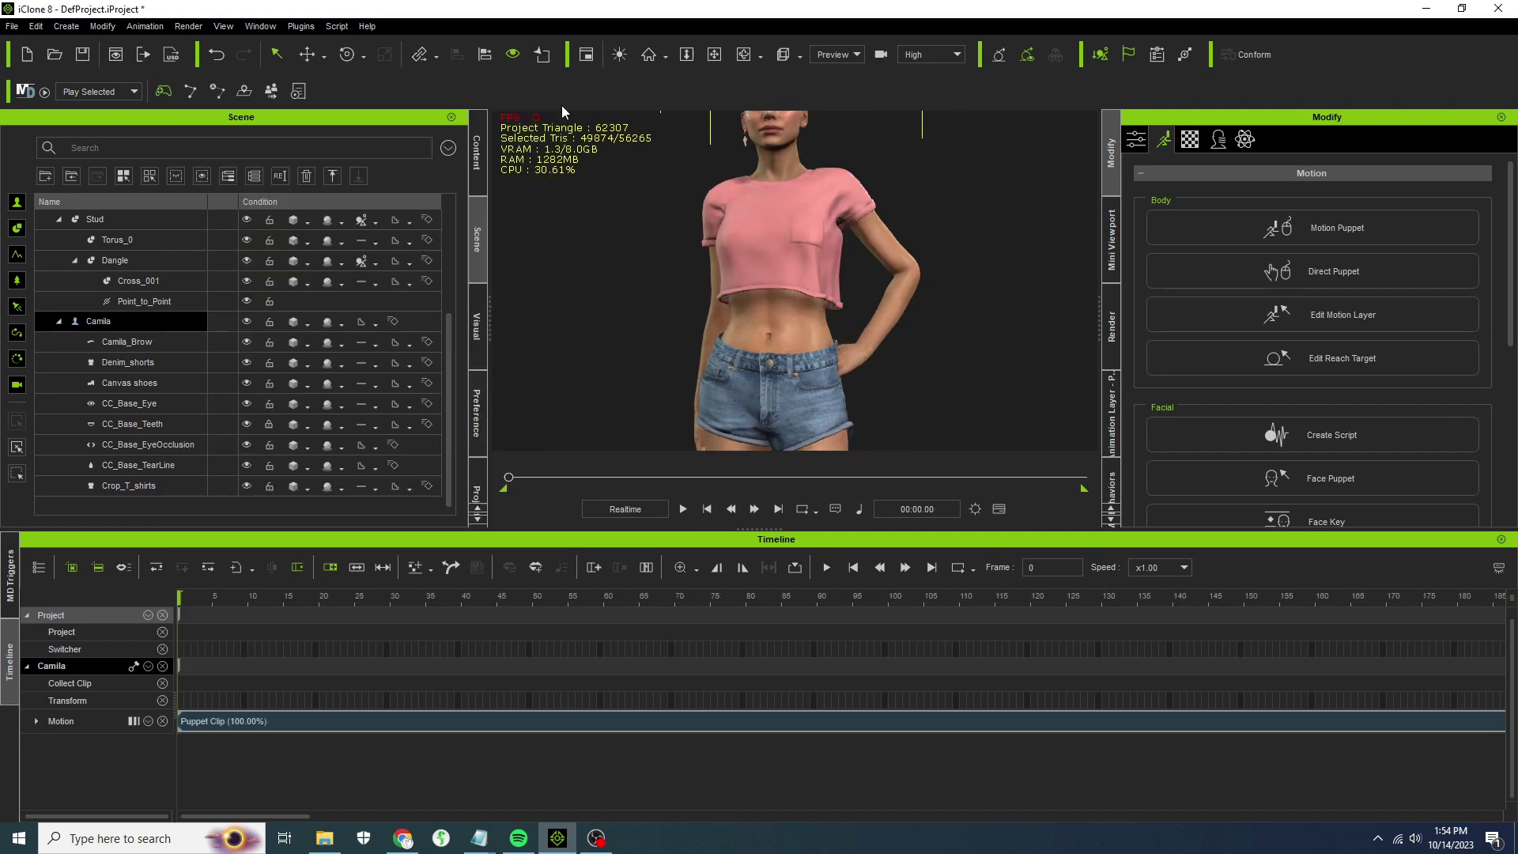
scroll(734, 255, "up", 5)
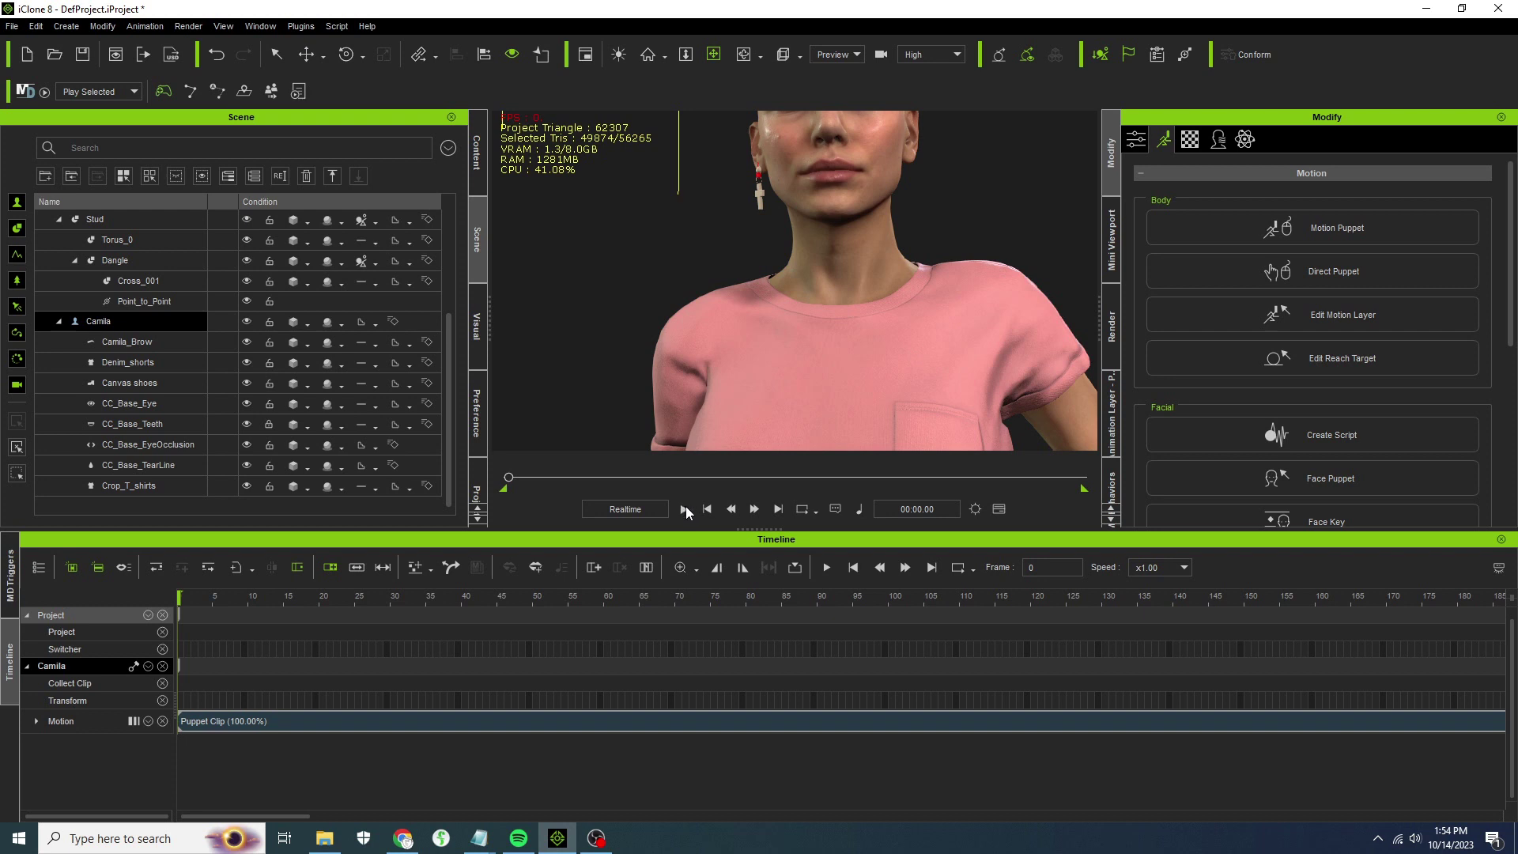
left_click(684, 508)
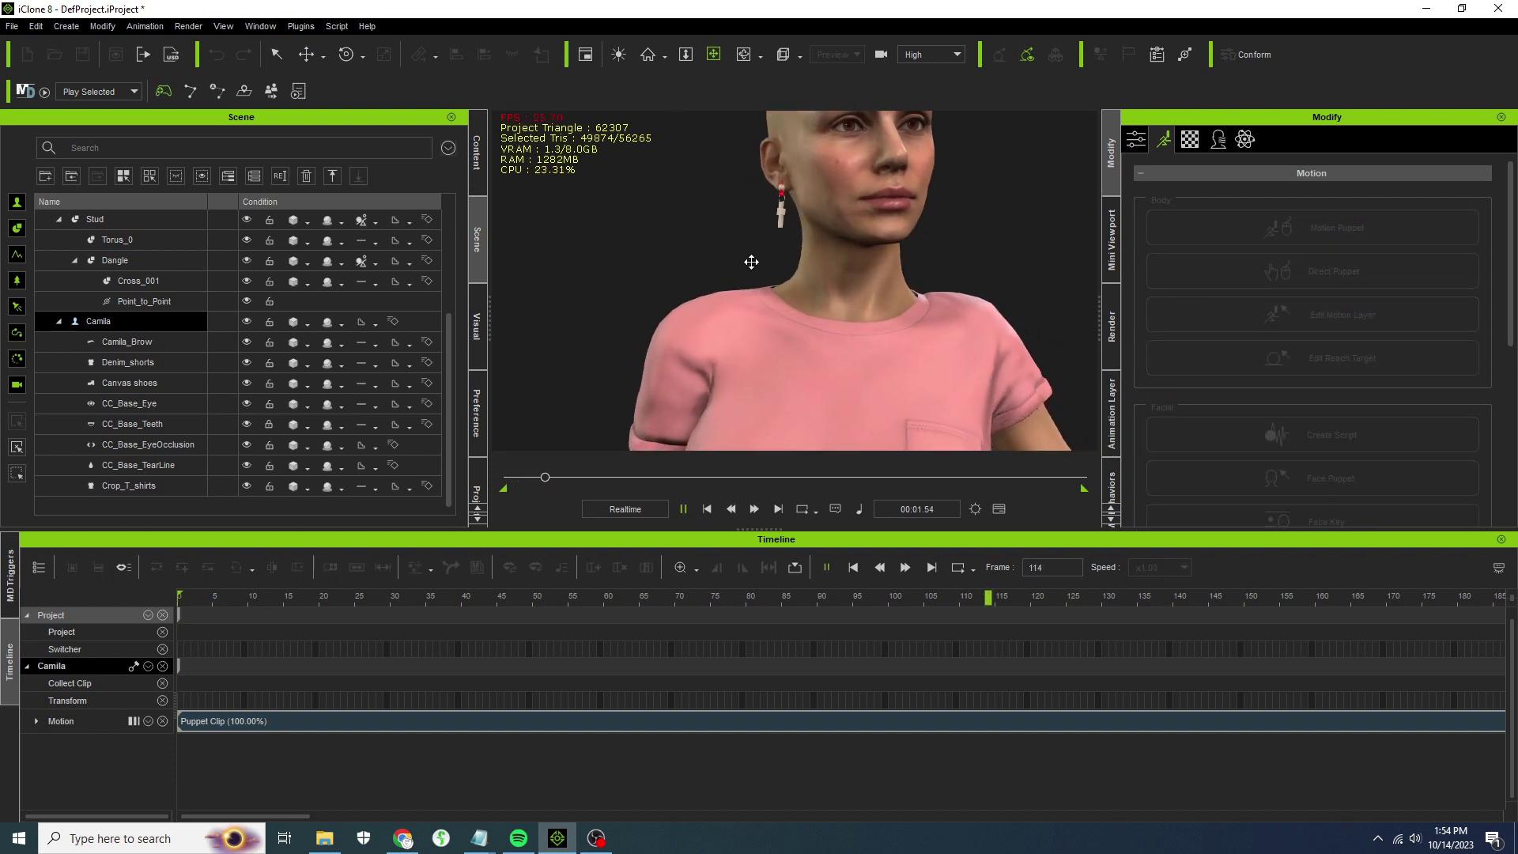
left_click(707, 509)
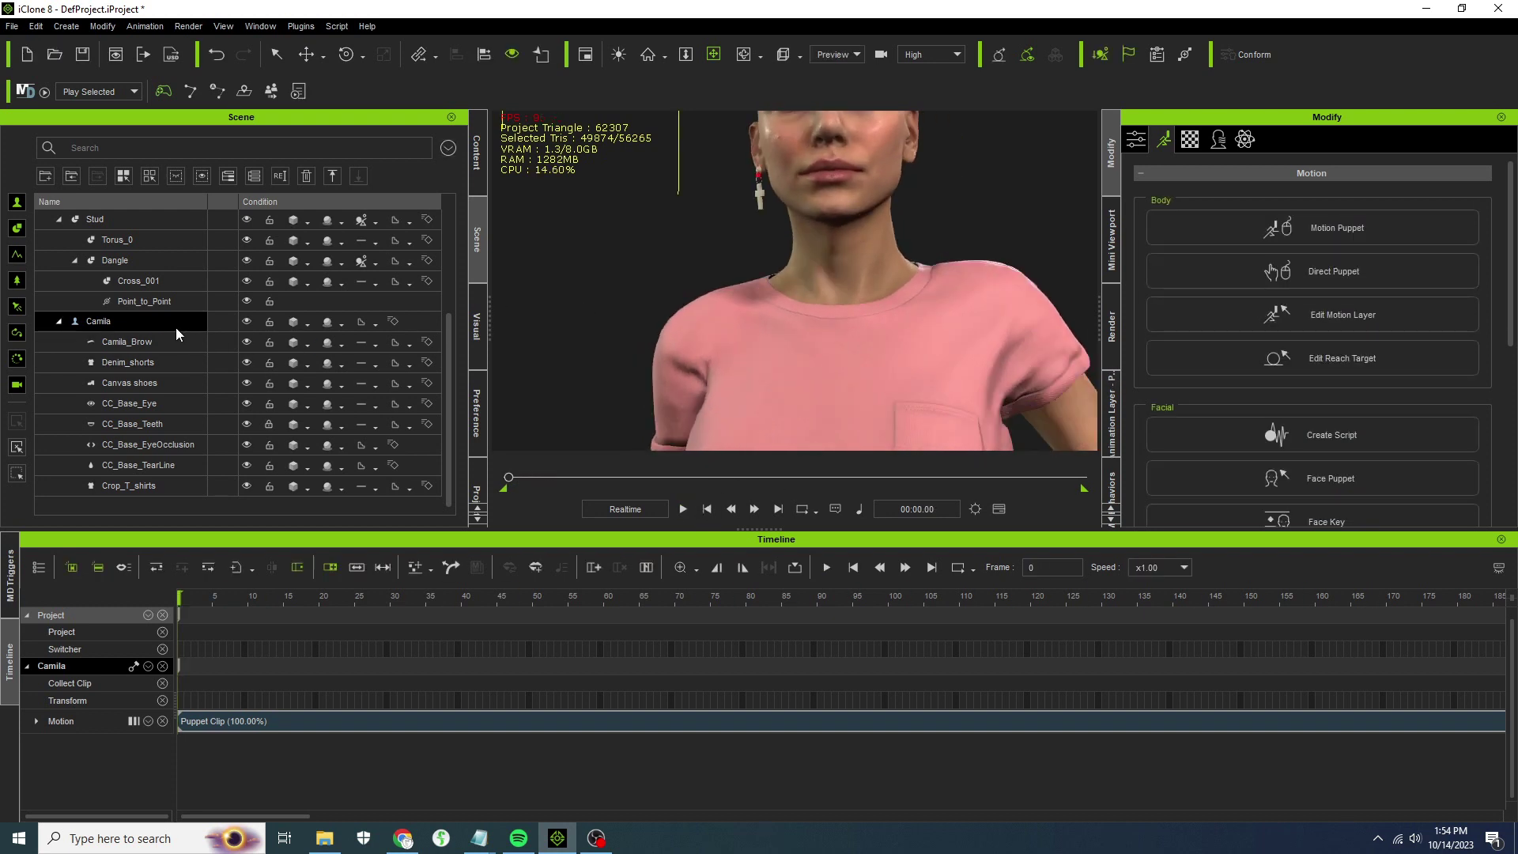
Set the Dangle's mass to 1360.8, lower its friction and damping, and preview the swing.
left_click(127, 260)
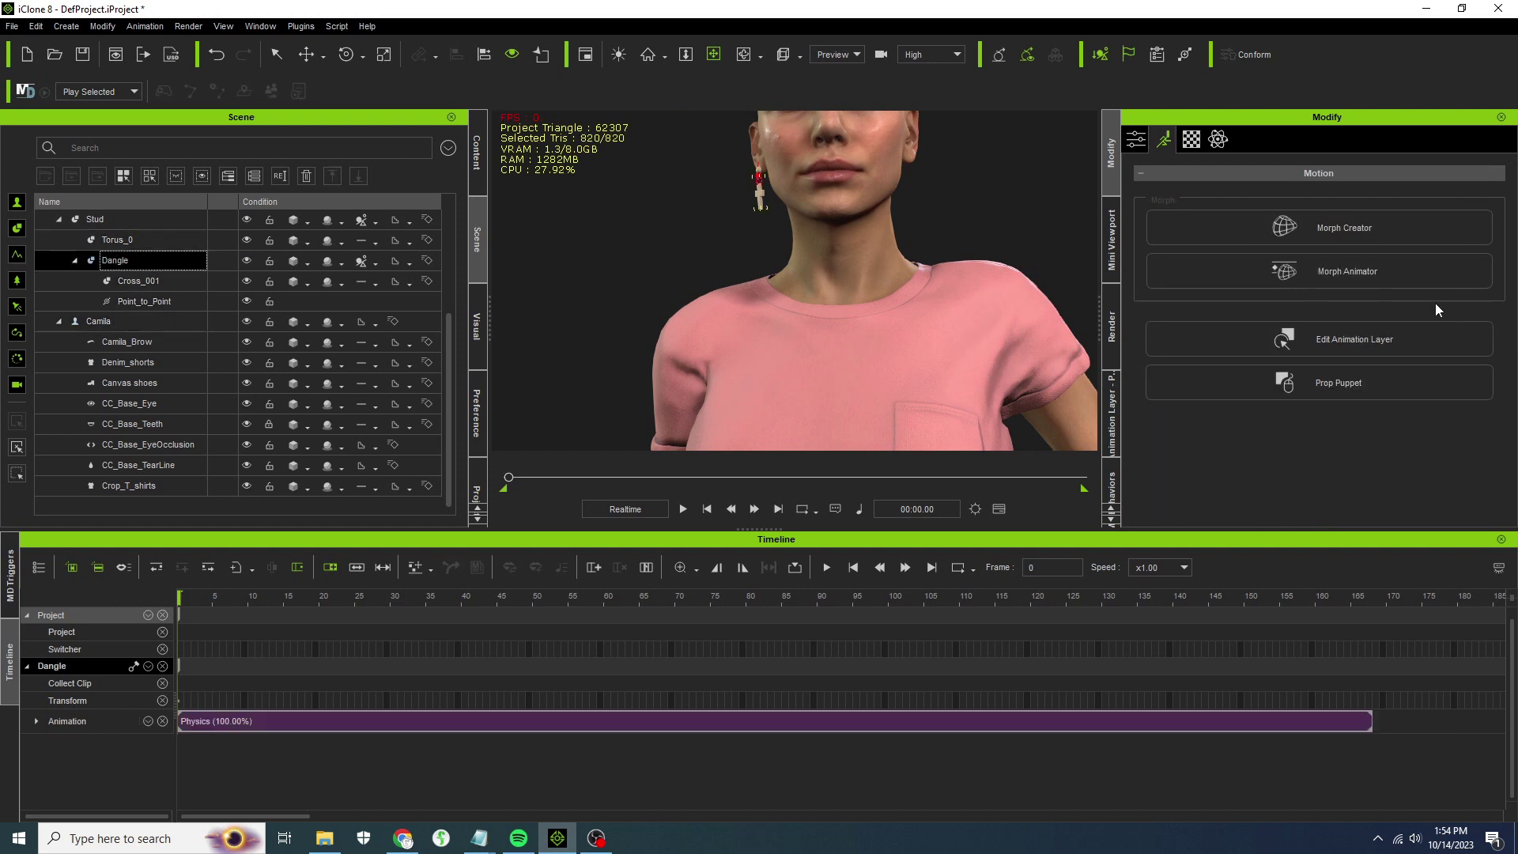
left_click(1219, 139)
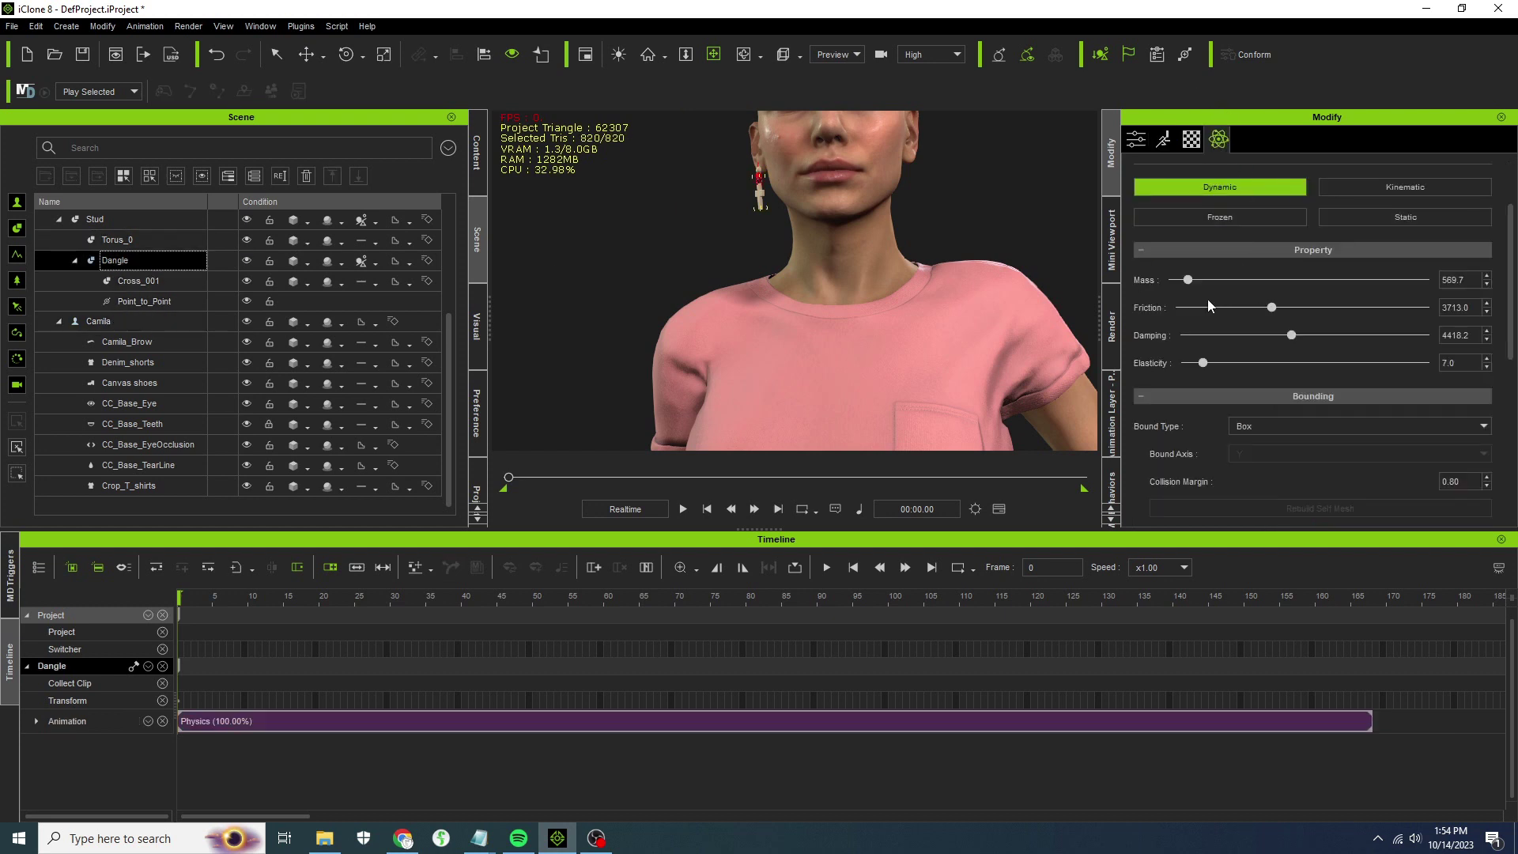
mouse_move(1271, 307)
left_mouse_down()
mouse_move(1242, 308)
mouse_move(1261, 335)
left_mouse_up()
left_click_drag(1187, 280, 1207, 281)
left_click(683, 508)
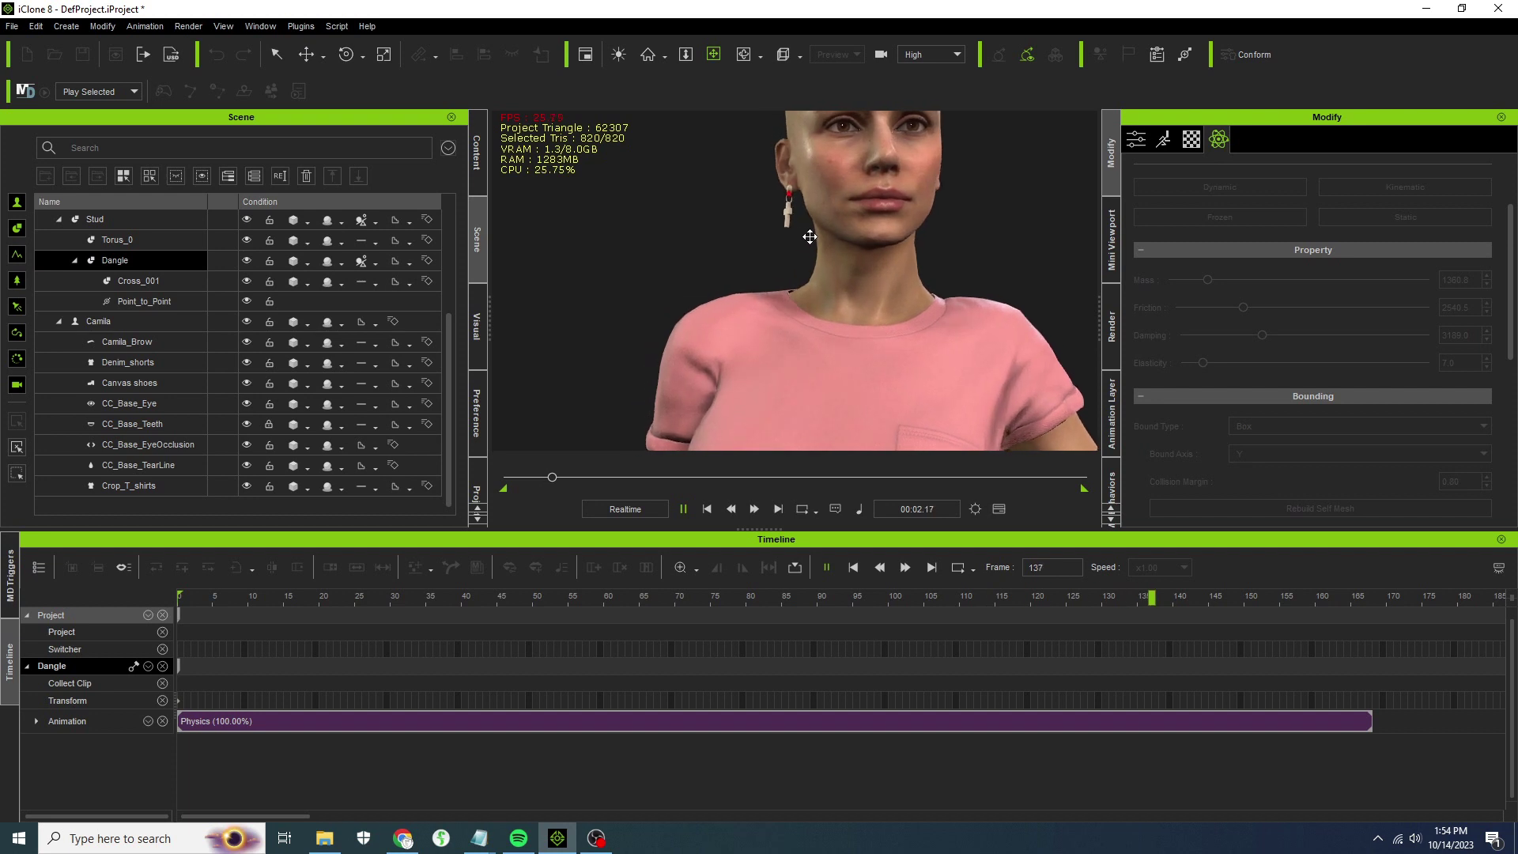
scroll(798, 297, "up", 5)
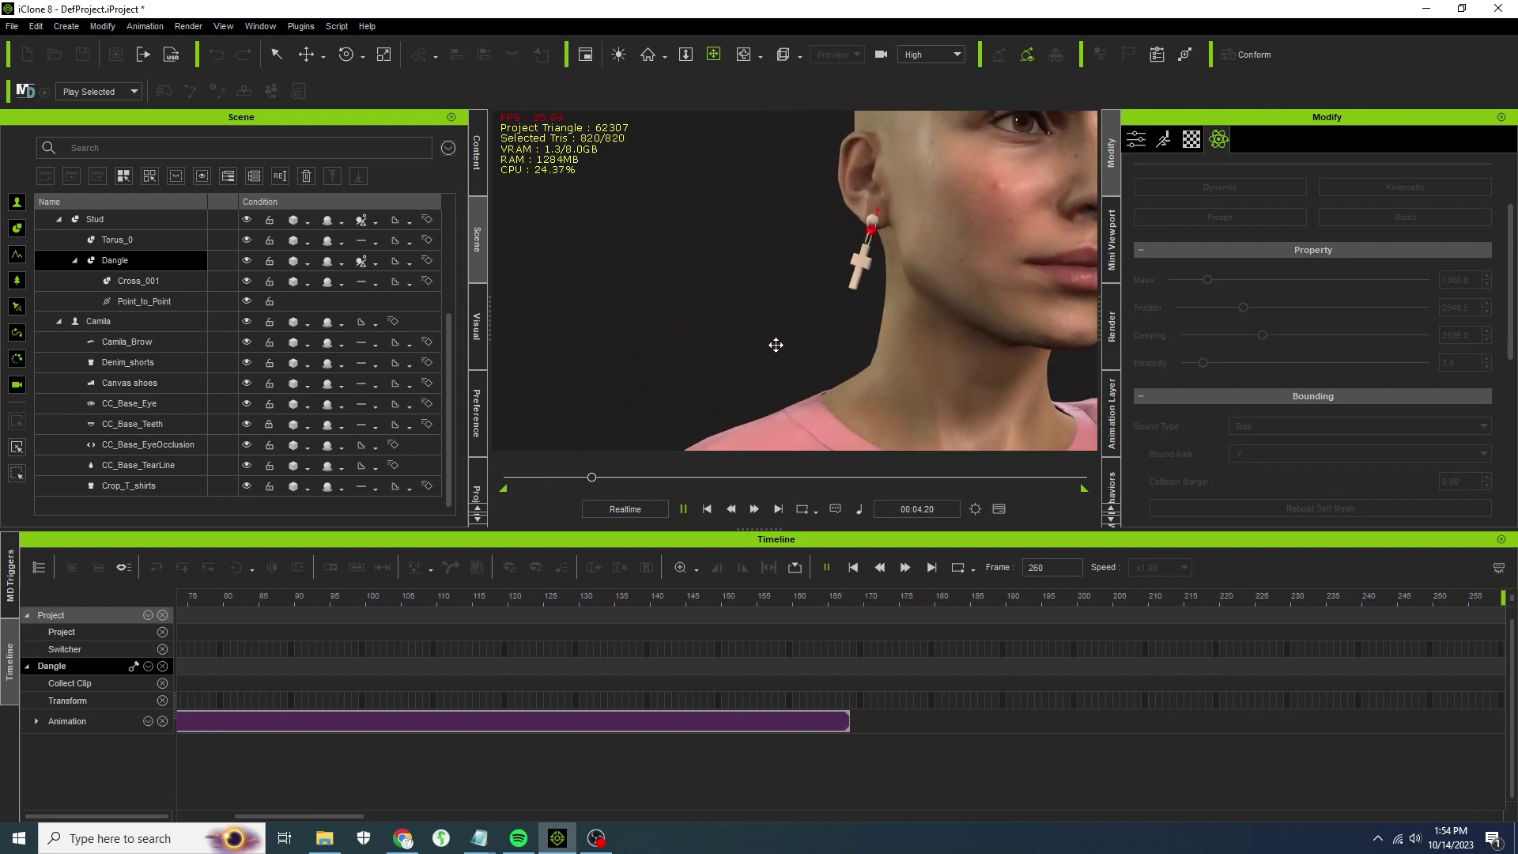
left_click(707, 509)
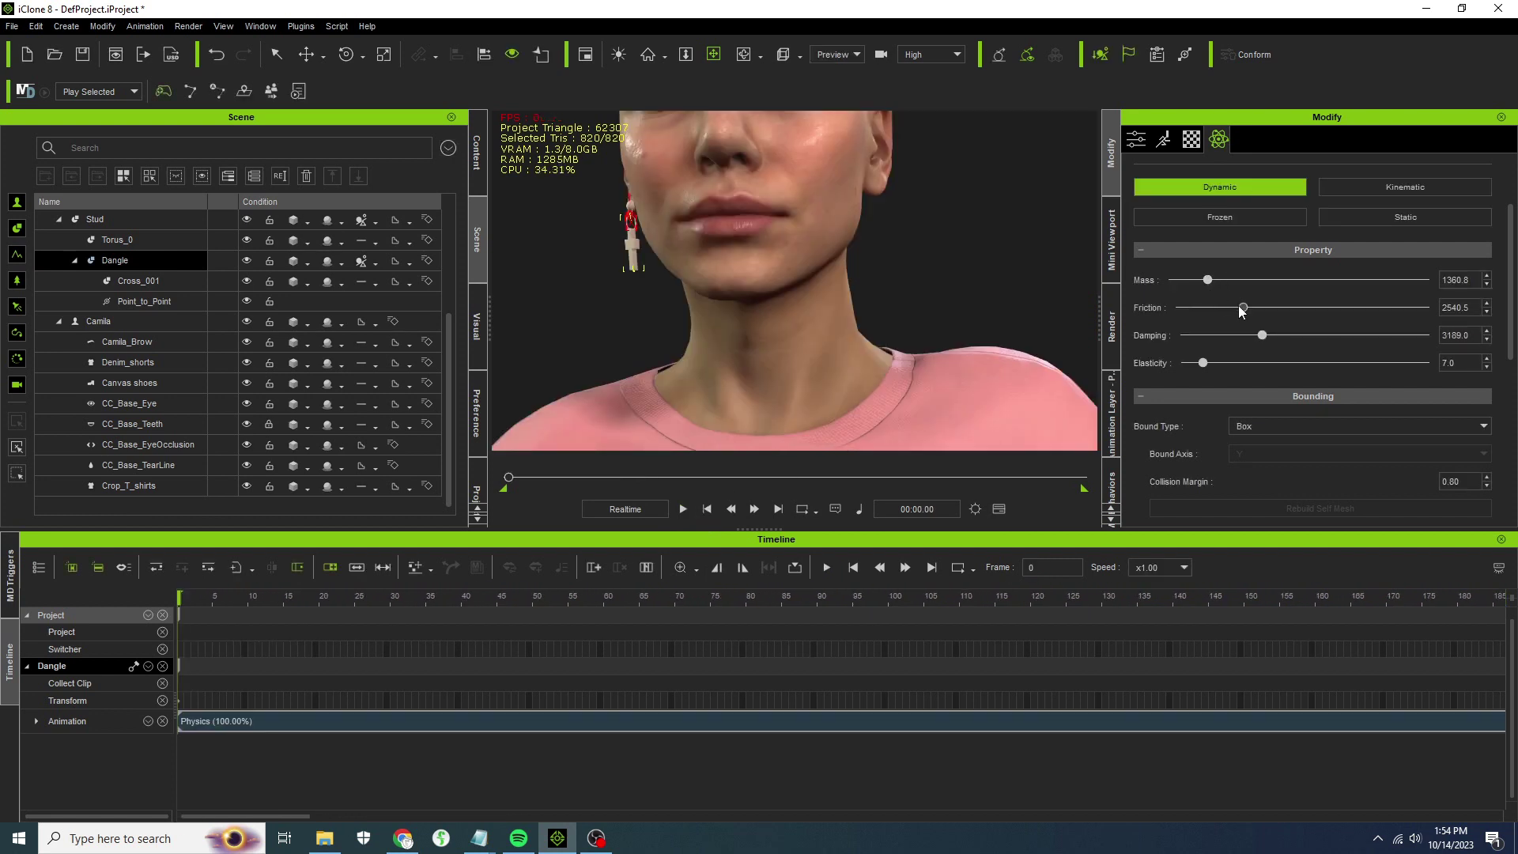
Lower the Dangle's friction to 2149.6 and damping to 1295.6, then replay to check the swing.
left_click_drag(1242, 308, 1218, 336)
left_click(685, 508)
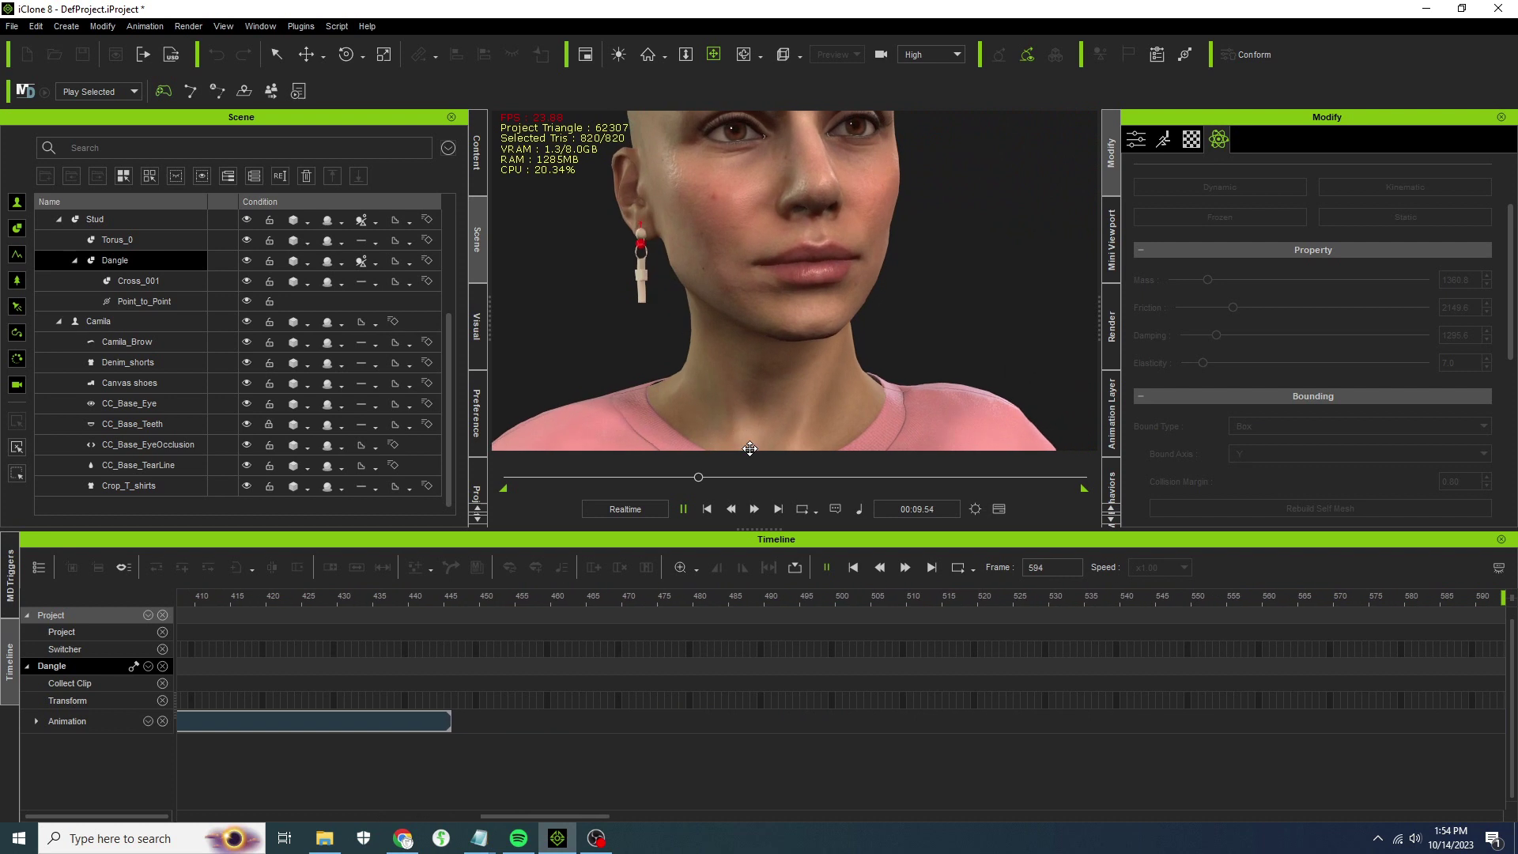
left_click(708, 509)
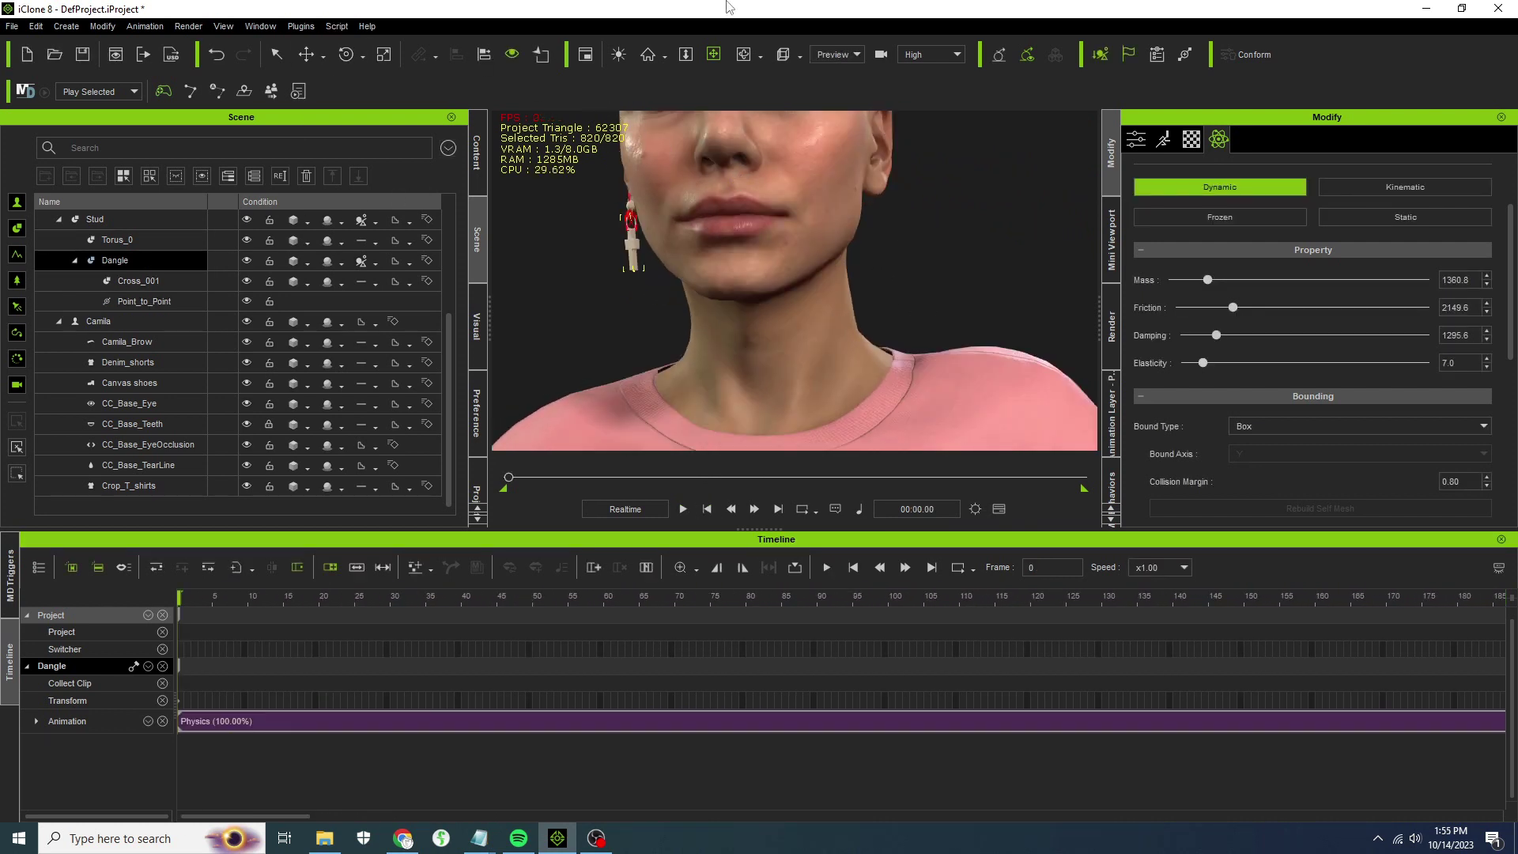
left_click(116, 220)
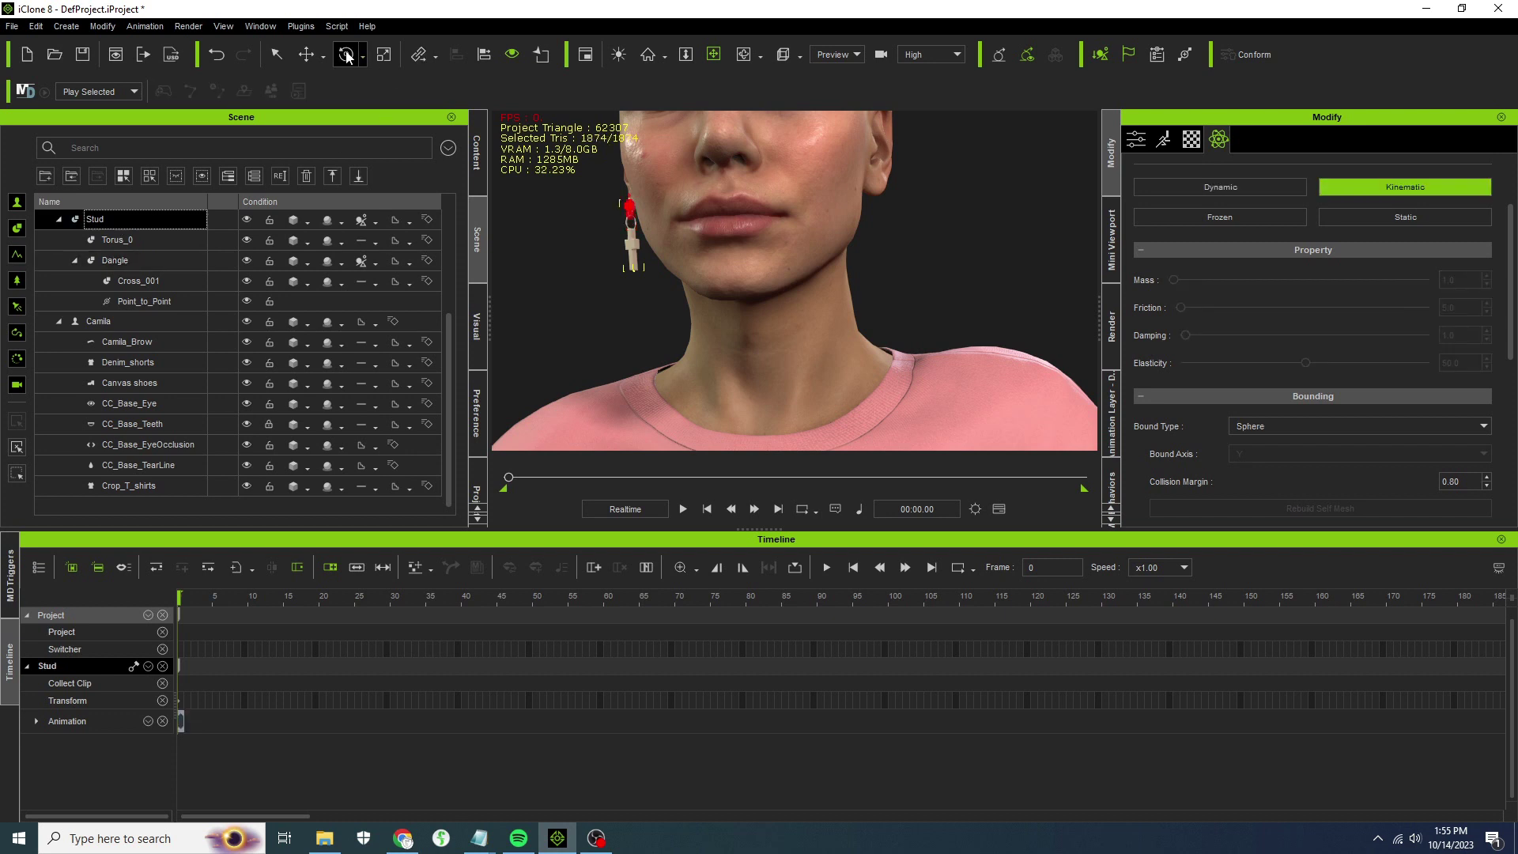
Shift-drag the Stud earring to clone it as Stud_0 and expand its parts.
left_click(308, 60)
mouse_move(690, 207)
left_mouse_down("ctrl")
mouse_move(838, 204)
mouse_move(979, 230)
left_mouse_up("ctrl")
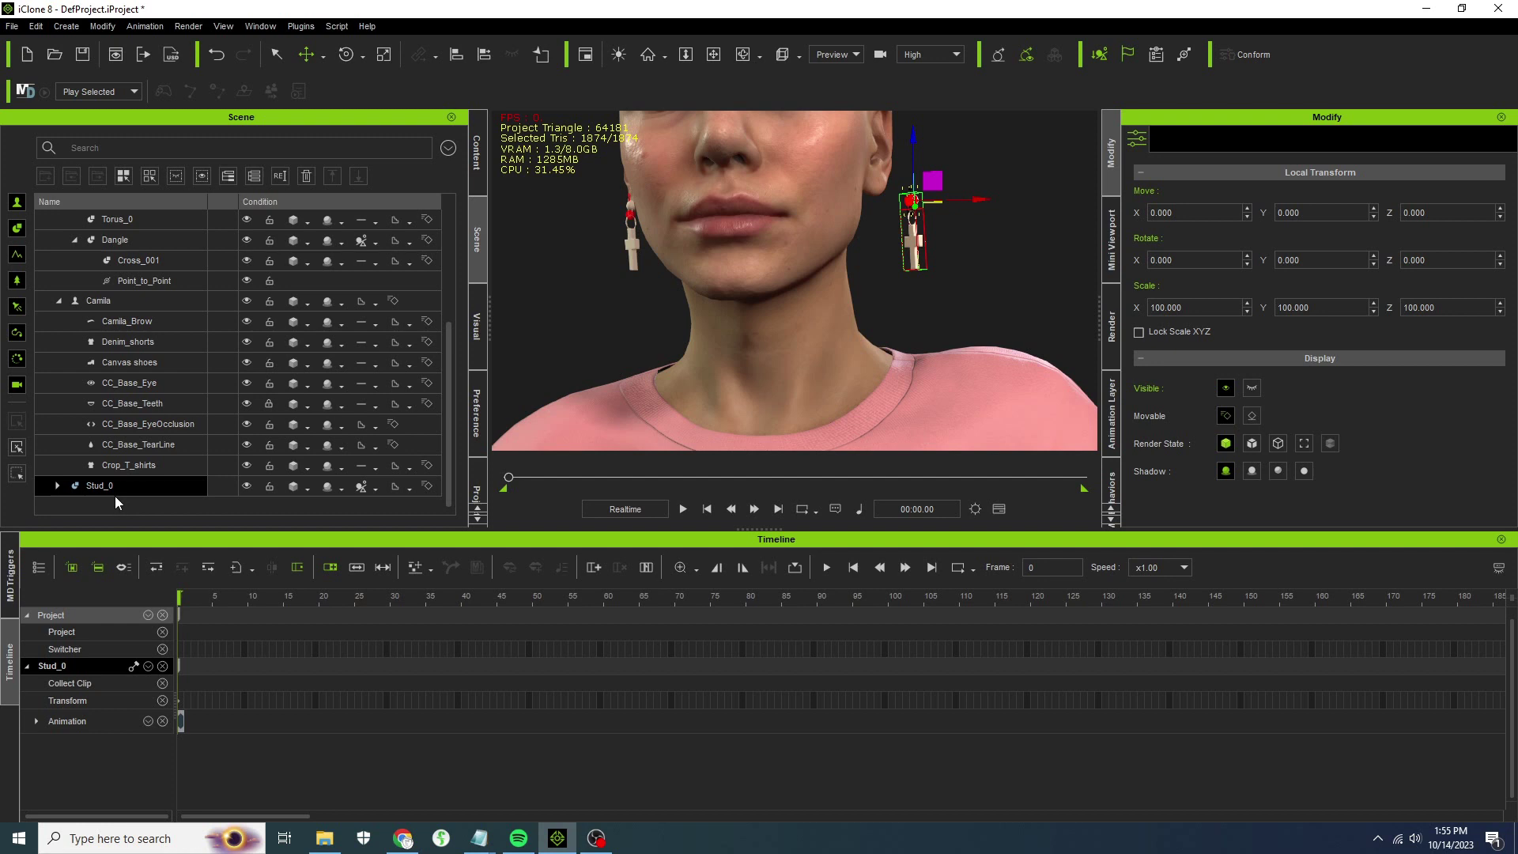
left_click(58, 486)
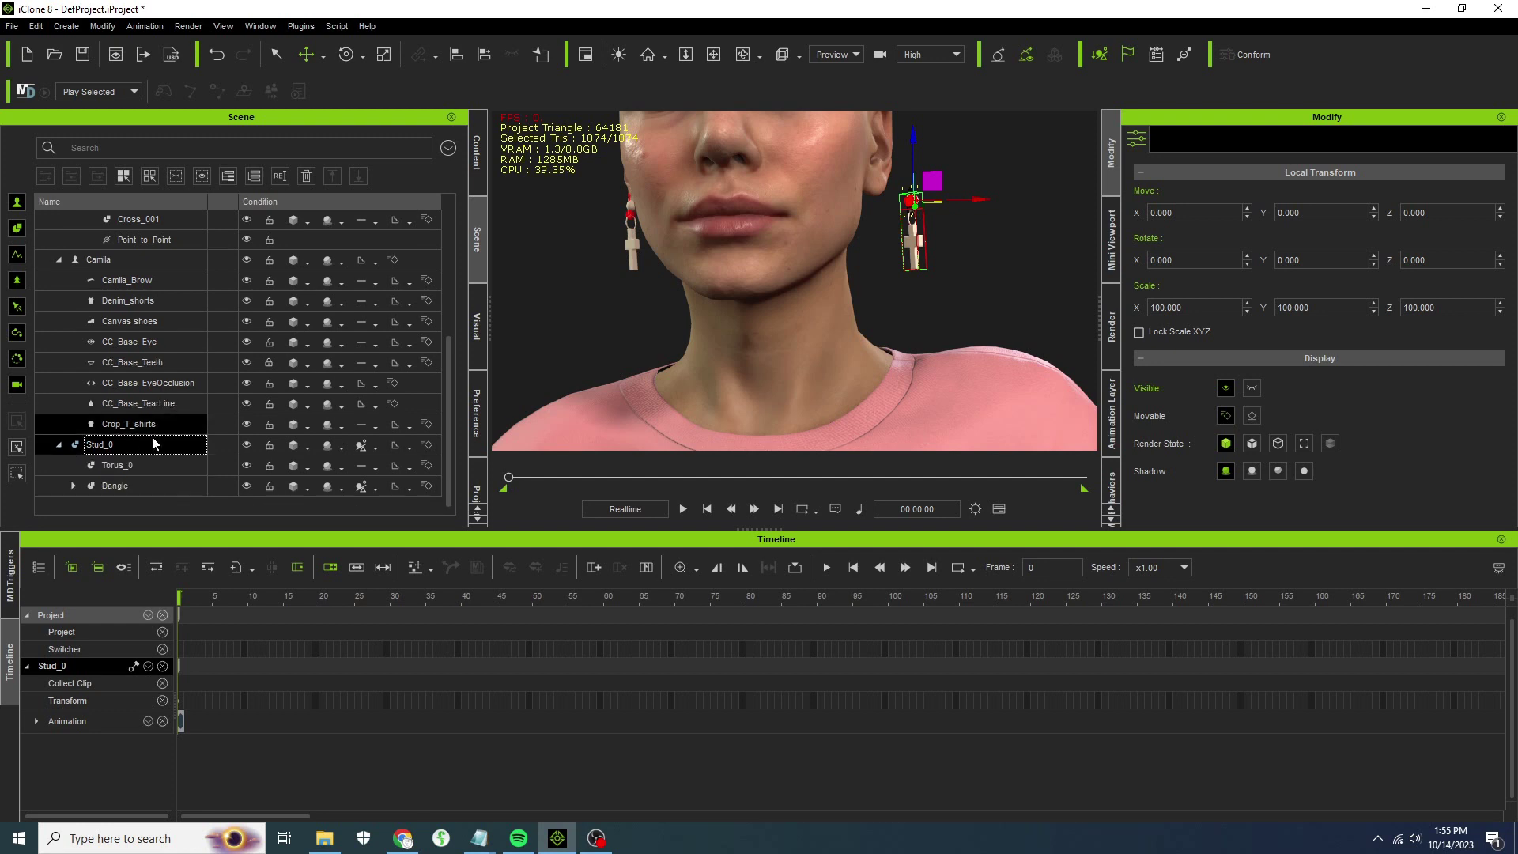
Select Torus_0, try rotating it around the Y axis, then undo the rotation.
left_click(131, 467)
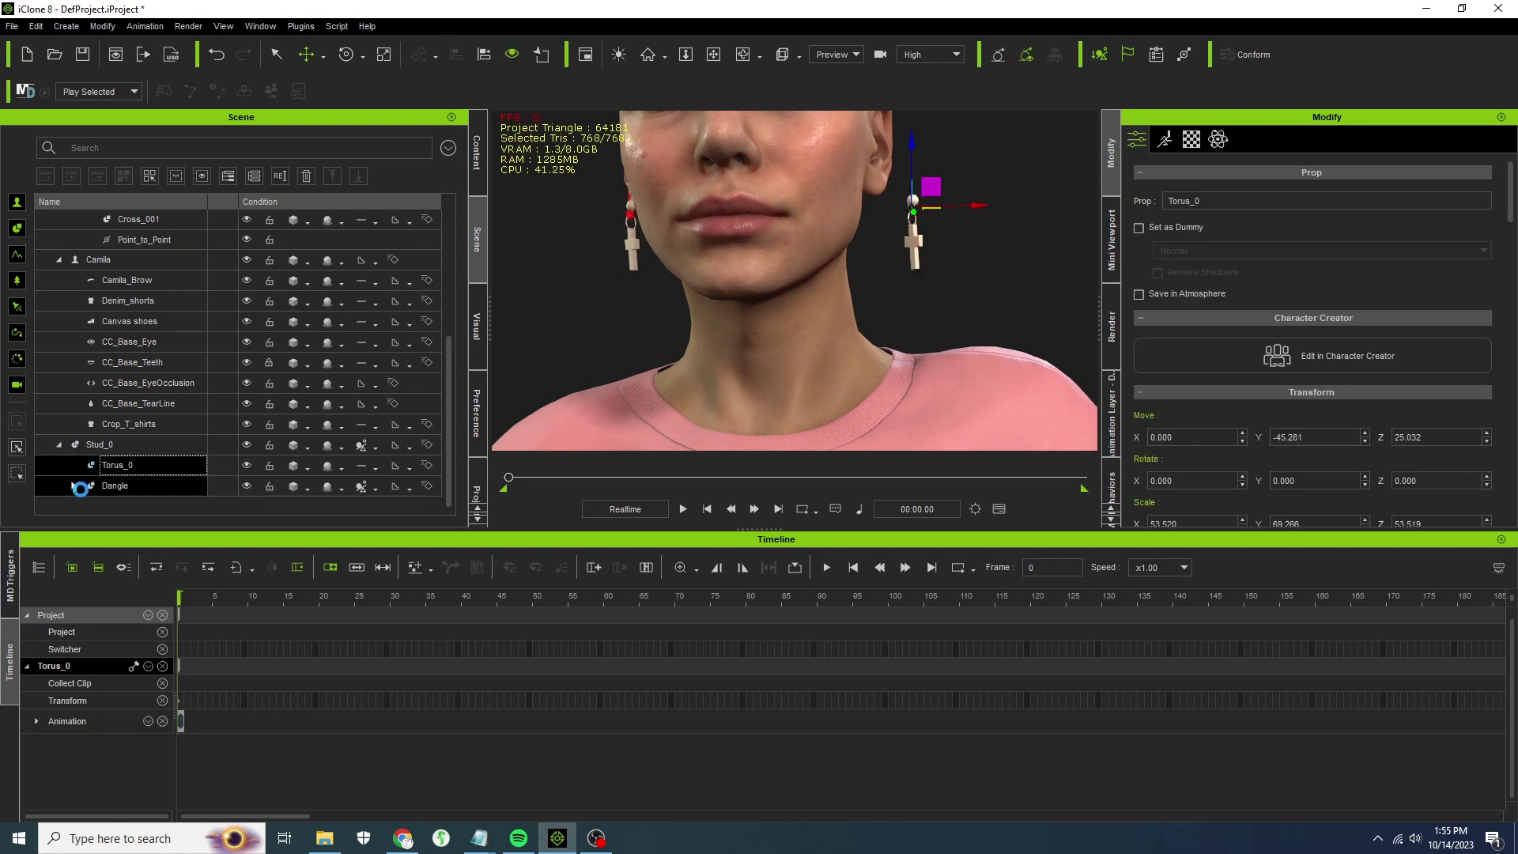
left_click(73, 485)
scroll(186, 451, "down", 1)
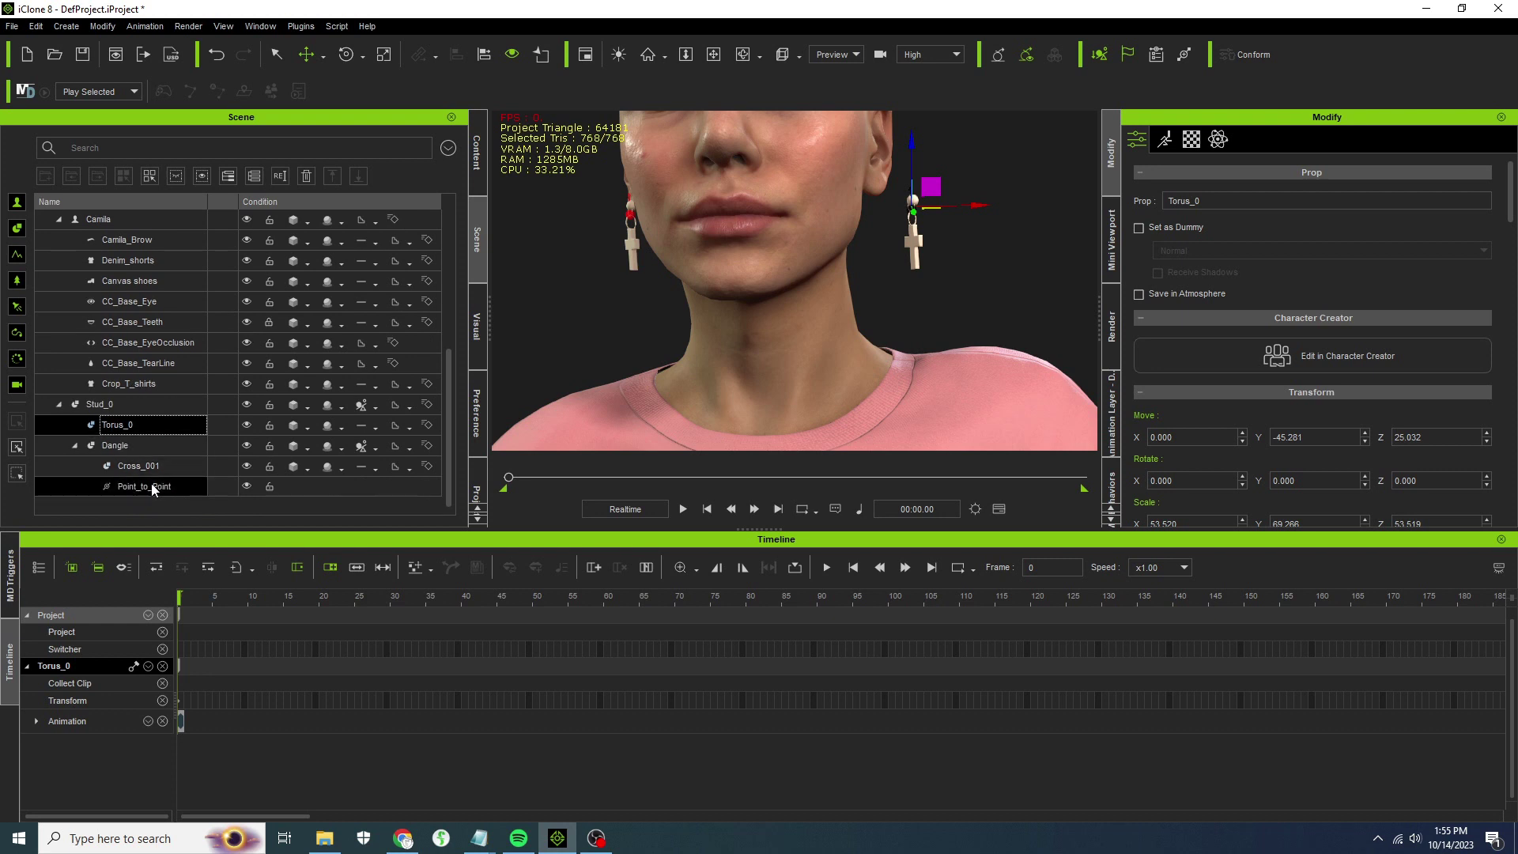
left_click(345, 57)
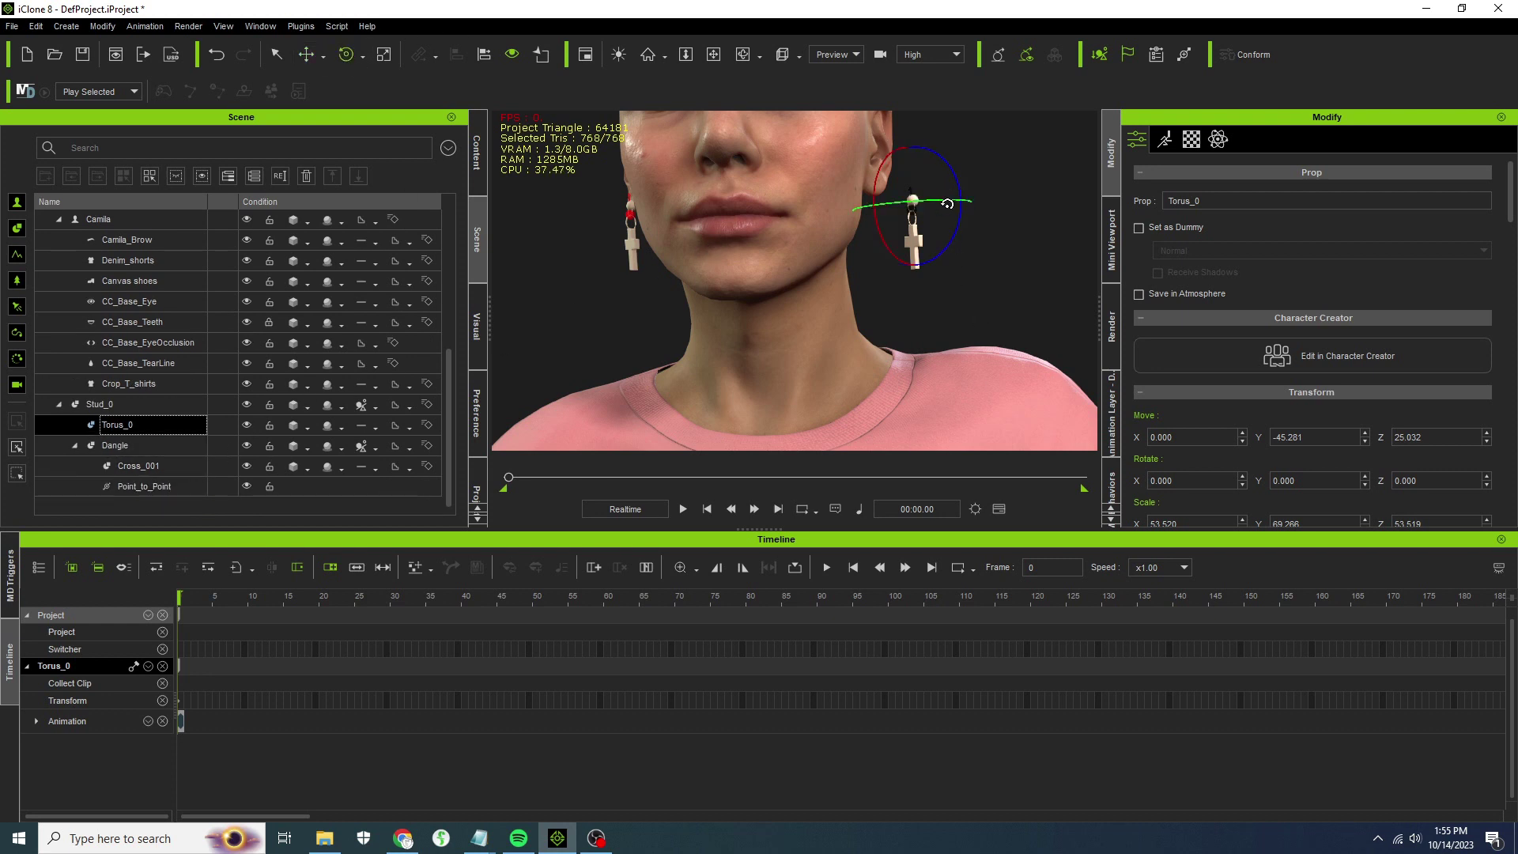
mouse_move(945, 202)
left_mouse_down()
mouse_move(895, 210)
mouse_move(963, 208)
left_mouse_up()
key("ctrl+z")
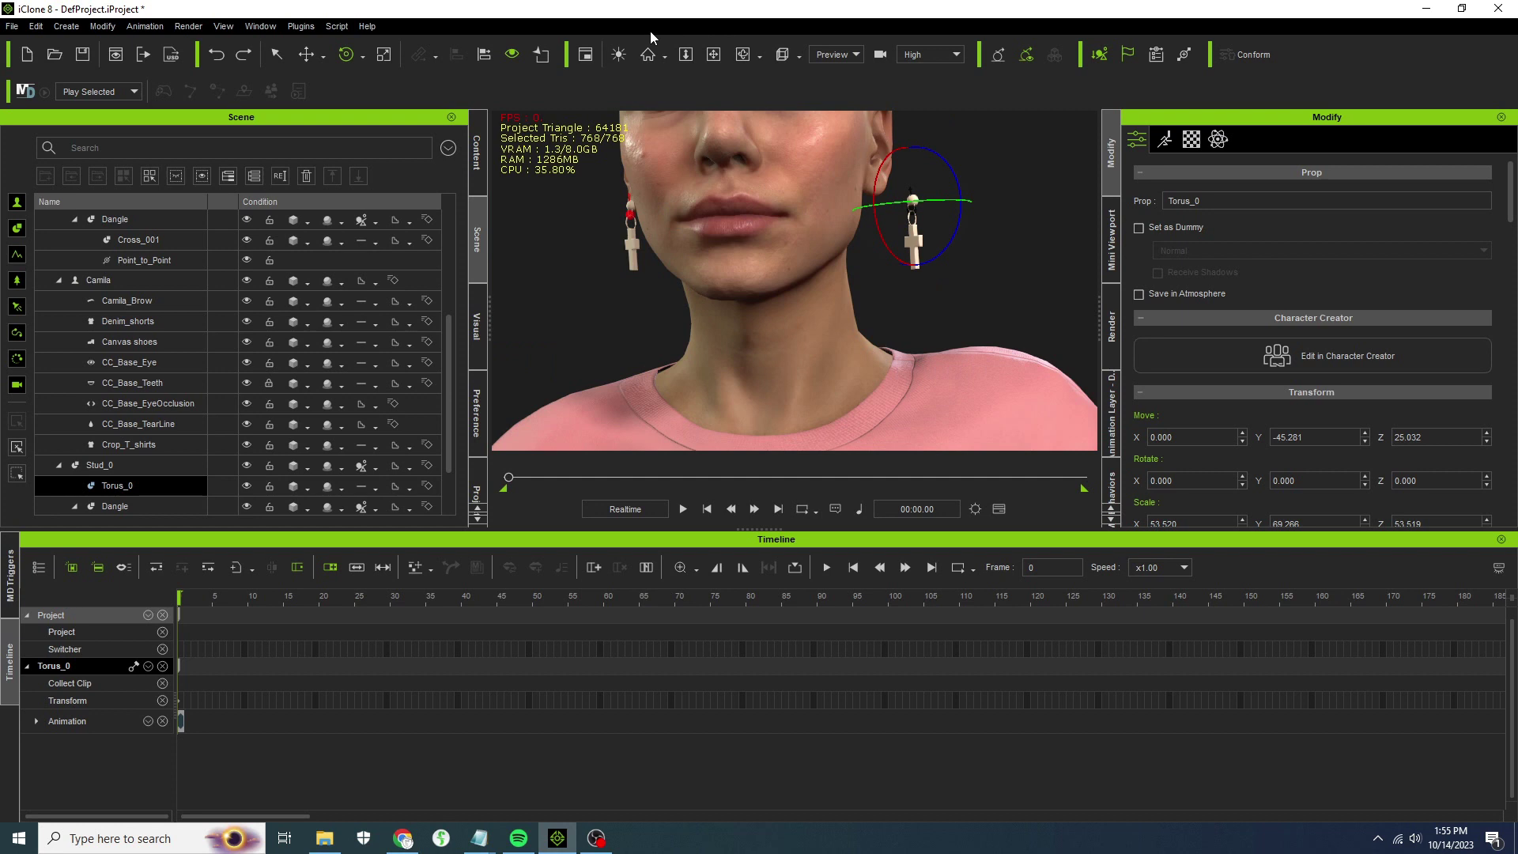
Slide Torus_0 and Stud_0 left toward Camila's other ear and frame the ear.
left_click(684, 55)
scroll(903, 231, "up", 4)
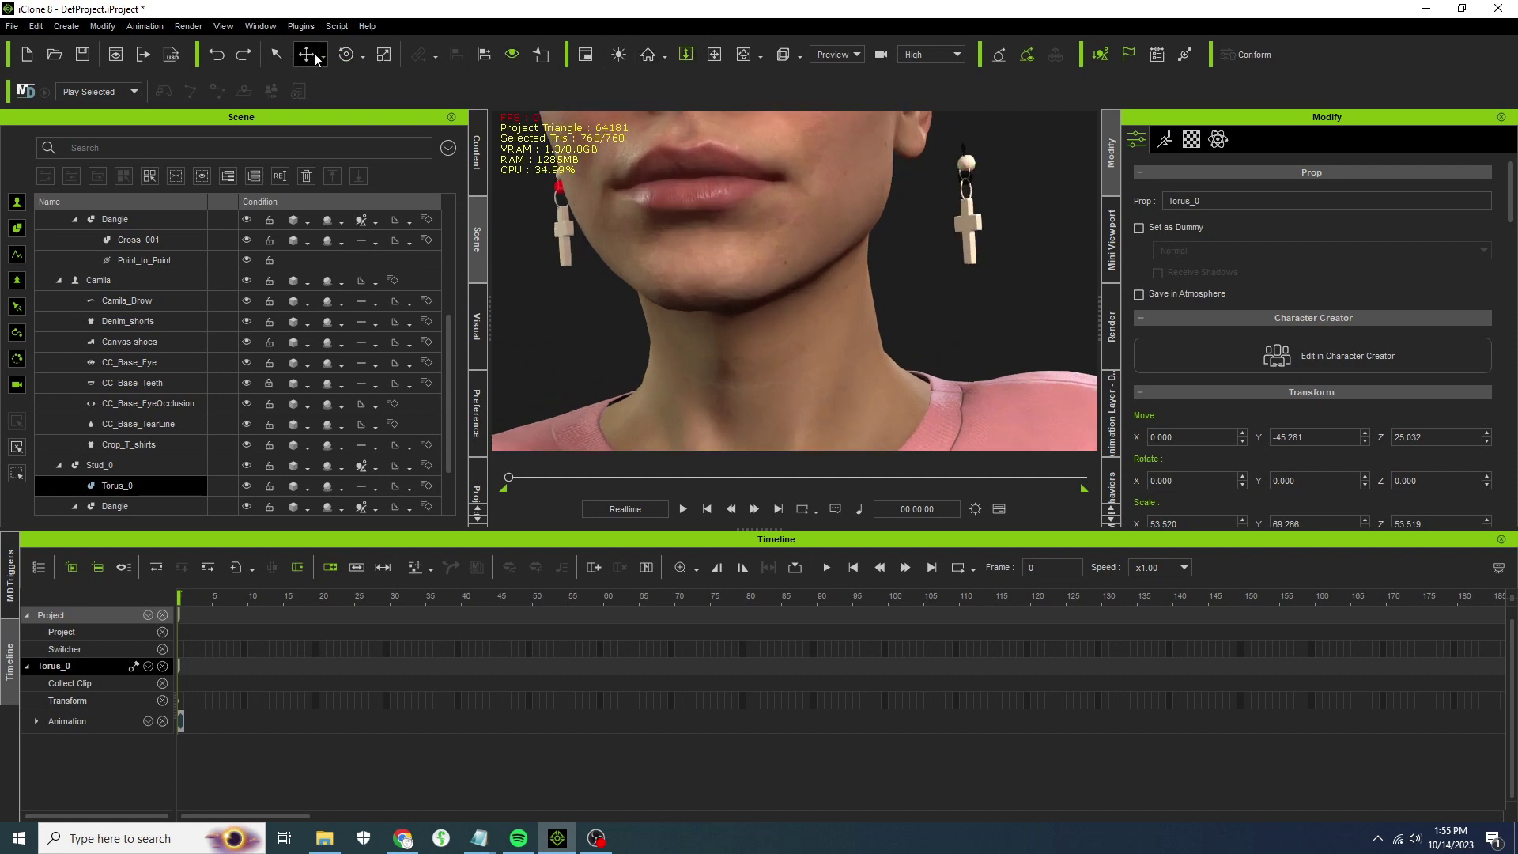
left_click(308, 56)
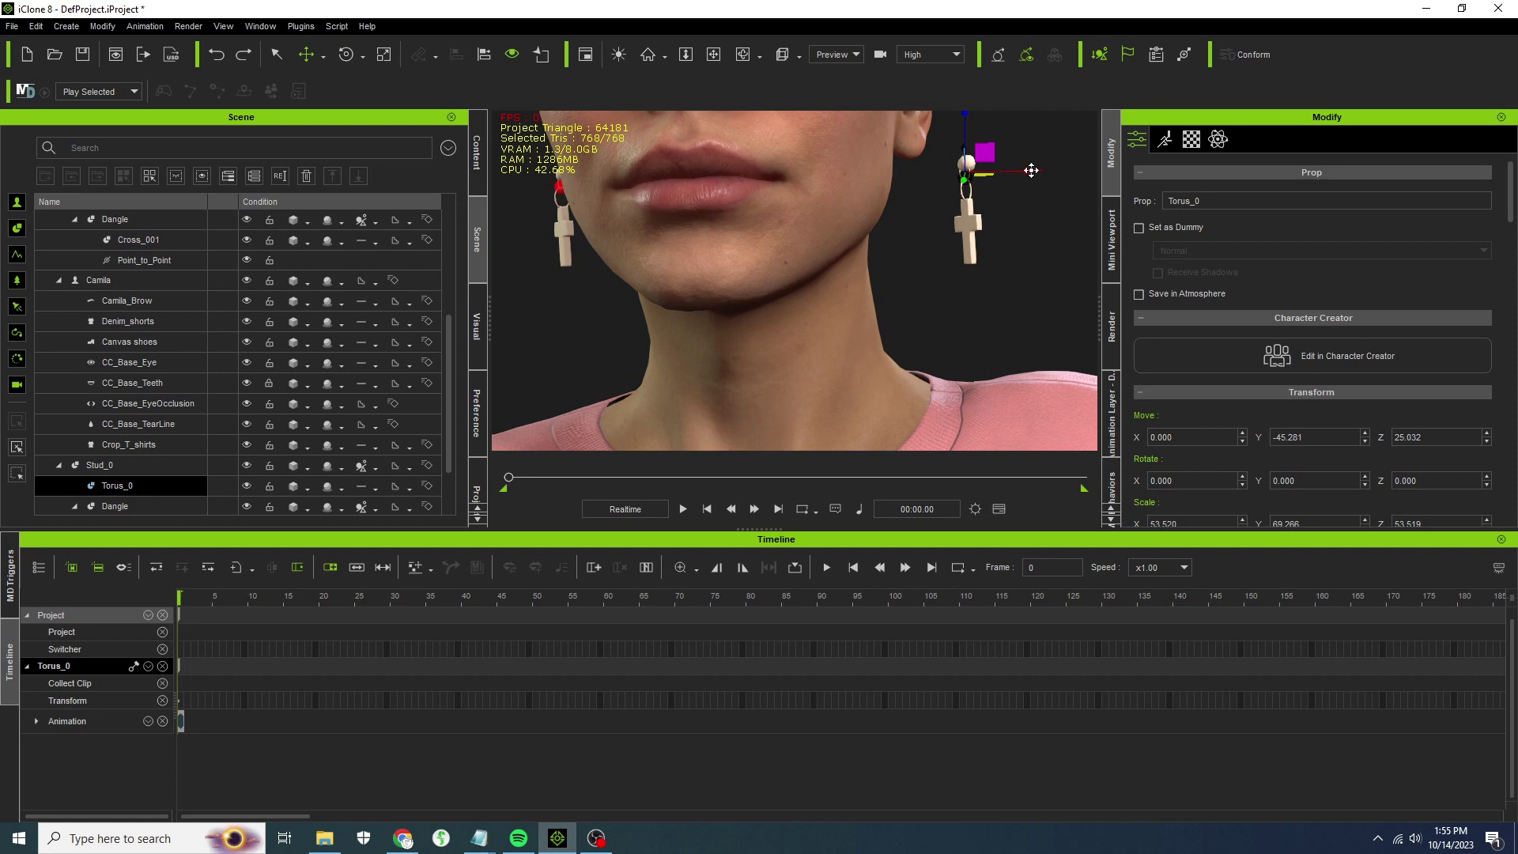
left_click_drag(1031, 170, 984, 170)
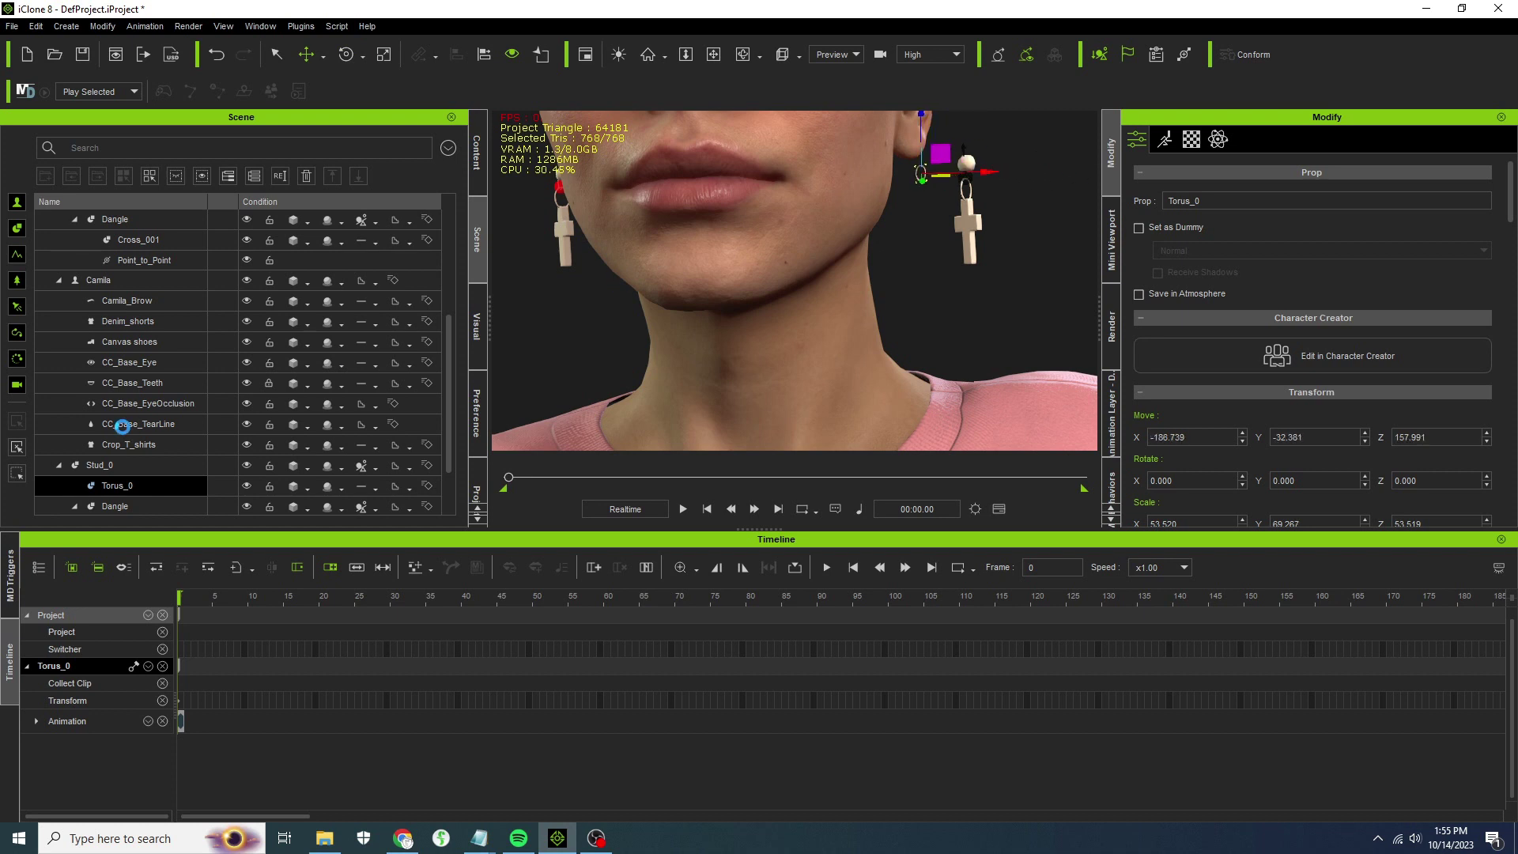
left_click(117, 465)
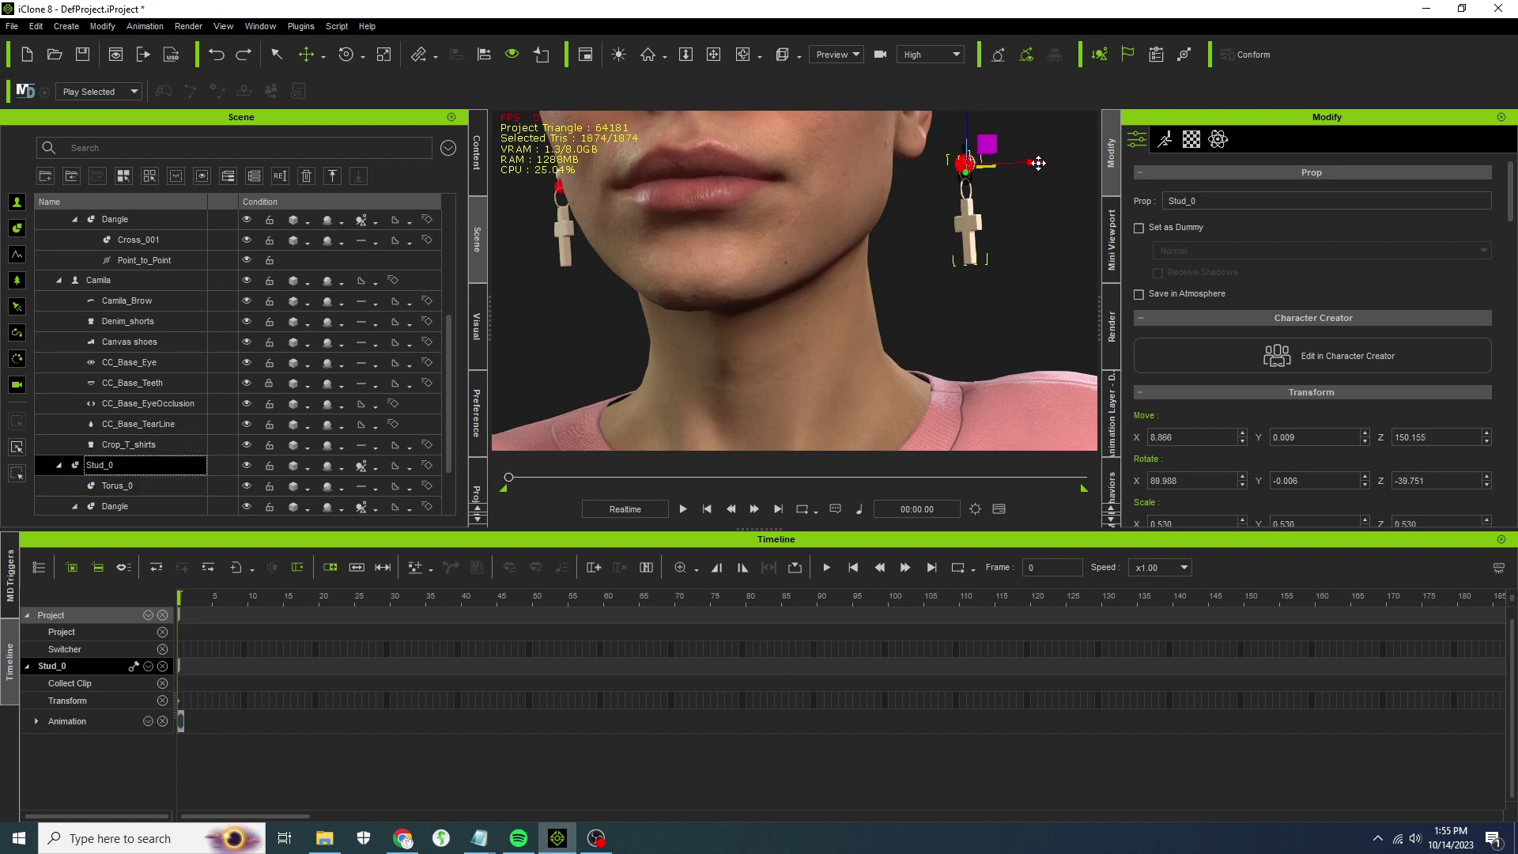
left_click_drag(1038, 162, 920, 98)
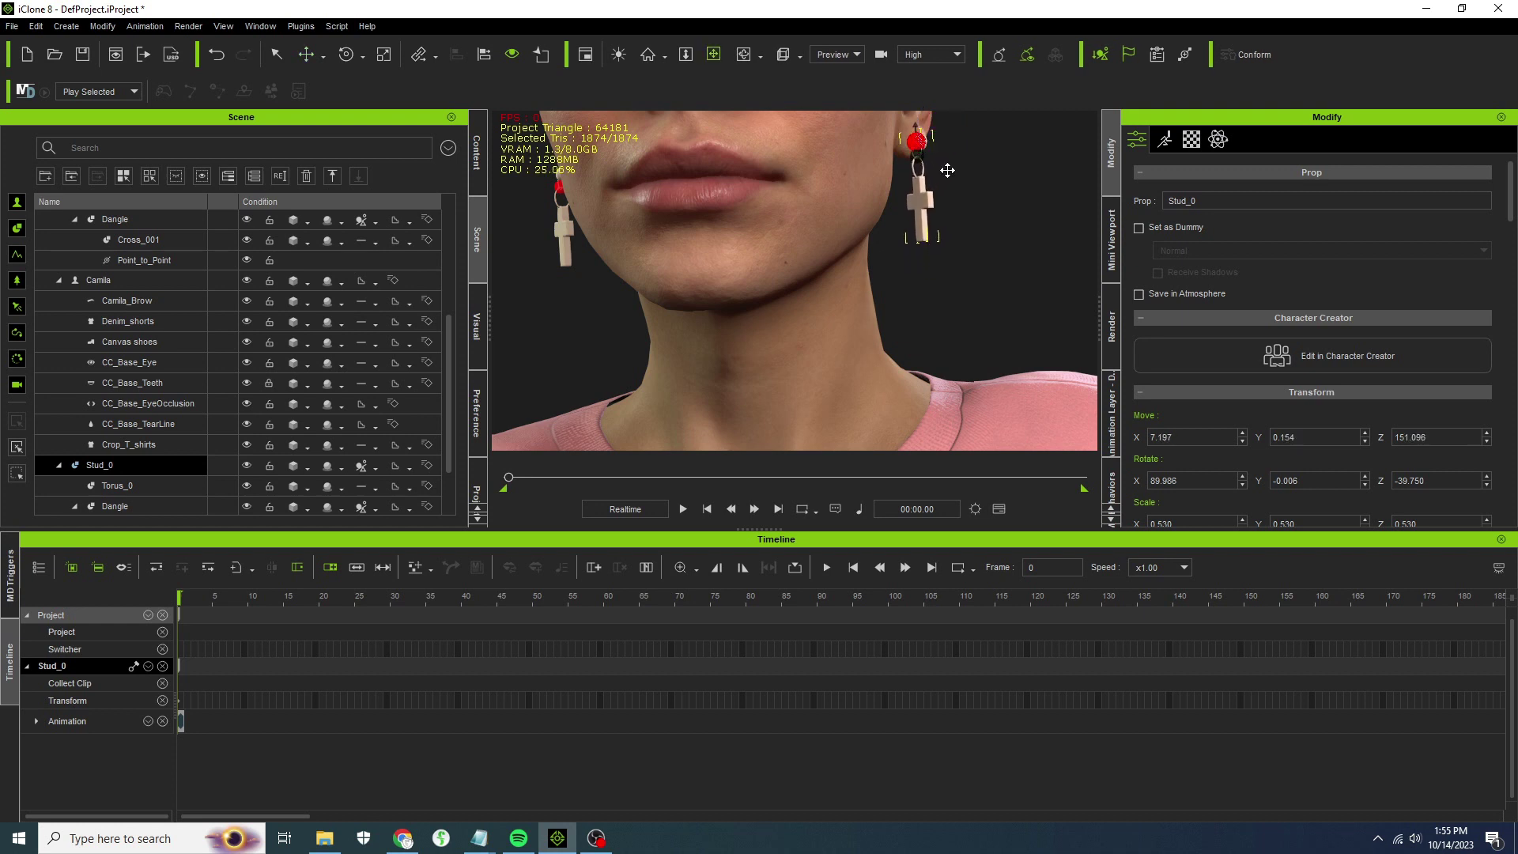
right_click_drag(947, 170, 947, 165)
middle_click_drag(945, 189, 846, 217)
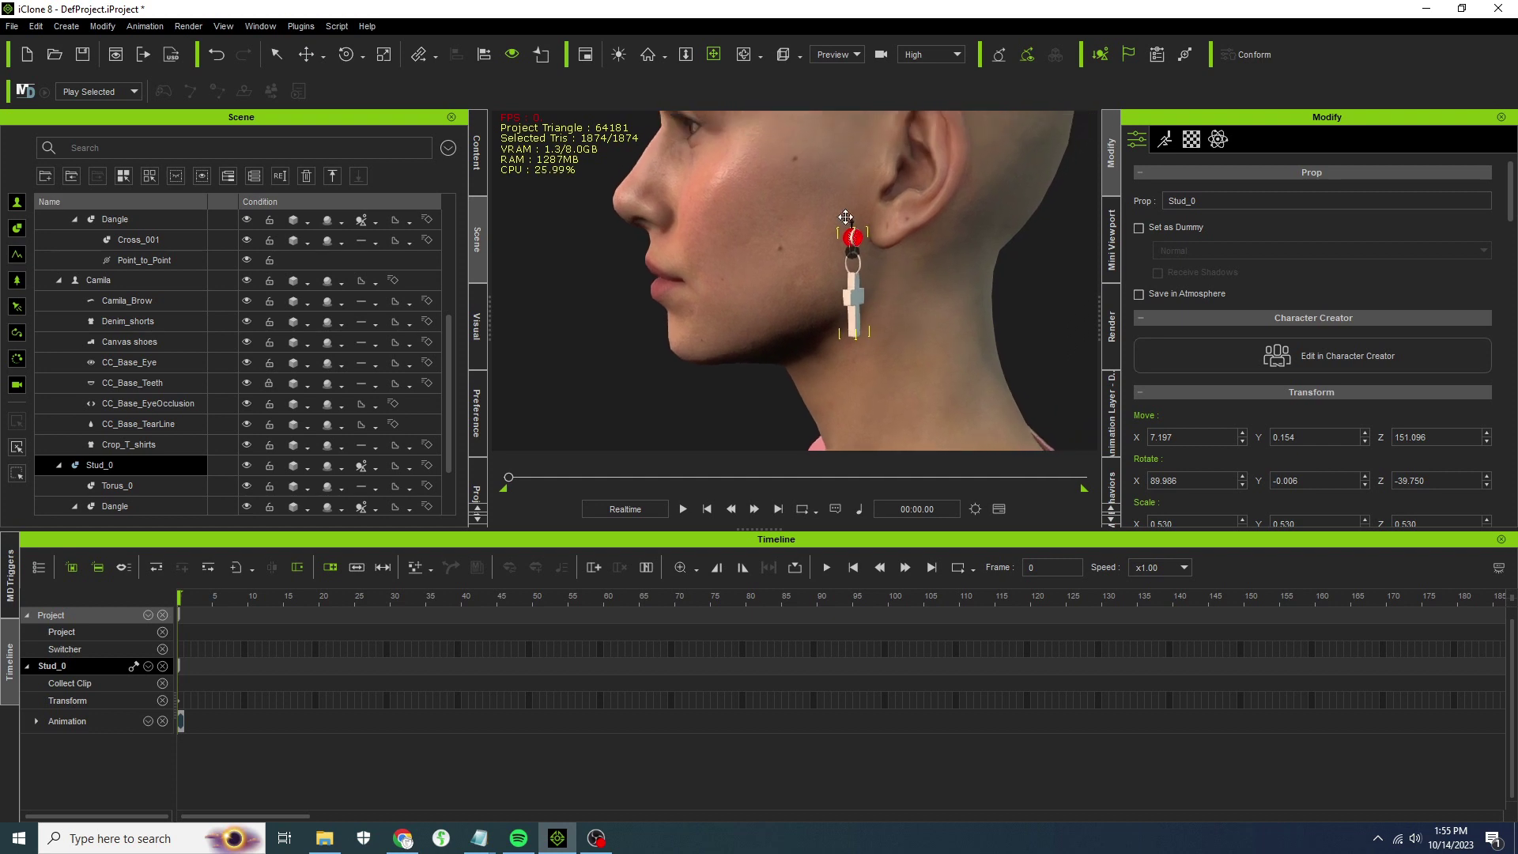
Rotate Stud_0 to about Z 46 so the cross faces sideways, and slide it toward the earlobe.
left_click(346, 54)
left_click_drag(879, 235, 939, 233)
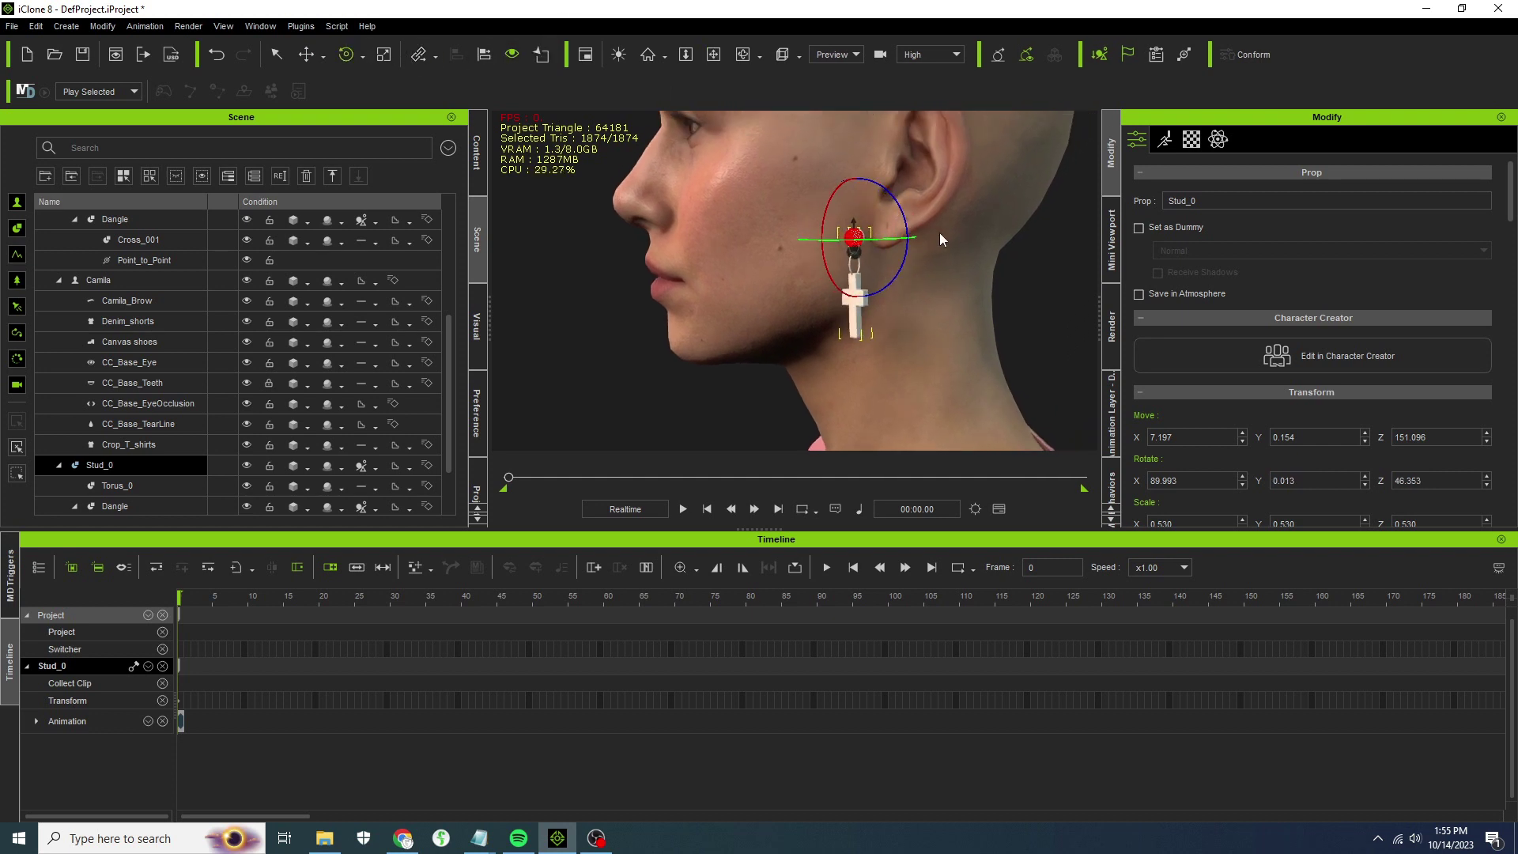
left_click(312, 55)
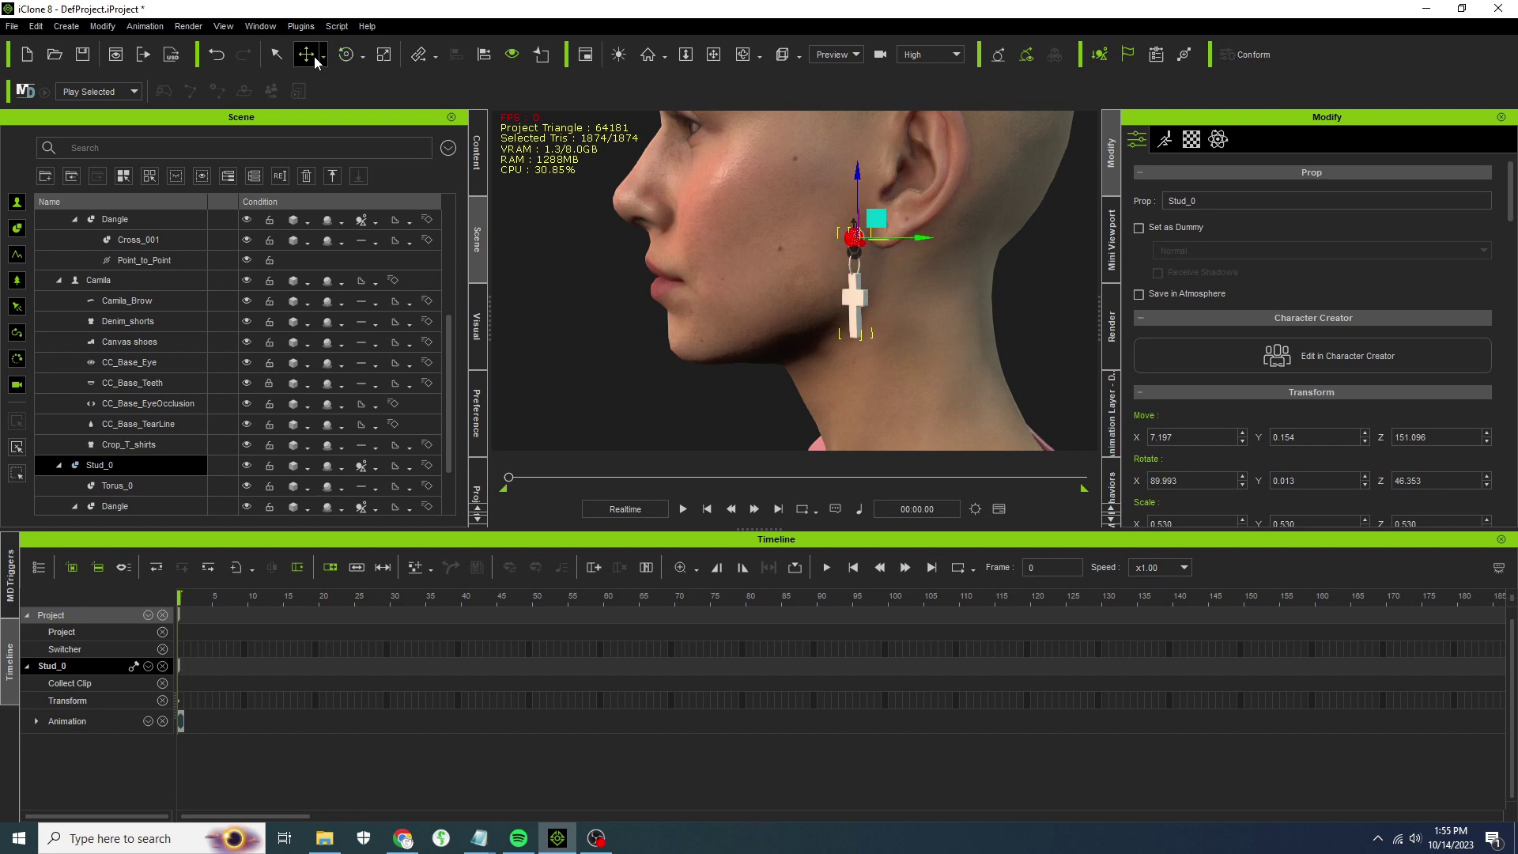
left_click_drag(923, 238, 957, 239)
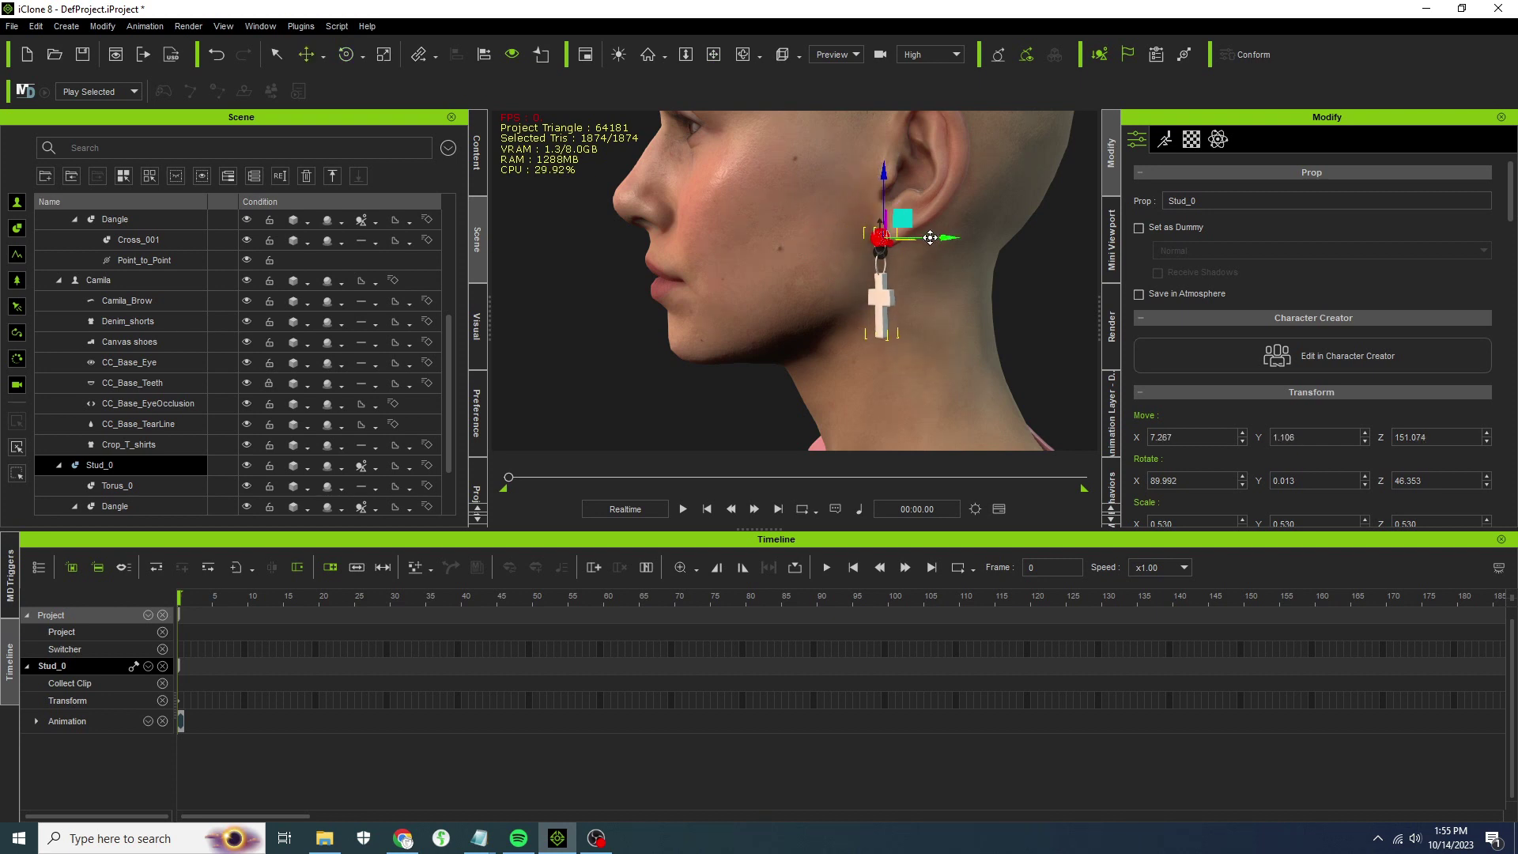
right_click_drag(956, 239, 856, 289)
scroll(856, 289, "up", 5)
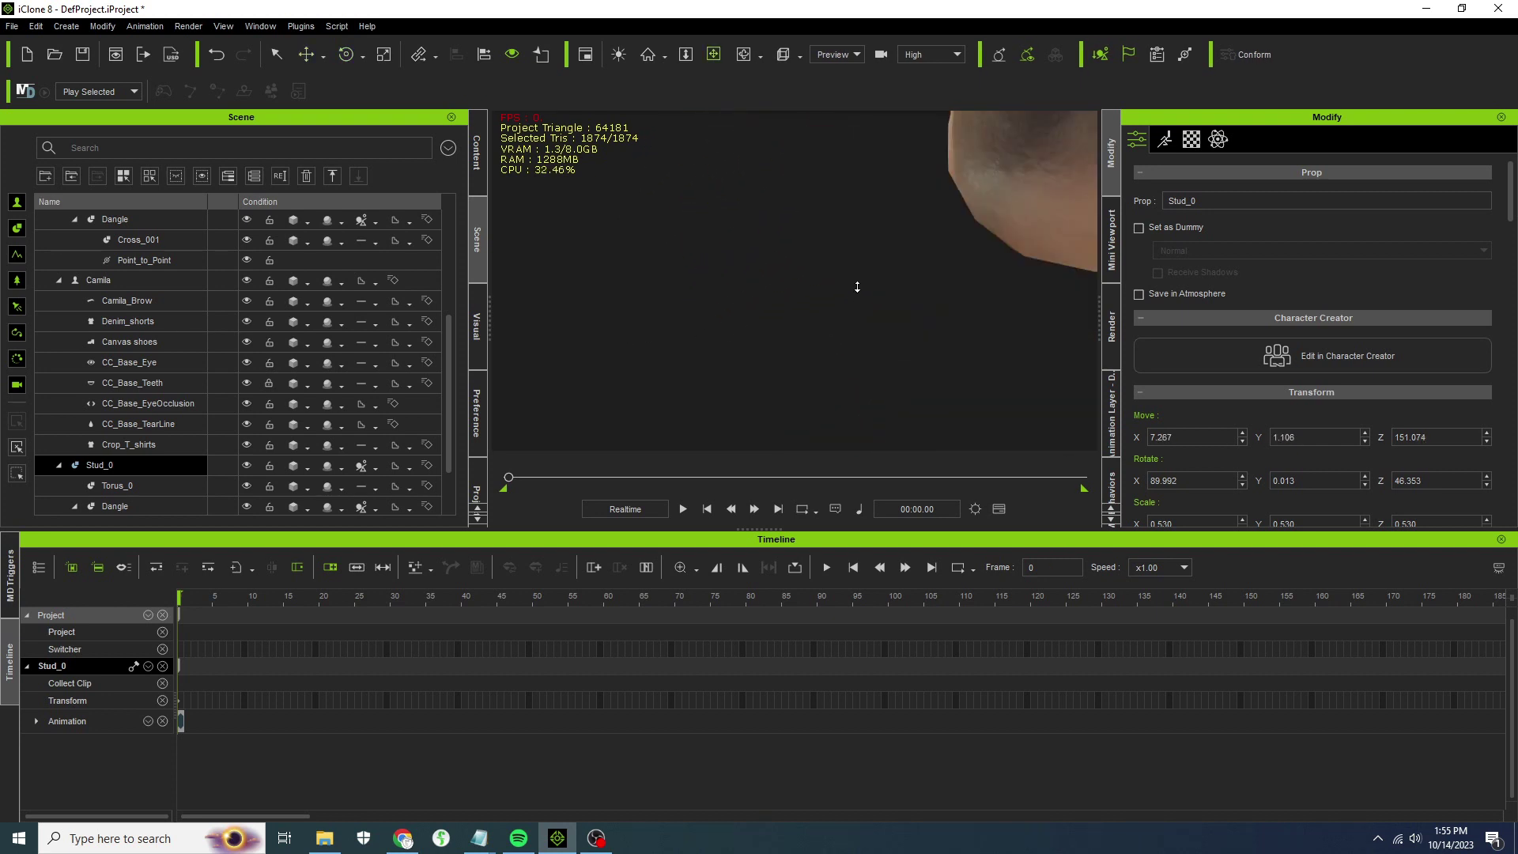
scroll(857, 287, "down", 5)
scroll(866, 269, "up", 1)
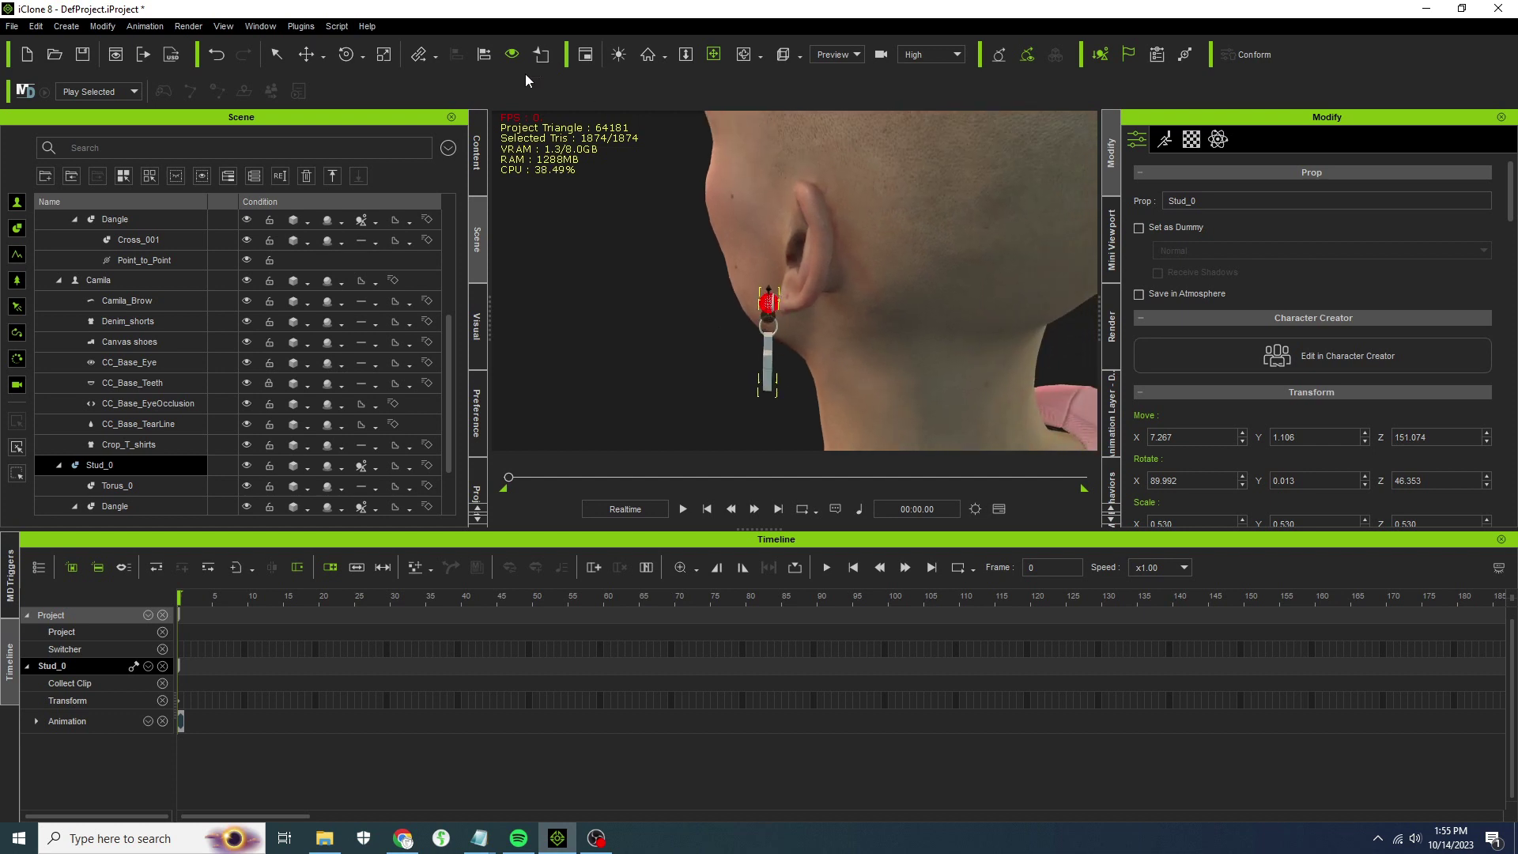
Fine-tune Stud_0 onto the earlobe at X 6.957, Y 1.157, Z 151.076.
left_click(305, 54)
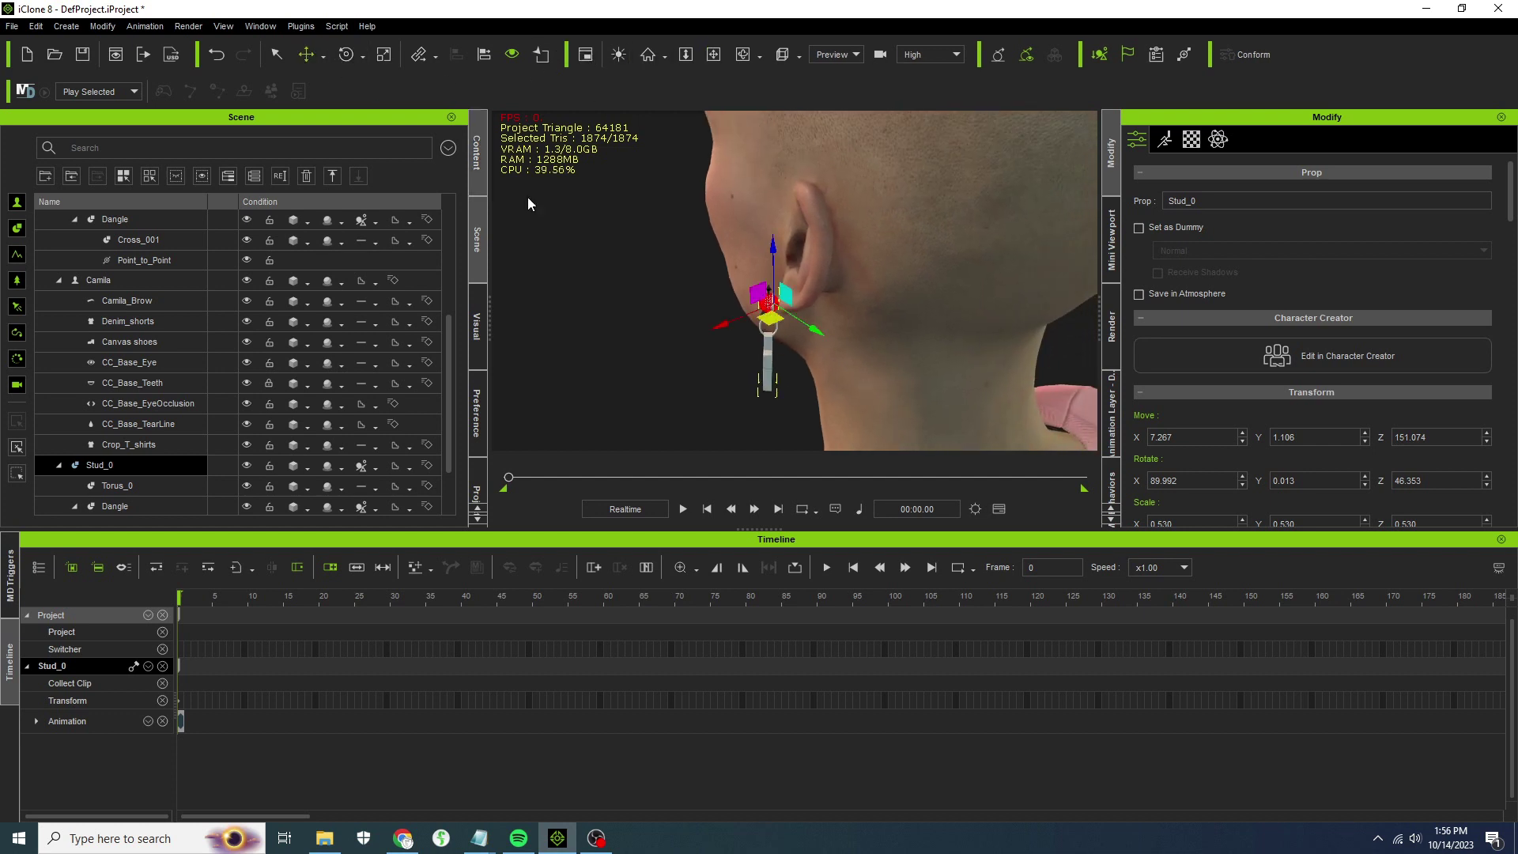
left_click_drag(716, 325, 826, 329)
left_click_drag(787, 249, 786, 247)
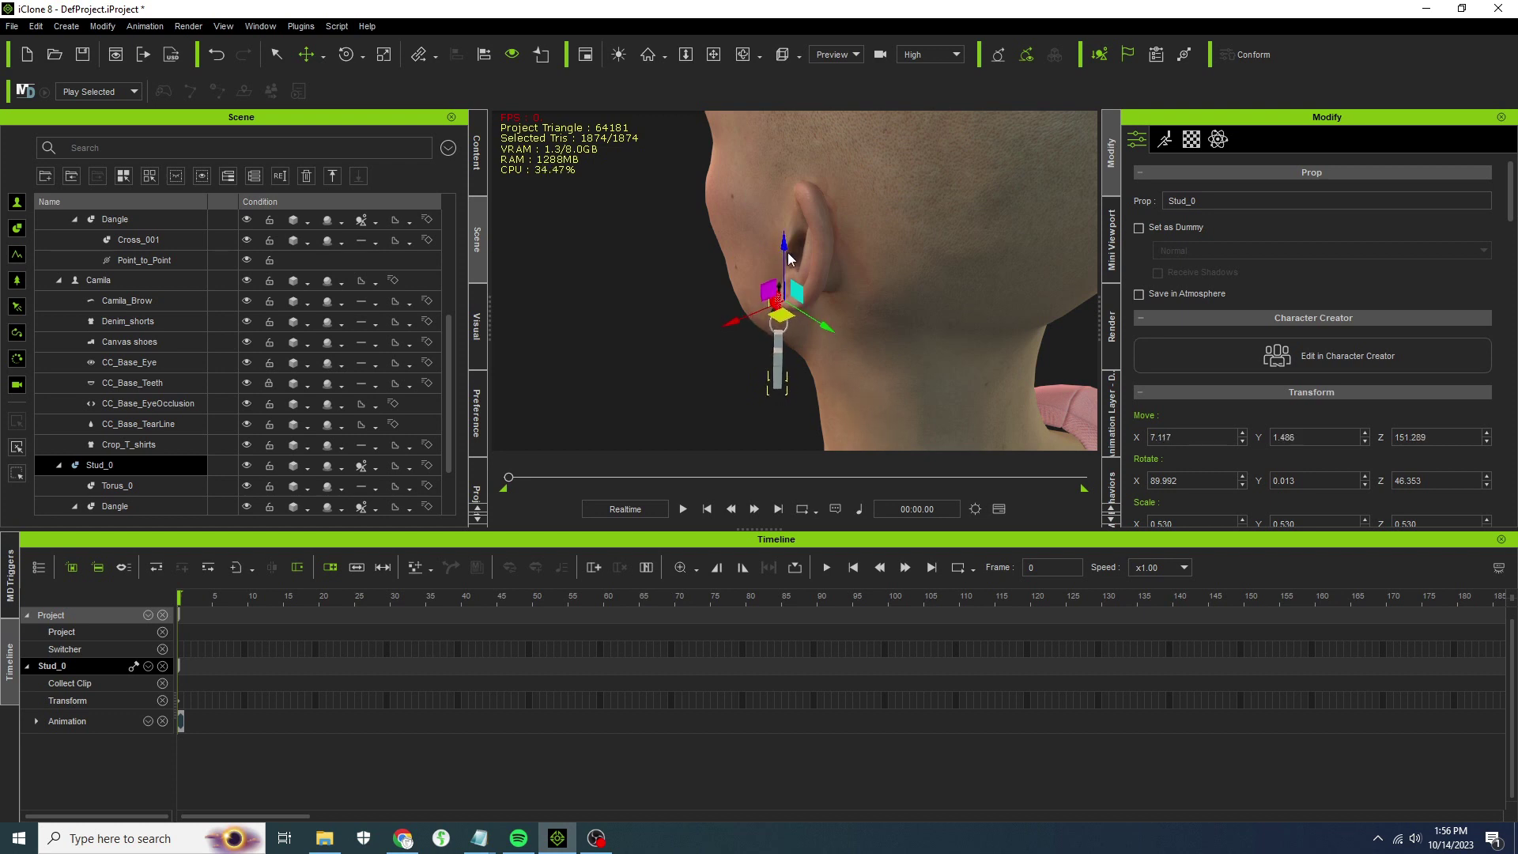
right_click_drag(624, 305, 1053, 179)
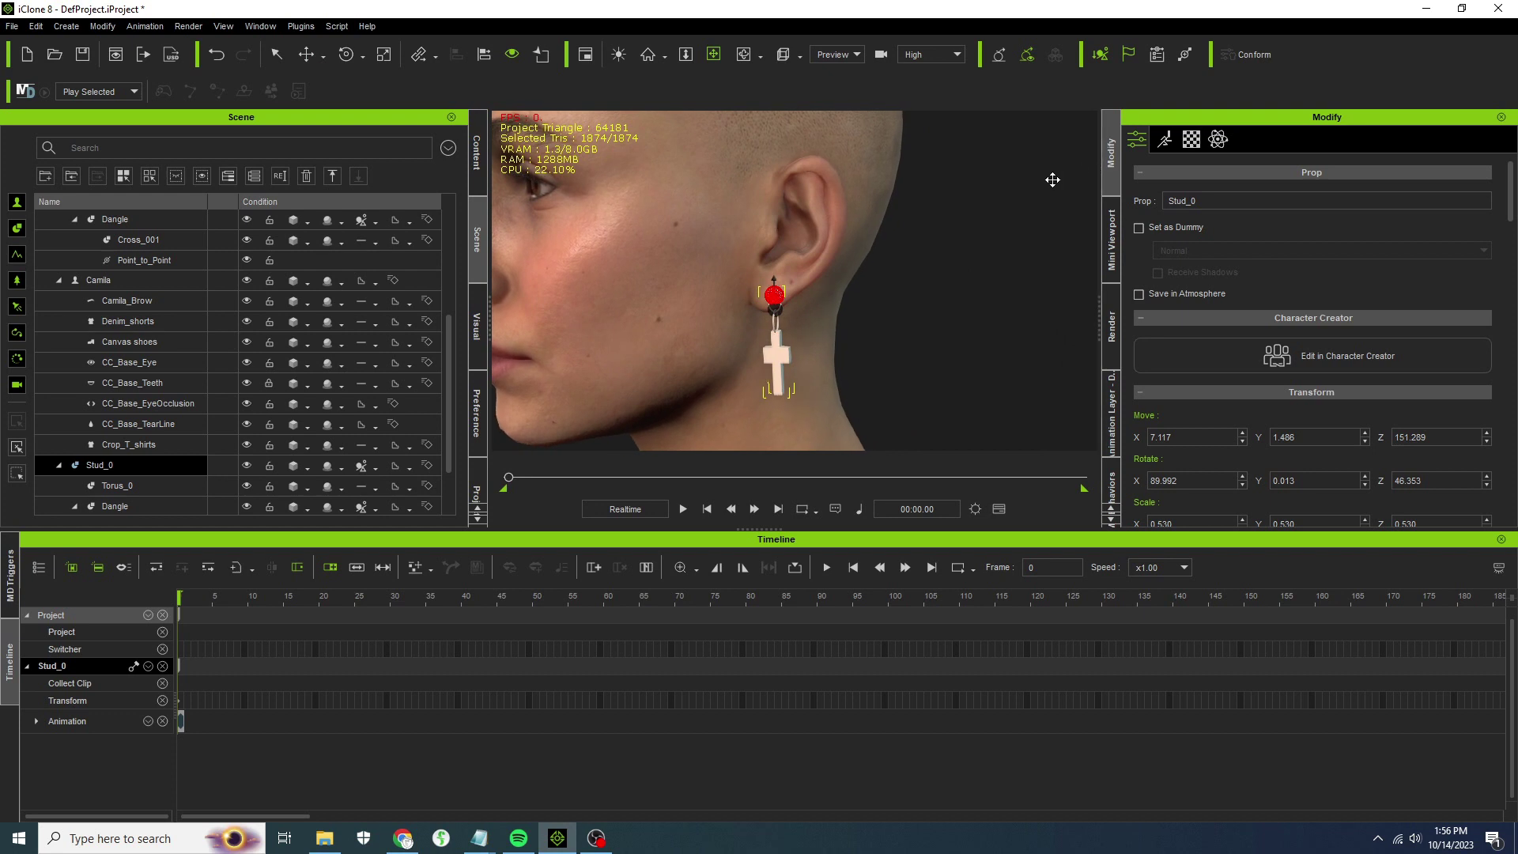
left_click(308, 53)
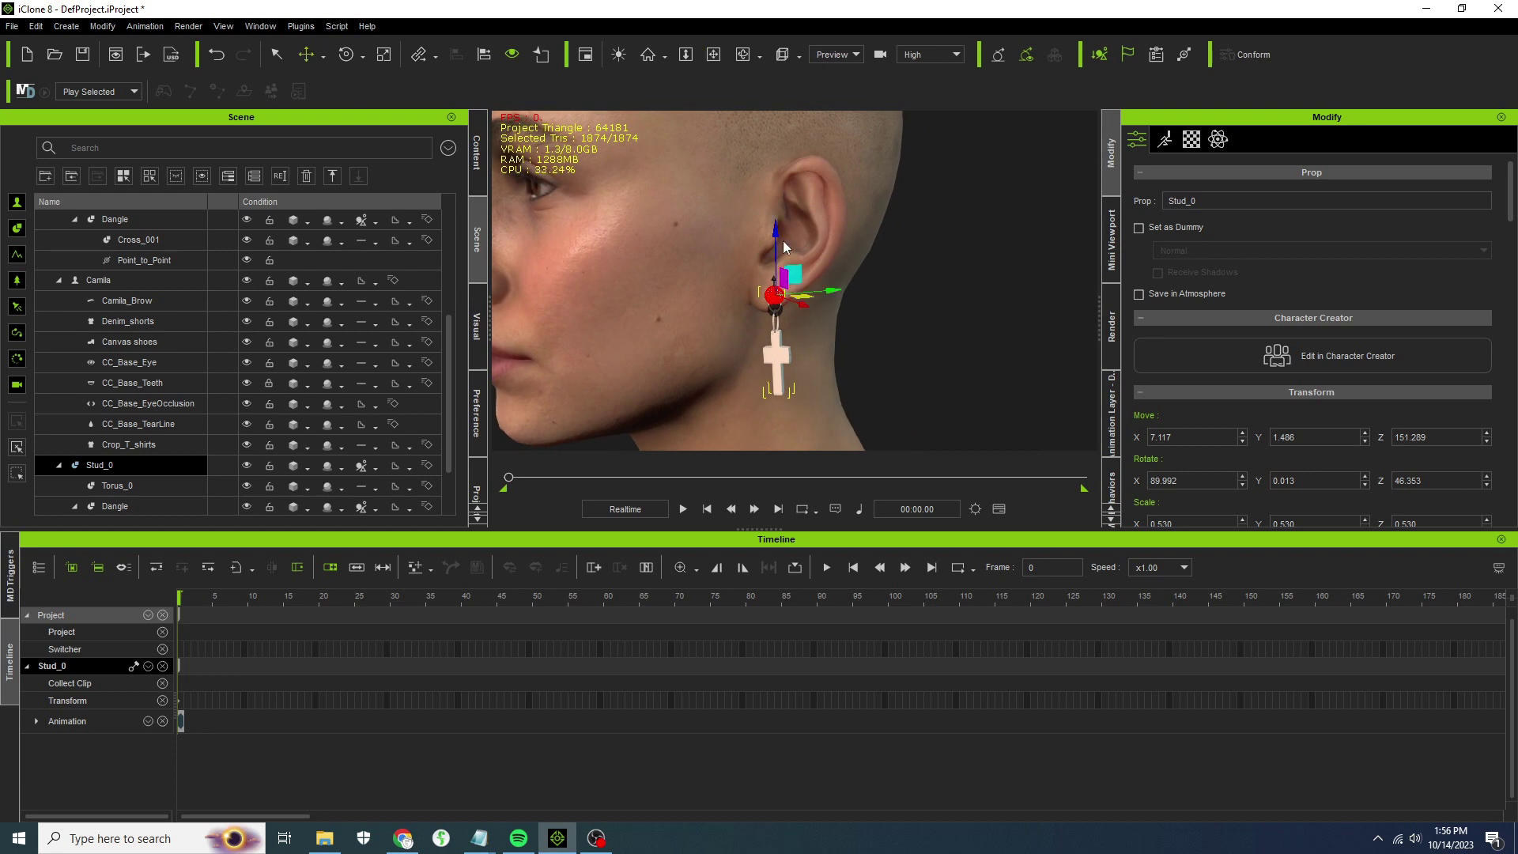
left_click_drag(793, 276, 816, 308)
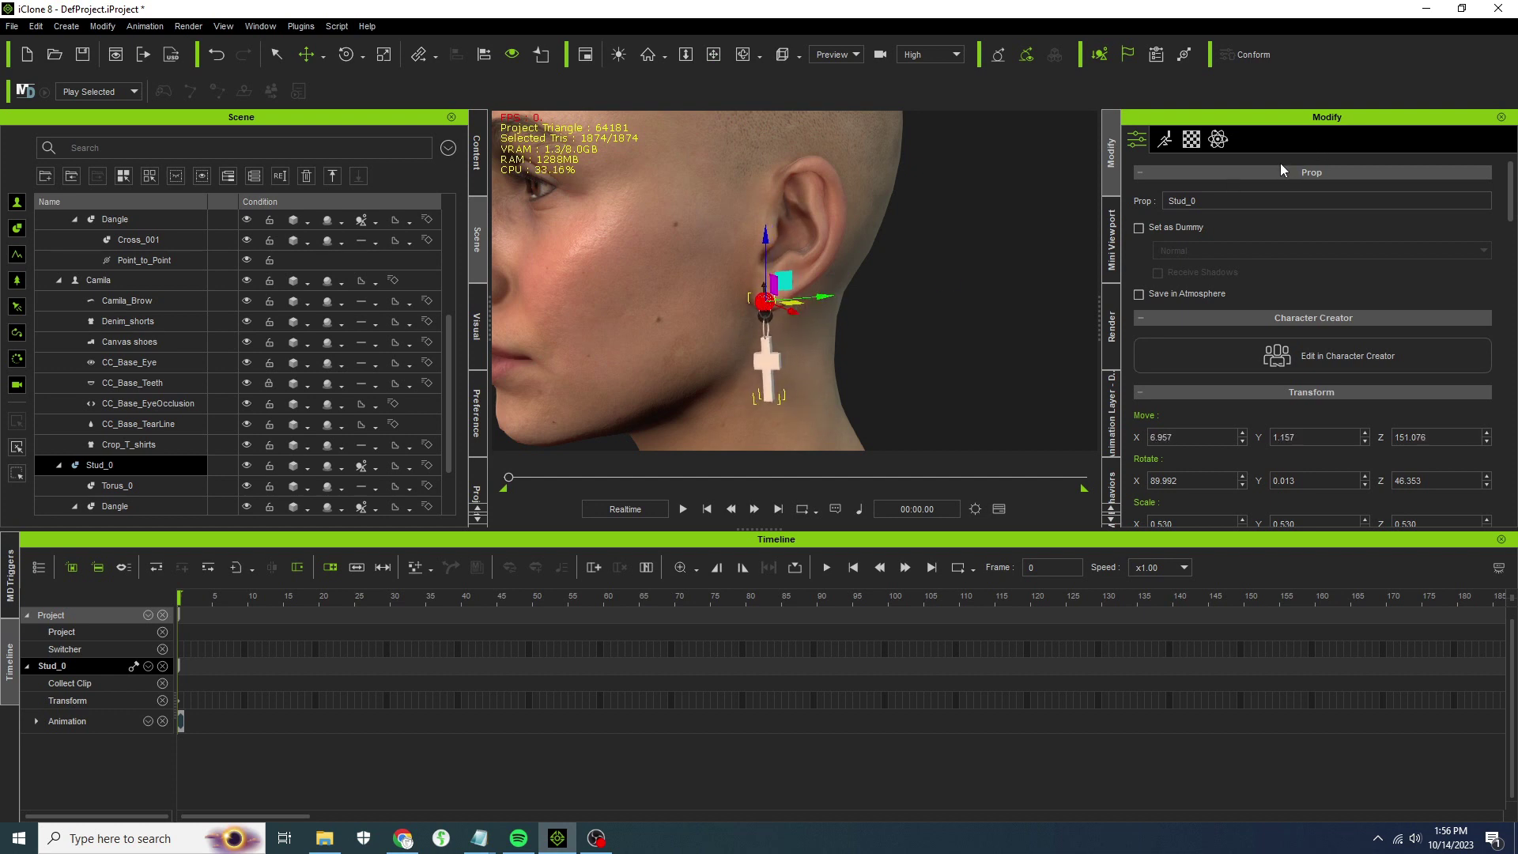
scroll(722, 308, "up", 3)
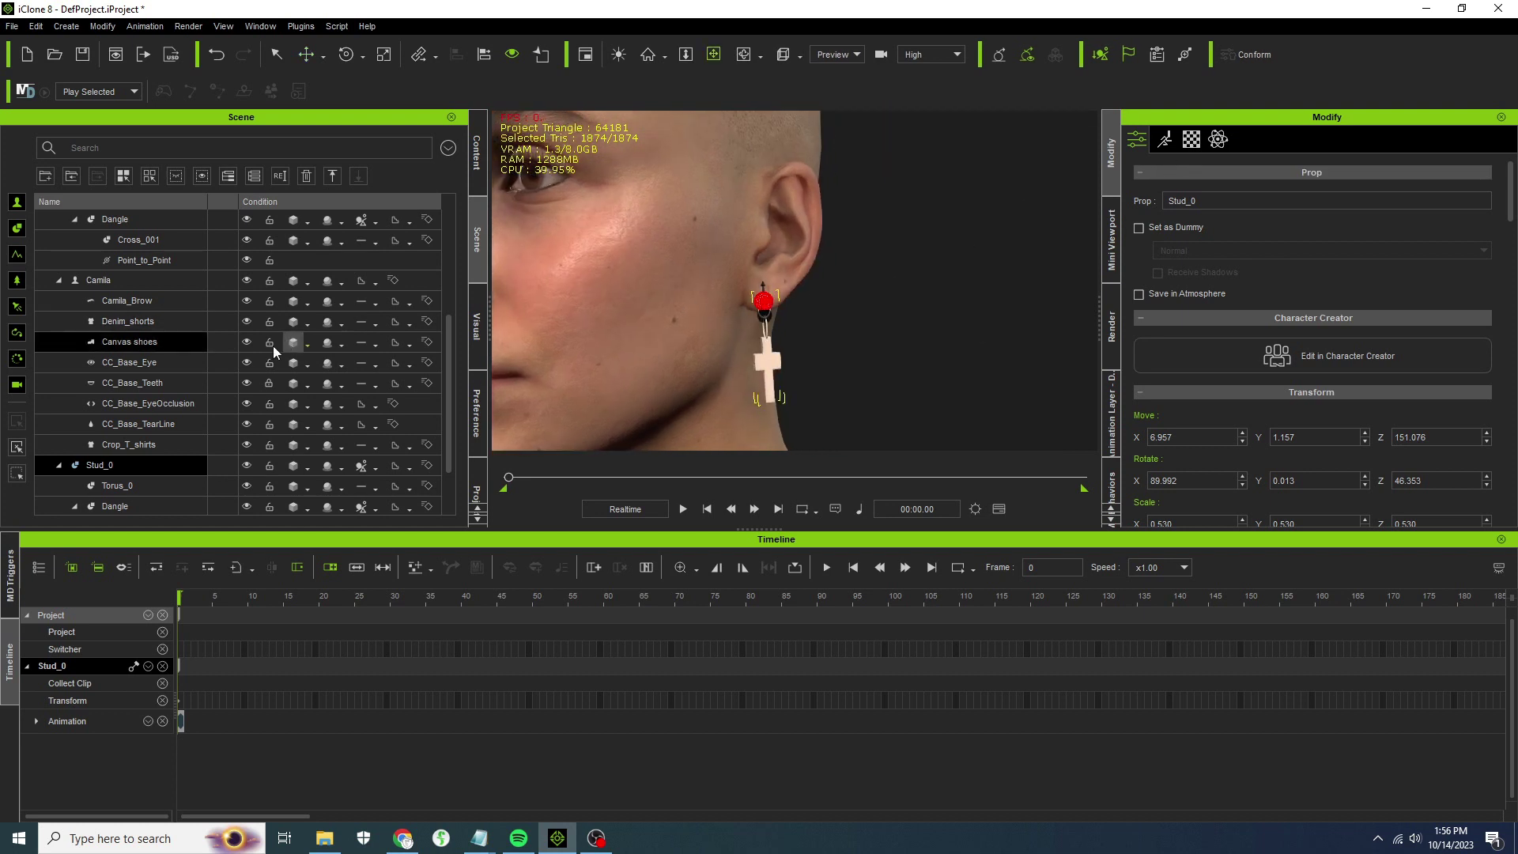
Select Camila, play the idle animation to watch both crosses sway, then rewind to frame 0.
left_click(114, 283)
scroll(933, 278, "down", 5)
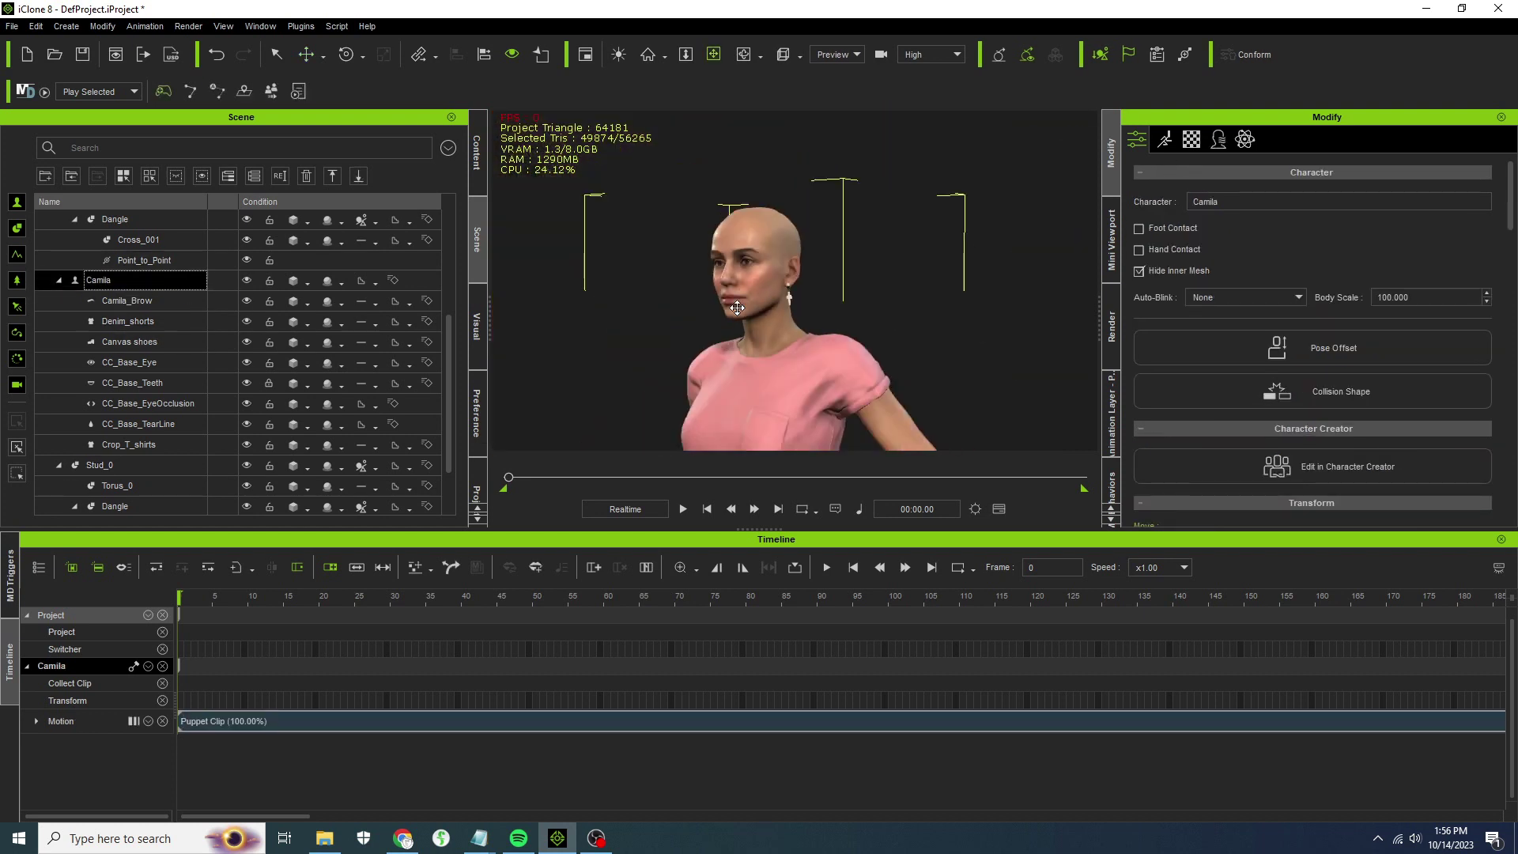
scroll(759, 290, "up", 2)
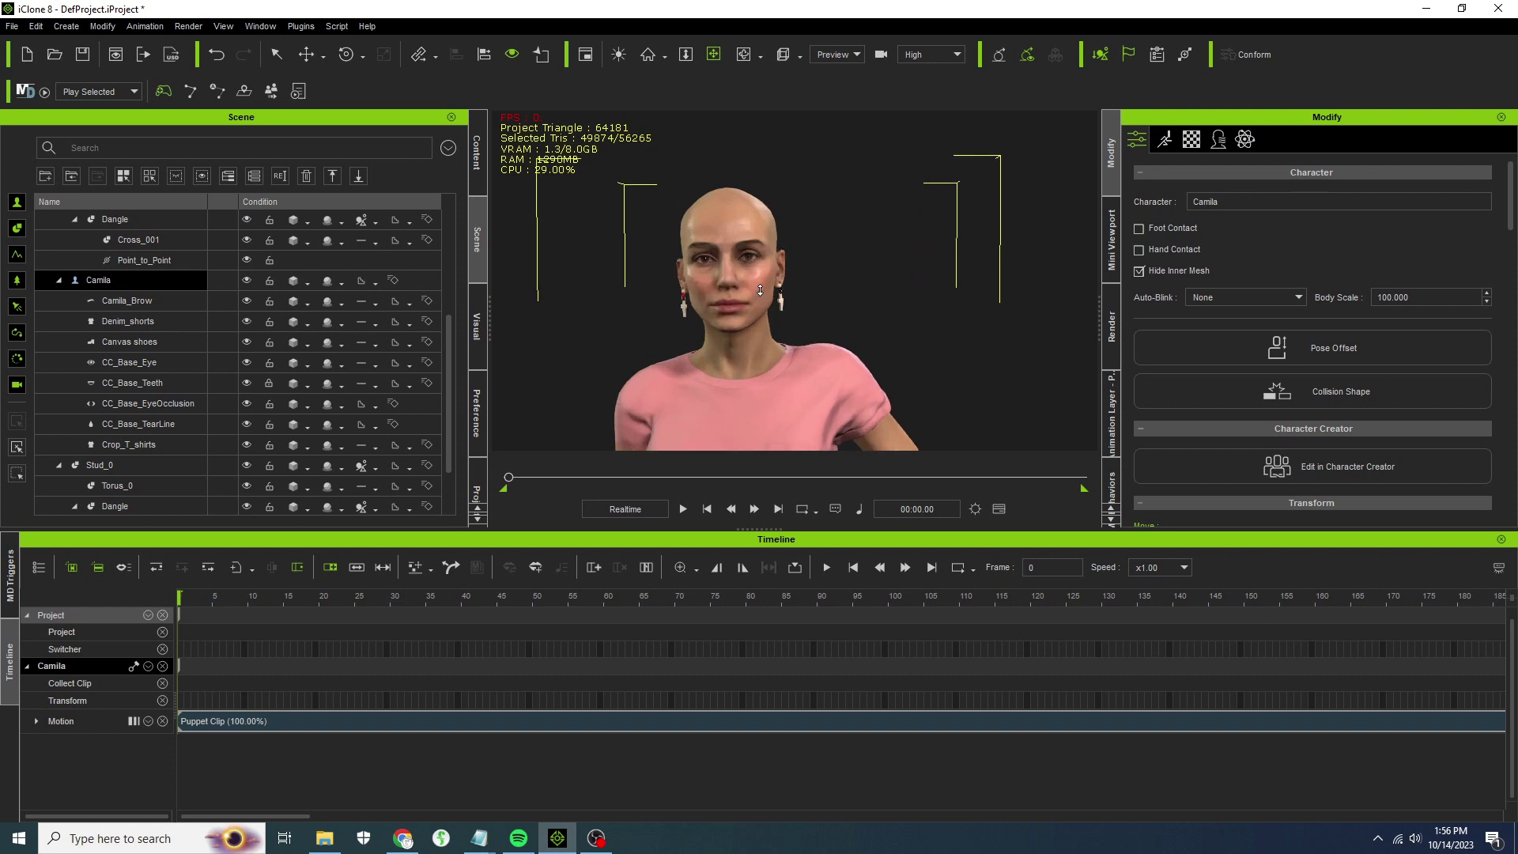
middle_click_drag(714, 313, 783, 321)
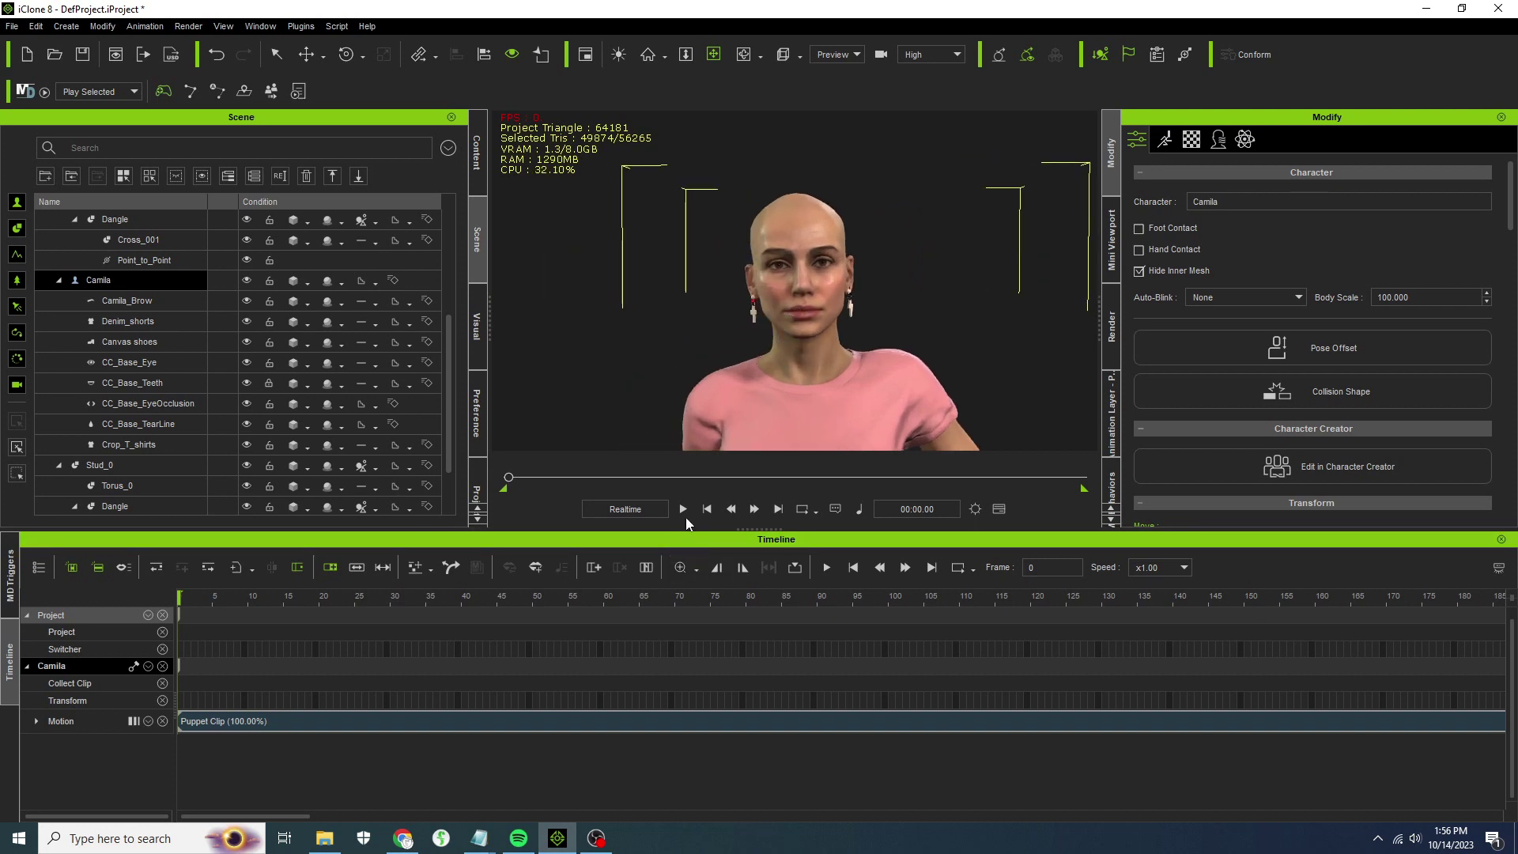
left_click(683, 509)
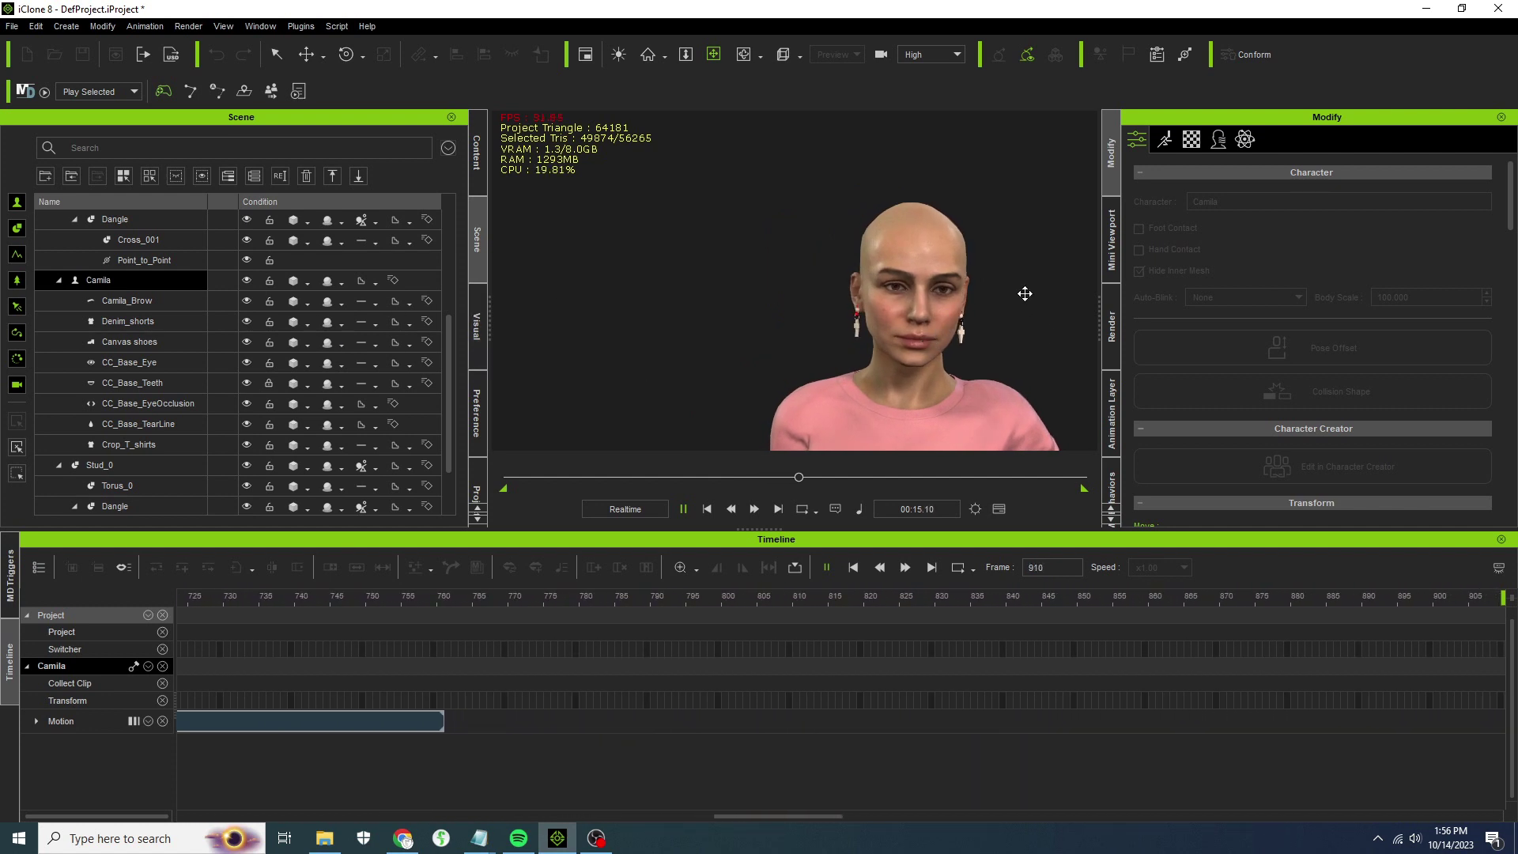
left_click(712, 507)
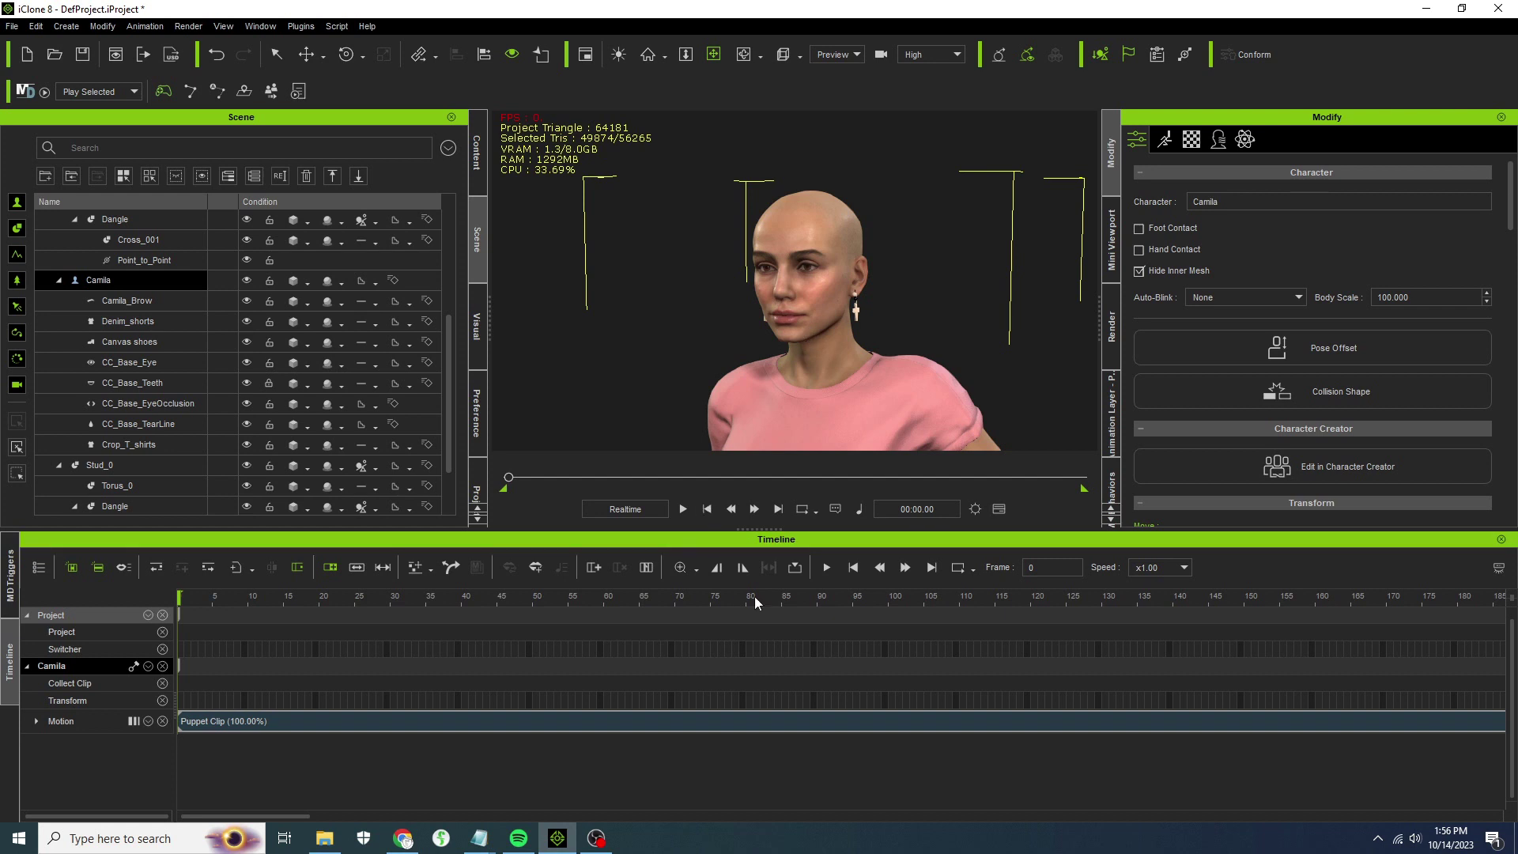
right_click_drag(798, 371, 723, 373)
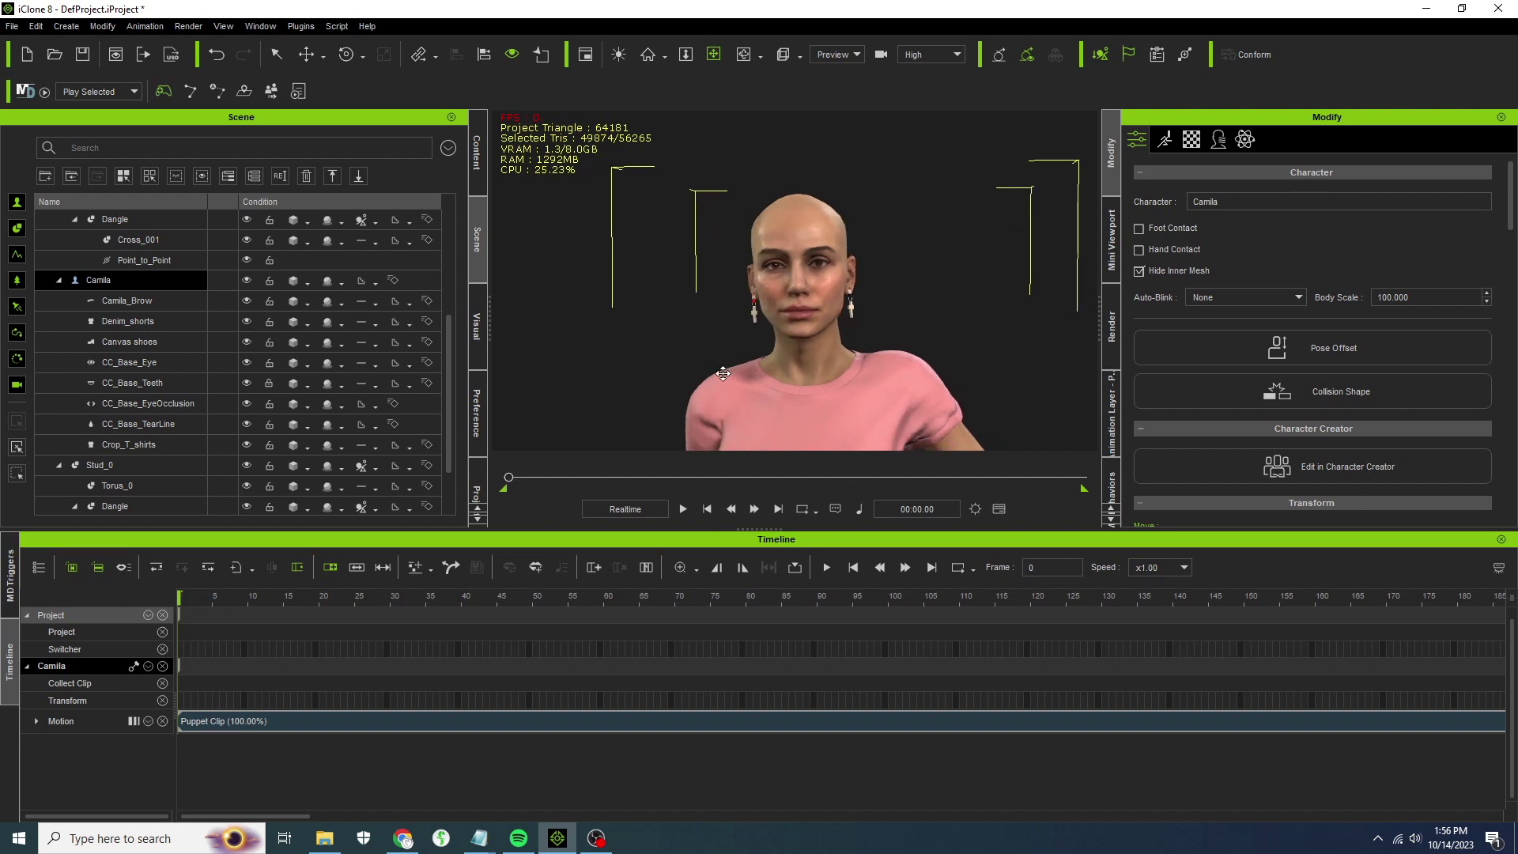
scroll(720, 379, "up", 5)
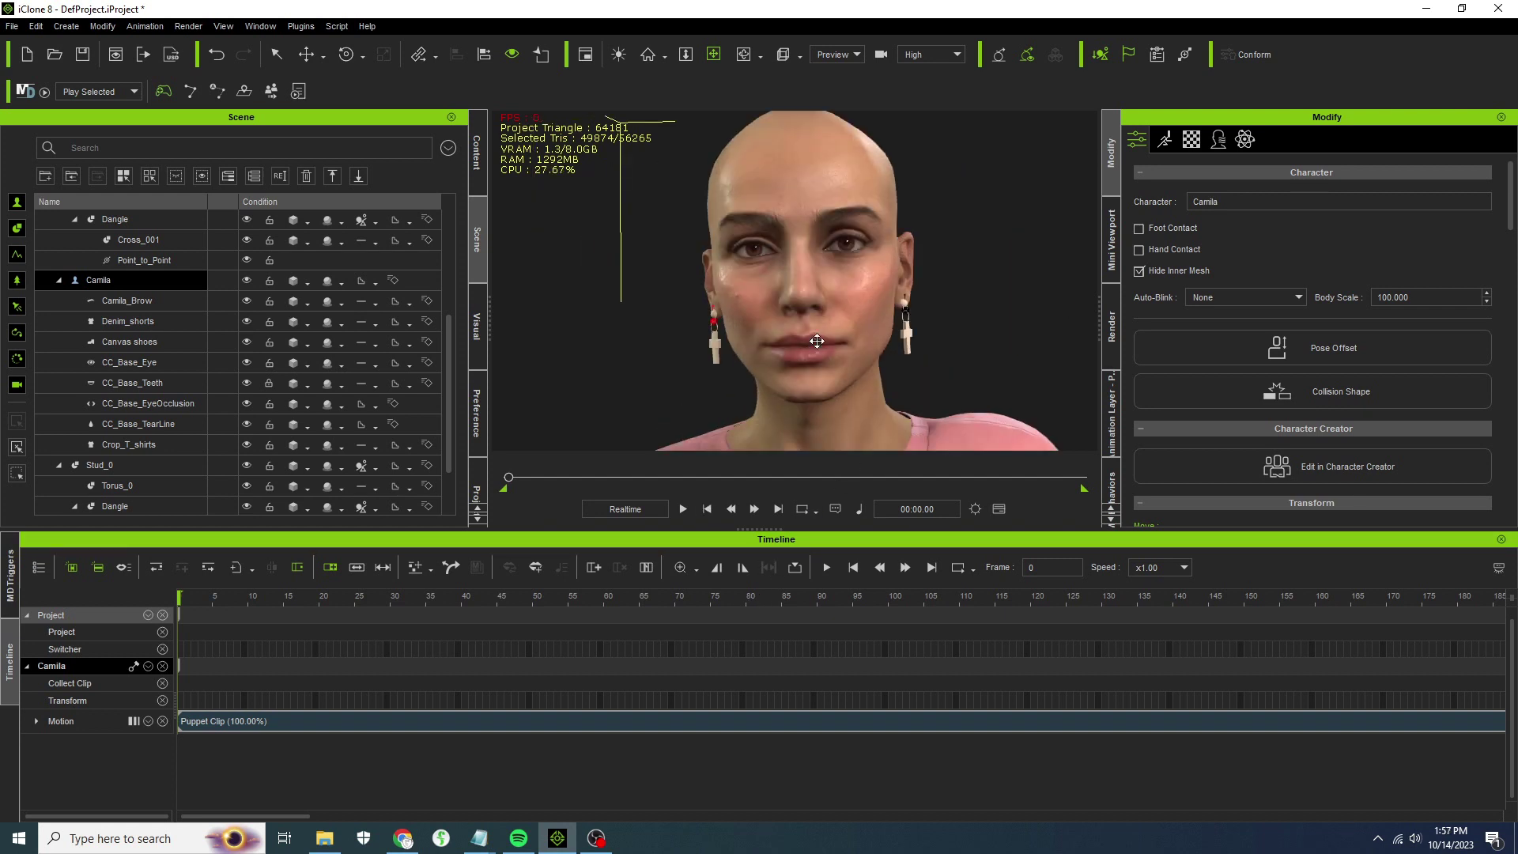
right_click_drag(817, 341, 933, 270)
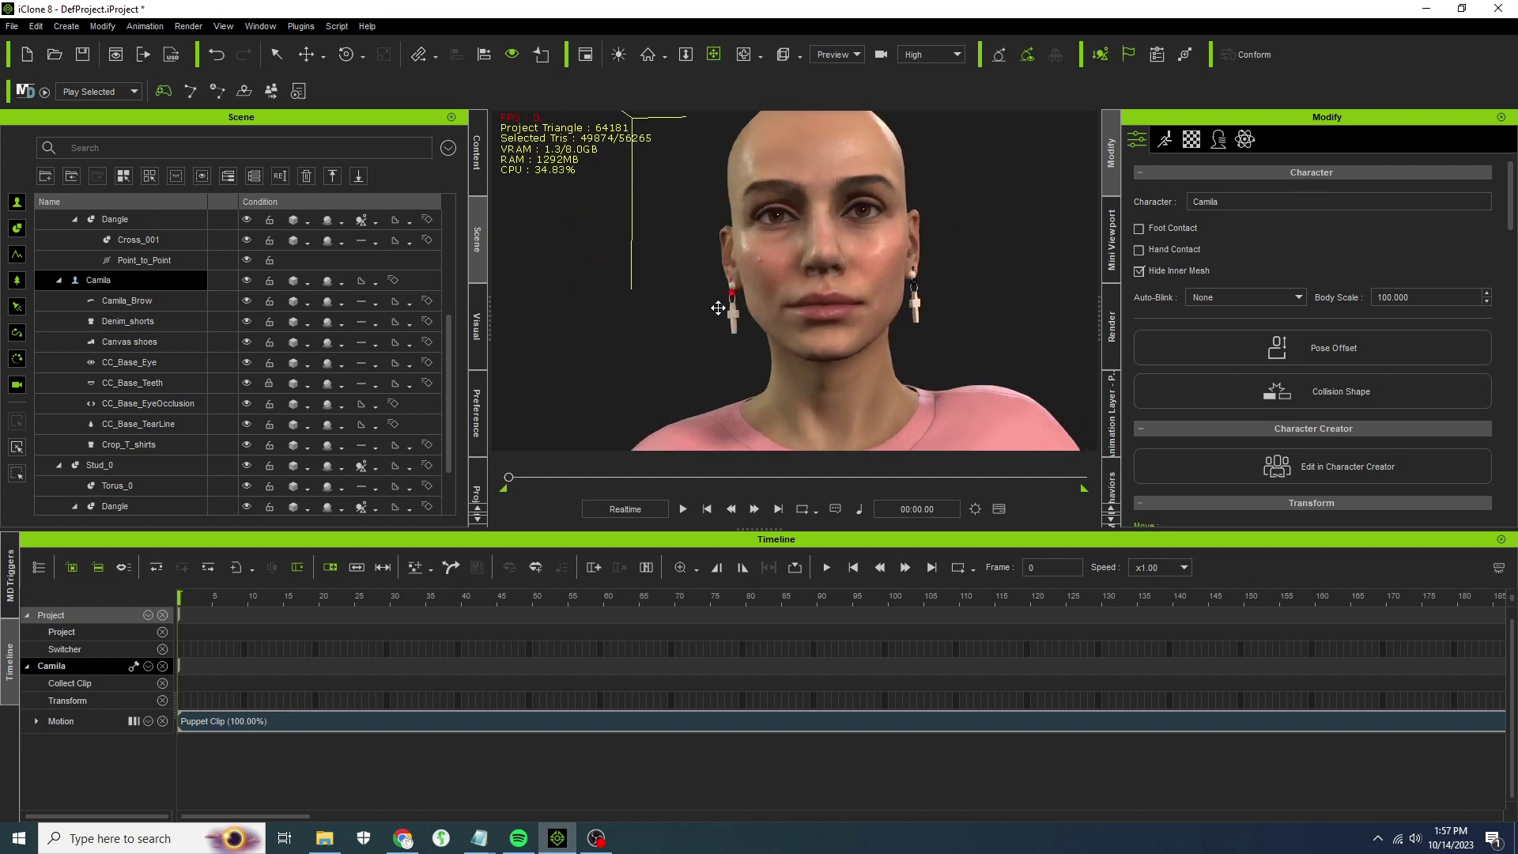
mouse_move(761, 288)
right_mouse_down()
mouse_move(865, 284)
mouse_move(772, 290)
right_mouse_up()
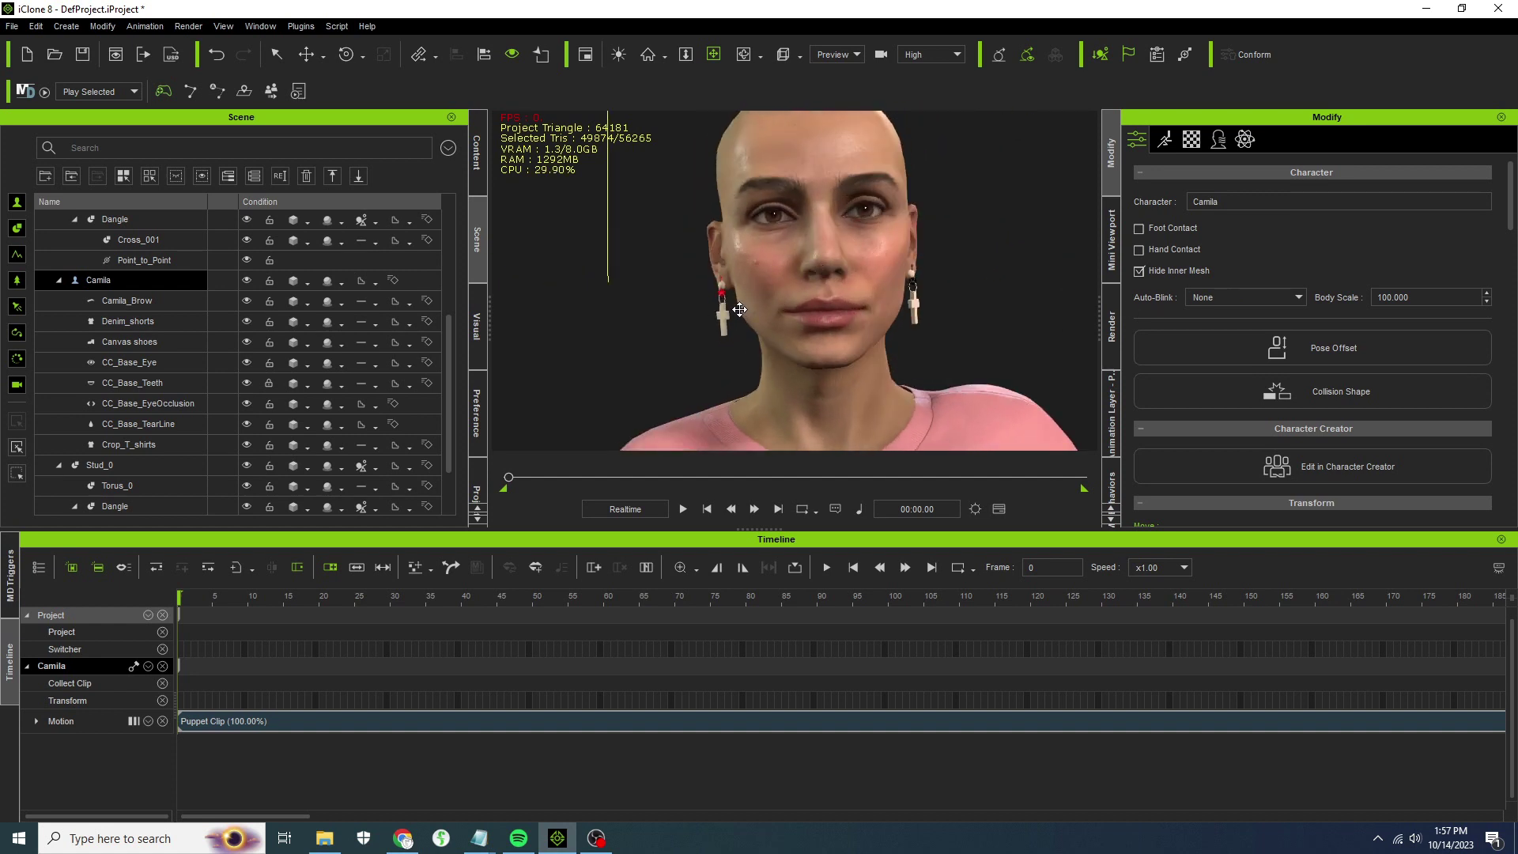
scroll(739, 310, "up", 3)
right_click_drag(722, 309, 791, 314)
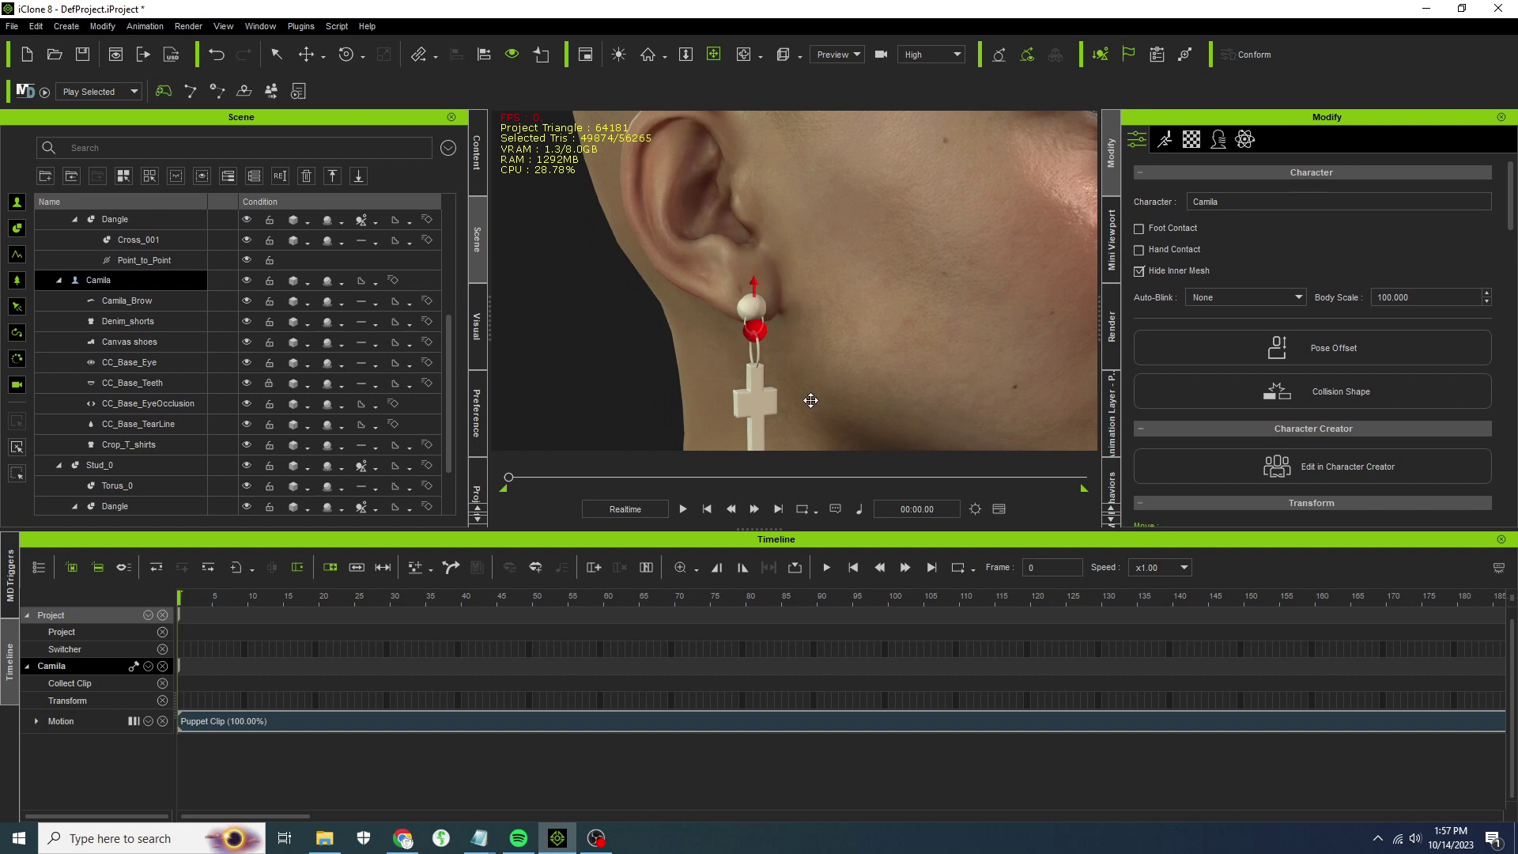
middle_click_drag(810, 400, 802, 287)
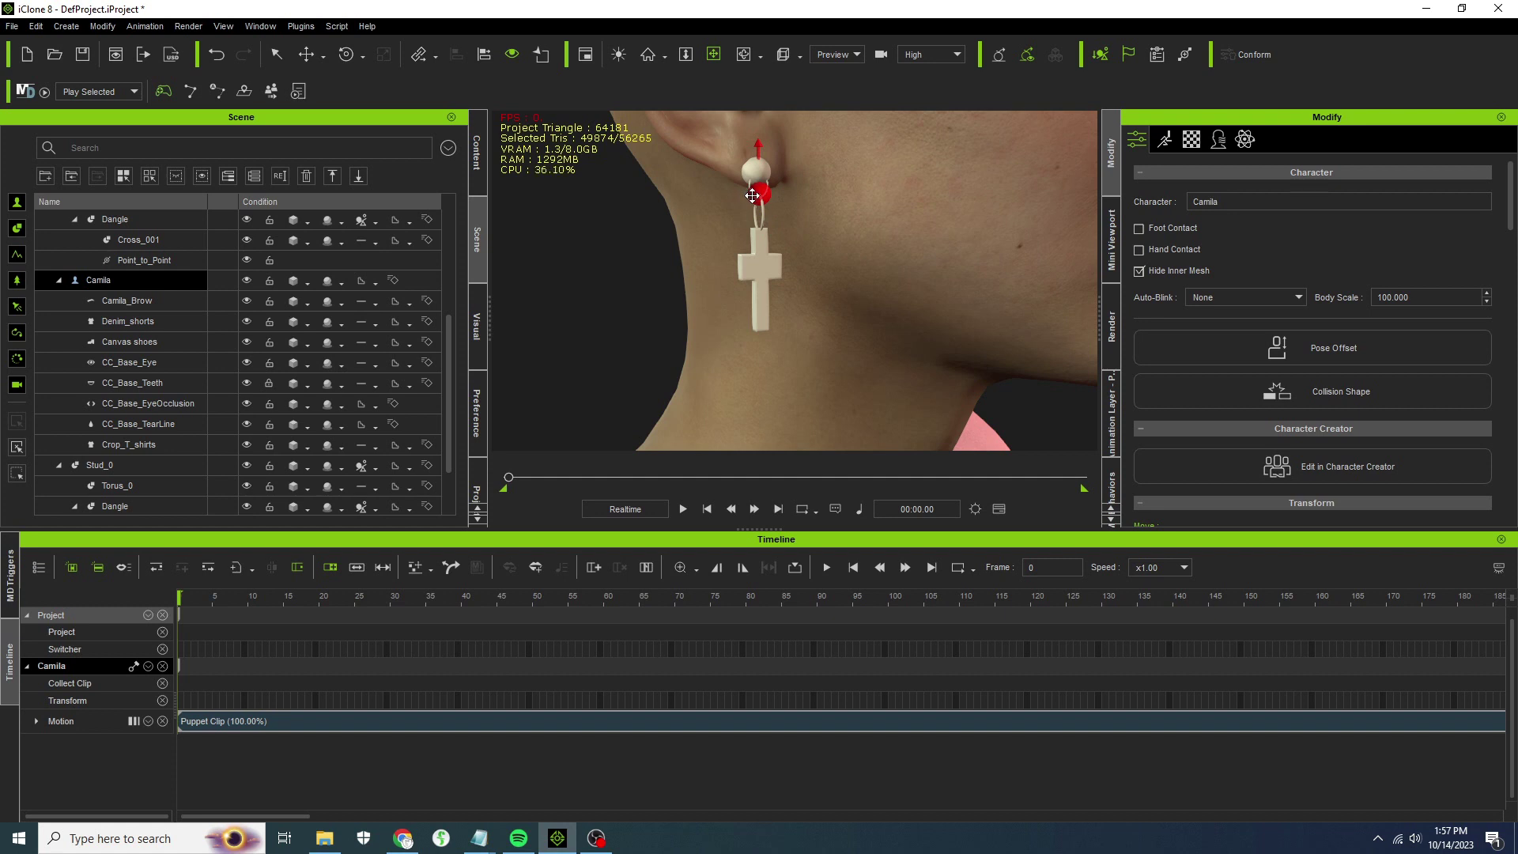
right_click_drag(751, 195, 657, 212)
scroll(826, 254, "down", 5)
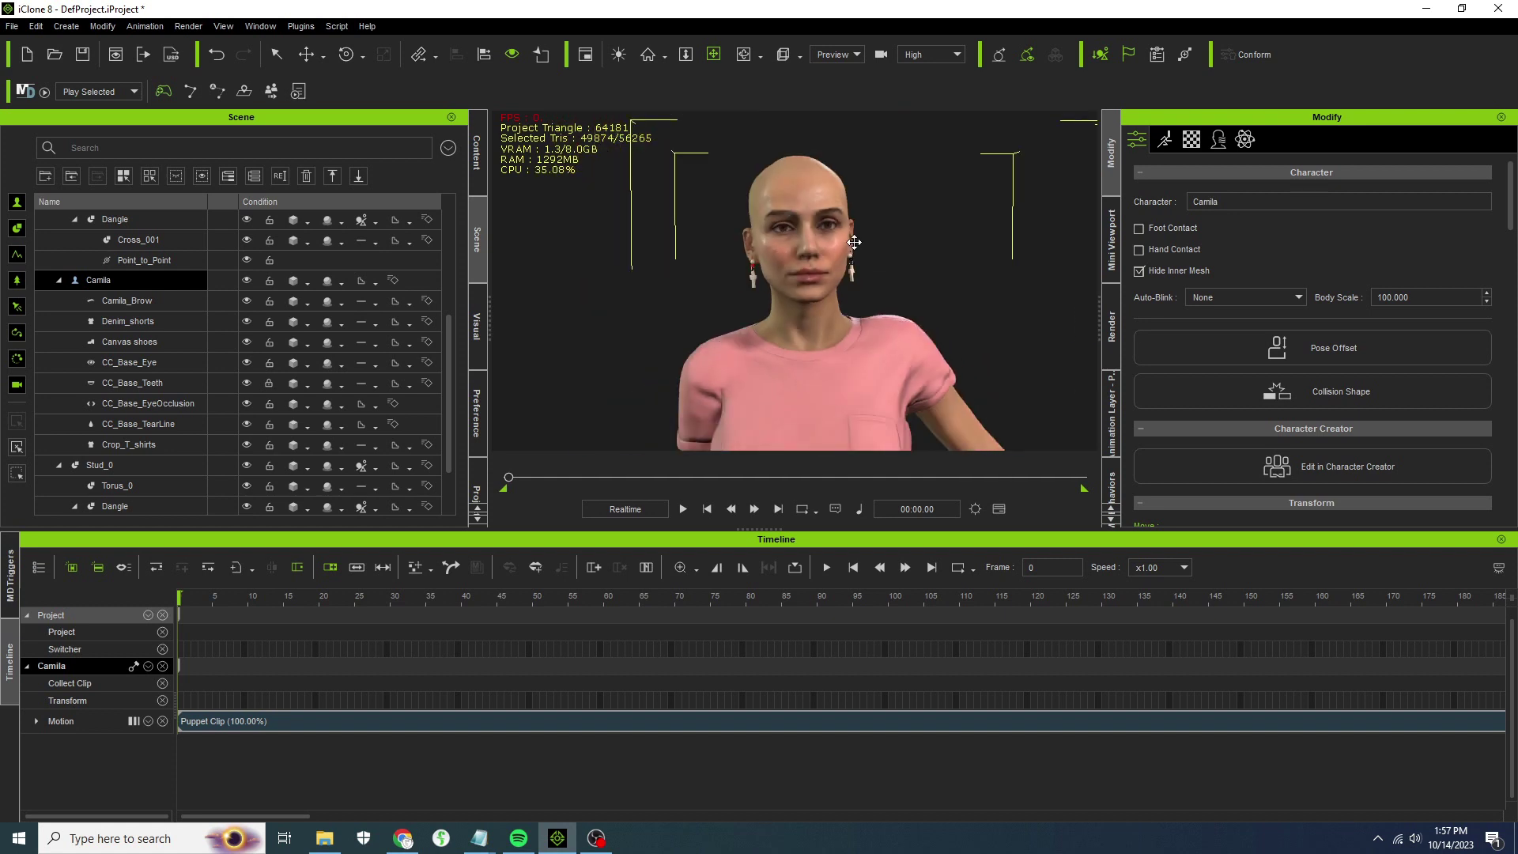